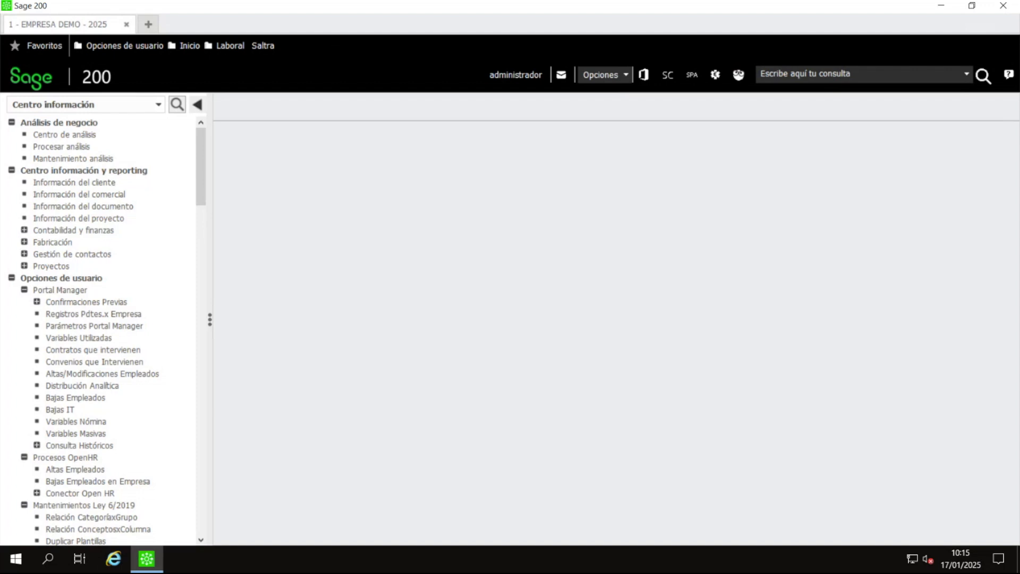
# Step: Switch to the HR Analytics report in Power BI and highlight the app.powerbi.com part of its web address
pyautogui.moveTo(1019, 101); pyautogui.dragTo(599, 49)
pyautogui.doubleClick(599, 49)
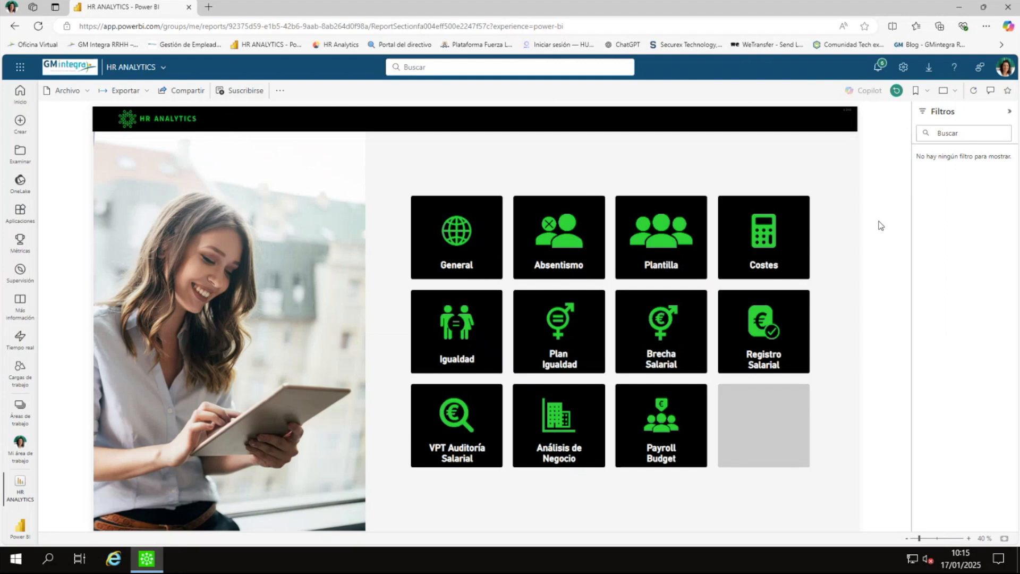
pyautogui.click(387, 25)
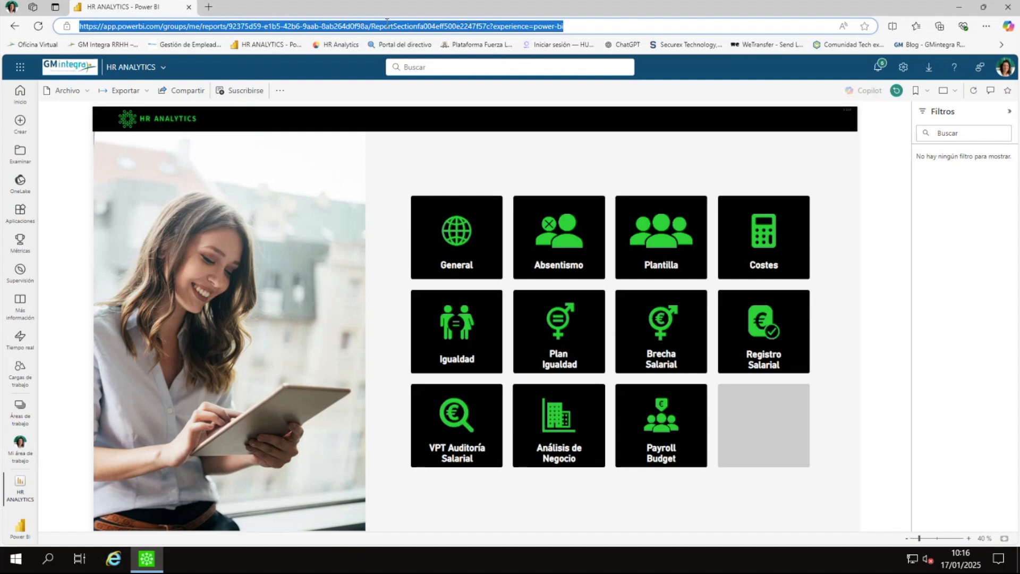
pyautogui.click(148, 25)
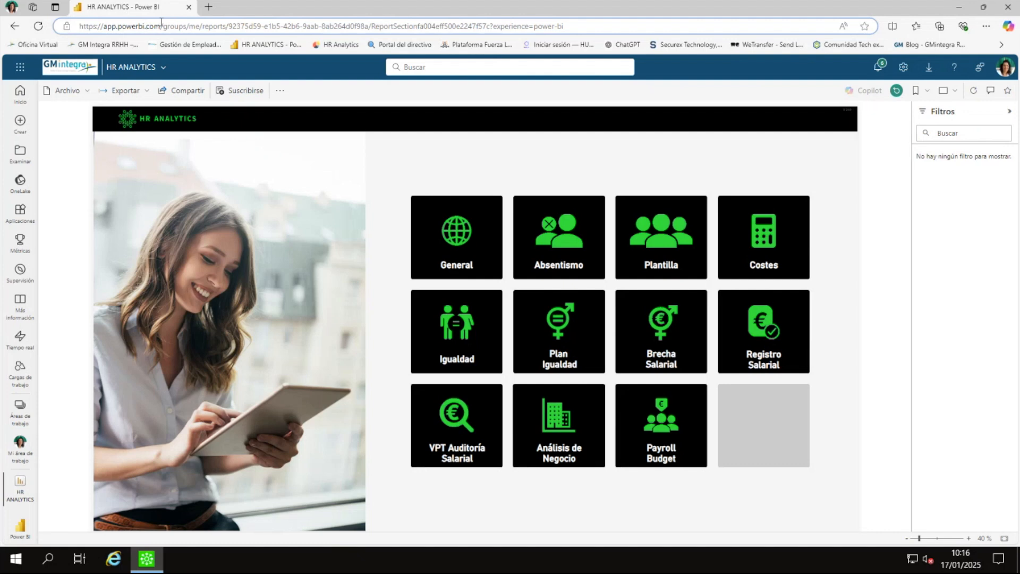
pyautogui.moveTo(161, 26); pyautogui.dragTo(79, 26)
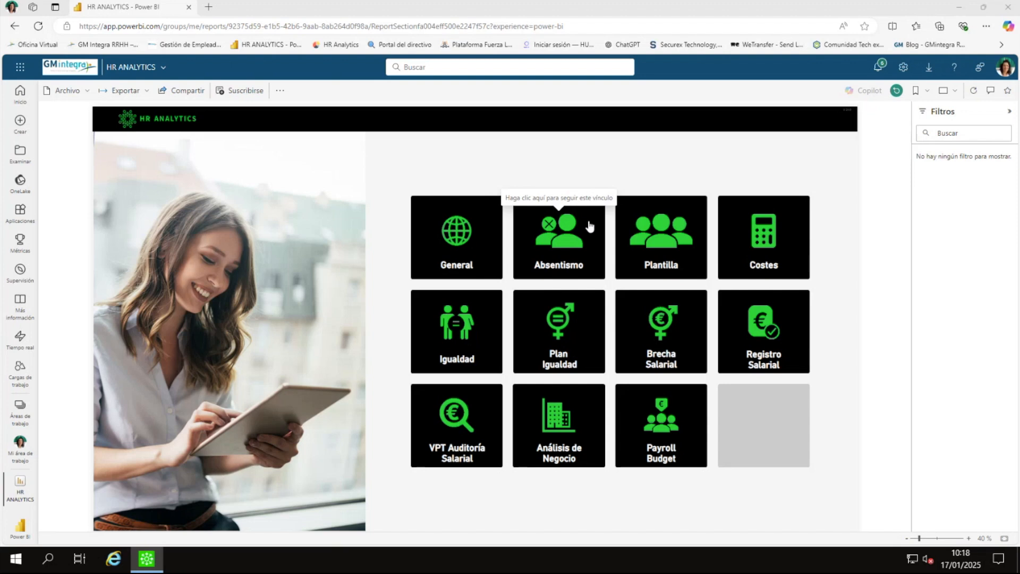
pyautogui.click(661, 336)
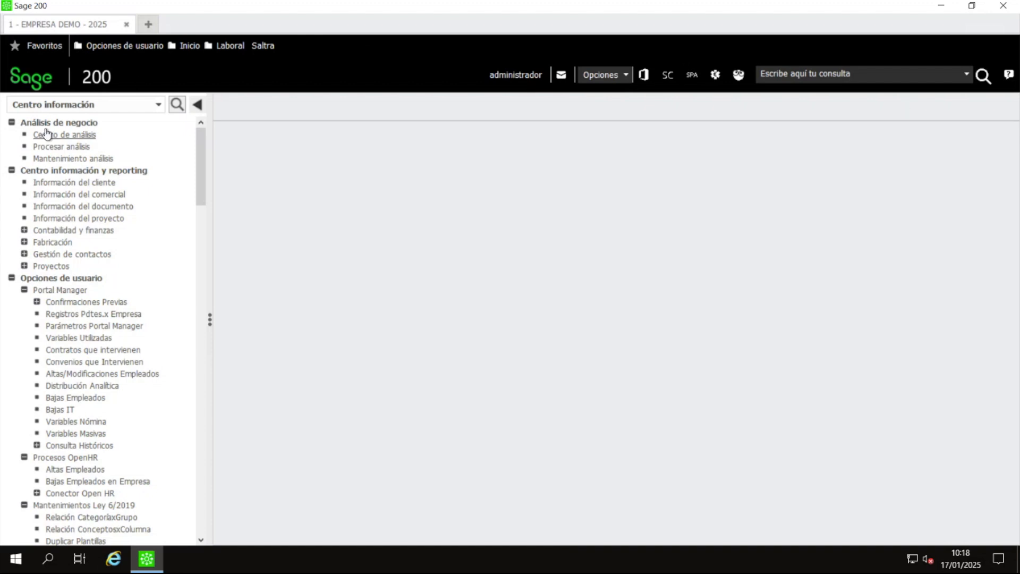
# Step: Collapse the Centro información y reporting and Opciones de usuario groups in Sage 200 and open the Laboral module
pyautogui.doubleClick(11, 171)
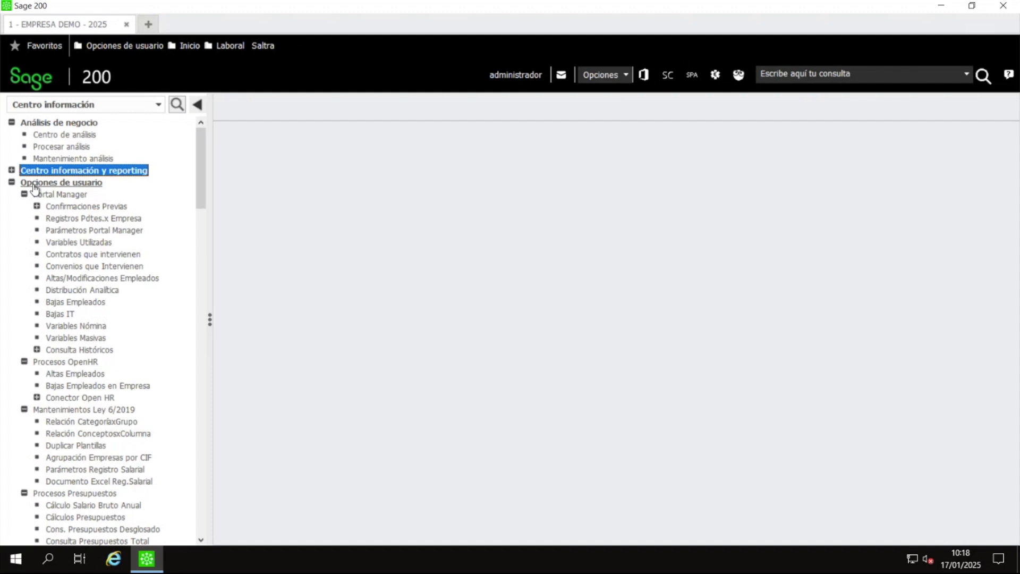
pyautogui.doubleClick(65, 187)
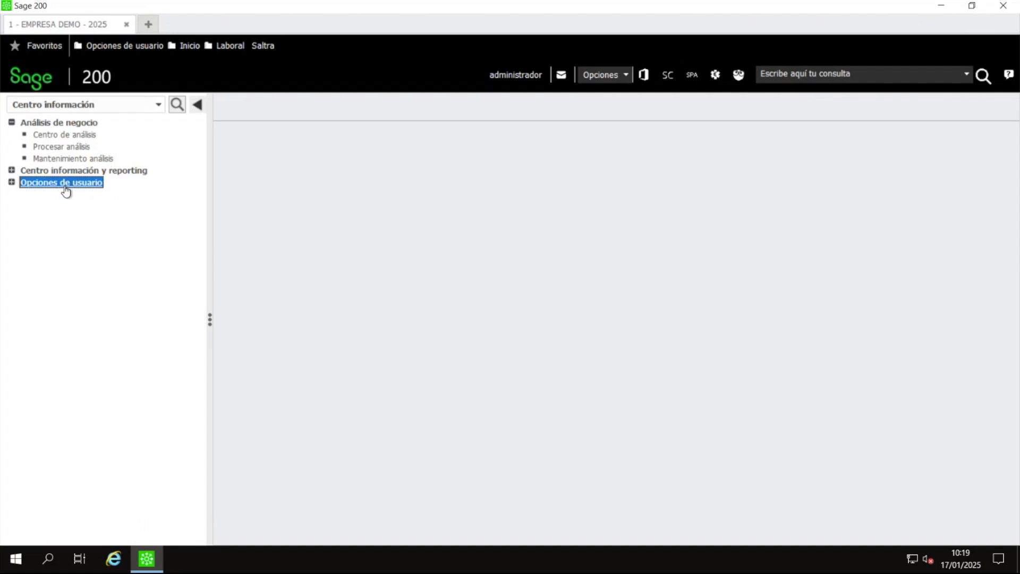
pyautogui.click(94, 106)
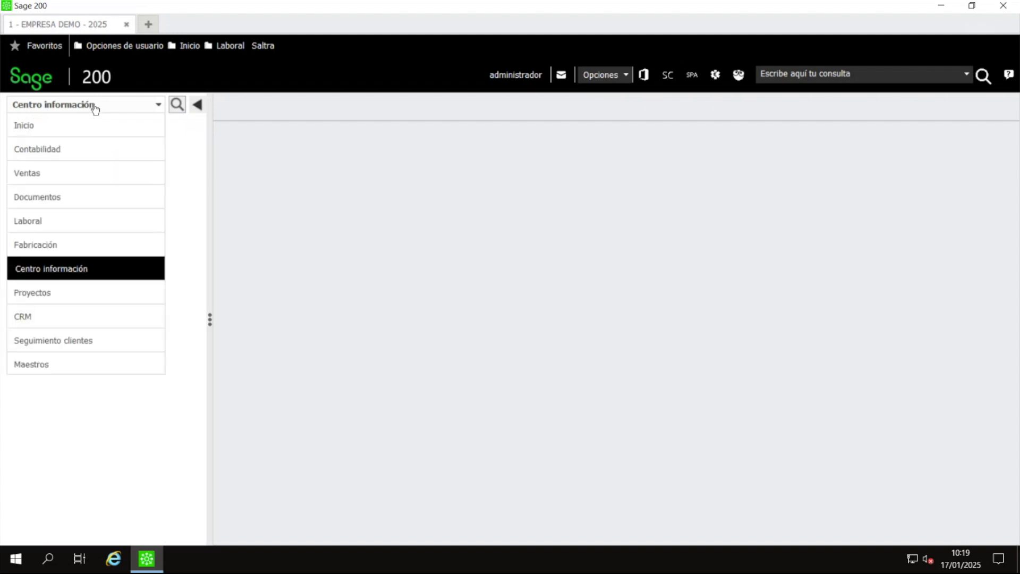
pyautogui.click(34, 222)
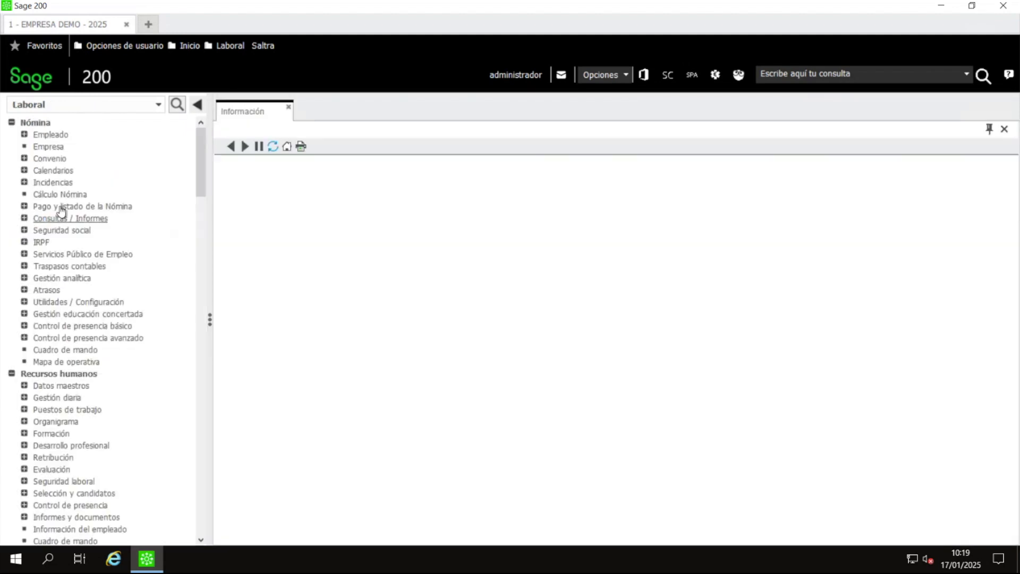
# Step: Collapse the Recursos humanos, Nómina and Opciones de usuario groups of the Laboral module
pyautogui.doubleClick(59, 374)
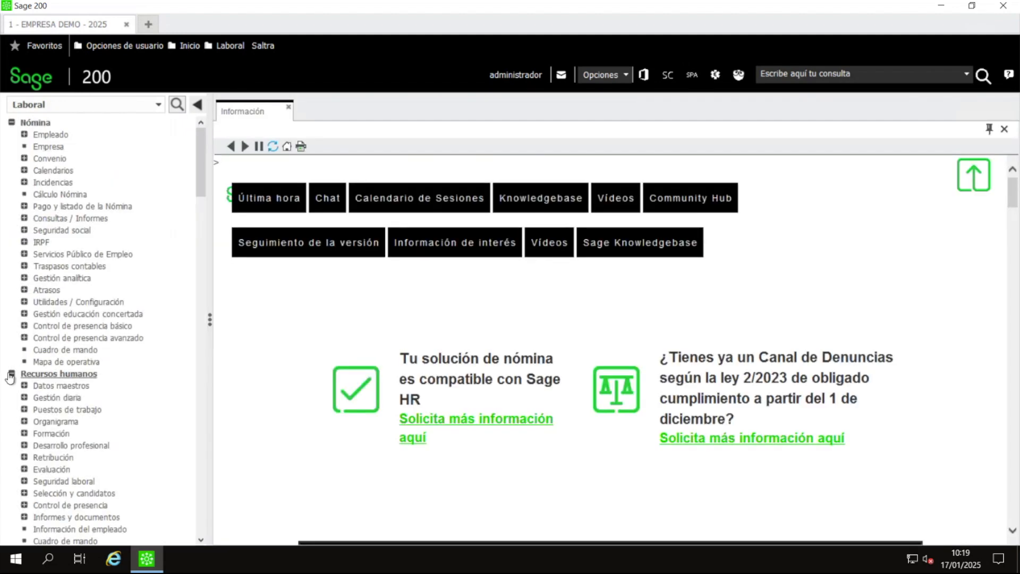
pyautogui.click(11, 122)
pyautogui.doubleClick(87, 158)
pyautogui.doubleClick(95, 149)
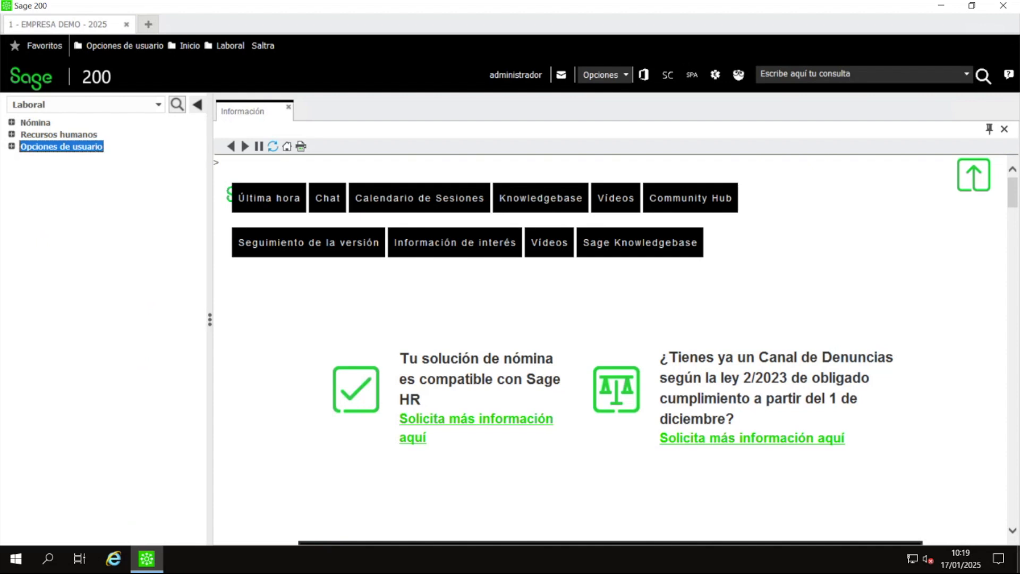
# Step: Switch to Sage Despachos Connected, show its Opciones de usuario under Configuración and look through the module list
pyautogui.hotkey('alt', 'Tab')
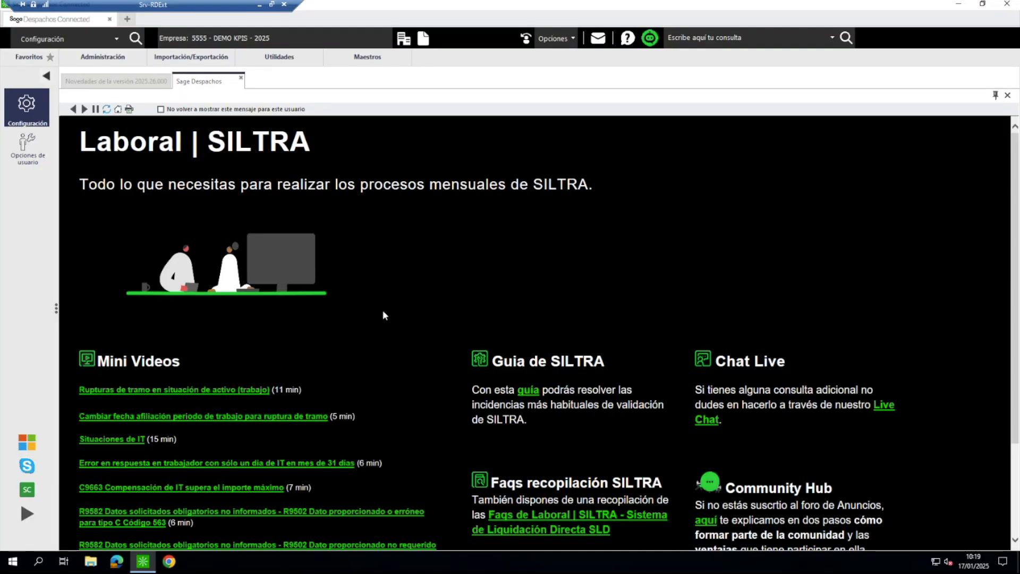
pyautogui.click(27, 154)
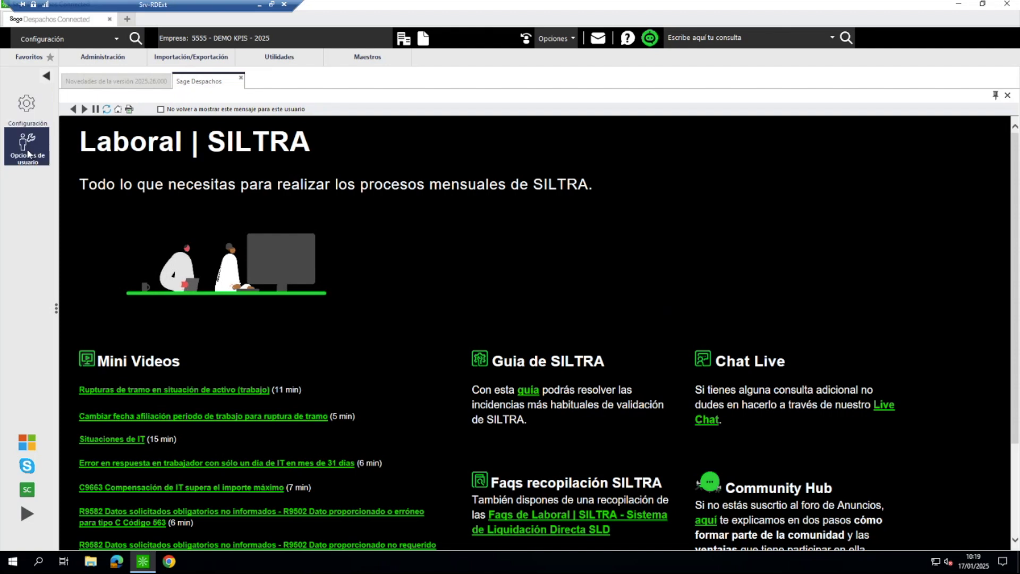
pyautogui.click(56, 39)
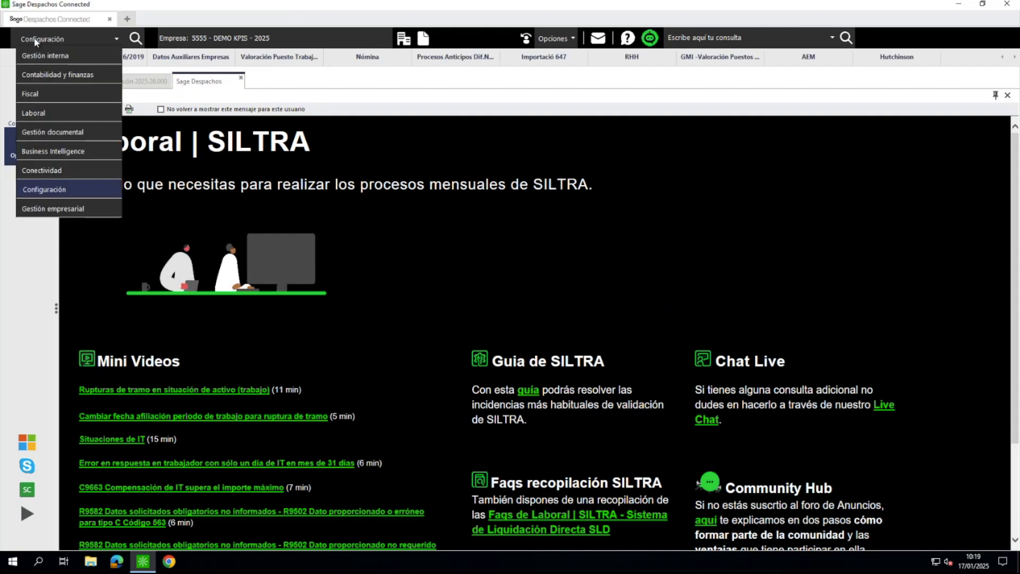
pyautogui.click(75, 189)
pyautogui.click(117, 41)
pyautogui.click(117, 41)
pyautogui.click(25, 147)
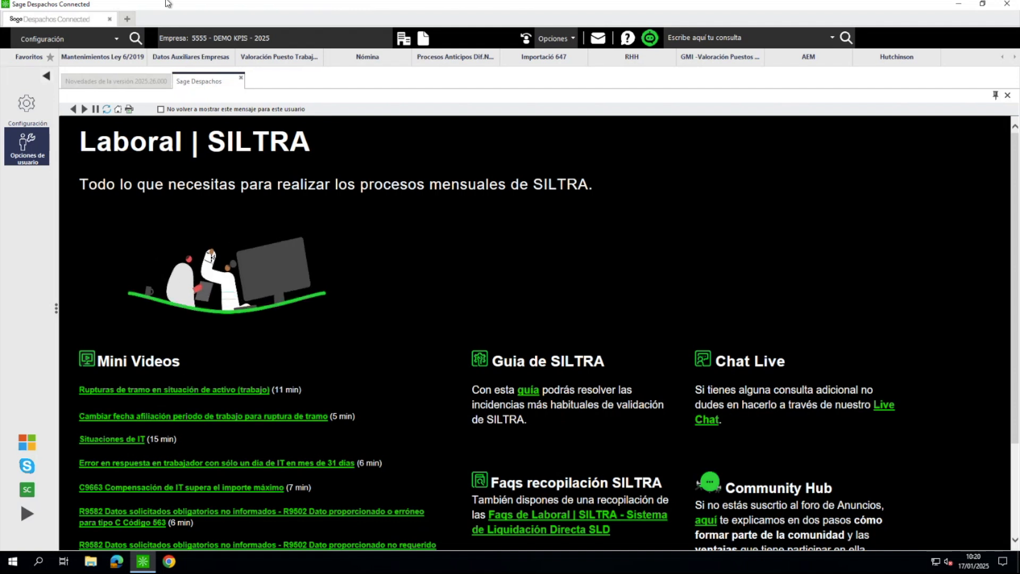
# Step: Return to Sage 200, expand Opciones de usuario and collapse its Portal Manager, Procesos OpenHR and Mantenimientos Ley 6/2019 folders
pyautogui.moveTo(260, 6)
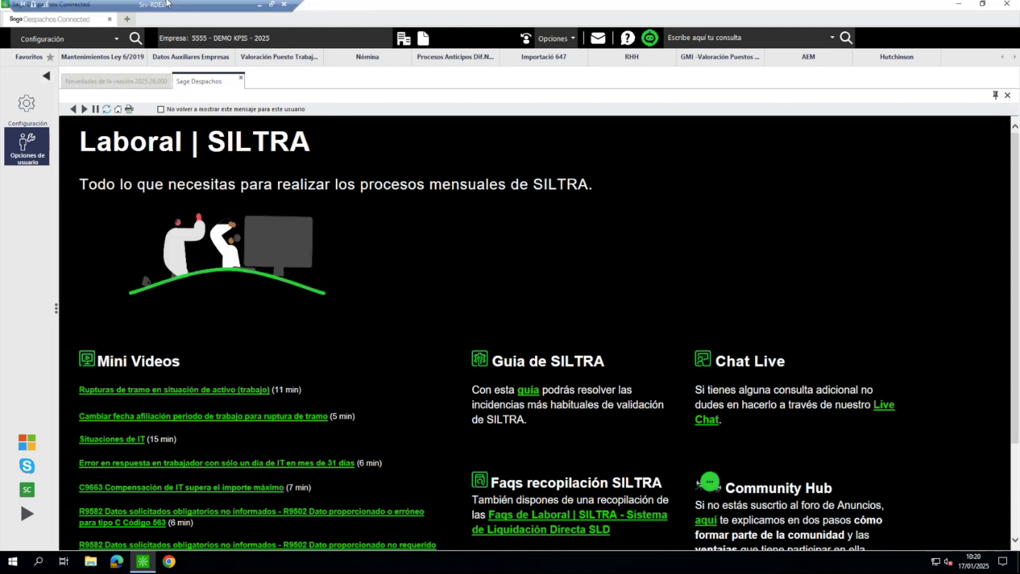
pyautogui.click(259, 5)
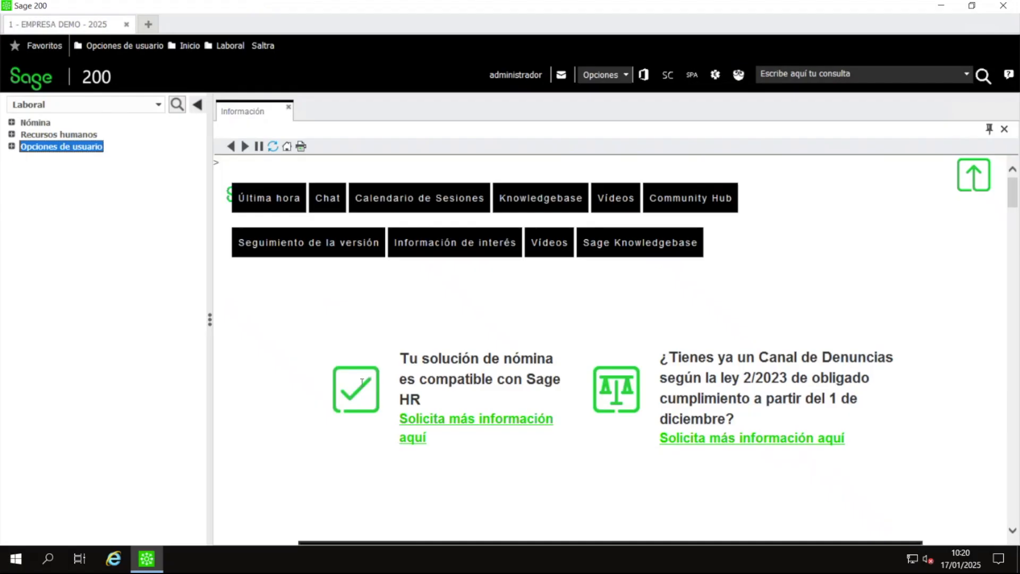
pyautogui.click(12, 147)
pyautogui.click(42, 151)
pyautogui.doubleClick(42, 152)
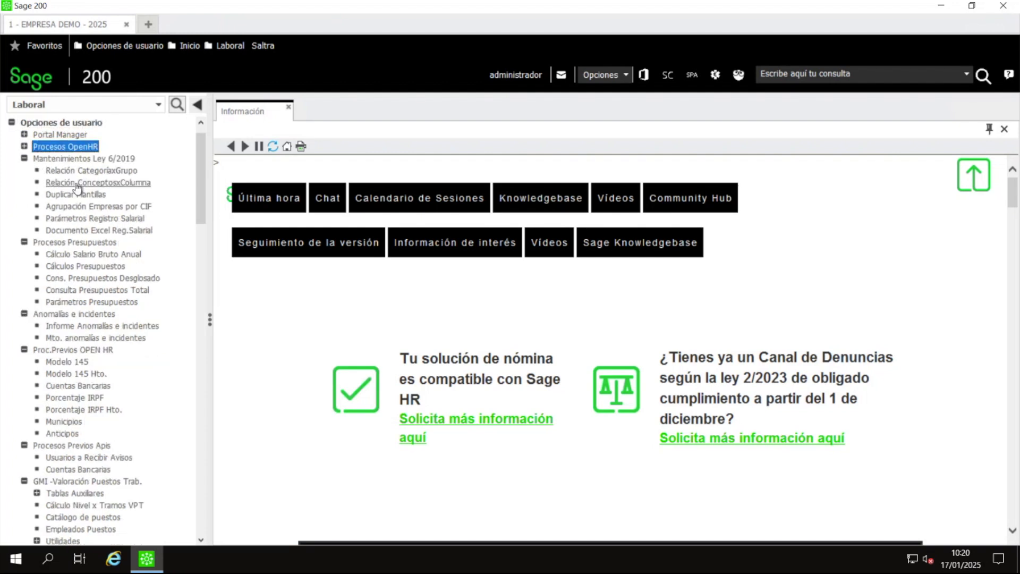
pyautogui.doubleClick(79, 158)
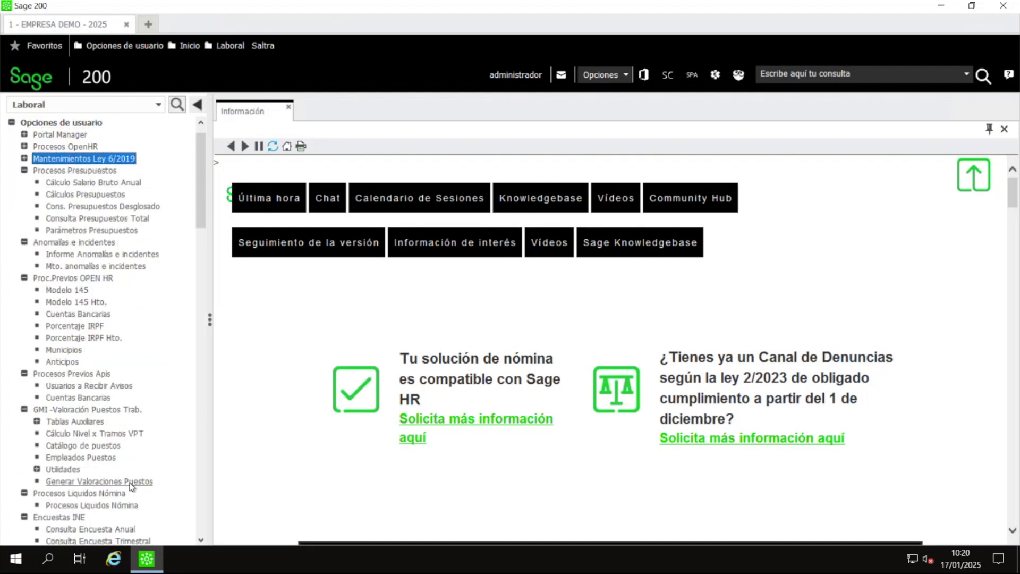
# Step: Collapse the Opciones de usuario folders from Informes HRAnalisitics up to Datos Auxiliares Empresas, including Signaturit and Procesos Inmho Modelos
pyautogui.scroll(-15, 128, 481)
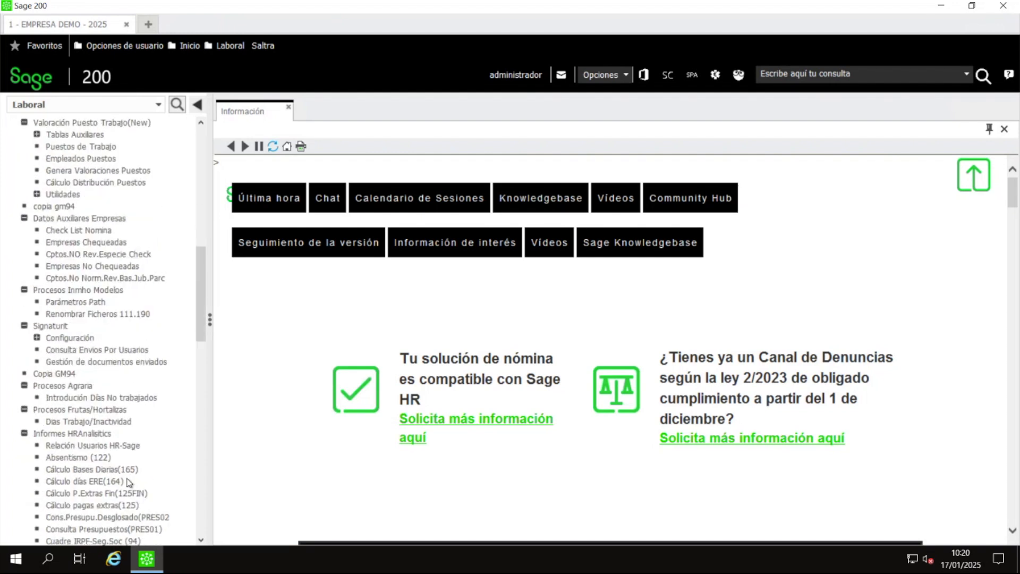
pyautogui.doubleClick(102, 435)
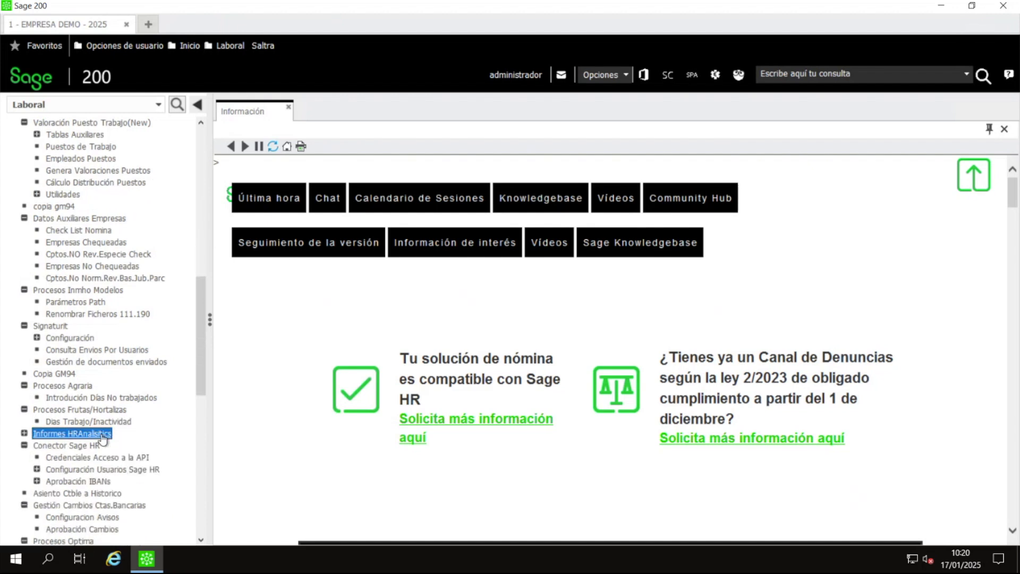
pyautogui.scroll(-2, 103, 438)
pyautogui.click(26, 338)
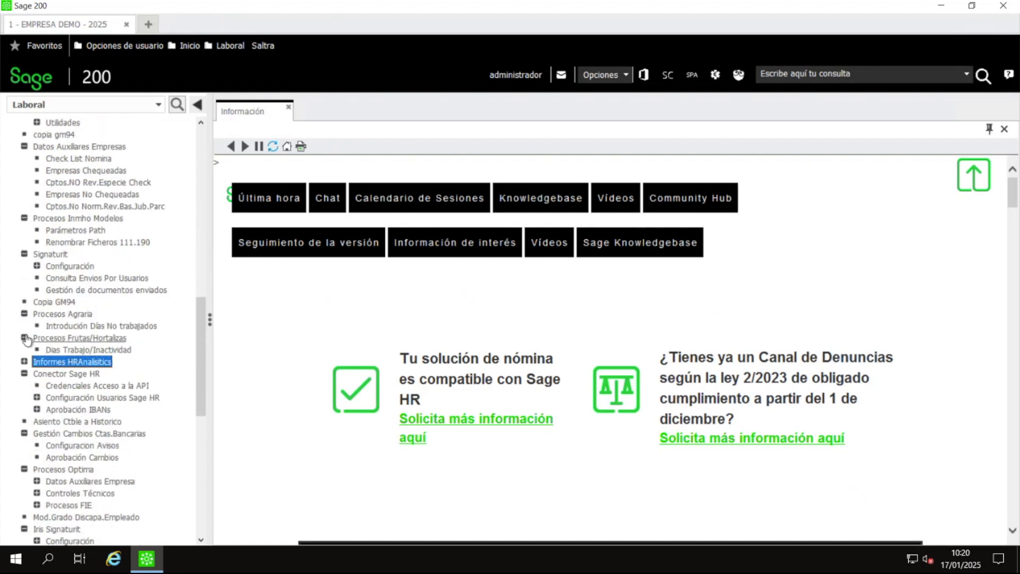
pyautogui.click(25, 315)
pyautogui.click(25, 254)
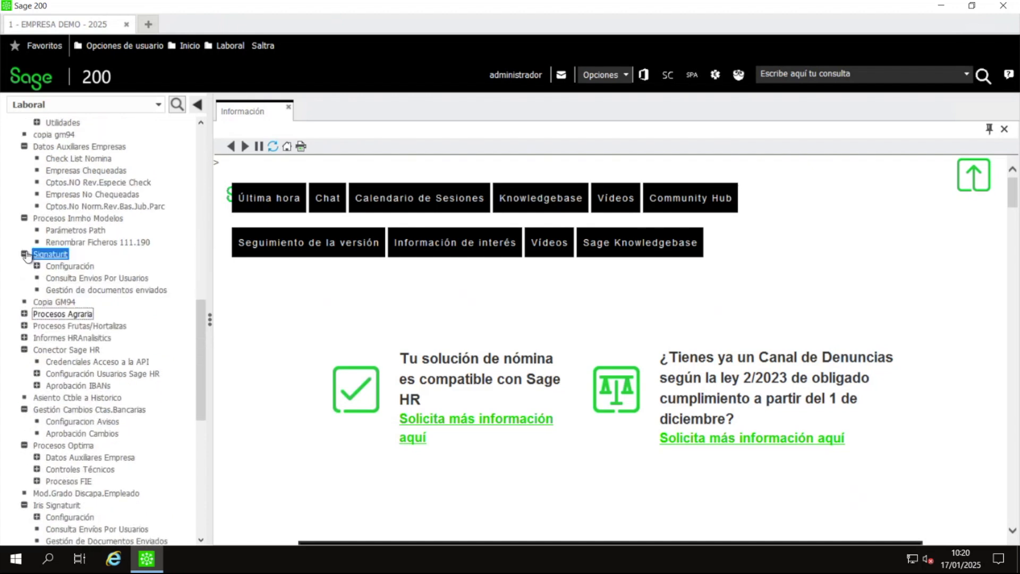
pyautogui.click(26, 219)
pyautogui.click(25, 218)
pyautogui.click(24, 146)
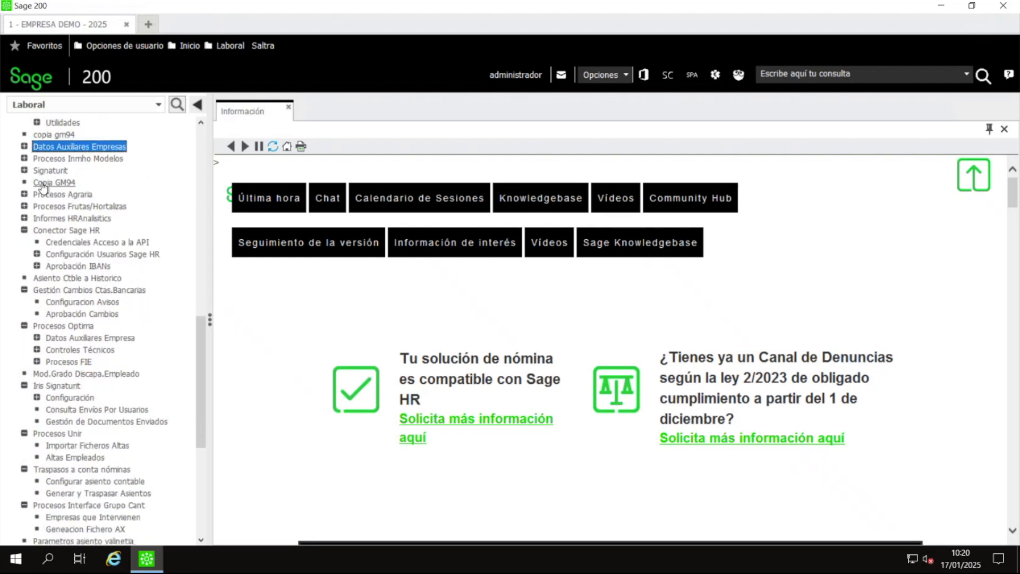
# Step: Collapse the Valoración Puesto Trabajo(New), Encuestas INE and Procesos Liquidos Nómina folders
pyautogui.scroll(4, 43, 186)
pyautogui.click(25, 195)
pyautogui.click(24, 194)
pyautogui.scroll(4, 26, 223)
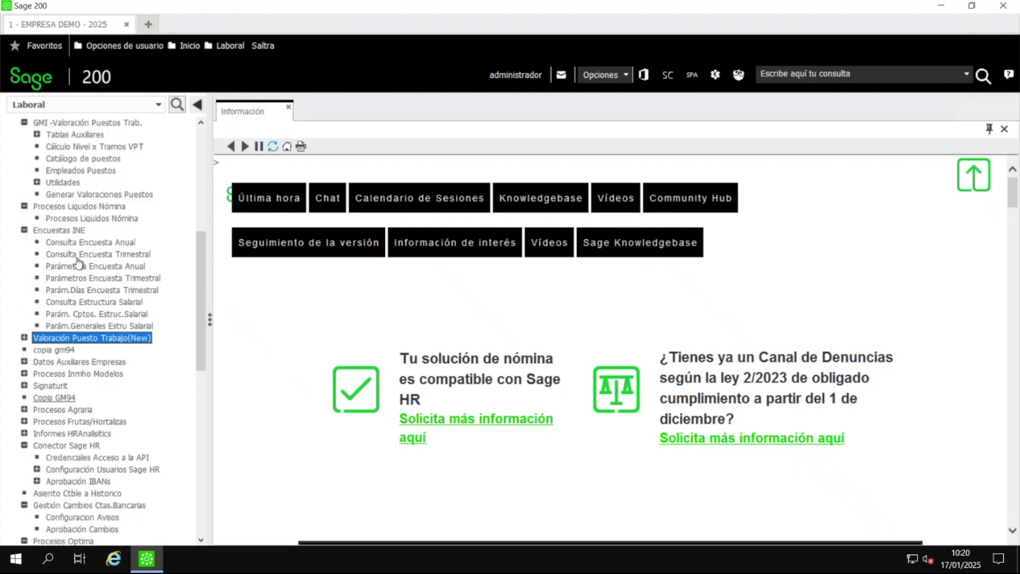
pyautogui.click(24, 230)
pyautogui.click(24, 206)
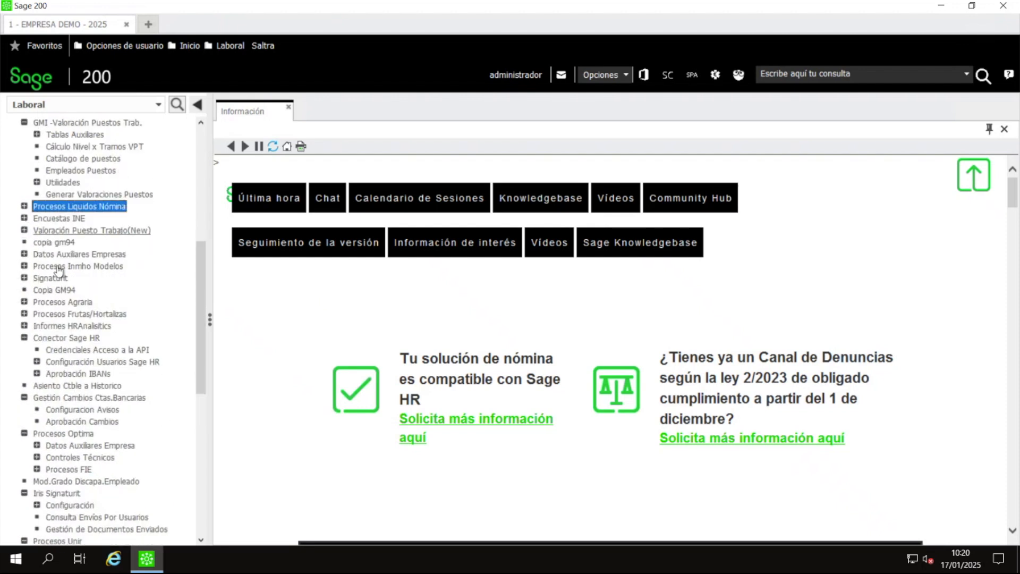
# Step: Collapse the GMI -Valoración Puestos Trab., Procesos Previos Apis, Proc.Previos OPEN HR, Anomalías e incidentes and Procesos Presupuestos folders
pyautogui.scroll(5, 14, 250)
pyautogui.click(23, 302)
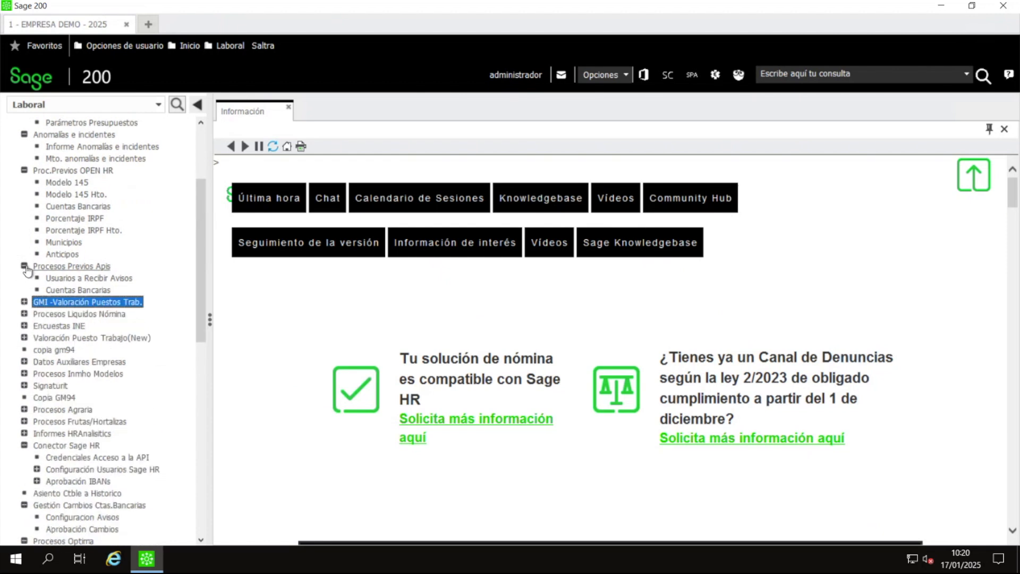
pyautogui.click(24, 266)
pyautogui.click(24, 170)
pyautogui.scroll(2, 24, 192)
pyautogui.click(24, 207)
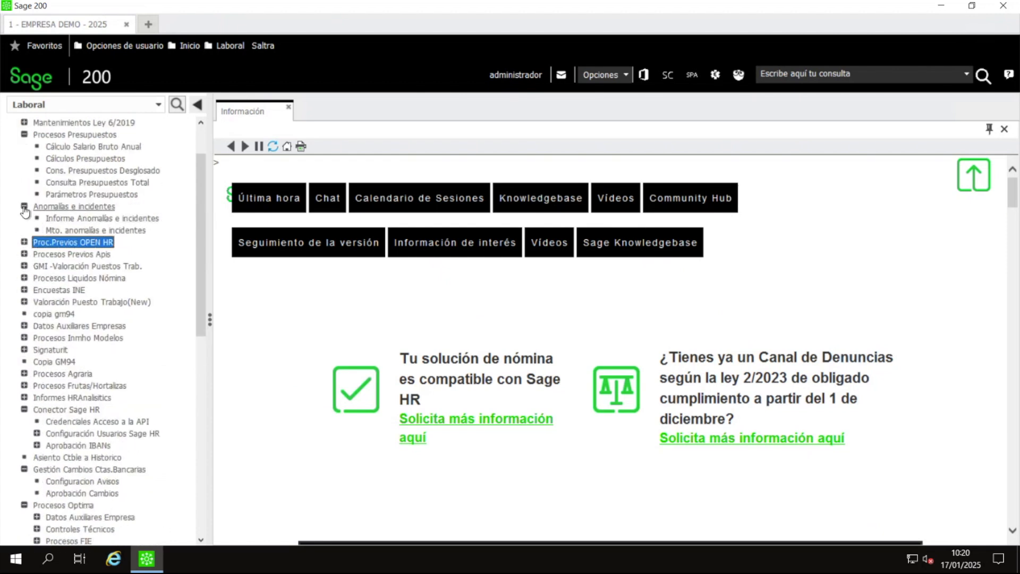
pyautogui.click(24, 134)
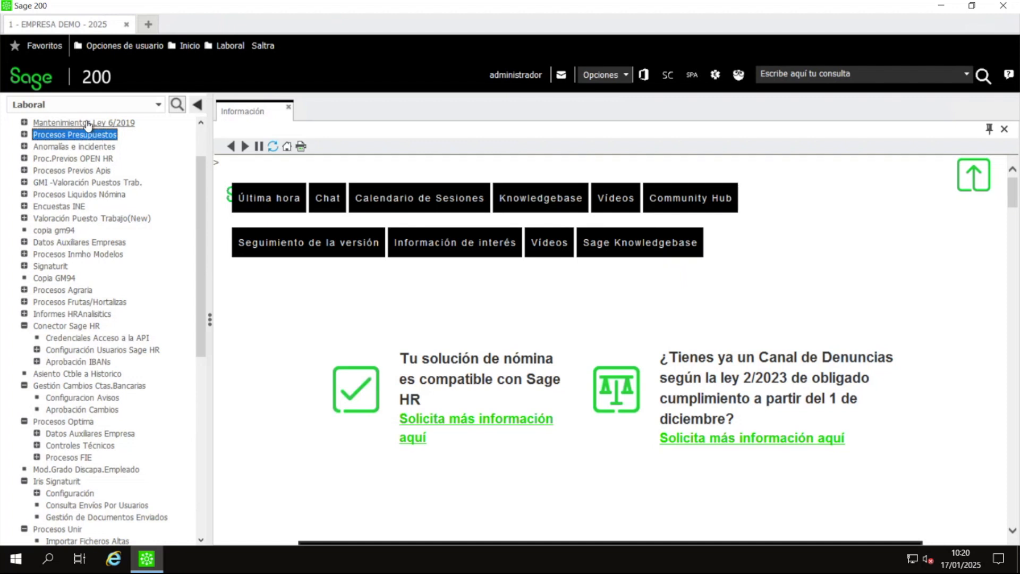
# Step: Expand the Informes HRAnalisitics folder and open Relación Usuarios HR-Sage
pyautogui.doubleClick(63, 318)
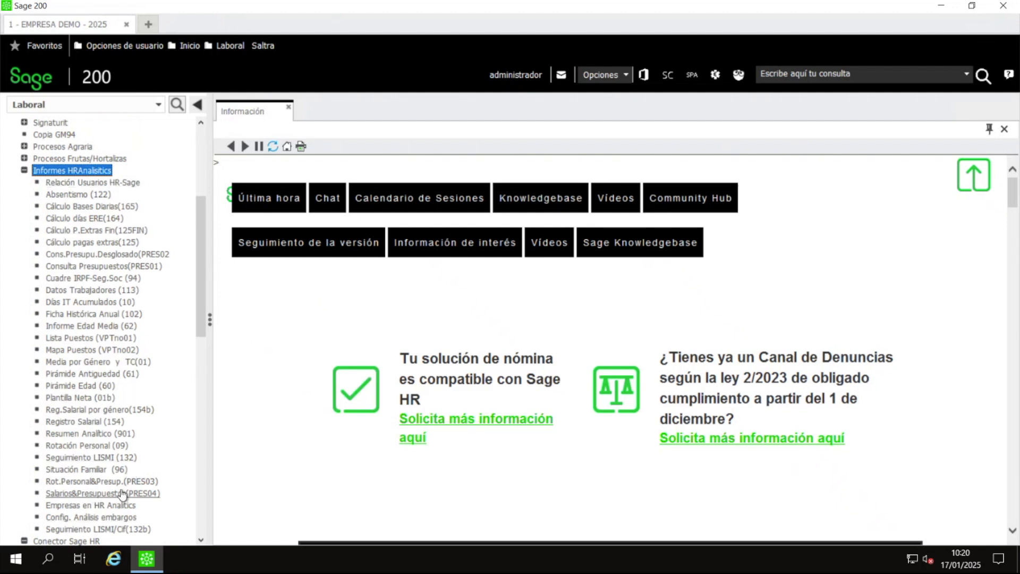
pyautogui.click(110, 182)
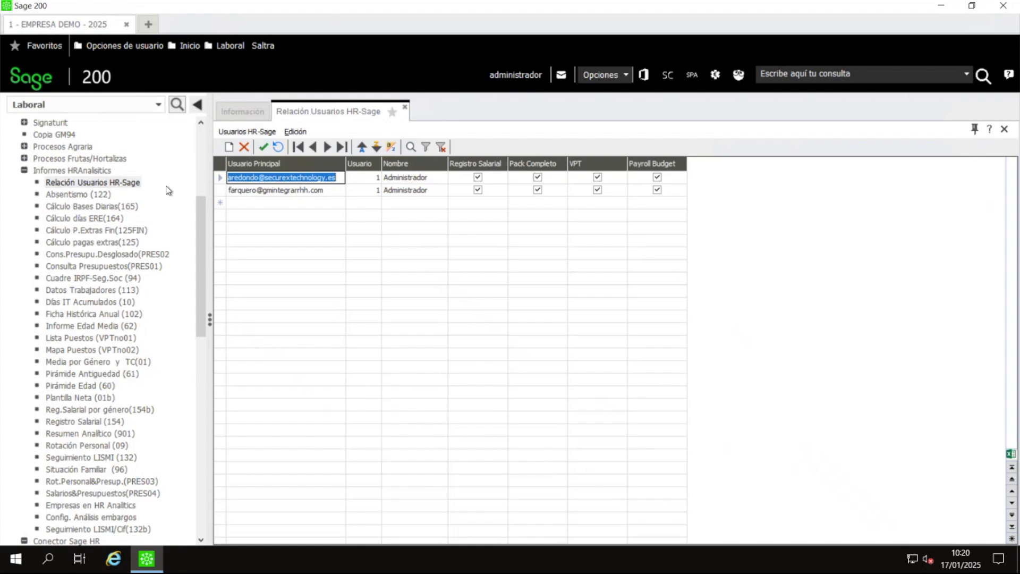
# Step: Start a new HR-Sage user relation assigned to Sage user 6, test2, then discard the row and close the list
pyautogui.click(229, 147)
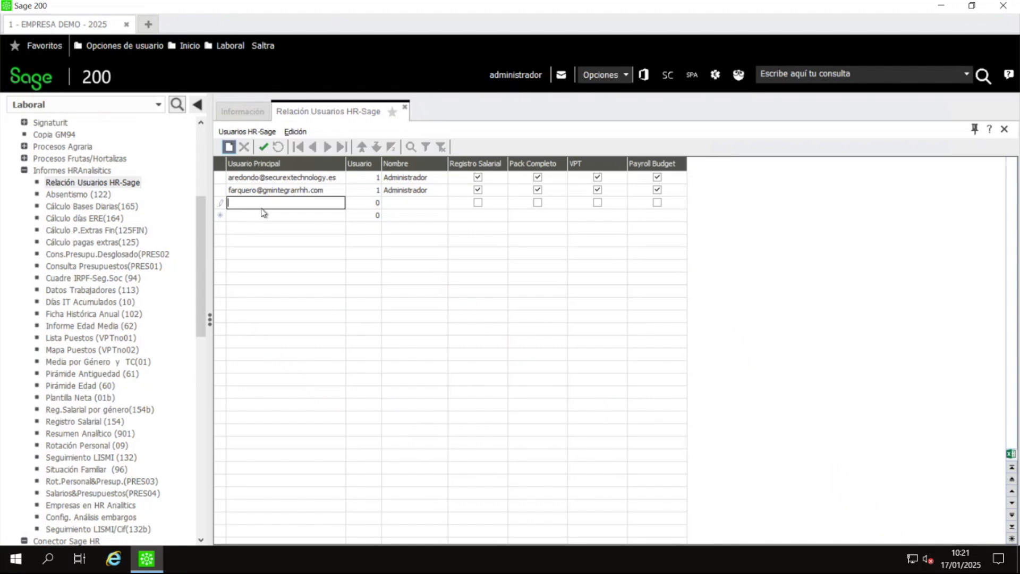
pyautogui.click(366, 203)
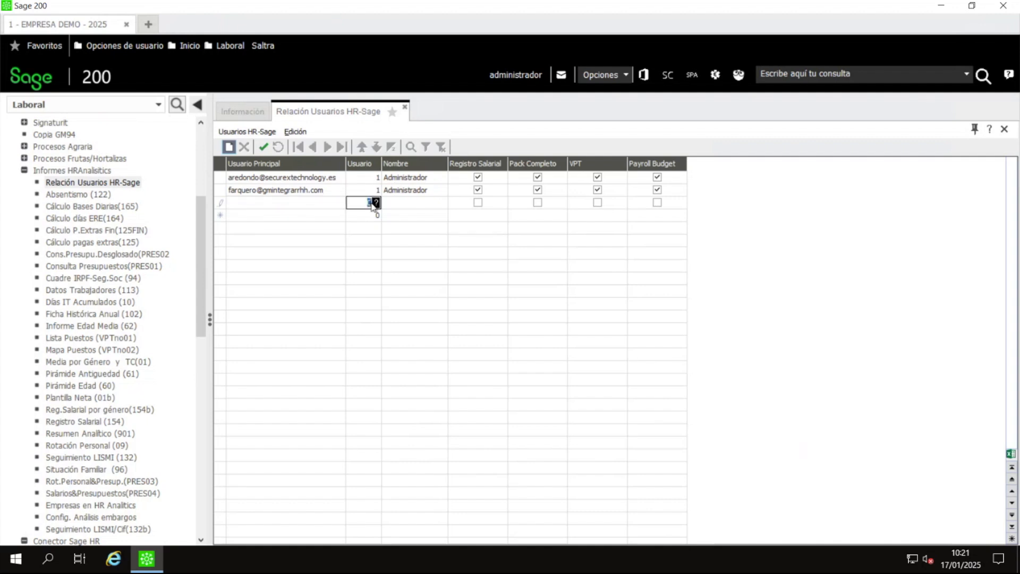
pyautogui.click(376, 203)
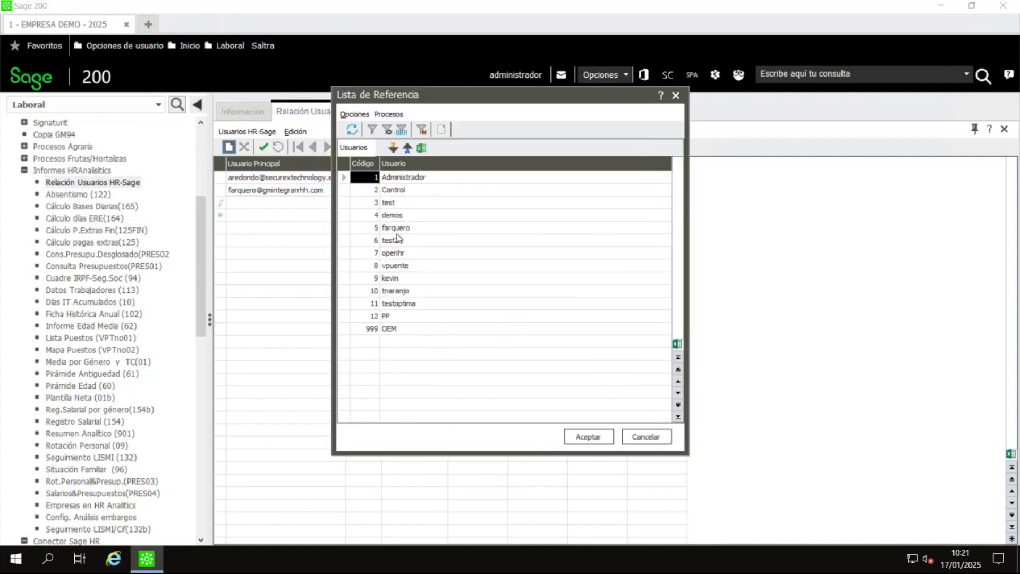
pyautogui.click(416, 239)
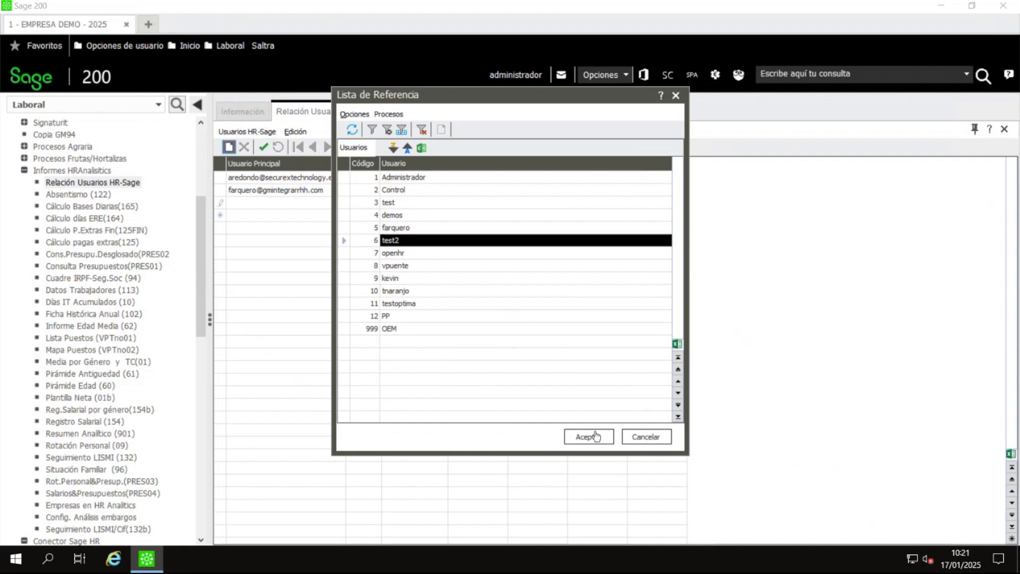
pyautogui.click(589, 436)
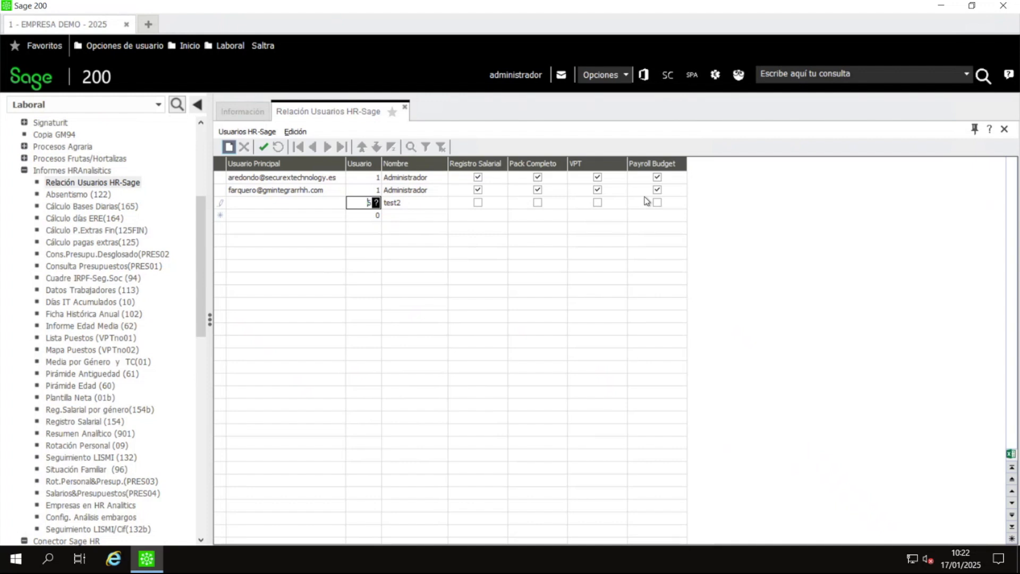
pyautogui.press('Escape')
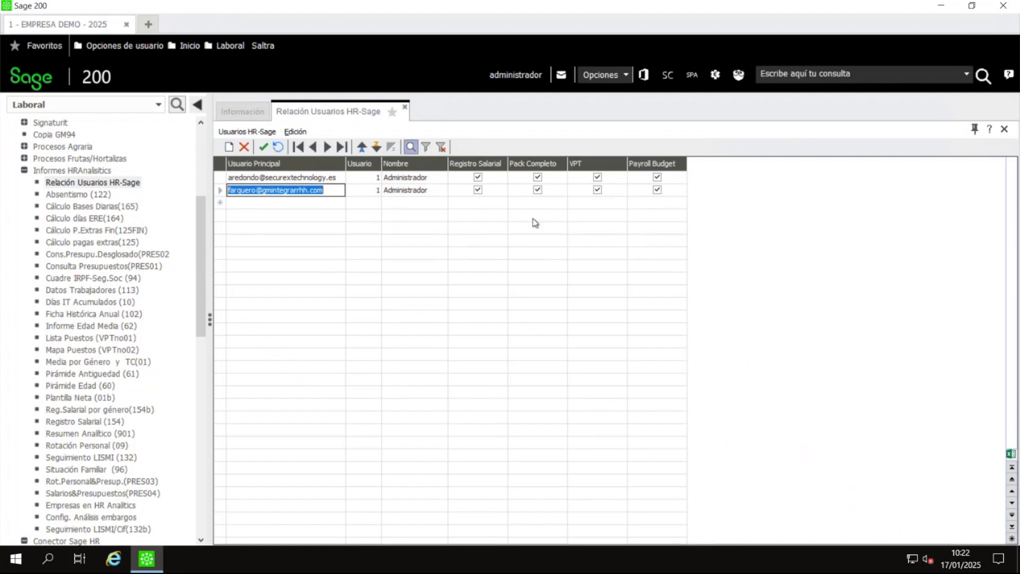
pyautogui.click(405, 107)
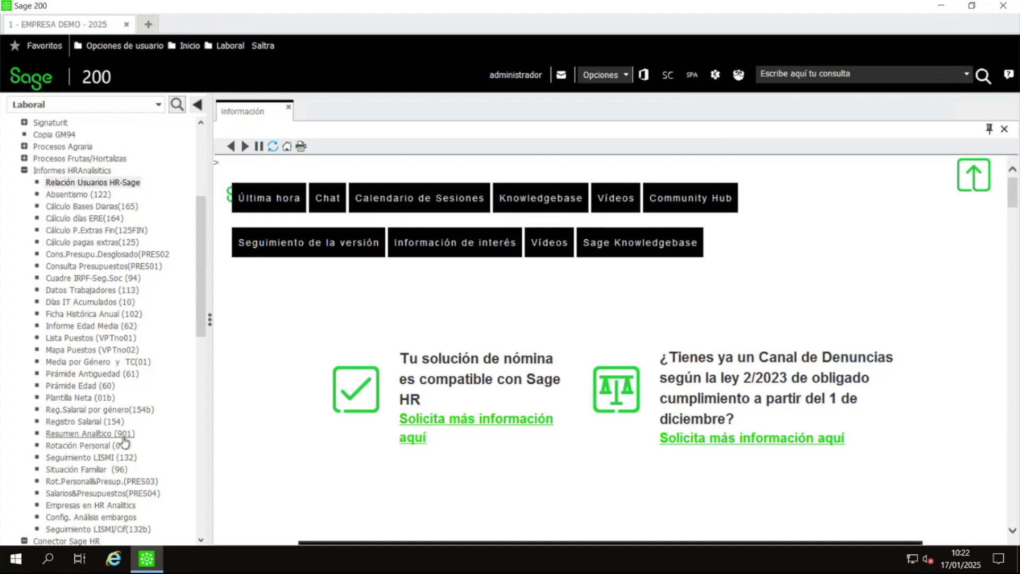
# Step: Look at the company and period filters of the Registro Salarial (154) and Reg.Salarial por género(154b) reports, cancelling each one
pyautogui.scroll(-1, 125, 396)
pyautogui.click(109, 387)
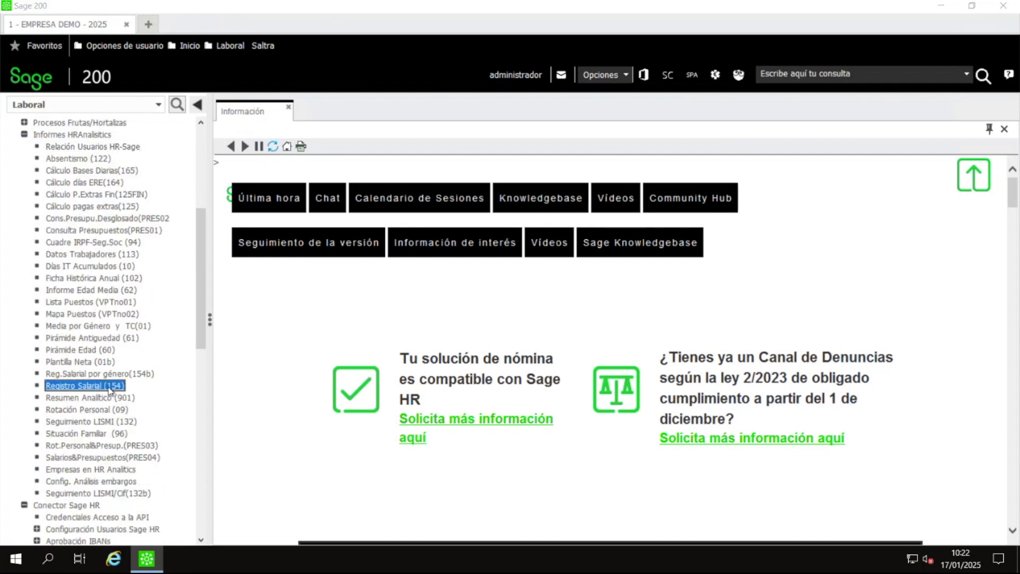
pyautogui.click(706, 374)
pyautogui.click(128, 374)
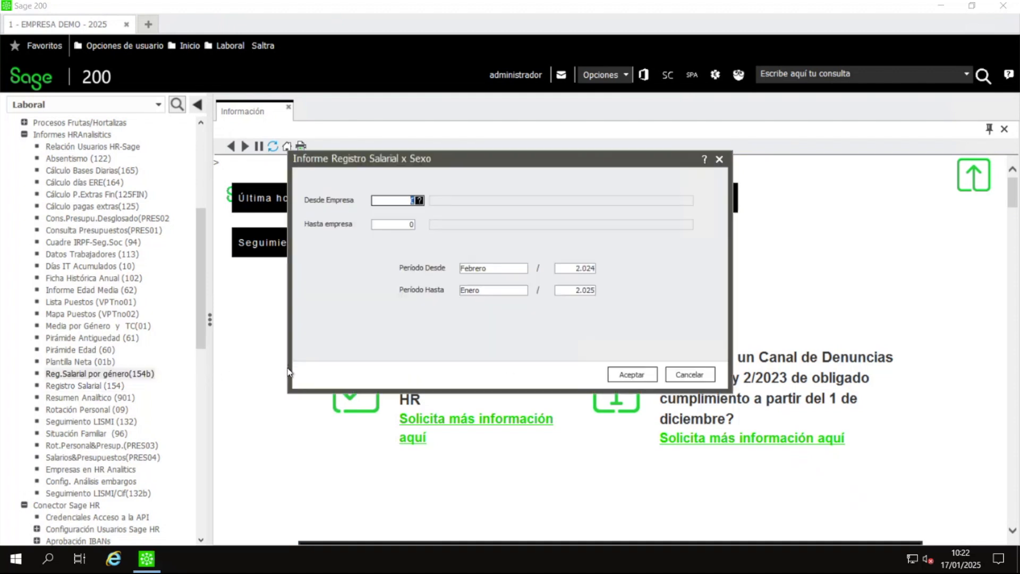
pyautogui.click(705, 374)
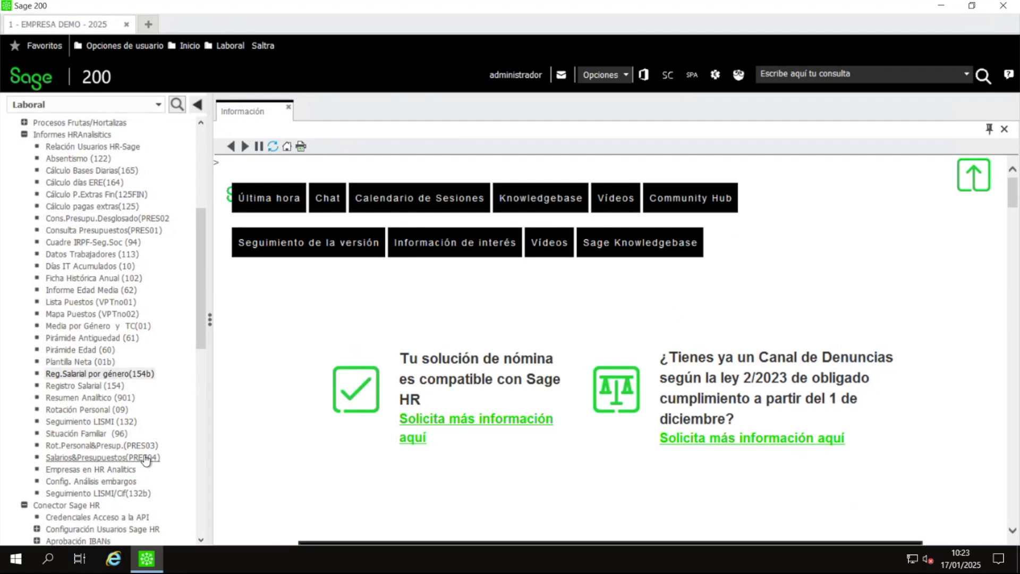
pyautogui.doubleClick(91, 385)
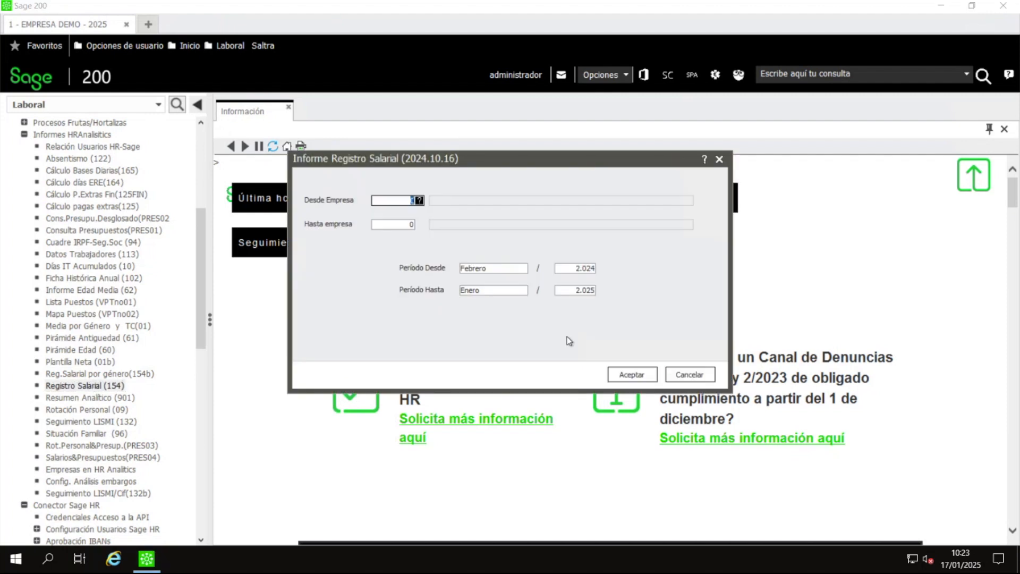
pyautogui.click(702, 374)
# Step: Expand Mantenimientos Ley 6/2019 under Opciones de usuario and open Relación CategoríaxGrupo
pyautogui.scroll(7, 202, 319)
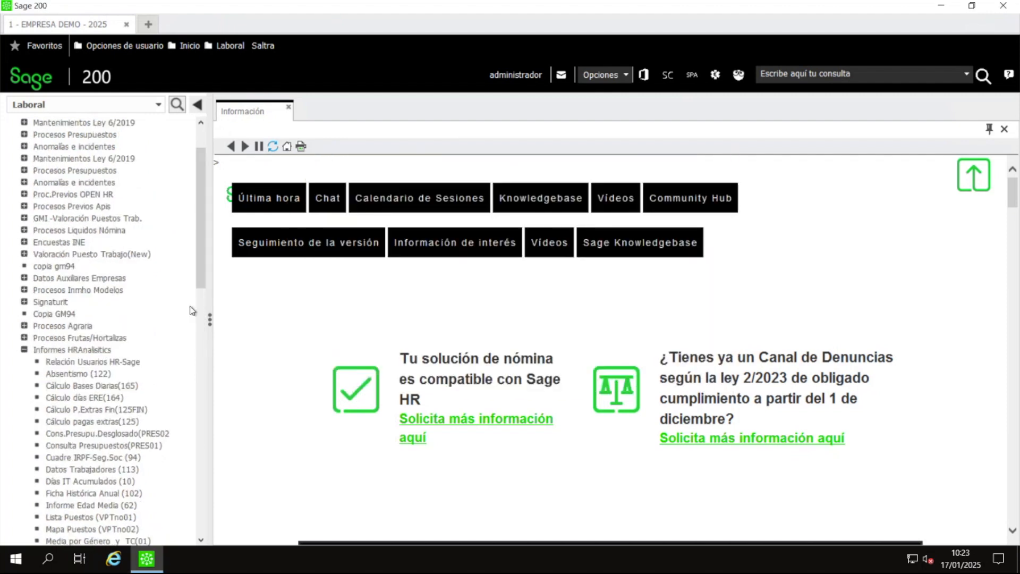
pyautogui.doubleClick(74, 184)
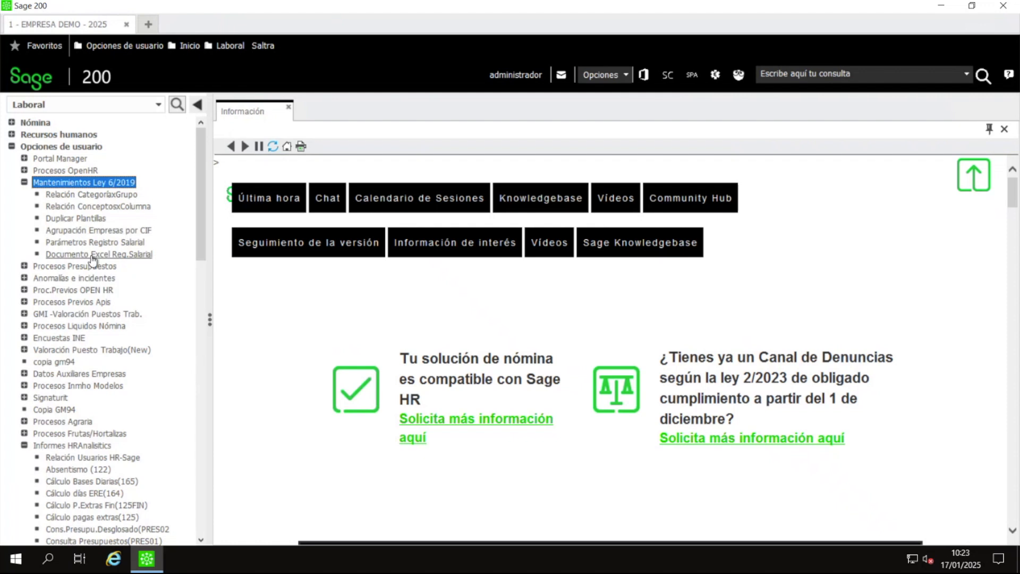
pyautogui.click(104, 198)
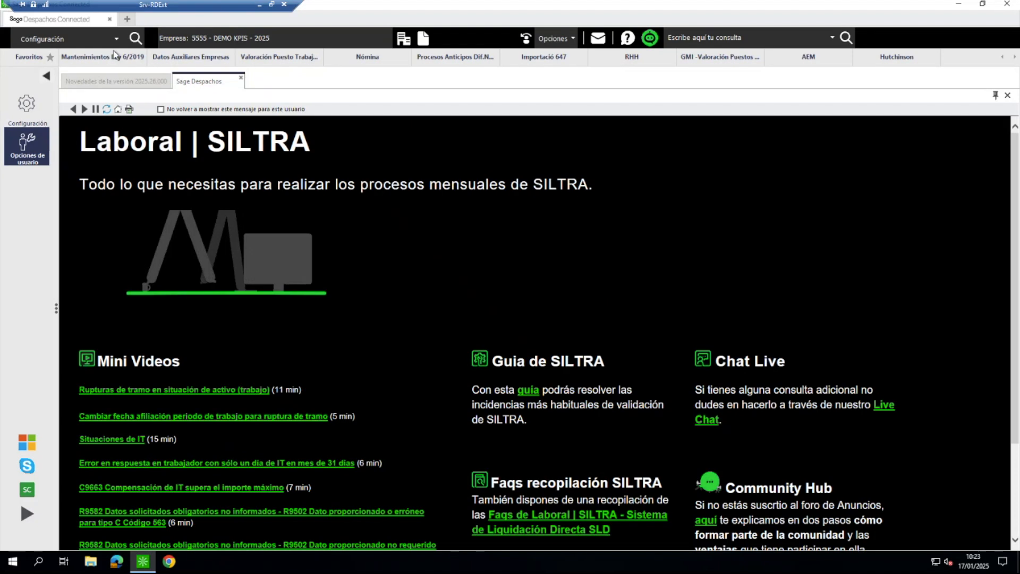
# Step: In Sage Despachos Connected, open Relación CategoríaxGrupo and Relación ConceptosxColumna, and examine the Categoria and Grupo Cotización fields for Grupo 1
pyautogui.click(112, 60)
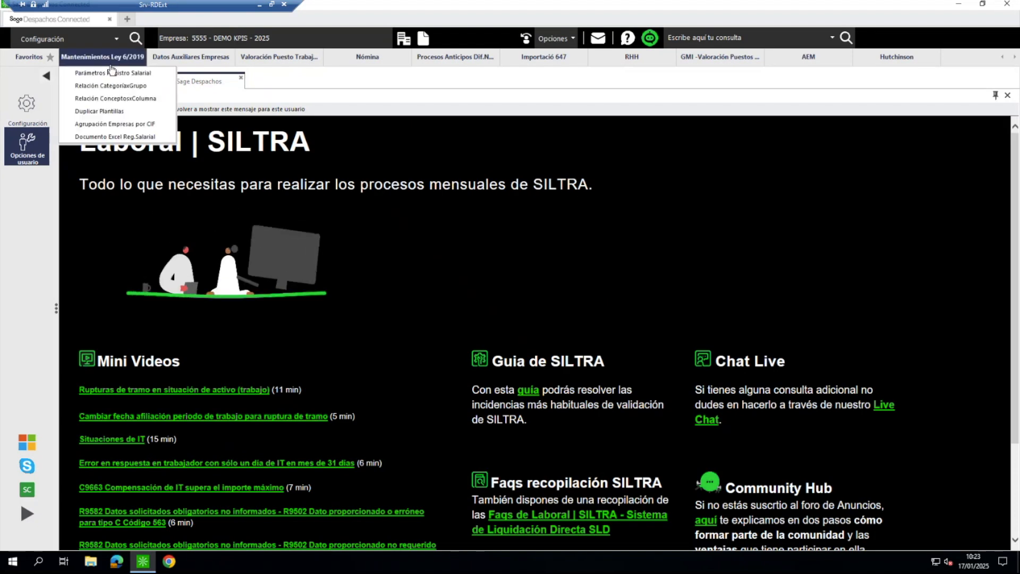
pyautogui.click(107, 86)
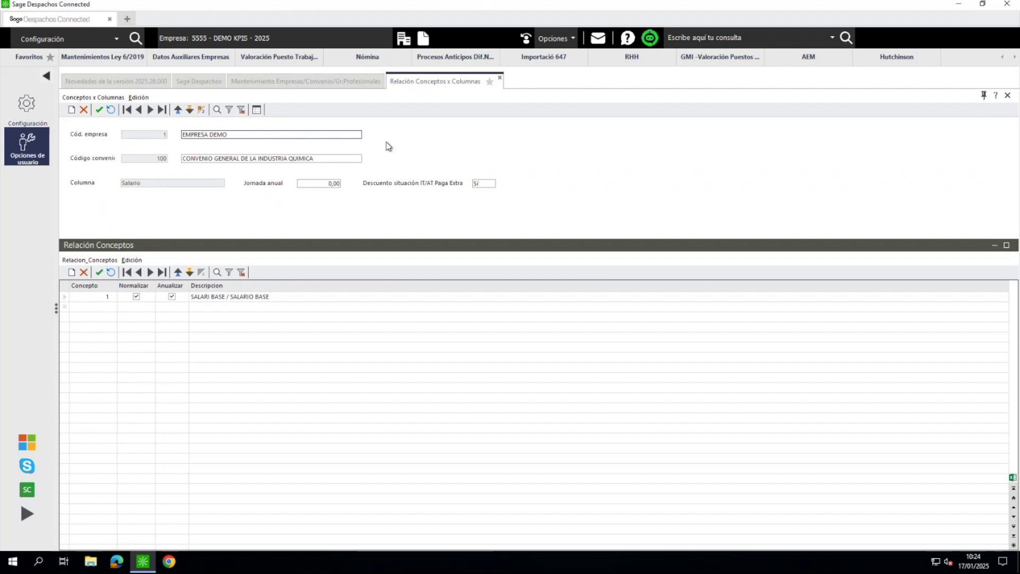
pyautogui.click(332, 83)
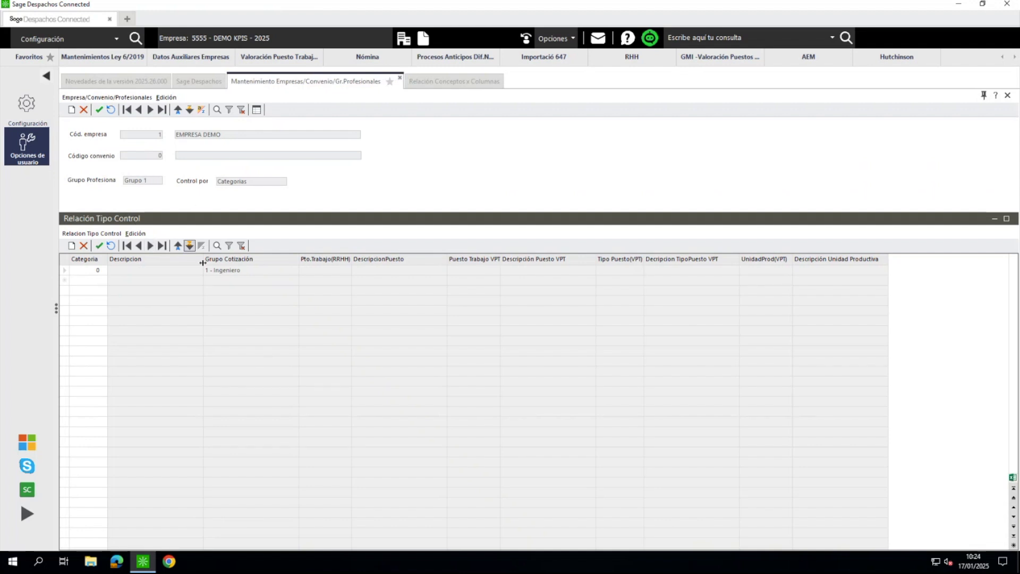
pyautogui.click(229, 271)
pyautogui.click(98, 271)
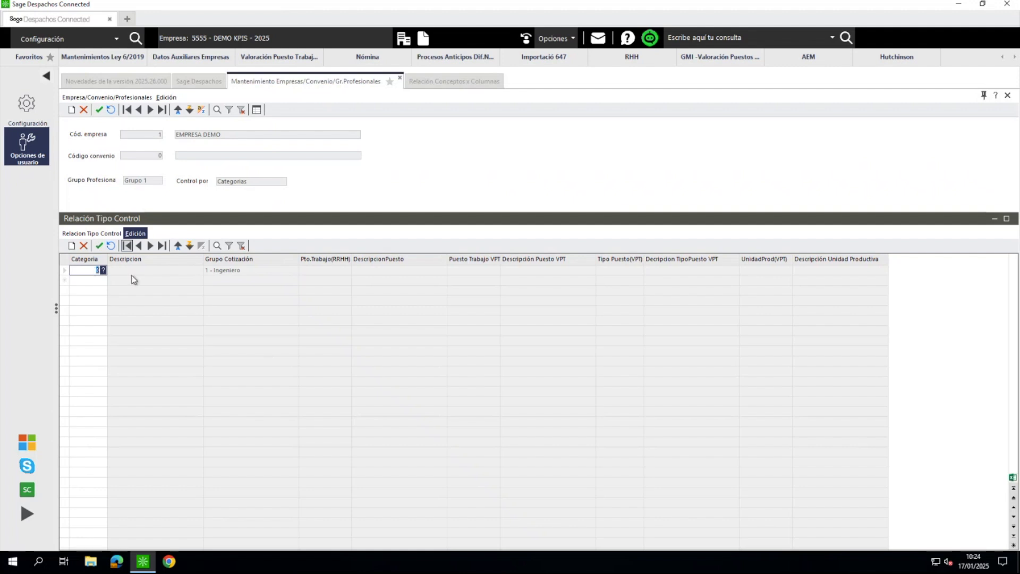
pyautogui.click(223, 271)
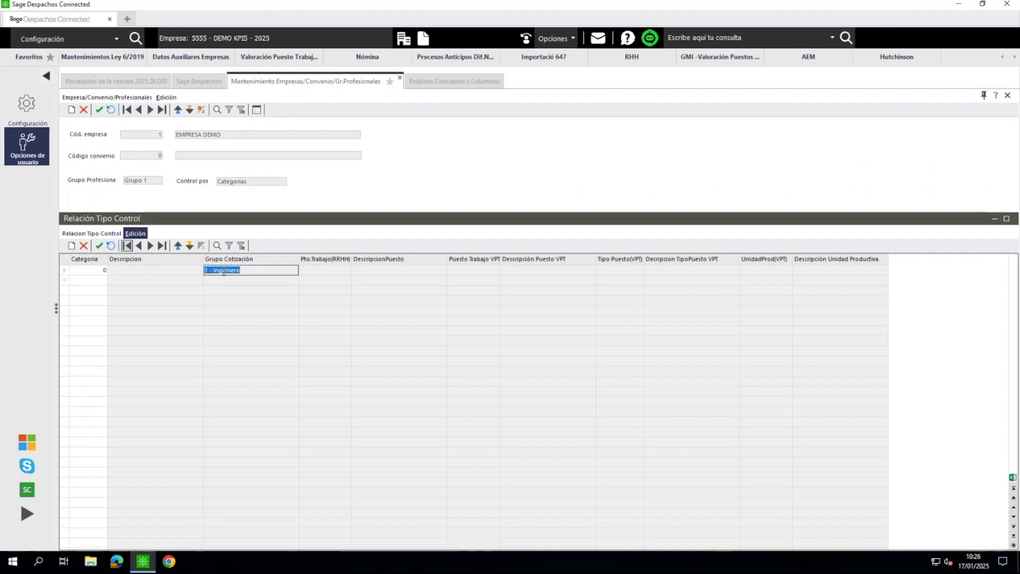
pyautogui.click(215, 324)
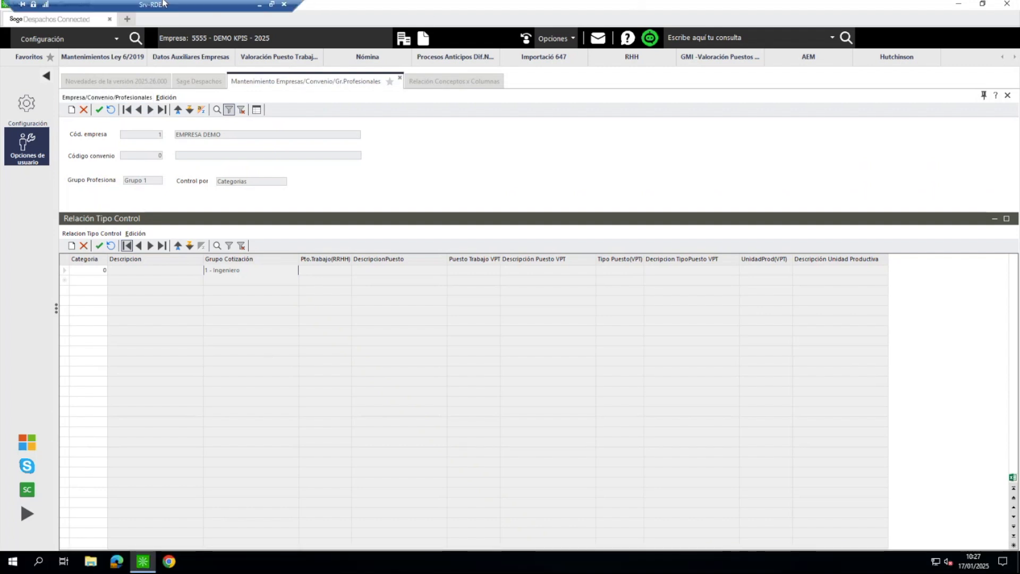
# Step: Search the program options for "multi" and open Resumen Multiperiodo
pyautogui.click(133, 39)
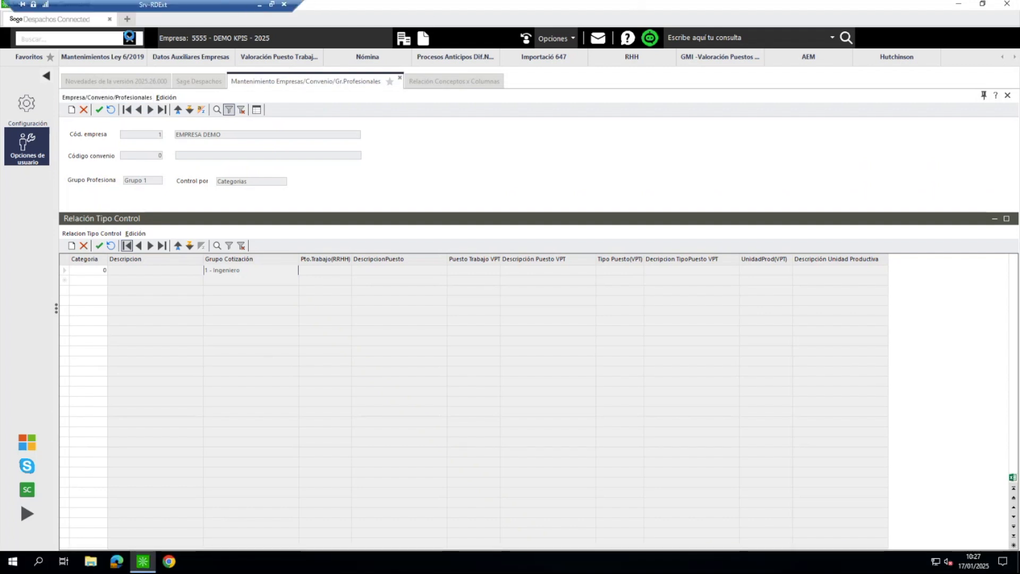
pyautogui.write('multp')
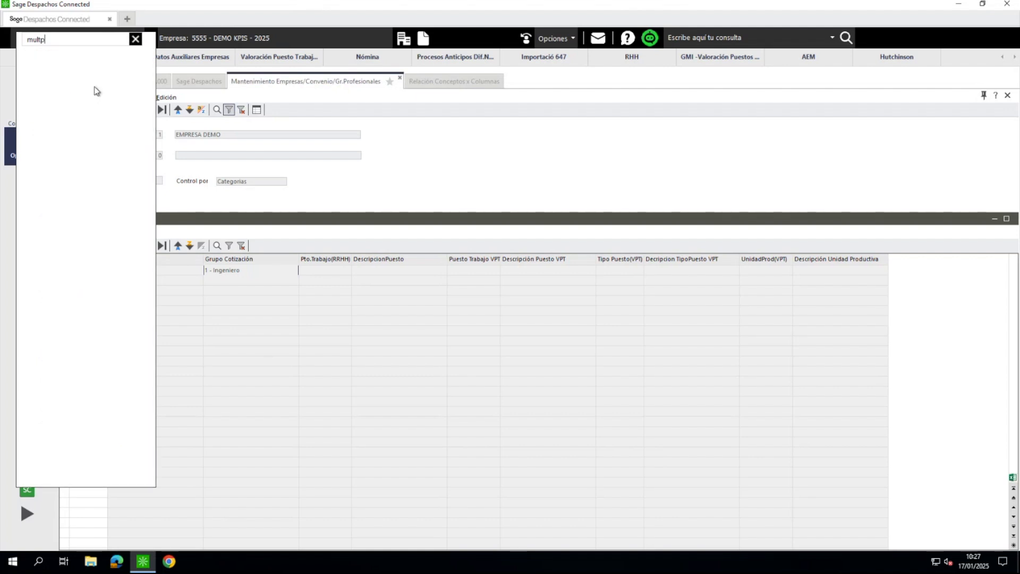
pyautogui.press('BackSpace')
pyautogui.write('i')
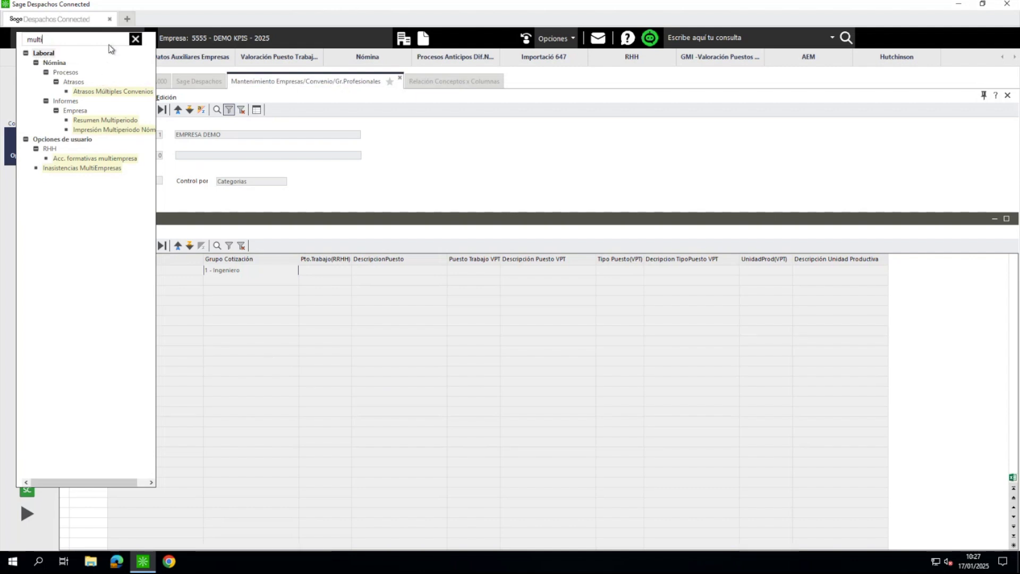
pyautogui.click(105, 121)
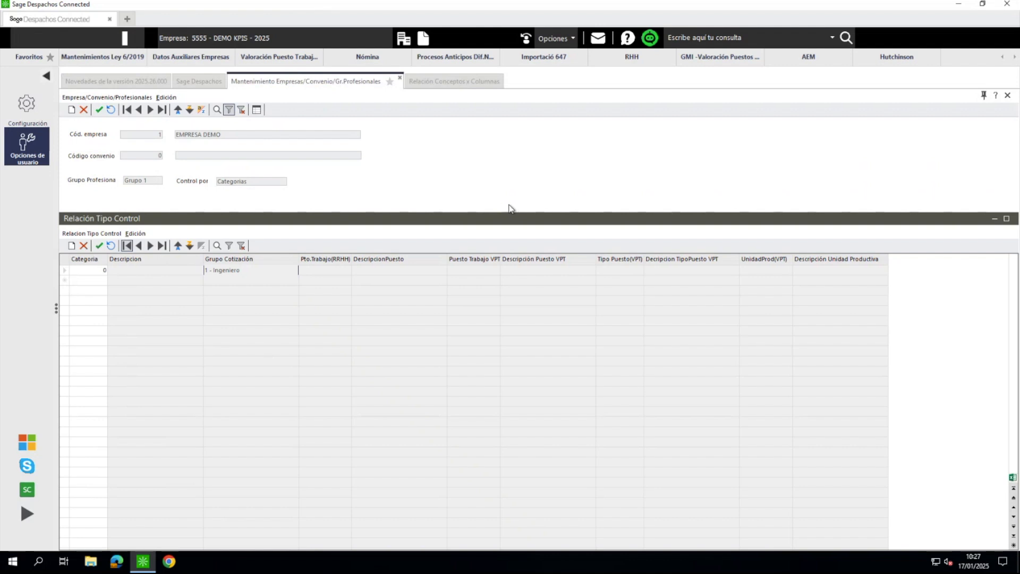
# Step: Set the multi-period payroll summary's initial and final years to 2024 and include employees who left from 2000 onwards
pyautogui.write('2024')
pyautogui.press('Tab')
pyautogui.write('2024')
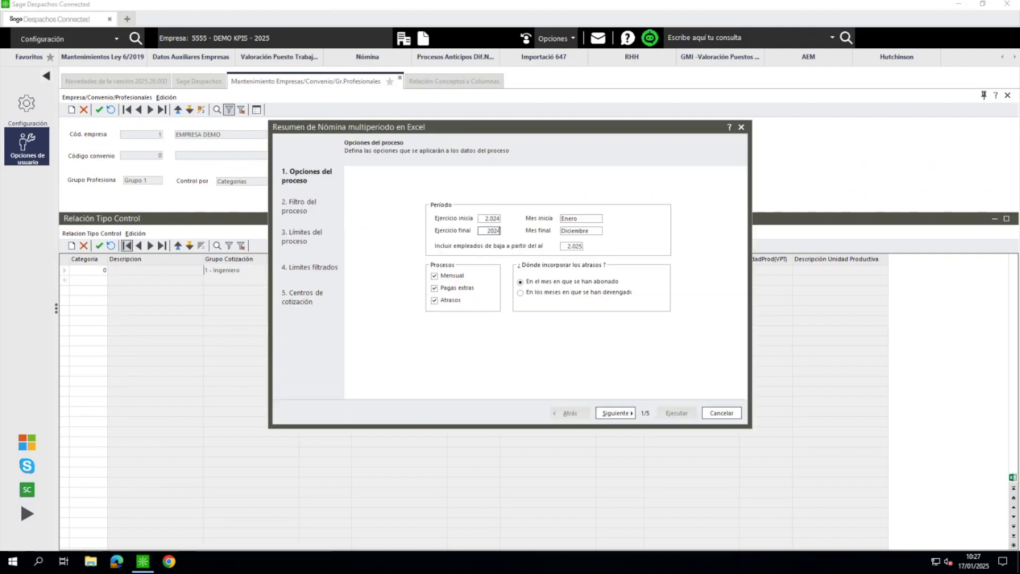
pyautogui.press('Tab')
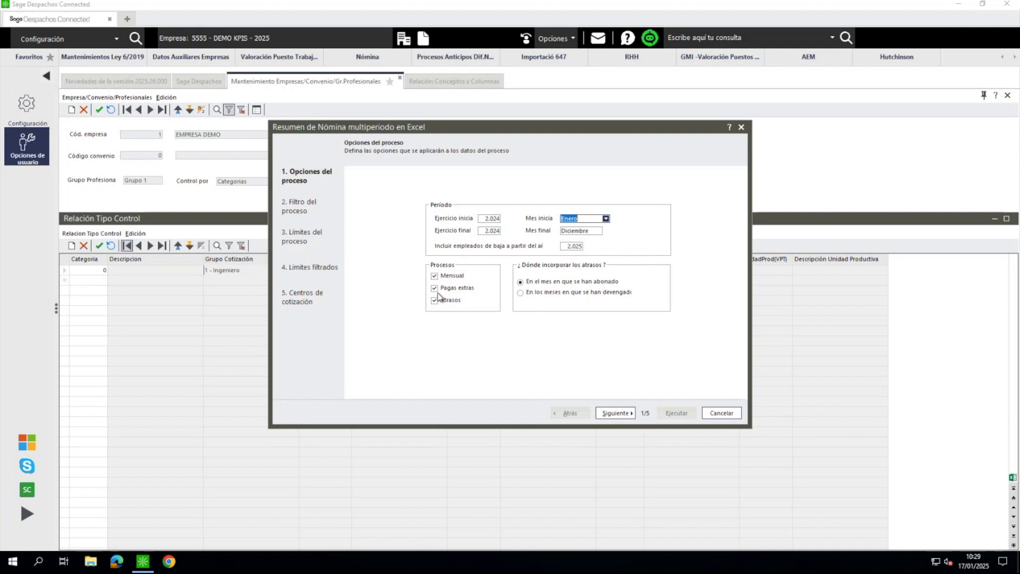
pyautogui.click(491, 219)
pyautogui.click(488, 232)
pyautogui.click(487, 219)
pyautogui.click(488, 232)
pyautogui.click(488, 220)
pyautogui.click(488, 231)
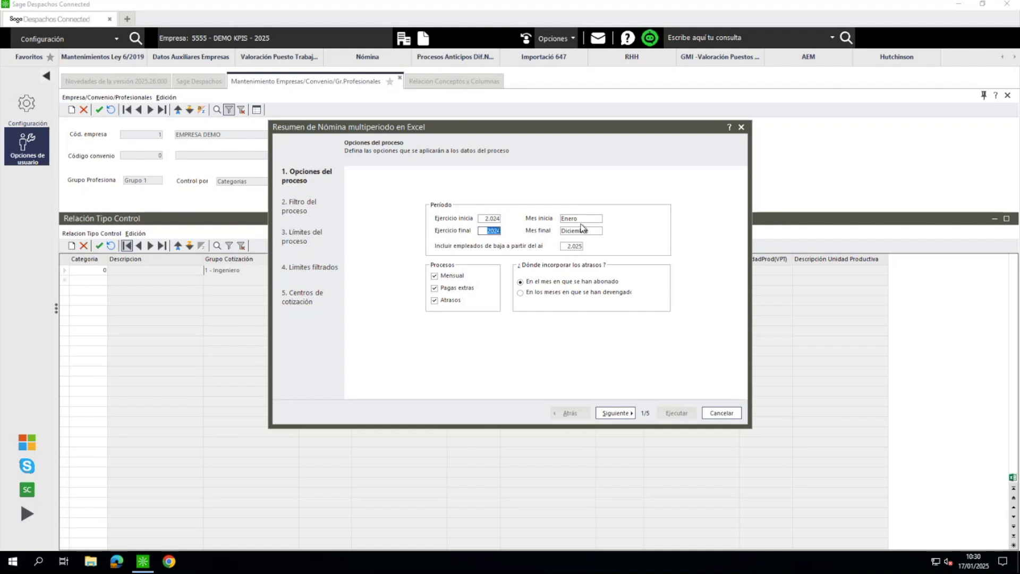
pyautogui.click(574, 243)
pyautogui.write('2000')
# Step: Choose only the Resumen de nómina contable report, run it for company 5555 and exit the events list
pyautogui.click(618, 413)
pyautogui.click(398, 192)
pyautogui.click(371, 192)
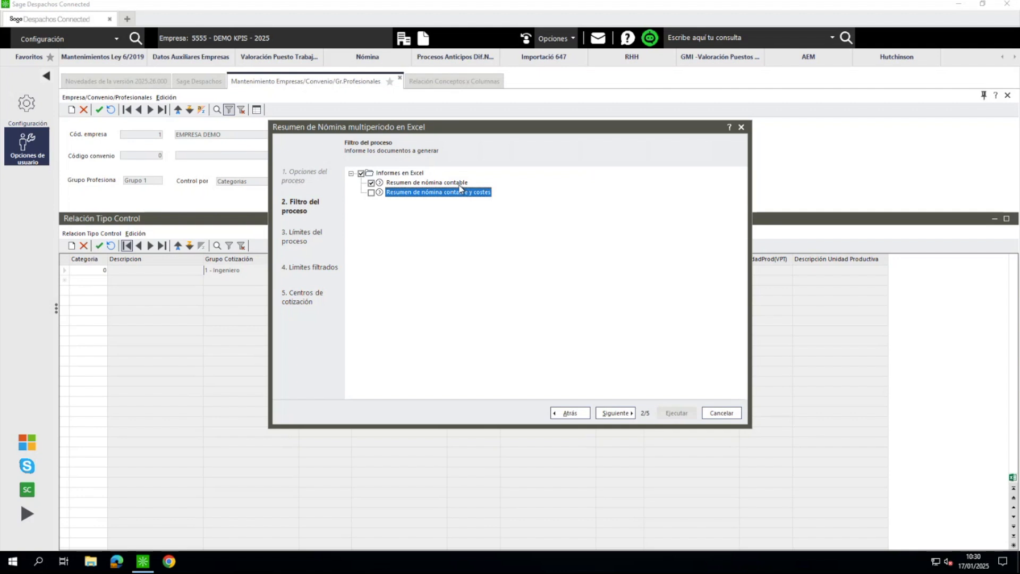
pyautogui.click(615, 413)
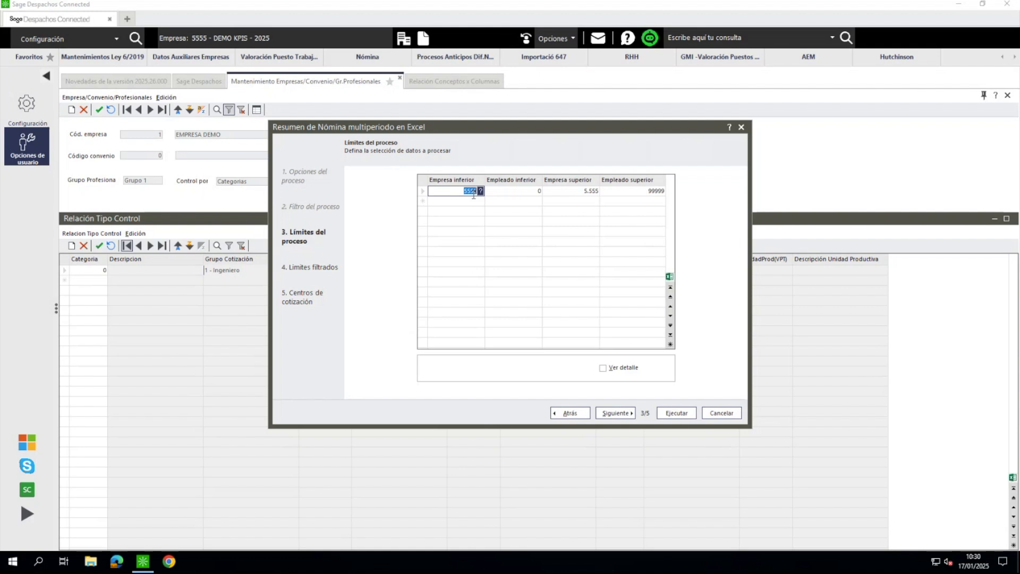
pyautogui.click(676, 413)
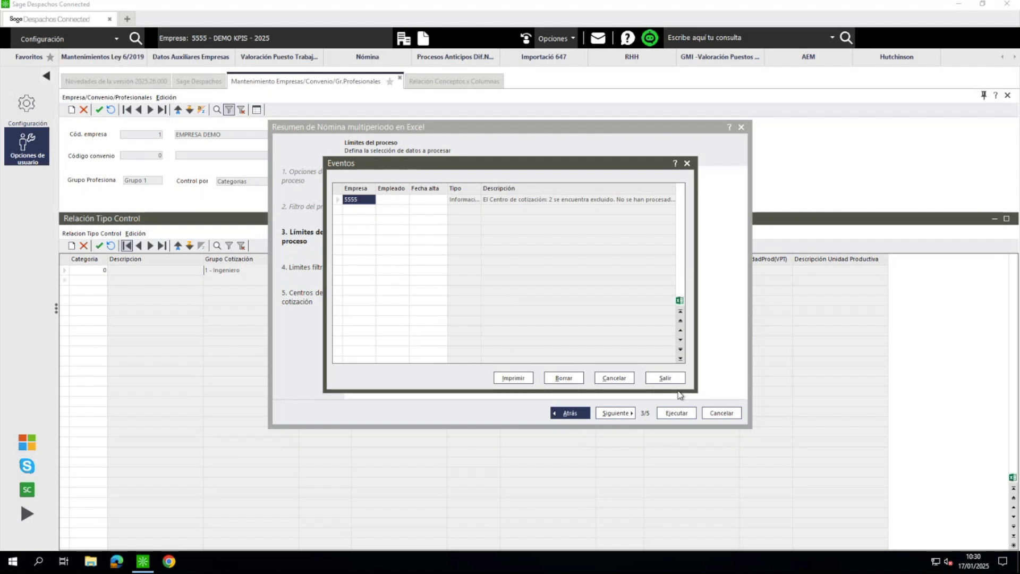
pyautogui.click(665, 378)
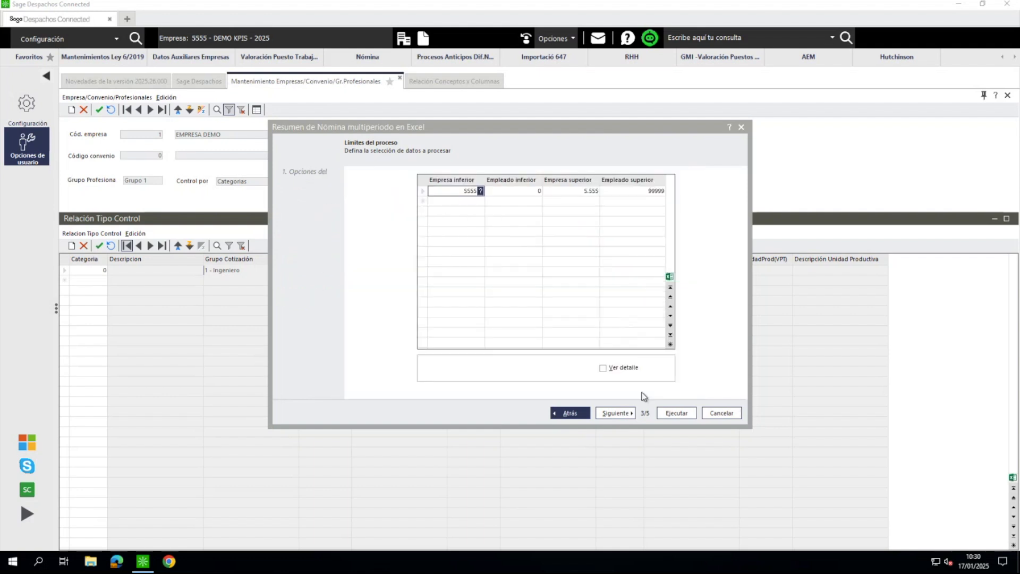
pyautogui.click(679, 413)
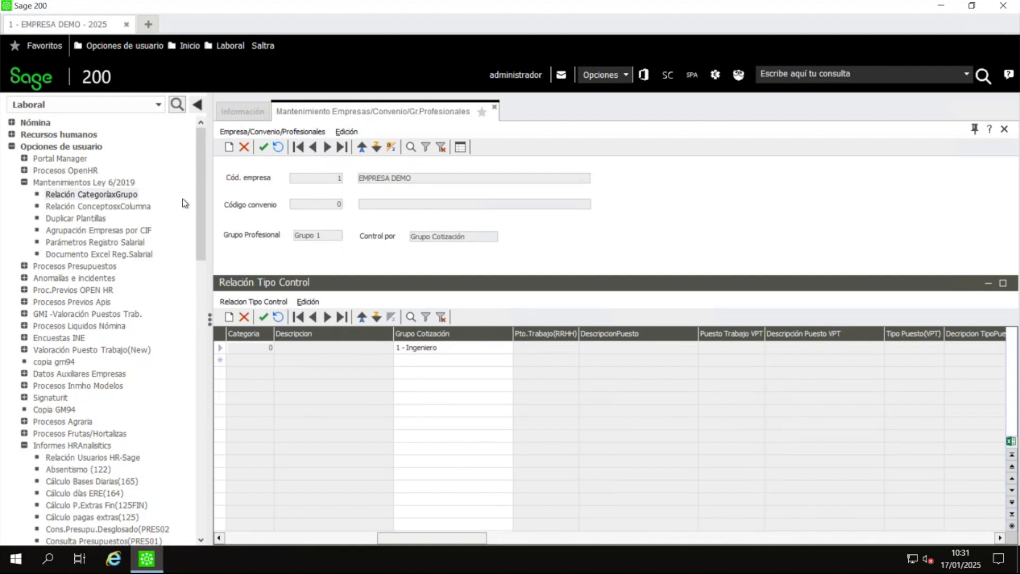
pyautogui.click(177, 104)
pyautogui.write('mult')
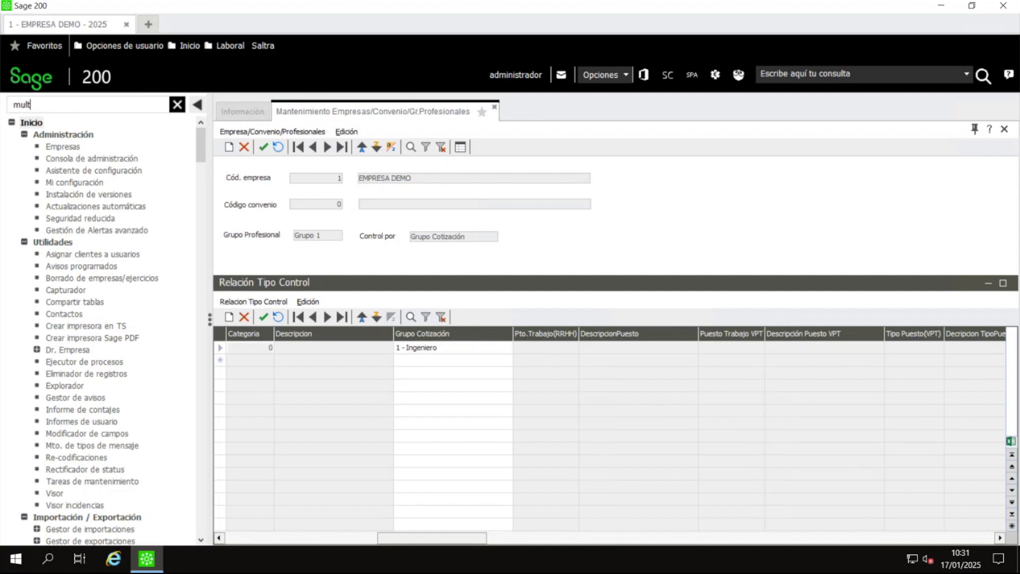
pyautogui.click(127, 159)
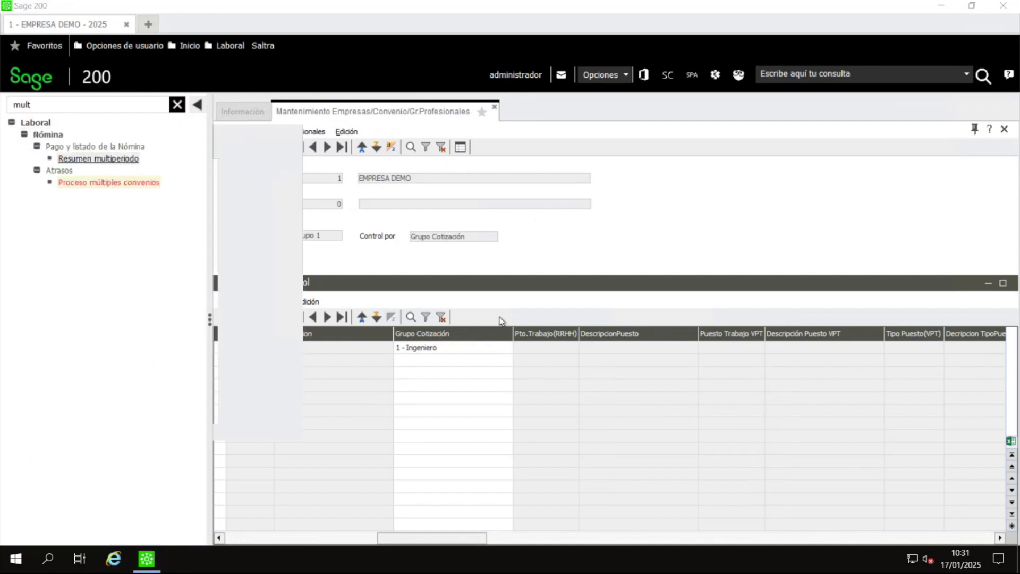
pyautogui.write('2024')
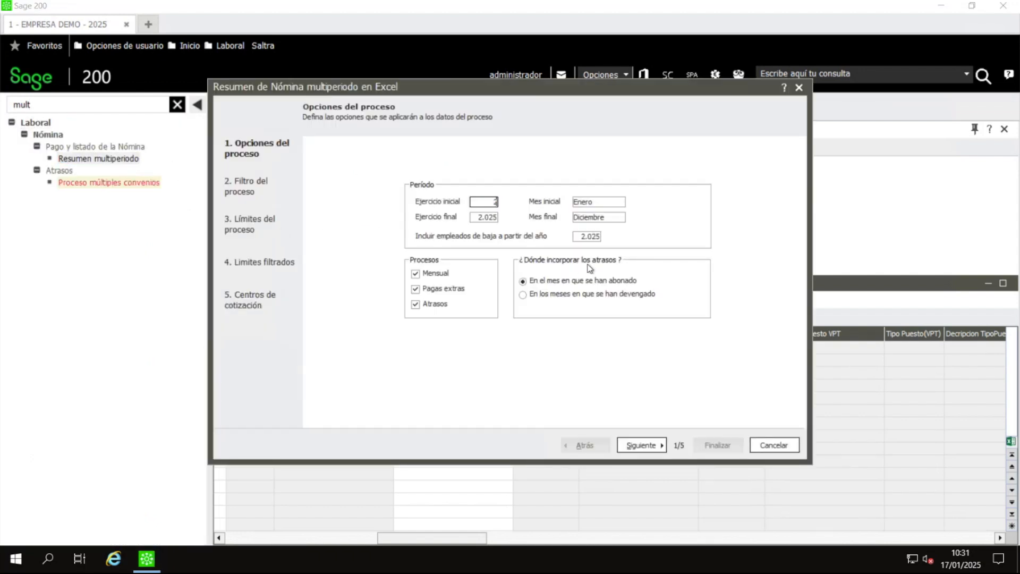
pyautogui.press('Tab')
pyautogui.write('2024')
pyautogui.press('Tab')
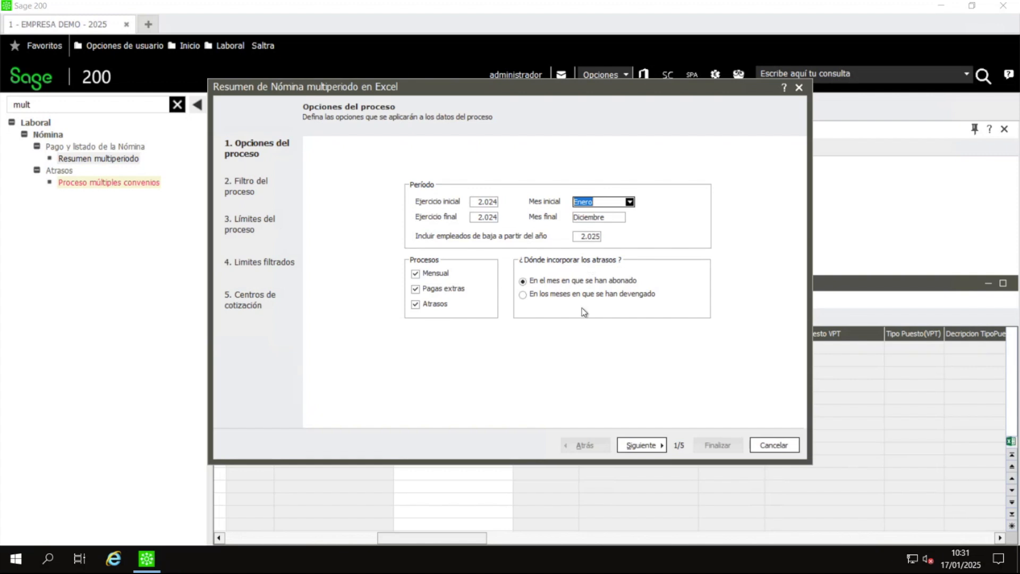
pyautogui.click(641, 446)
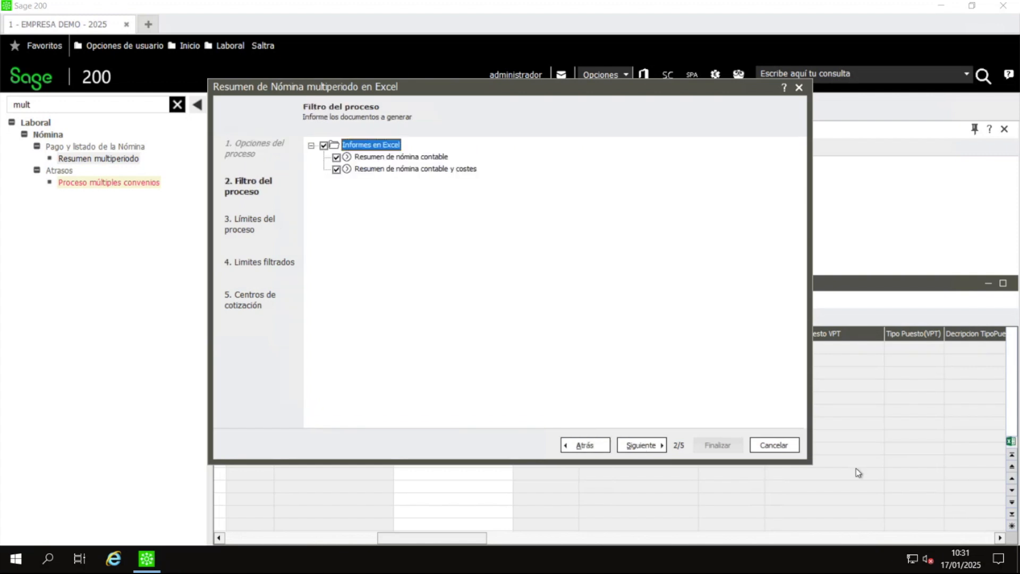
pyautogui.click(795, 450)
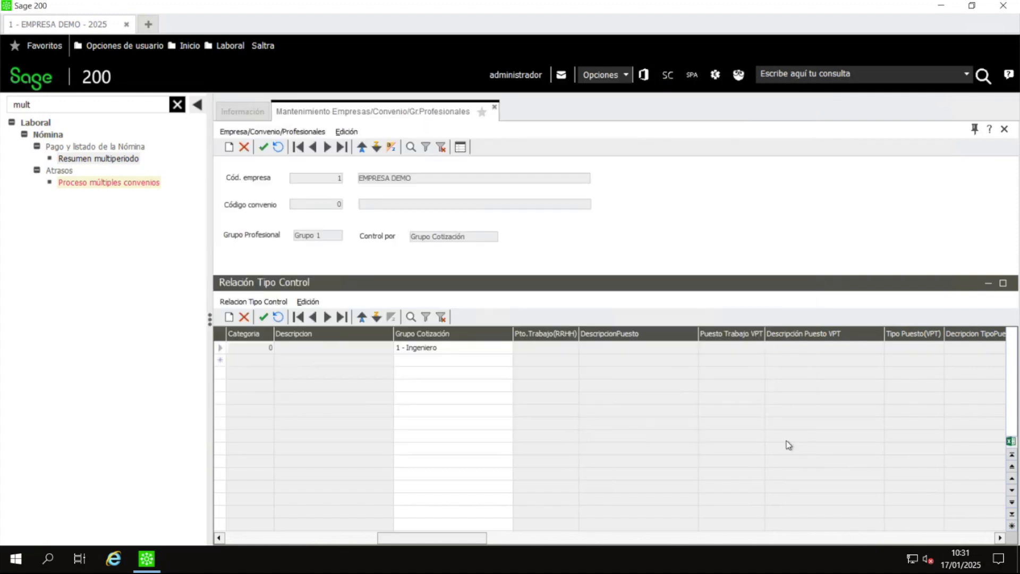
pyautogui.click(177, 105)
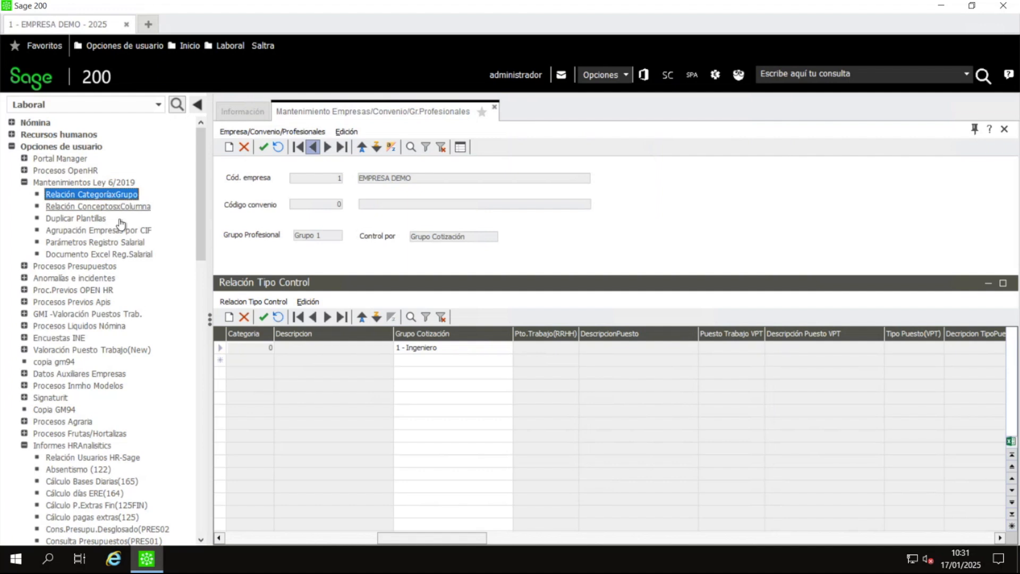
# Step: View the Parámetros Registro Salarial records and the options grouped under Valoración Puesto Trabajo(New)
pyautogui.click(123, 243)
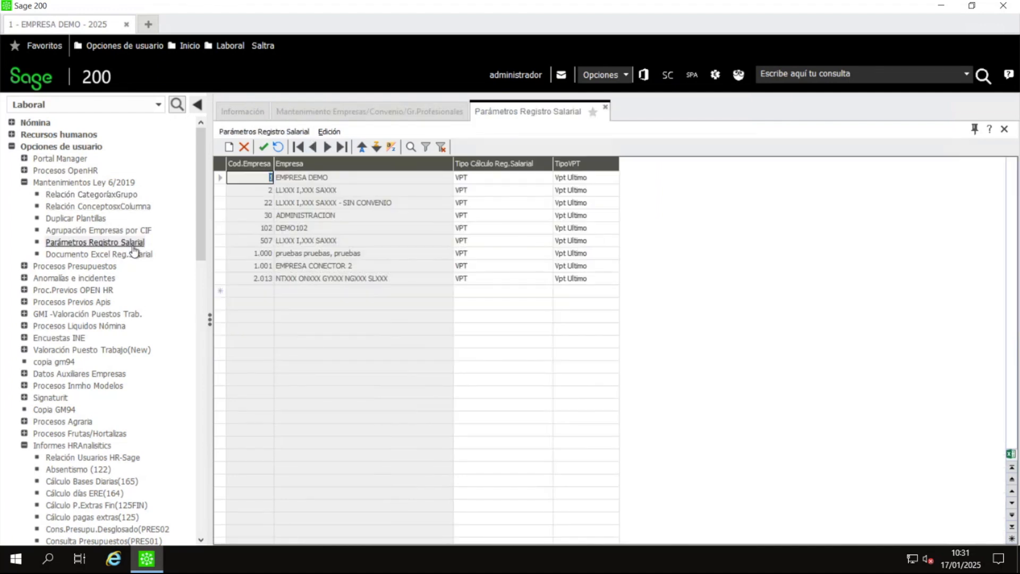
pyautogui.click(605, 107)
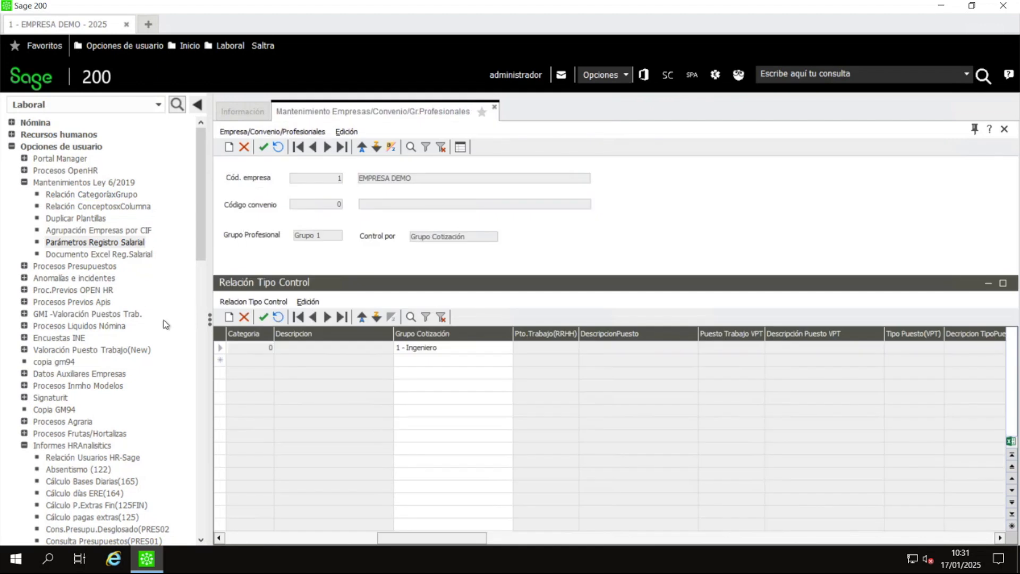
pyautogui.scroll(-3, 133, 345)
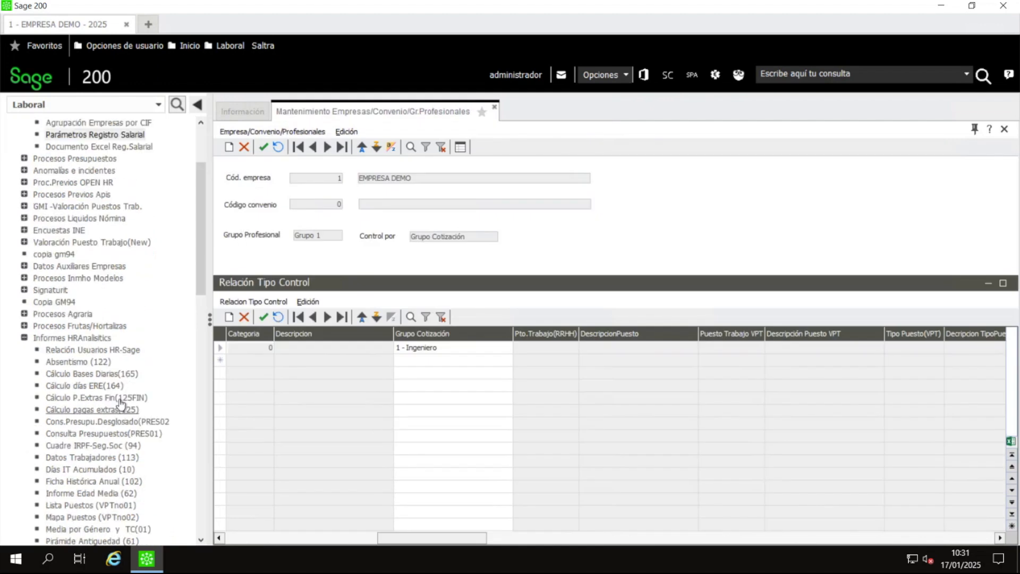
pyautogui.click(123, 242)
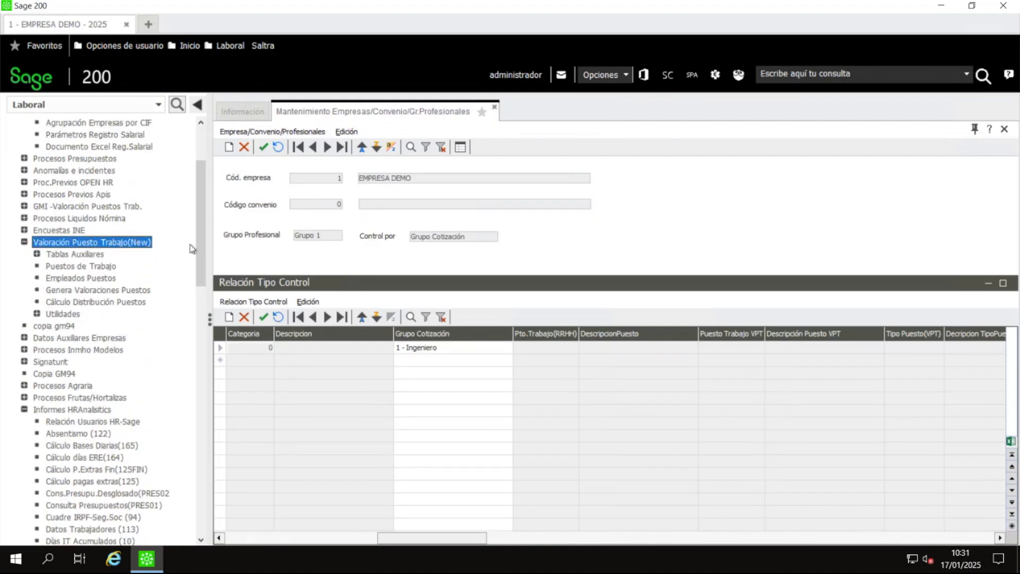
pyautogui.click(137, 246)
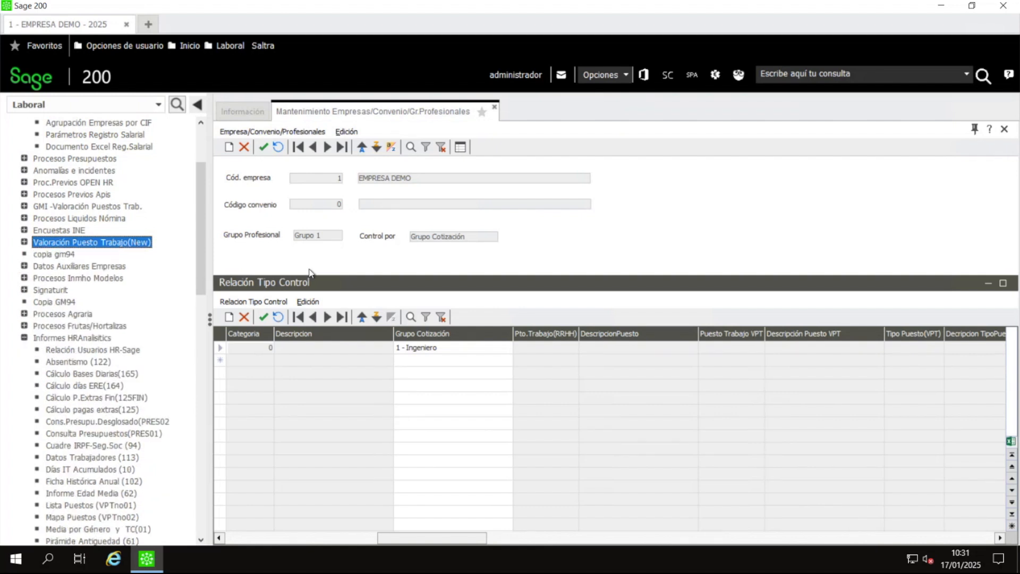
# Step: Open Relación ConceptosxColumna for EMPRESA DEMO from the Mantenimientos Ley 6/2019 options
pyautogui.scroll(3, 118, 201)
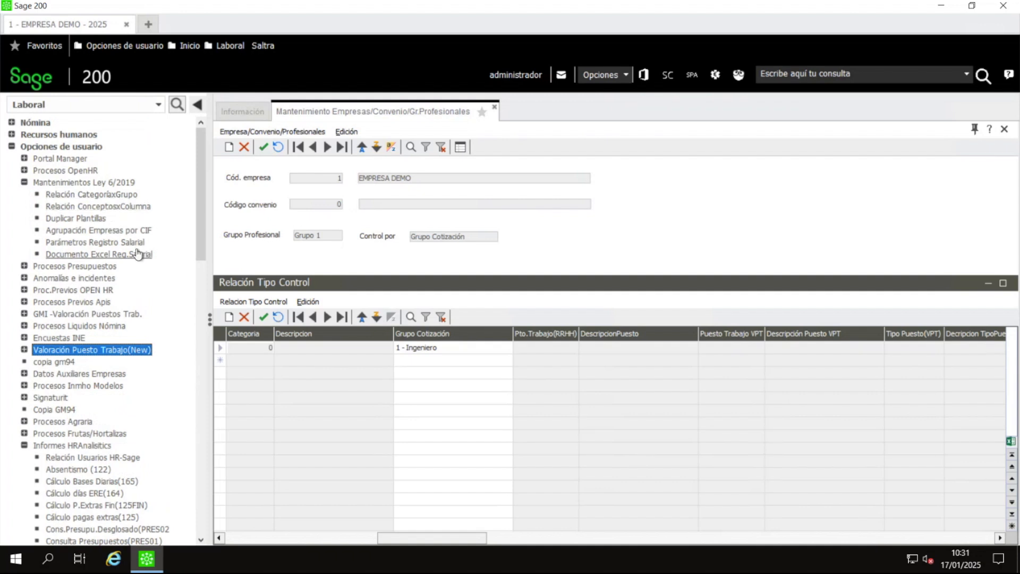
pyautogui.click(108, 197)
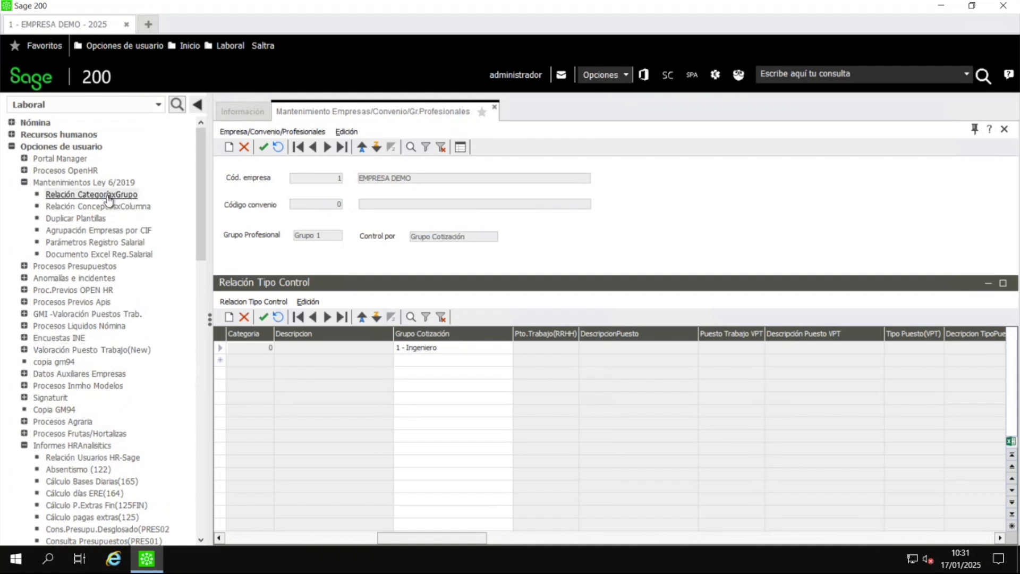
pyautogui.doubleClick(114, 207)
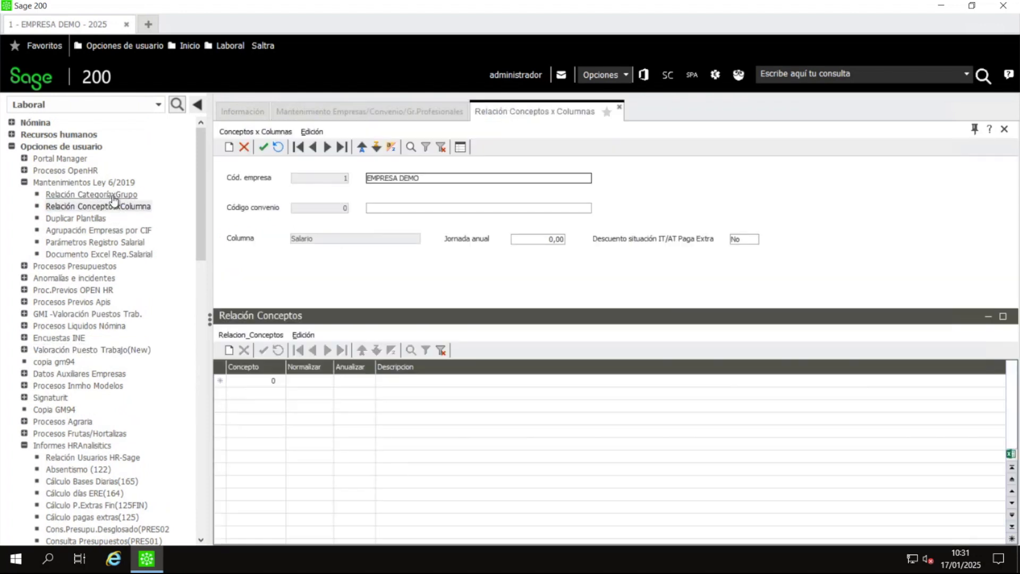
# Step: Return to Relación CategoríaxGrupo and delete the current Grupo 1 record of EMPRESA DEMO
pyautogui.doubleClick(114, 198)
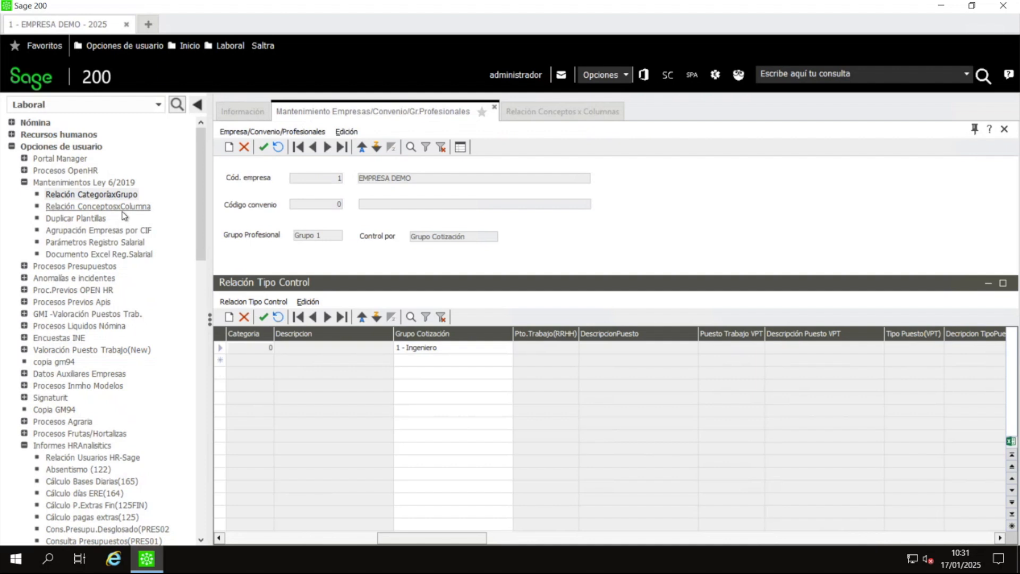
pyautogui.click(245, 147)
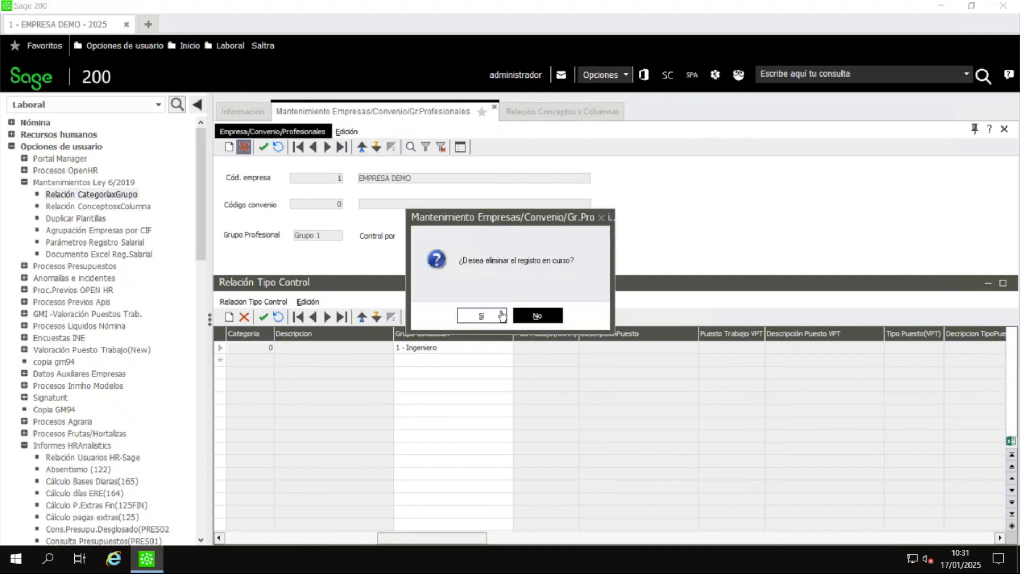
pyautogui.click(481, 316)
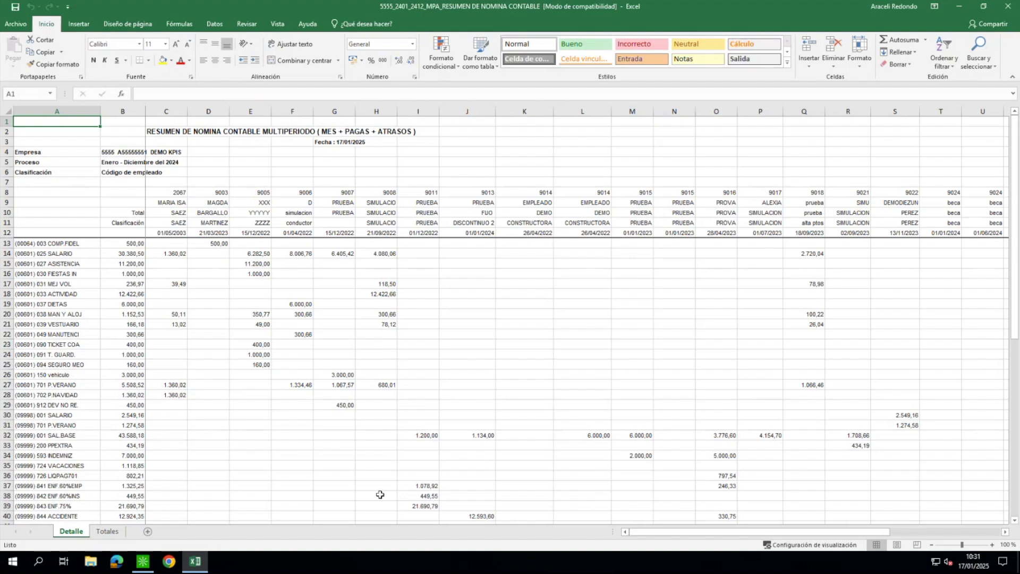
# Step: In the Excel payroll summary, compare the Totales and Detalle sheets and examine the per-employee columns, including both columns for employee code 9014
pyautogui.click(107, 531)
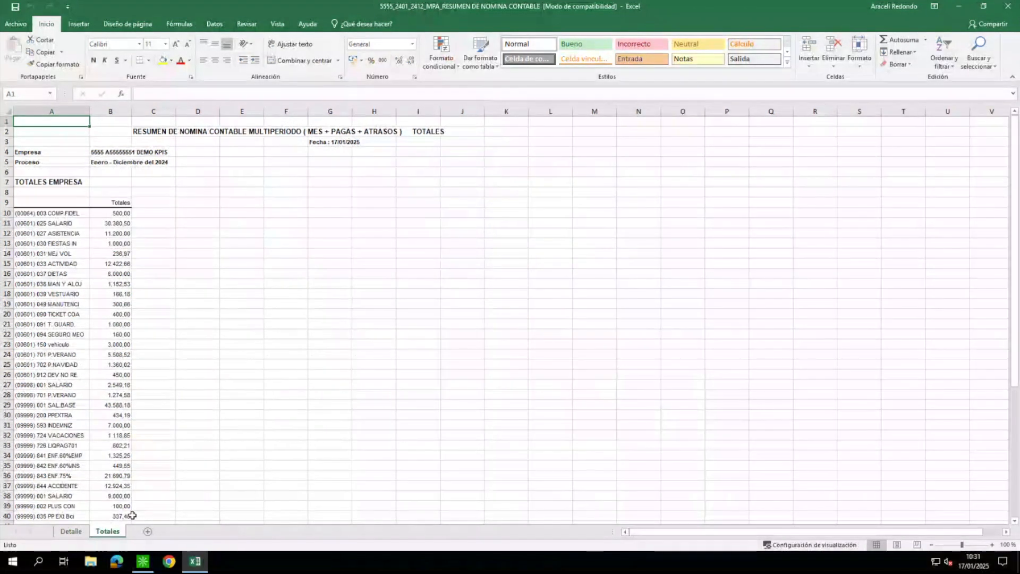
pyautogui.click(69, 532)
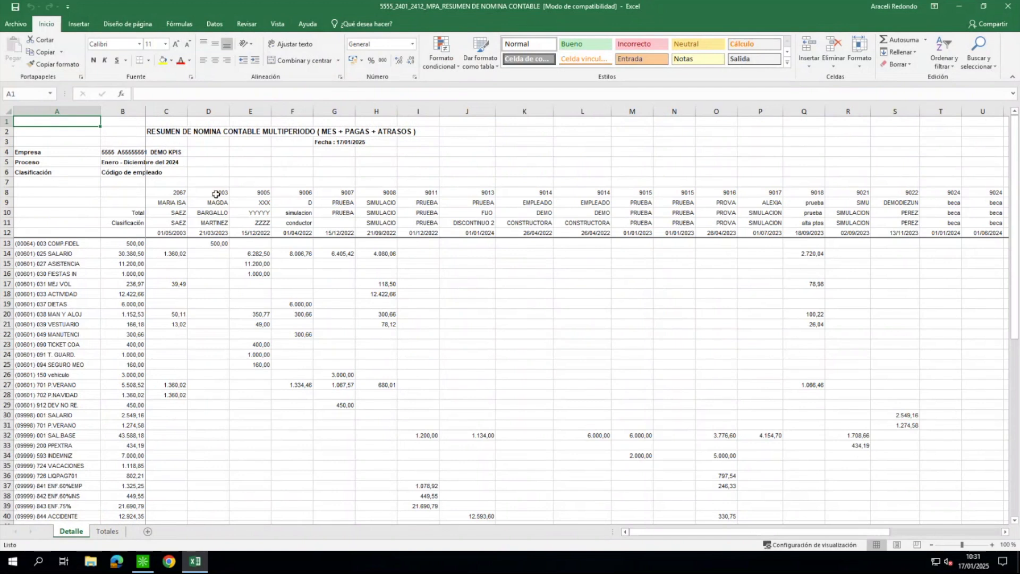
pyautogui.moveTo(170, 194); pyautogui.dragTo(170, 385)
pyautogui.moveTo(216, 203); pyautogui.dragTo(183, 346)
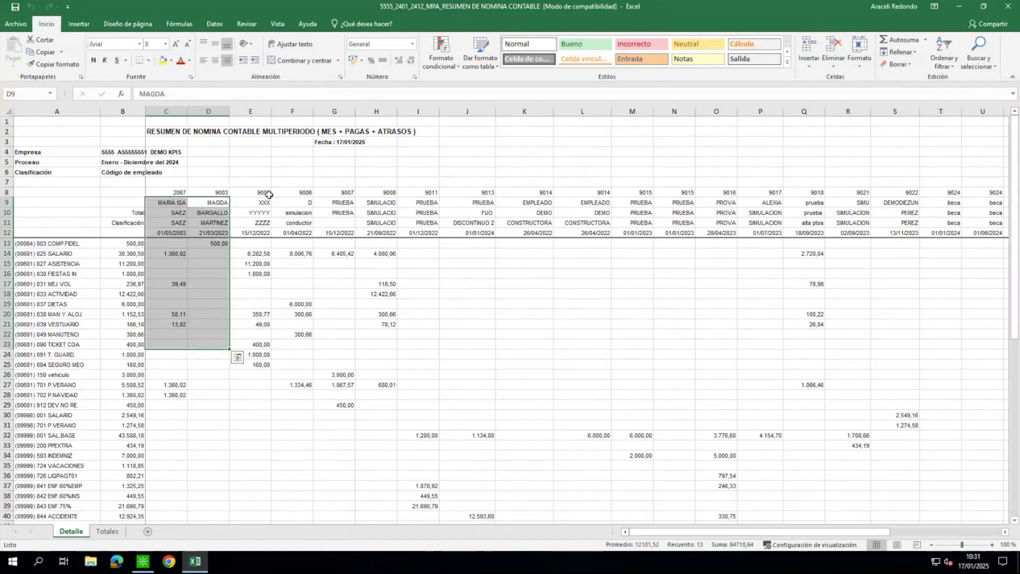
pyautogui.moveTo(473, 194); pyautogui.dragTo(595, 468)
pyautogui.click(539, 194)
pyautogui.scroll(-6, 553, 399)
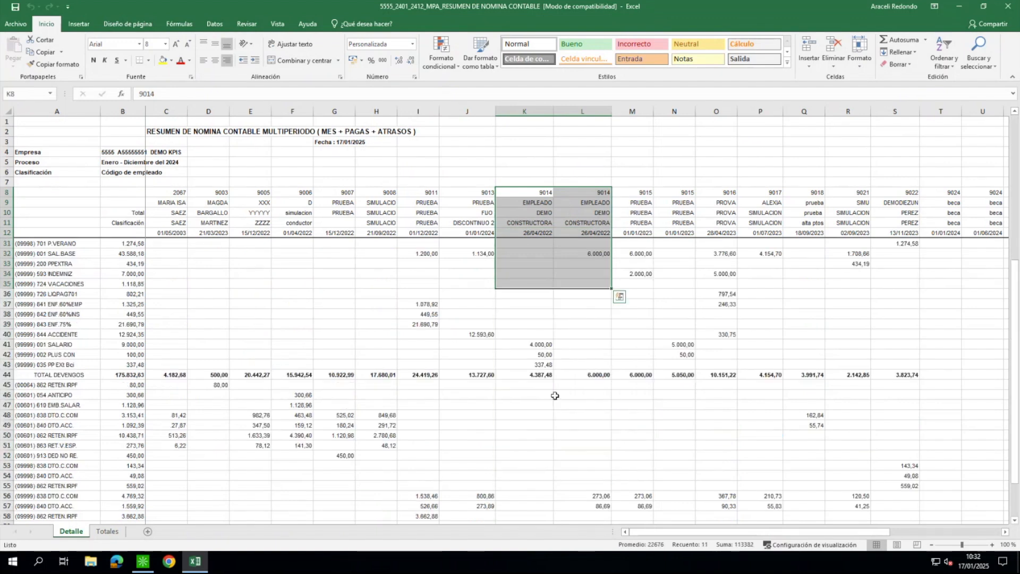
pyautogui.moveTo(524, 323); pyautogui.dragTo(587, 250)
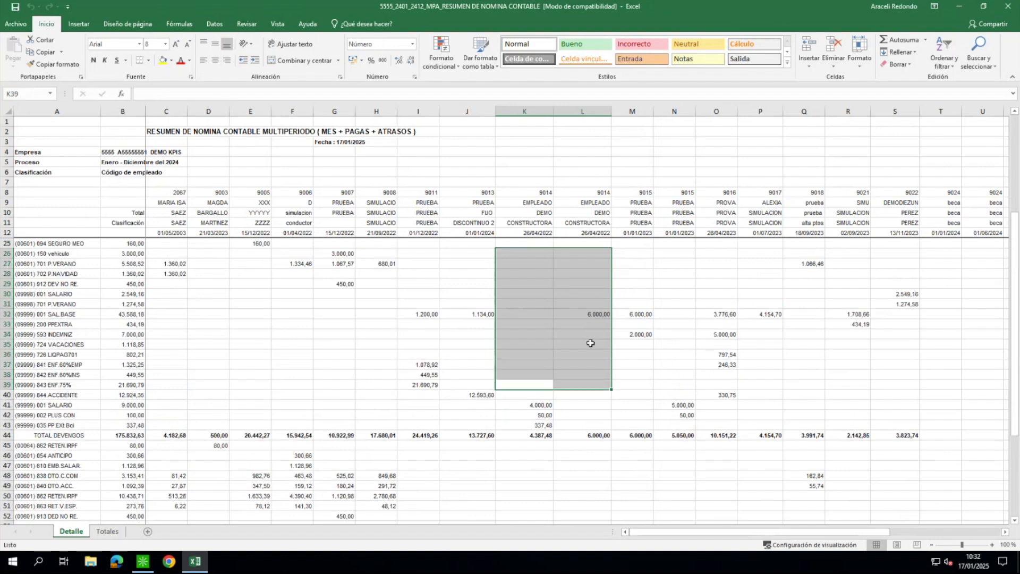
# Step: Show the Totales sheet of the payroll summary enlarged to 130%
pyautogui.click(108, 532)
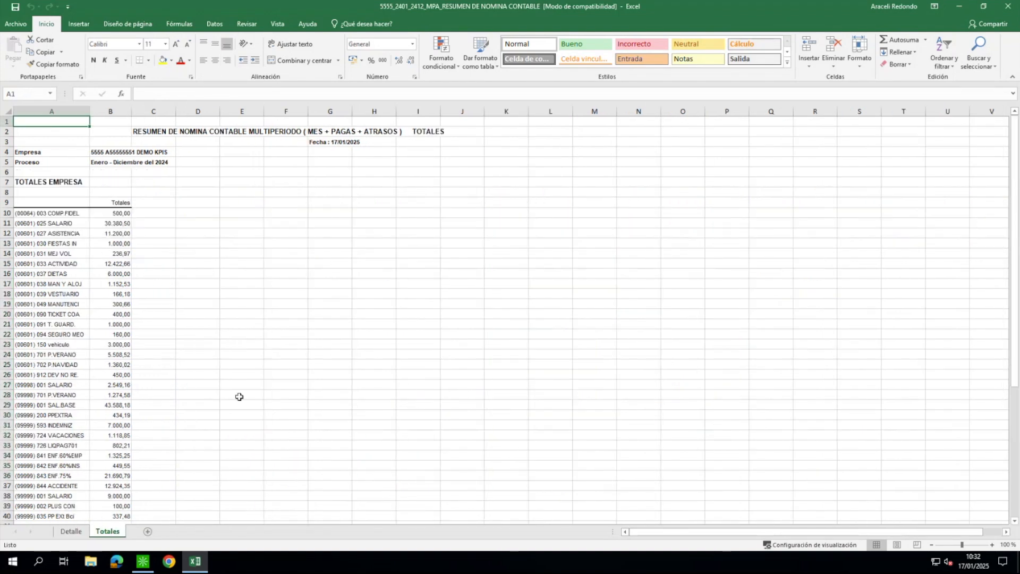
pyautogui.click(80, 532)
pyautogui.click(102, 533)
pyautogui.click(992, 544)
pyautogui.click(992, 545)
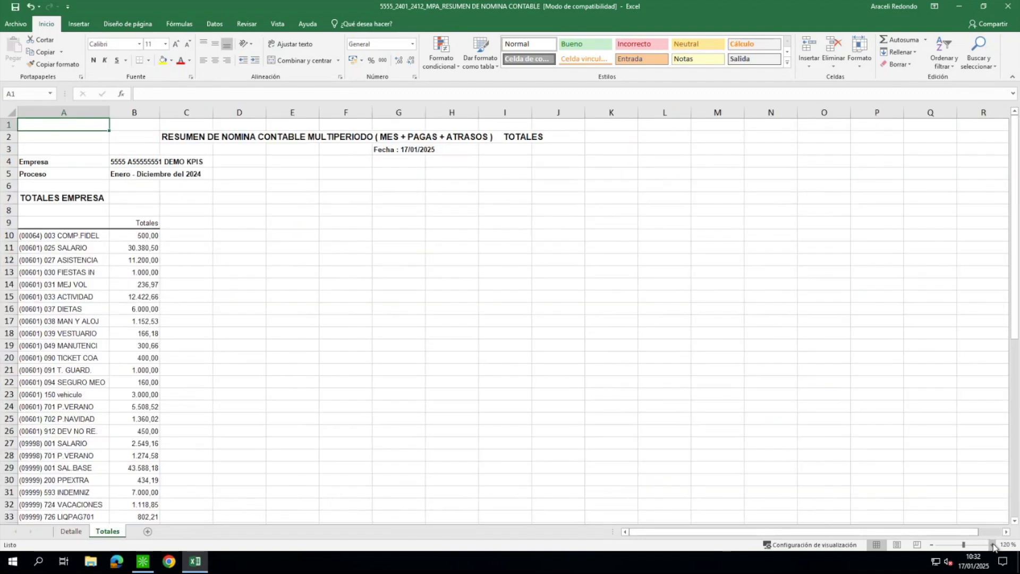
pyautogui.click(992, 545)
pyautogui.click(246, 364)
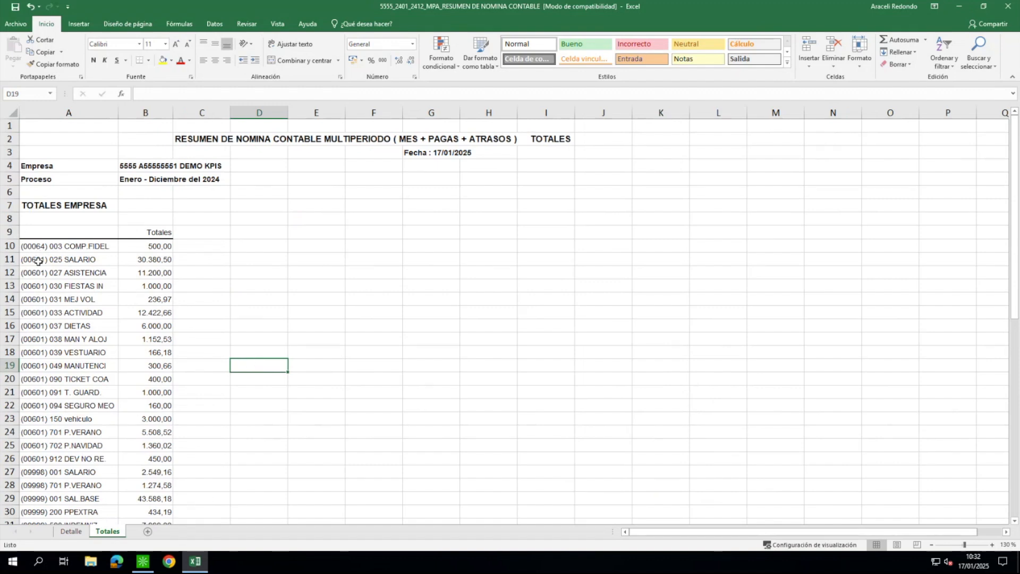
# Step: Examine the company totals by code prefix, covering the 00064, 00601 and 09998 concepts and the rows below them
pyautogui.moveTo(34, 245); pyautogui.dragTo(211, 243)
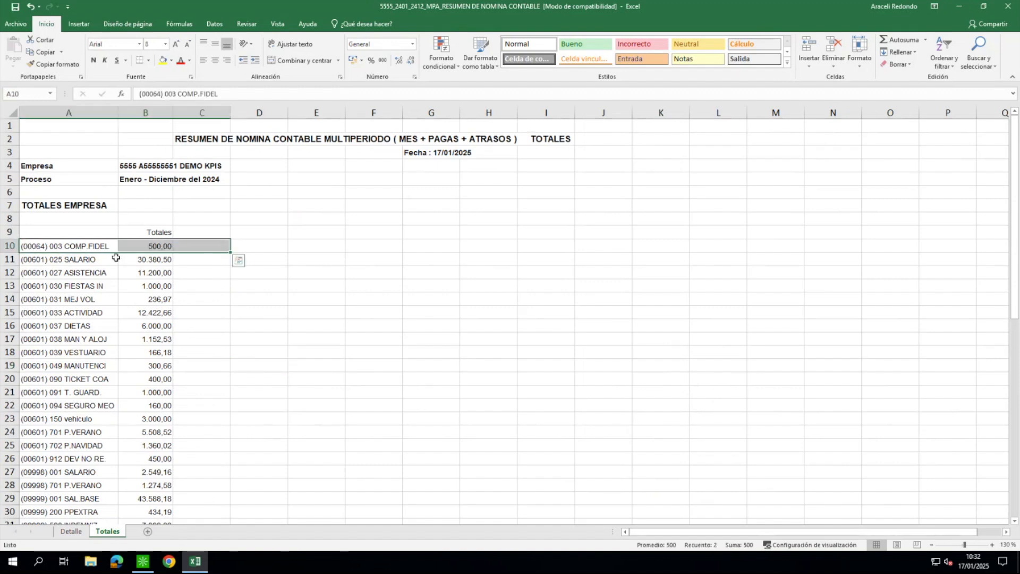
pyautogui.moveTo(50, 261); pyautogui.dragTo(282, 358)
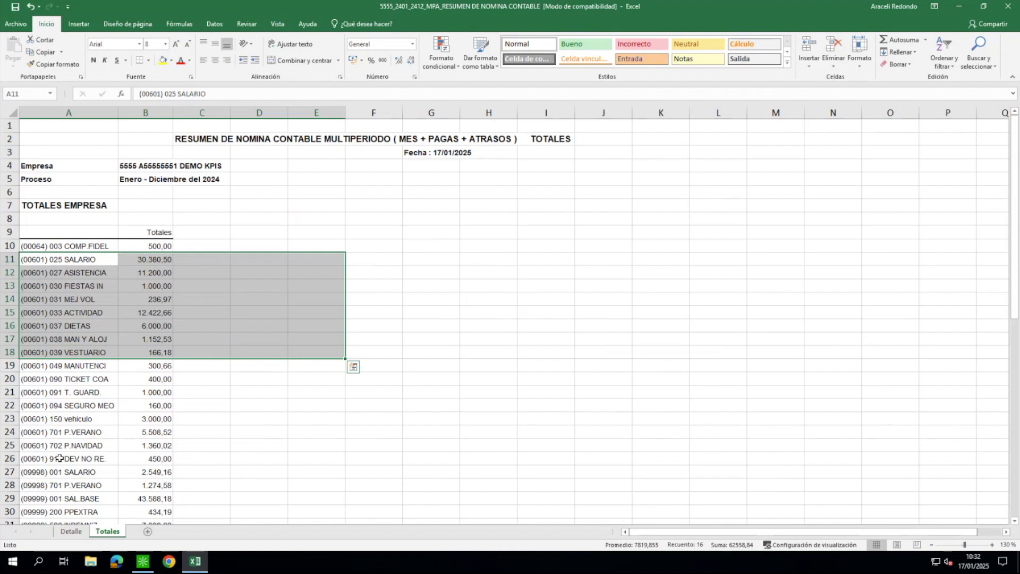
pyautogui.moveTo(35, 478); pyautogui.dragTo(276, 478)
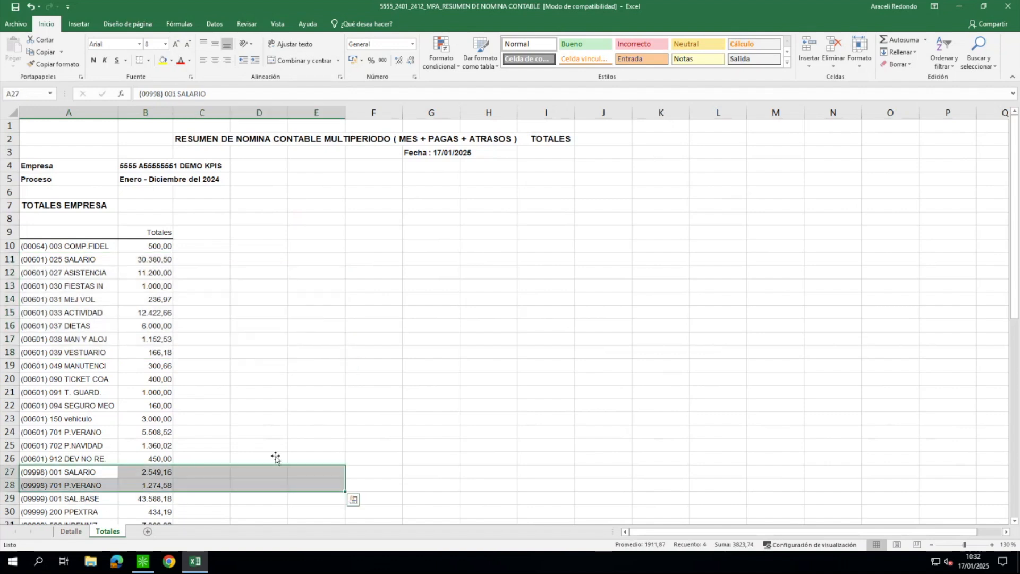
pyautogui.scroll(-3, 279, 453)
pyautogui.scroll(-1, 279, 448)
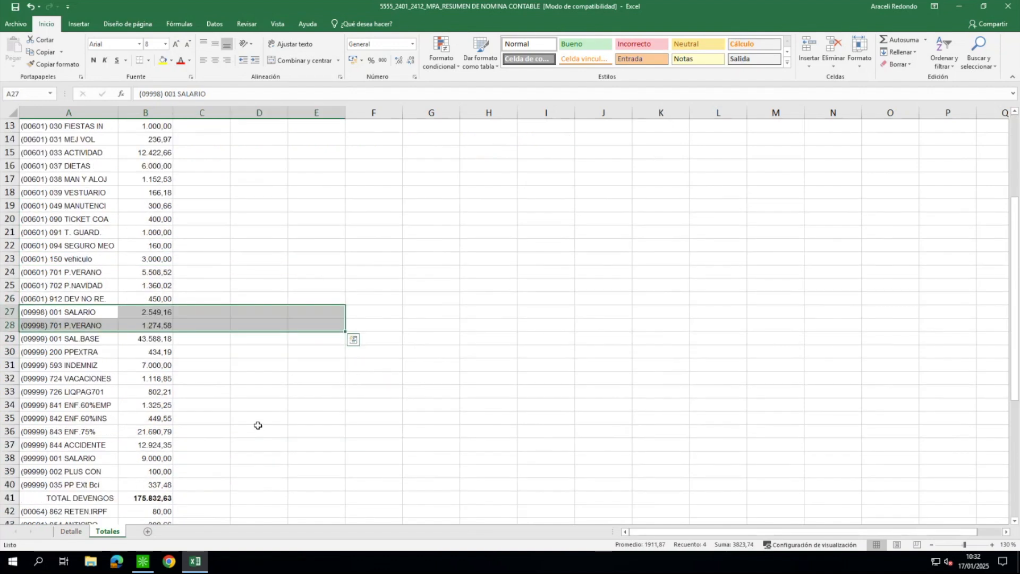
pyautogui.scroll(3, 257, 425)
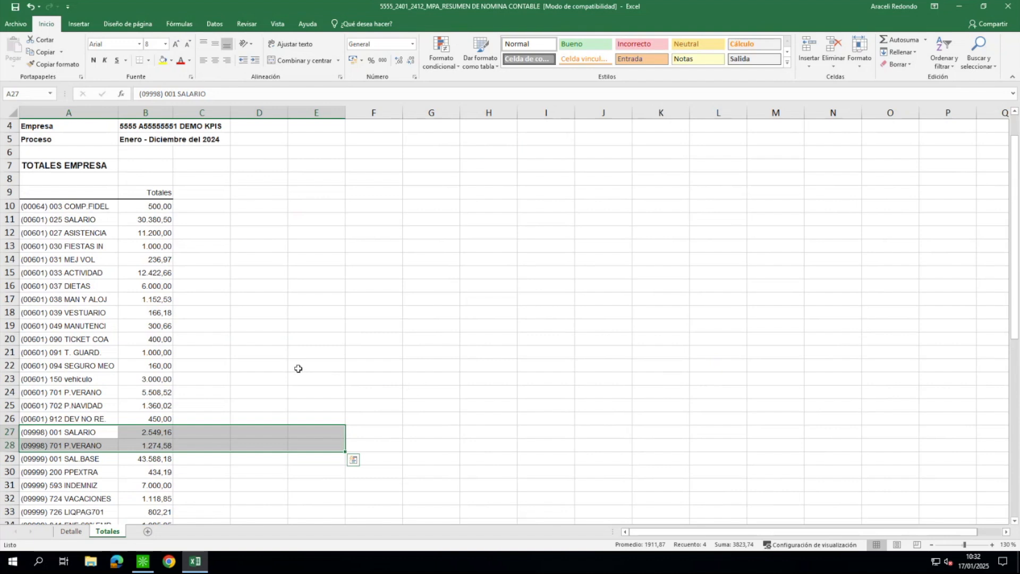
# Step: Highlight the concept blocks in turn: PP Ext Bci up to SAL.BASE, the 09998 rows, the 00601 rows and COMP.FIDEL with its total
pyautogui.click(93, 206)
pyautogui.click(69, 390)
pyautogui.click(53, 520)
pyautogui.scroll(-4, 299, 379)
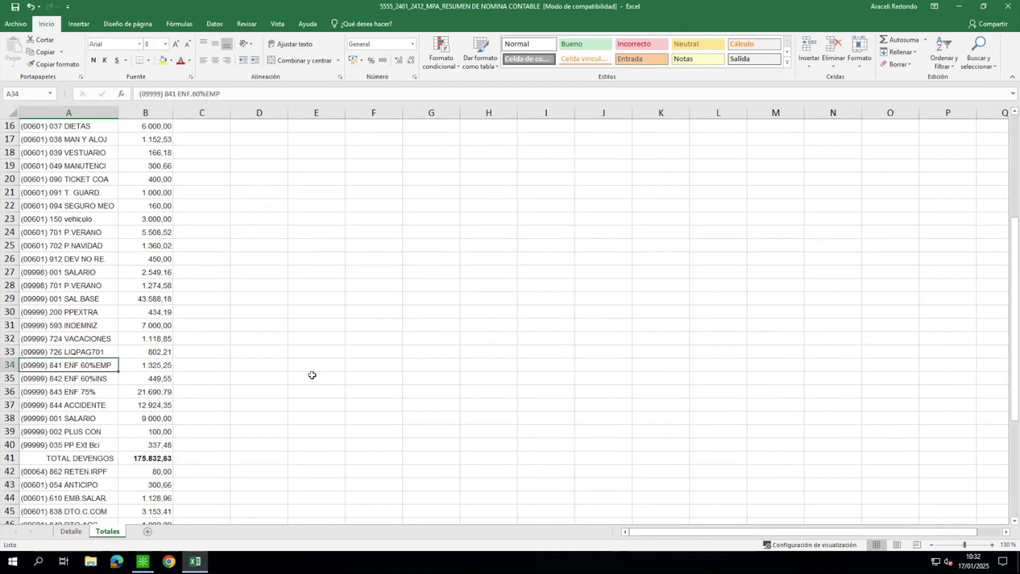
pyautogui.moveTo(39, 442); pyautogui.dragTo(148, 302)
pyautogui.moveTo(90, 272); pyautogui.dragTo(151, 279)
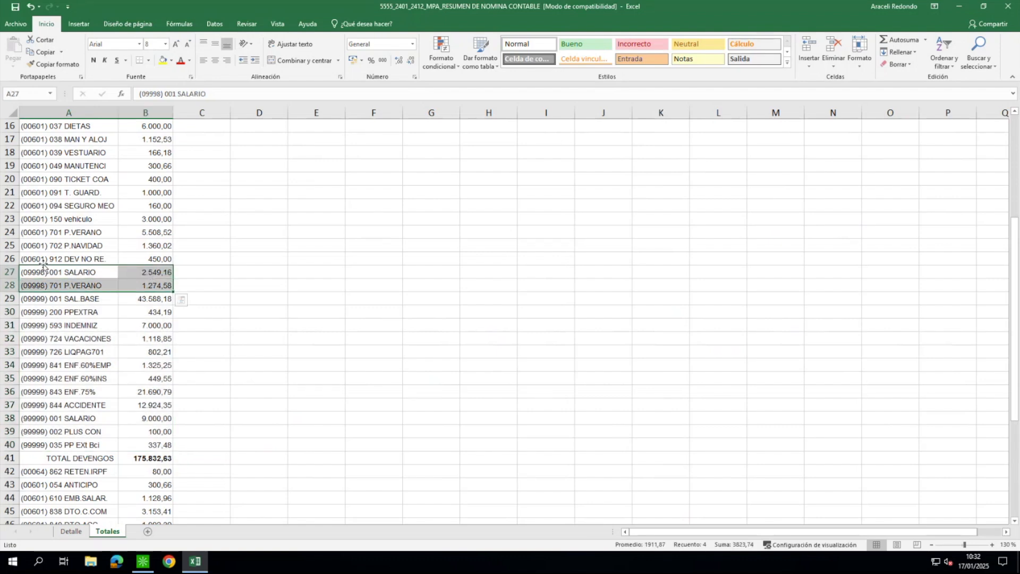
pyautogui.moveTo(42, 259); pyautogui.dragTo(105, 121)
pyautogui.scroll(4, 98, 309)
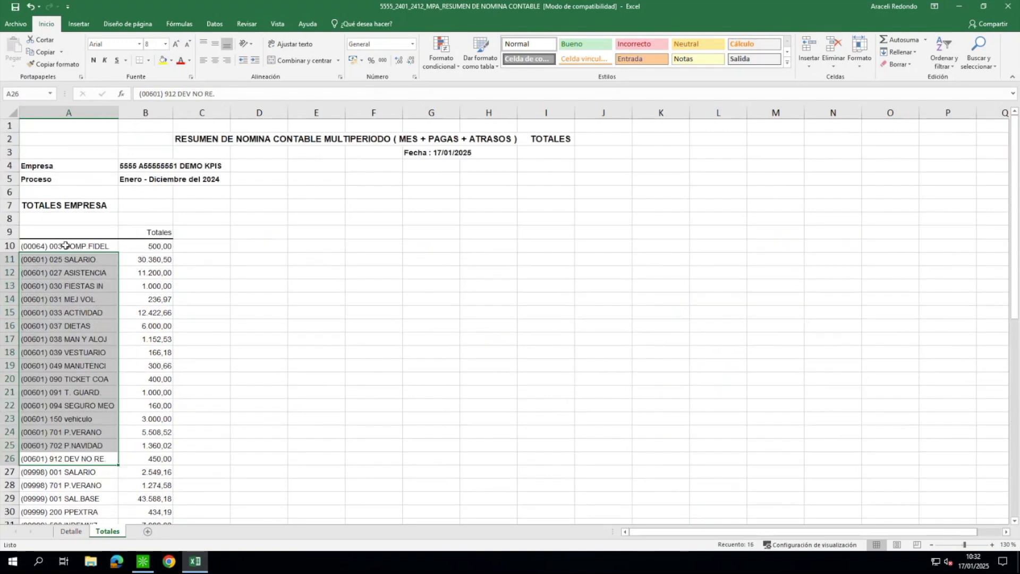
pyautogui.moveTo(71, 247); pyautogui.dragTo(153, 245)
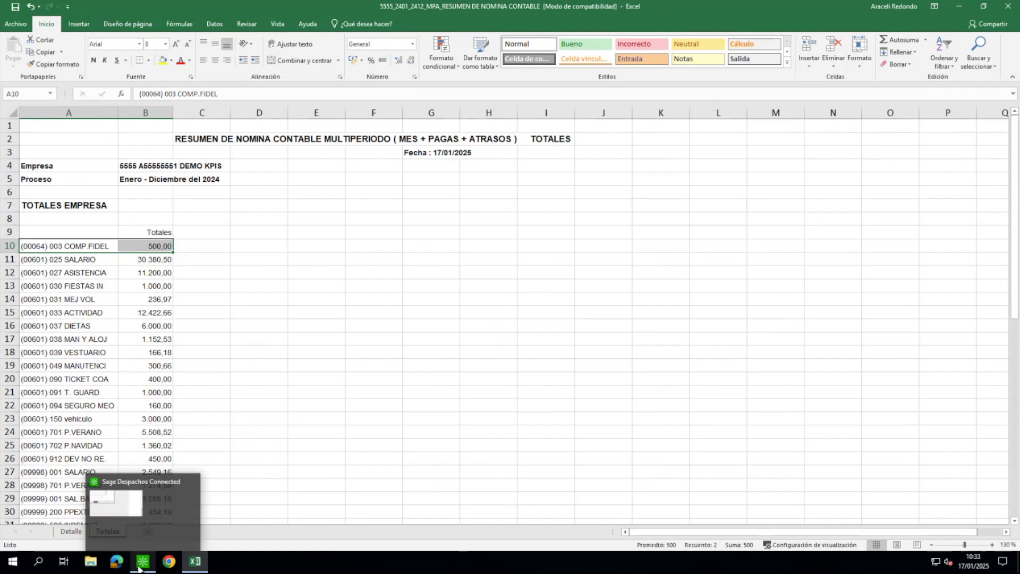
# Step: Switch to Sage 200 and start a new record in Mantenimiento Empresas/Convenio/Gr.Profesionales
pyautogui.click(259, 6)
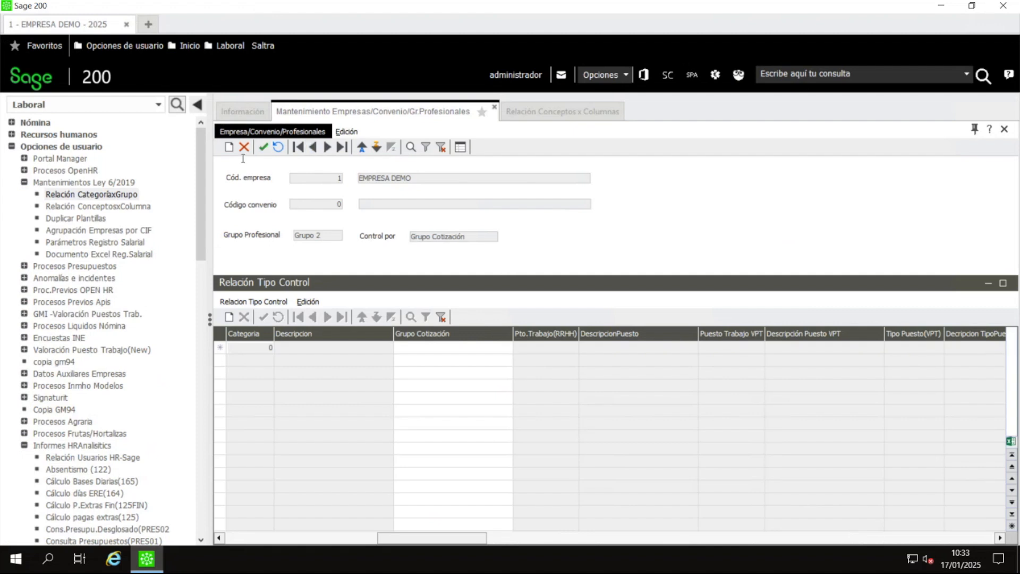
pyautogui.click(229, 148)
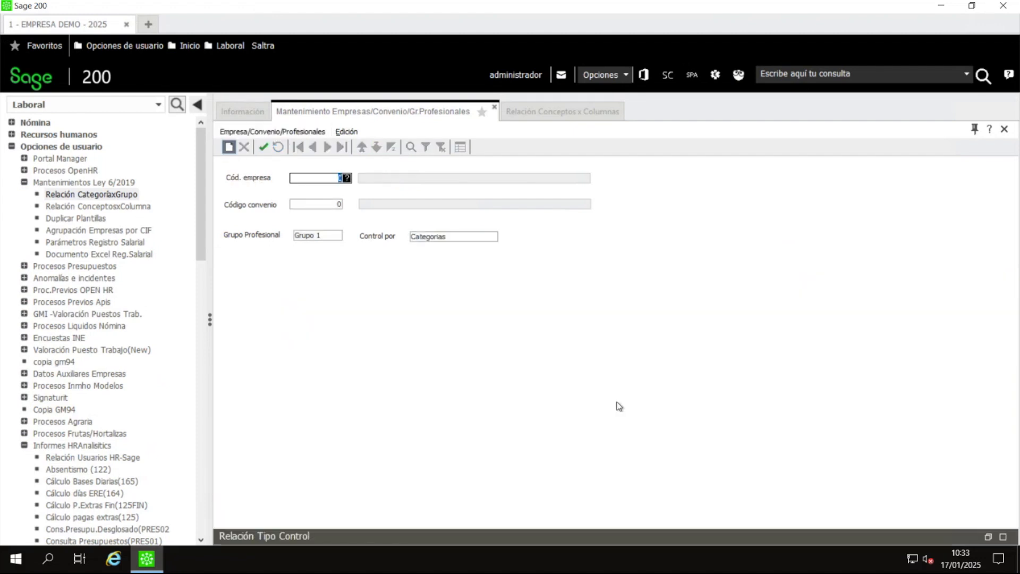
pyautogui.click(73, 197)
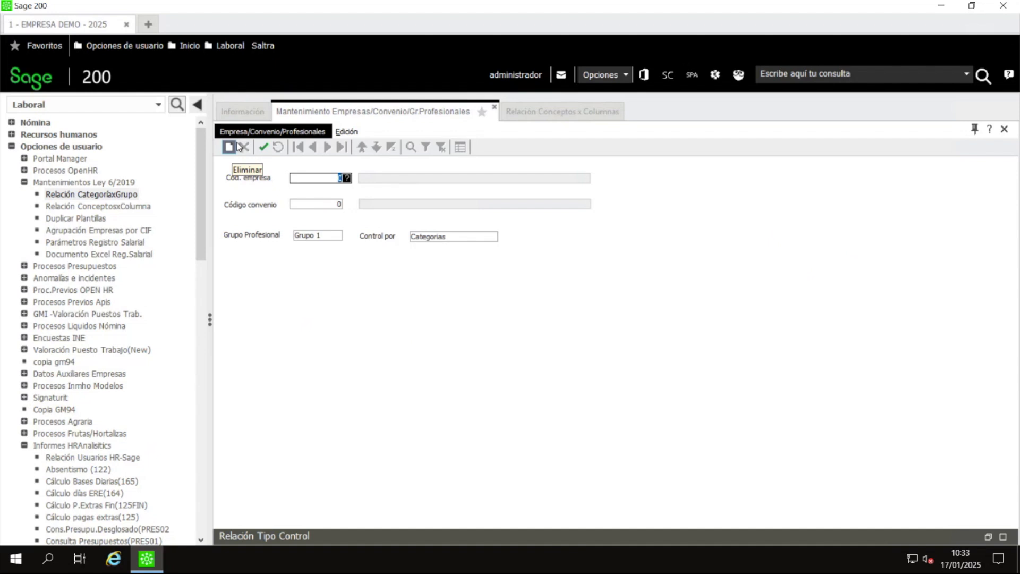
# Step: Look through the reference list of companies, close it without choosing, and set the company code to 1, EMPRESA DEMO
pyautogui.click(346, 178)
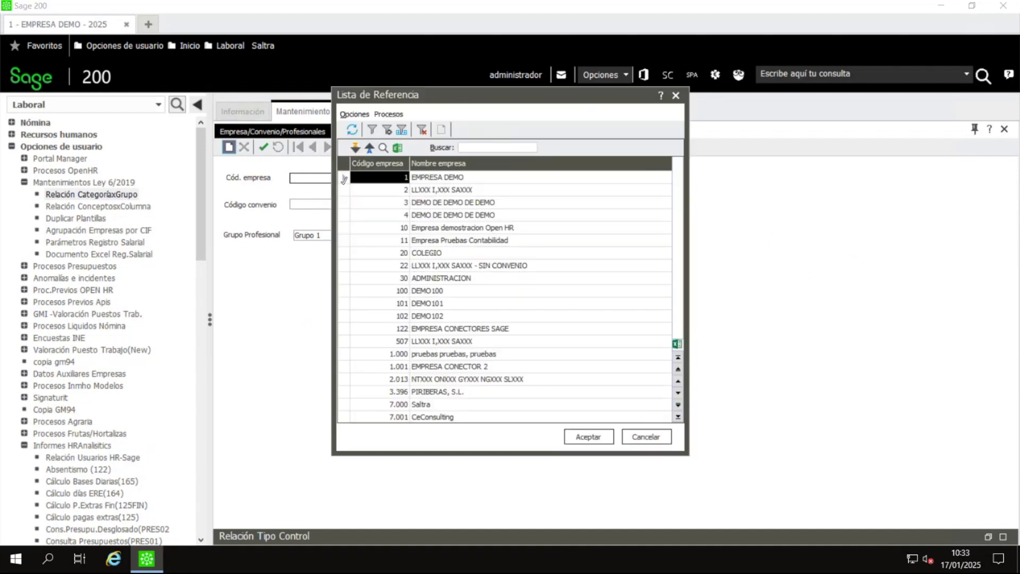
pyautogui.scroll(-12, 603, 307)
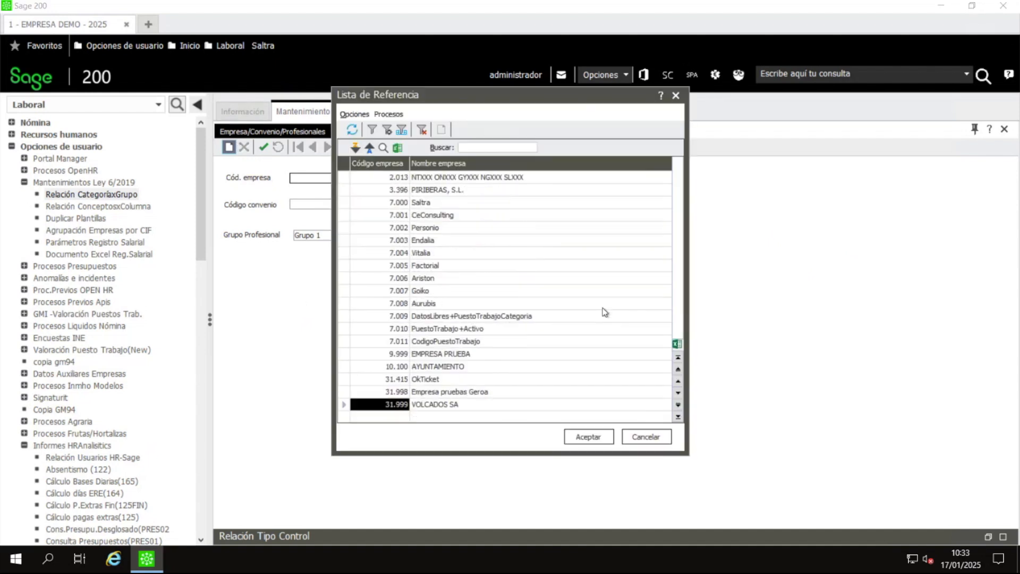
pyautogui.scroll(12, 602, 308)
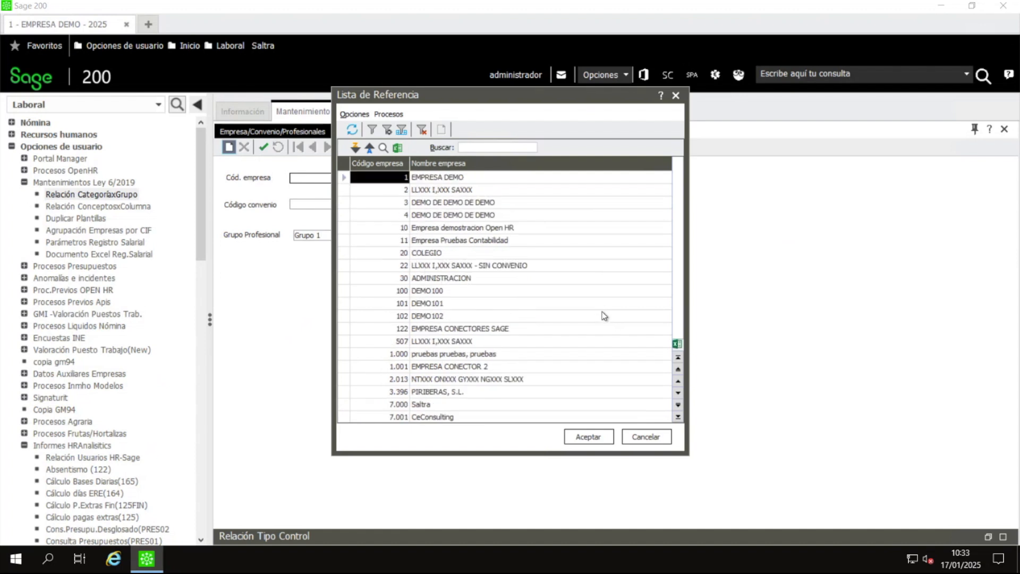
pyautogui.click(646, 436)
pyautogui.press('Tab')
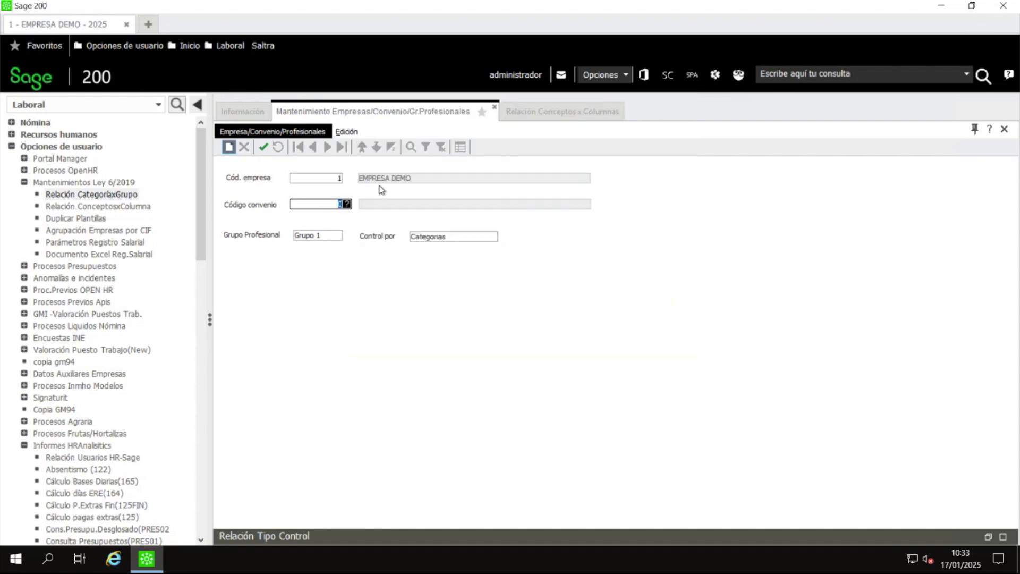
# Step: Examine the agreements available for company 1, including Indústries Químiques, Oficinas y Despachos de Zaragoza and Espectaculos y Deportes, and close the list without choosing one
pyautogui.click(346, 204)
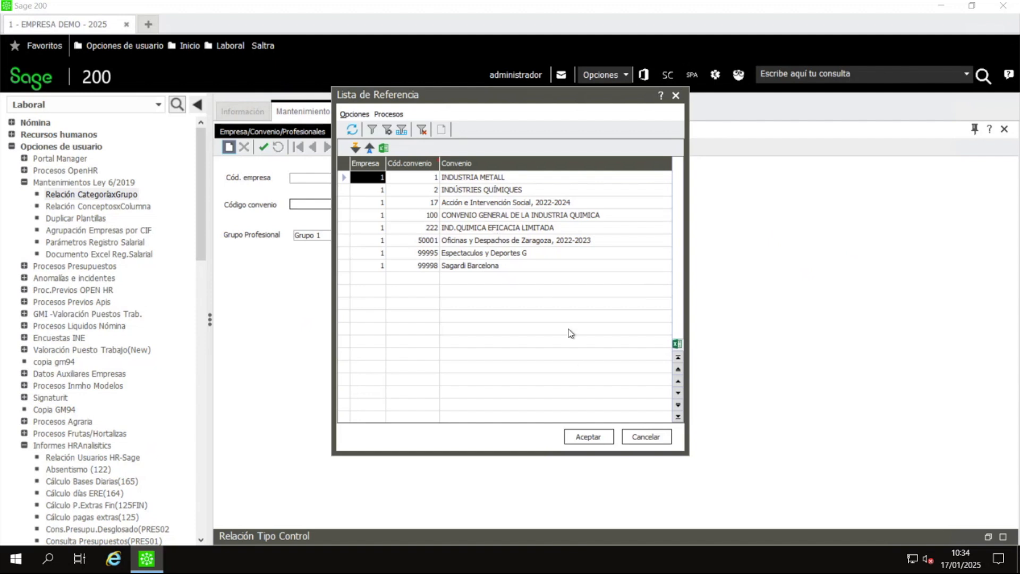
pyautogui.click(502, 192)
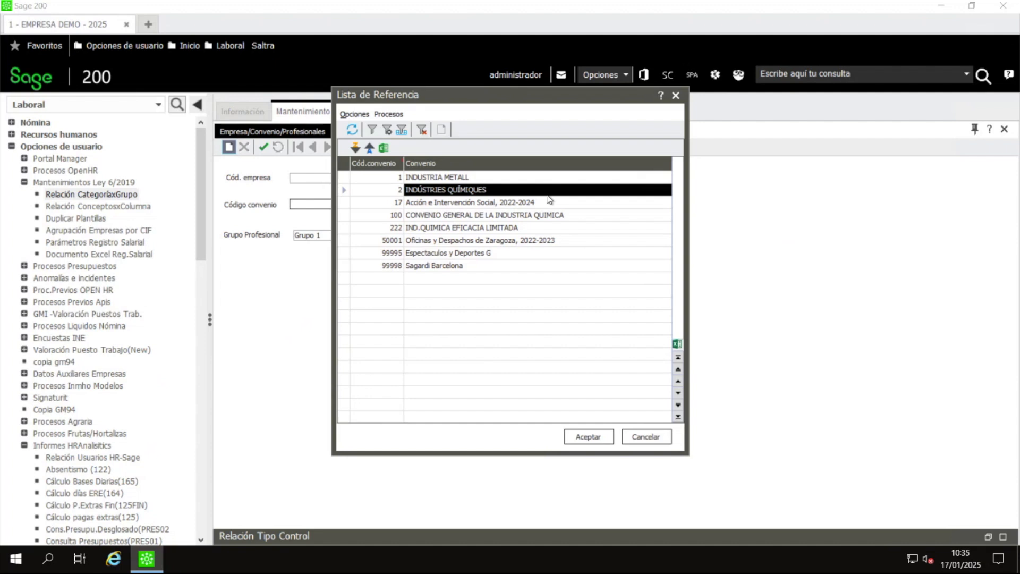
pyautogui.click(465, 241)
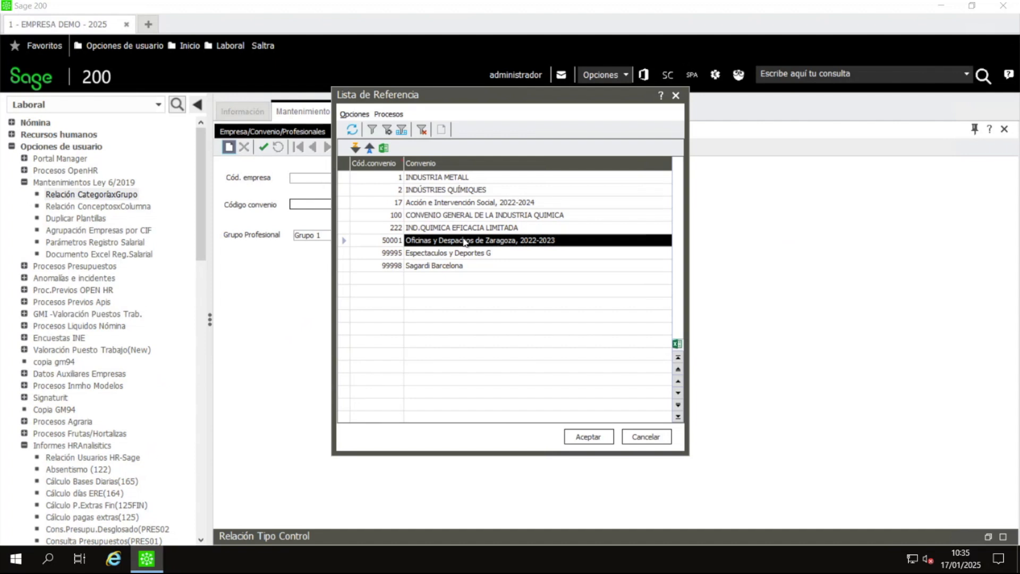
pyautogui.click(466, 258)
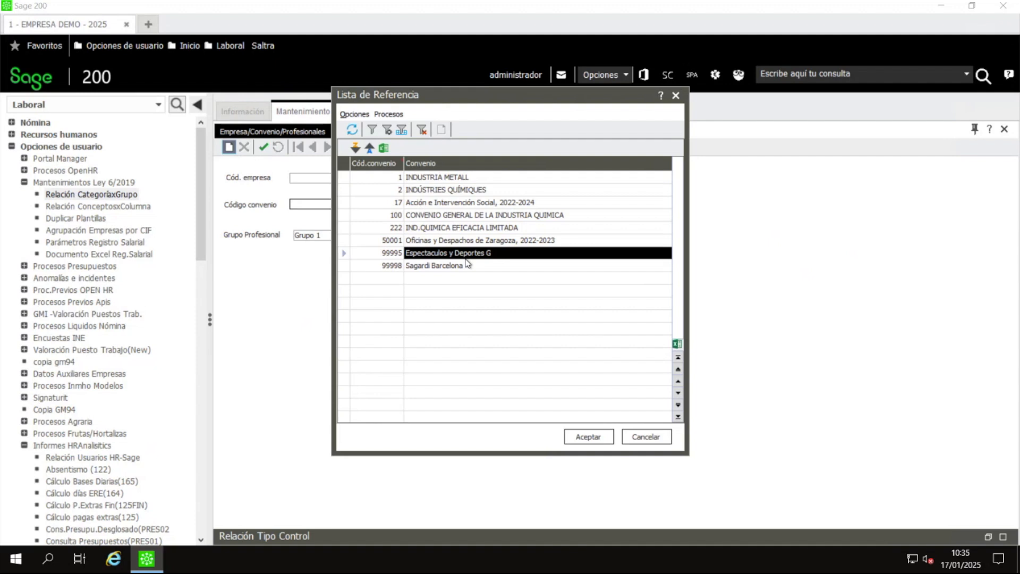
pyautogui.click(378, 253)
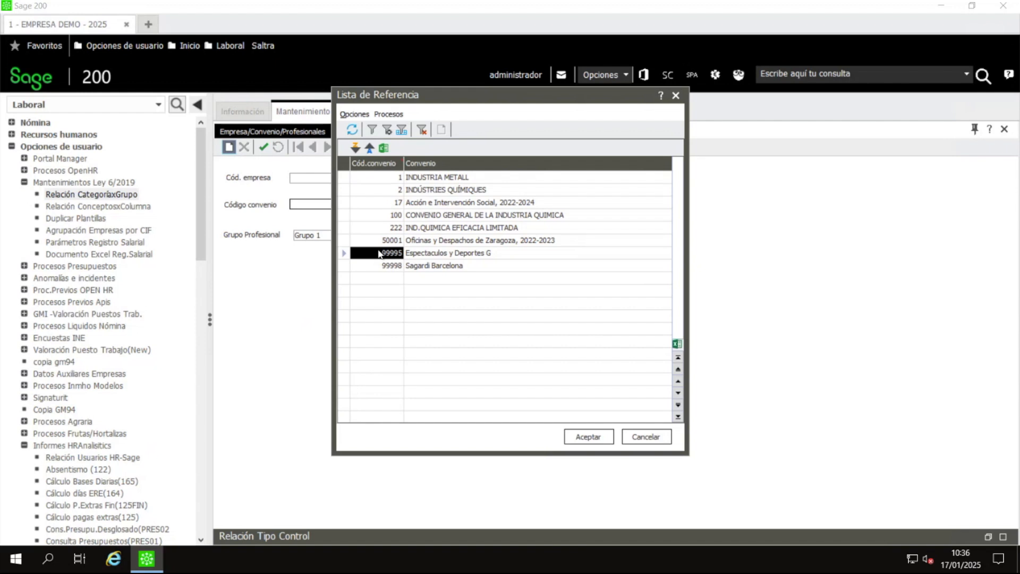
pyautogui.press('Right')
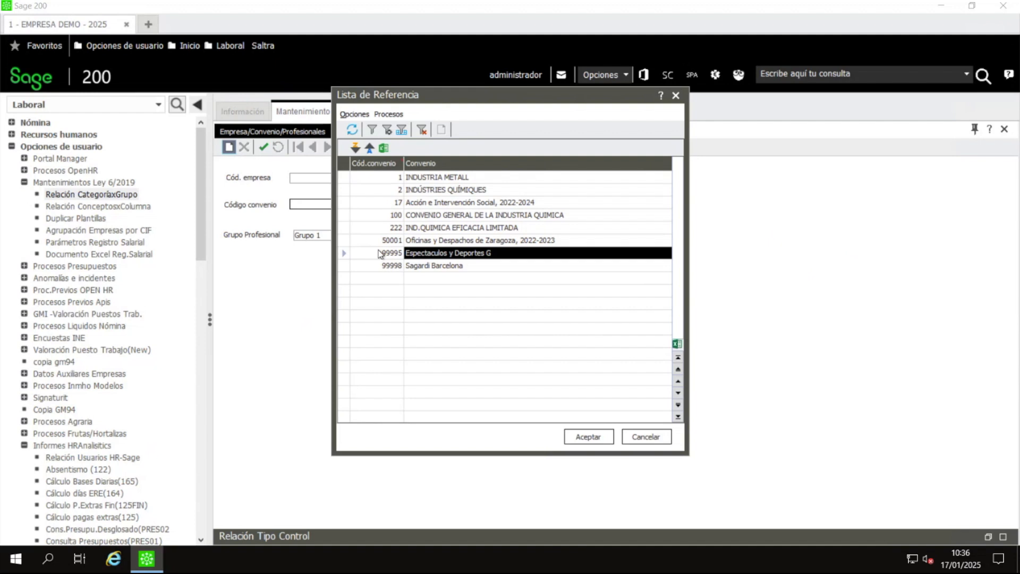
pyautogui.click(505, 242)
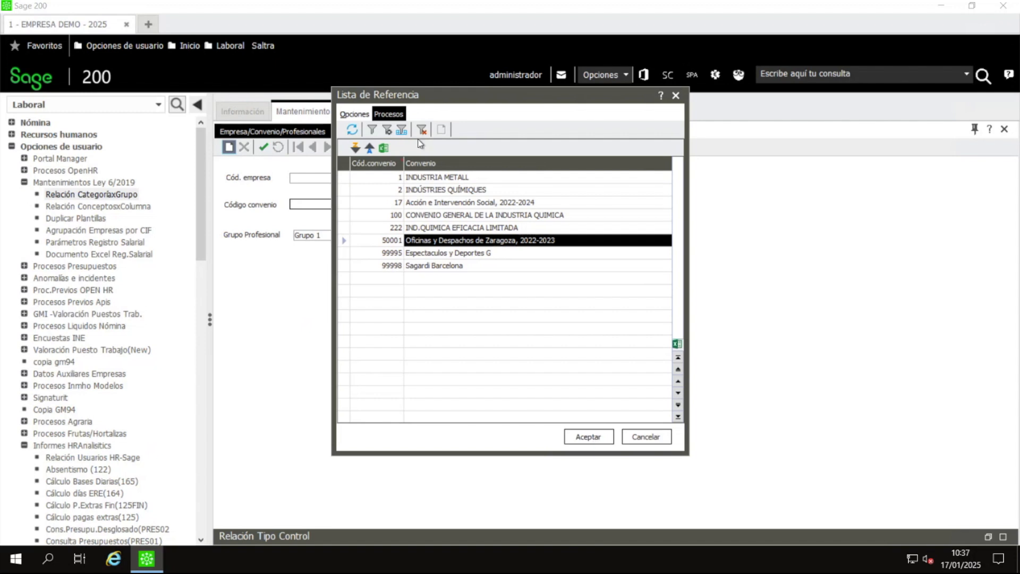
pyautogui.click(438, 179)
pyautogui.click(658, 437)
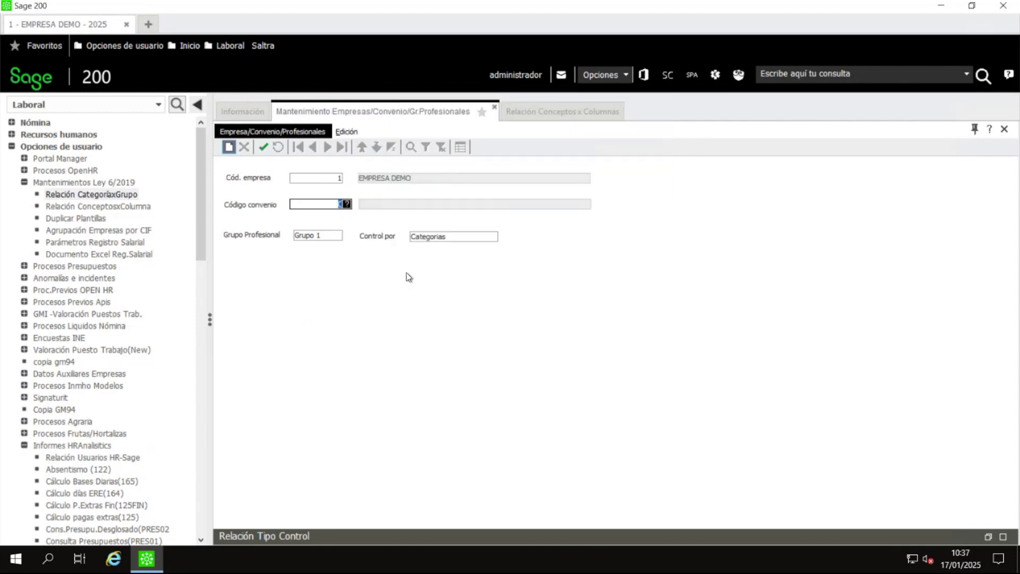
pyautogui.press('Tab')
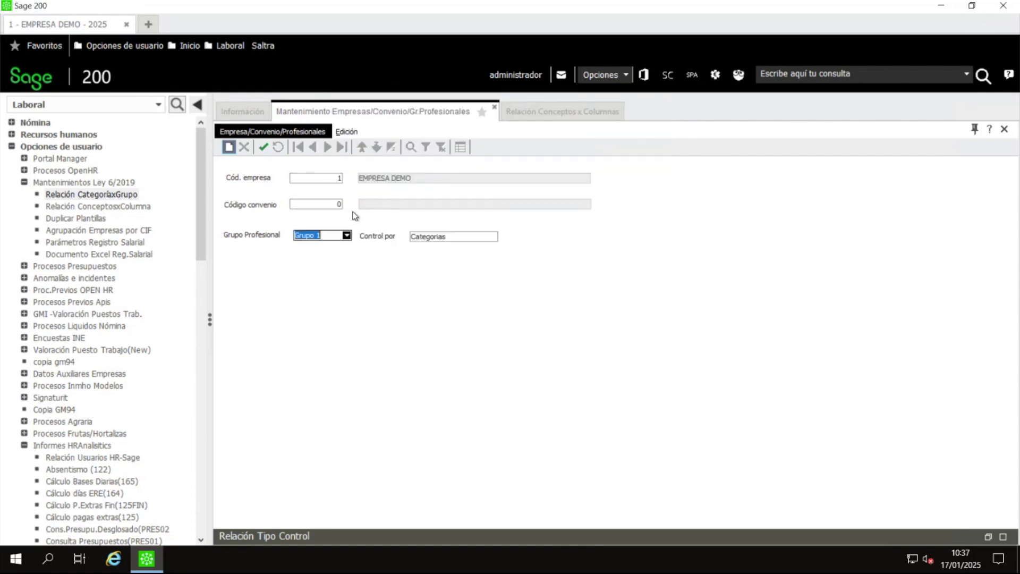
# Step: Leave the agreement code at 0, look through the professional groups and keep Grupo 1
pyautogui.click(369, 204)
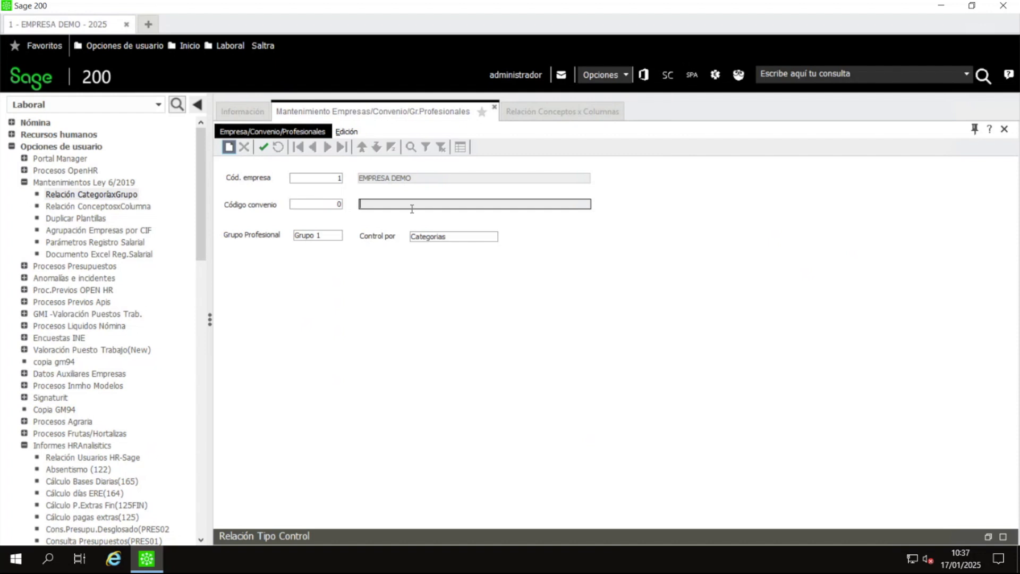
pyautogui.click(353, 127)
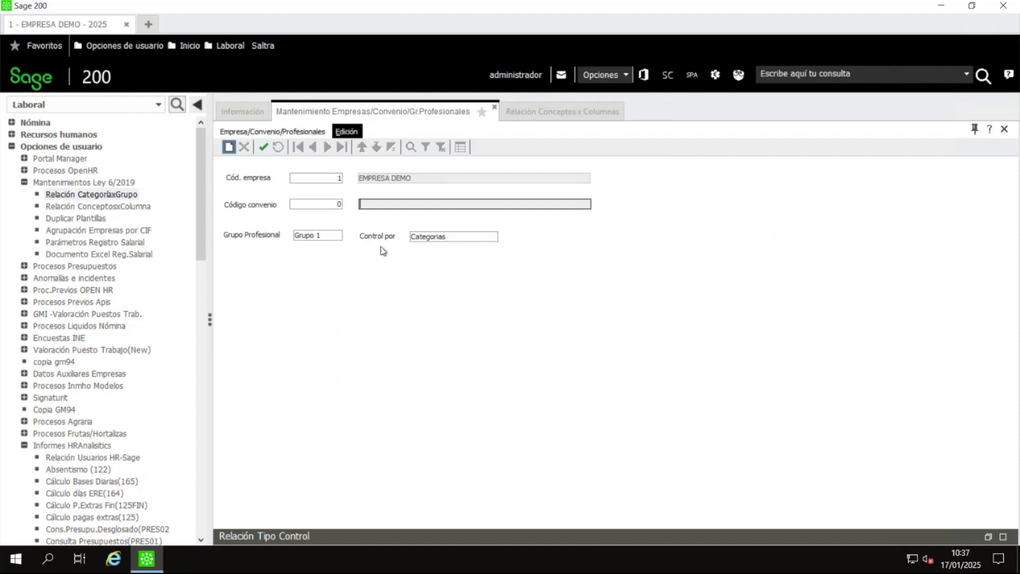
pyautogui.click(330, 235)
pyautogui.click(328, 205)
pyautogui.click(336, 234)
pyautogui.click(344, 236)
pyautogui.moveTo(346, 261); pyautogui.dragTo(323, 238)
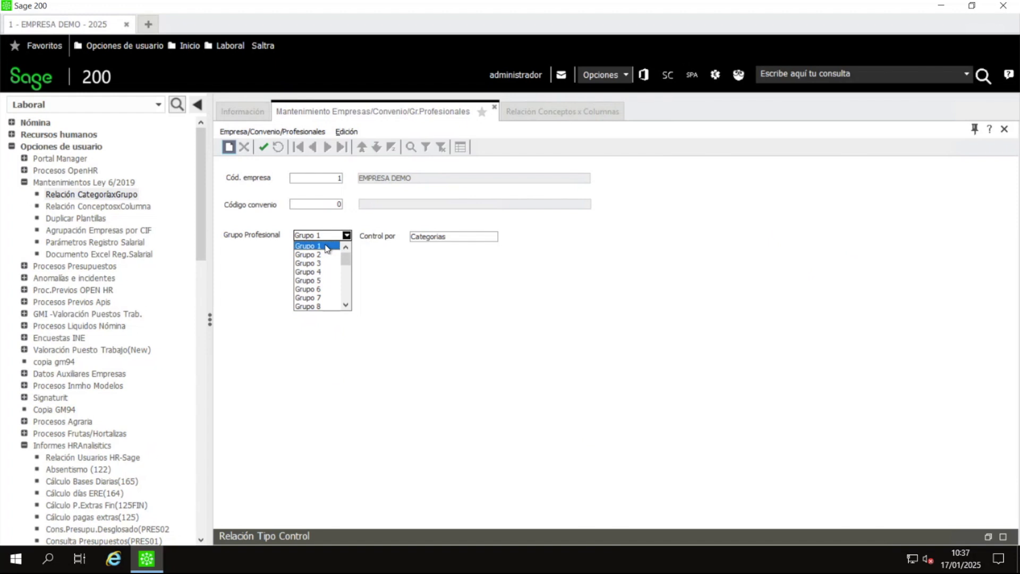
pyautogui.click(438, 286)
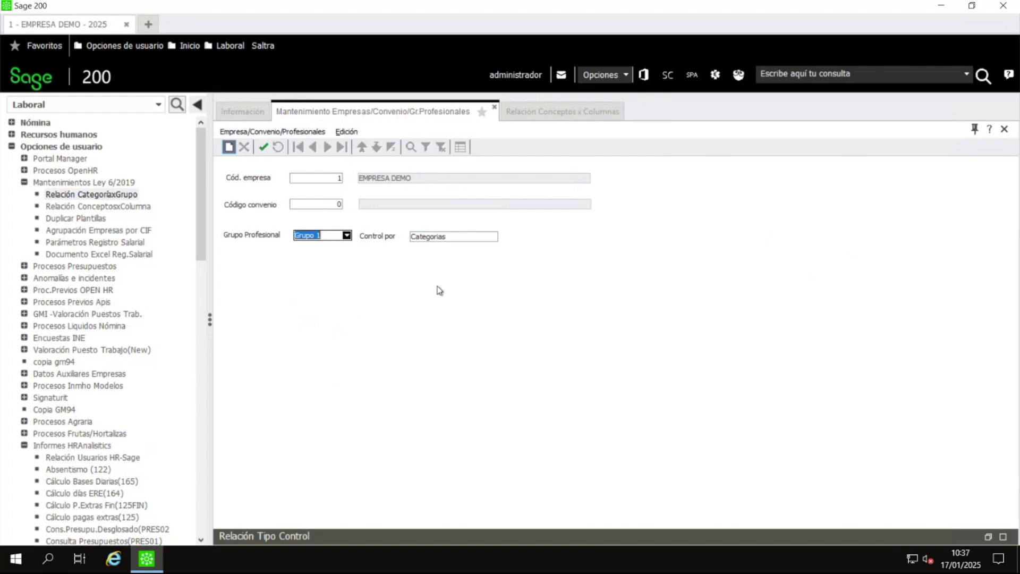
# Step: Choose Grupo Cotización as the control criterion for Grupo 1
pyautogui.click(457, 236)
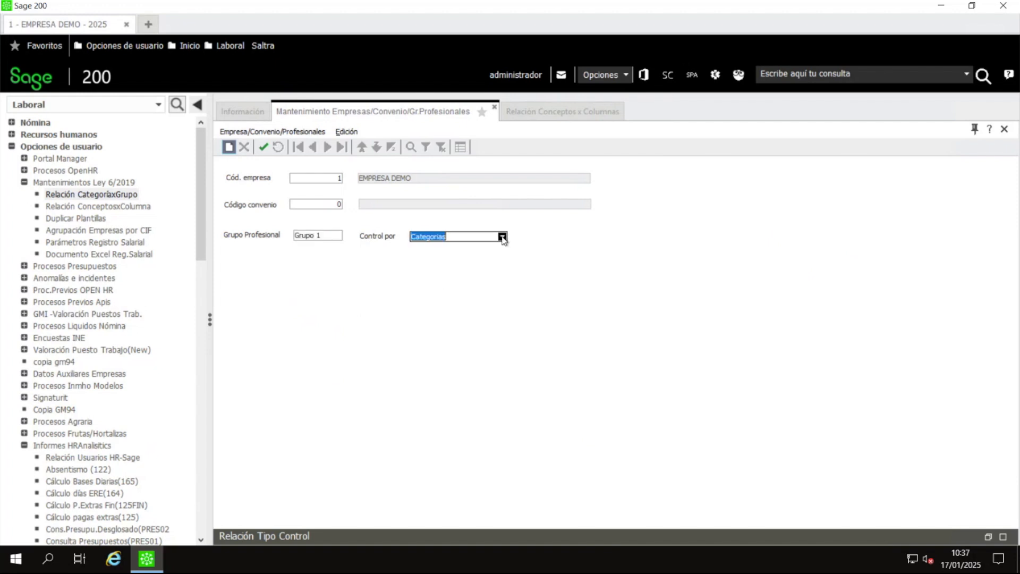
pyautogui.click(501, 237)
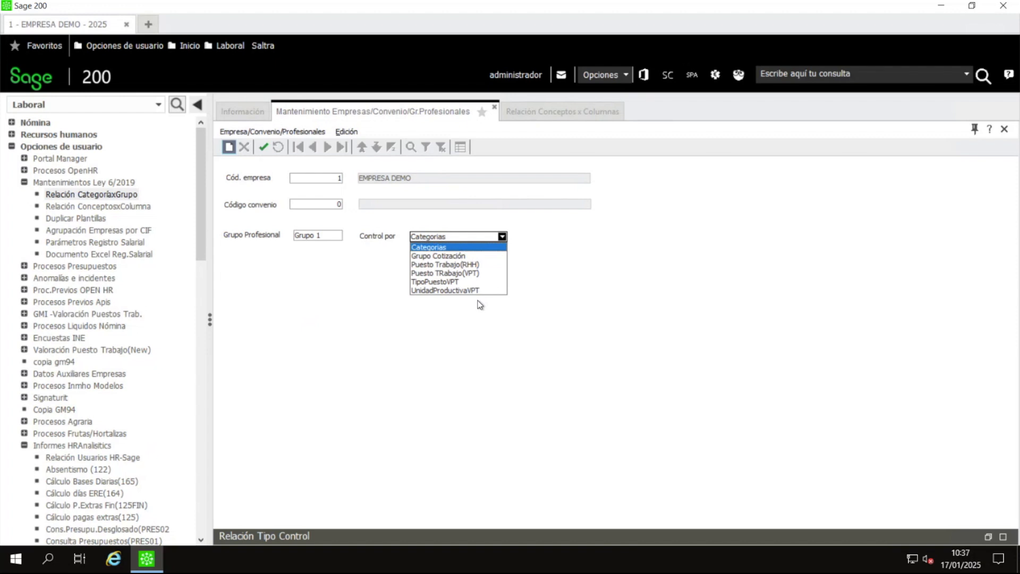
pyautogui.click(440, 256)
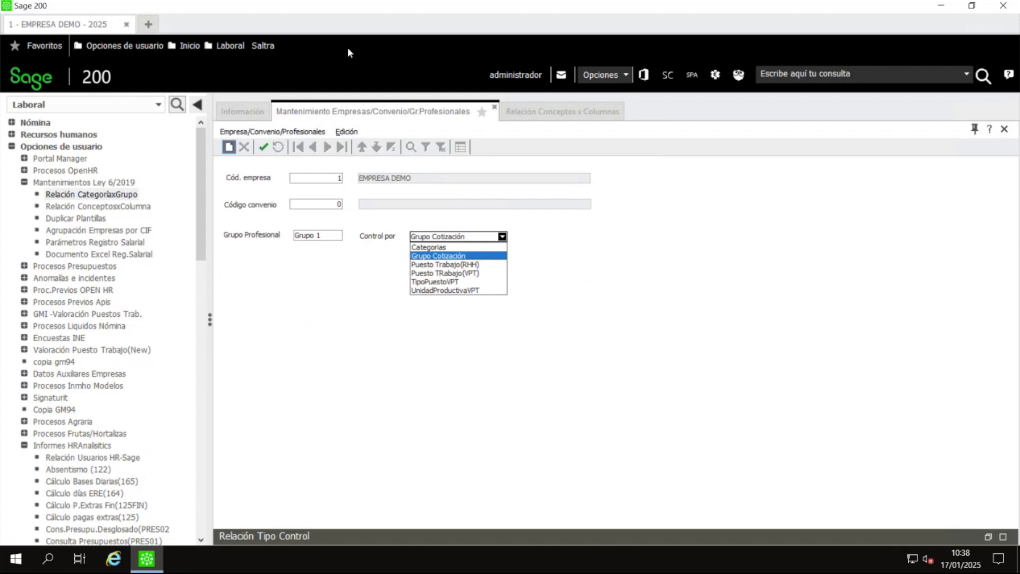
pyautogui.click(342, 204)
pyautogui.click(447, 240)
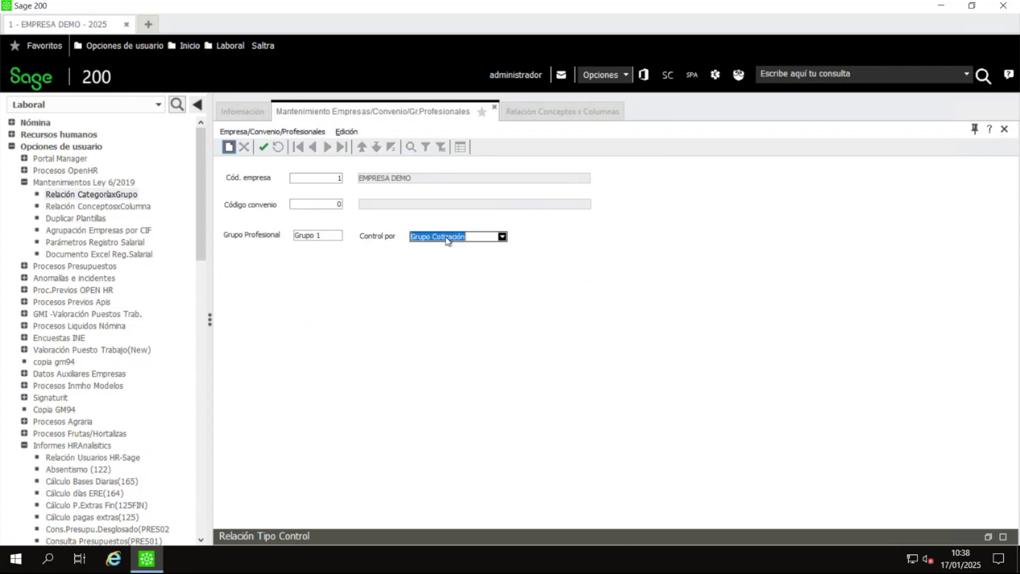
# Step: Go through the control criteria from Puesto Trabajo(RHH) to UnidadProductivaVPT and choose TipoPuestoVPT
pyautogui.click(502, 237)
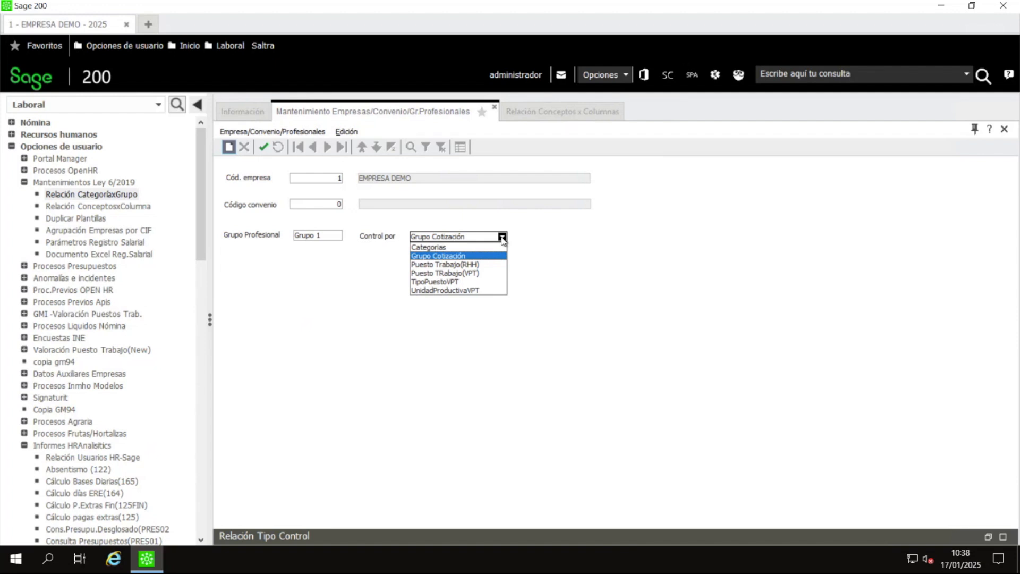
pyautogui.press('Down')
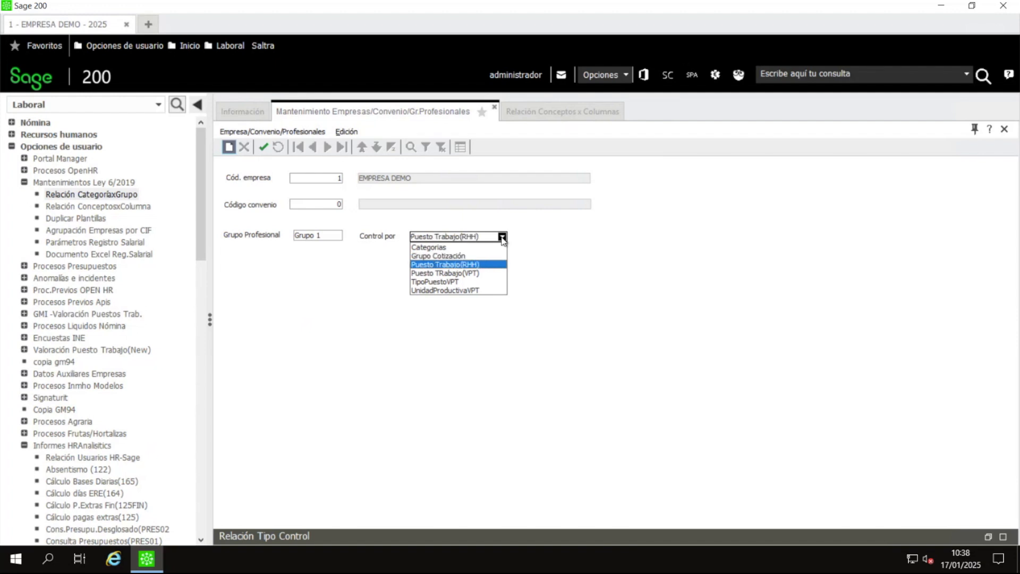
pyautogui.press('Down')
pyautogui.press('Up')
pyautogui.press('Down')
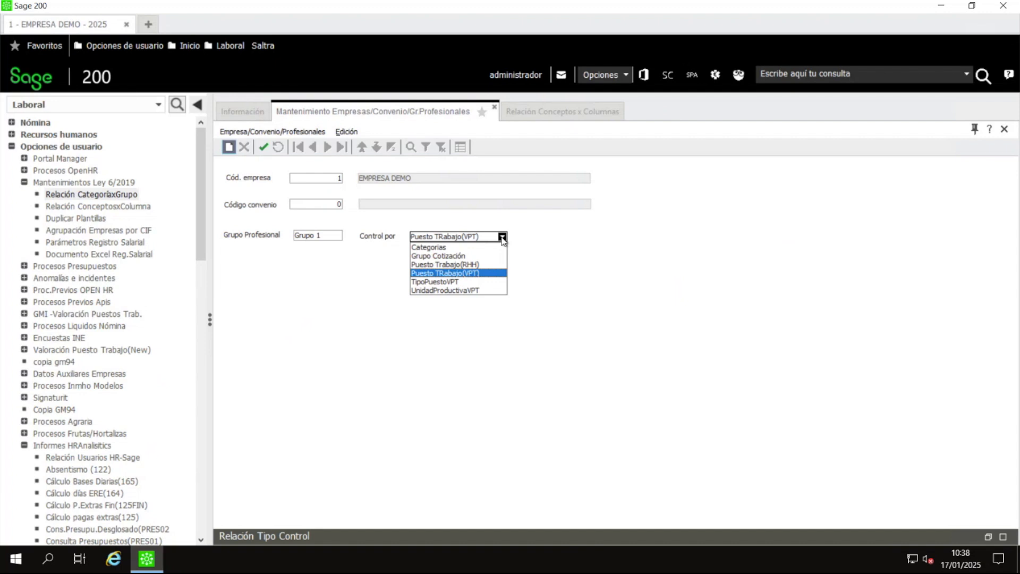
pyautogui.press('Up')
pyautogui.press('Down')
pyautogui.press('Up')
pyautogui.press('Down')
pyautogui.press('Up')
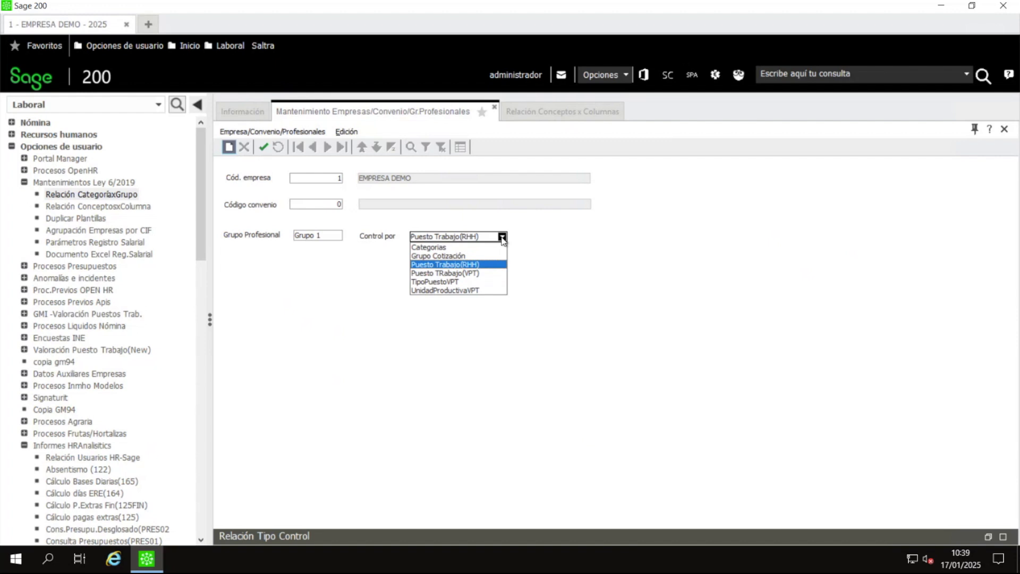
pyautogui.press('Down')
pyautogui.press('Down')
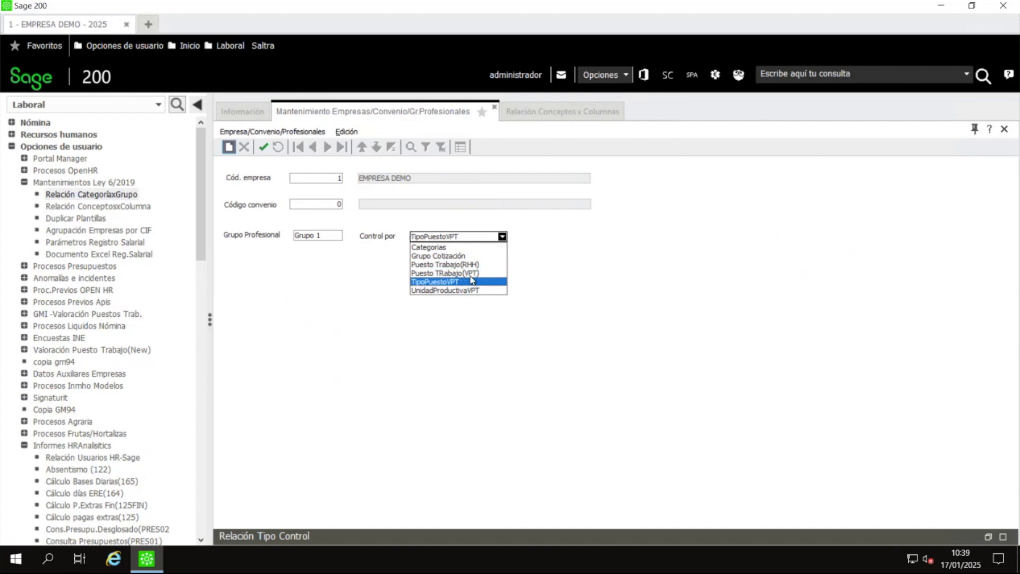
pyautogui.press('Up')
pyautogui.press('Up')
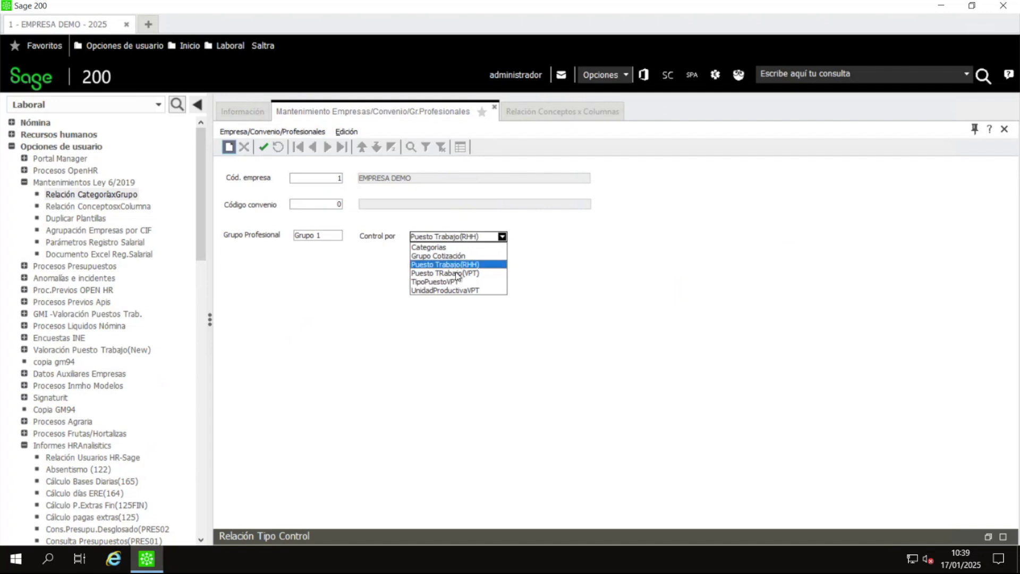
pyautogui.press('Down')
pyautogui.press('Down')
pyautogui.press('Down')
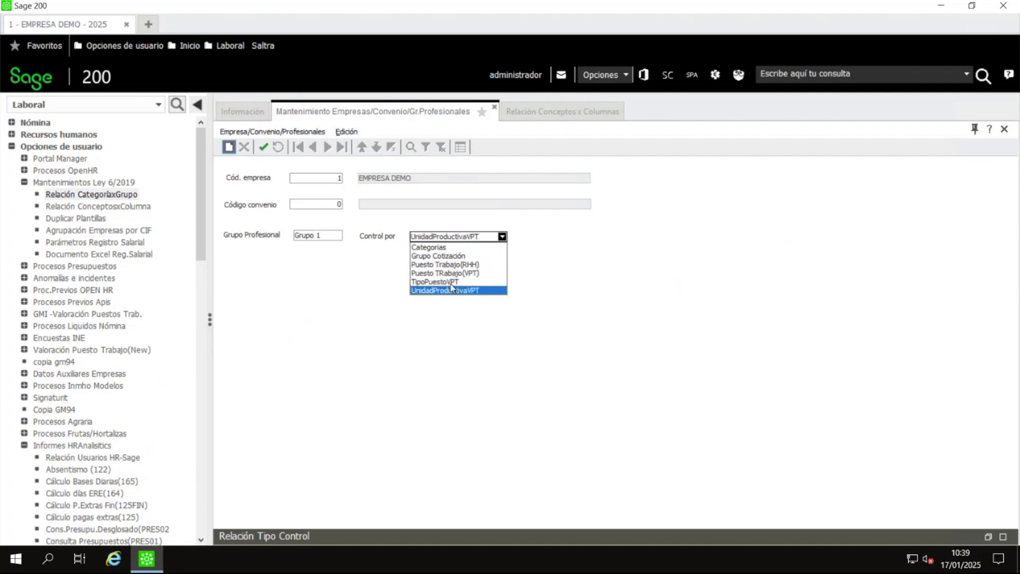
pyautogui.click(455, 282)
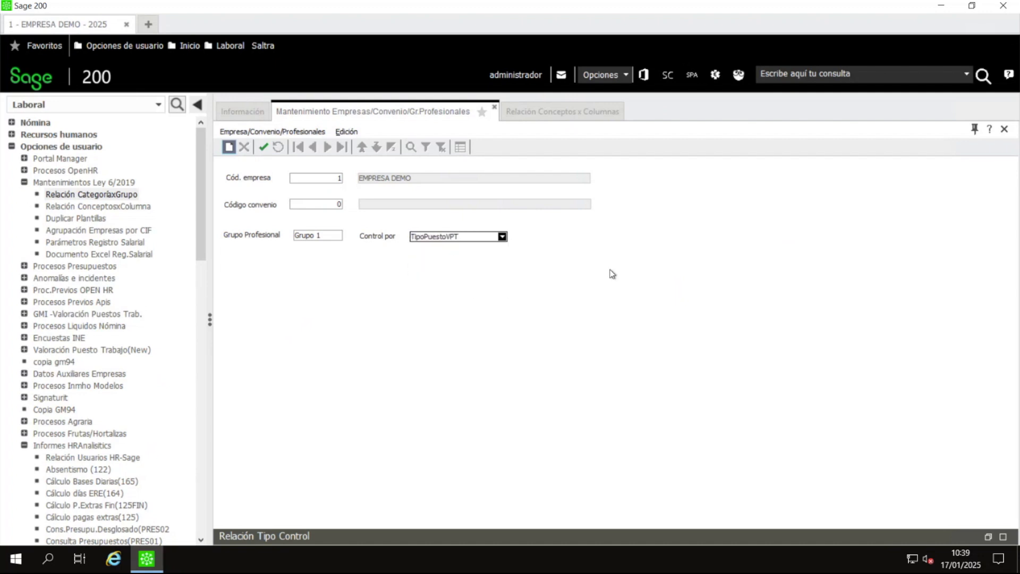
# Step: Set the control criterion for Grupo 1 to Grupo Cotización and save the new record
pyautogui.click(502, 236)
pyautogui.click(443, 248)
pyautogui.click(502, 236)
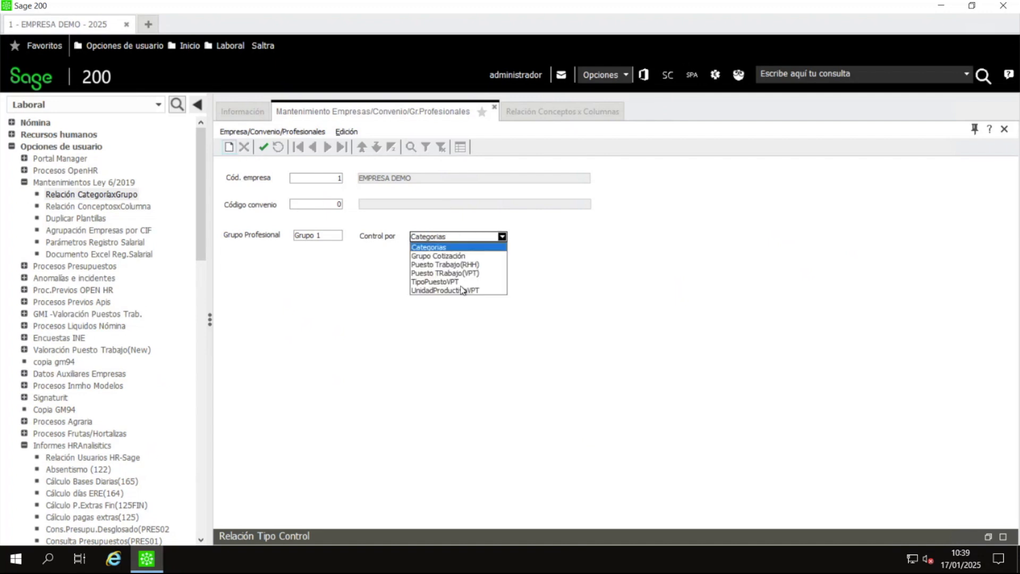
pyautogui.click(460, 257)
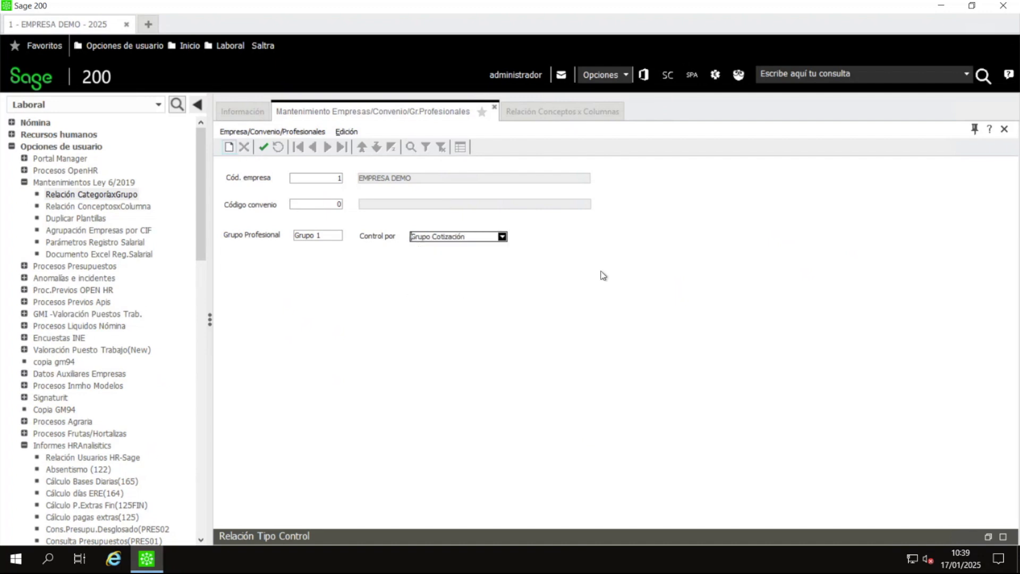
pyautogui.click(263, 147)
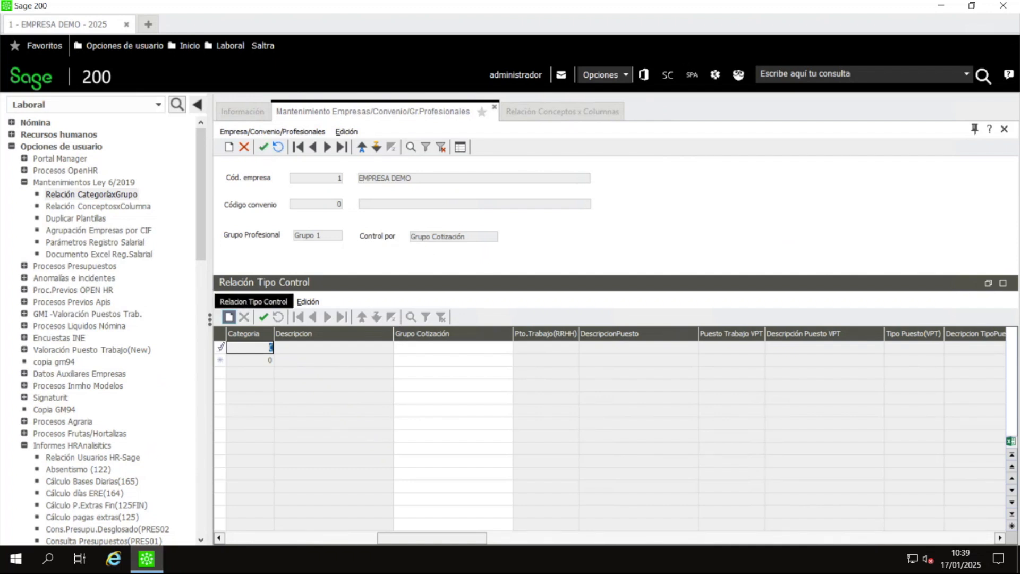
# Step: Assign the contribution group 1 - Ingeniero to Grupo 1 in the control type relation and save the row
pyautogui.click(457, 348)
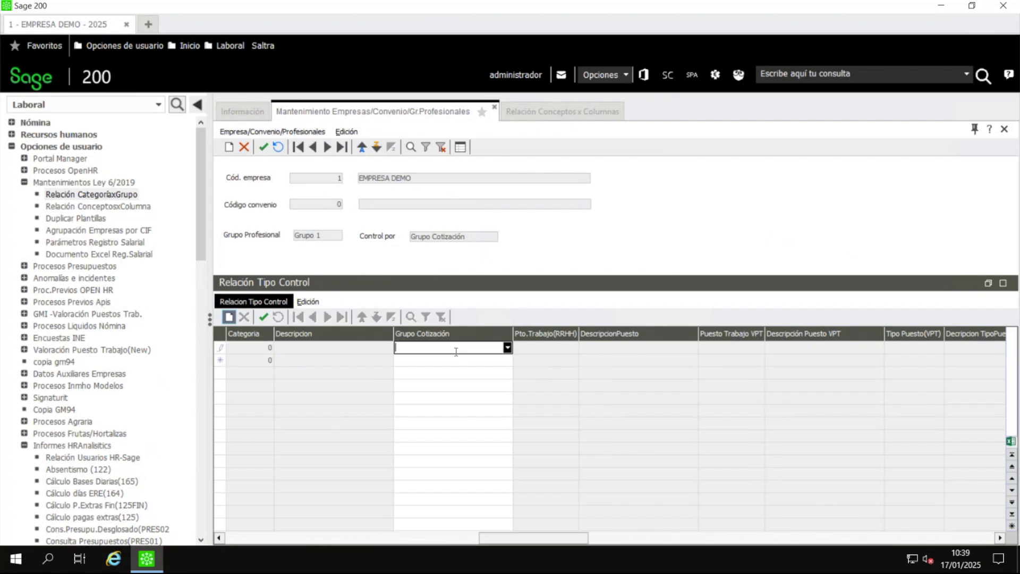
pyautogui.click(507, 348)
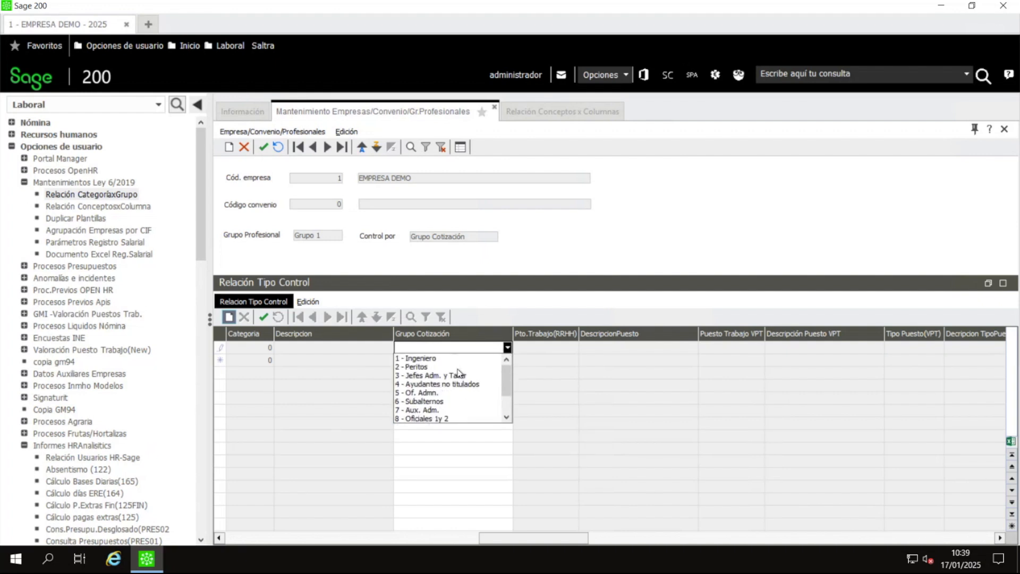
pyautogui.click(429, 358)
pyautogui.click(539, 348)
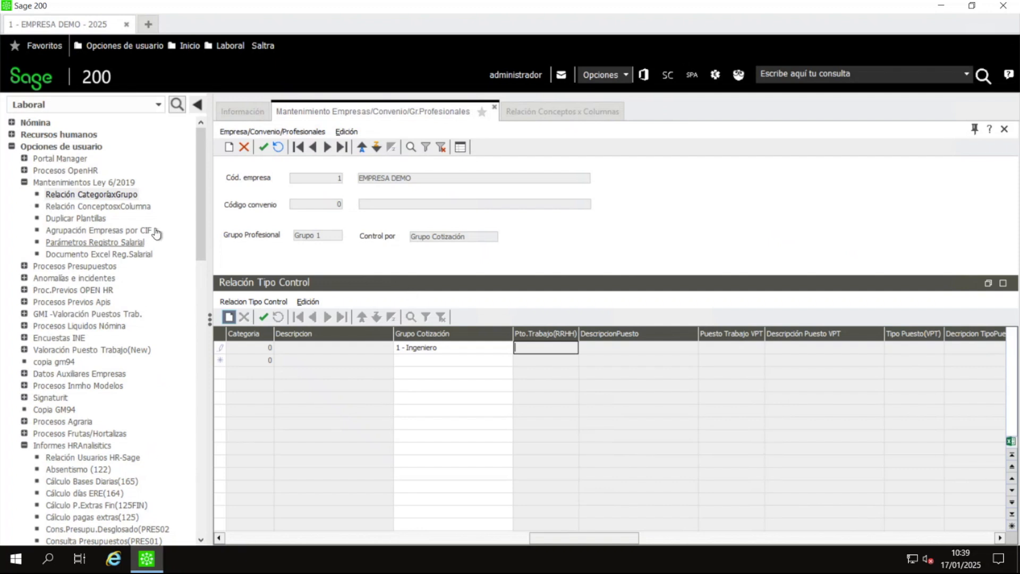
pyautogui.click(452, 348)
pyautogui.click(263, 318)
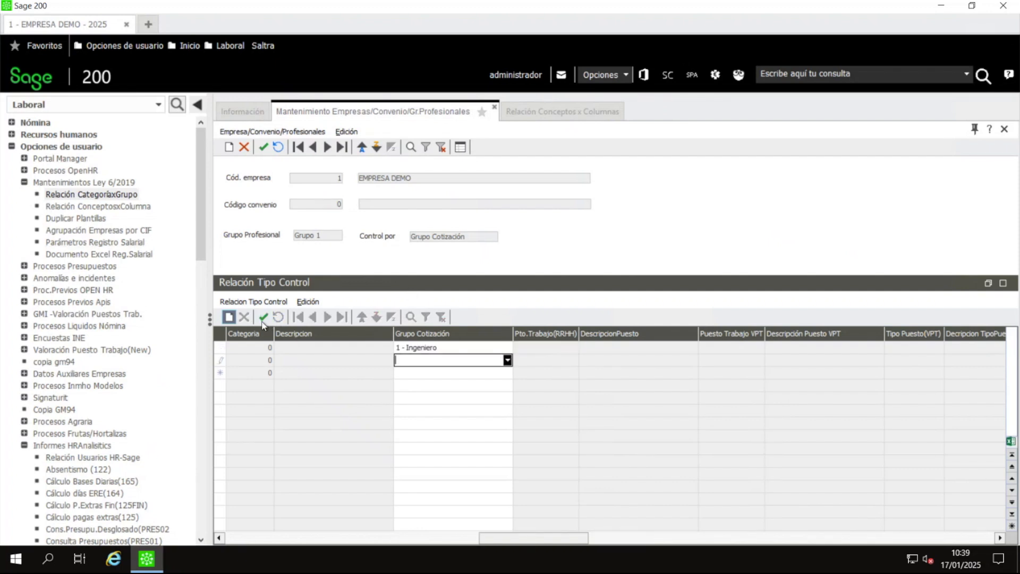
pyautogui.click(263, 321)
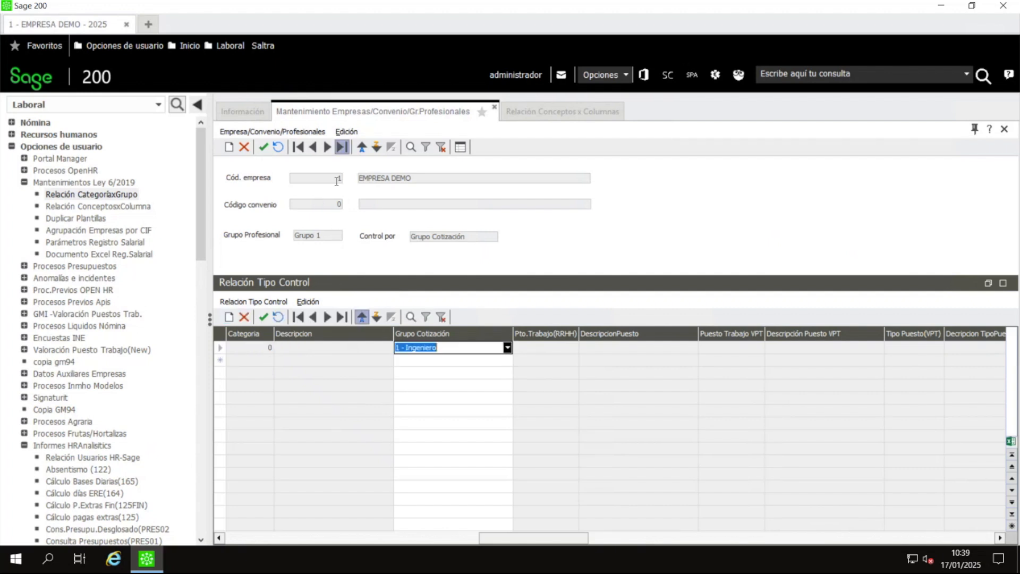
# Step: List all company/agreement/group records, add contribution group 2 - Peritos to company 1's Grupo 2 and save the row
pyautogui.click(460, 146)
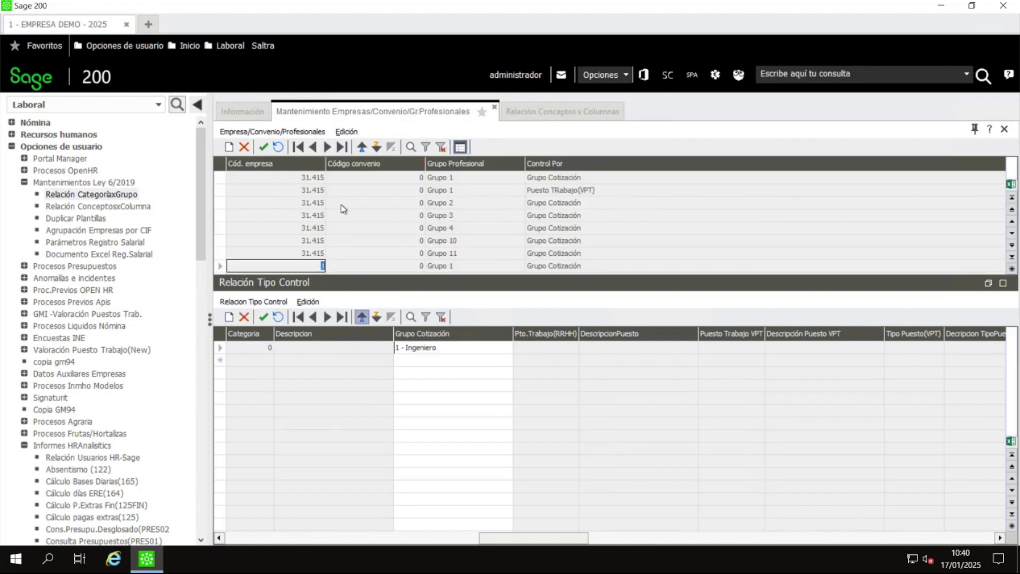
pyautogui.scroll(-5, 376, 219)
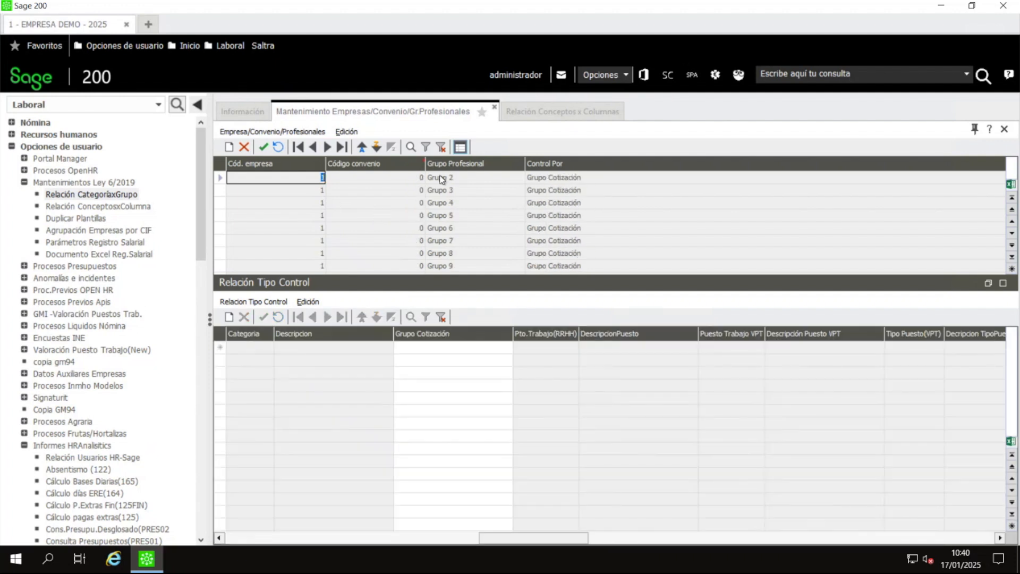
pyautogui.click(445, 180)
pyautogui.click(479, 349)
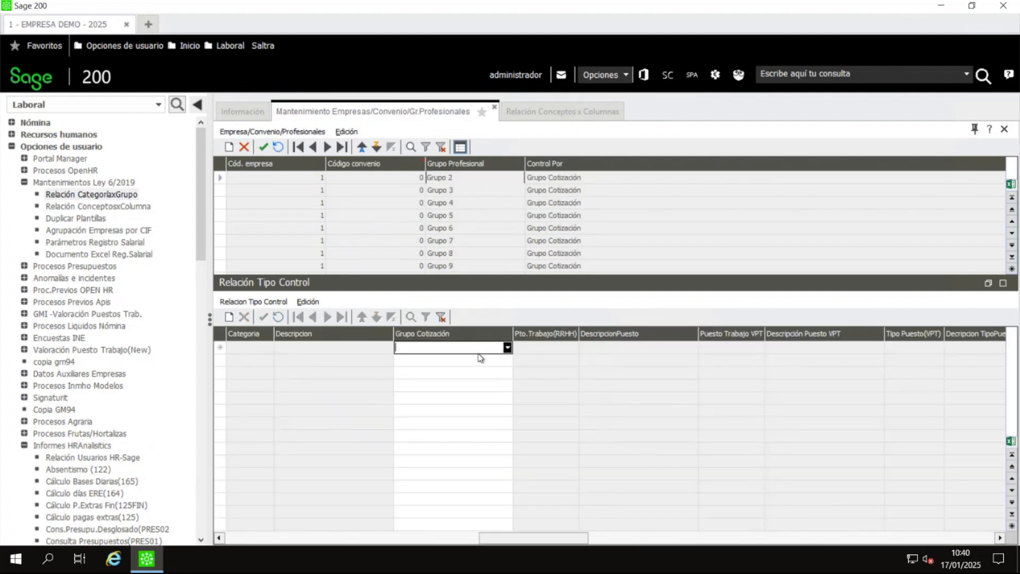
pyautogui.write('2')
pyautogui.click(265, 318)
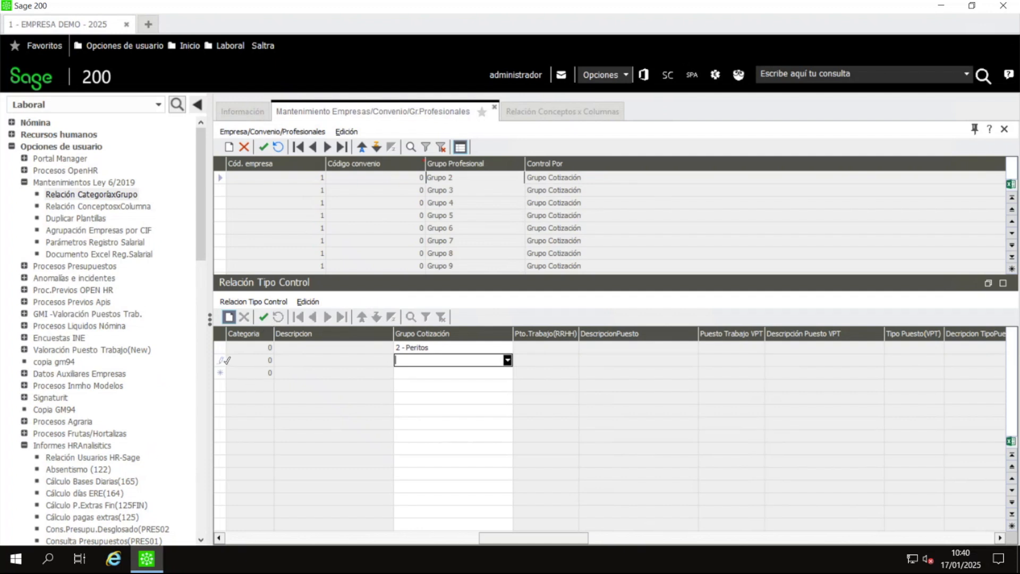
pyautogui.press('Escape')
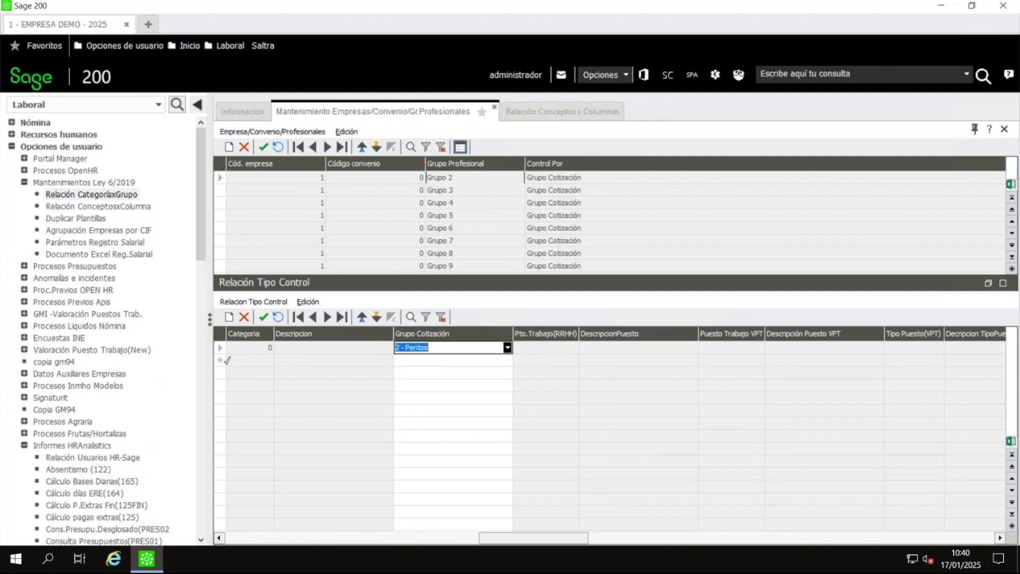
# Step: Review the contribution groups related to company 1's professional groups 3, 4, 6 and 7
pyautogui.click(461, 190)
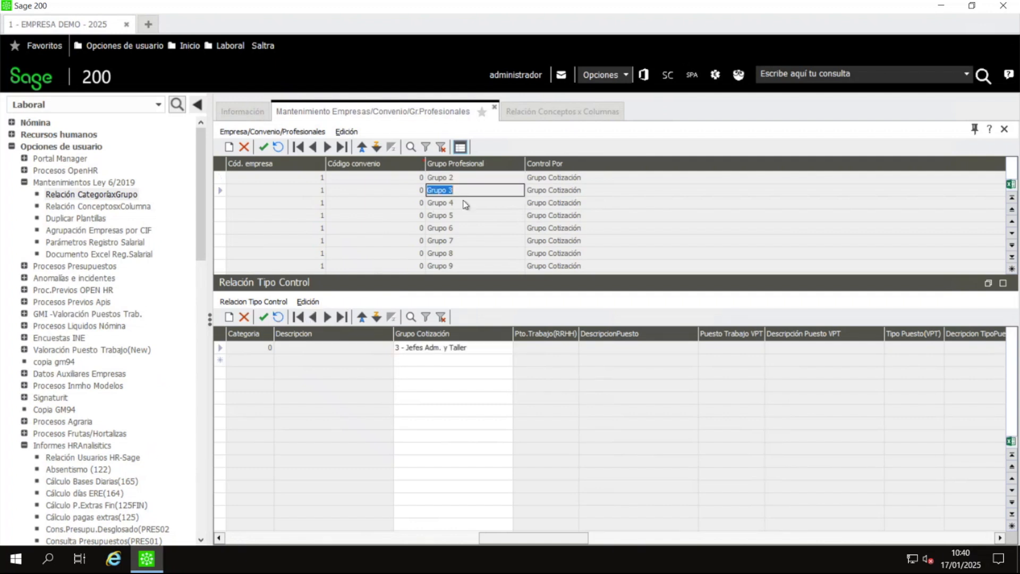
pyautogui.click(466, 207)
pyautogui.click(462, 240)
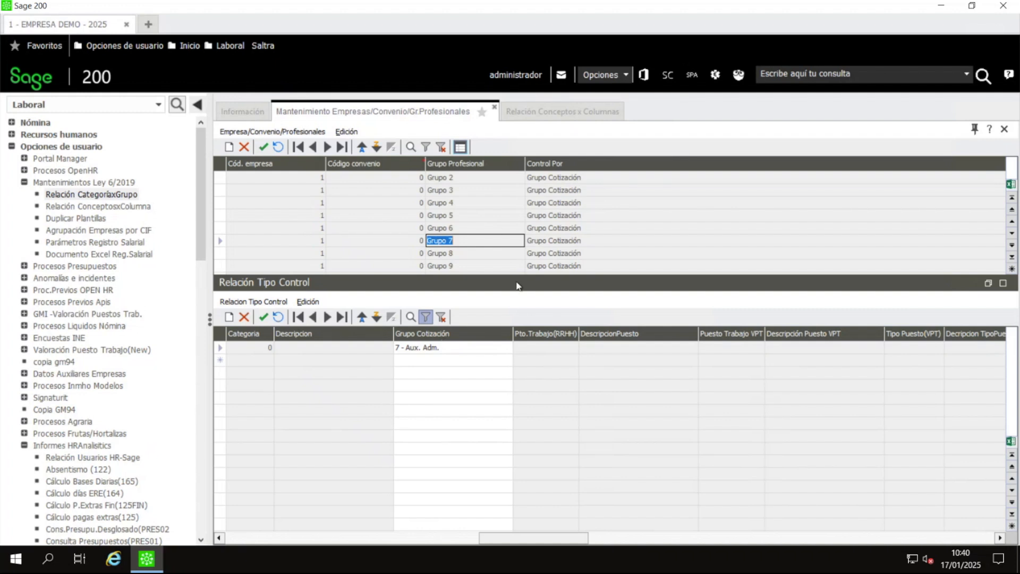
pyautogui.click(497, 228)
pyautogui.click(460, 147)
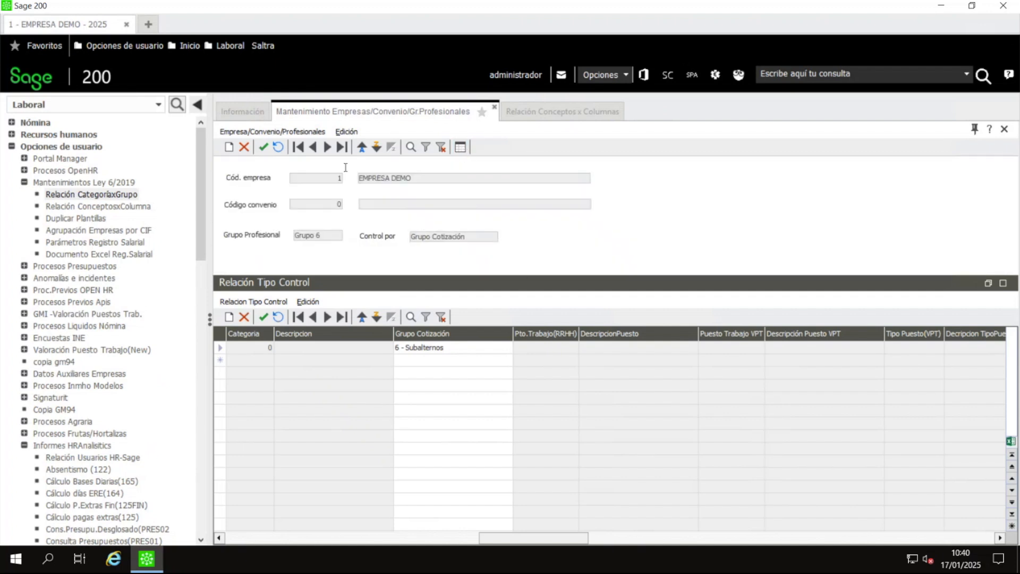
pyautogui.click(460, 147)
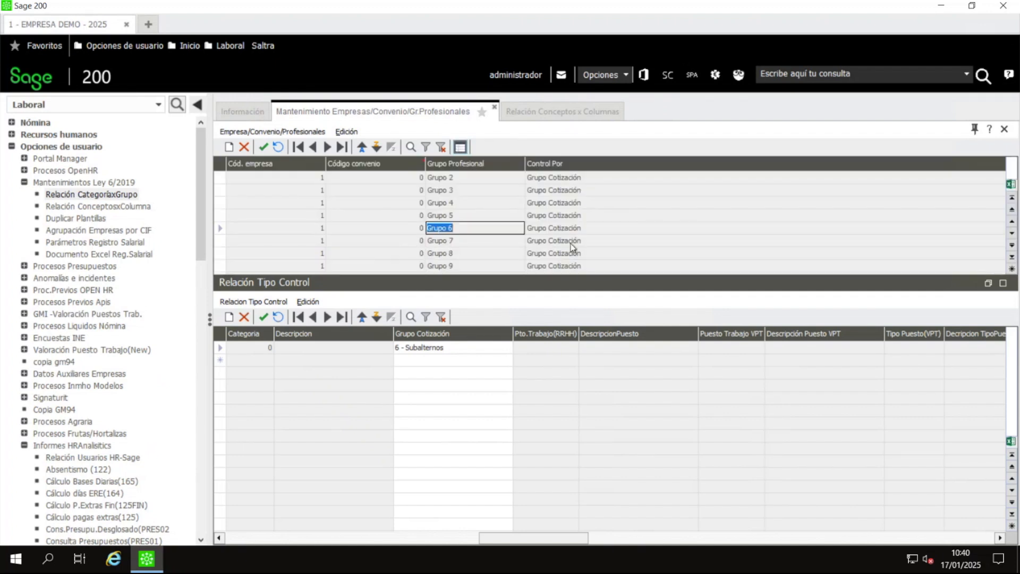
# Step: Examine company 1's agreement 1 records controlled by Categorias, including the category related to Grupo 13
pyautogui.scroll(-2, 572, 247)
pyautogui.click(563, 266)
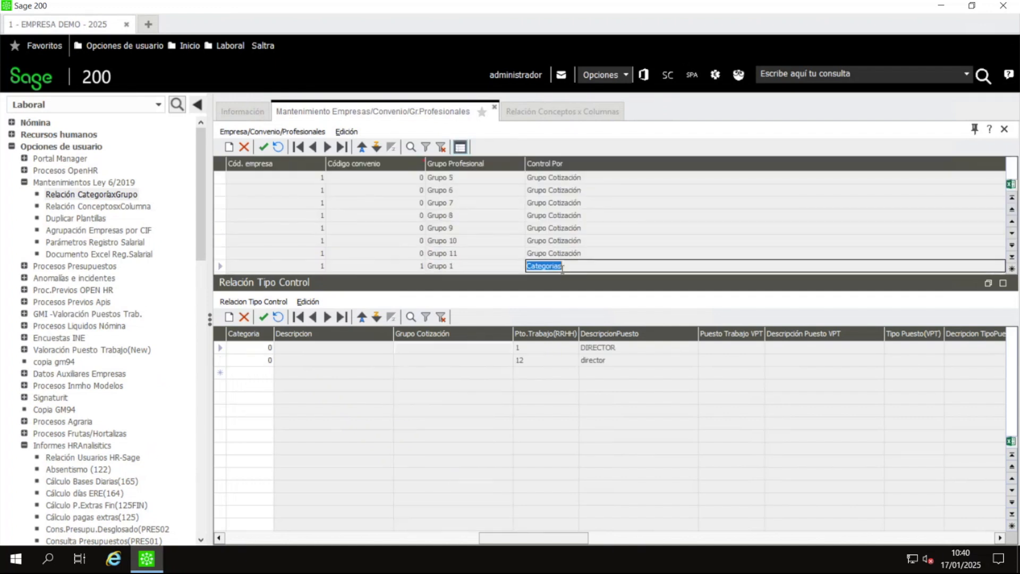
pyautogui.scroll(-1, 563, 269)
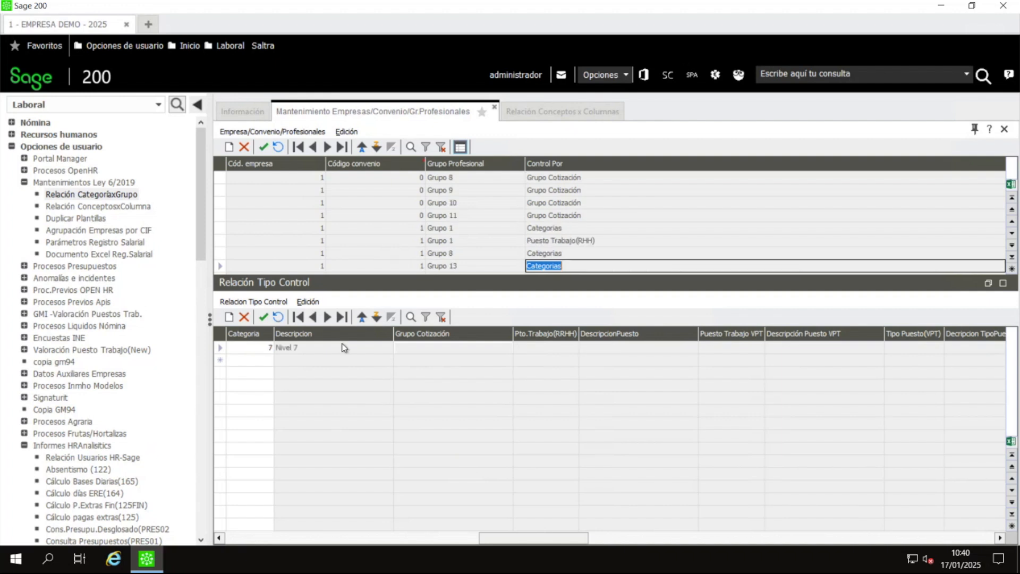
pyautogui.click(270, 349)
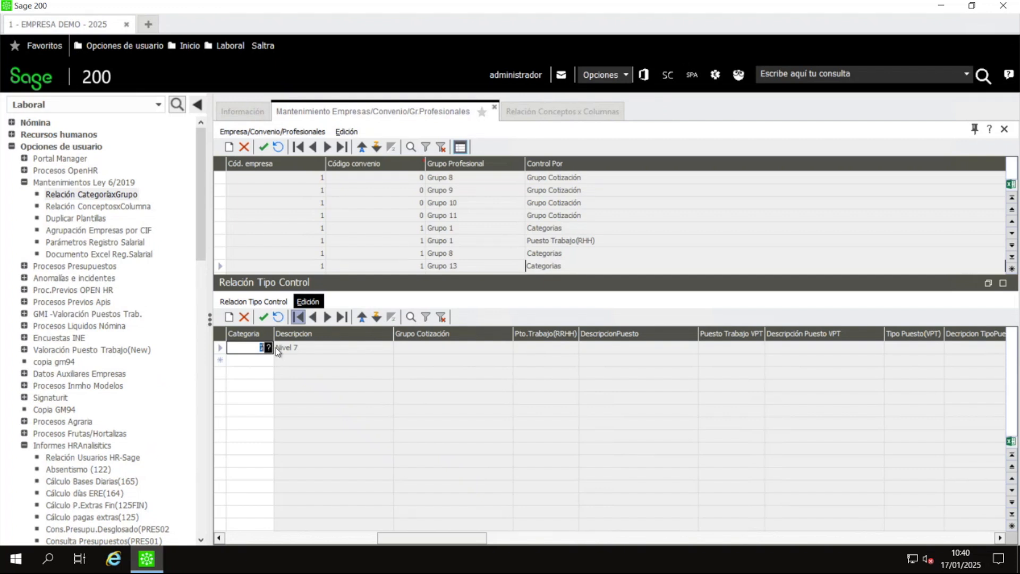
# Step: Compare the two Grupo 1 records of agreement 1, one controlled by Categorias and the other by Puesto Trabajo(RHH)
pyautogui.click(565, 241)
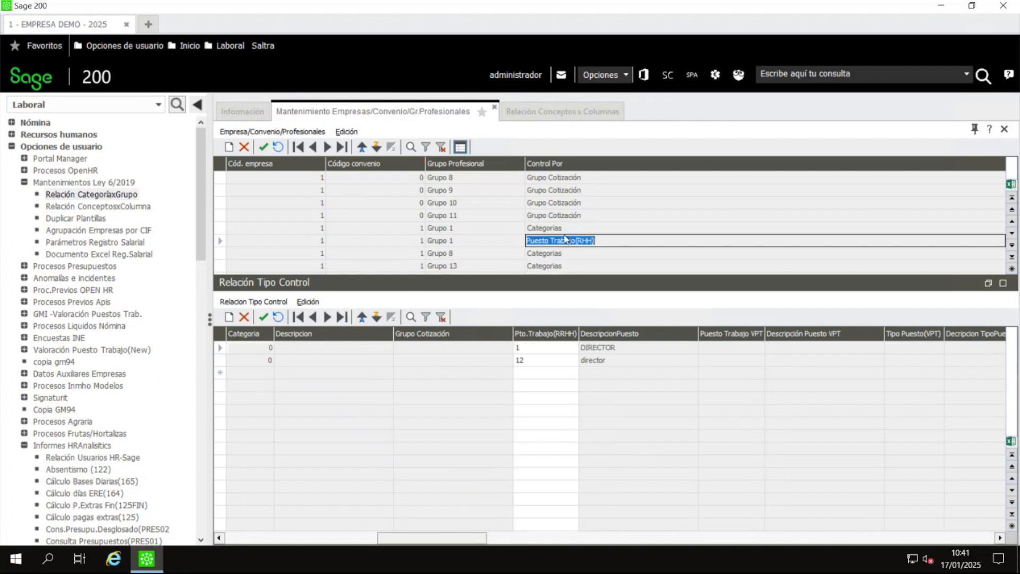
pyautogui.click(564, 233)
pyautogui.click(560, 241)
pyautogui.click(554, 229)
pyautogui.click(413, 242)
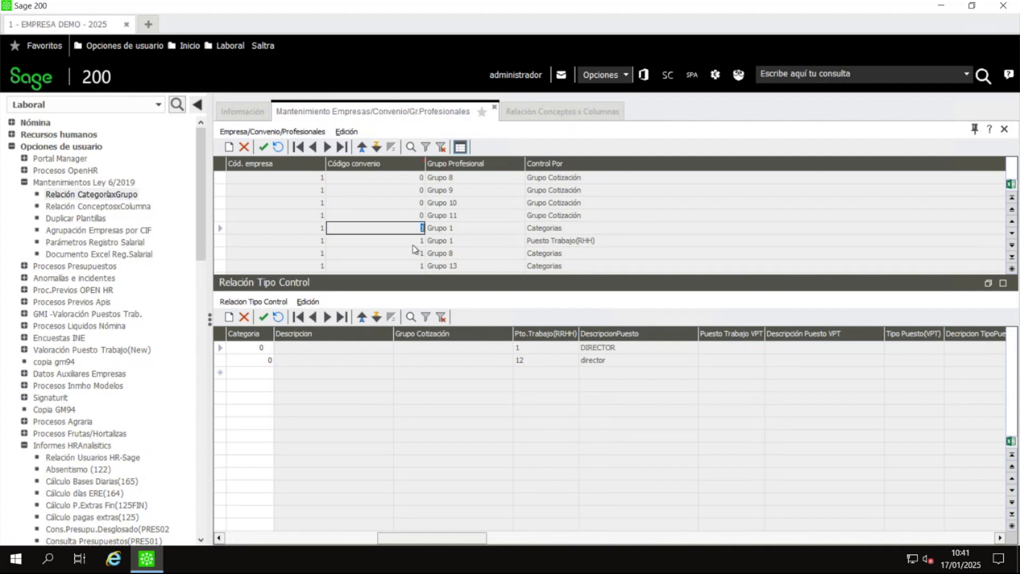
pyautogui.click(558, 229)
pyautogui.click(560, 241)
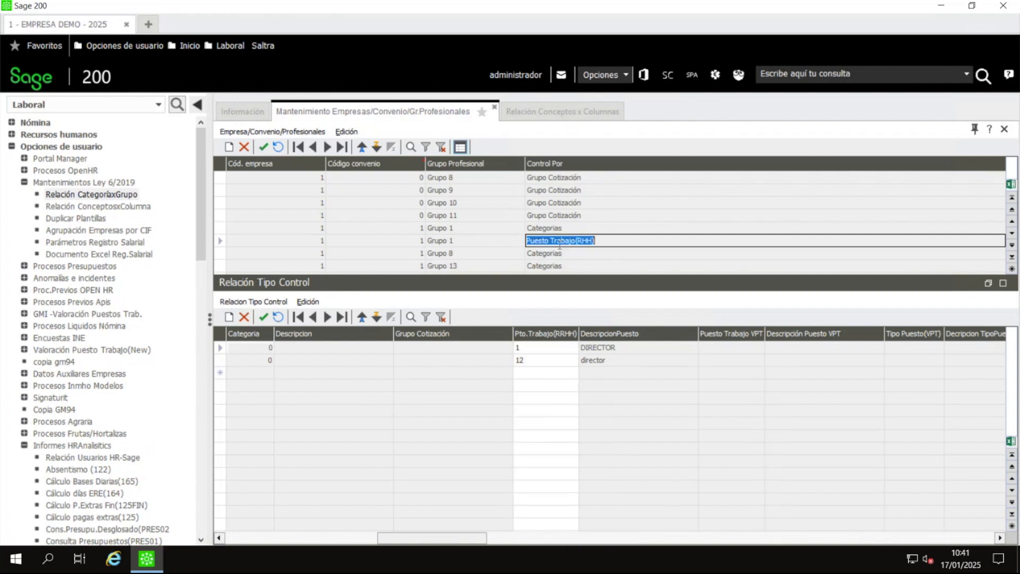
pyautogui.click(422, 227)
pyautogui.click(543, 227)
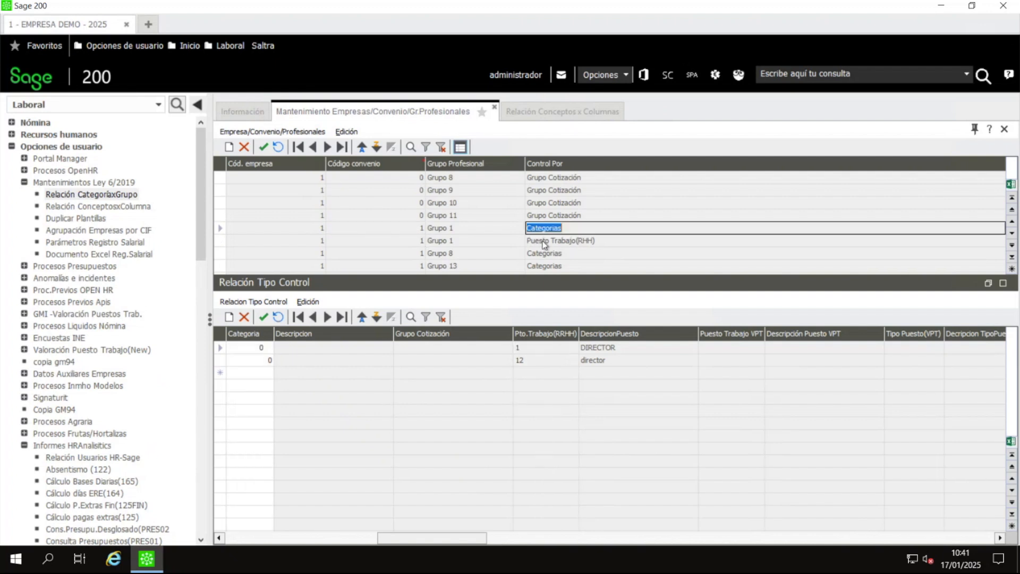
pyautogui.click(543, 241)
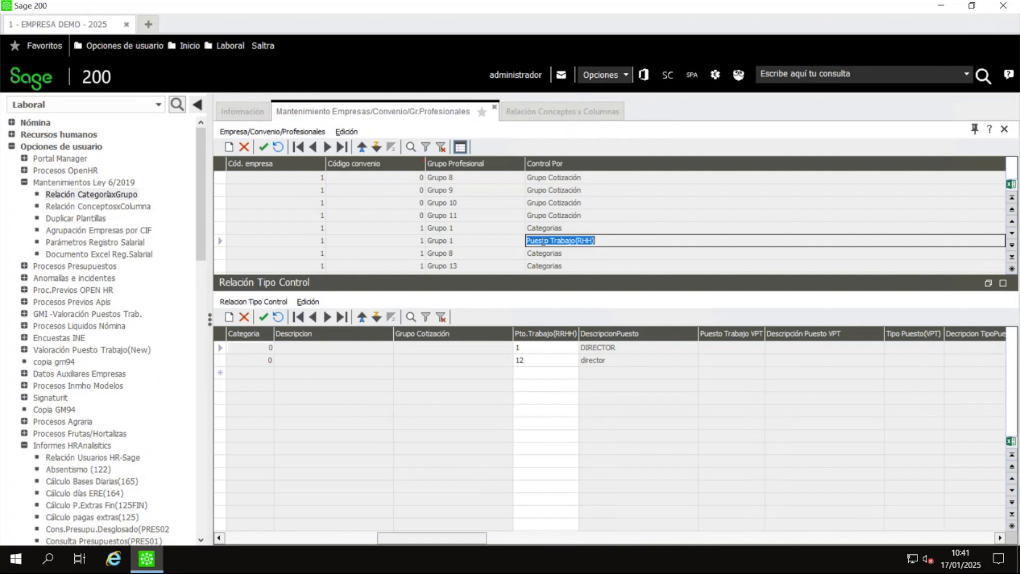
pyautogui.click(543, 228)
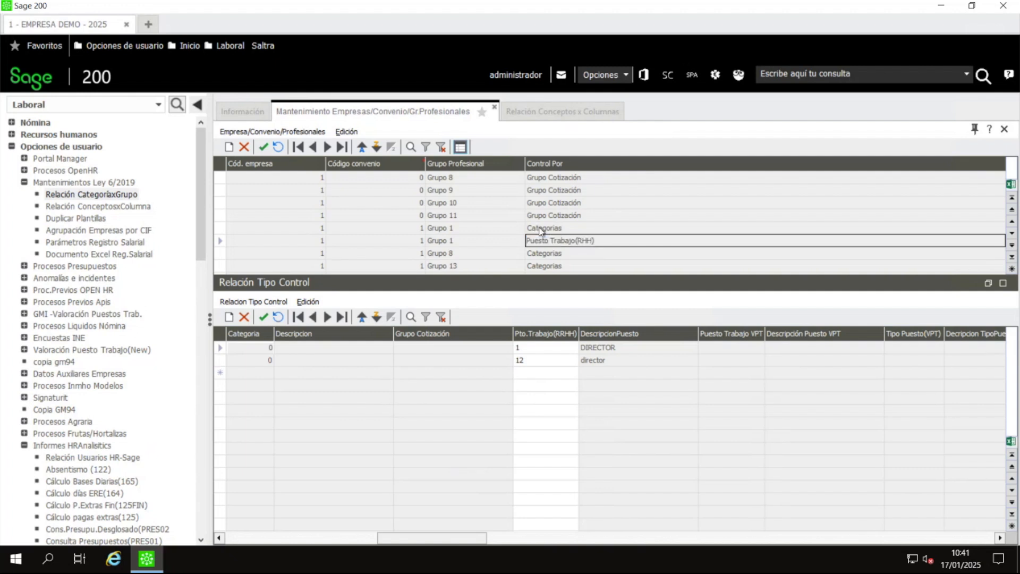
pyautogui.click(415, 233)
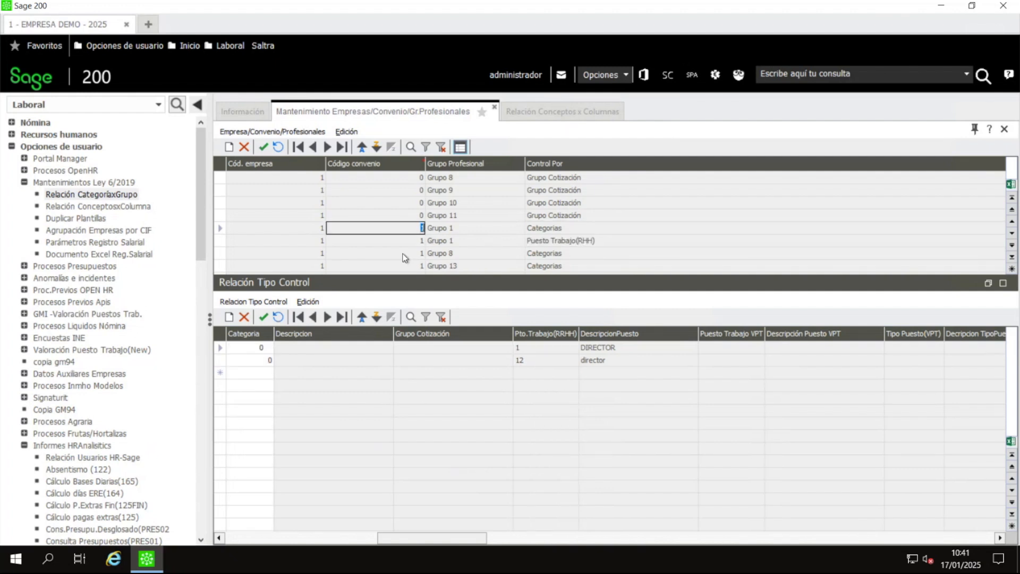
# Step: Check the relations of Grupo 10 under agreement 0 and of Grupo 8 and Grupo 1 under agreement 1
pyautogui.click(573, 204)
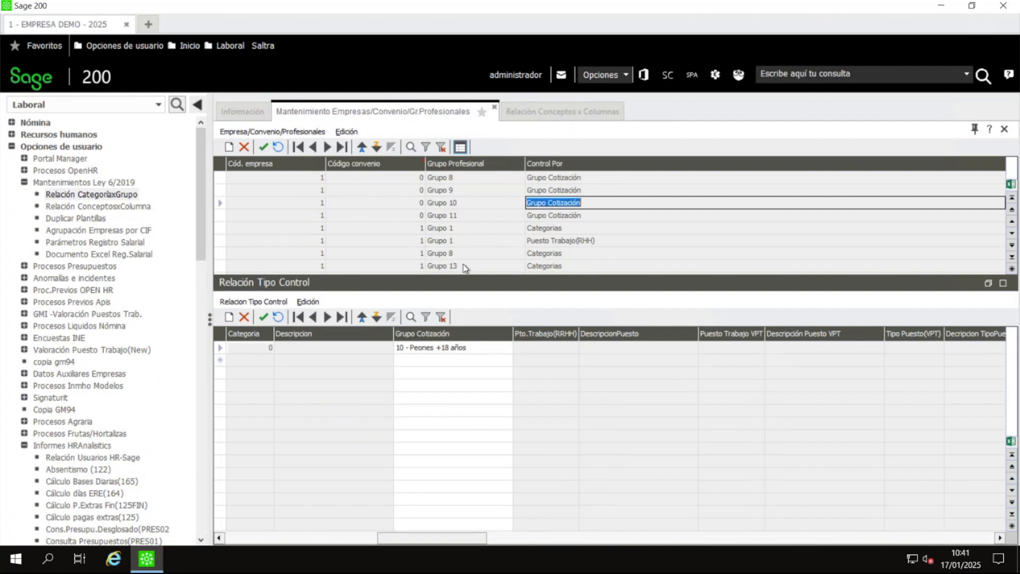
pyautogui.click(395, 253)
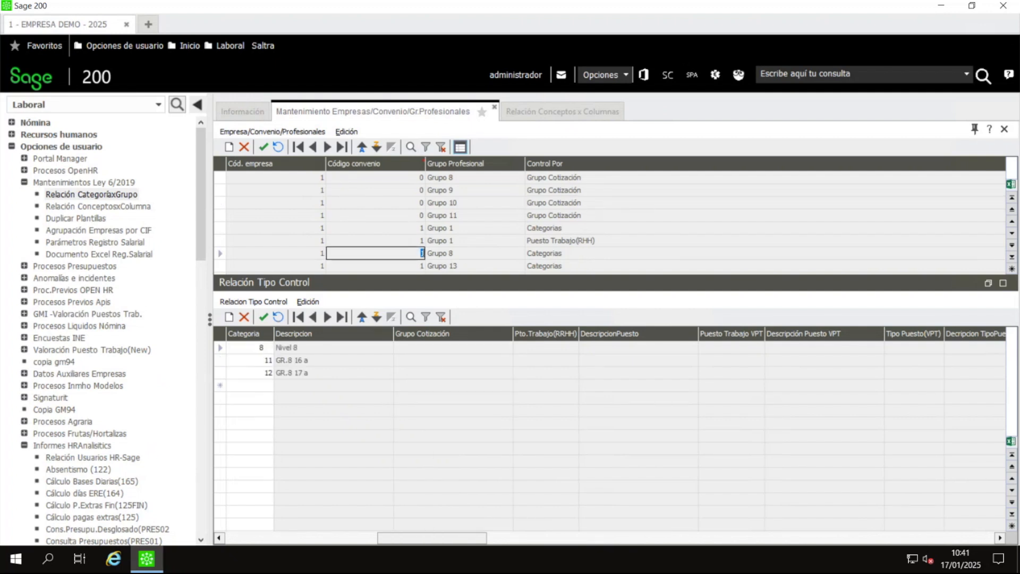
pyautogui.click(557, 233)
pyautogui.click(558, 240)
pyautogui.click(557, 232)
pyautogui.click(556, 246)
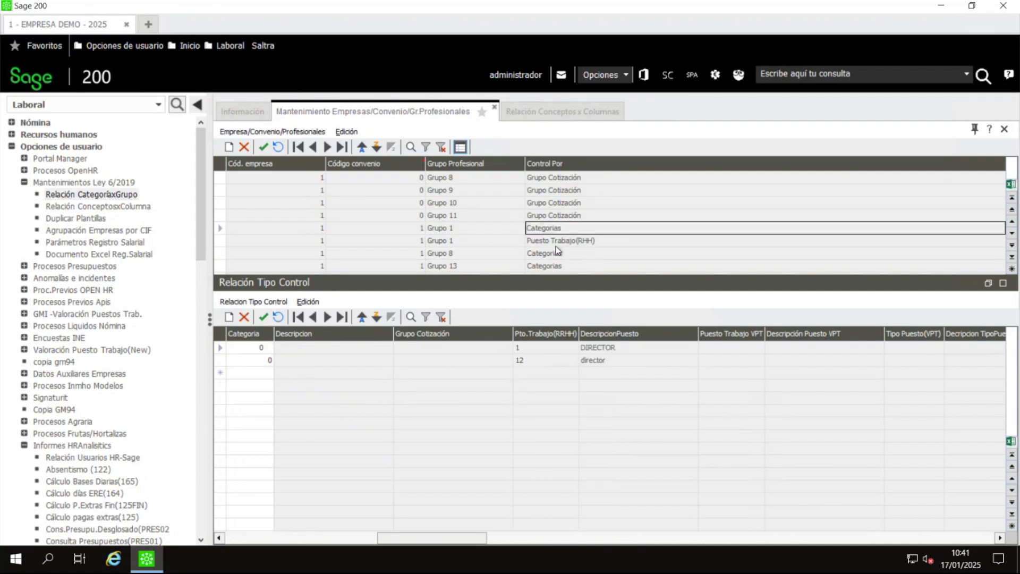
# Step: Close the company/agreement/professional group maintenance and delete the Salario record with agreement code 0 in Relación Conceptos x Columnas
pyautogui.click(460, 147)
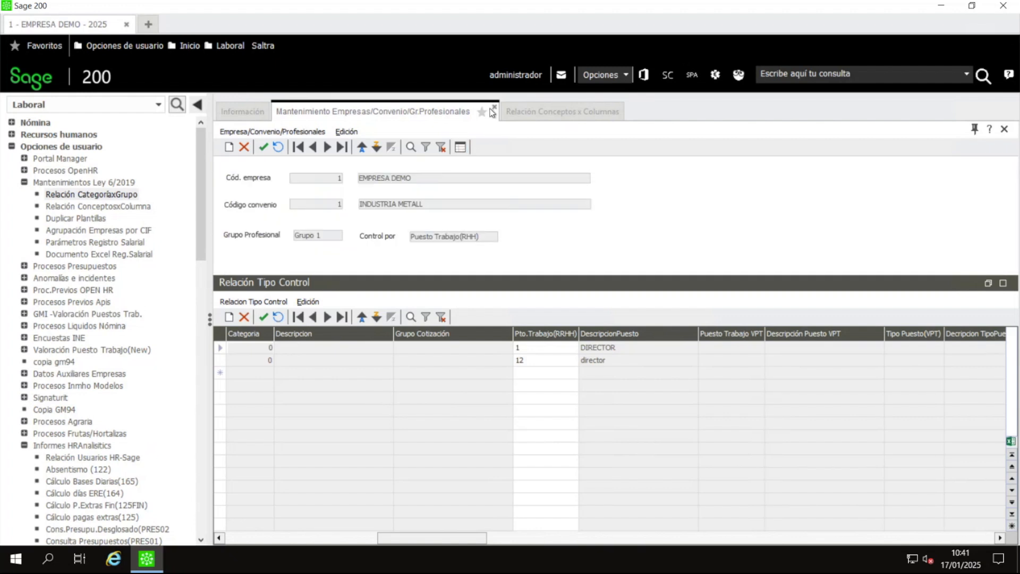
pyautogui.click(495, 108)
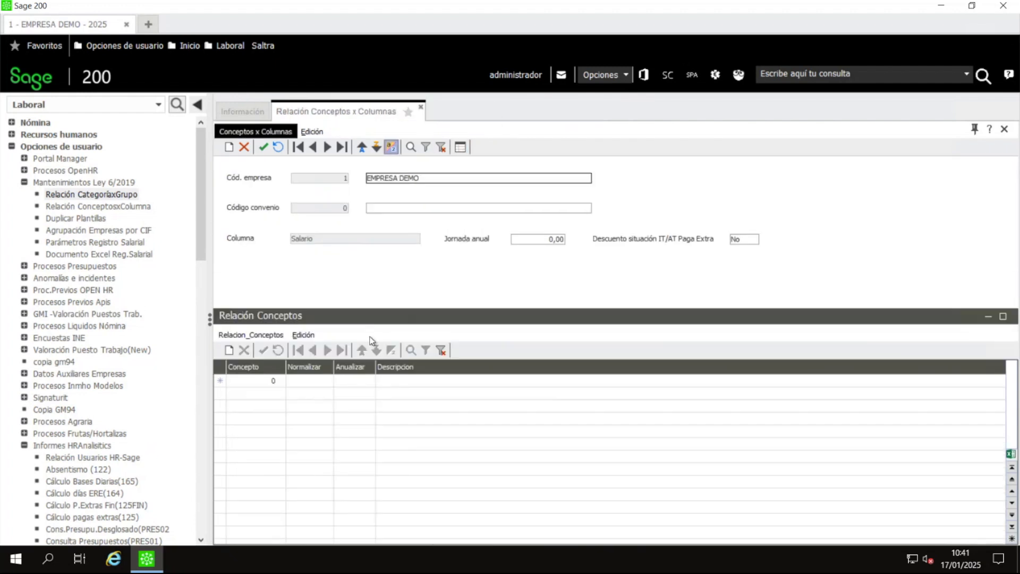
pyautogui.click(244, 146)
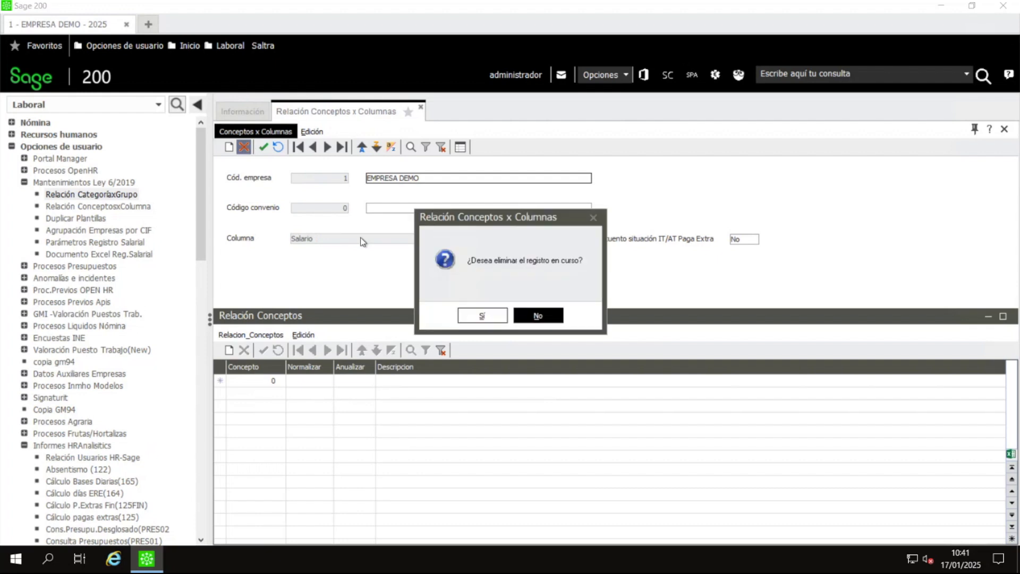
pyautogui.click(482, 315)
# Step: Start a new Relación Conceptos x Columnas record for company 1 with agreement code 0 and list the column options
pyautogui.click(133, 207)
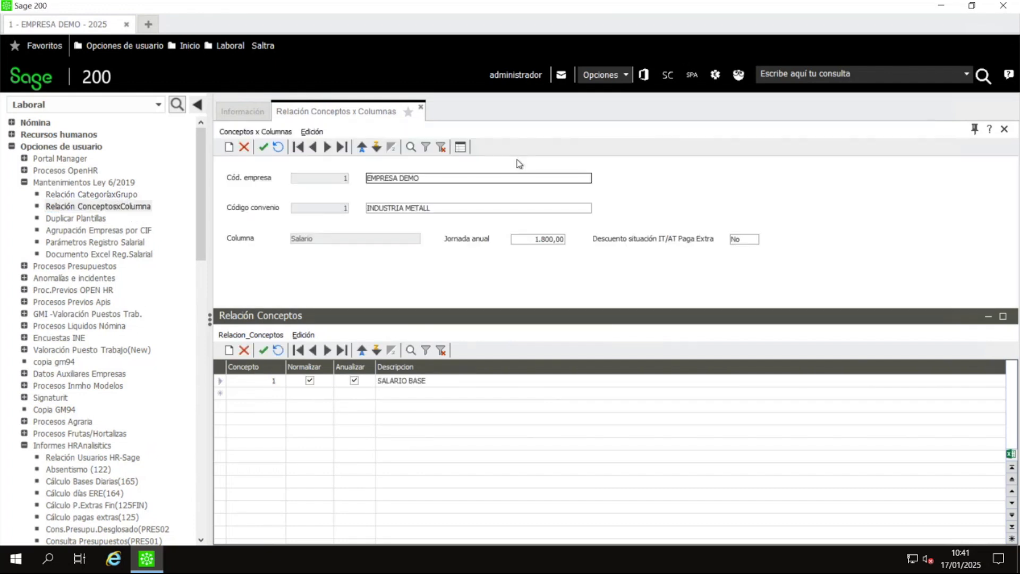
pyautogui.click(229, 147)
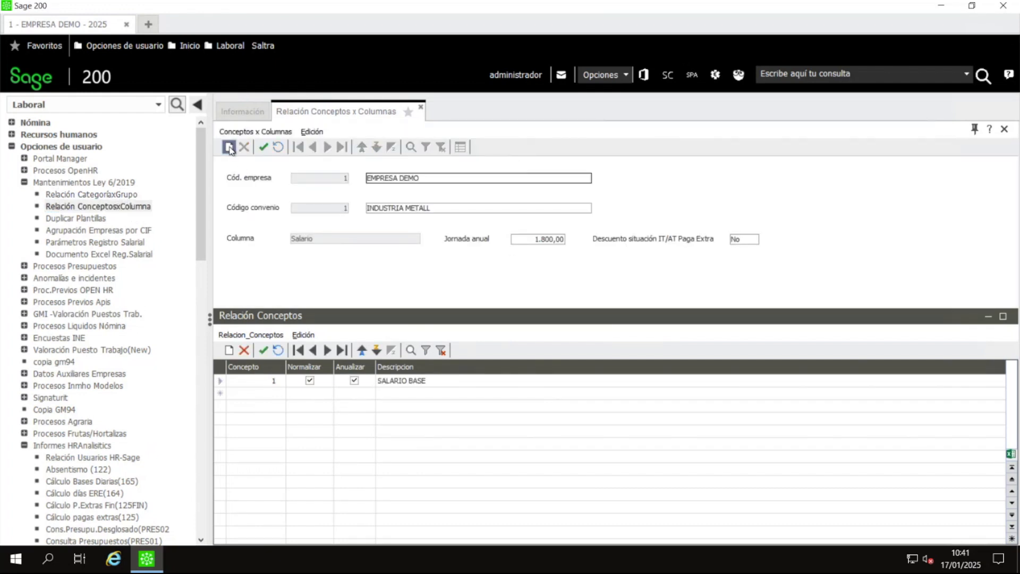
pyautogui.write('1')
pyautogui.press('Return')
pyautogui.press('Return')
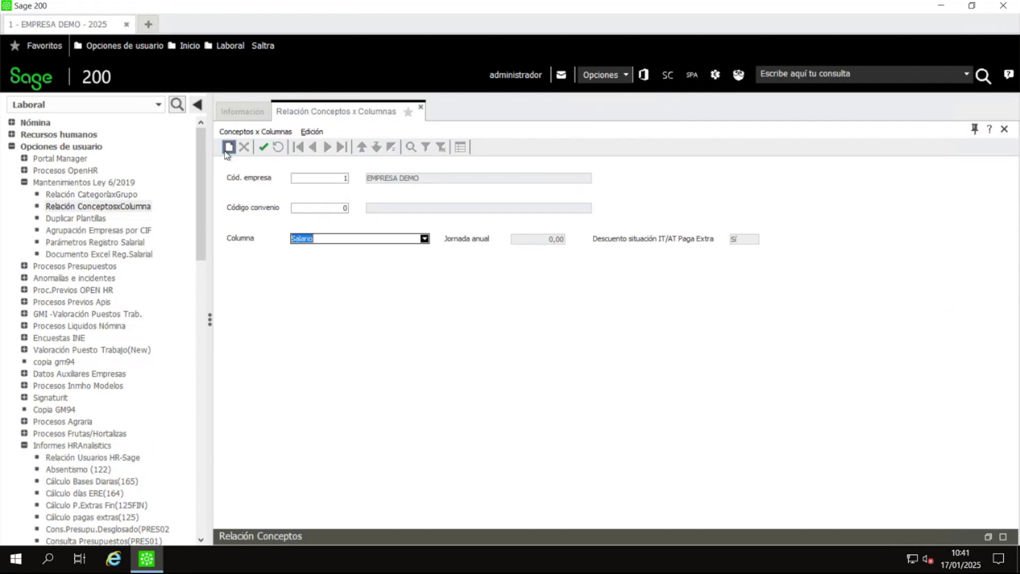
pyautogui.click(319, 205)
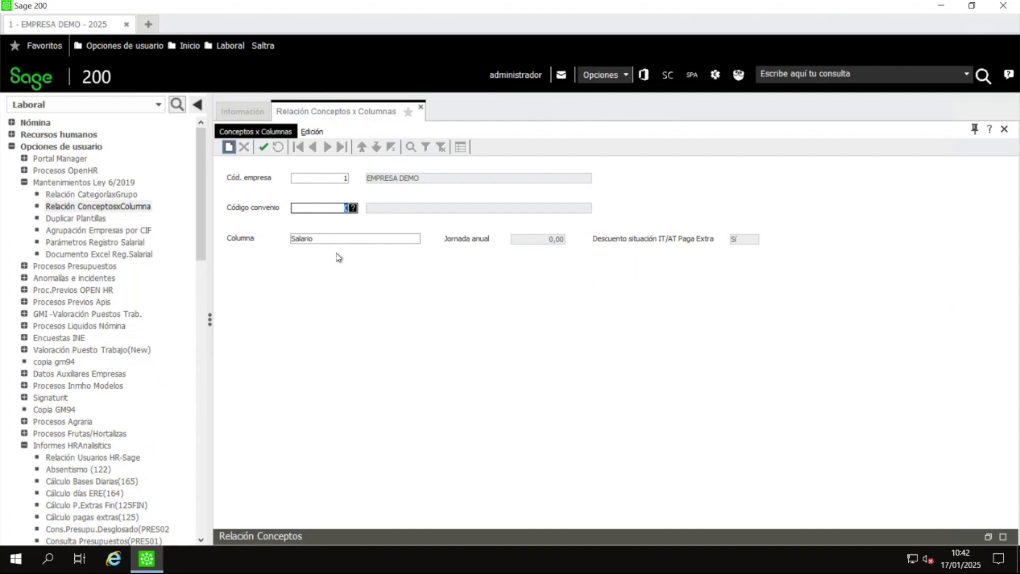
pyautogui.click(335, 237)
pyautogui.click(425, 239)
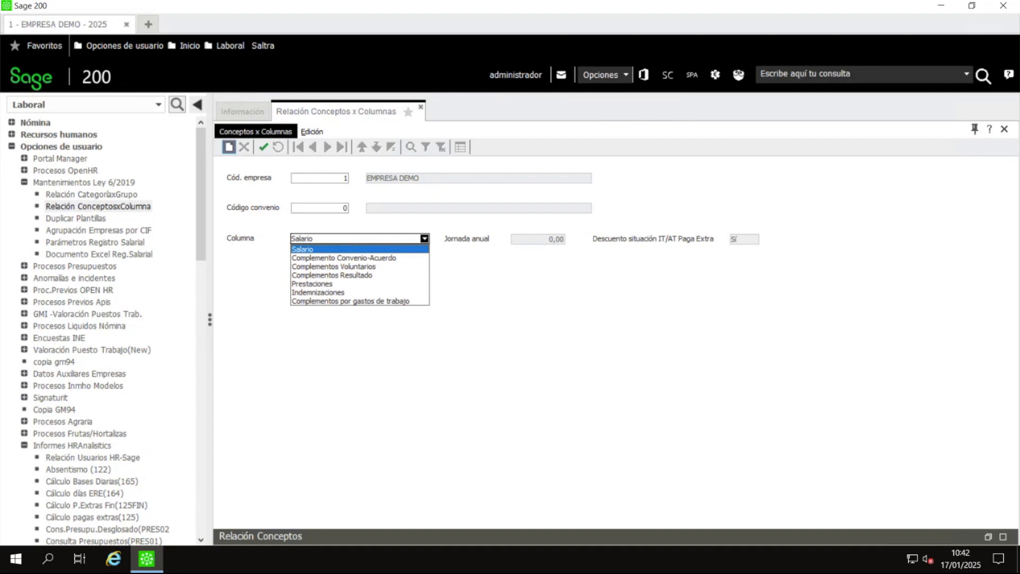
# Step: Switch to Excel and examine the earnings concept configuration notes and calculation examples on the Totales sheet of ejemplo_multiperido_2024.xls
pyautogui.hotkey('alt', 'Tab')
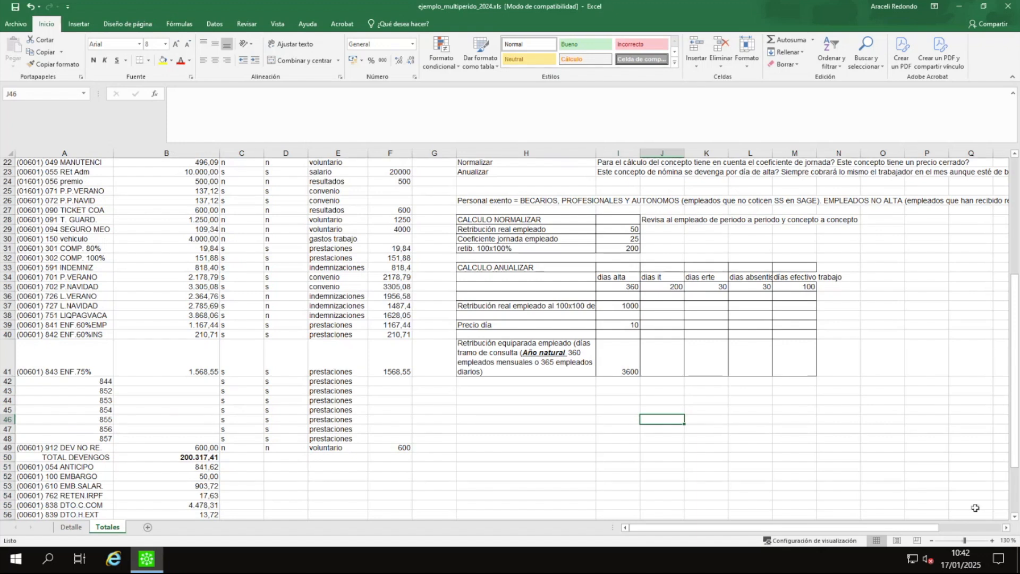
pyautogui.moveTo(937, 528); pyautogui.dragTo(984, 533)
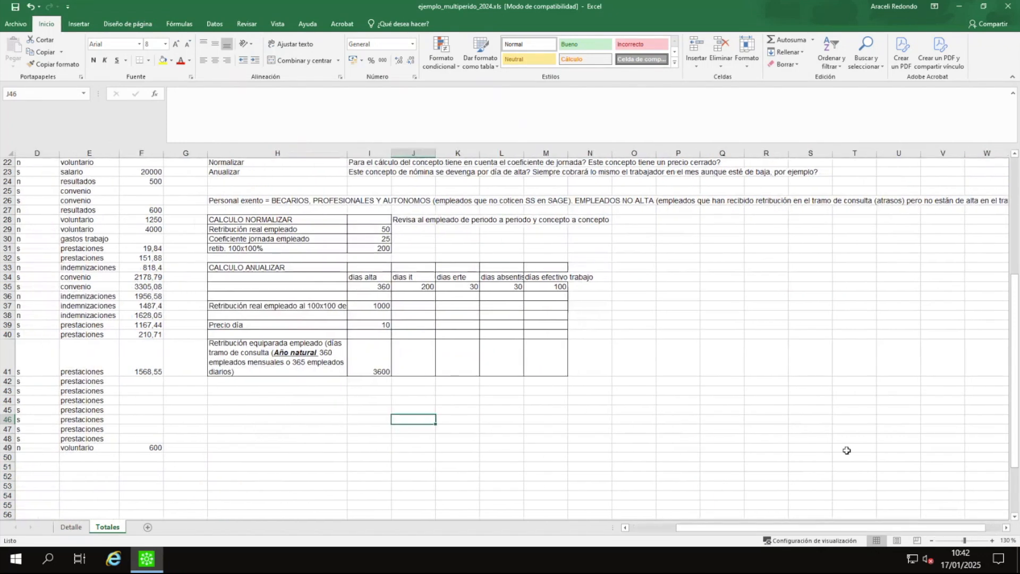
pyautogui.scroll(4, 847, 448)
pyautogui.scroll(3, 597, 264)
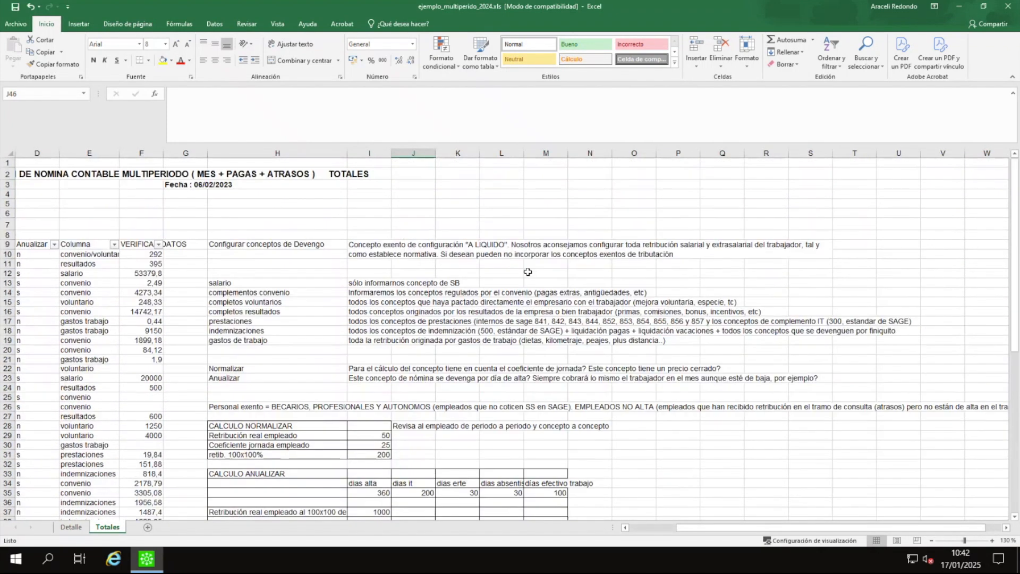
pyautogui.scroll(-2, 381, 259)
pyautogui.scroll(-1, 382, 258)
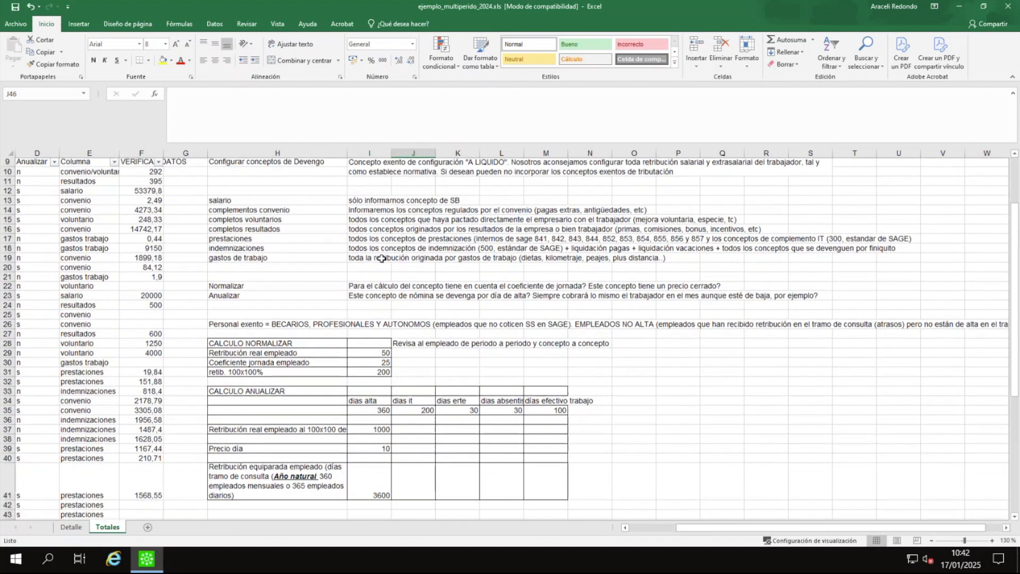
pyautogui.moveTo(1013, 382); pyautogui.dragTo(1016, 371)
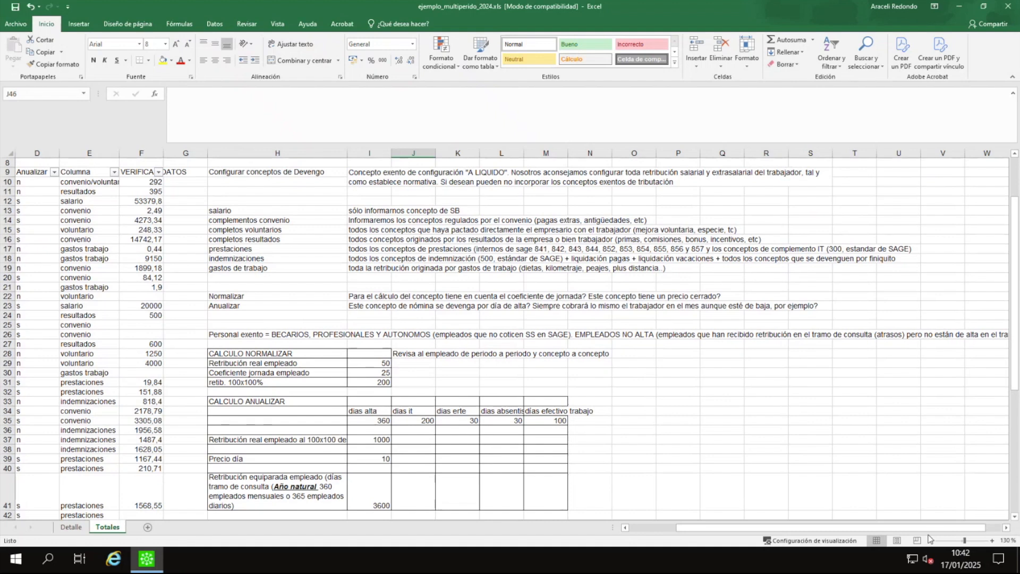
pyautogui.click(1006, 527)
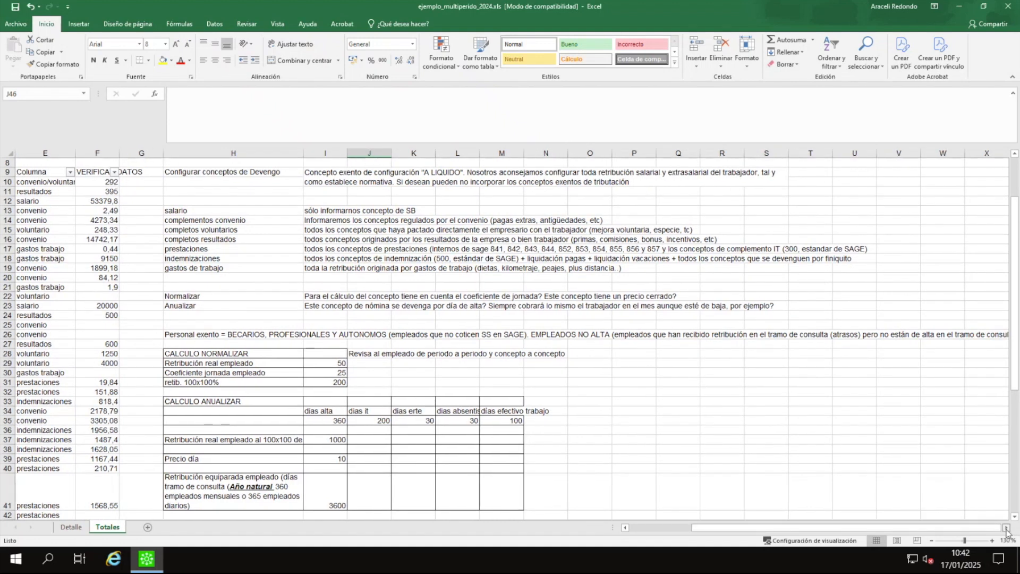
pyautogui.click(1007, 527)
pyautogui.click(1006, 527)
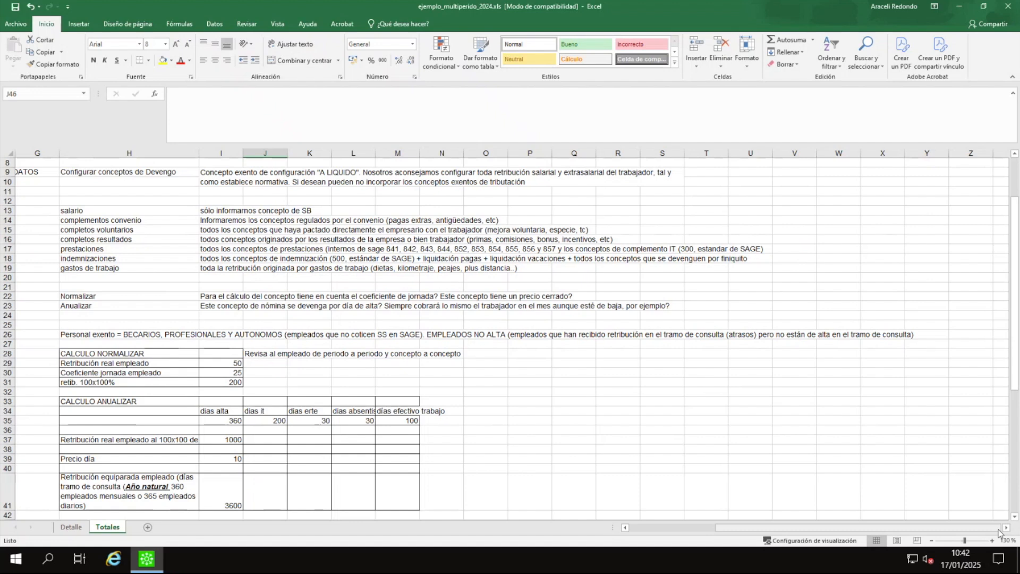
# Step: Switch back to Sage 200, to the new Relación Conceptos x Columnas record
pyautogui.click(155, 565)
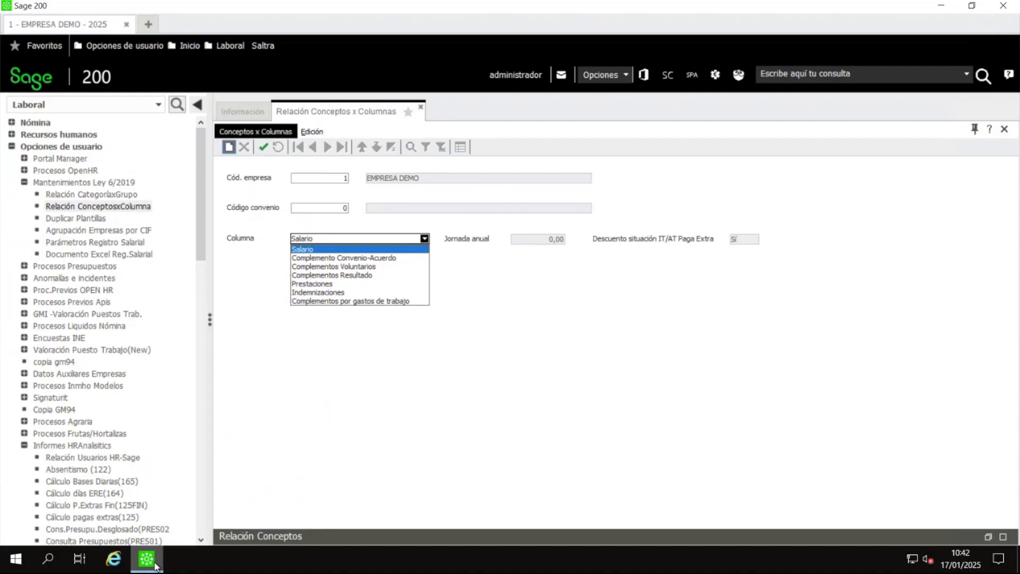
pyautogui.click(156, 565)
pyautogui.click(156, 564)
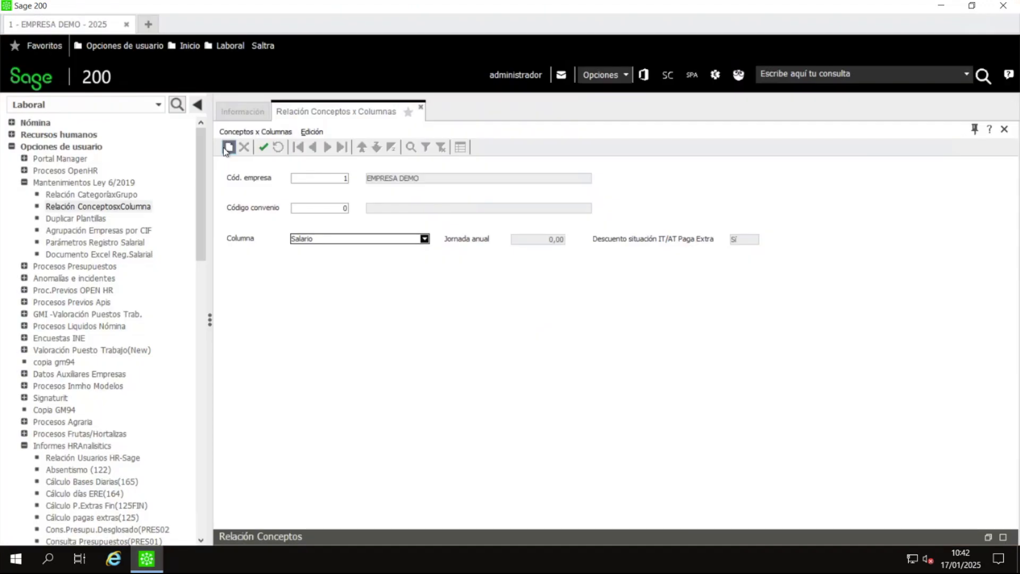
pyautogui.click(91, 194)
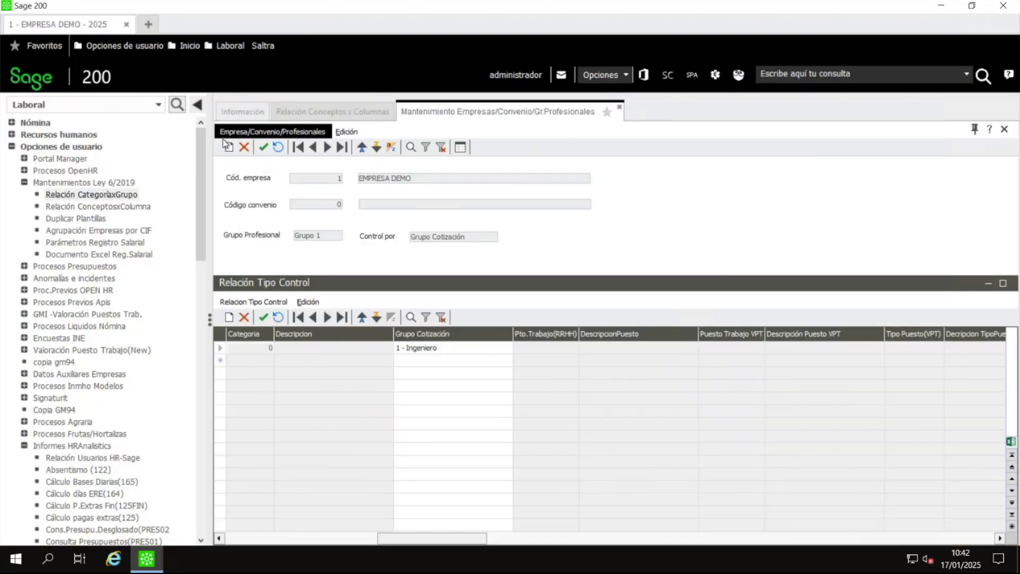
pyautogui.click(228, 147)
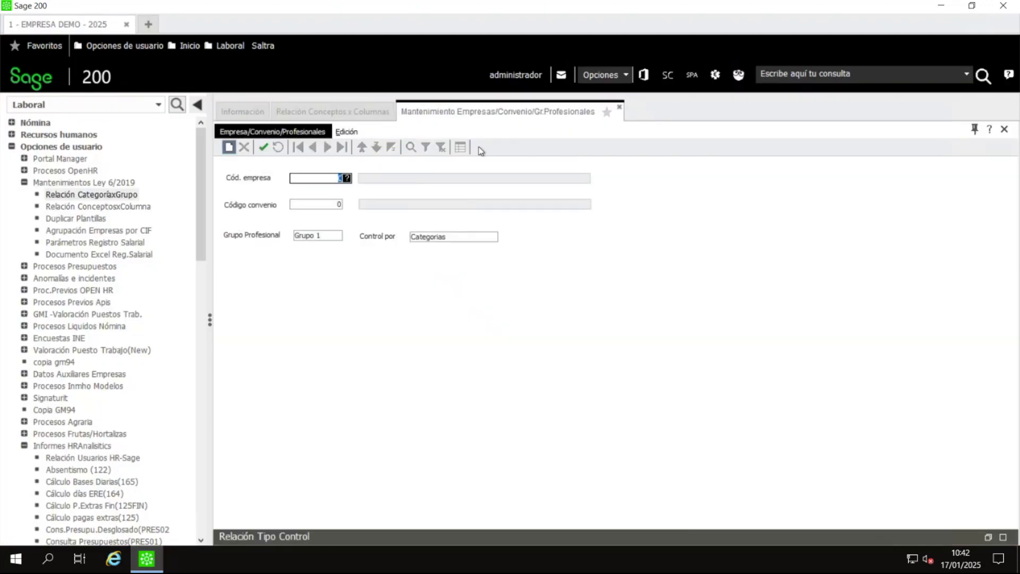
pyautogui.click(619, 107)
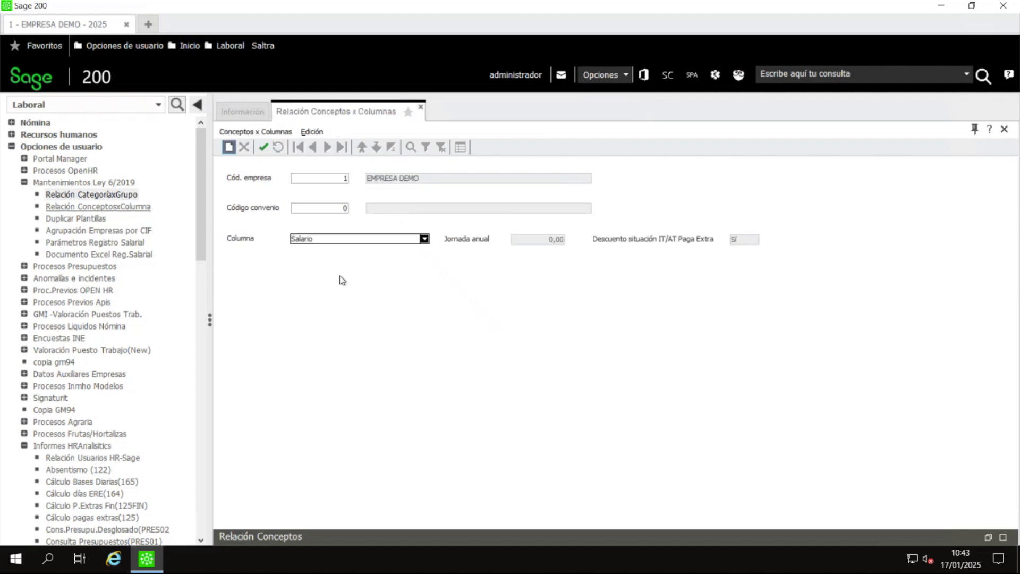
# Step: Try to save a new professional group record in Relación CategoríaxGrupo for company 1, agreement 0, Grupo 1, controlled by Grupo Cotización
pyautogui.click(101, 195)
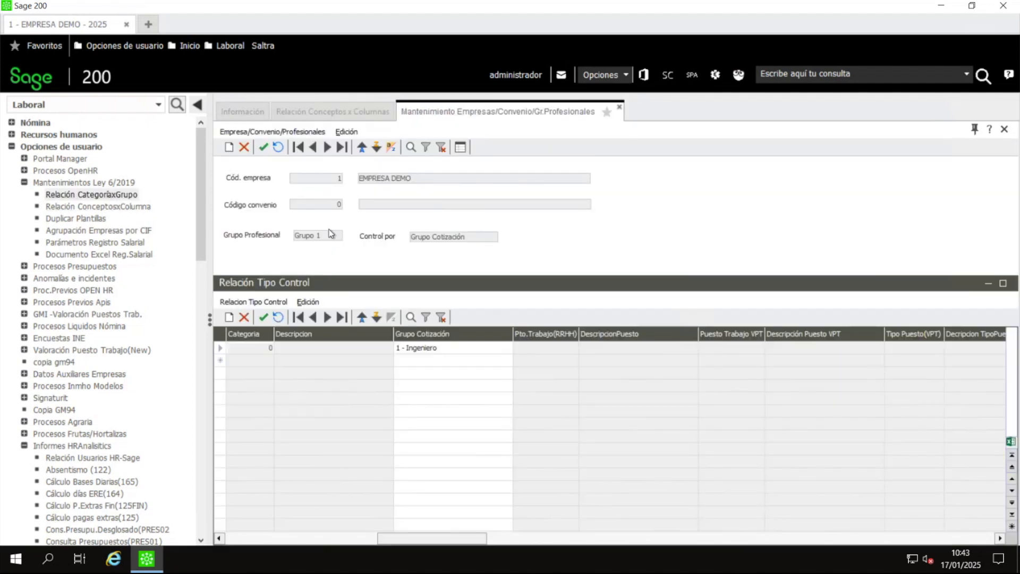
pyautogui.click(228, 149)
pyautogui.write('1')
pyautogui.press('Tab')
pyautogui.press('Tab')
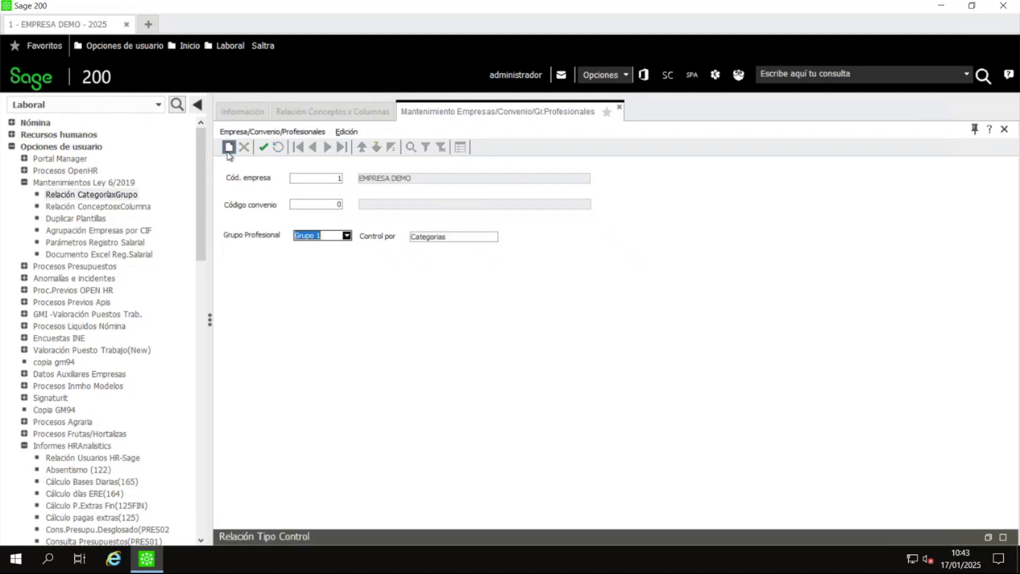
pyautogui.press('Tab')
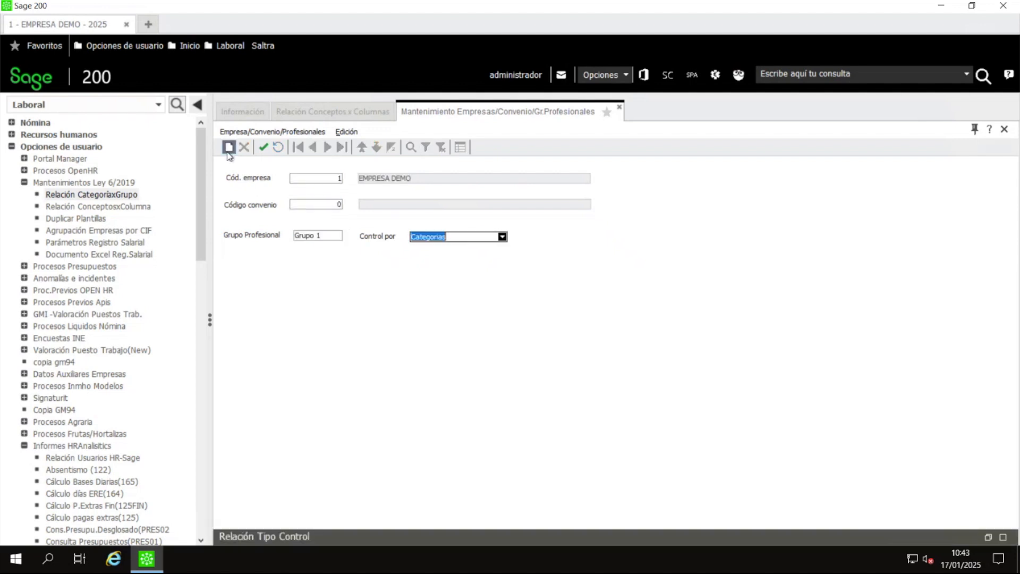
pyautogui.press('Down')
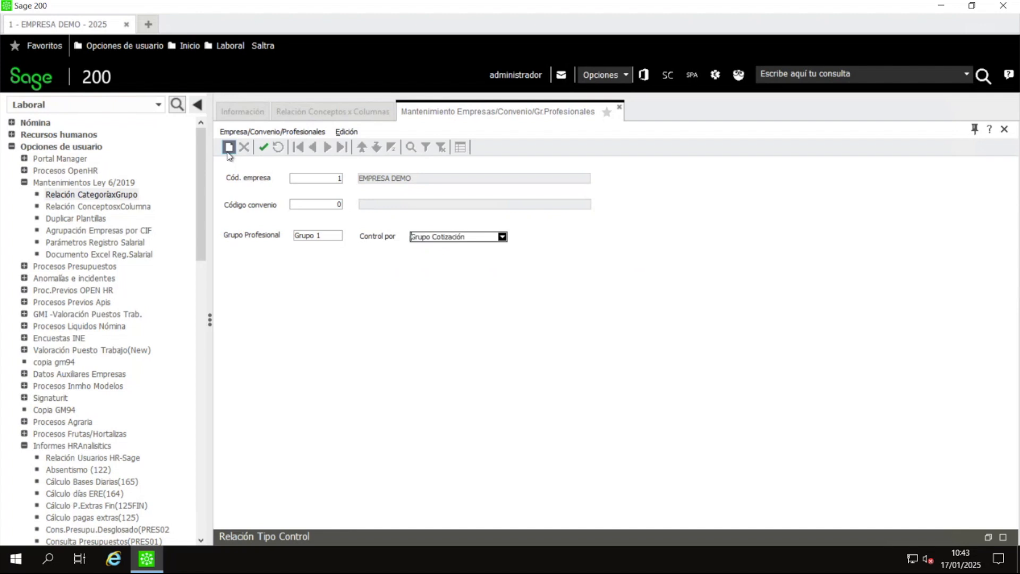
pyautogui.click(263, 147)
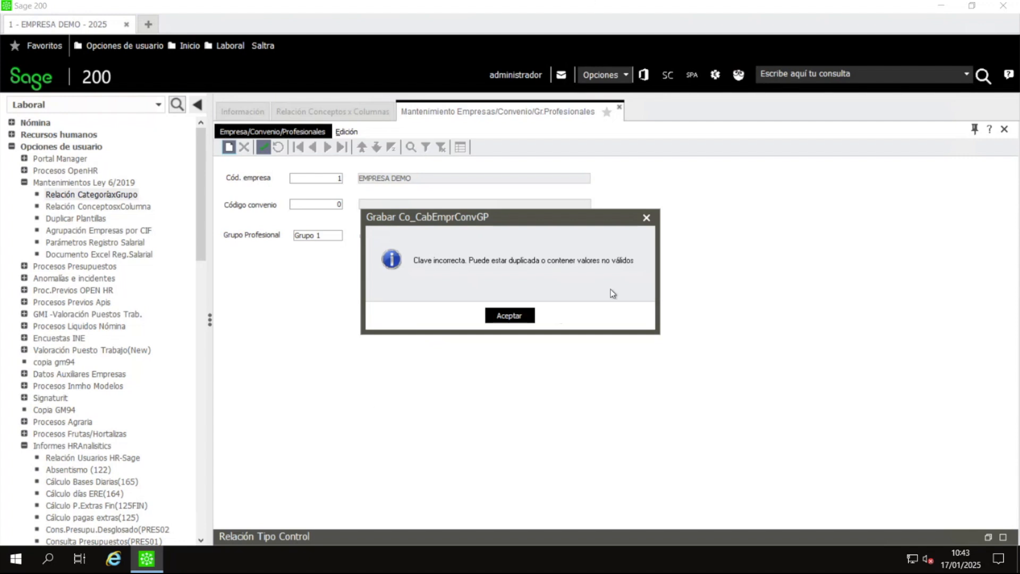
# Step: Change the new record's professional group to Grupo 2 and try to save it
pyautogui.click(510, 316)
pyautogui.click(339, 240)
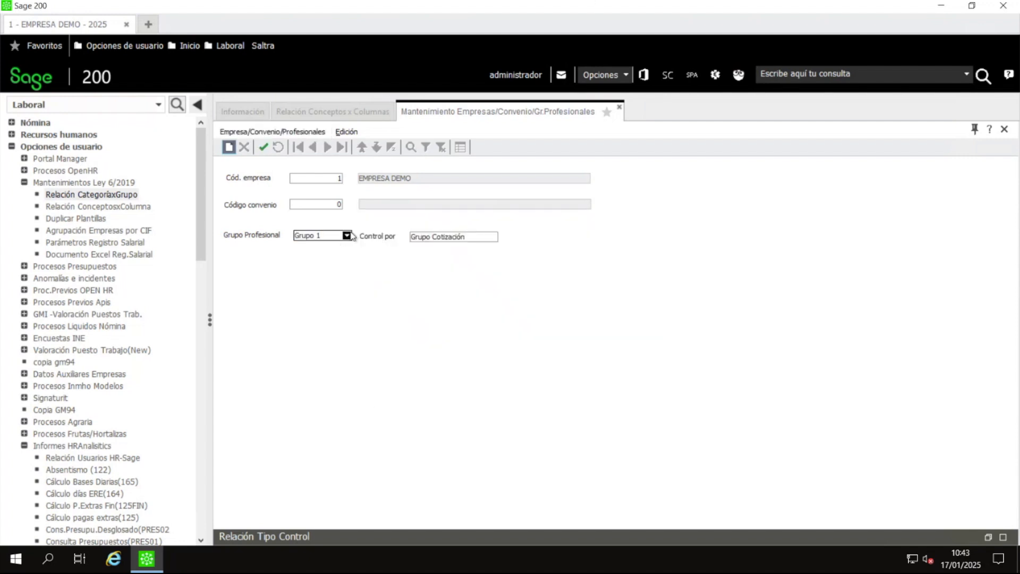
pyautogui.click(347, 235)
pyautogui.click(332, 255)
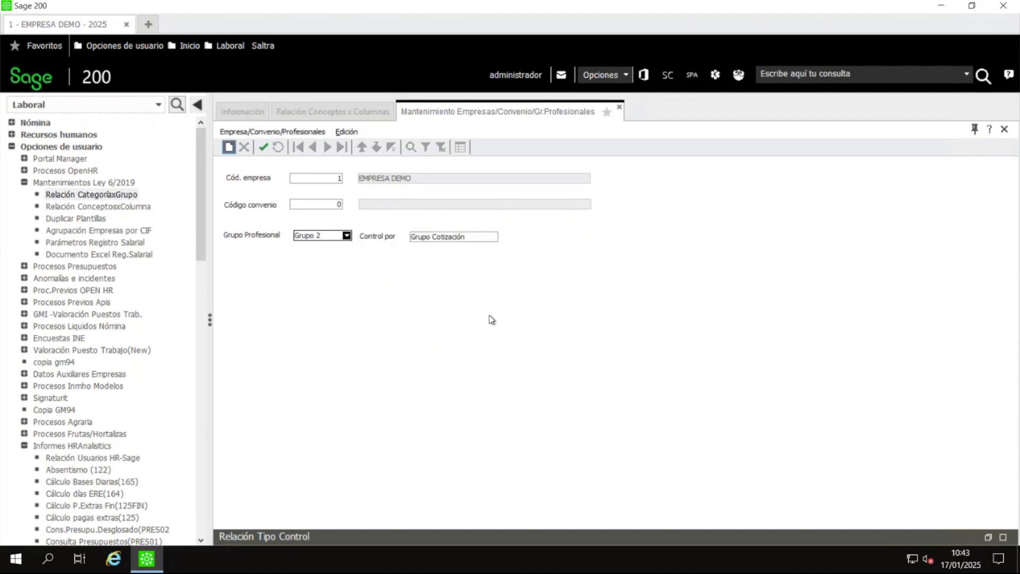
pyautogui.click(264, 148)
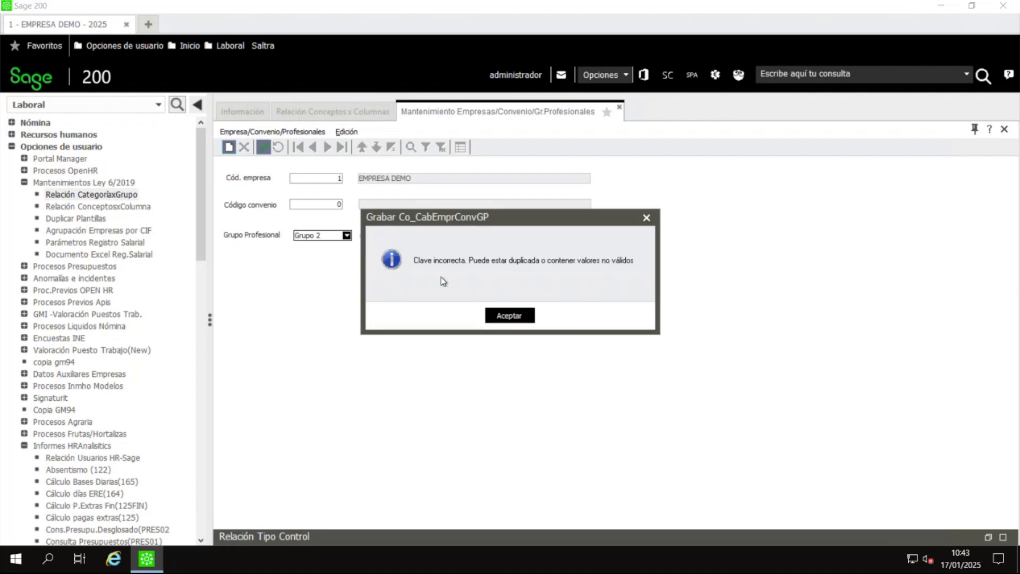
# Step: Set the professional group to Grupo 17 and save the record controlled by Grupo Cotización
pyautogui.click(511, 316)
pyautogui.click(346, 236)
pyautogui.scroll(-4, 330, 281)
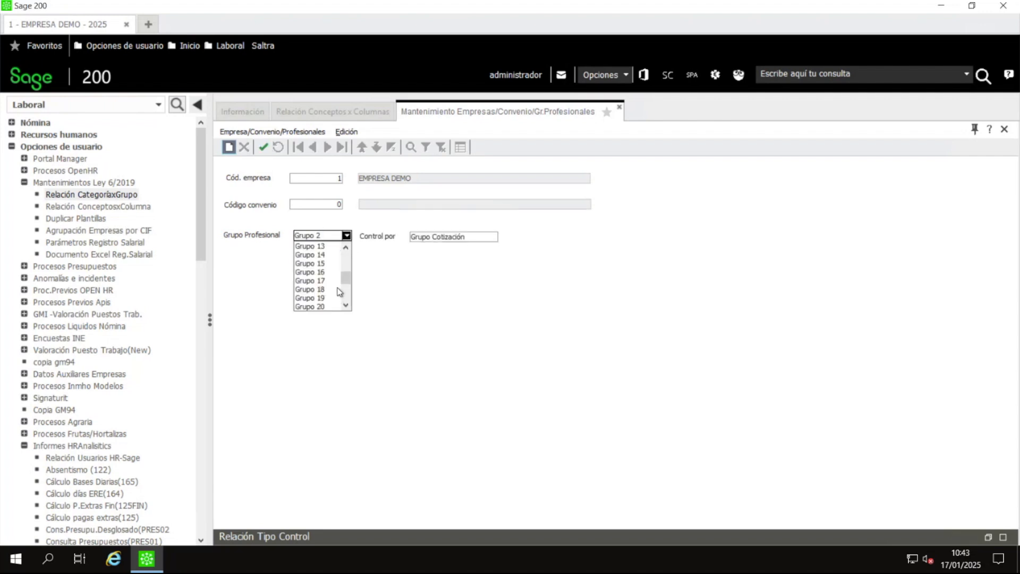
pyautogui.click(264, 148)
pyautogui.click(264, 147)
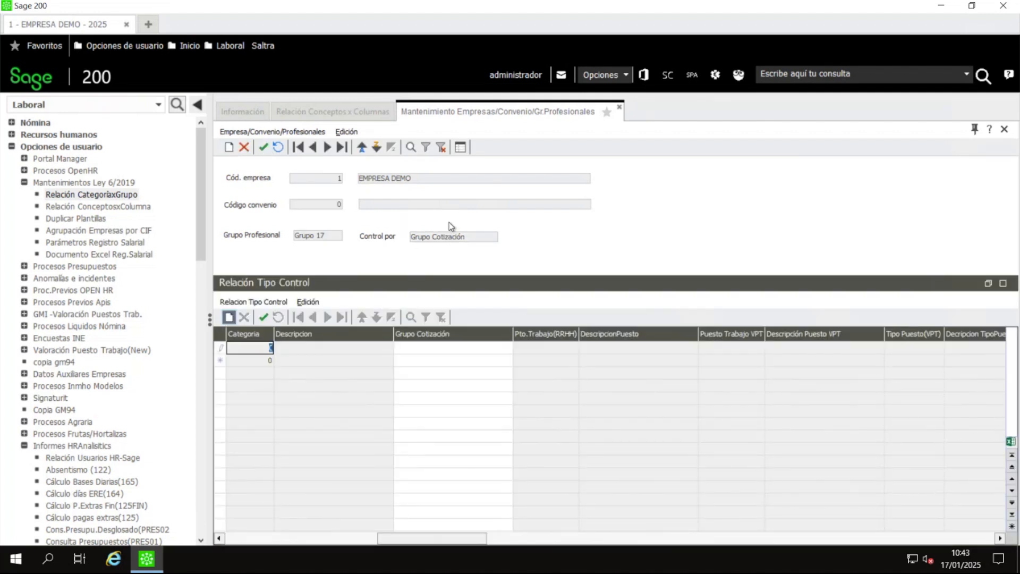
# Step: Delete the Grupo 17 record and close the company/agreement/professional group maintenance
pyautogui.click(247, 154)
pyautogui.click(246, 151)
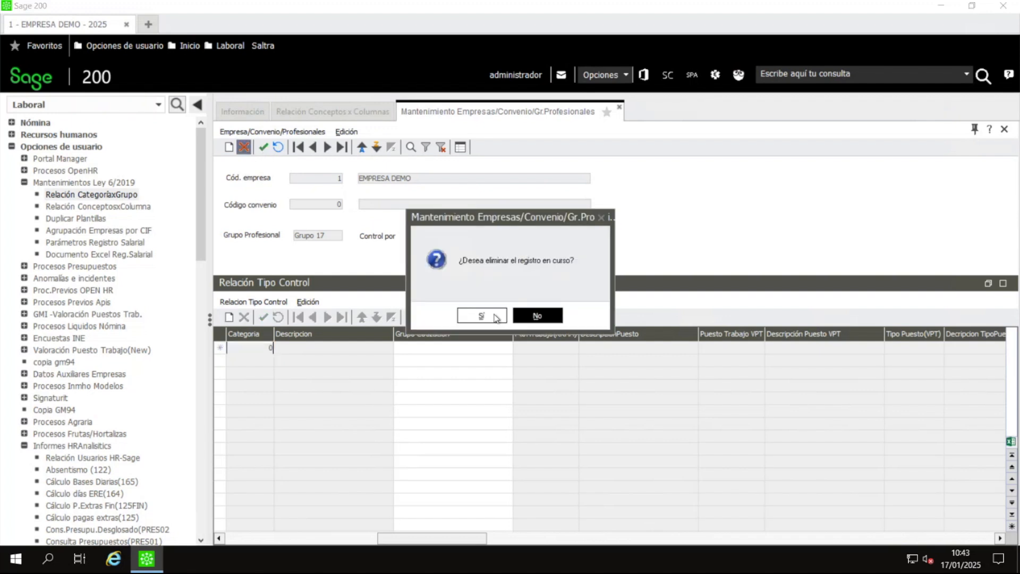
pyautogui.click(478, 317)
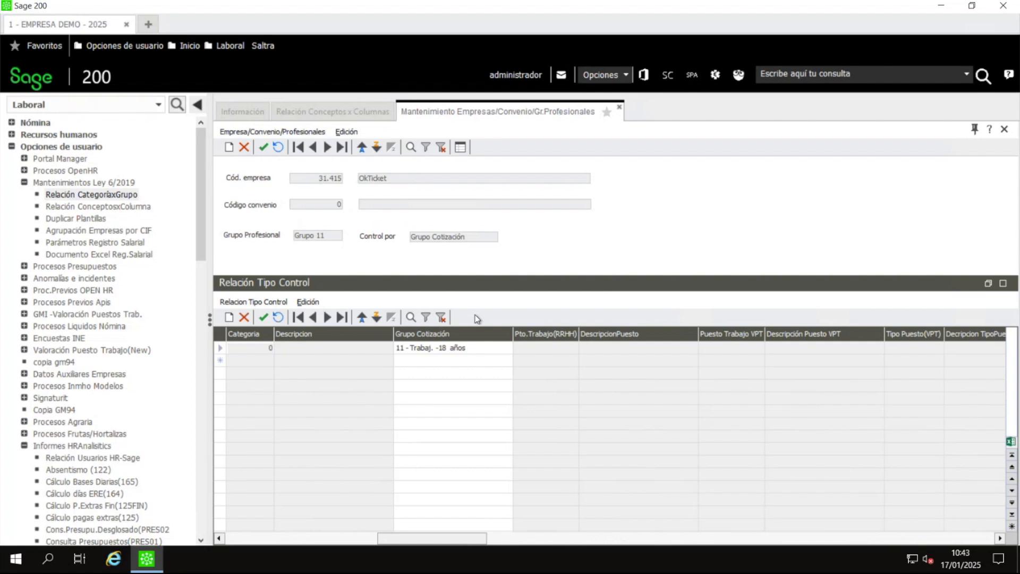
pyautogui.click(620, 109)
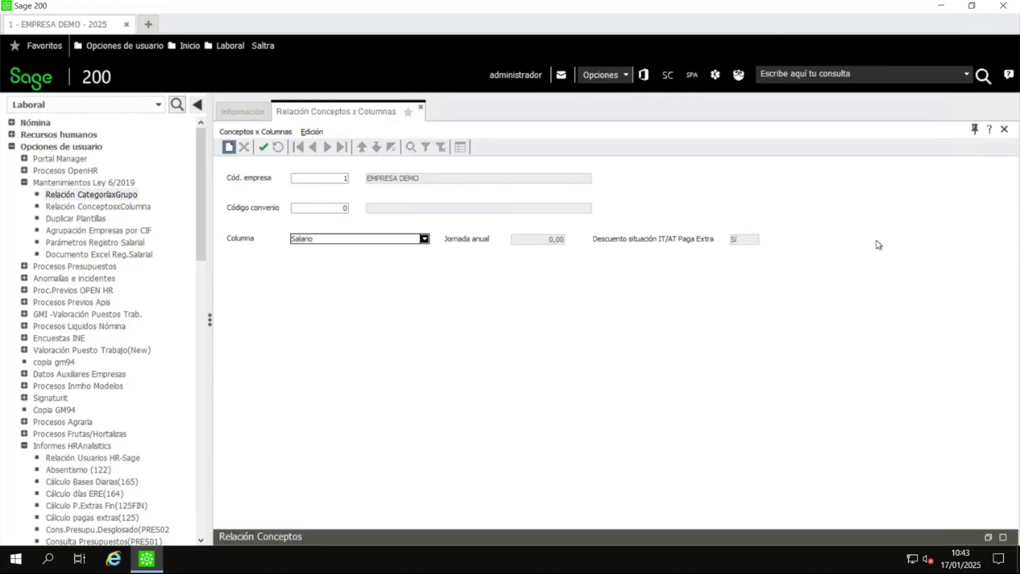
# Step: Compare the column options of the new record with the column definitions in the Excel Totales sheet, focusing on the salario rule
pyautogui.click(425, 239)
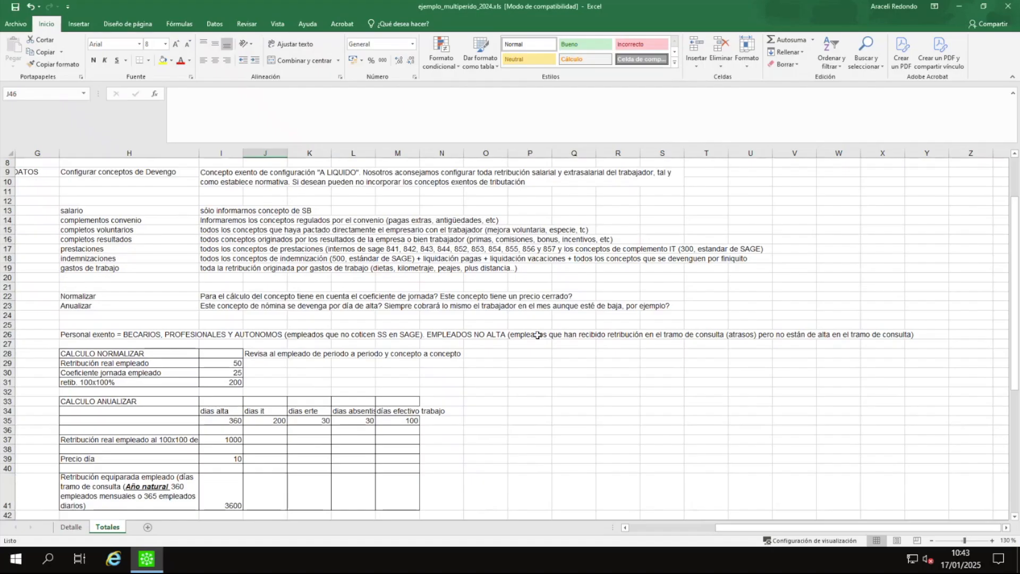
pyautogui.moveTo(74, 210); pyautogui.dragTo(90, 269)
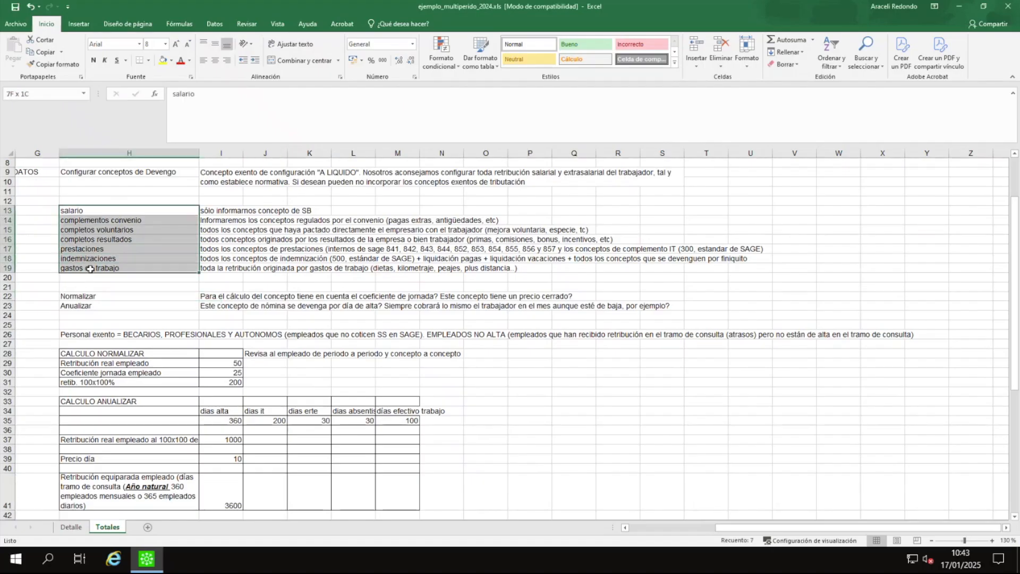
pyautogui.moveTo(213, 212); pyautogui.dragTo(214, 270)
pyautogui.click(139, 211)
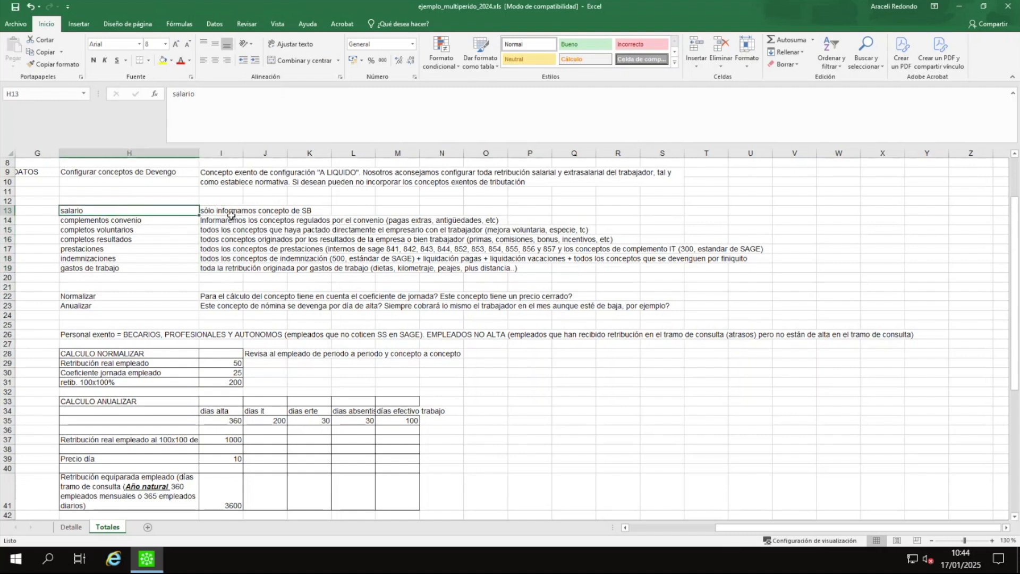
pyautogui.click(230, 211)
pyautogui.moveTo(308, 97); pyautogui.dragTo(167, 104)
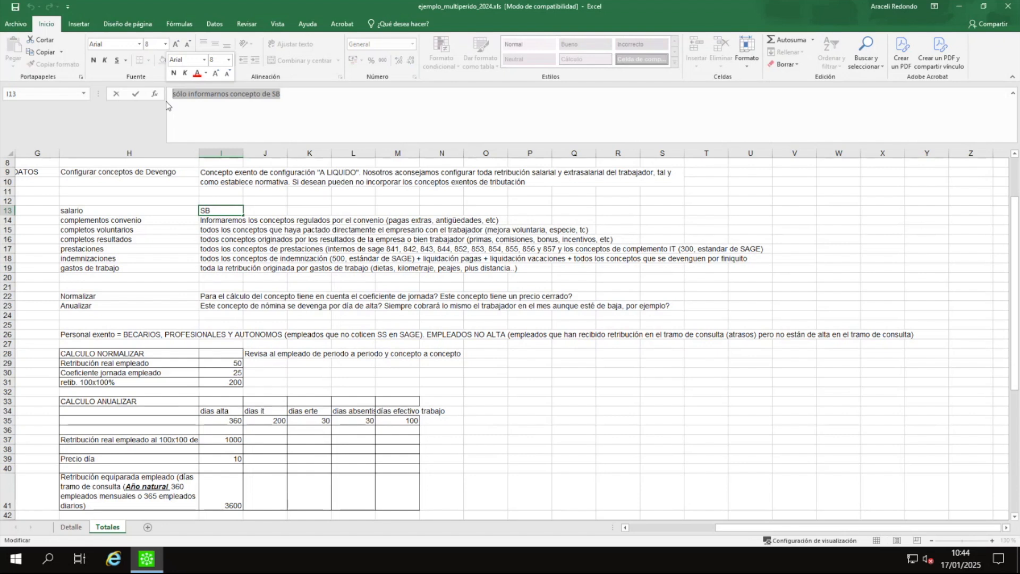
pyautogui.press('Return')
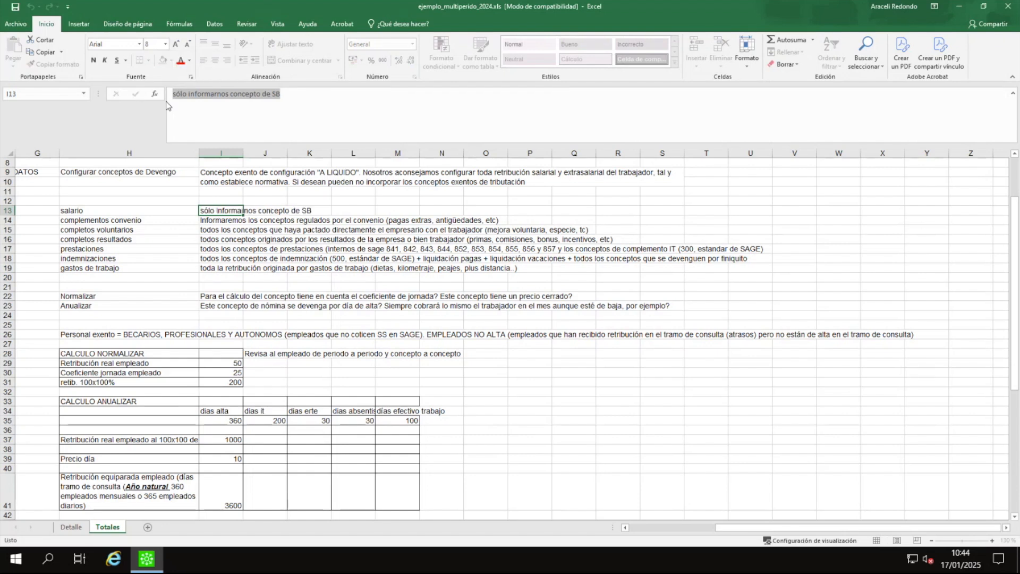
# Step: Add the concept codes (701,702, 703) after "pagas extras" in the complementos convenio definition in cell I14
pyautogui.press('Left')
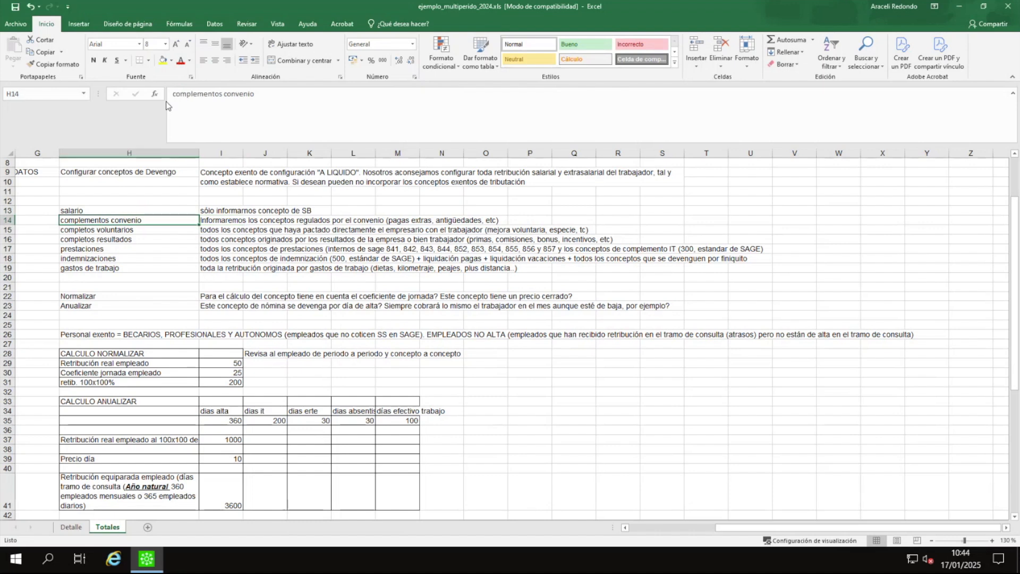
pyautogui.press('Right')
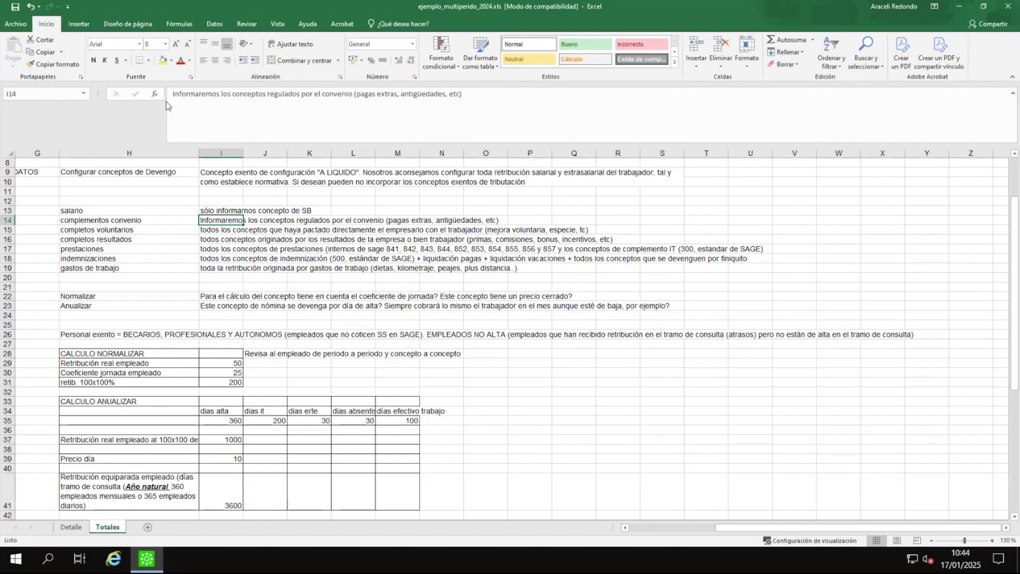
pyautogui.click(400, 94)
pyautogui.write('(701,7')
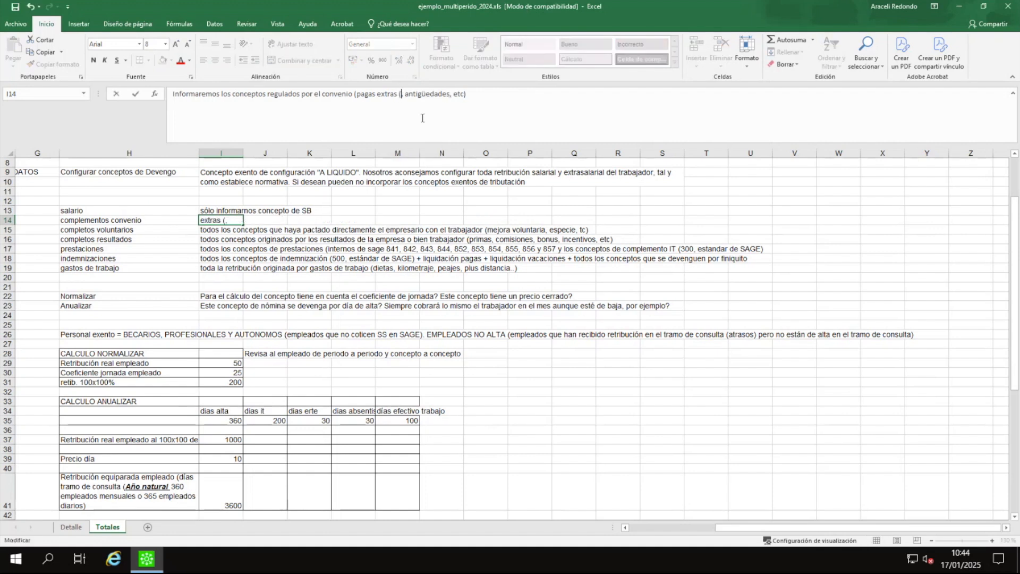
pyautogui.write('02, 7')
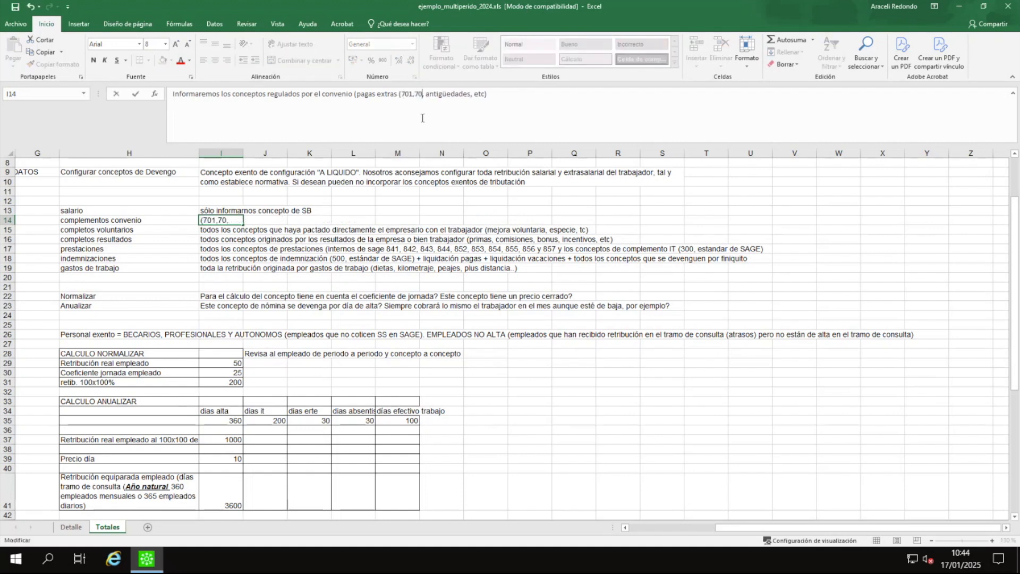
pyautogui.write('03')
pyautogui.press('BackSpace')
pyautogui.write(')')
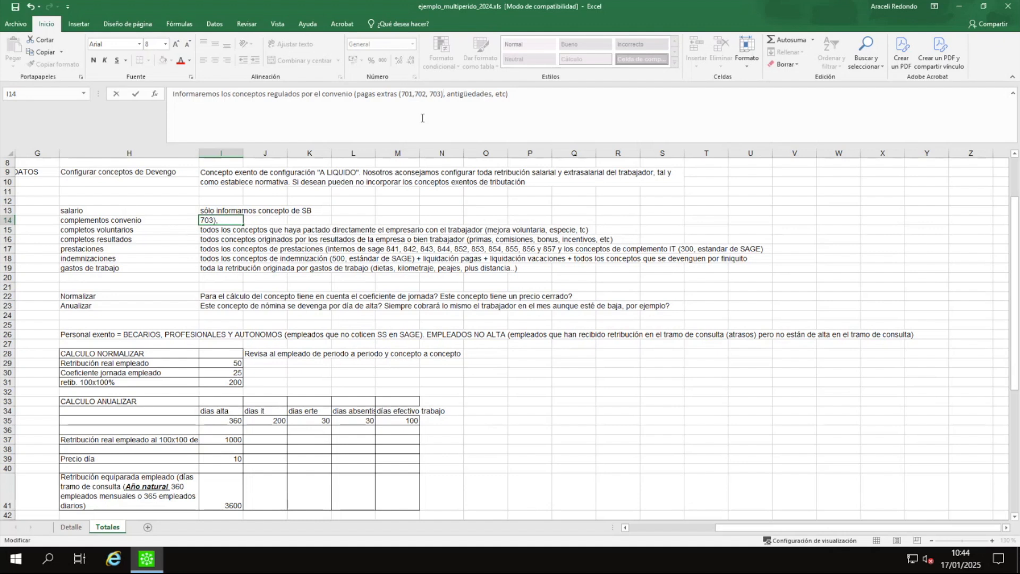
pyautogui.click(88, 221)
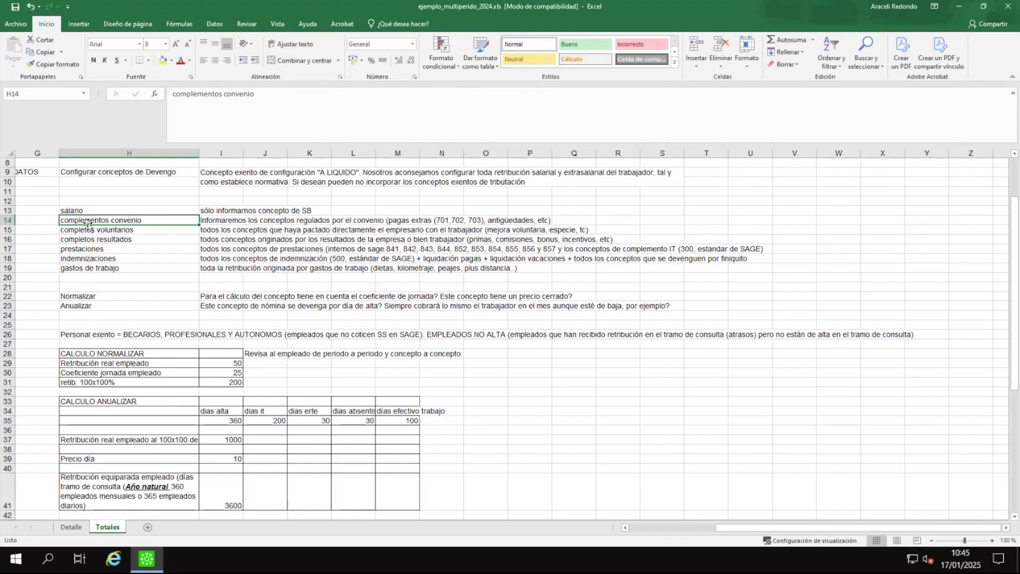
# Step: Review the complementos convenio definition, focusing on the extra-pay codes and antigüedades
pyautogui.click(219, 222)
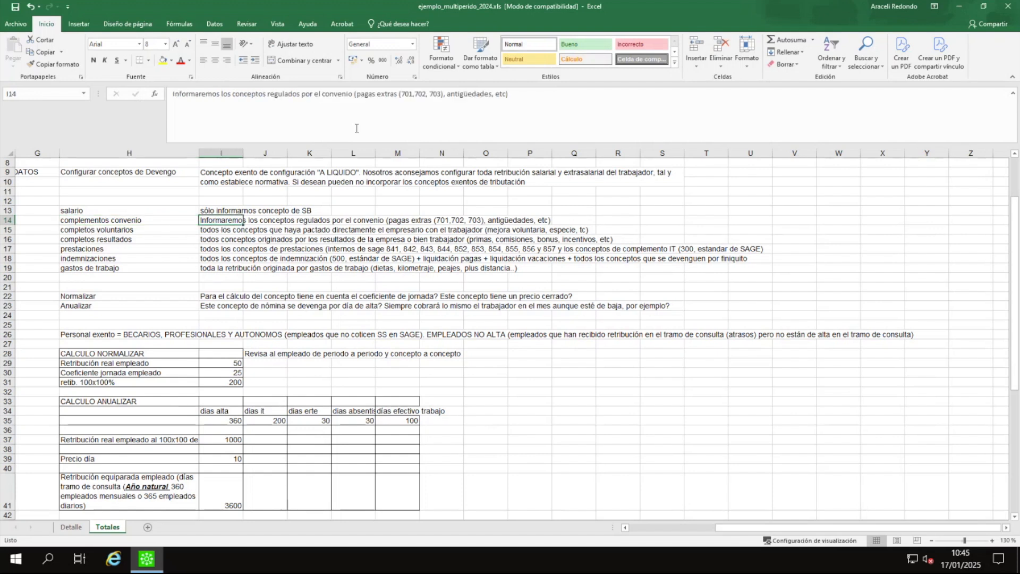
pyautogui.moveTo(443, 93); pyautogui.dragTo(400, 96)
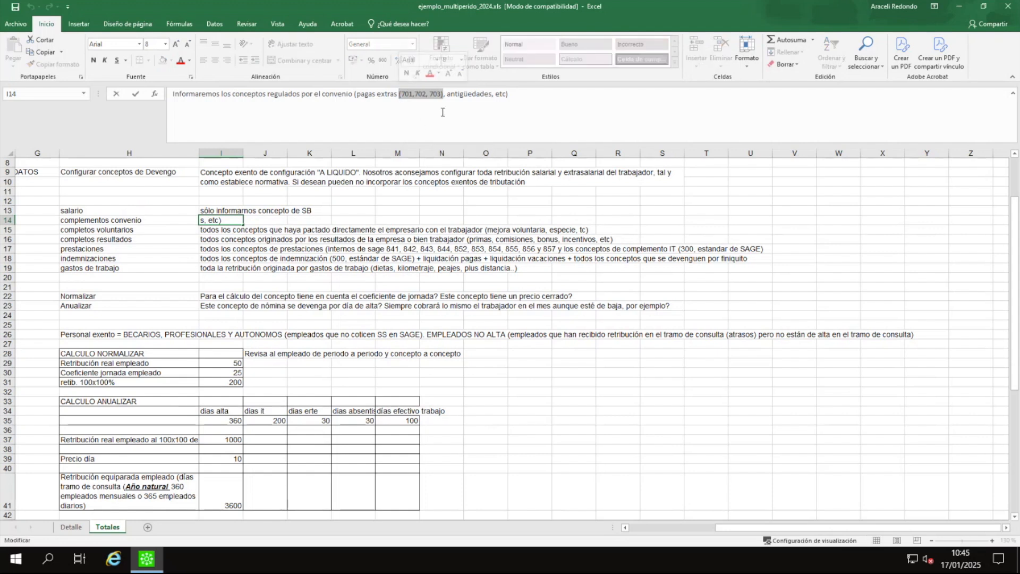
pyautogui.moveTo(447, 94); pyautogui.dragTo(492, 94)
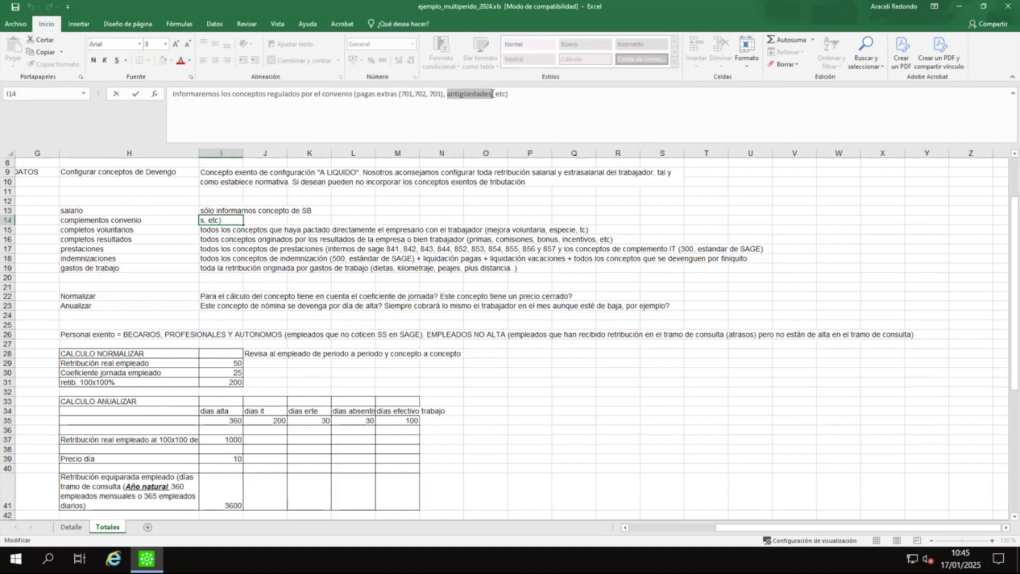
pyautogui.click(575, 111)
# Step: Examine the completos voluntarios definition, focusing on what is agreed directly with the worker and the especie example
pyautogui.click(158, 231)
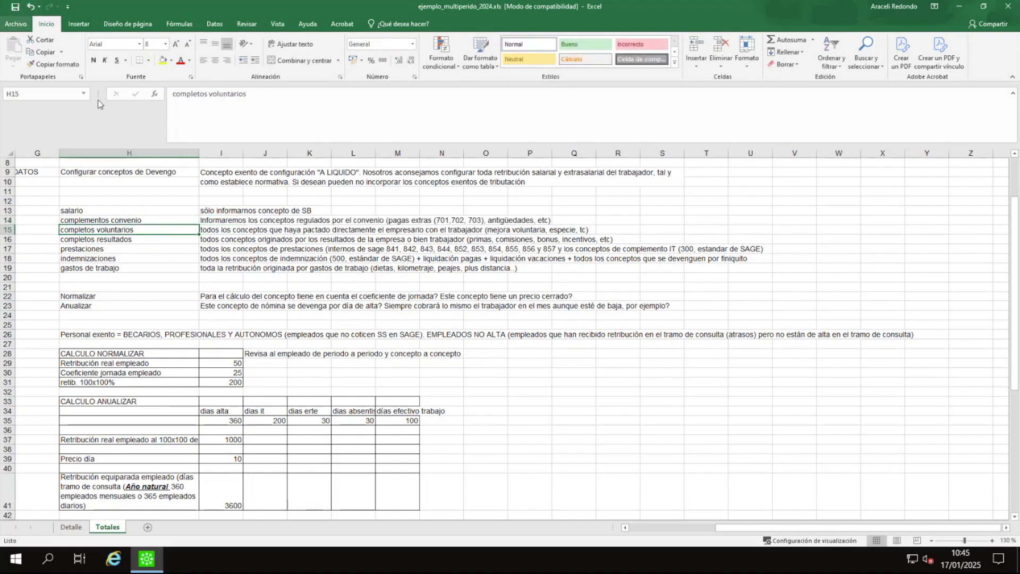
pyautogui.click(222, 229)
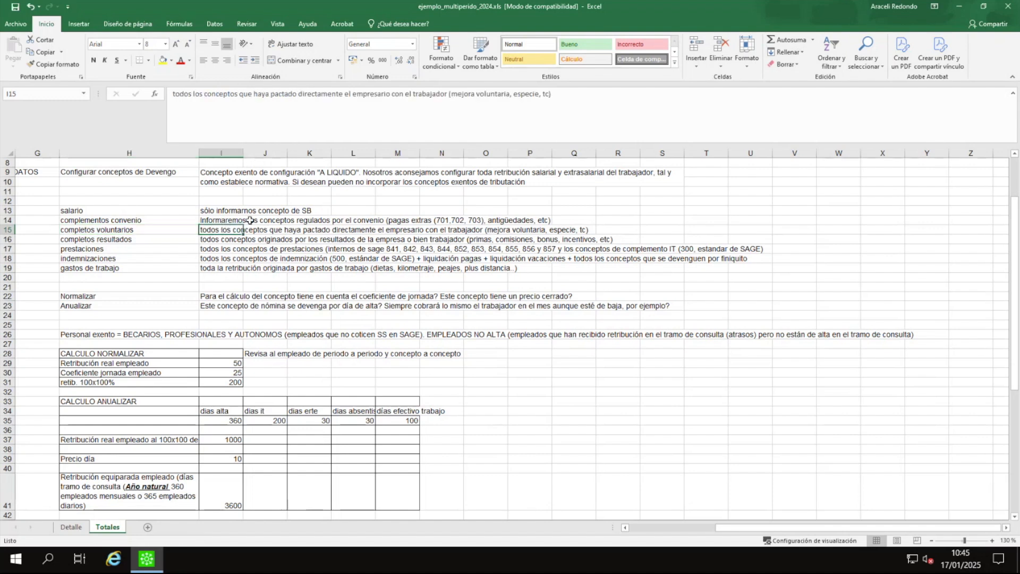
pyautogui.moveTo(239, 95); pyautogui.dragTo(321, 96)
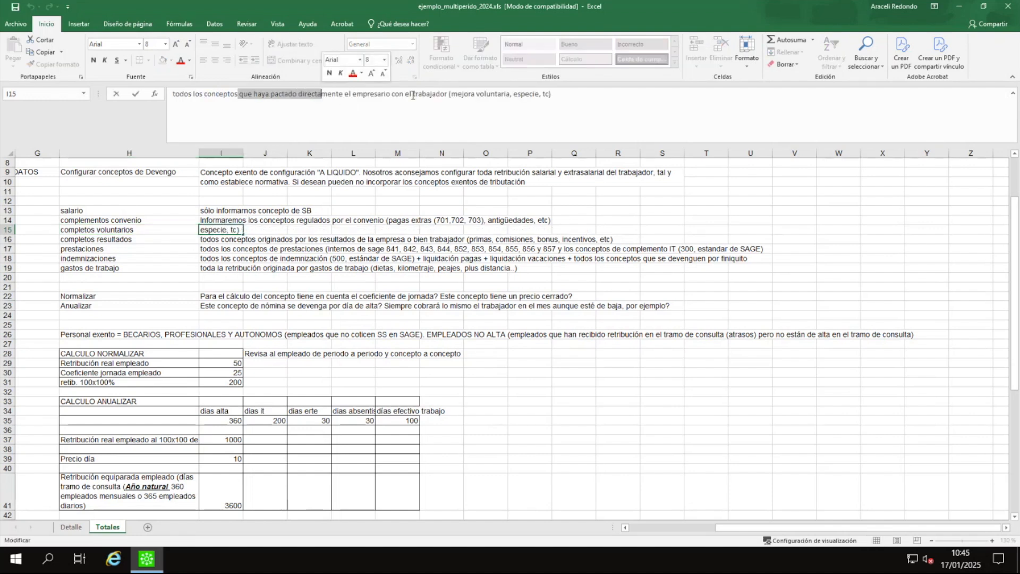
pyautogui.click(451, 95)
pyautogui.moveTo(476, 95); pyautogui.dragTo(537, 92)
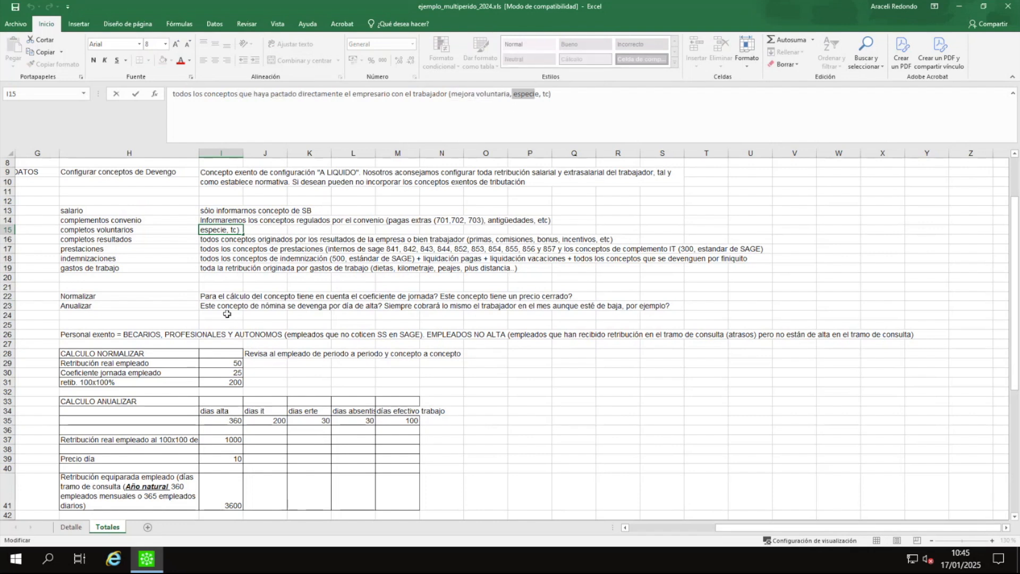
# Step: Compare complementos convenio with completos voluntarios, focusing on the rule for concepts agreed between employer and worker
pyautogui.click(169, 221)
pyautogui.moveTo(169, 221); pyautogui.dragTo(183, 230)
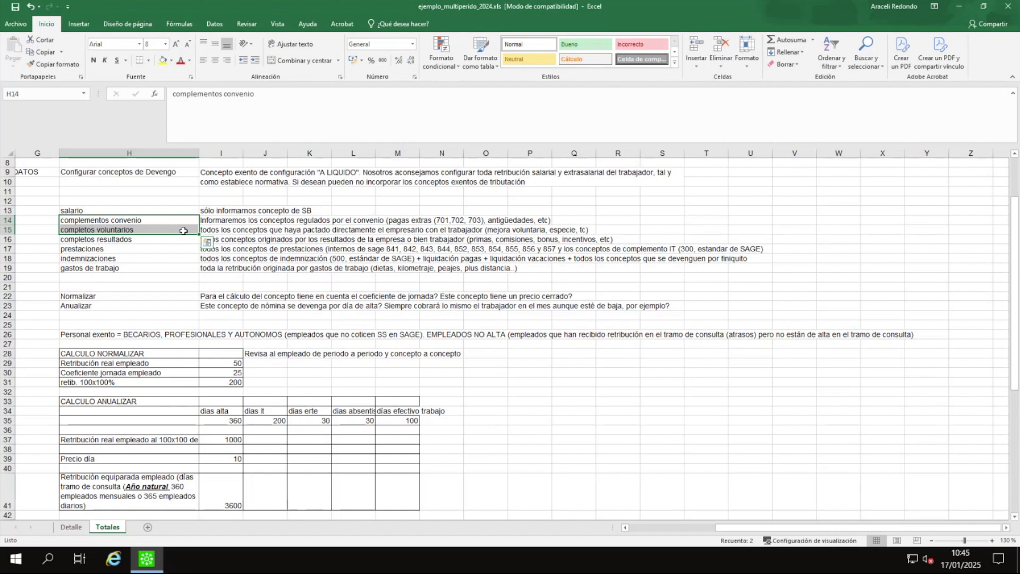
pyautogui.click(147, 220)
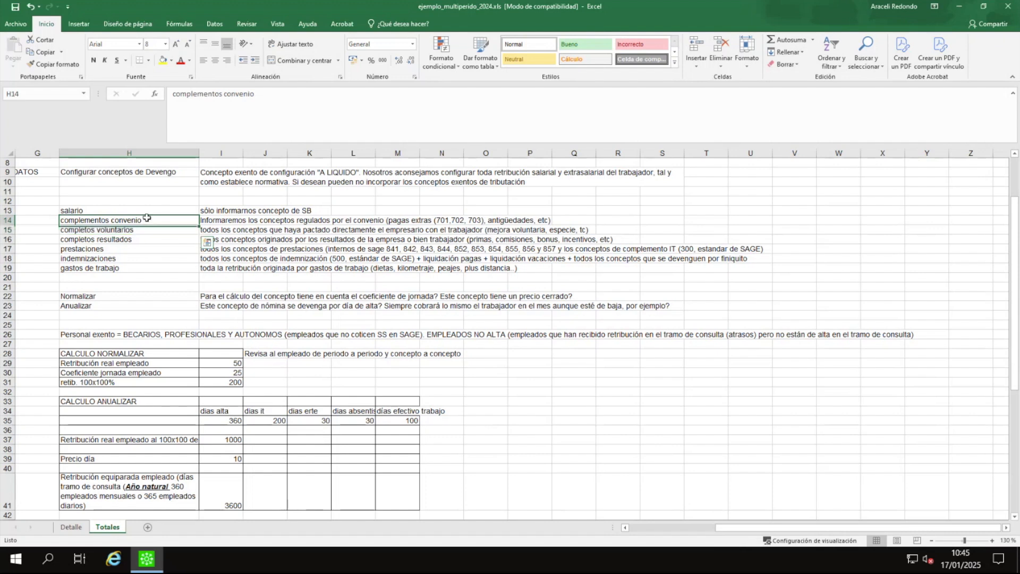
pyautogui.click(141, 231)
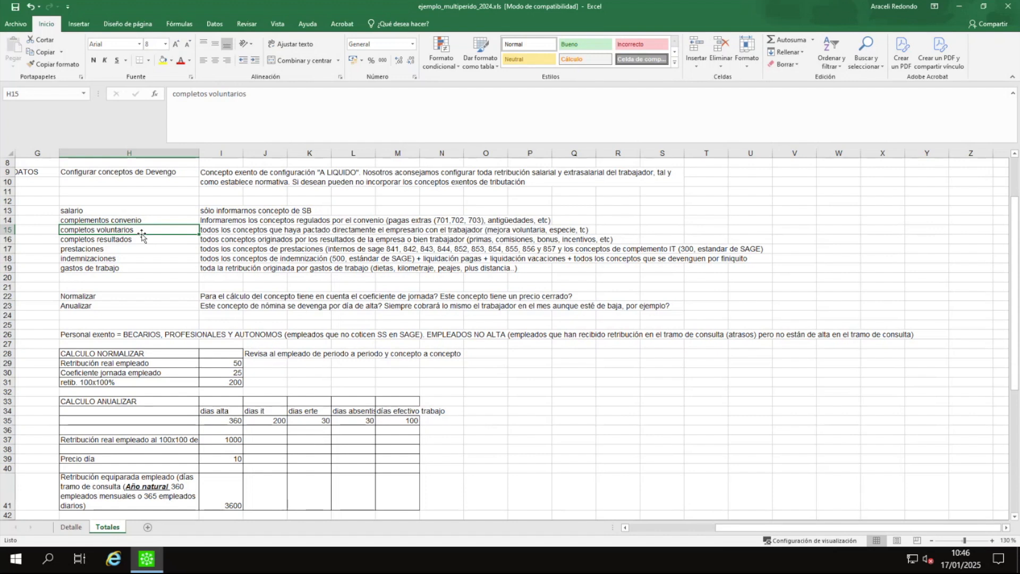
pyautogui.click(225, 236)
pyautogui.moveTo(374, 94); pyautogui.dragTo(149, 94)
pyautogui.moveTo(448, 94); pyautogui.dragTo(110, 124)
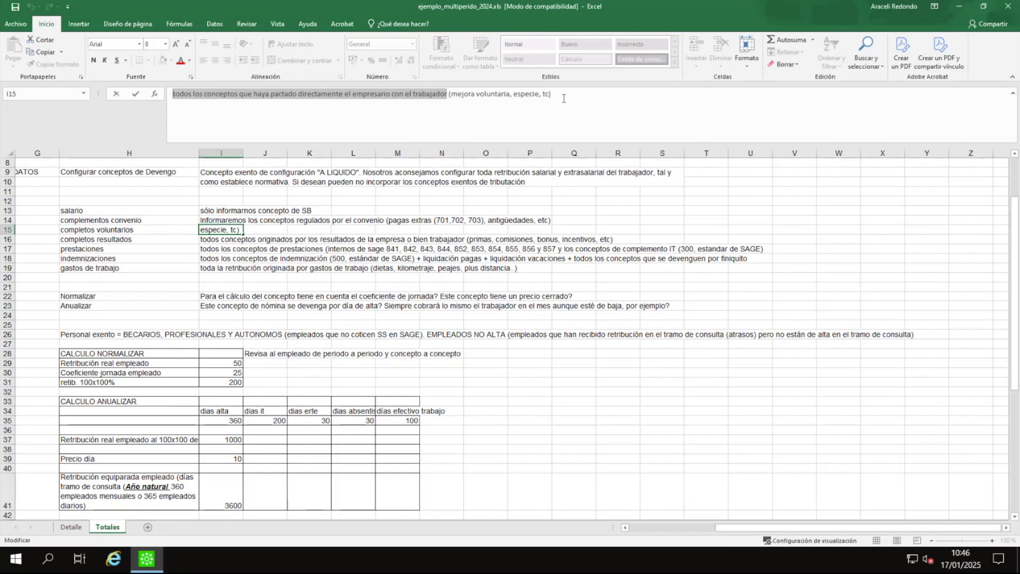
pyautogui.press('Return')
# Step: Examine the completos resultados definition, focusing on company or worker results and examples such as primas, comisiones, bonus and incentivos
pyautogui.press('Left')
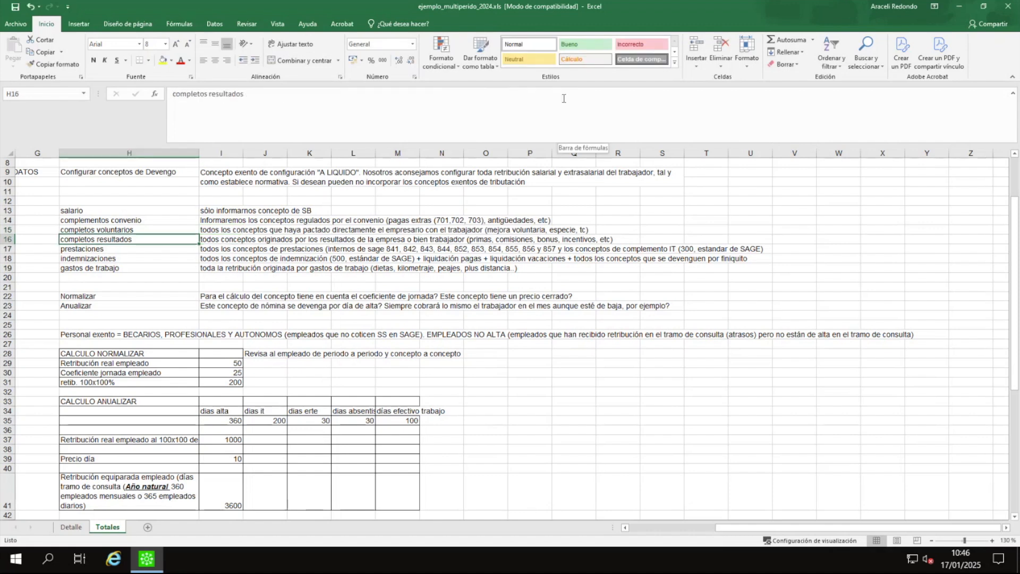
pyautogui.press('Right')
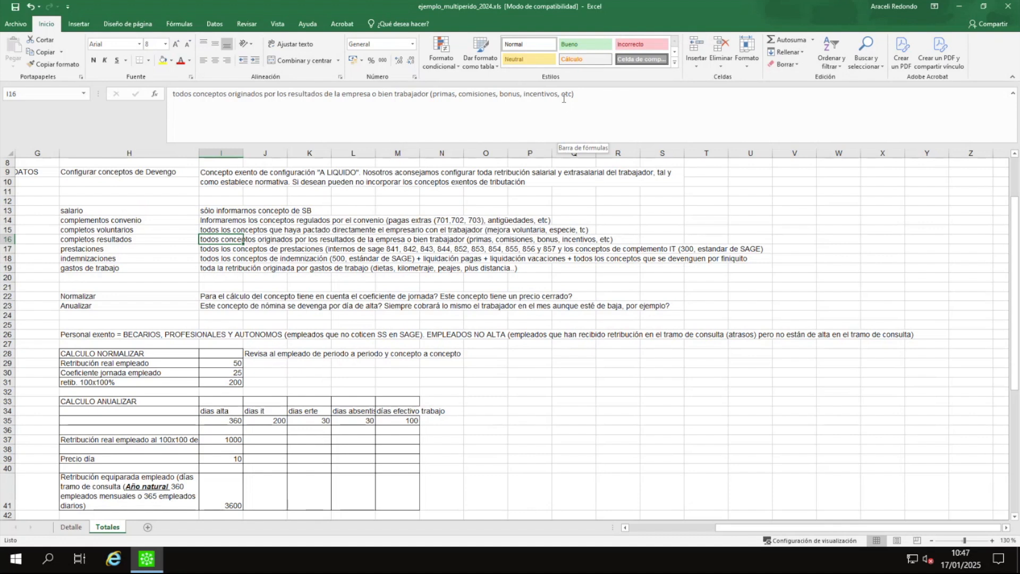
pyautogui.moveTo(423, 93); pyautogui.dragTo(277, 94)
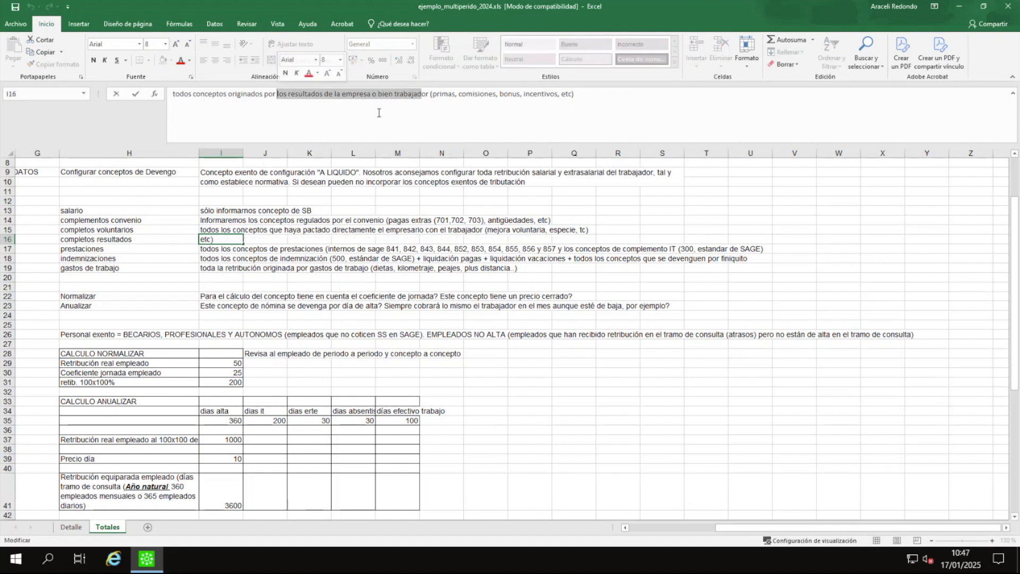
pyautogui.moveTo(441, 93); pyautogui.dragTo(526, 94)
pyautogui.click(647, 112)
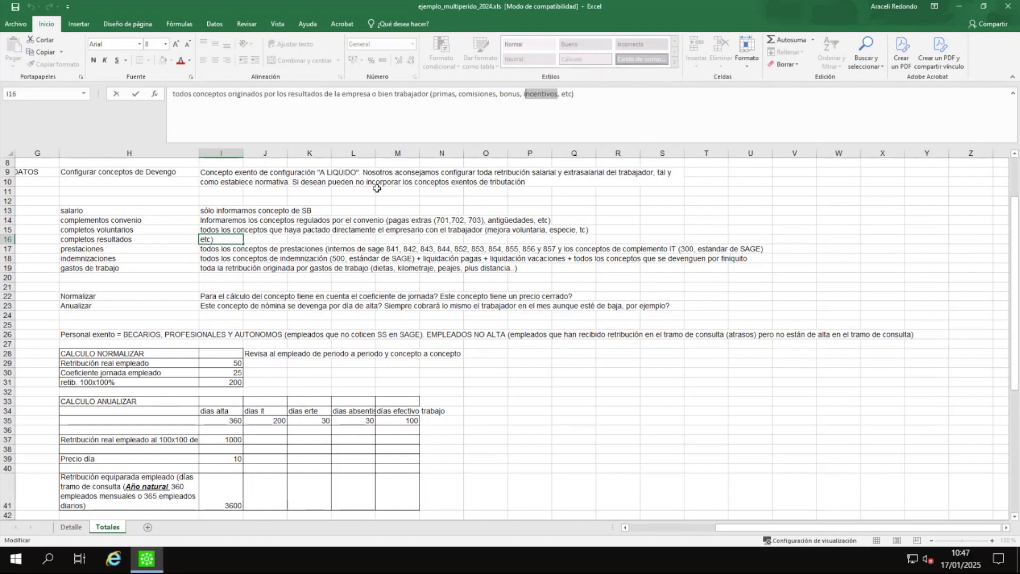
pyautogui.press('Return')
# Step: Compare the completos voluntarios row with the completos resultados row
pyautogui.press('Up')
pyautogui.press('Up')
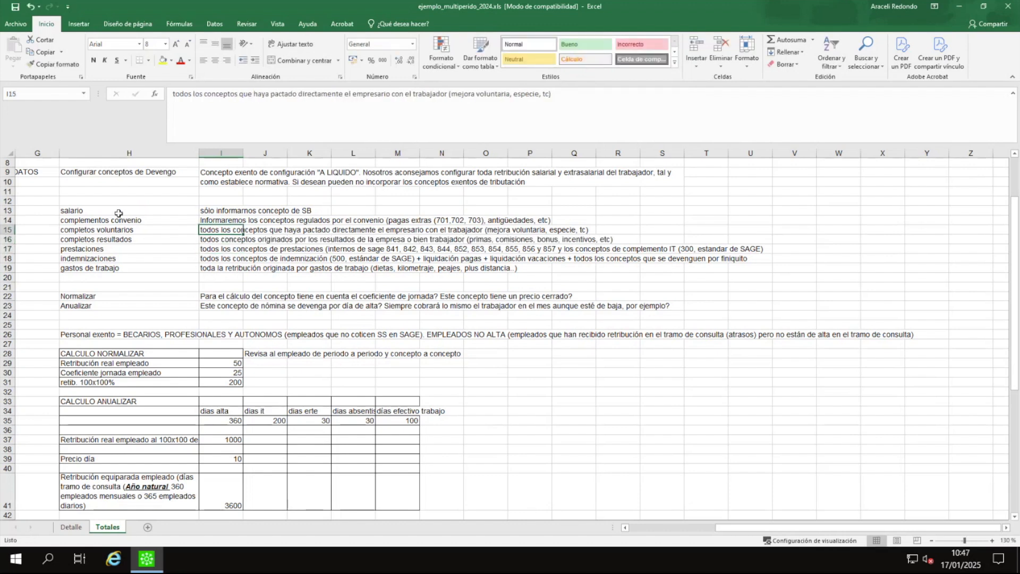
pyautogui.click(106, 230)
pyautogui.moveTo(189, 229); pyautogui.dragTo(264, 229)
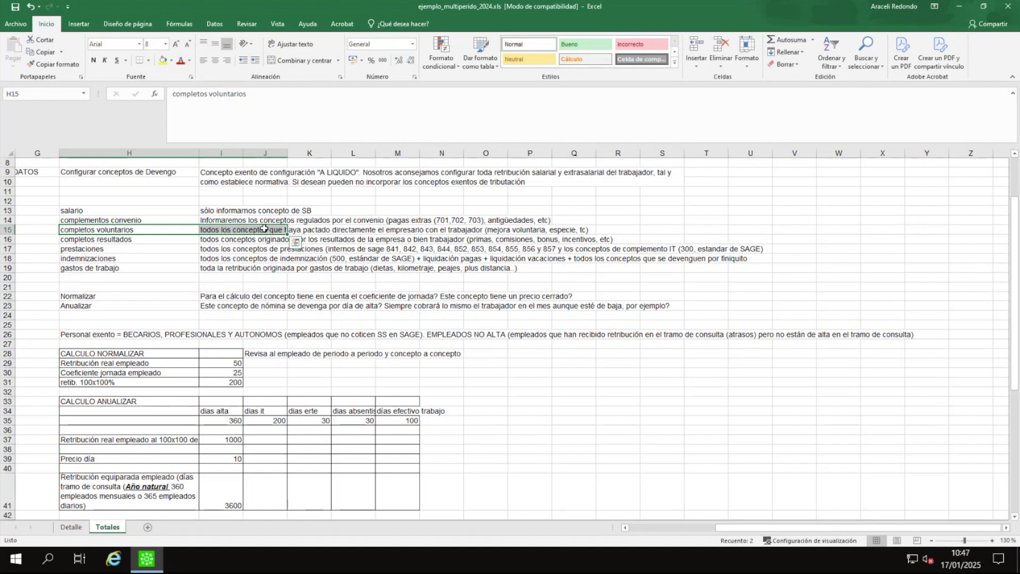
pyautogui.click(121, 231)
pyautogui.click(127, 239)
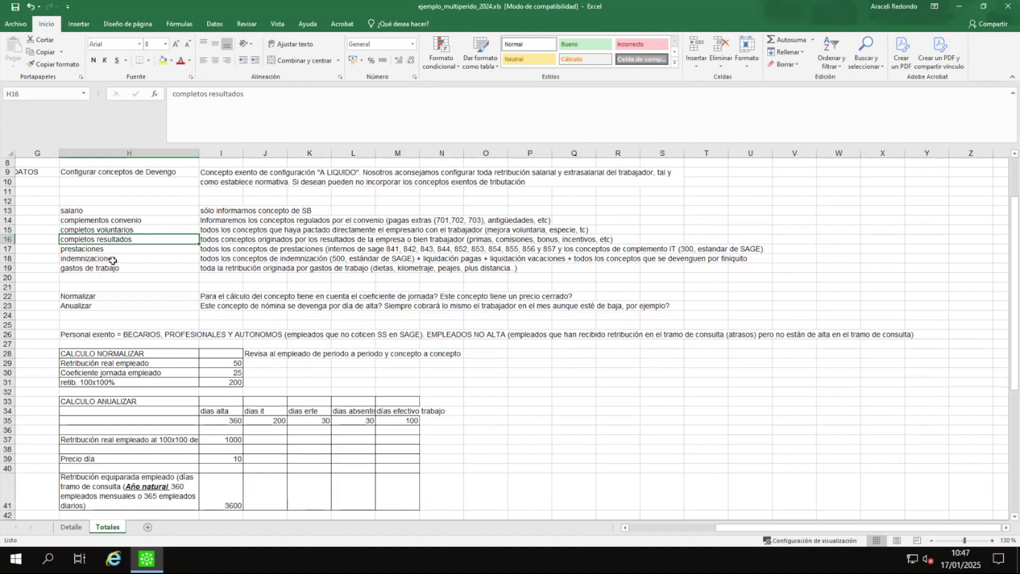
# Step: Examine the prestaciones definition in cell I17, covering the internal Sage concept codes and the complemento IT concept 300
pyautogui.click(106, 249)
pyautogui.moveTo(199, 249); pyautogui.dragTo(234, 250)
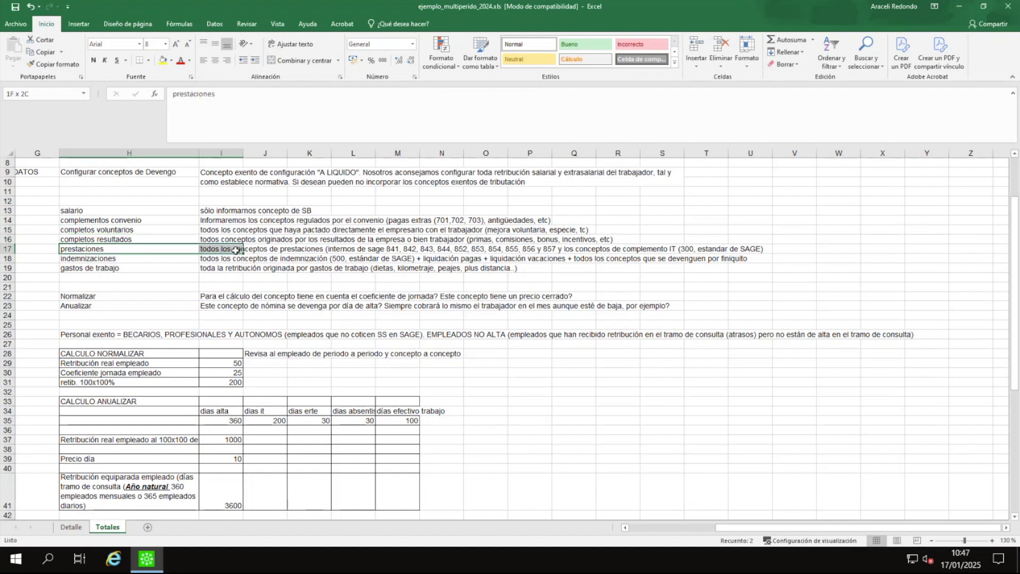
pyautogui.click(215, 249)
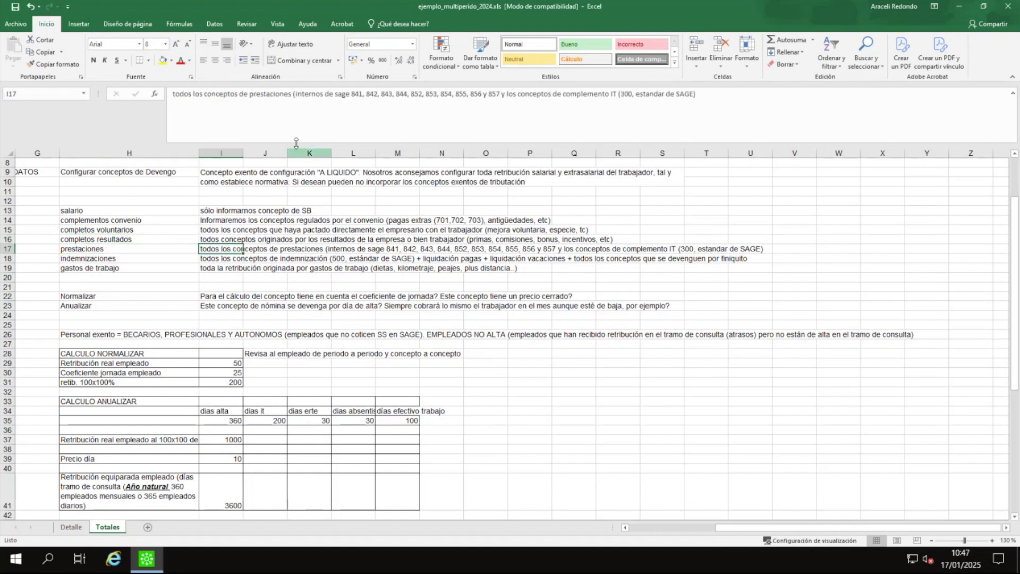
pyautogui.moveTo(248, 94); pyautogui.dragTo(289, 91)
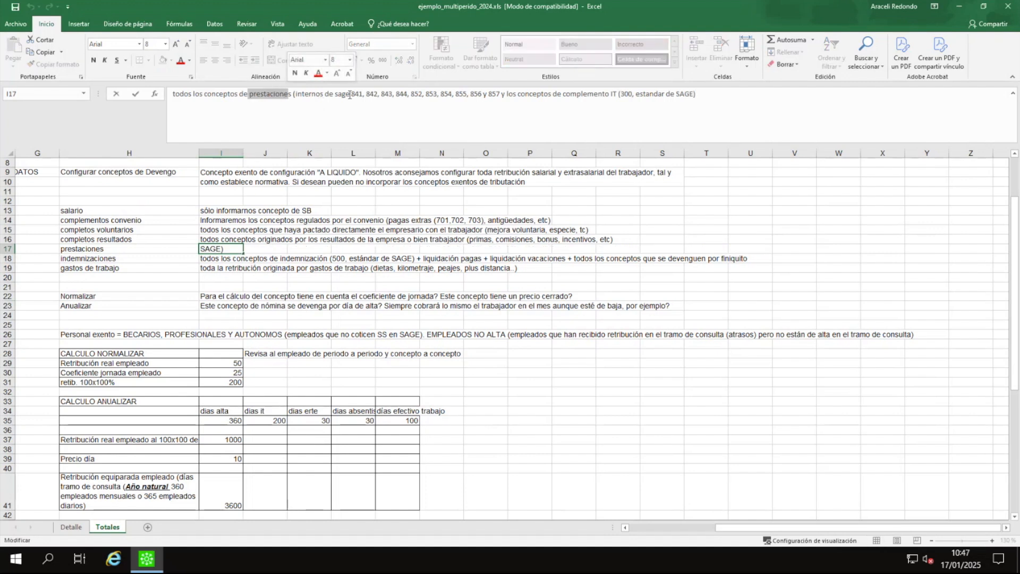
pyautogui.moveTo(350, 93); pyautogui.dragTo(408, 94)
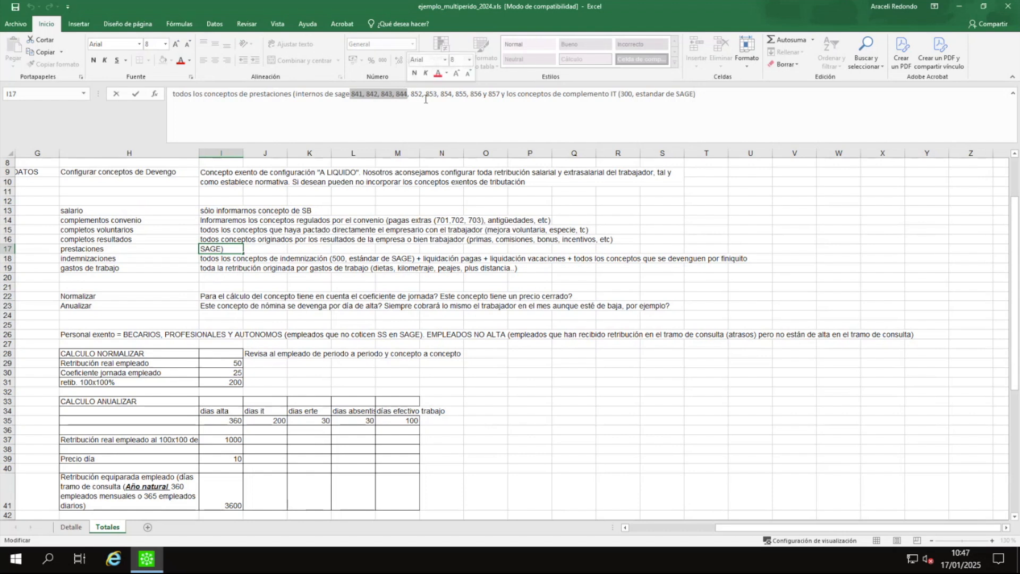
pyautogui.moveTo(411, 94); pyautogui.dragTo(496, 90)
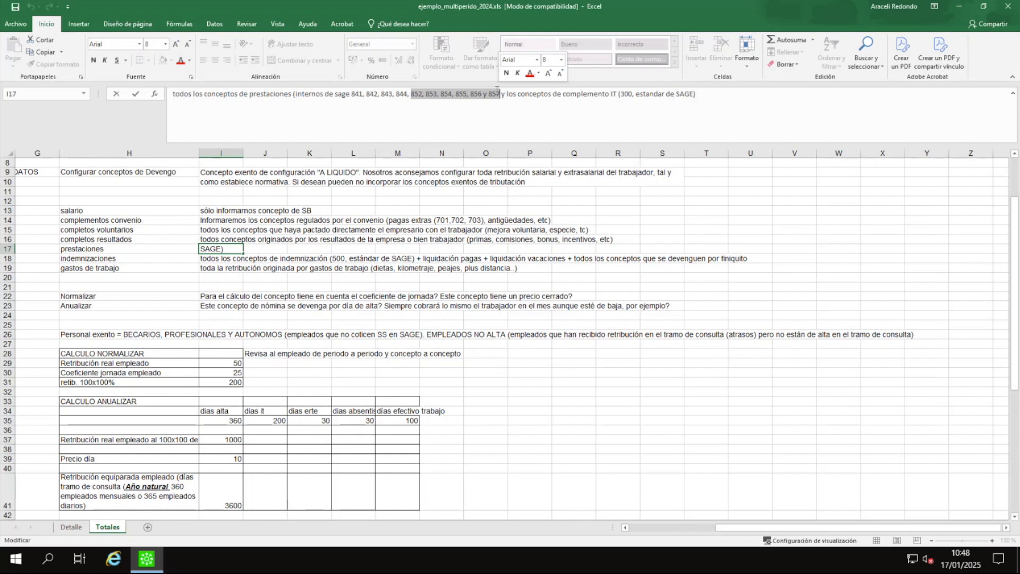
pyautogui.press('Return')
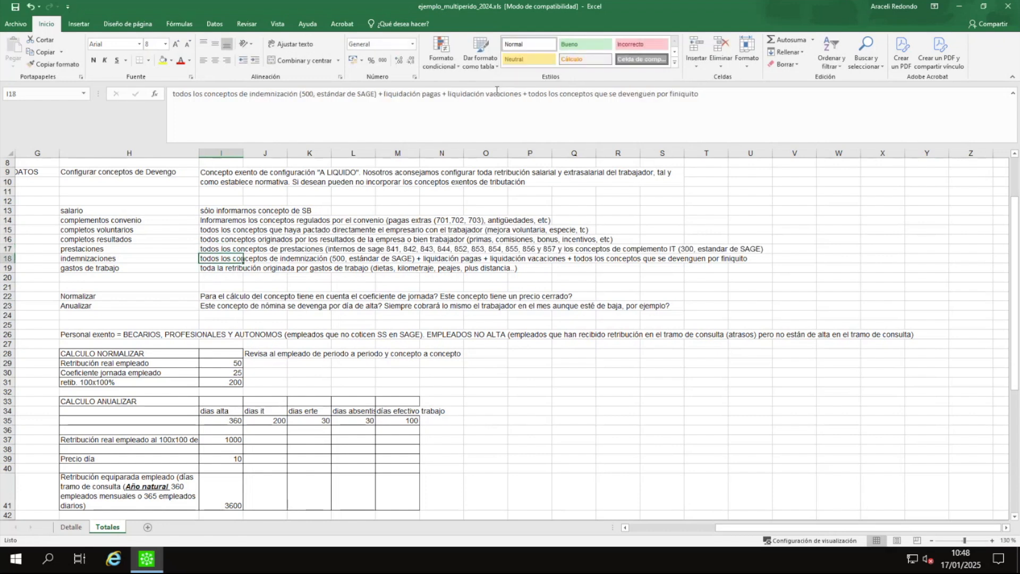
pyautogui.click(217, 250)
pyautogui.moveTo(518, 94); pyautogui.dragTo(681, 93)
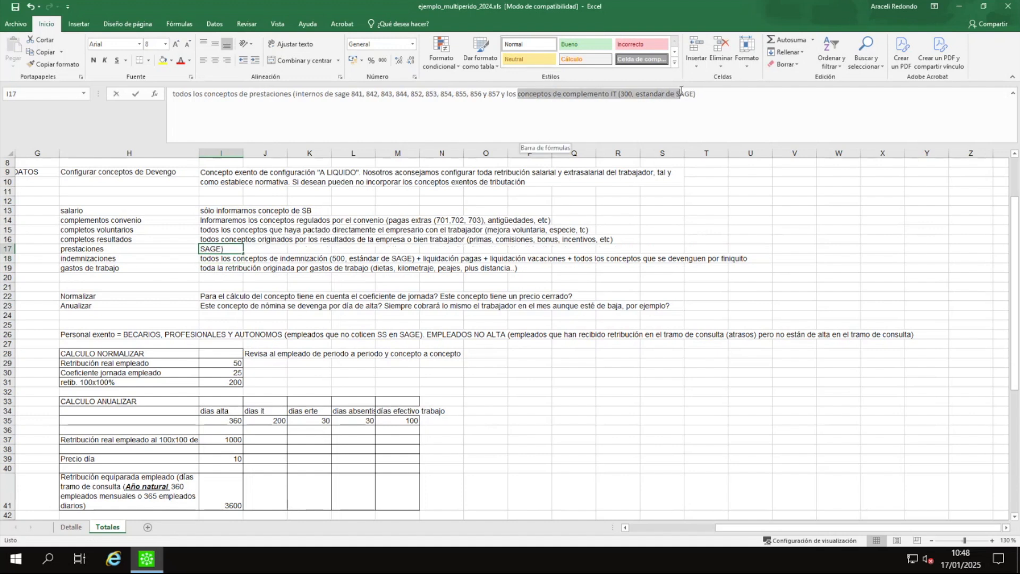
pyautogui.moveTo(710, 98); pyautogui.dragTo(619, 99)
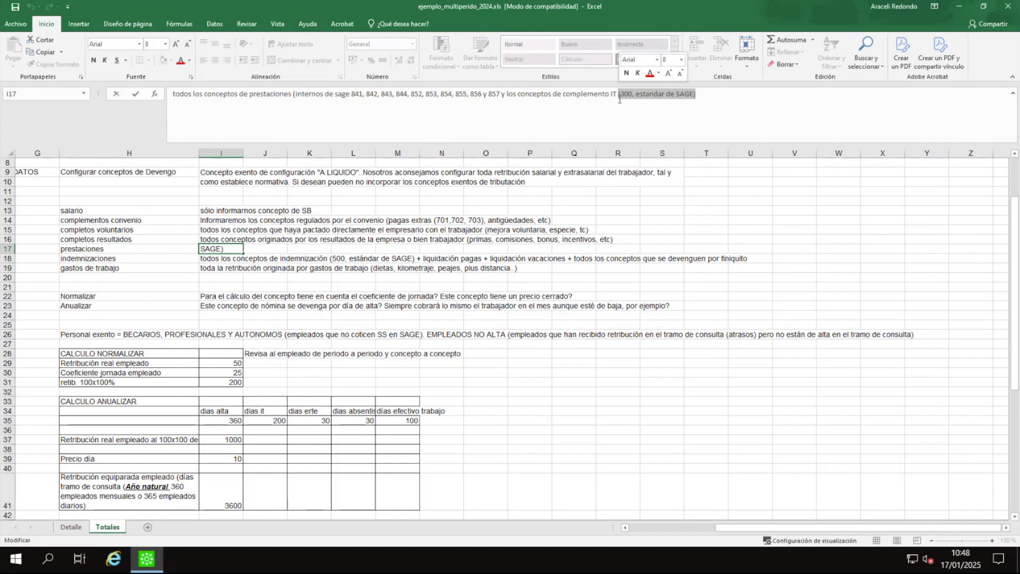
# Step: Examine the indemnizaciones definition in cell I18, focusing on the standard Sage concept 500
pyautogui.click(147, 257)
pyautogui.click(222, 258)
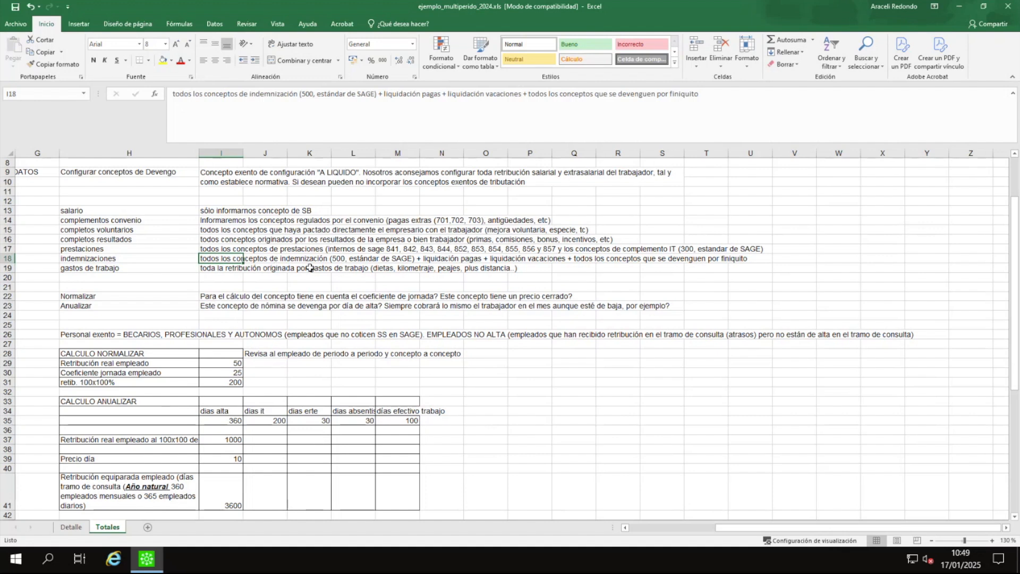
pyautogui.click(318, 93)
pyautogui.moveTo(319, 93); pyautogui.dragTo(298, 94)
pyautogui.moveTo(377, 94); pyautogui.dragTo(291, 96)
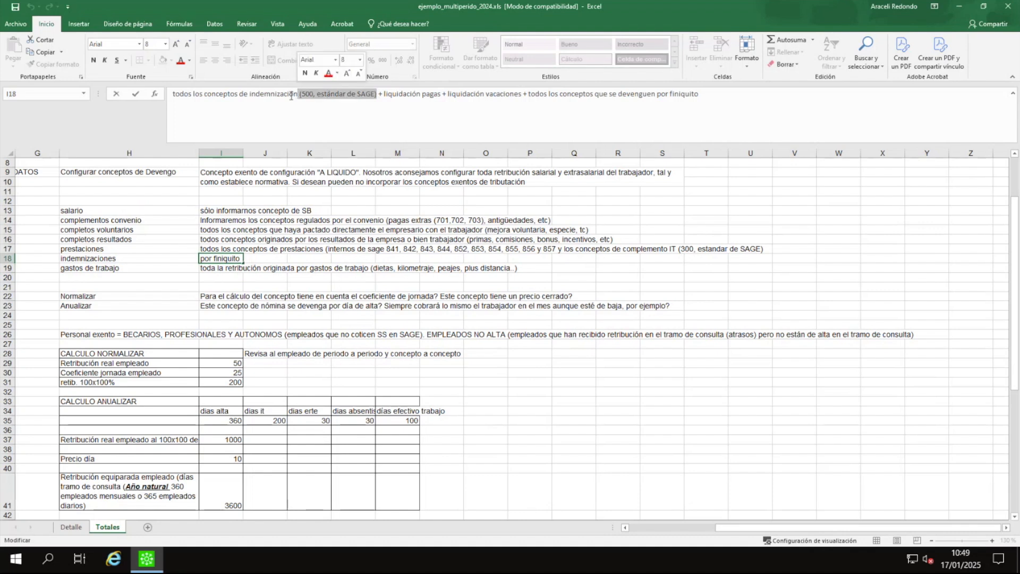
# Step: Insert the concept codes "(726, 727, 728,..)" after "liquidación pagas" in the indemnizaciones definition
pyautogui.click(382, 94)
pyautogui.moveTo(383, 94); pyautogui.dragTo(443, 94)
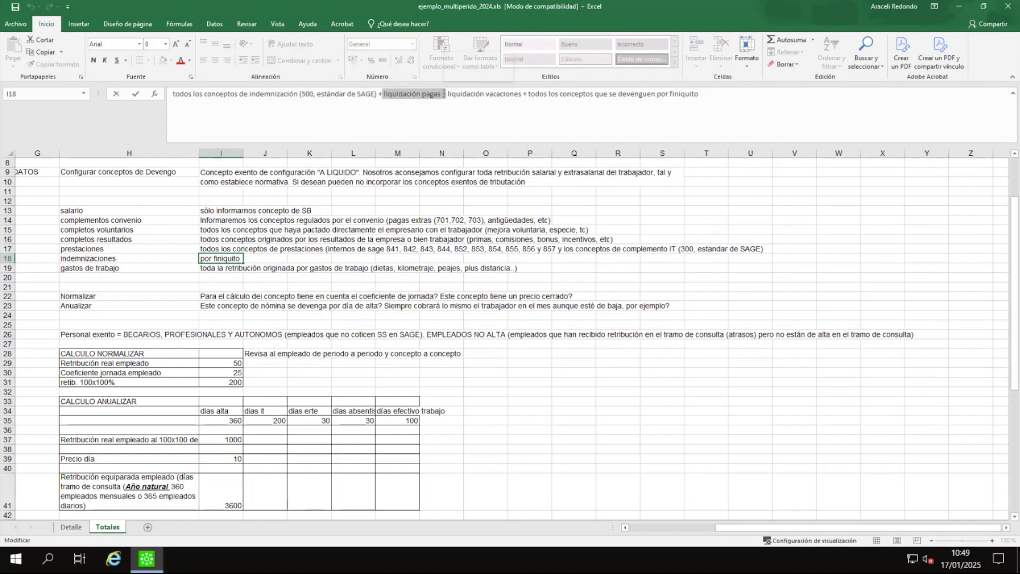
pyautogui.click(443, 94)
pyautogui.write('(726,')
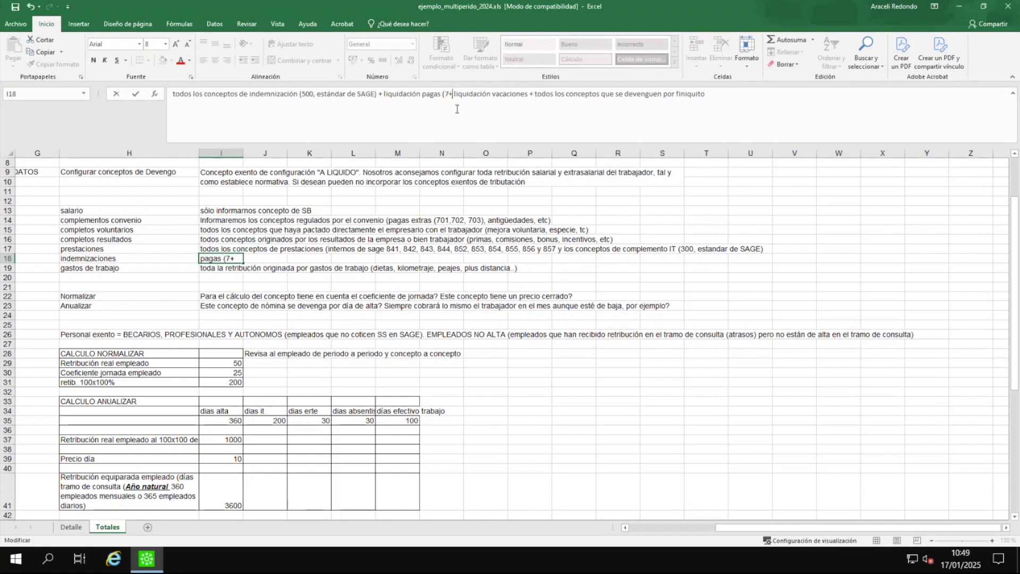
pyautogui.write(' 727, 72')
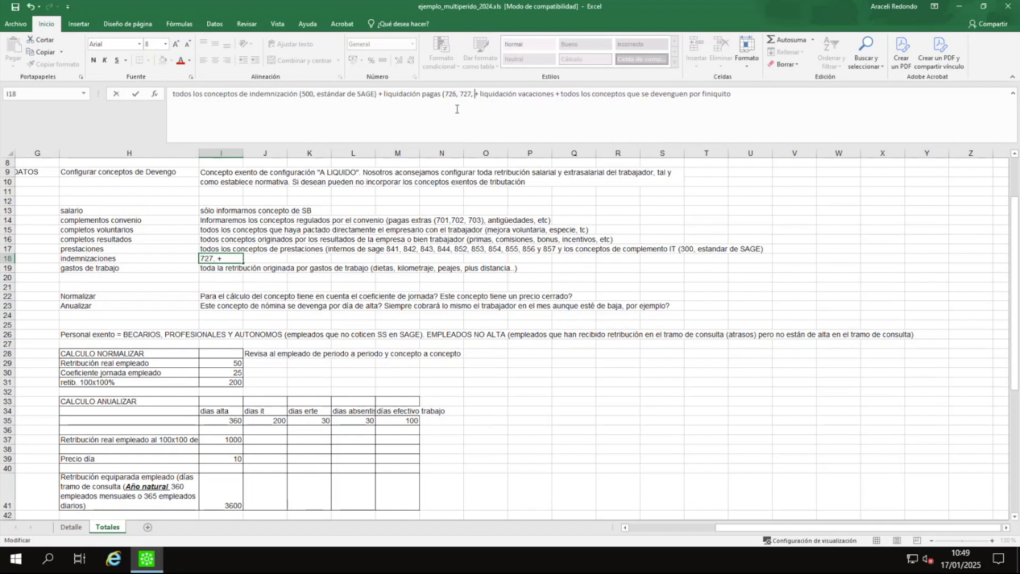
pyautogui.write('8,..)')
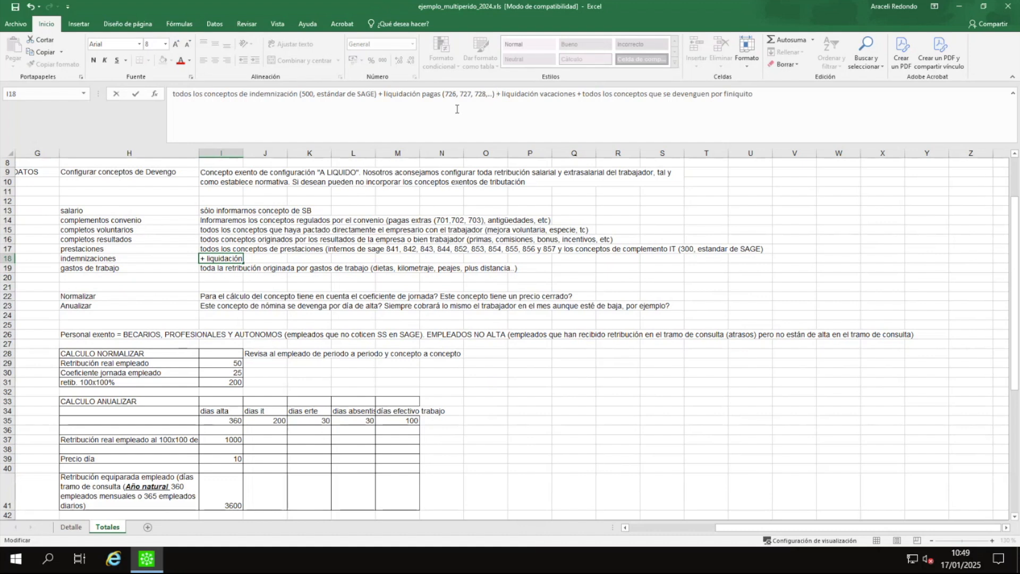
# Step: Insert the concept code "(751)" after "liquidación vacaciones" in the indemnizaciones definition and commit the cell
pyautogui.click(579, 94)
pyautogui.write('(751)')
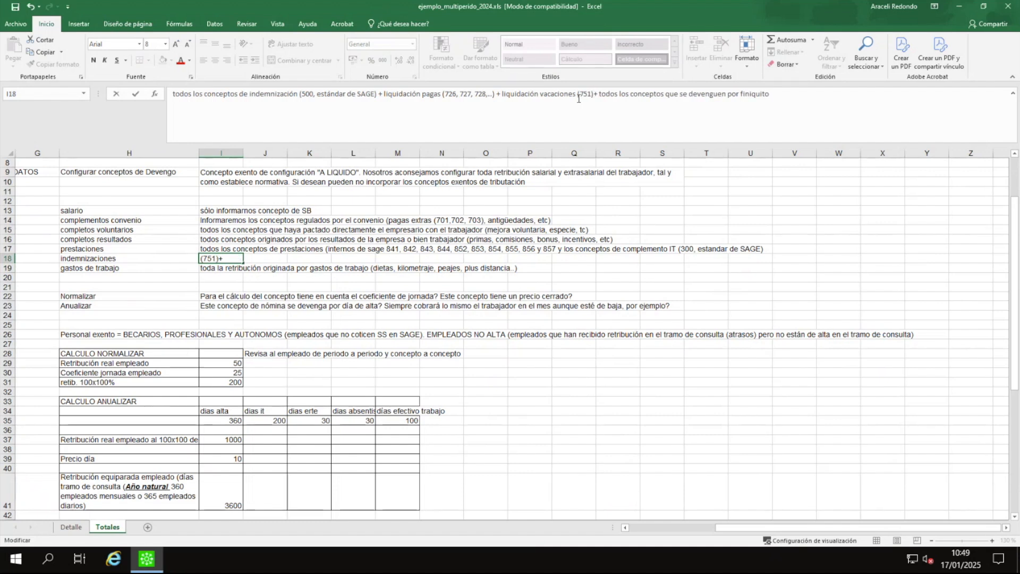
pyautogui.moveTo(645, 94); pyautogui.dragTo(840, 97)
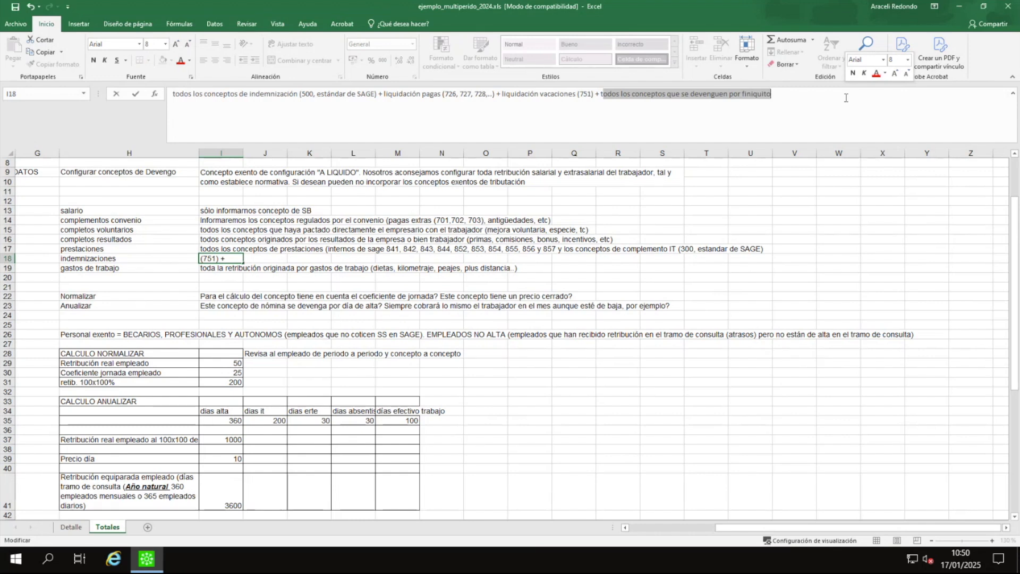
pyautogui.press('Return')
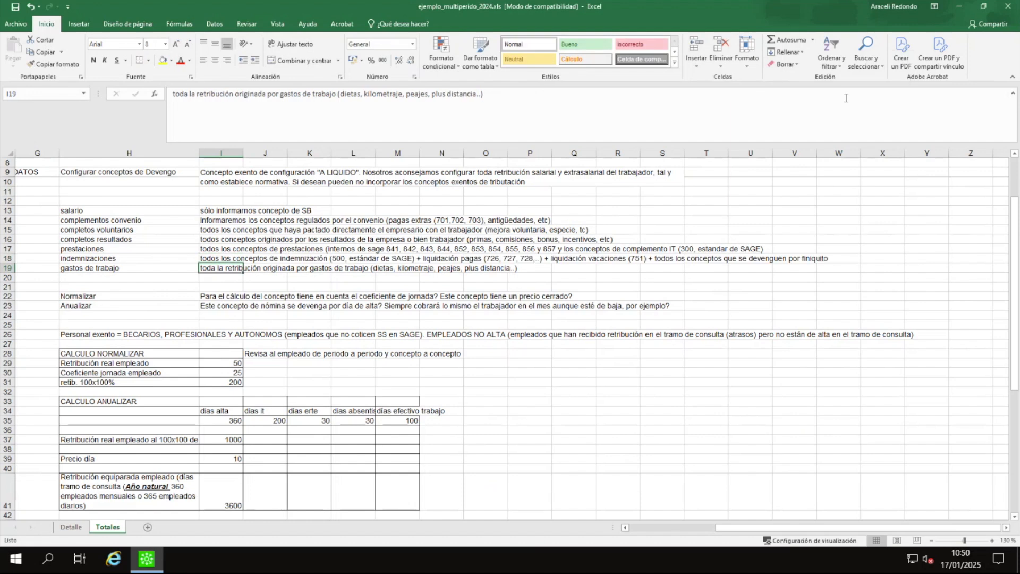
# Step: Examine the gastos de trabajo definition in cell I19, covering dietas, kilometraje, peajes and plus distancia
pyautogui.click(106, 271)
pyautogui.click(220, 267)
pyautogui.moveTo(338, 94); pyautogui.dragTo(360, 98)
pyautogui.moveTo(425, 96); pyautogui.dragTo(398, 96)
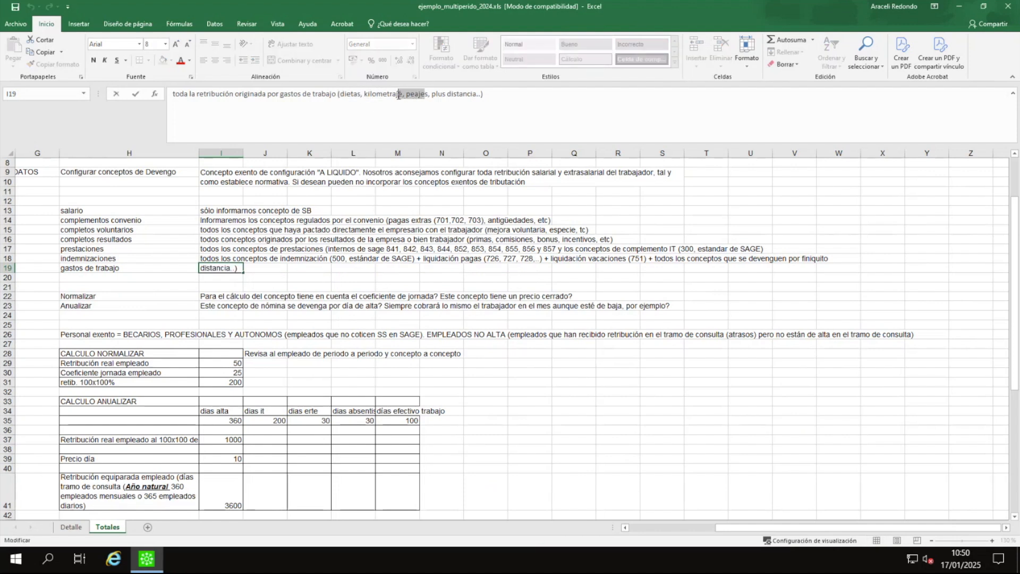
pyautogui.moveTo(498, 95); pyautogui.dragTo(422, 99)
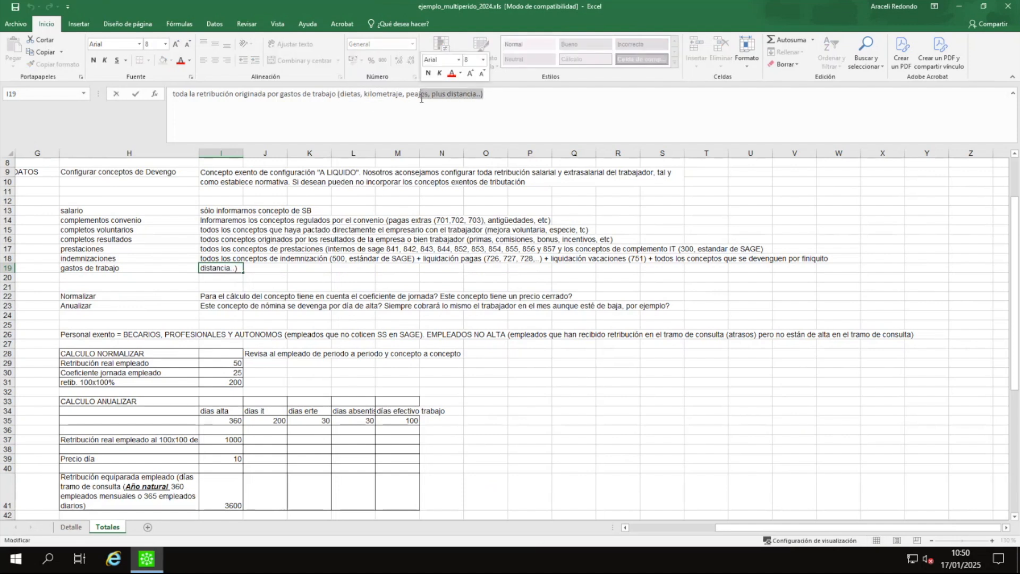
pyautogui.press('Return')
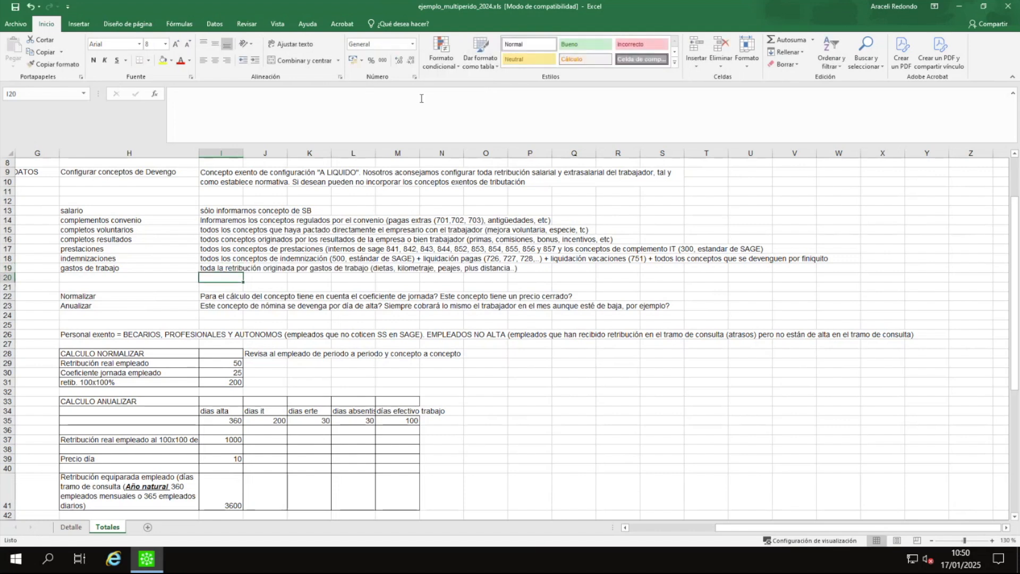
# Step: Review the register column categories against the payroll concept list and its Normalizar, Anualizar and Columna values
pyautogui.moveTo(102, 210); pyautogui.dragTo(95, 267)
pyautogui.moveTo(728, 528); pyautogui.dragTo(613, 528)
pyautogui.moveTo(38, 191); pyautogui.dragTo(36, 446)
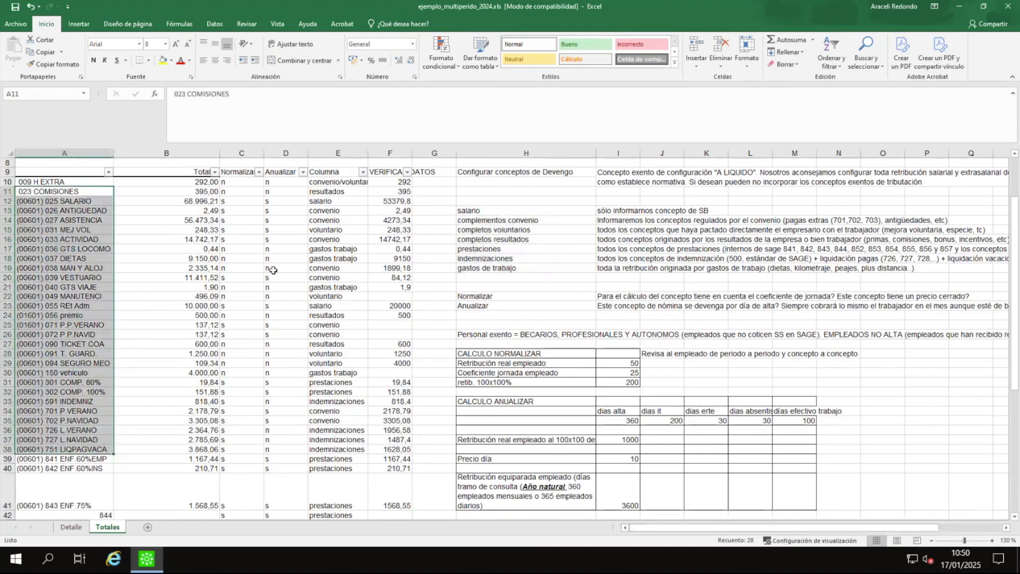
pyautogui.moveTo(239, 170); pyautogui.dragTo(282, 279)
pyautogui.moveTo(343, 173); pyautogui.dragTo(338, 344)
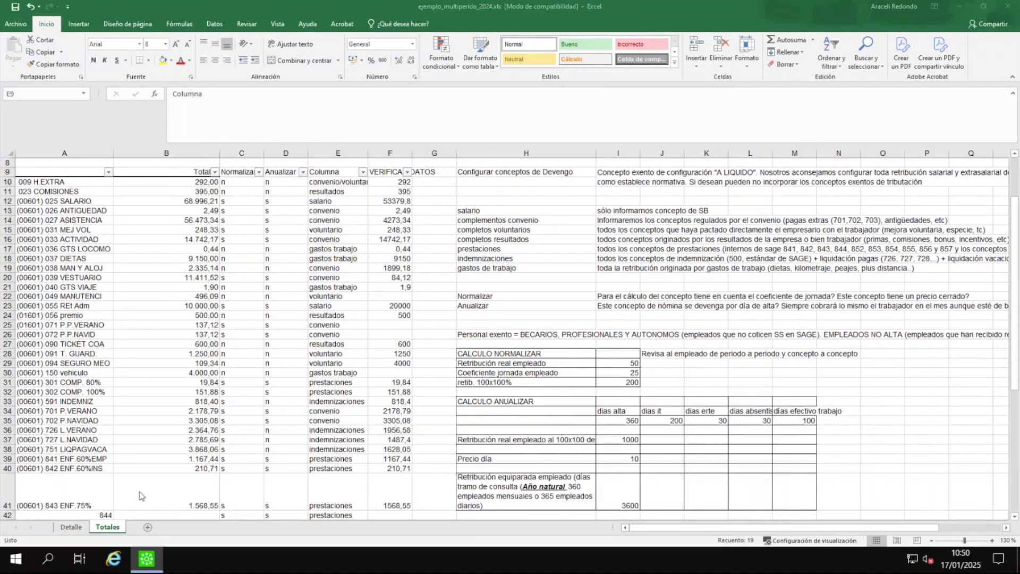
pyautogui.click(285, 171)
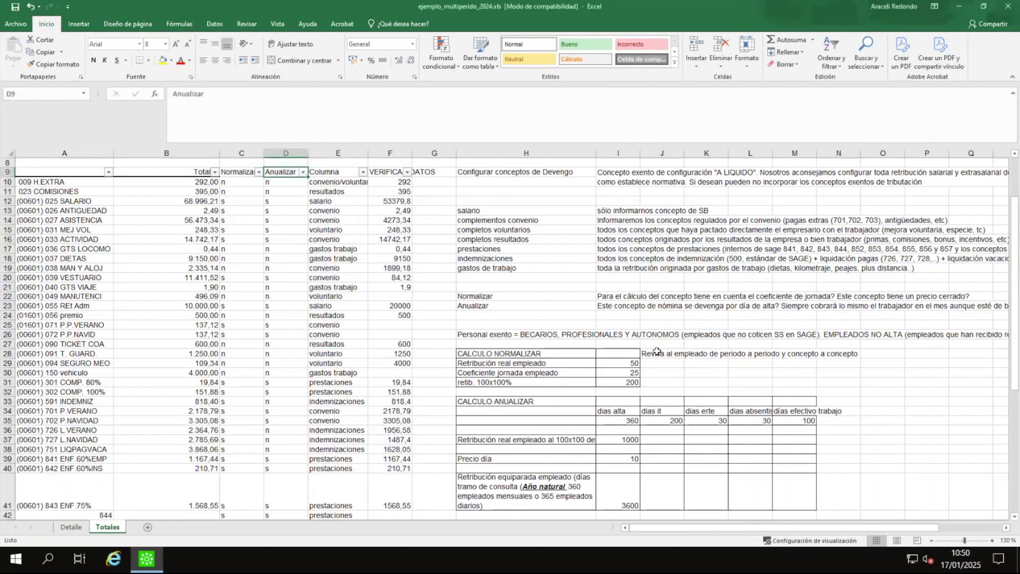
pyautogui.hscroll(2, 656, 351)
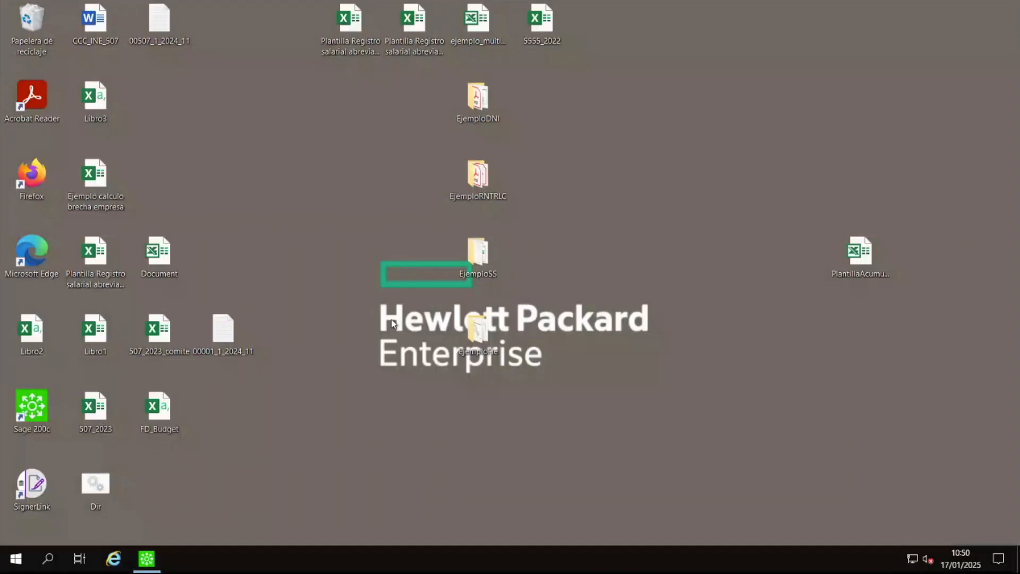
# Step: Switch to Sage 200 and start a Relación Conceptos x Columnas record for company 1, convenio 0 and column Salario
pyautogui.click(152, 561)
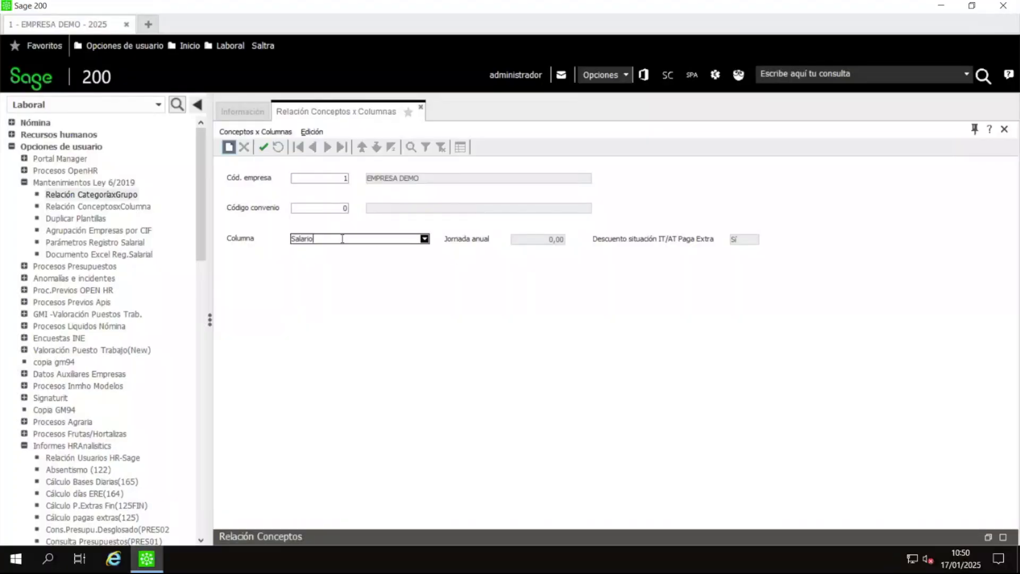
pyautogui.click(265, 147)
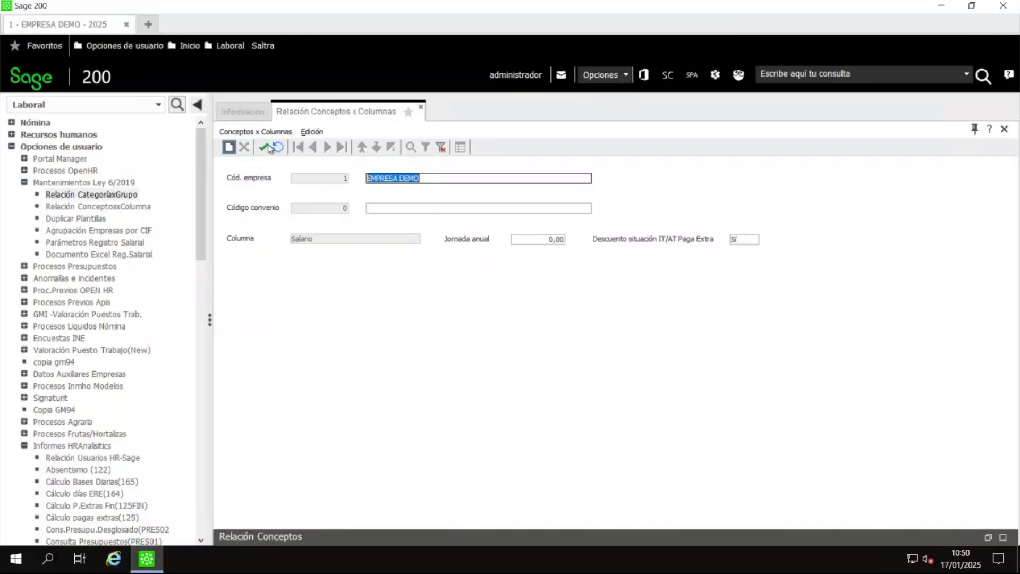
pyautogui.click(544, 241)
pyautogui.click(753, 239)
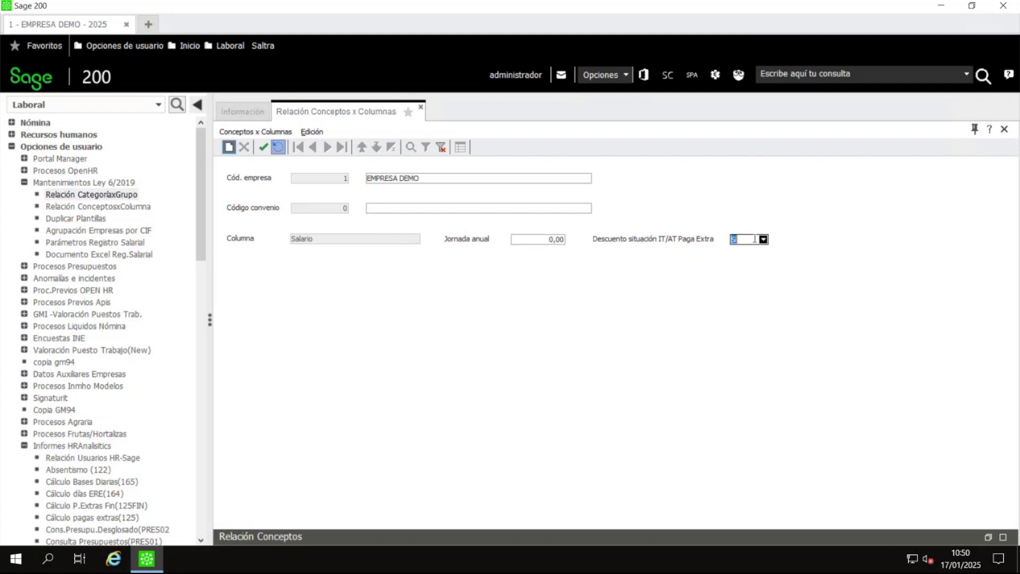
pyautogui.click(523, 240)
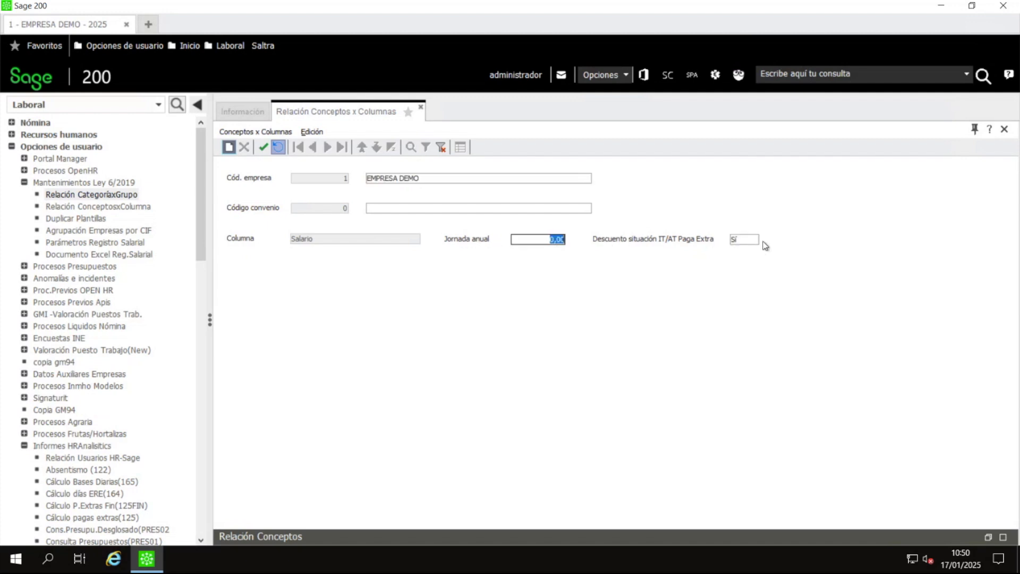
# Step: Set Jornada anual to 1800 and Descuento situación IT/AT Paga Extra to No, and save the Salario record
pyautogui.click(549, 240)
pyautogui.doubleClick(549, 240)
pyautogui.write('1800')
pyautogui.click(736, 237)
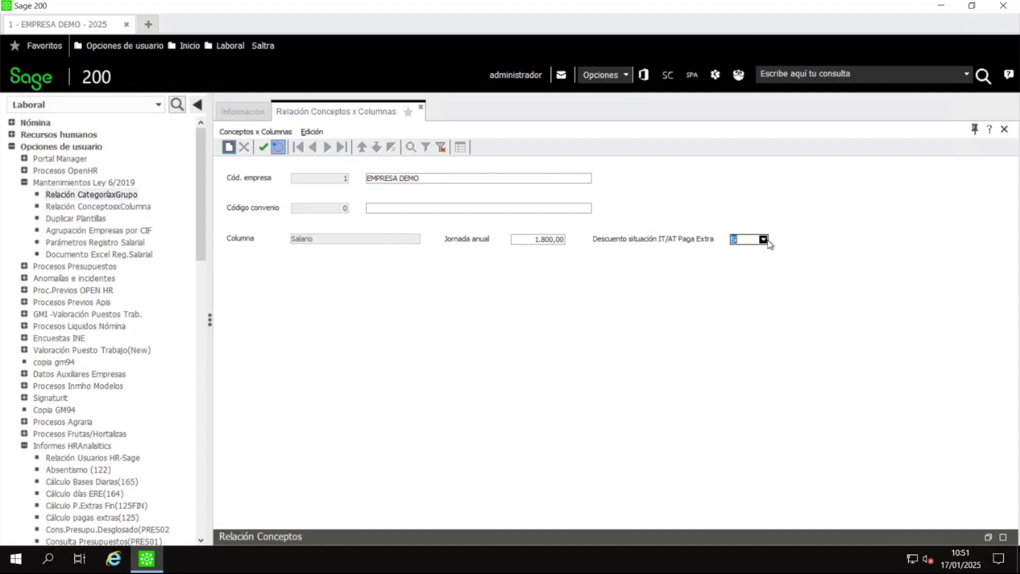
pyautogui.click(765, 240)
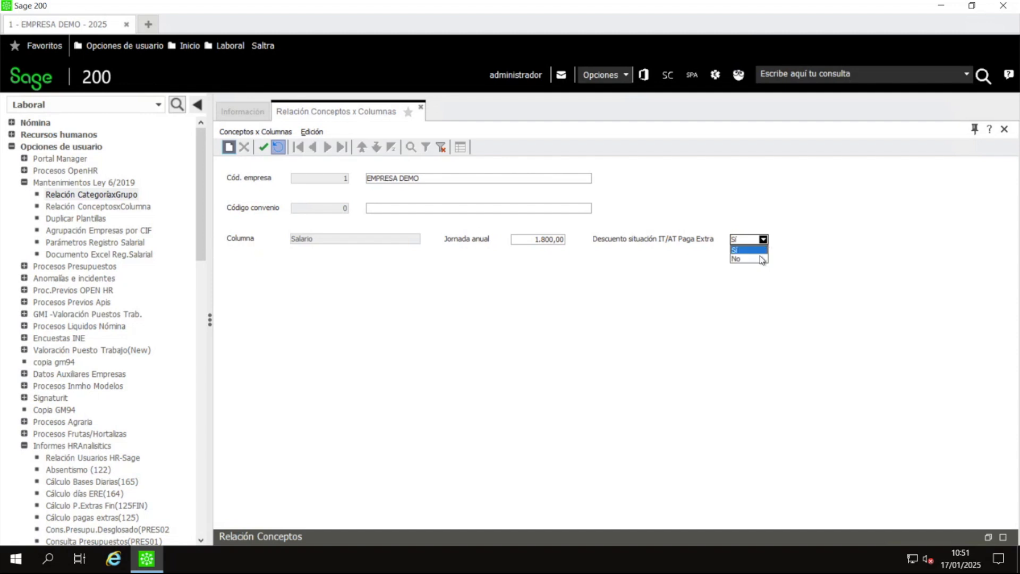
pyautogui.click(761, 258)
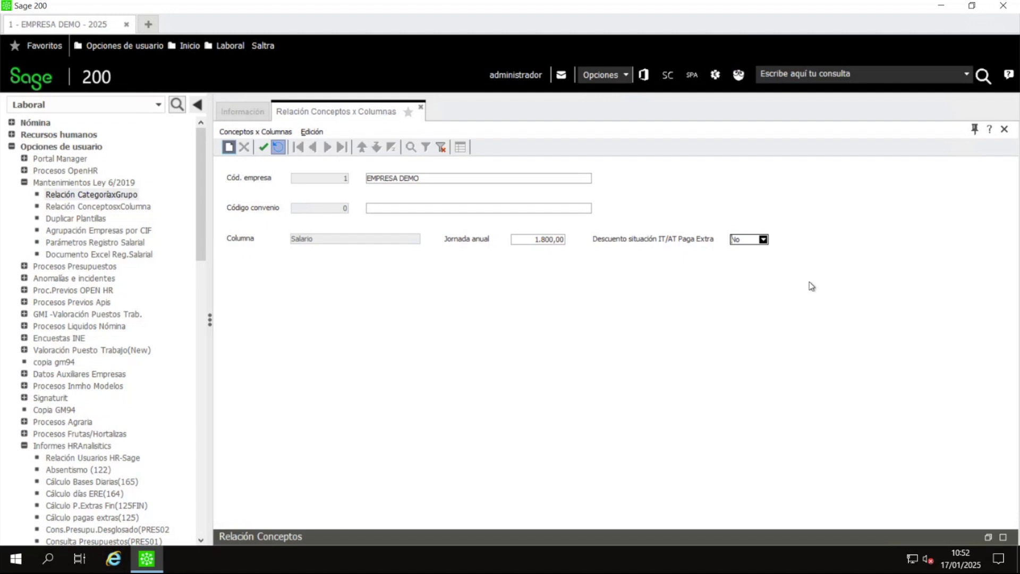
pyautogui.click(265, 148)
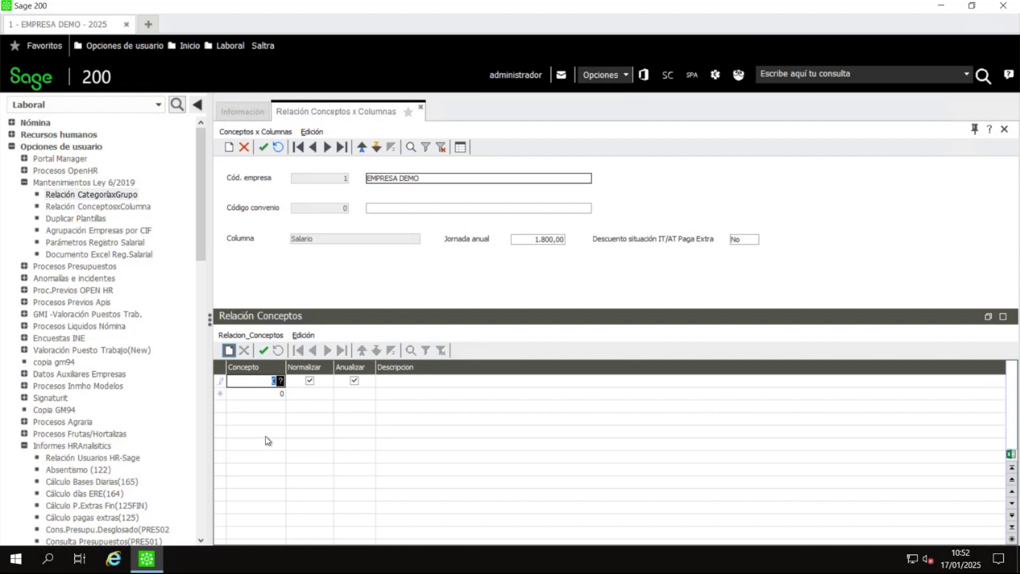
# Step: Try to pick a concept for the Salario record from the reference list, and discard the new concept row
pyautogui.click(281, 381)
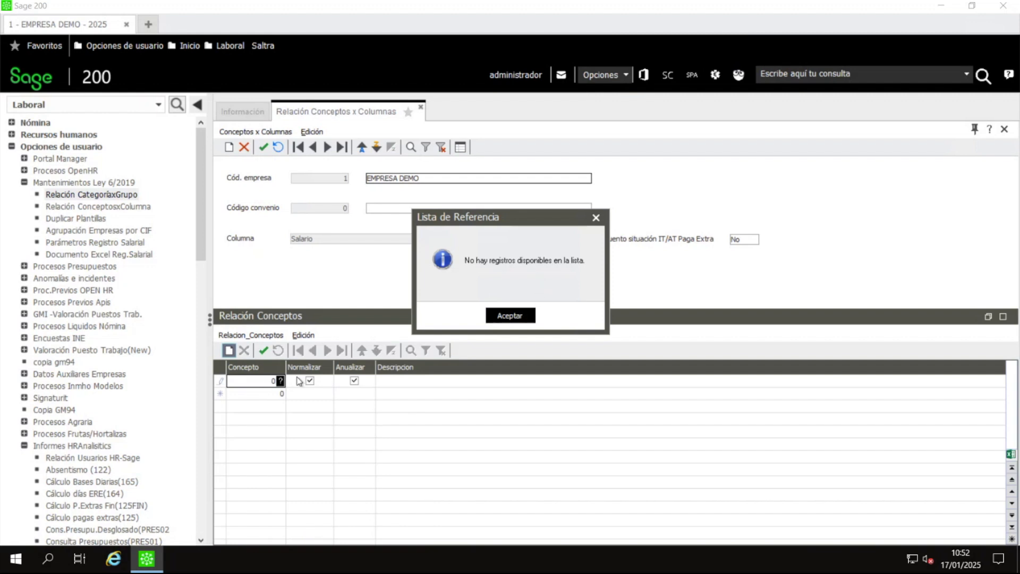
pyautogui.click(519, 316)
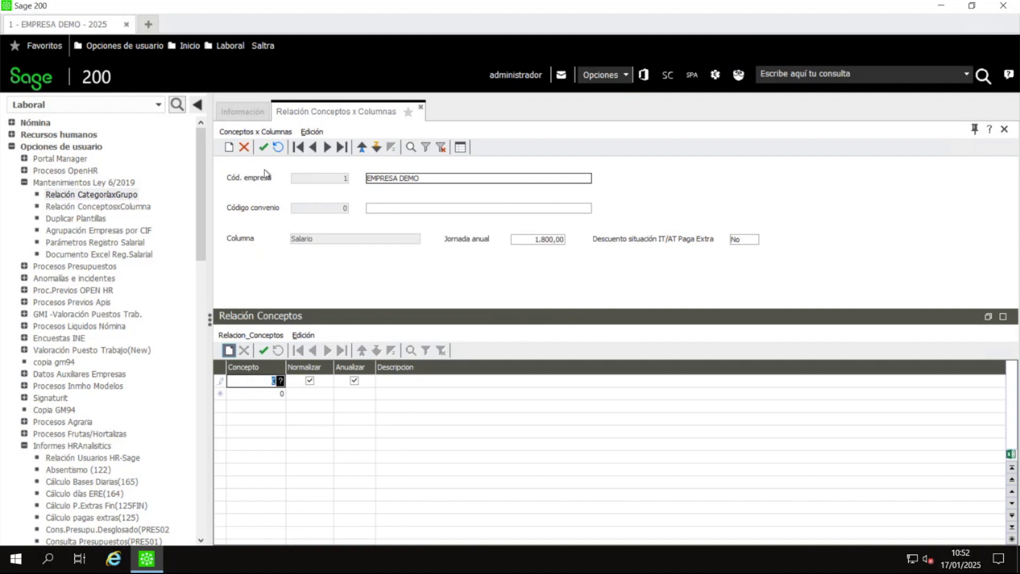
pyautogui.press('Escape')
pyautogui.click(244, 148)
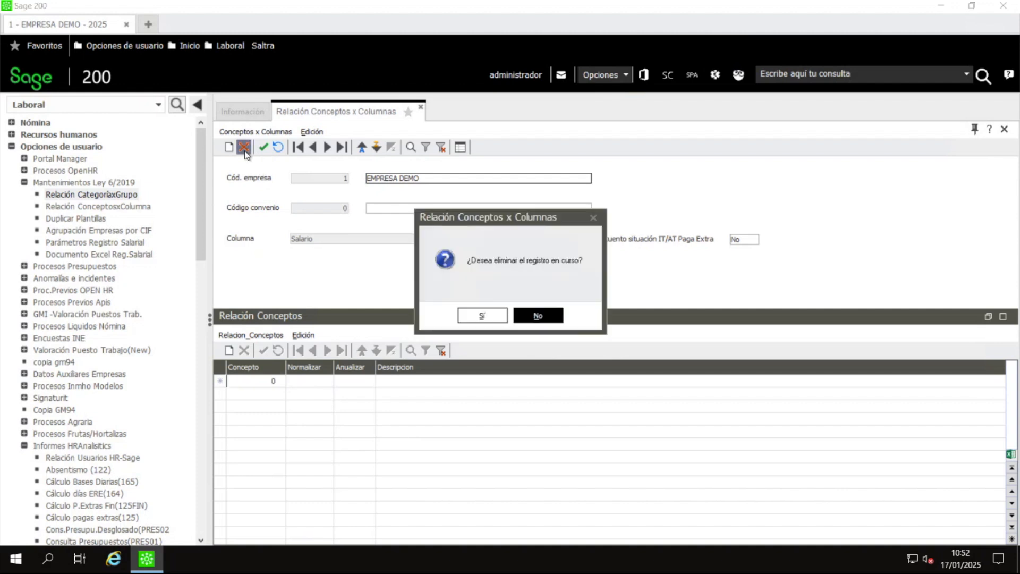
pyautogui.click(544, 318)
# Step: Retry the concept lookup for the Salario record, and delete the company 1 record
pyautogui.click(276, 381)
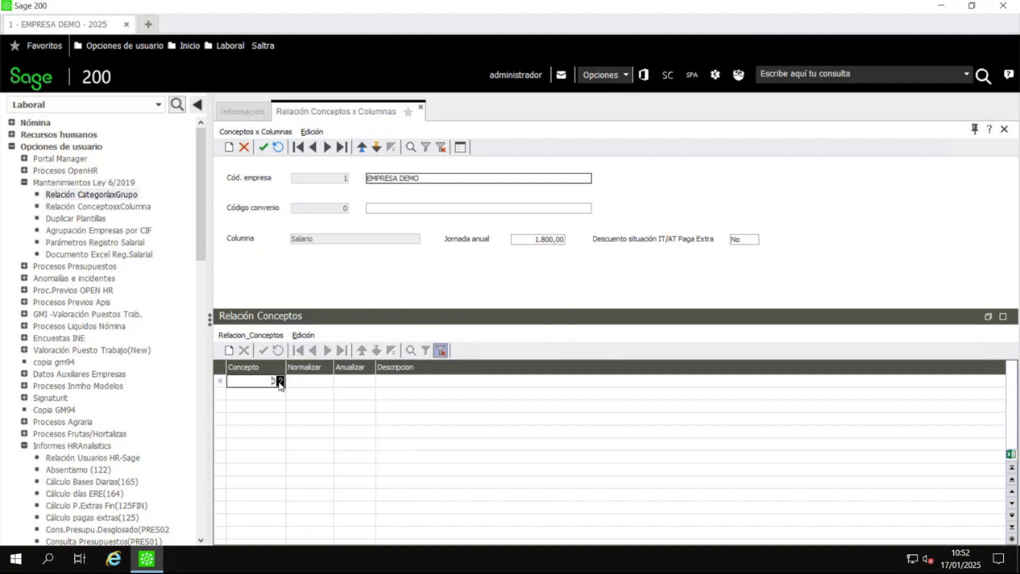
pyautogui.click(280, 381)
pyautogui.click(510, 316)
pyautogui.click(244, 147)
pyautogui.click(481, 315)
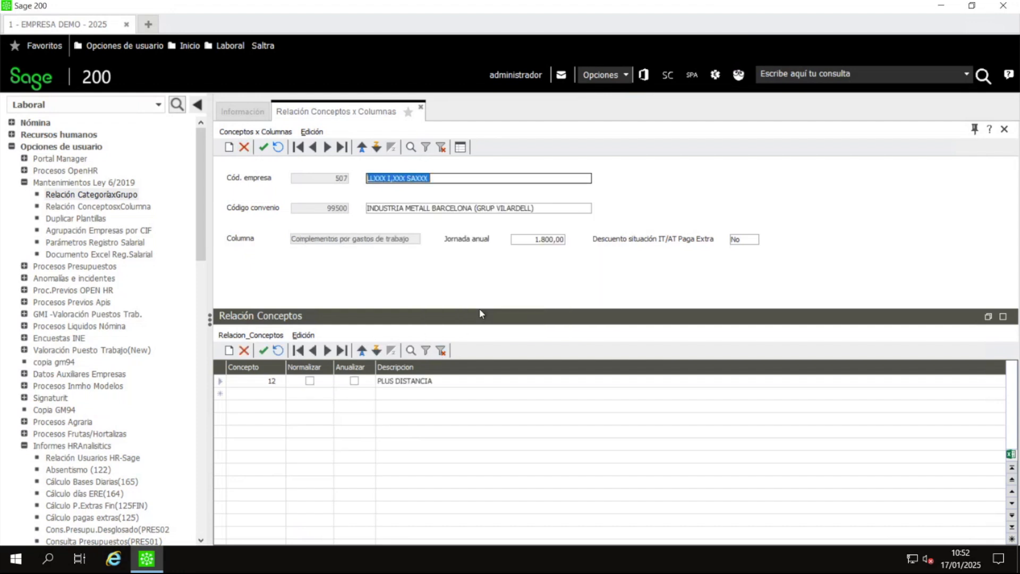
# Step: Try adding a row with concept 1 to company 507's Complementos por gastos de trabajo record
pyautogui.click(259, 395)
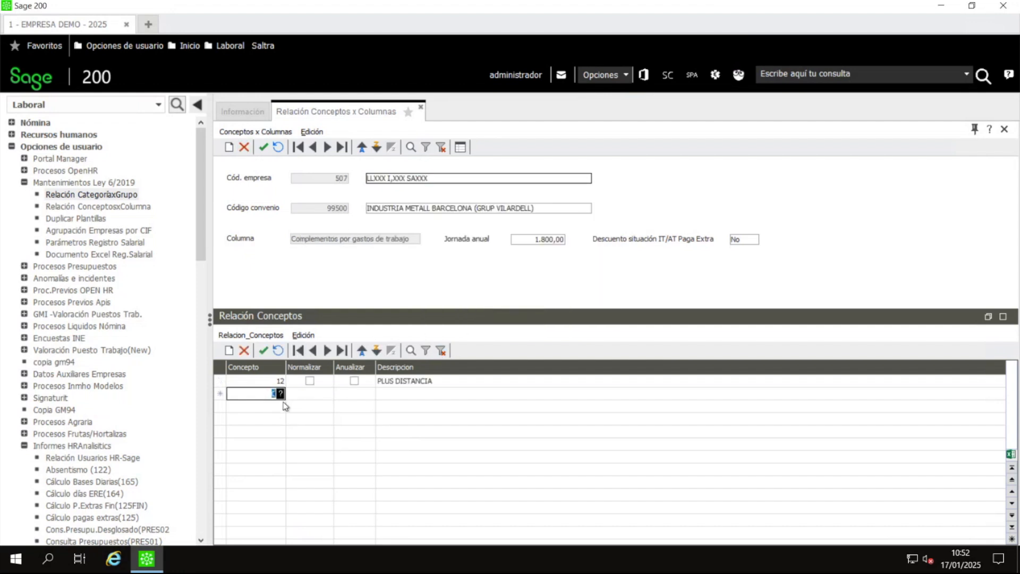
pyautogui.write('1')
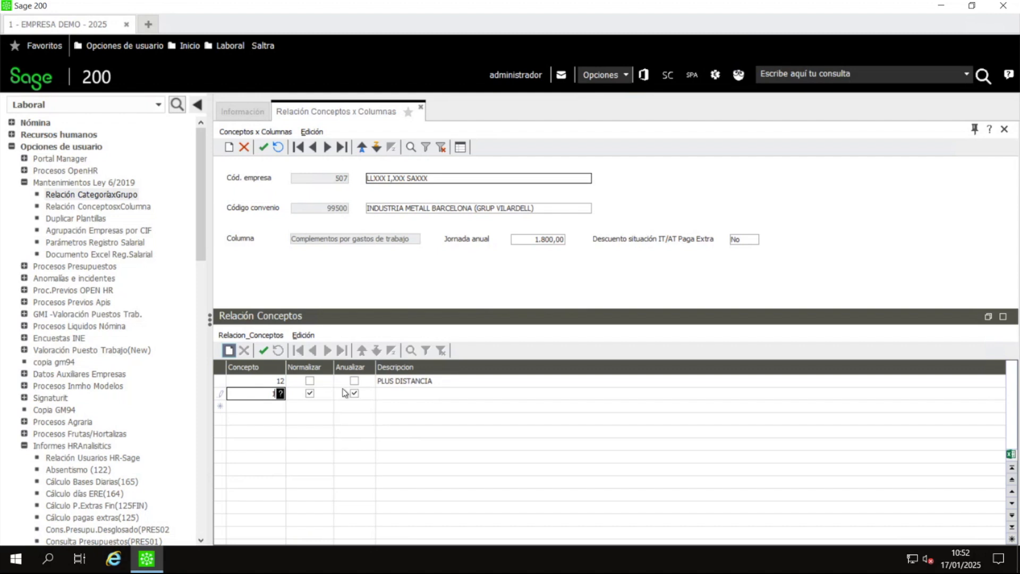
pyautogui.press('Escape')
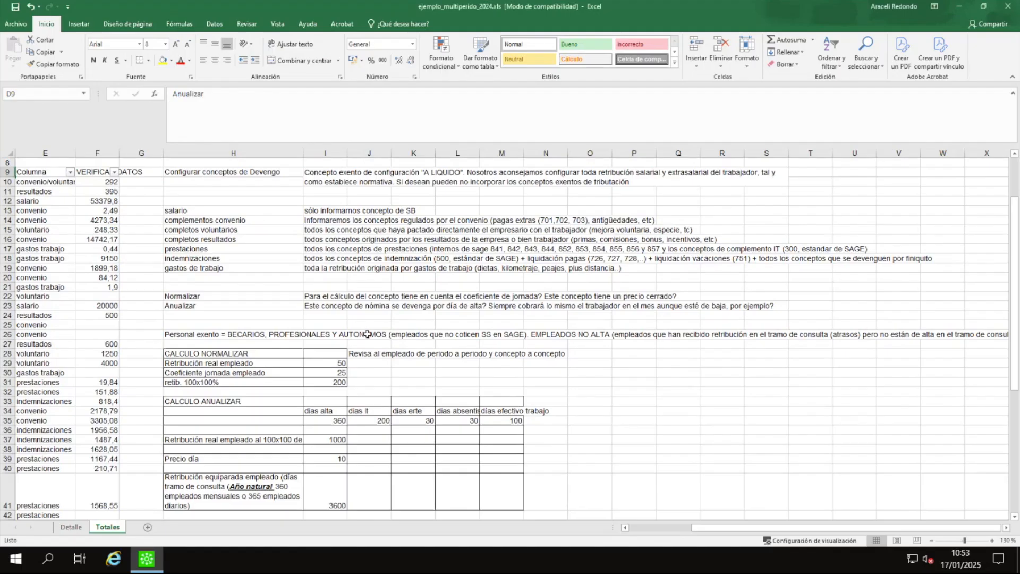
# Step: Examine the Normalizar and Anualizar explanations and their calculation examples in the Totales sheet
pyautogui.scroll(-4, 321, 309)
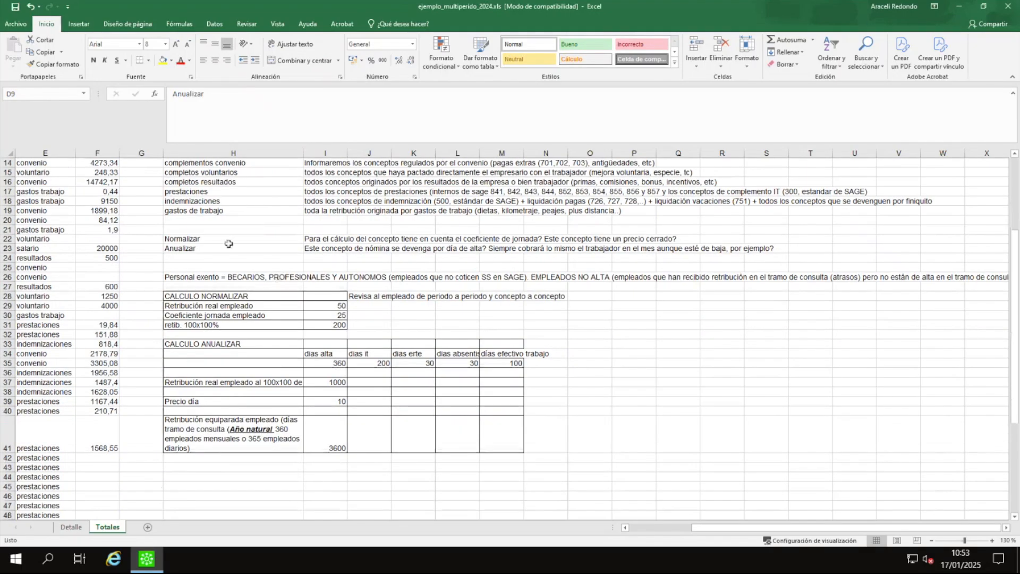
pyautogui.moveTo(229, 248); pyautogui.dragTo(460, 486)
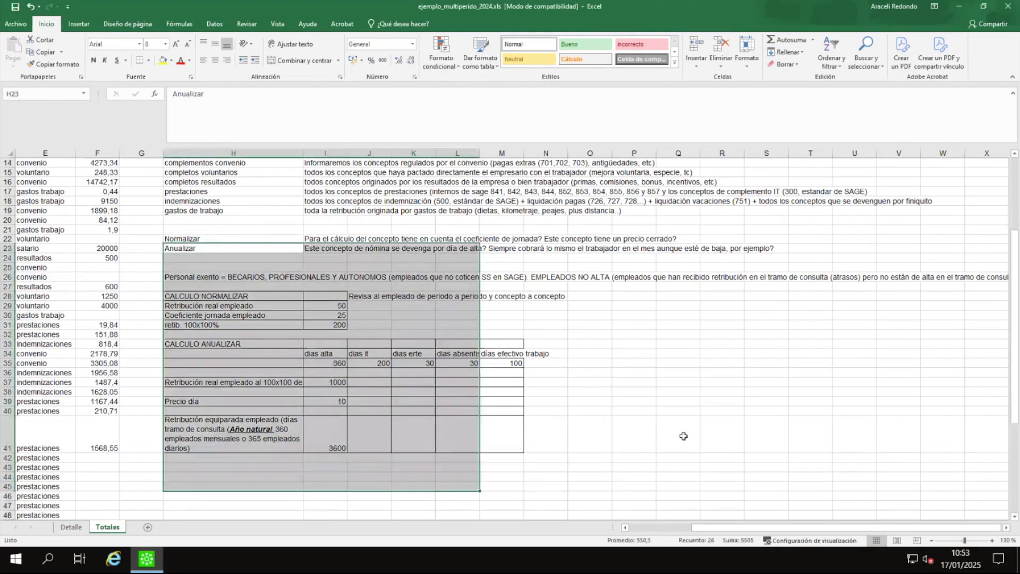
pyautogui.click(683, 435)
pyautogui.click(220, 239)
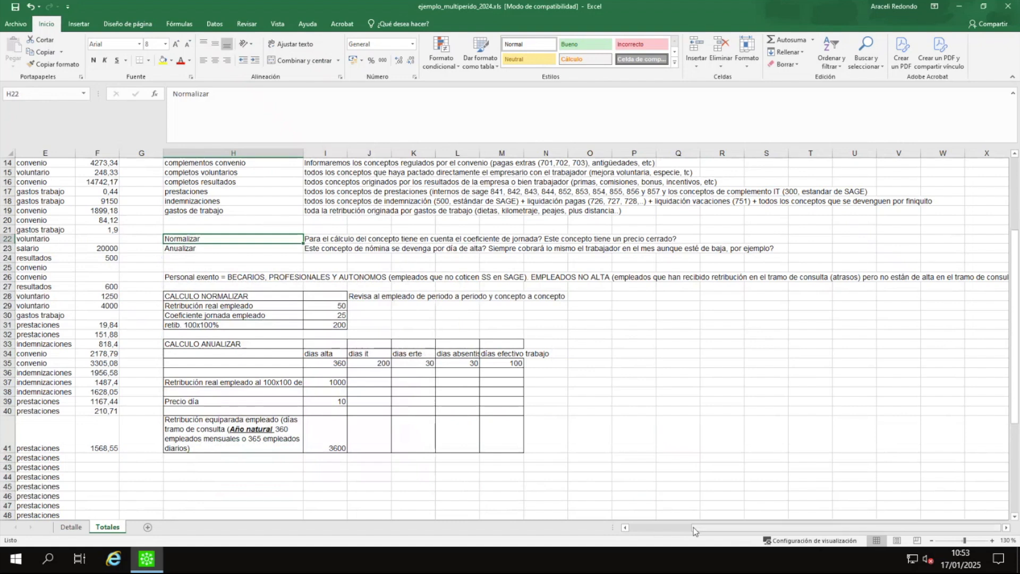
# Step: Examine the two Normalizar criteria questions in the Totales sheet, highlighting the working-hours coefficient question and the closed-price question in turn
pyautogui.scroll(1, 666, 455)
pyautogui.scroll(1, 665, 455)
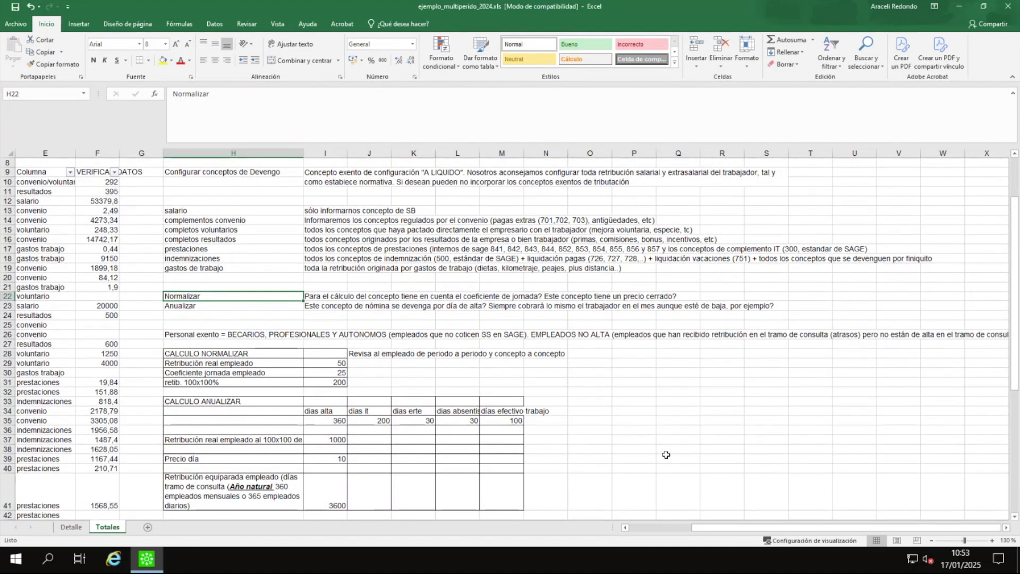
pyautogui.click(315, 295)
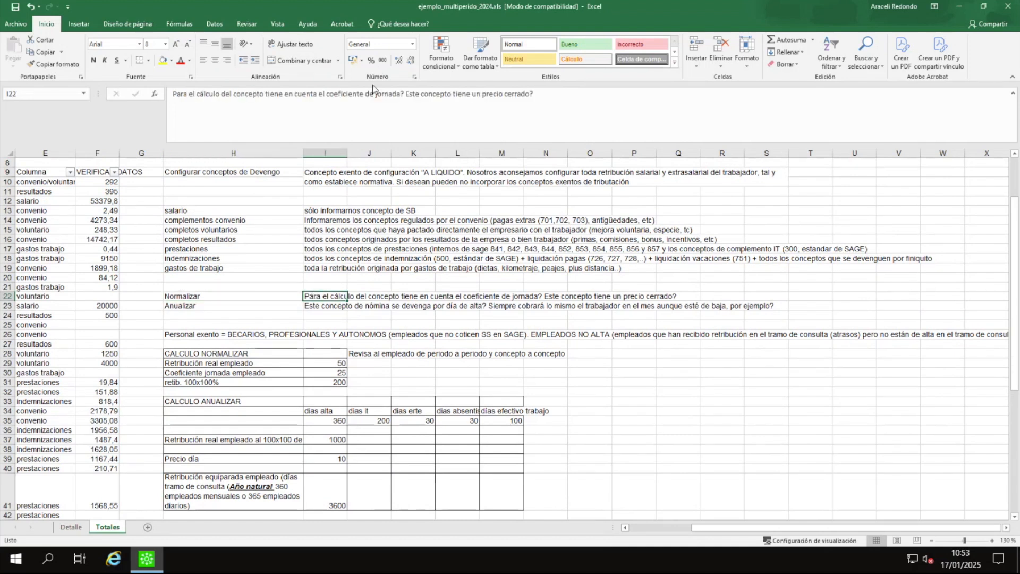
pyautogui.click(405, 95)
pyautogui.hotkey('shift', 'Home')
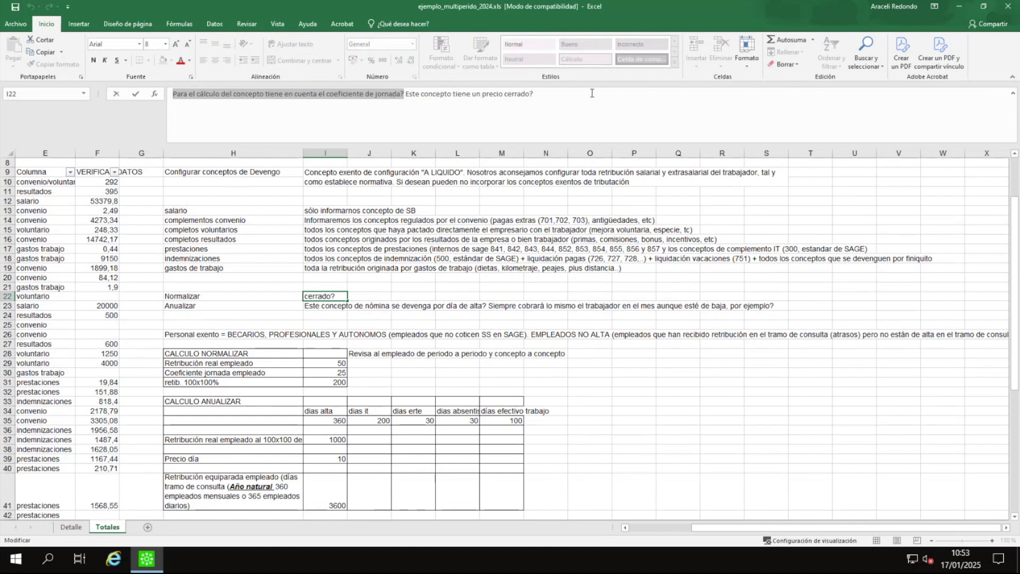
pyautogui.moveTo(533, 95); pyautogui.dragTo(432, 99)
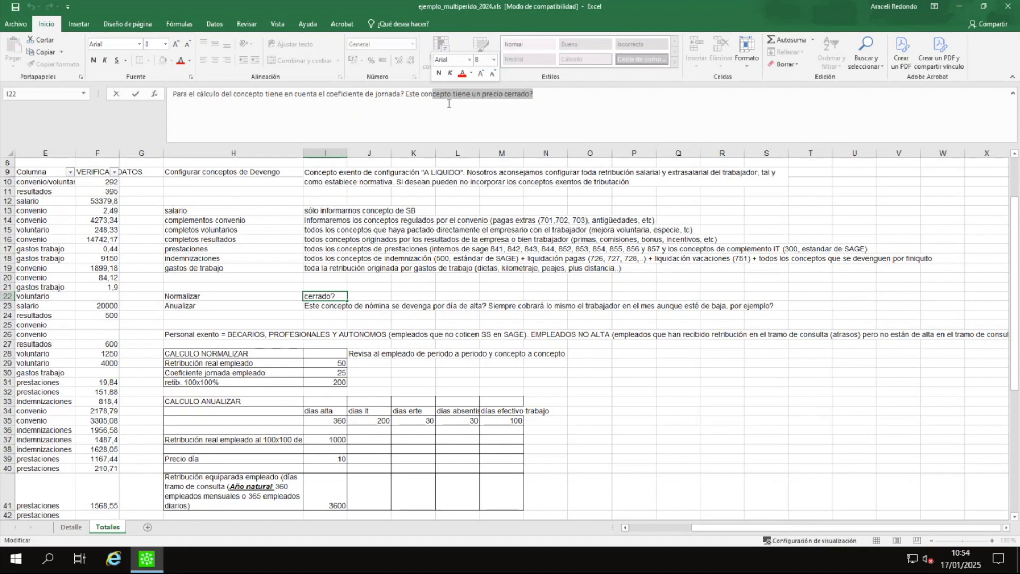
pyautogui.click(210, 363)
# Step: Compare the Salario amounts in D15 and E15 of the Detalle sheet for an employee's separate periods
pyautogui.click(70, 527)
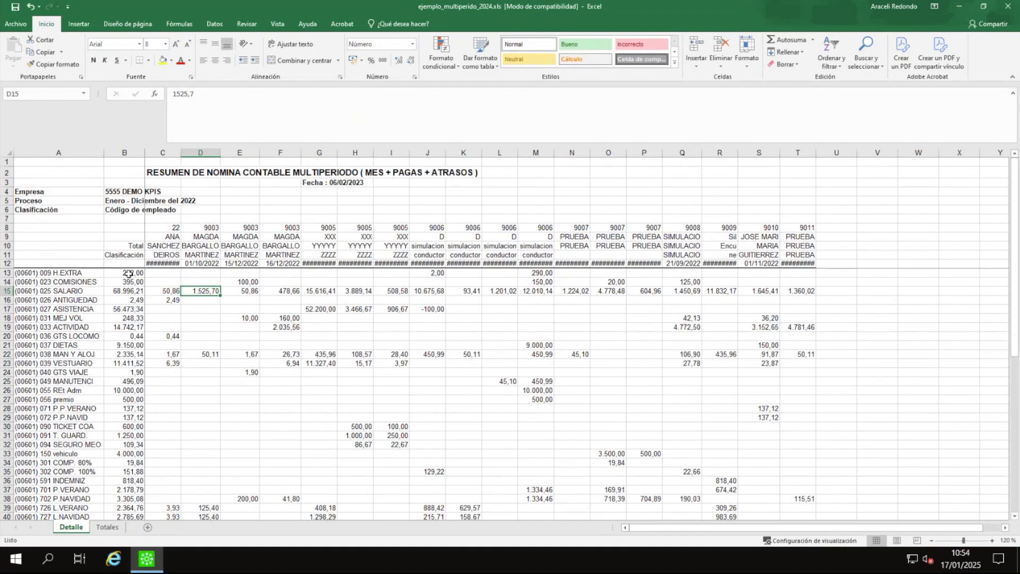
pyautogui.click(205, 353)
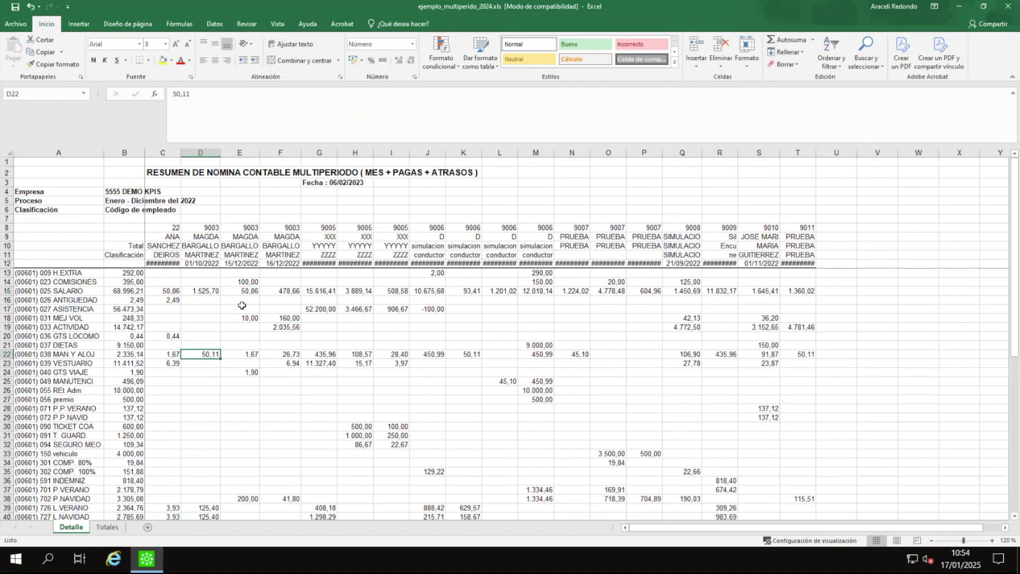
pyautogui.click(213, 282)
pyautogui.click(208, 292)
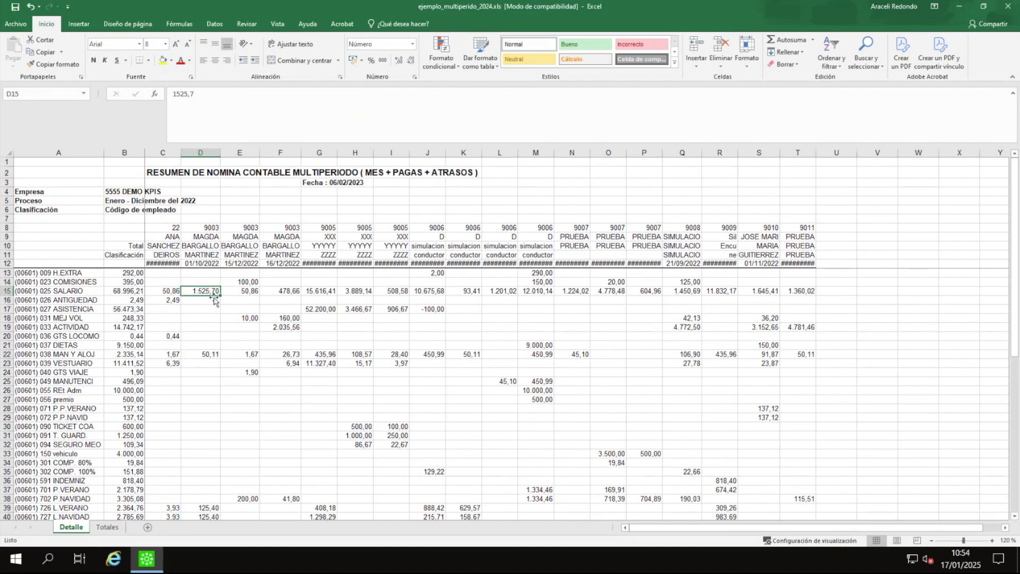
pyautogui.click(237, 292)
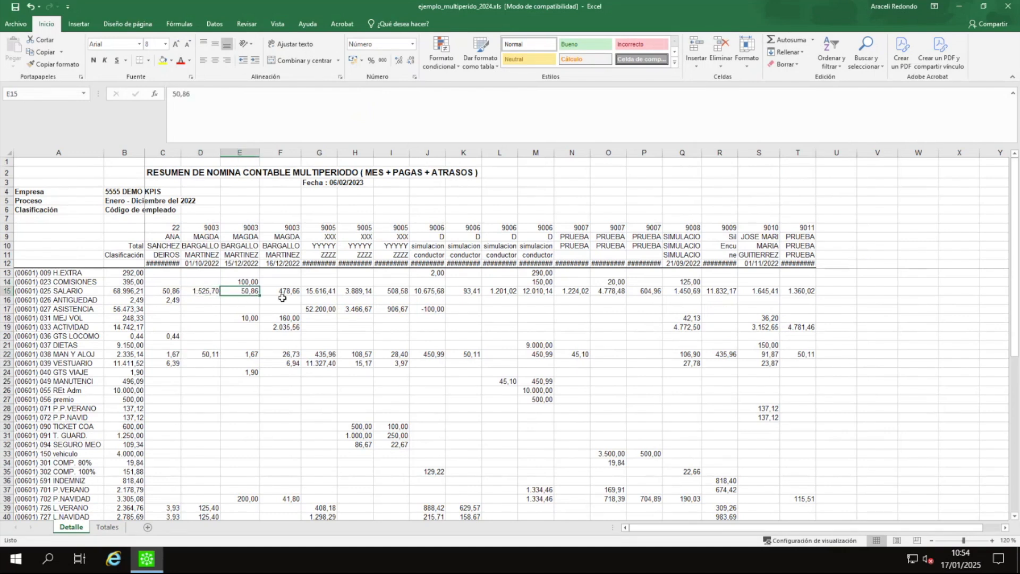
pyautogui.click(210, 294)
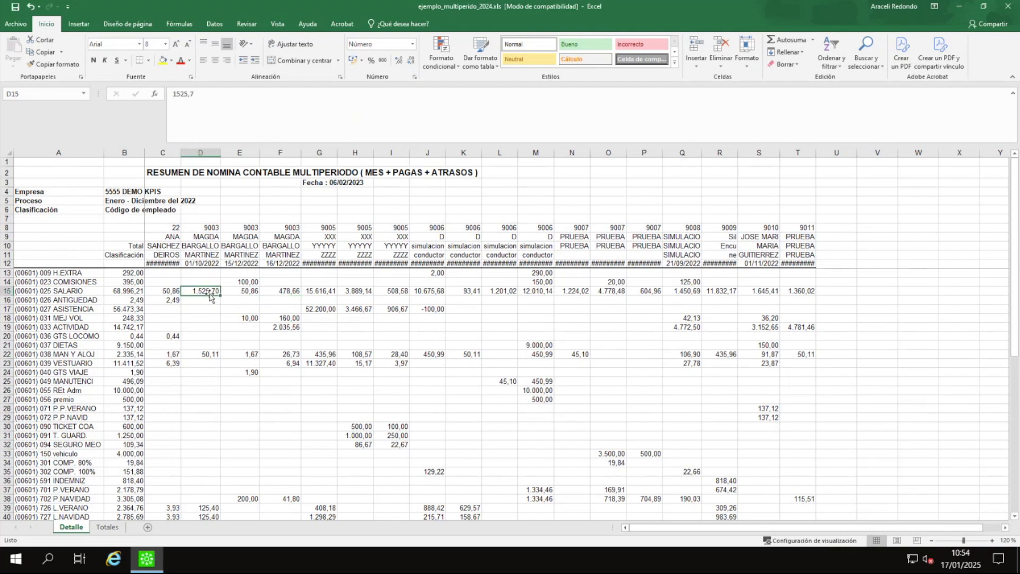
# Step: Inspect the CALCULO NORMALIZAR example in the Totales sheet, including the 100% remuneration formula in I31, leaving the formula as it is
pyautogui.click(107, 527)
pyautogui.click(325, 364)
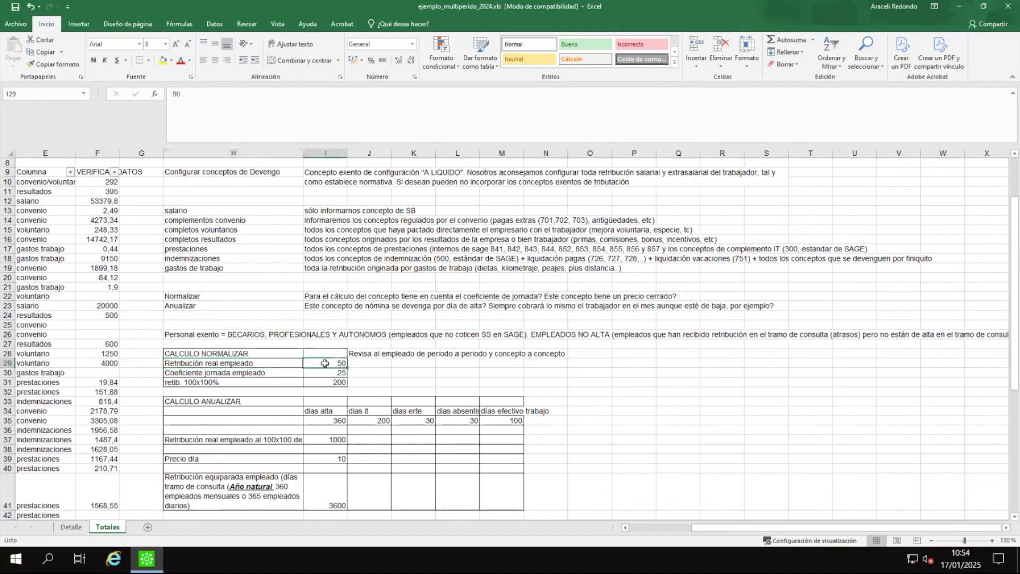
pyautogui.click(325, 382)
pyautogui.click(187, 92)
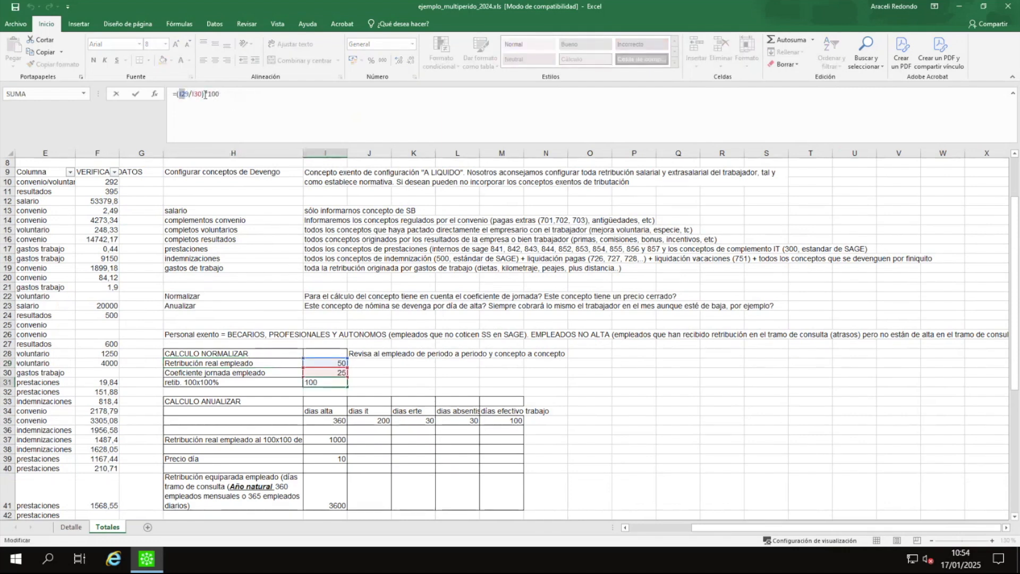
pyautogui.moveTo(205, 94); pyautogui.dragTo(190, 97)
pyautogui.click(264, 100)
pyautogui.press('Return')
pyautogui.click(324, 383)
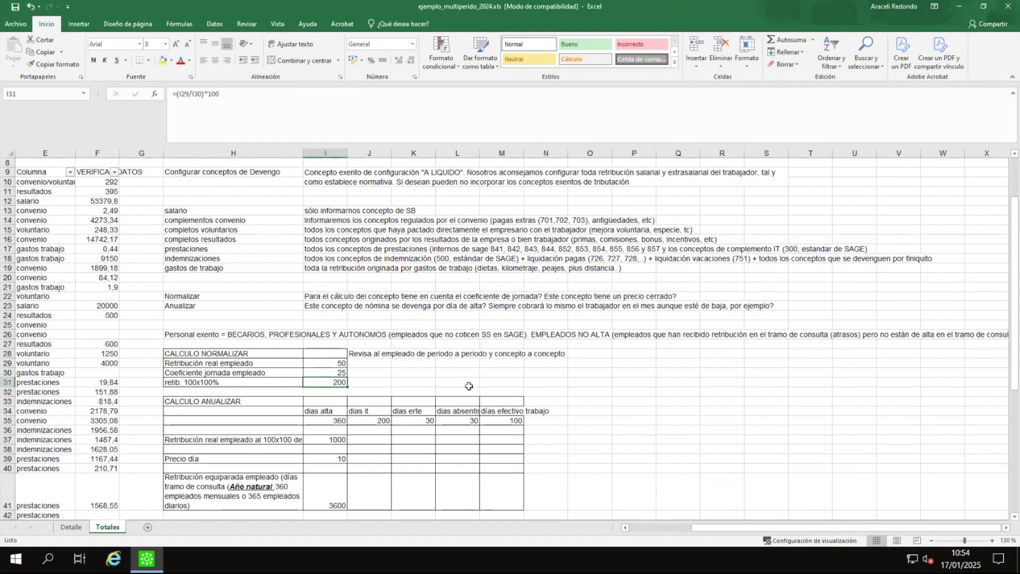
# Step: Review the two Anualizar criteria questions in I23 by highlighting each, and select the whole CALCULO ANUALIZAR example table
pyautogui.click(206, 306)
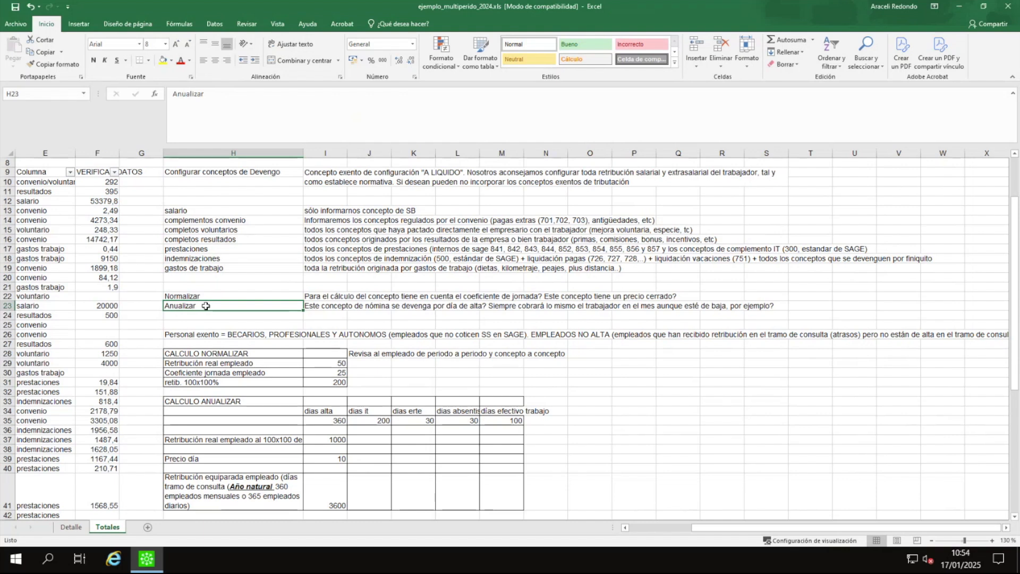
pyautogui.click(307, 304)
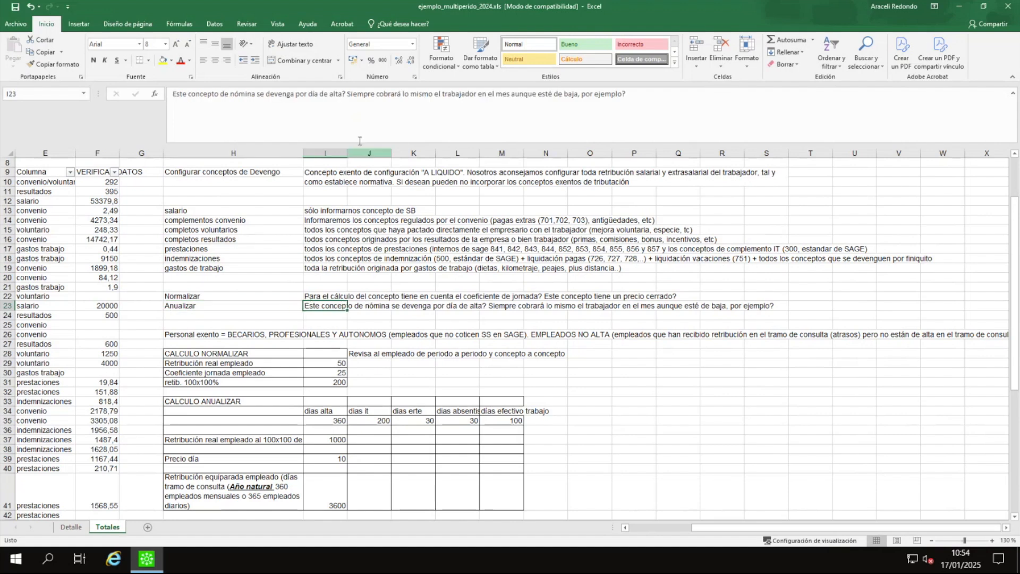
pyautogui.moveTo(346, 94); pyautogui.dragTo(78, 64)
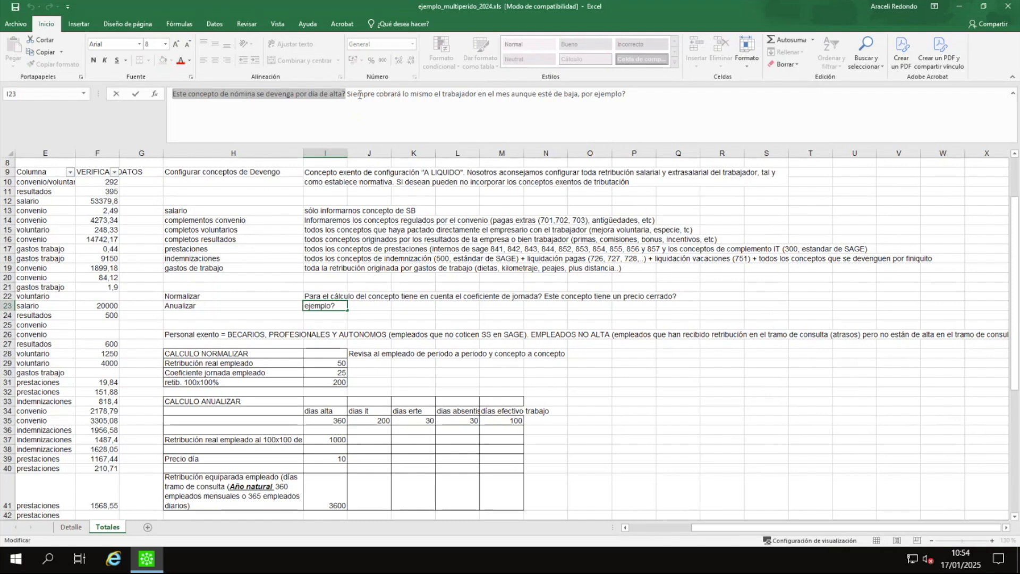
pyautogui.moveTo(357, 95); pyautogui.dragTo(639, 96)
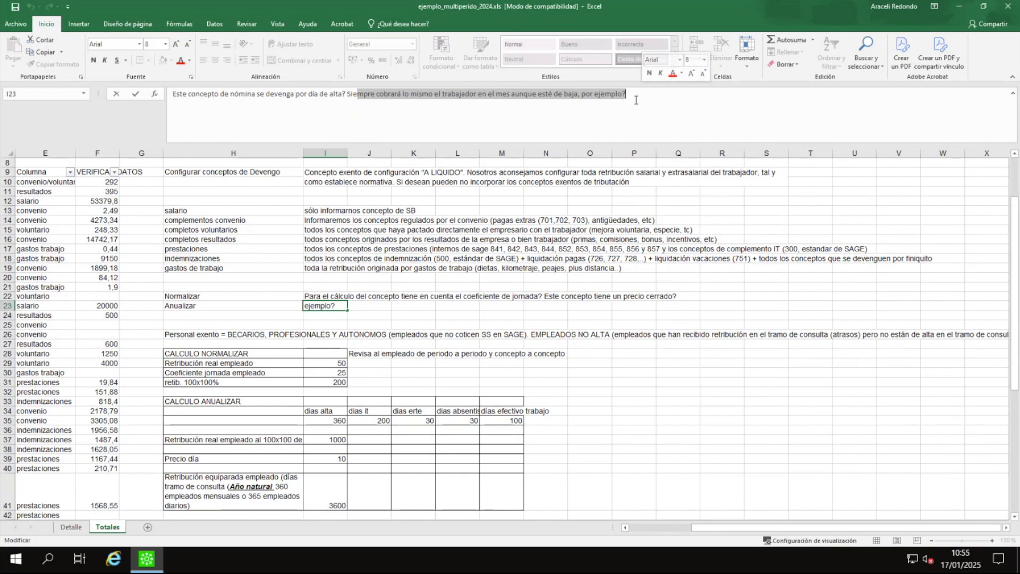
pyautogui.moveTo(338, 94); pyautogui.dragTo(282, 94)
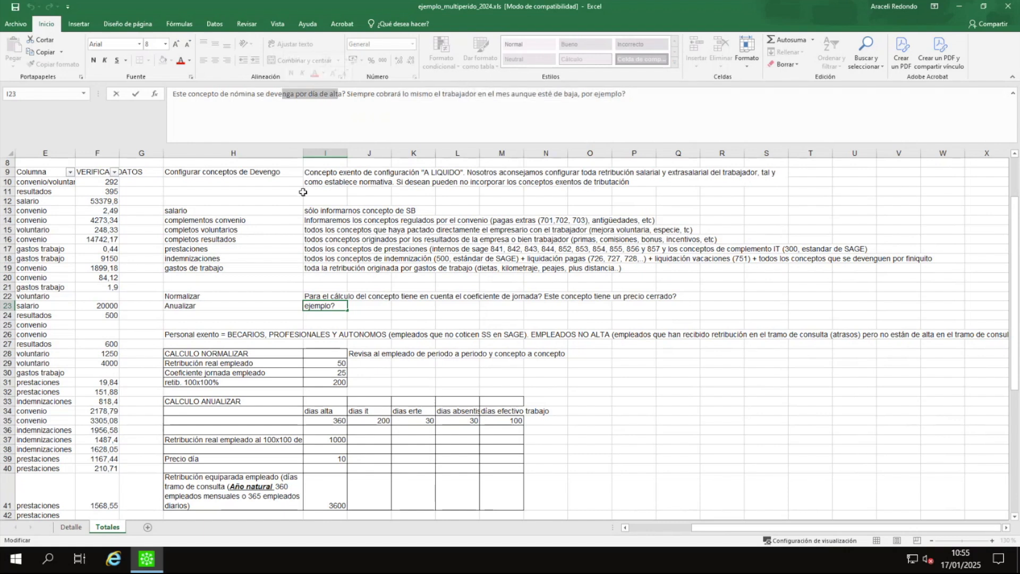
pyautogui.scroll(-1, 385, 426)
pyautogui.moveTo(216, 373); pyautogui.dragTo(501, 476)
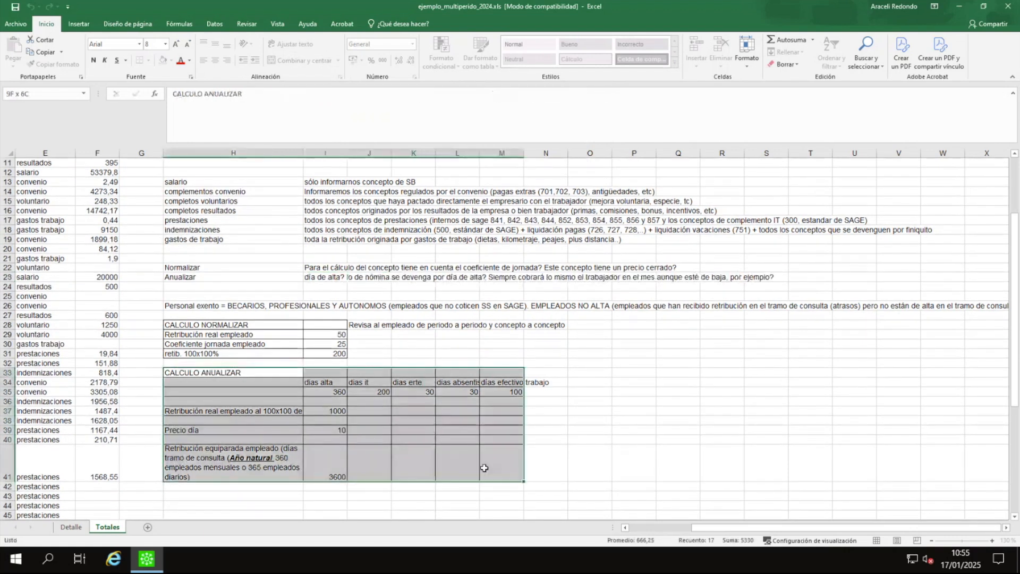
# Step: Review the day figures in row 35 of the CALCULO ANUALIZAR table, from días alta through días absentismo and días efectivo trabajo
pyautogui.click(599, 420)
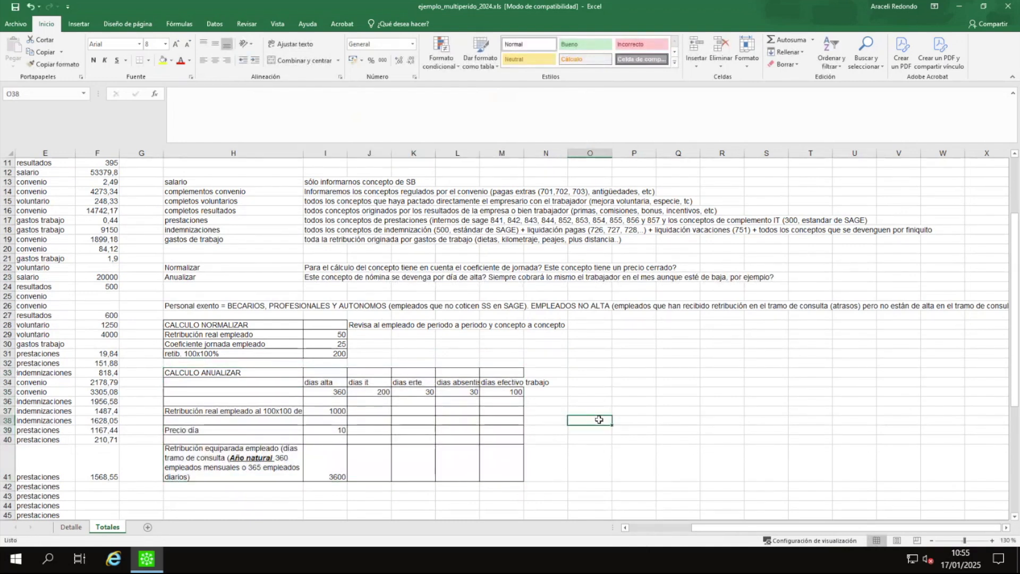
pyautogui.click(327, 457)
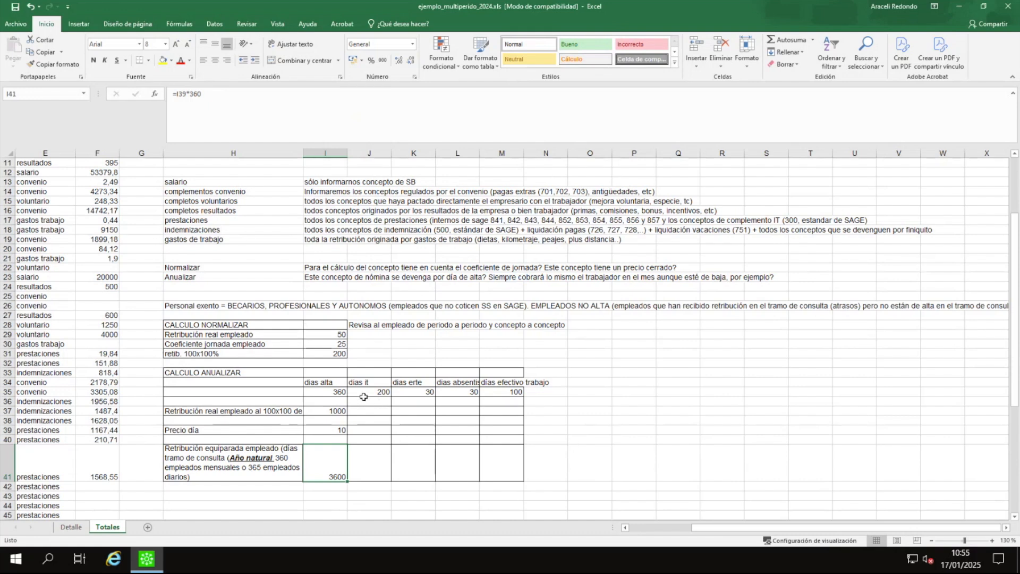
pyautogui.click(321, 388)
pyautogui.click(195, 95)
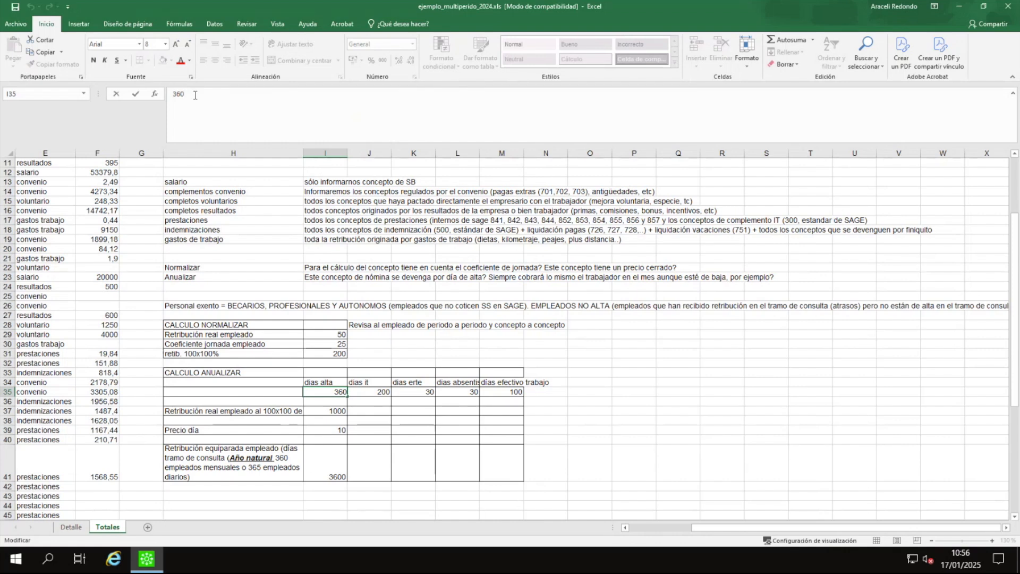
pyautogui.click(502, 394)
pyautogui.click(330, 395)
pyautogui.moveTo(171, 94); pyautogui.dragTo(185, 94)
pyautogui.click(375, 389)
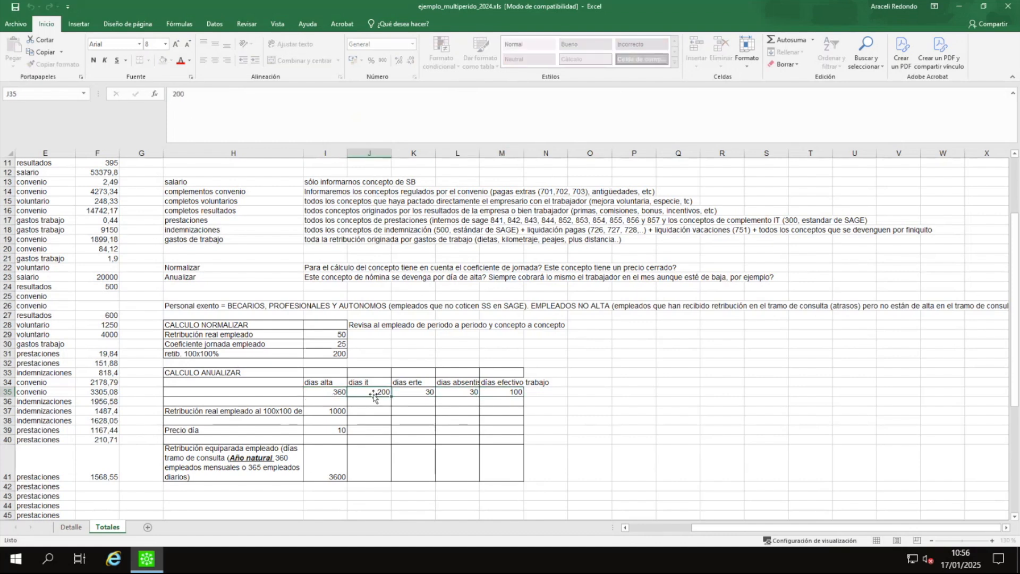
pyautogui.click(418, 392)
pyautogui.click(463, 394)
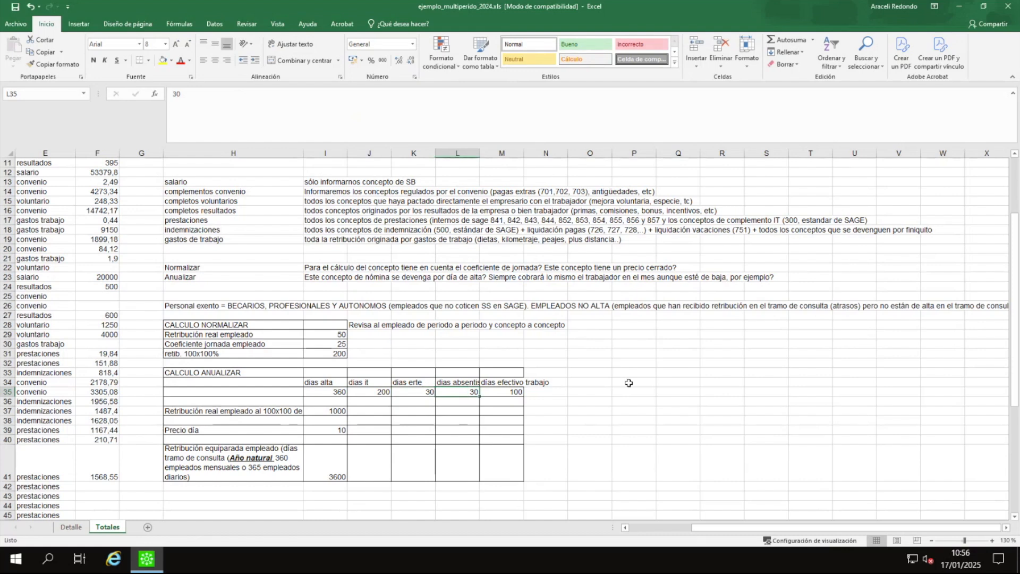
# Step: Inspect the Precio día formula in I39, which divides the real pay by the effective working days, leaving it as it is
pyautogui.click(328, 431)
pyautogui.moveTo(205, 94); pyautogui.dragTo(176, 94)
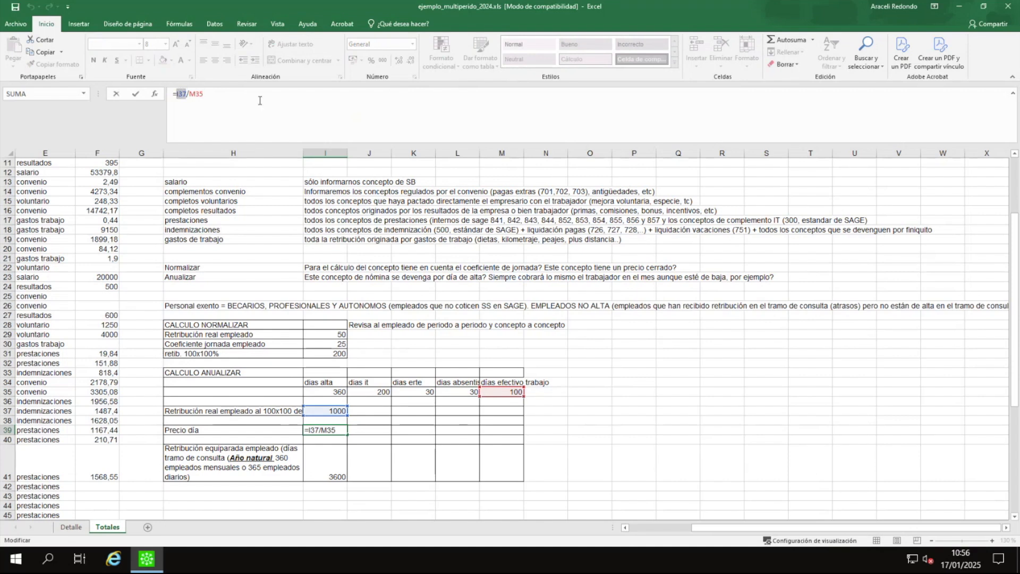
pyautogui.press('Return')
pyautogui.click(324, 429)
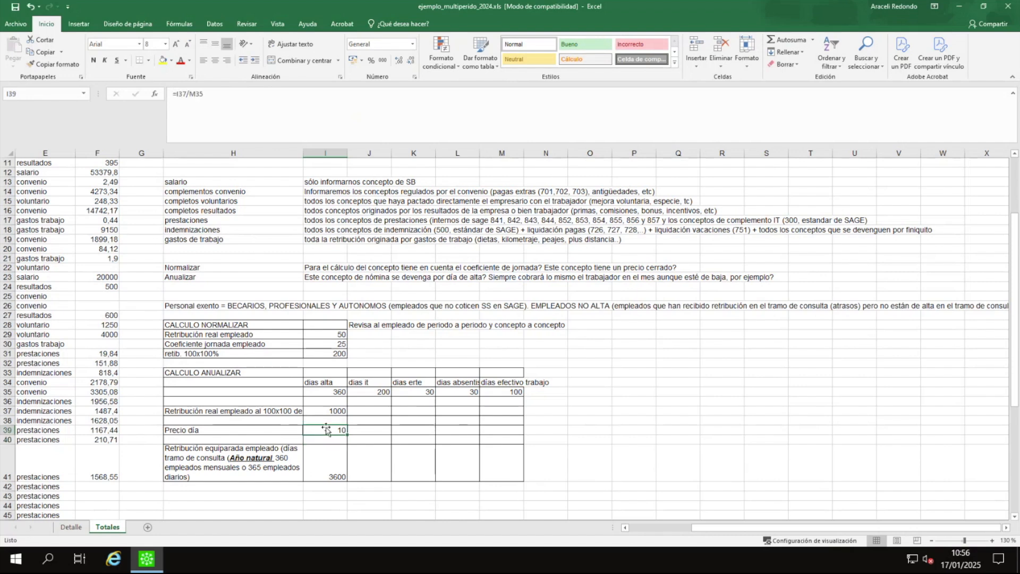
# Step: Inspect the Retribución equiparada formula =I39*360 in I41, focusing on the 360-day factor, and keep it as it is
pyautogui.click(325, 466)
pyautogui.write('=I39*360')
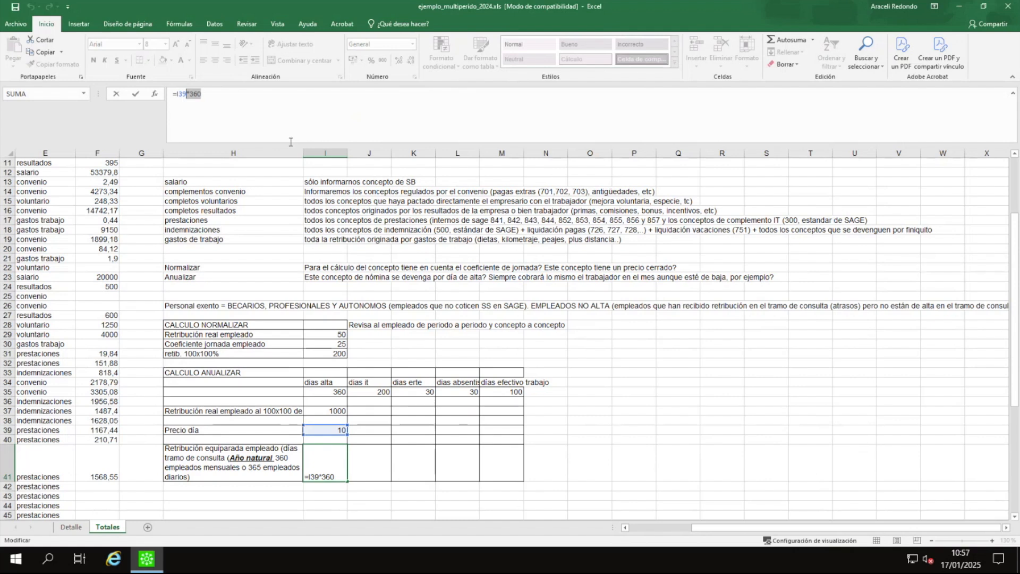
pyautogui.click(295, 105)
pyautogui.press('Return')
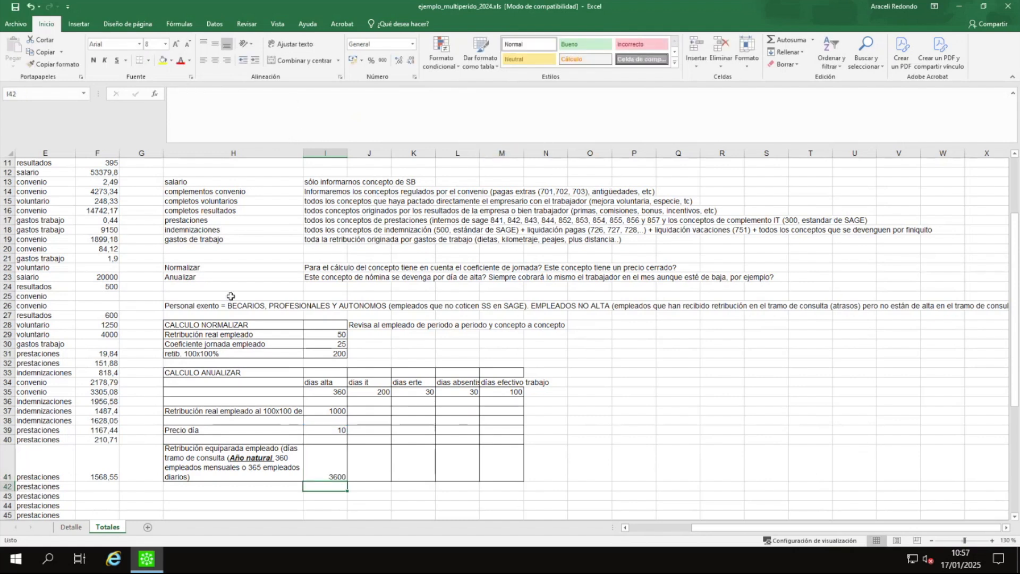
# Step: Examine the notes on Anualizar and Personal exento, together with the block of column guidelines and calculation examples
pyautogui.moveTo(199, 299); pyautogui.dragTo(728, 279)
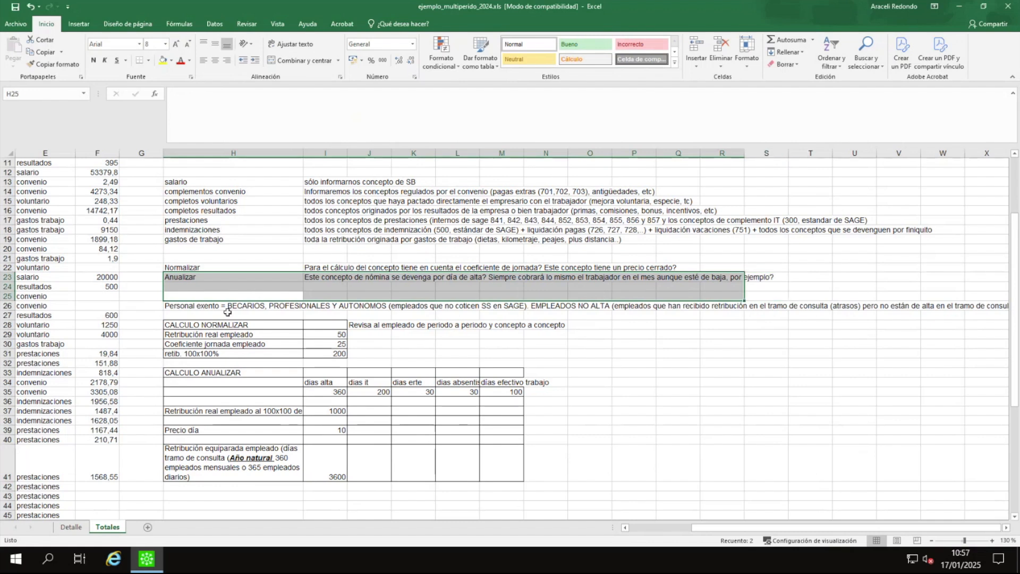
pyautogui.click(214, 308)
pyautogui.moveTo(275, 307); pyautogui.dragTo(951, 298)
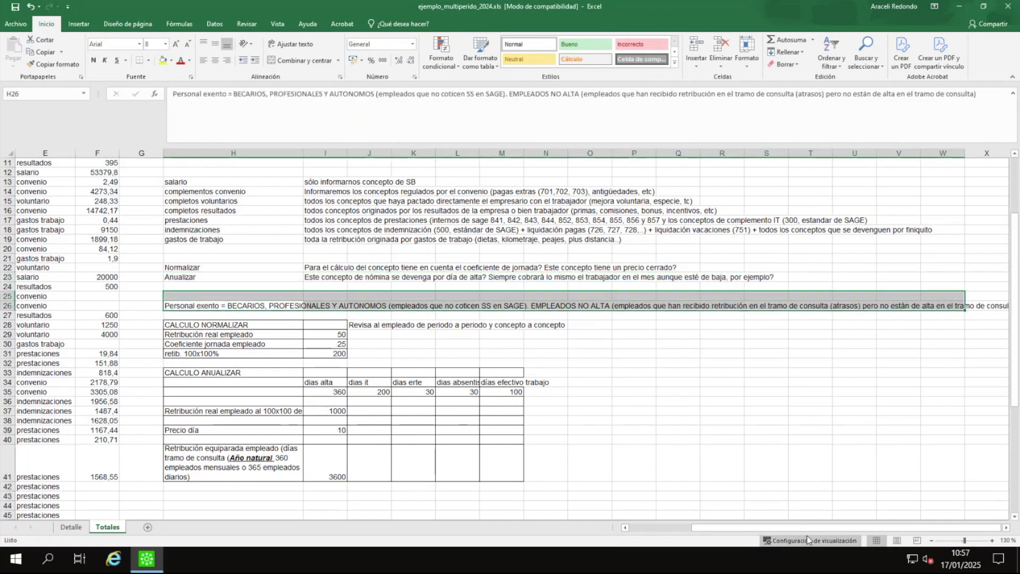
pyautogui.click(829, 529)
pyautogui.click(709, 447)
pyautogui.moveTo(193, 195); pyautogui.dragTo(571, 429)
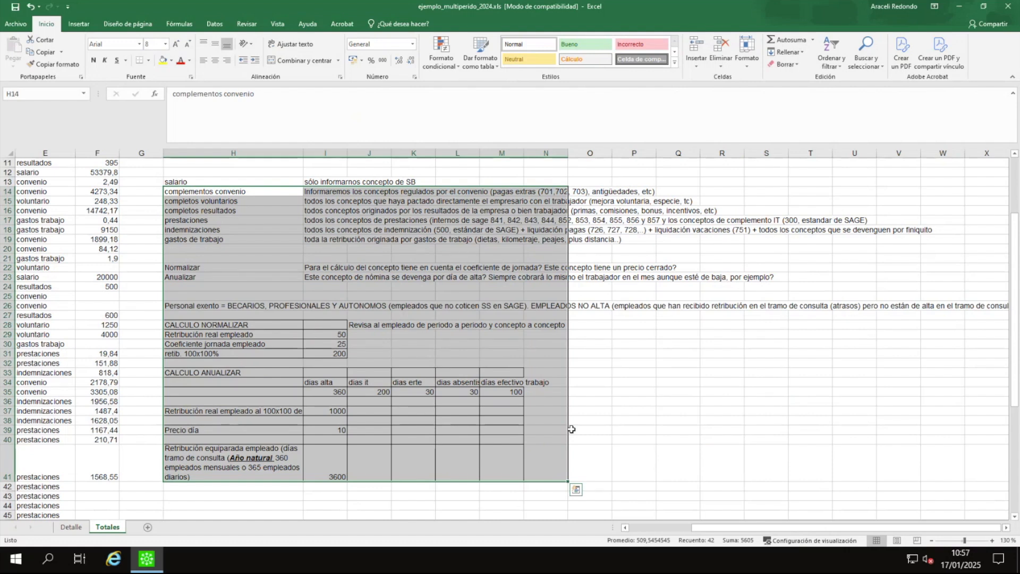
# Step: Examine the TOTALES EMPRESA concept list with its Total, Normalizar, Anualizar and Columna assignments, starting at 009 H.EXTRA
pyautogui.moveTo(747, 530); pyautogui.dragTo(678, 530)
pyautogui.scroll(4, 348, 330)
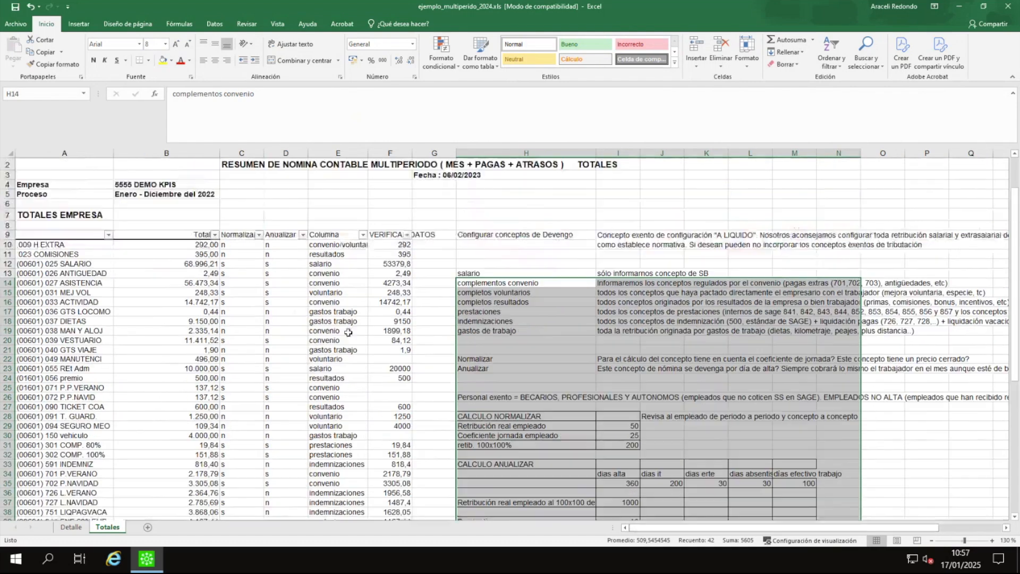
pyautogui.scroll(-1, 336, 312)
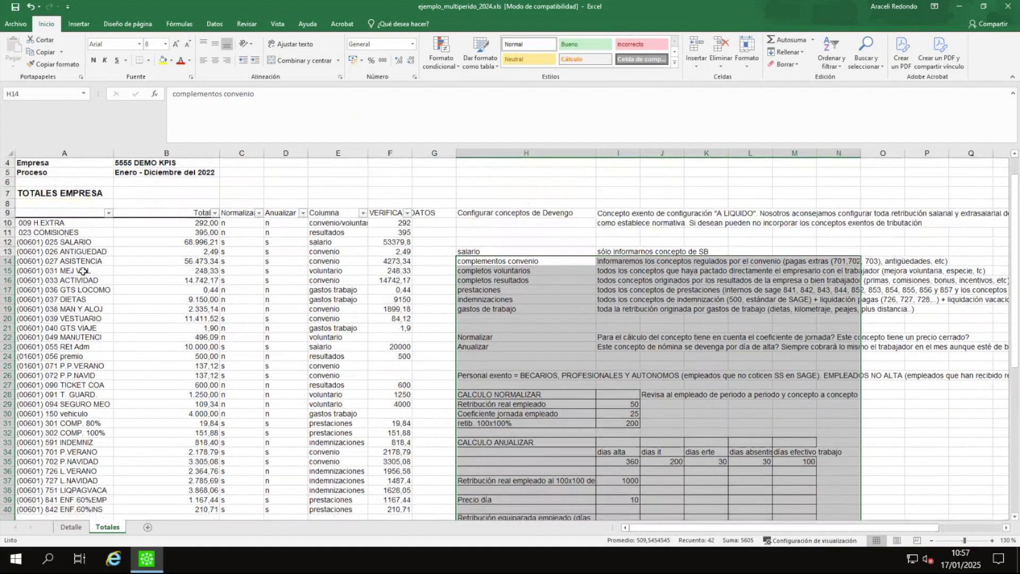
pyautogui.moveTo(80, 224); pyautogui.dragTo(340, 515)
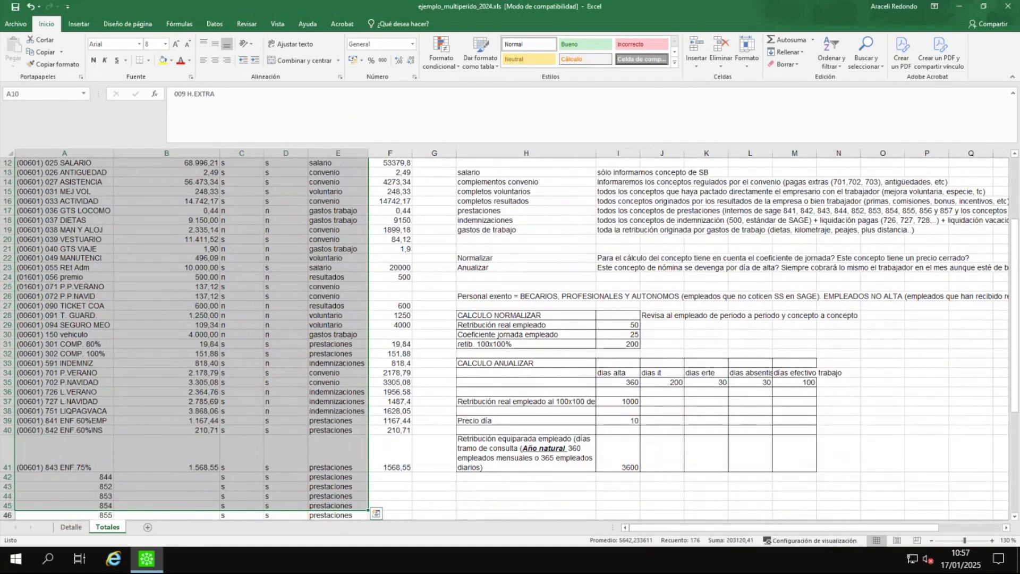
pyautogui.scroll(4, 365, 298)
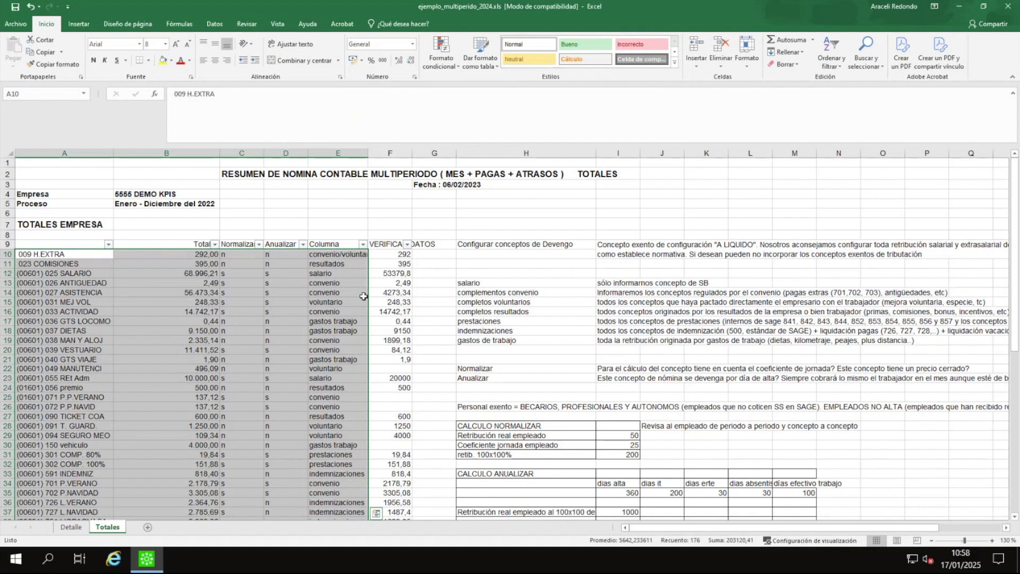
pyautogui.scroll(-3, 363, 296)
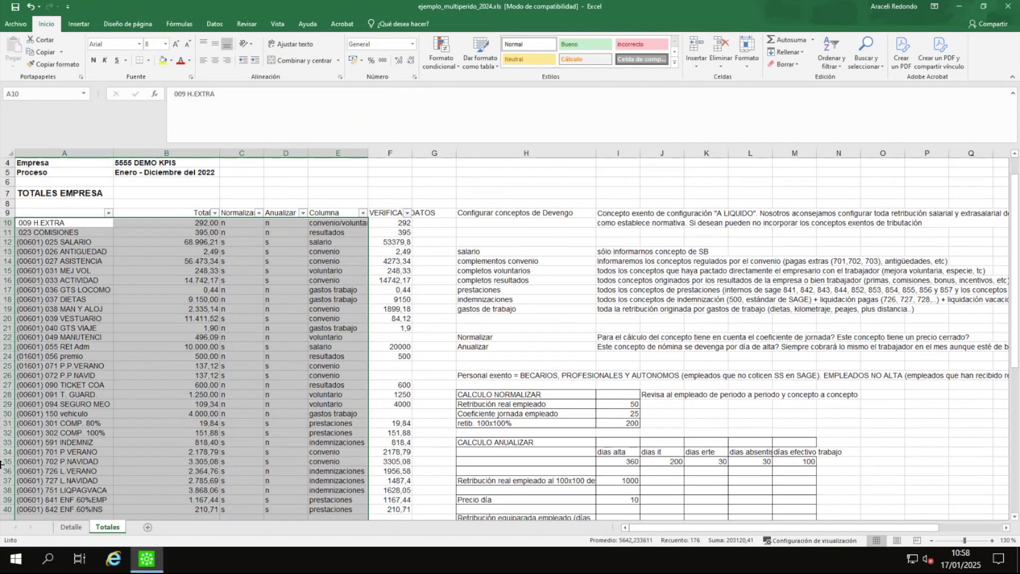
pyautogui.scroll(3, 217, 306)
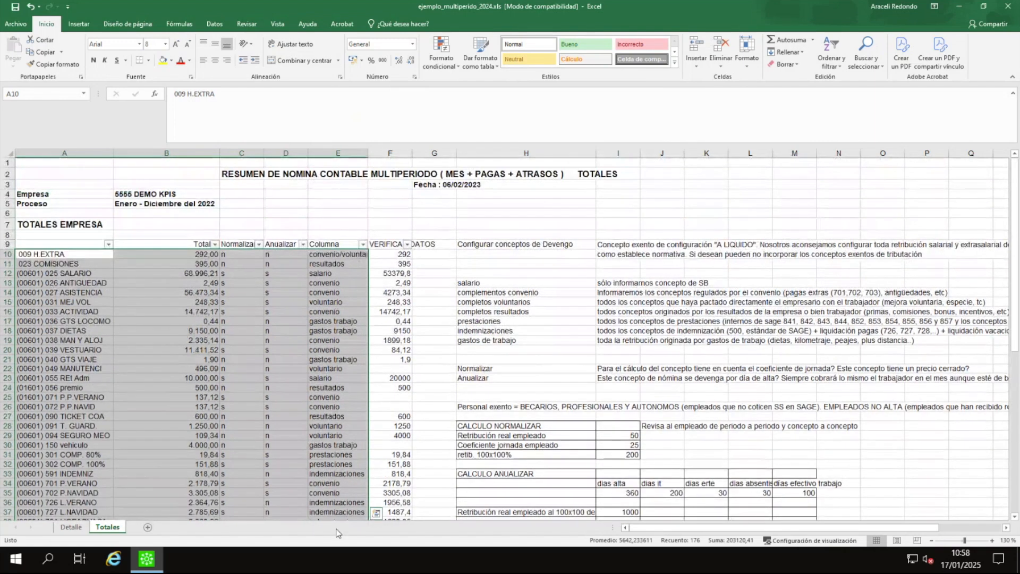
# Step: Switch to Sage 200 and open the concept reference list for a new row in Relación Conceptos
pyautogui.click(152, 560)
pyautogui.click(151, 559)
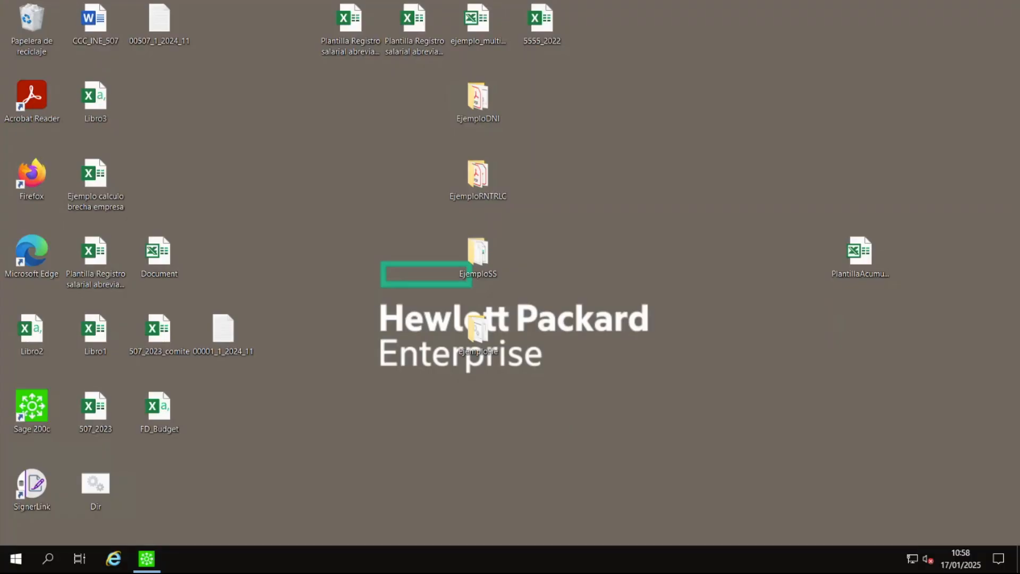
pyautogui.click(151, 555)
pyautogui.click(268, 393)
pyautogui.click(280, 394)
# Step: Browse the payroll concept codes in the Lista de Referencia and close it without choosing a concept
pyautogui.scroll(-15, 453, 306)
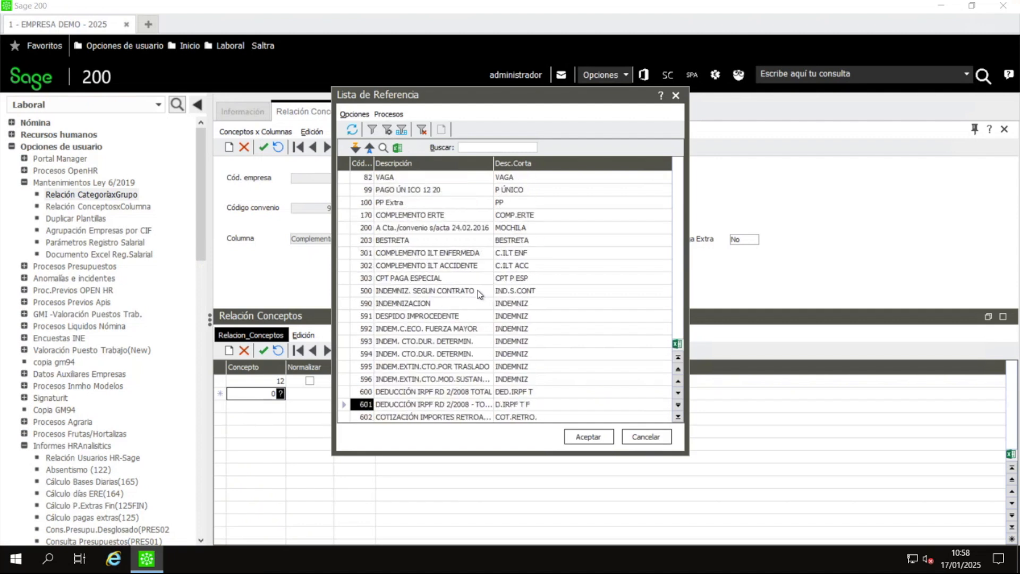
pyautogui.scroll(-4, 480, 294)
pyautogui.scroll(-1, 480, 294)
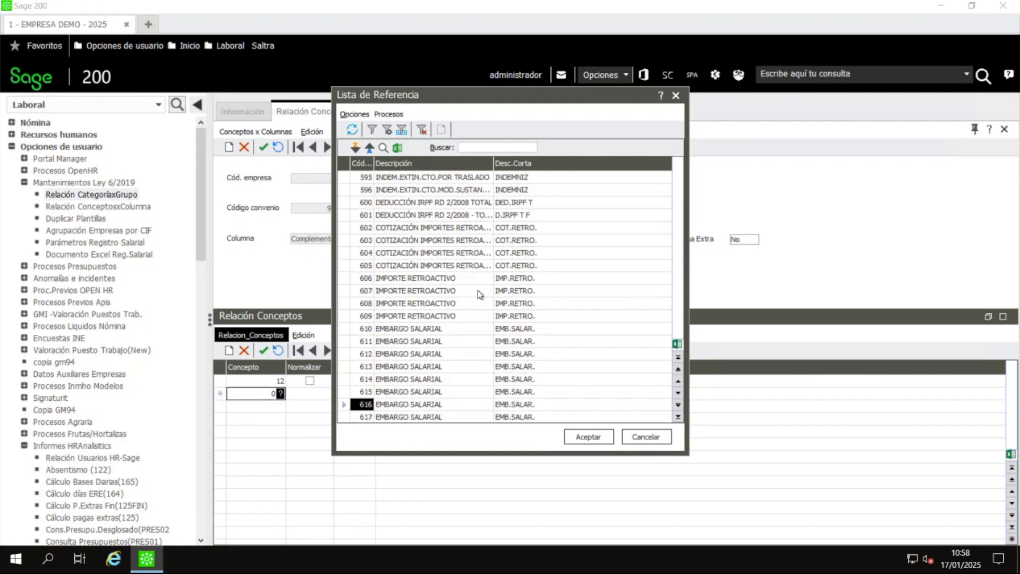
pyautogui.scroll(-1, 482, 291)
pyautogui.scroll(-4, 482, 288)
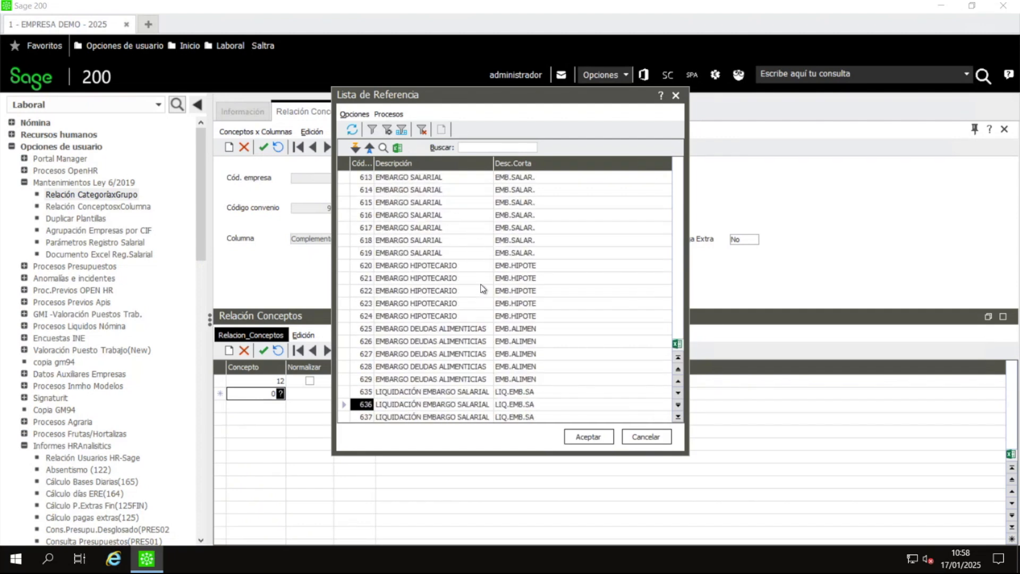
pyautogui.scroll(-10, 482, 289)
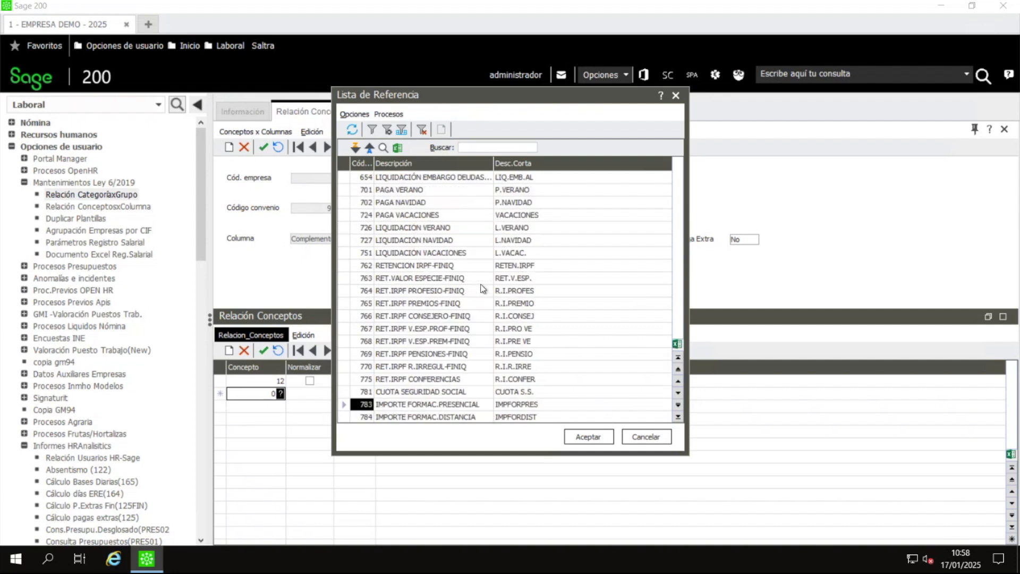
pyautogui.scroll(20, 483, 298)
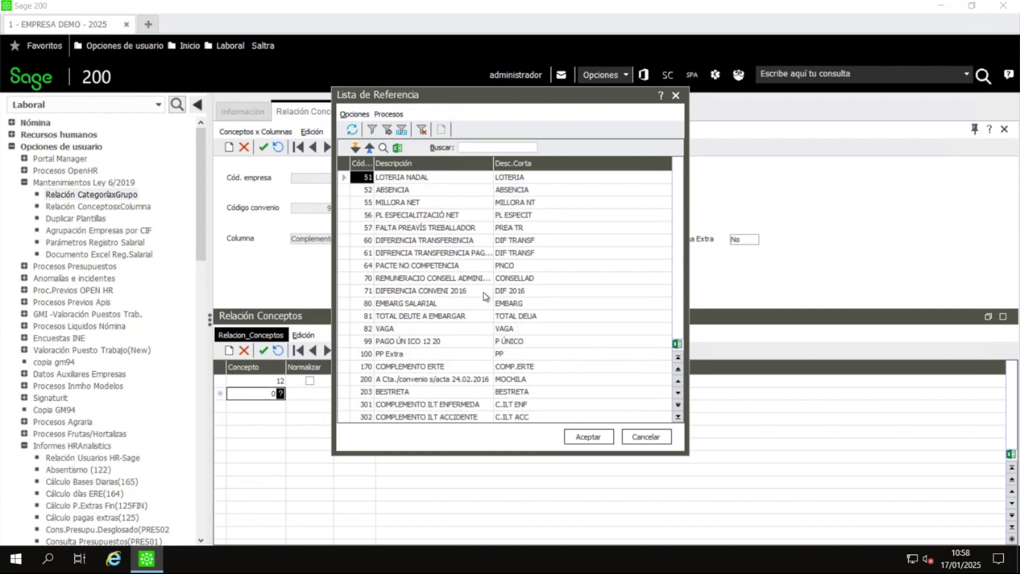
pyautogui.click(470, 366)
pyautogui.click(649, 438)
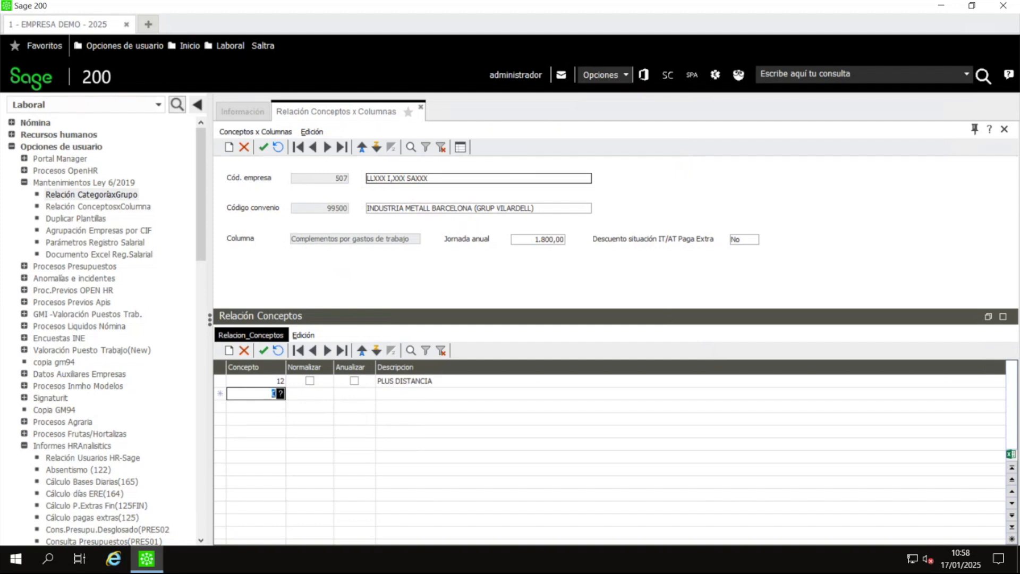
# Step: Return to the Totales sheet in Excel and filter Columna to show only salario concepts
pyautogui.hotkey('alt', 'Tab')
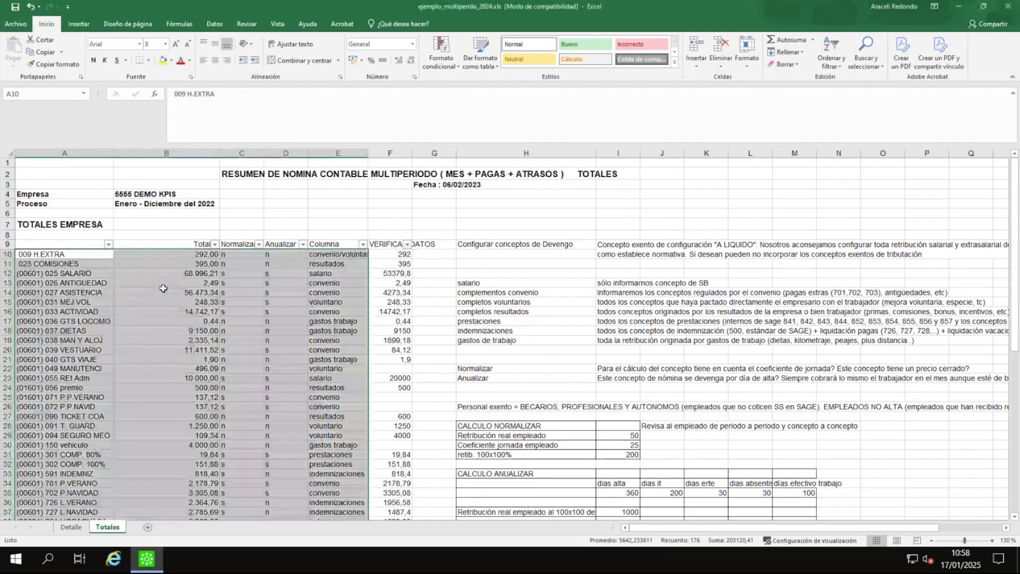
pyautogui.click(340, 273)
pyautogui.click(364, 245)
pyautogui.click(290, 349)
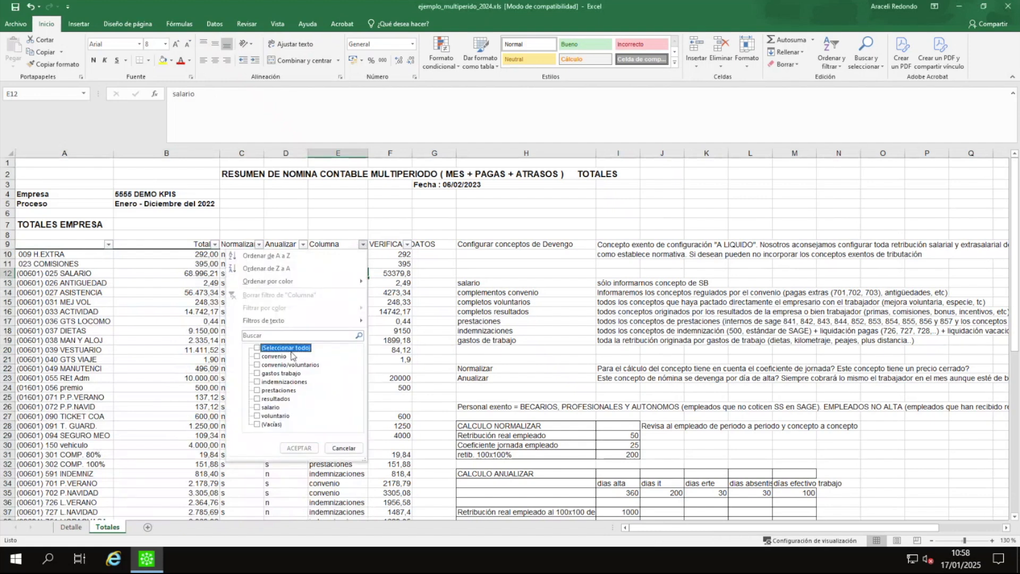
pyautogui.click(276, 408)
pyautogui.click(303, 450)
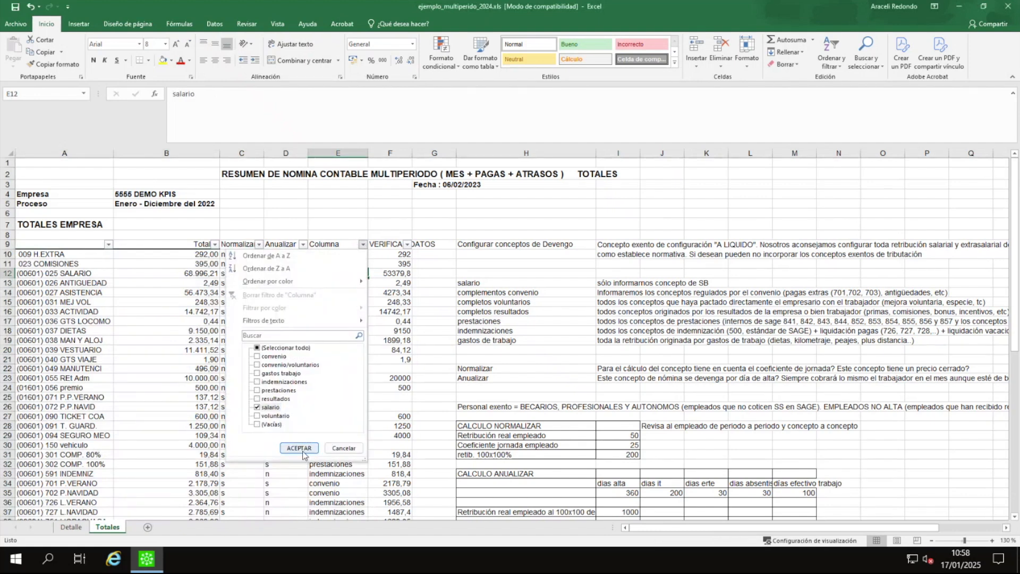
# Step: Review the two salario concepts, 025 SALARIO and 055 REt Adm, and their Normalizar and Anualizar settings
pyautogui.click(80, 254)
pyautogui.click(78, 264)
pyautogui.moveTo(236, 256); pyautogui.dragTo(255, 267)
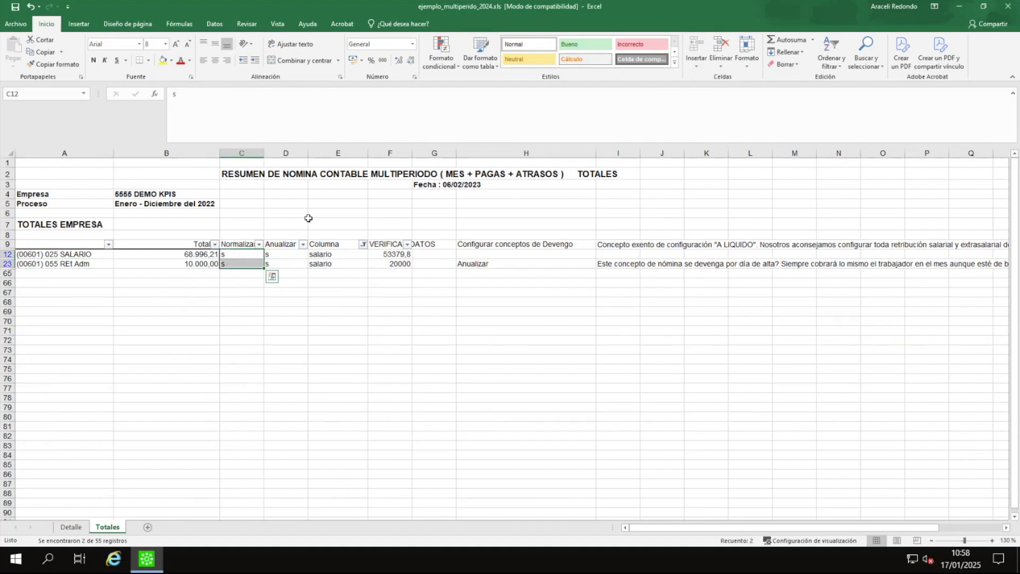
pyautogui.moveTo(299, 220); pyautogui.dragTo(287, 285)
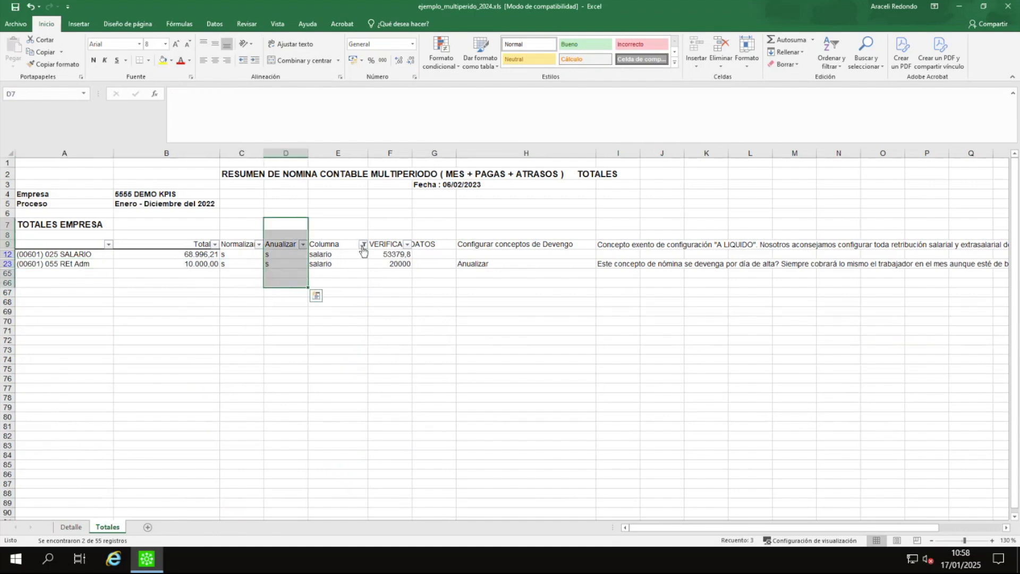
# Step: Change the Columna filter to show convenio and convenio/voluntarios instead of salario
pyautogui.click(363, 244)
pyautogui.click(269, 406)
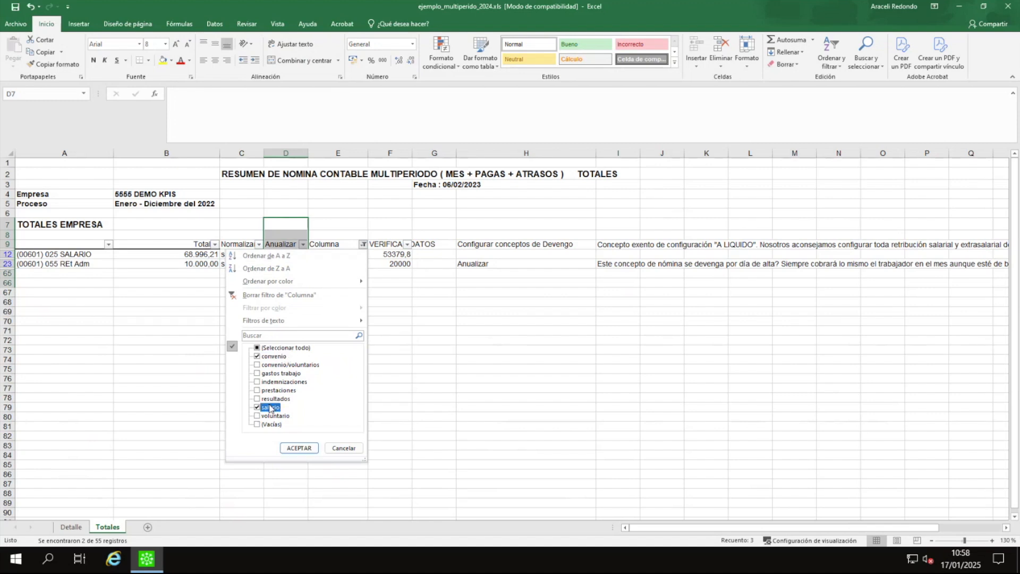
pyautogui.click(281, 364)
pyautogui.click(299, 448)
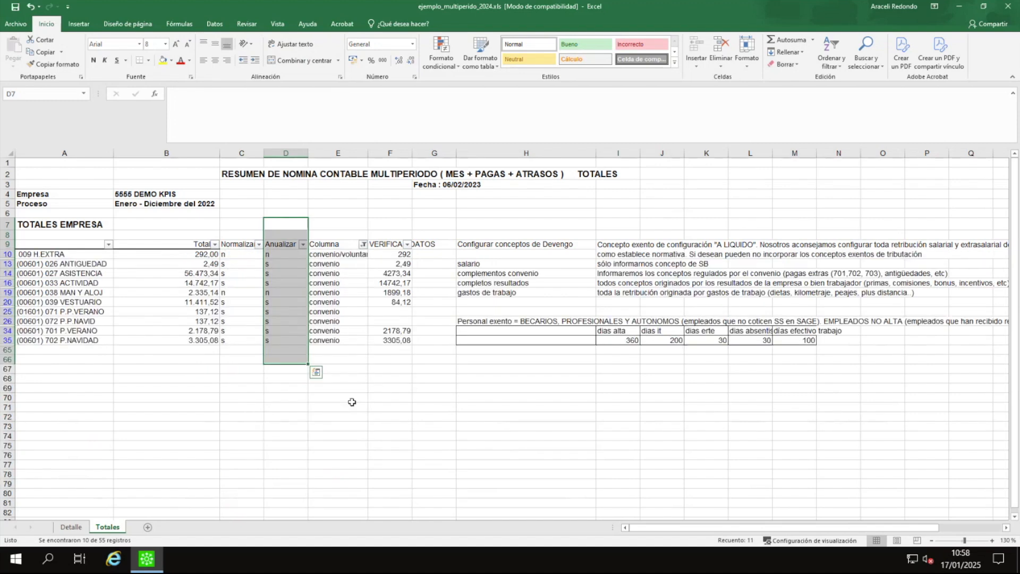
# Step: Review the 009 H.EXTRA row and its Normalizar and Anualizar settings
pyautogui.moveTo(72, 254); pyautogui.dragTo(314, 262)
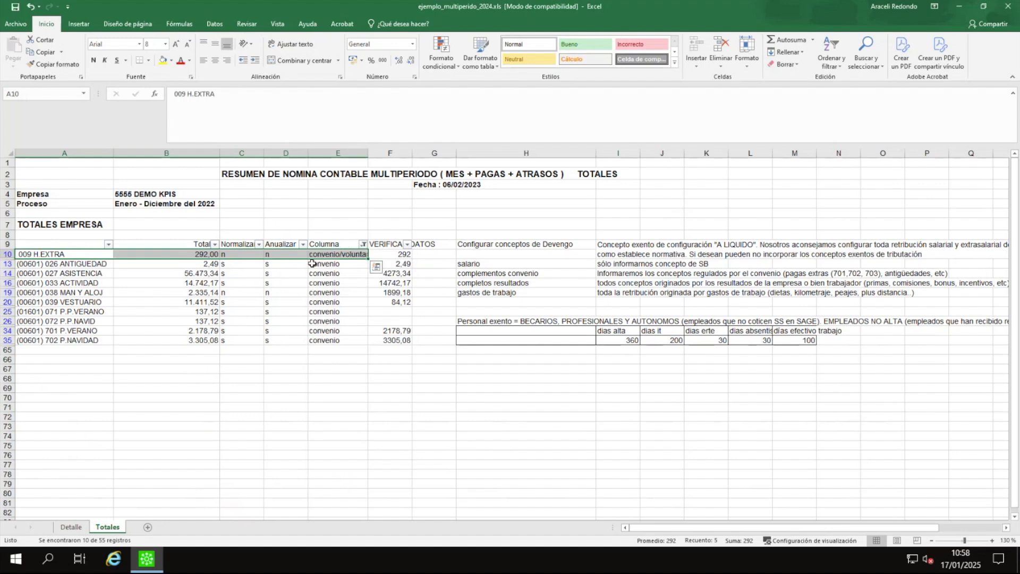
pyautogui.click(249, 256)
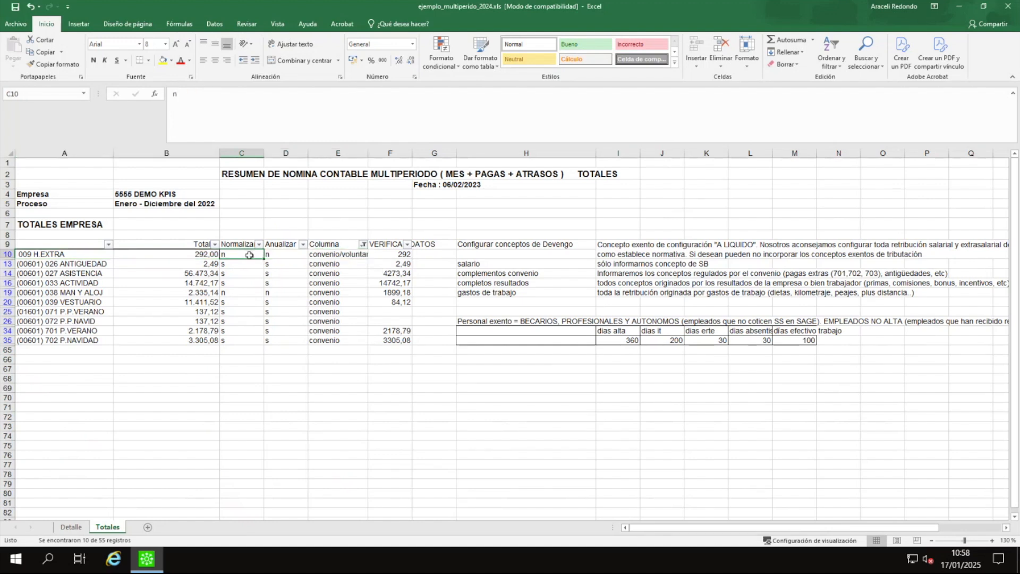
pyautogui.click(291, 254)
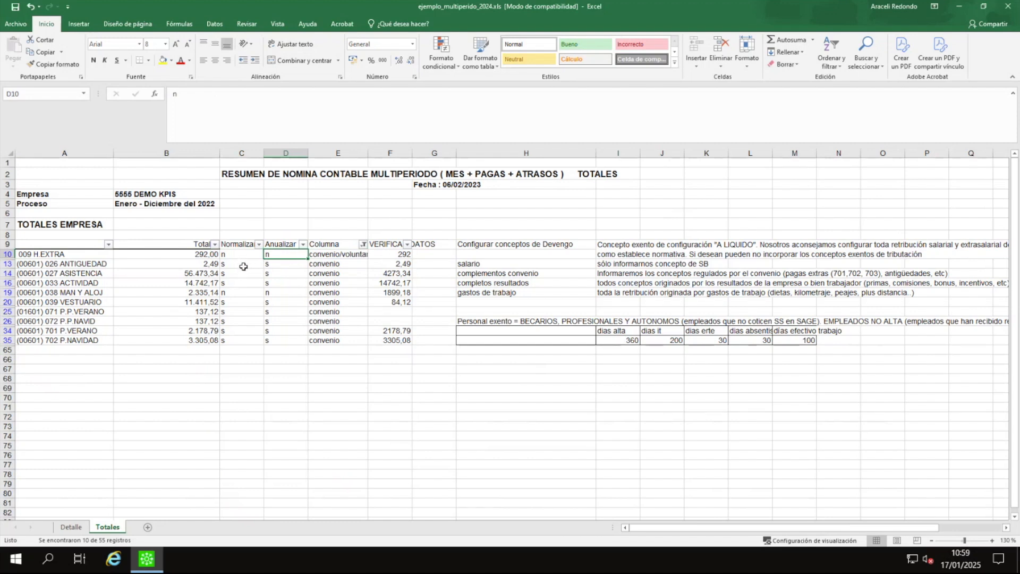
# Step: Review the Normalizar and Anualizar settings of the 026 ANTIGUEDAD, 027 ASISTENCIA and 033 ACTIVIDAD rows
pyautogui.click(322, 263)
pyautogui.click(72, 264)
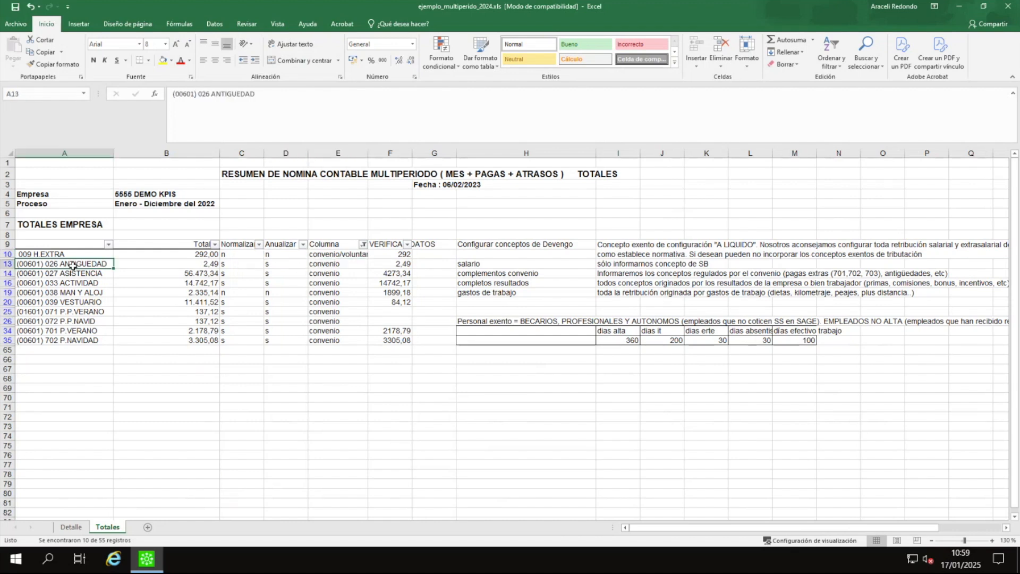
pyautogui.click(225, 263)
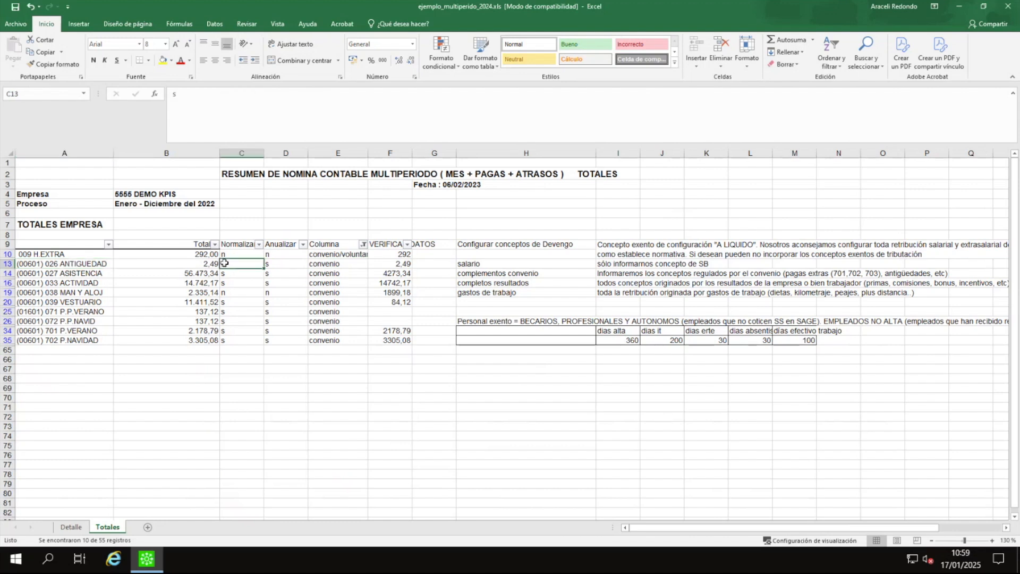
pyautogui.click(276, 264)
pyautogui.moveTo(246, 264); pyautogui.dragTo(283, 264)
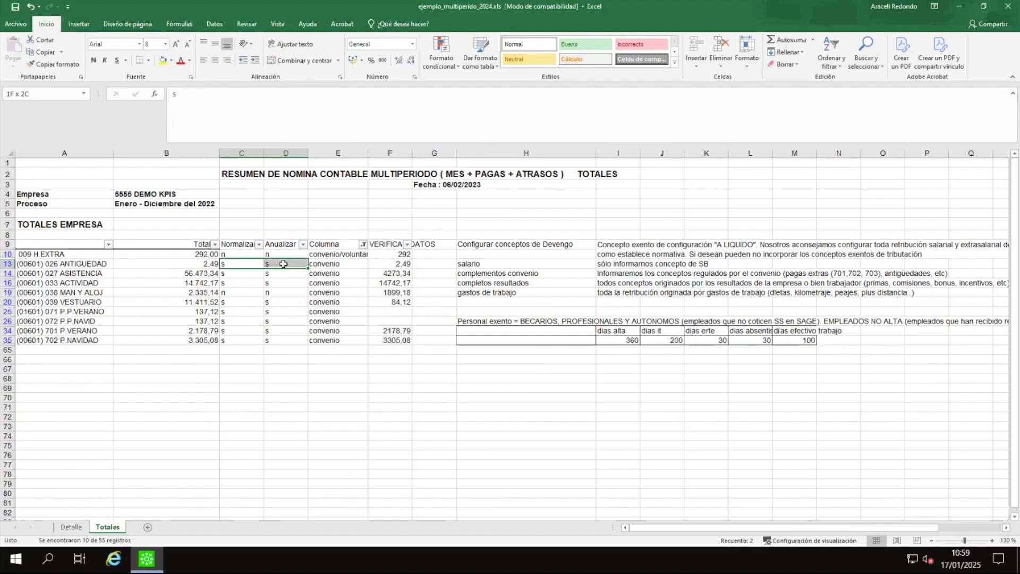
pyautogui.moveTo(94, 274); pyautogui.dragTo(305, 283)
pyautogui.moveTo(240, 272); pyautogui.dragTo(243, 284)
# Step: Review the settings of the 038 MAN Y ALOJ row and the extra-pay rows 071, 072, 701 and 702
pyautogui.scroll(-1, 272, 276)
pyautogui.scroll(-2, 272, 275)
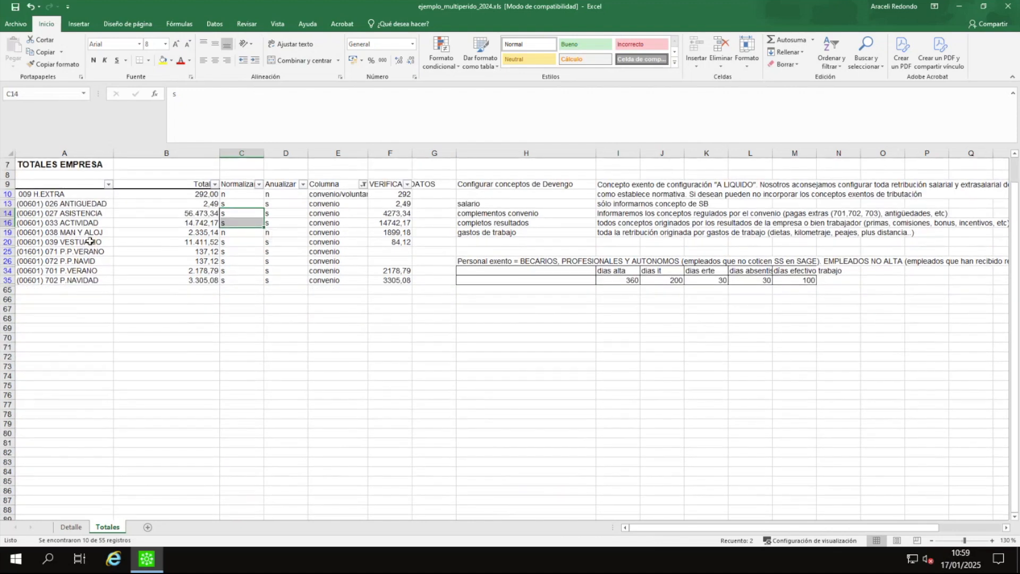
pyautogui.moveTo(79, 232); pyautogui.dragTo(334, 231)
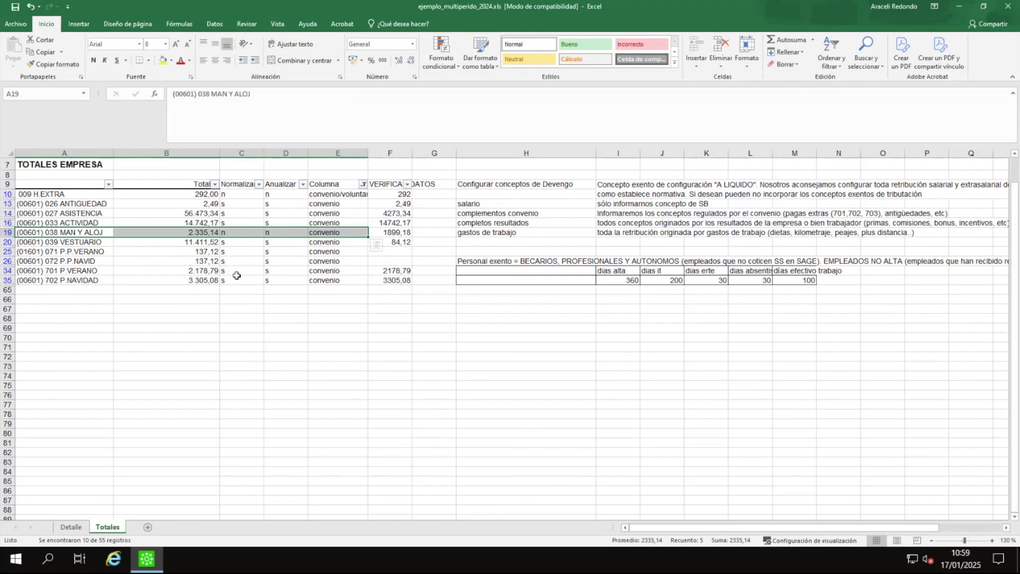
pyautogui.click(269, 267)
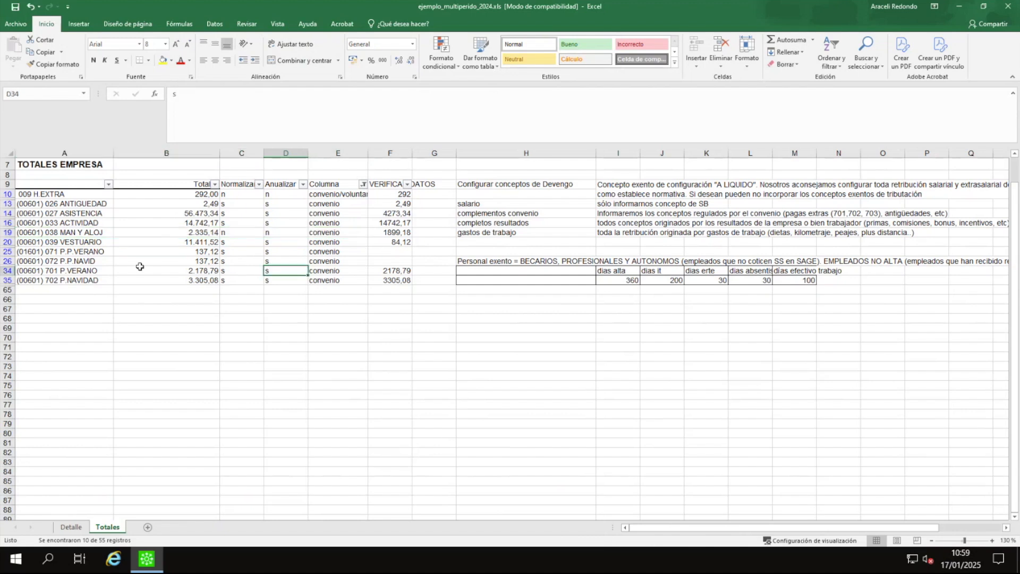
pyautogui.click(60, 249)
pyautogui.moveTo(60, 249); pyautogui.dragTo(298, 254)
pyautogui.moveTo(65, 271); pyautogui.dragTo(352, 277)
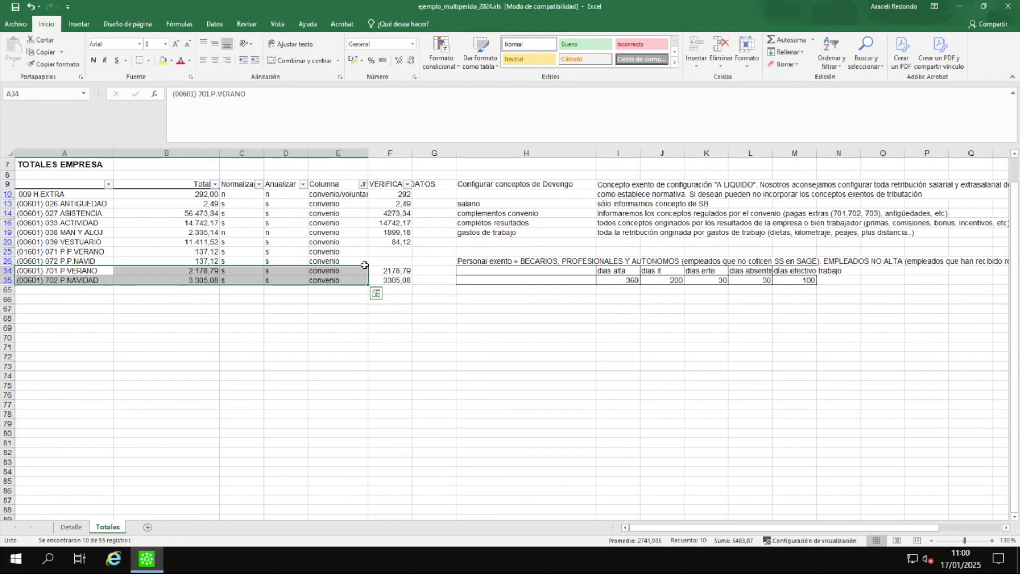
# Step: Reset the Columna filter to include all values
pyautogui.click(362, 183)
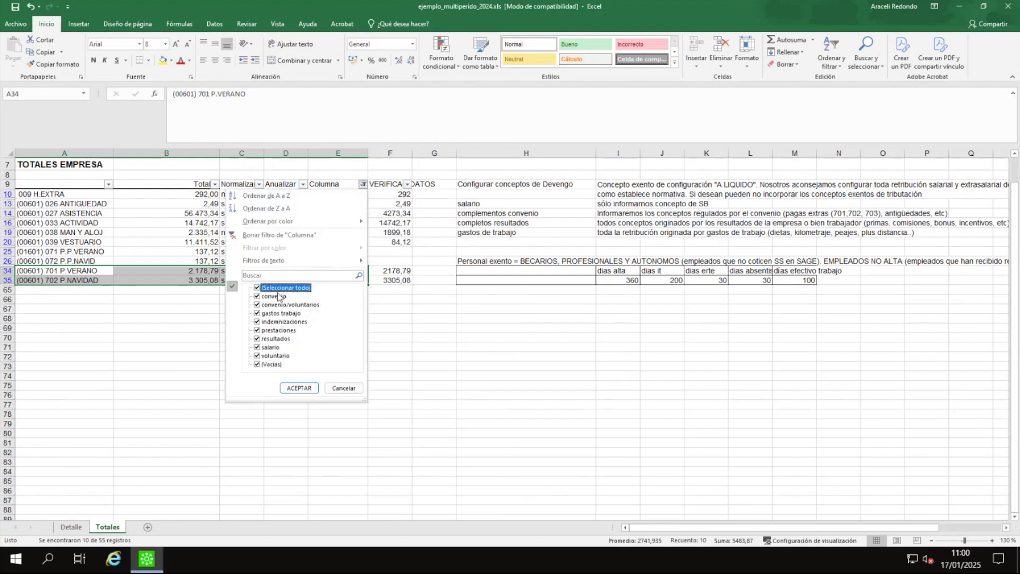
pyautogui.click(298, 388)
# Step: Switch to Sage 200 and filter the Relación Conceptos x Columnas records by Cód. empresa equal to 507
pyautogui.click(140, 562)
pyautogui.click(139, 564)
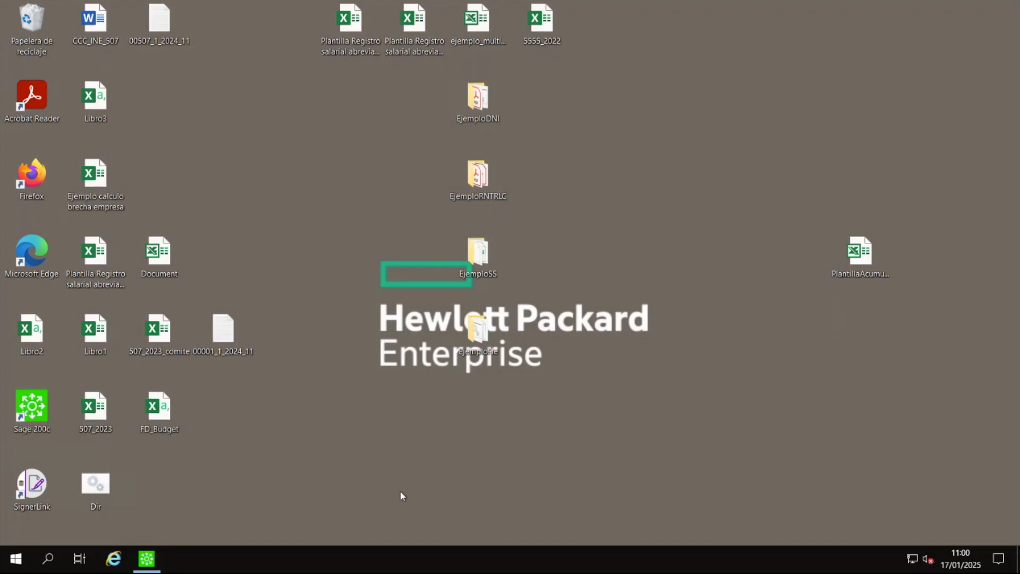
pyautogui.click(142, 562)
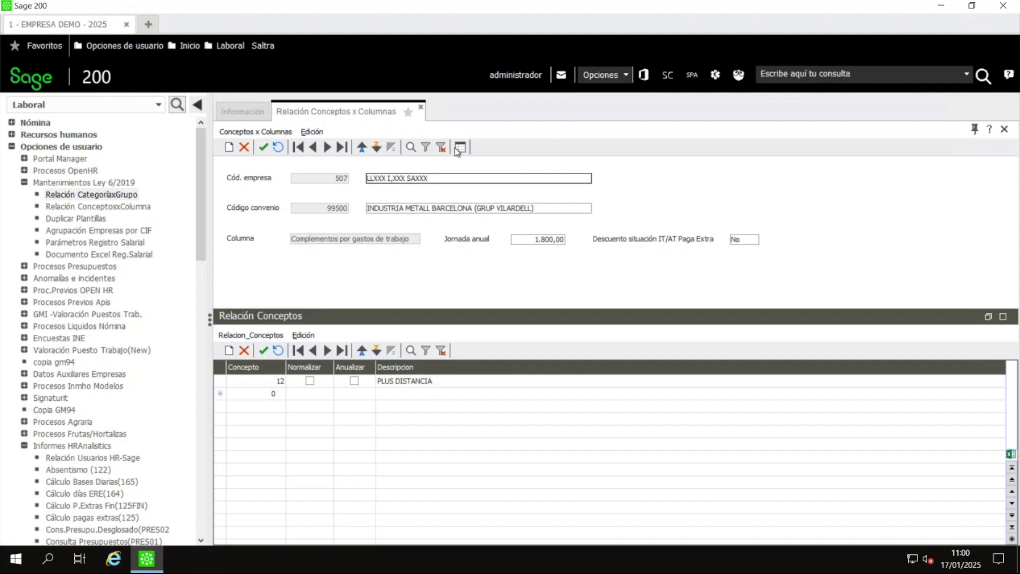
pyautogui.click(426, 147)
pyautogui.click(591, 268)
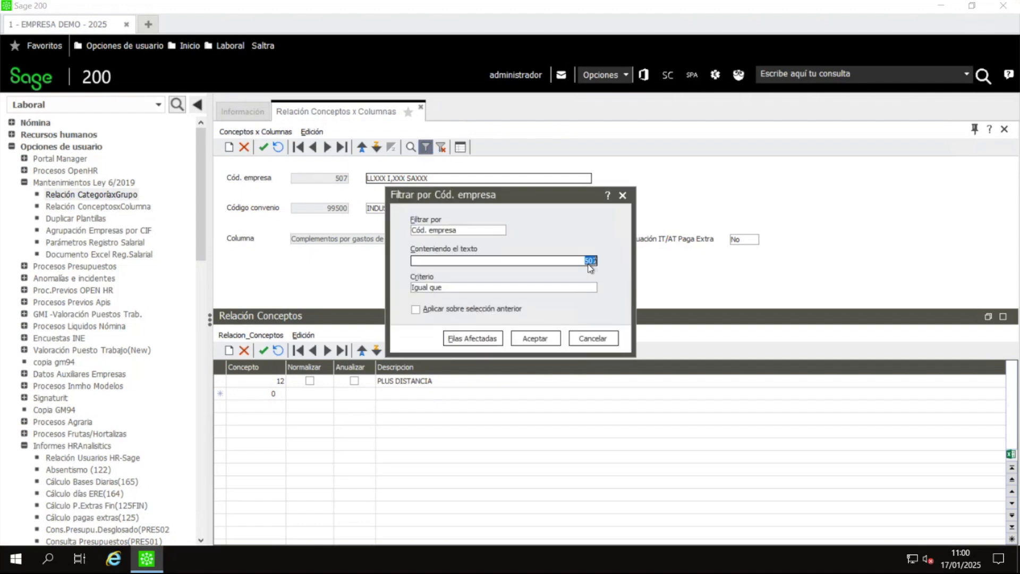
pyautogui.click(544, 346)
# Step: List the records, sort them by Código convenio and open the Salario record of agreement 99500
pyautogui.click(460, 147)
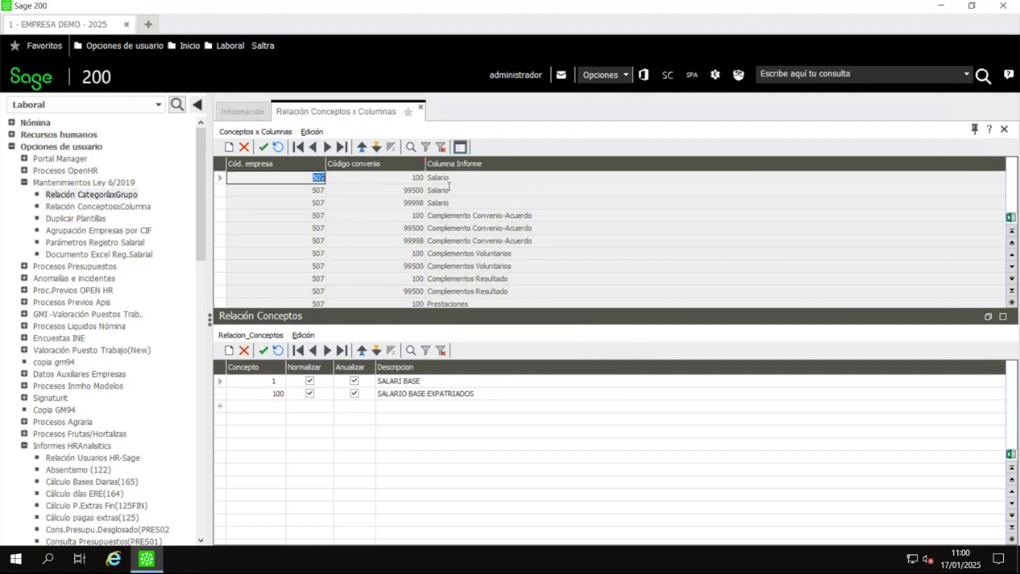
pyautogui.click(399, 166)
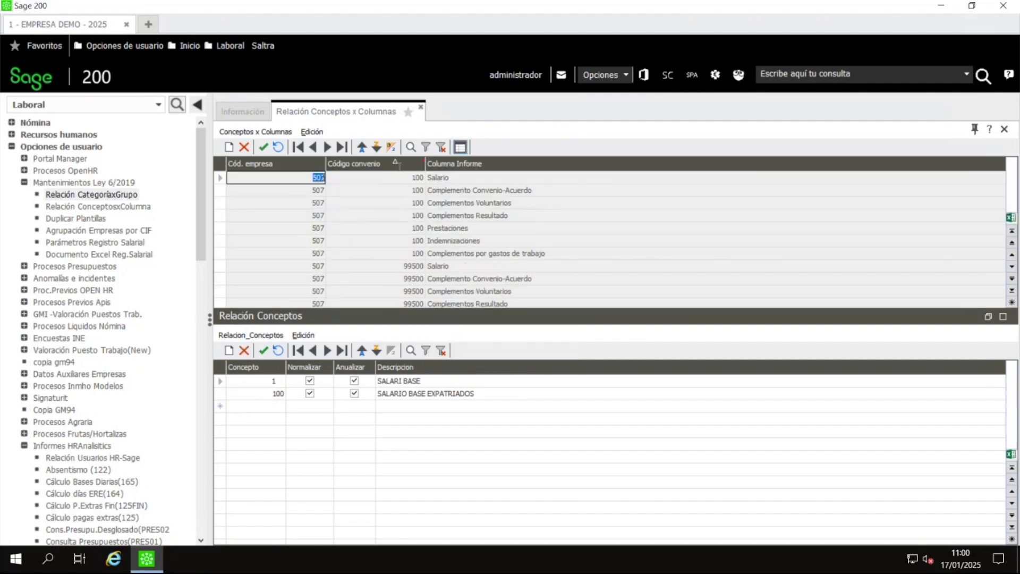
pyautogui.click(404, 265)
pyautogui.click(460, 147)
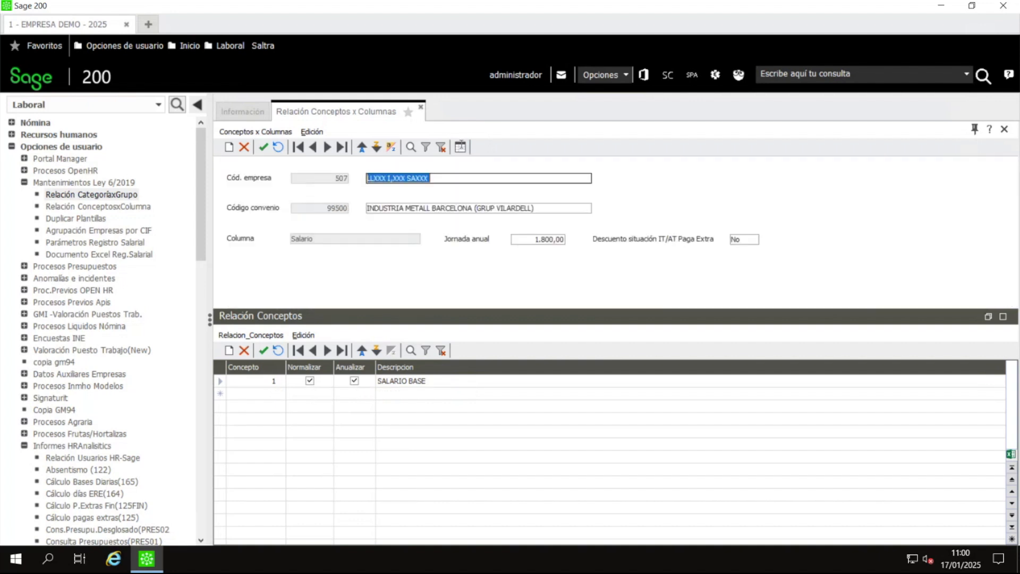
# Step: Review the Jornada anual and Descuento situación IT/AT Paga Extra fields of the Salario record
pyautogui.click(526, 239)
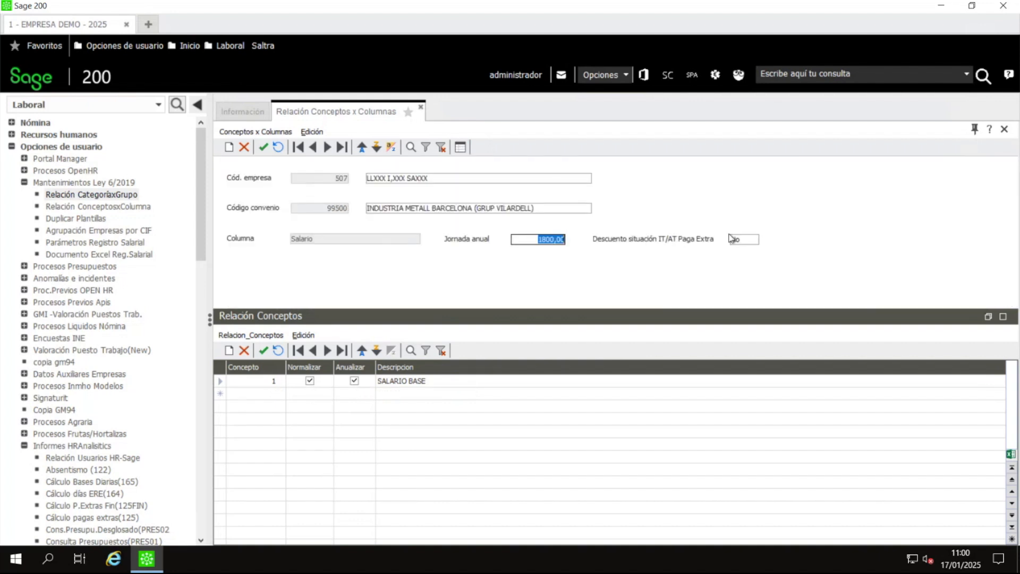
pyautogui.click(752, 239)
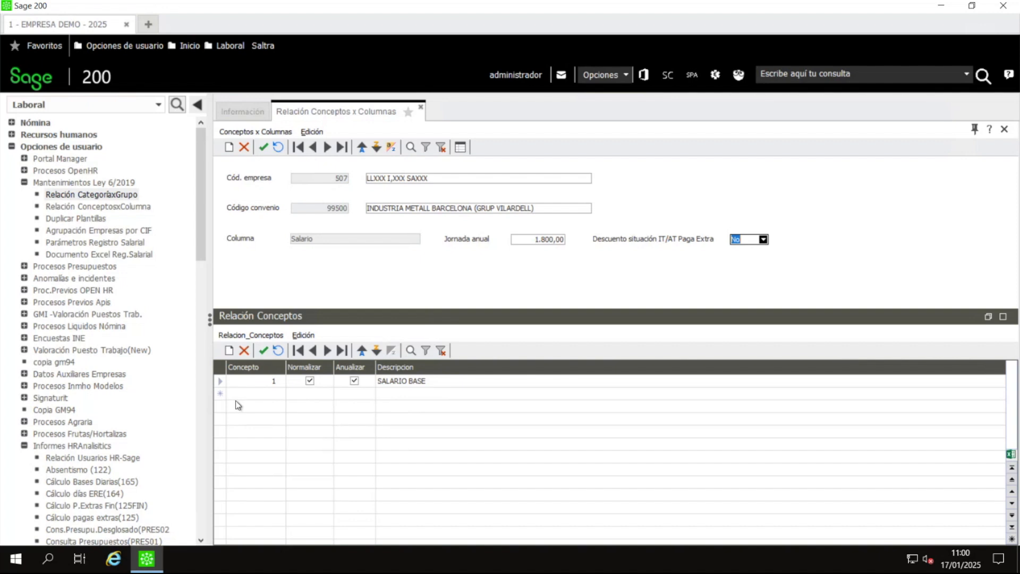
pyautogui.click(554, 242)
pyautogui.click(750, 238)
# Step: Go to the Complemento Convenio-Acuerdo record and review its prorated extra-pay concepts and the PLUS NIT and NIT PLUS TORN concepts
pyautogui.click(327, 147)
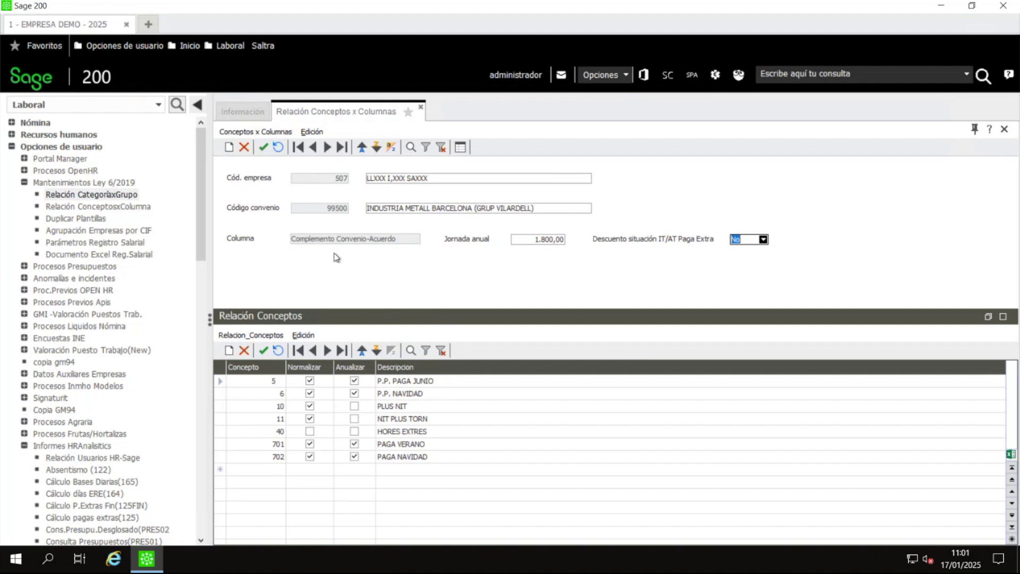
pyautogui.click(534, 240)
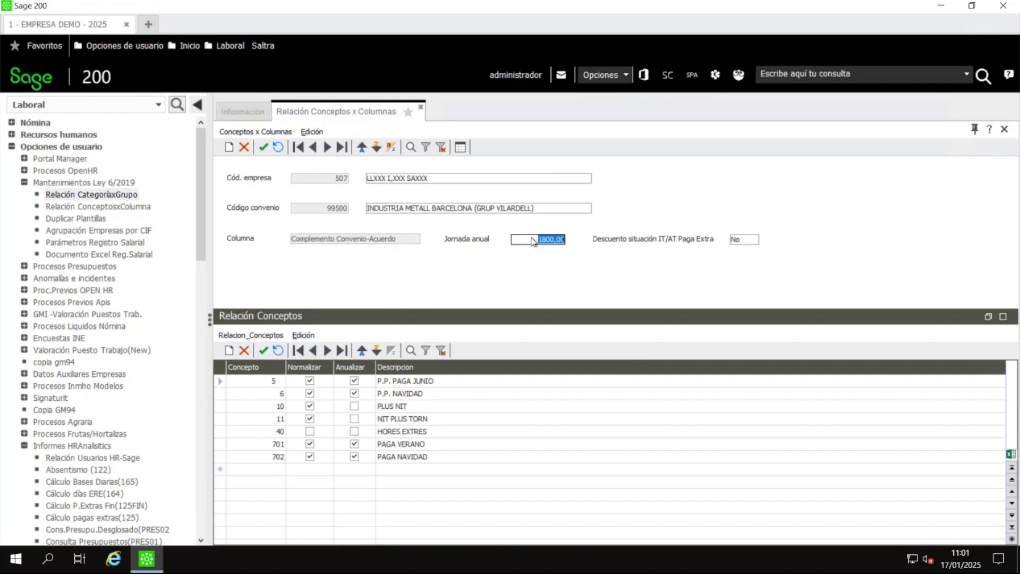
pyautogui.click(368, 241)
pyautogui.click(436, 383)
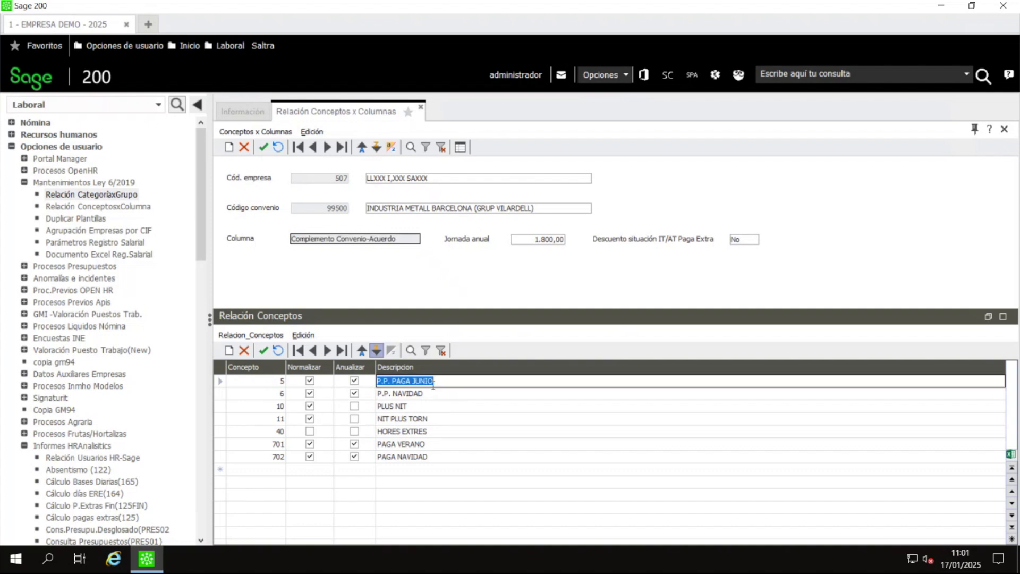
pyautogui.click(435, 393)
pyautogui.click(434, 384)
pyautogui.click(407, 408)
pyautogui.click(409, 419)
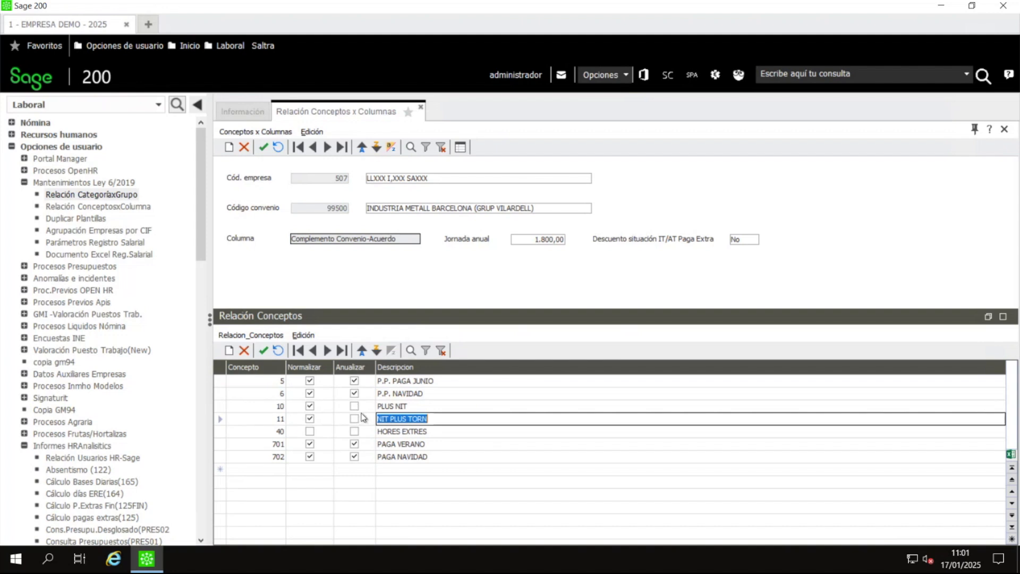
# Step: Review the HORES EXTRES, PAGA VERANO and PAGA NAVIDAD concepts, and recheck the two night-plus concepts
pyautogui.click(452, 432)
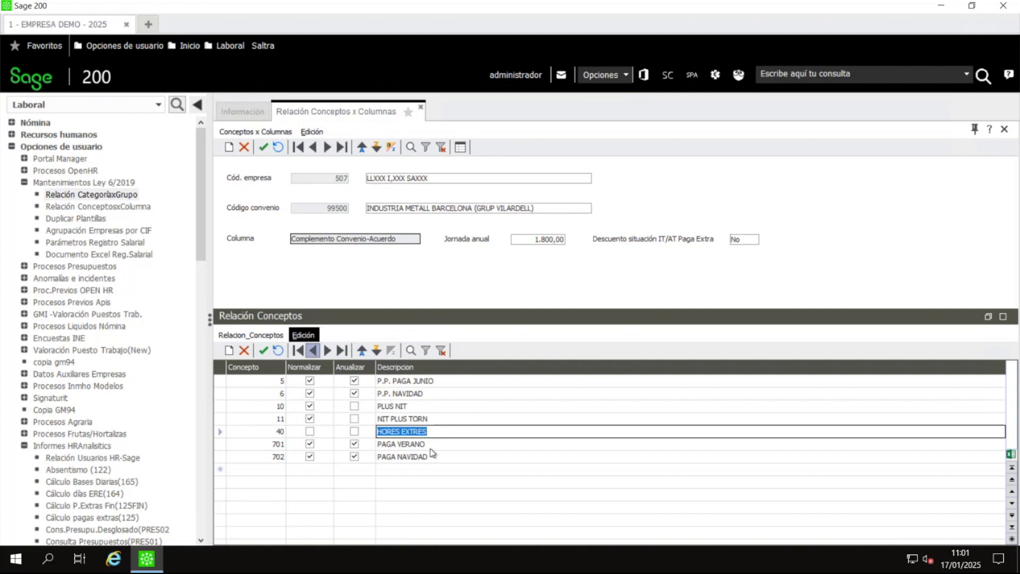
pyautogui.press('Down')
pyautogui.press('Down')
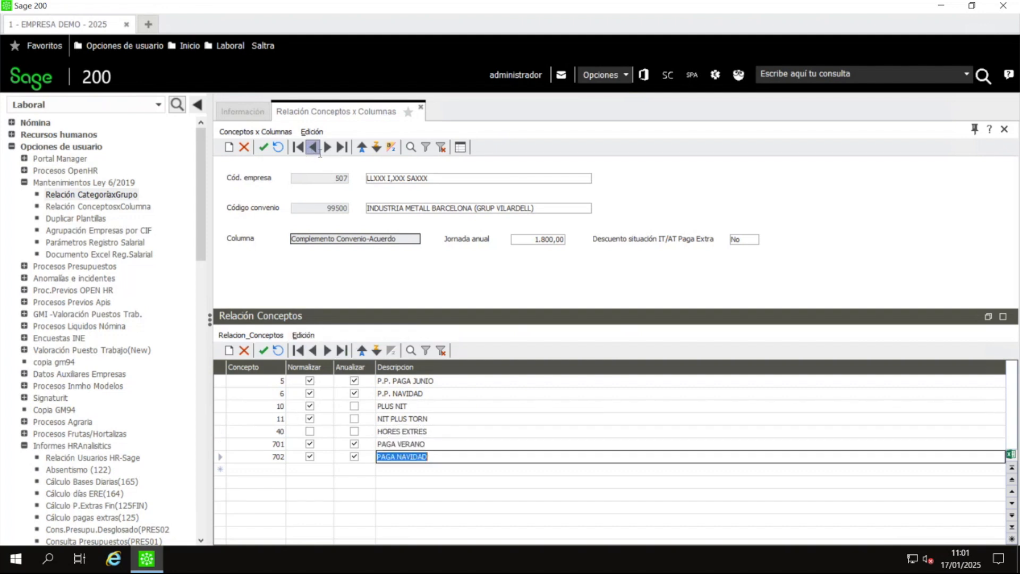
pyautogui.click(398, 420)
pyautogui.click(394, 408)
pyautogui.click(394, 420)
pyautogui.click(394, 431)
# Step: Go to the Complementos Voluntarios record and review the Normalizar and Anualizar settings of concepts 13, 20, 21 and 25
pyautogui.click(329, 147)
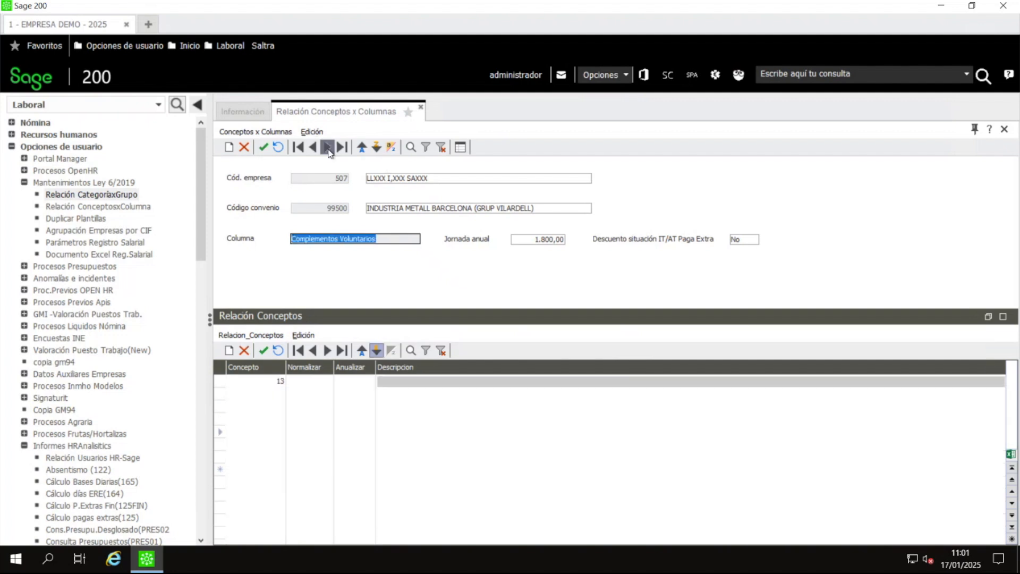
pyautogui.click(314, 149)
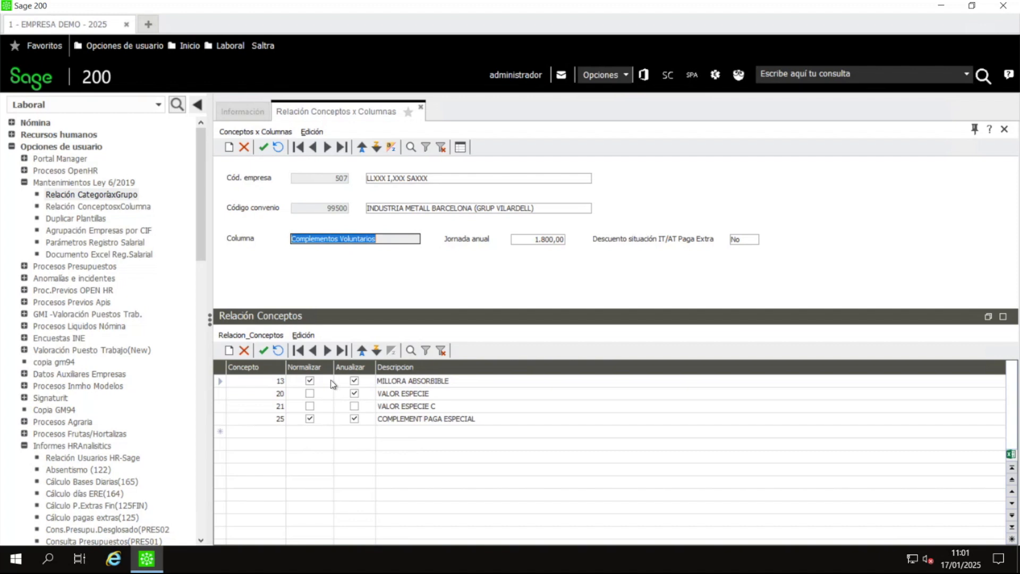
pyautogui.click(422, 380)
pyautogui.moveTo(454, 381); pyautogui.dragTo(354, 380)
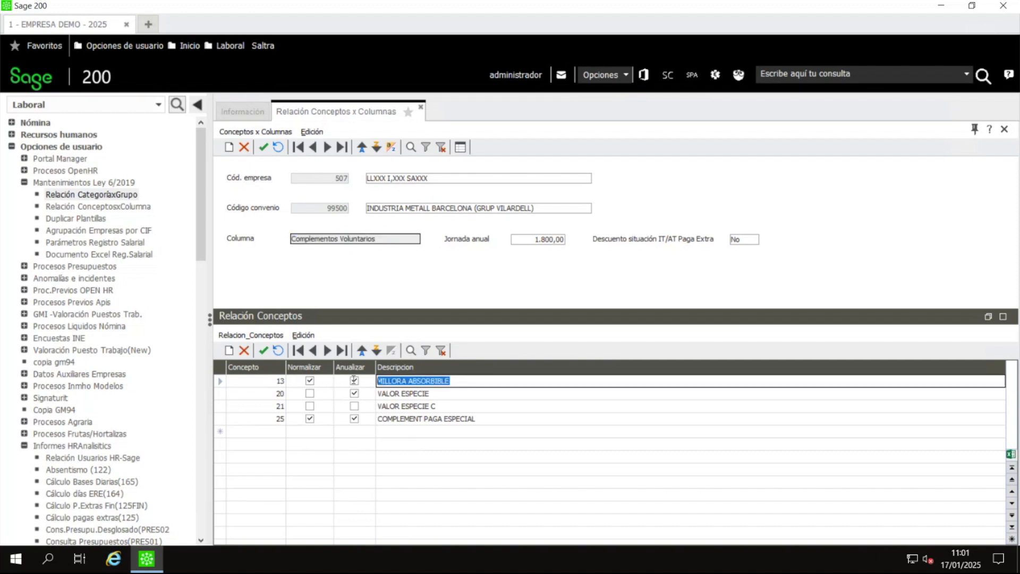
pyautogui.click(448, 393)
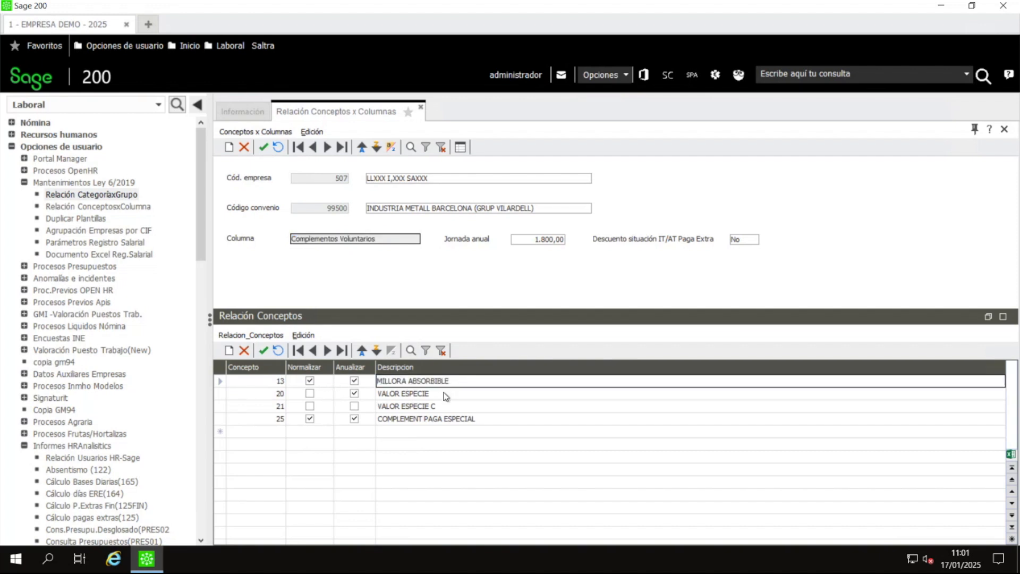
pyautogui.click(436, 404)
pyautogui.click(440, 397)
pyautogui.click(440, 407)
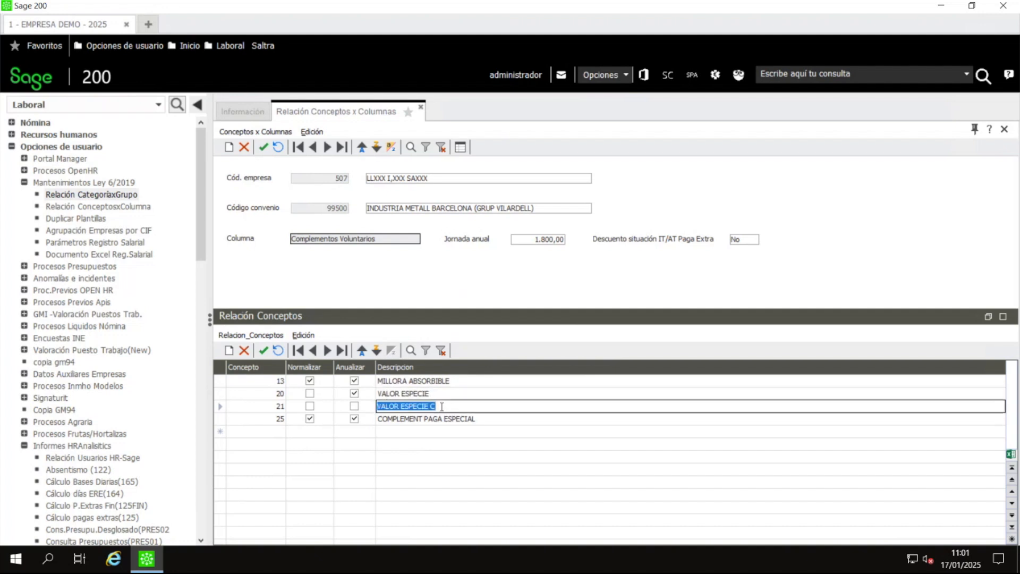
pyautogui.click(435, 419)
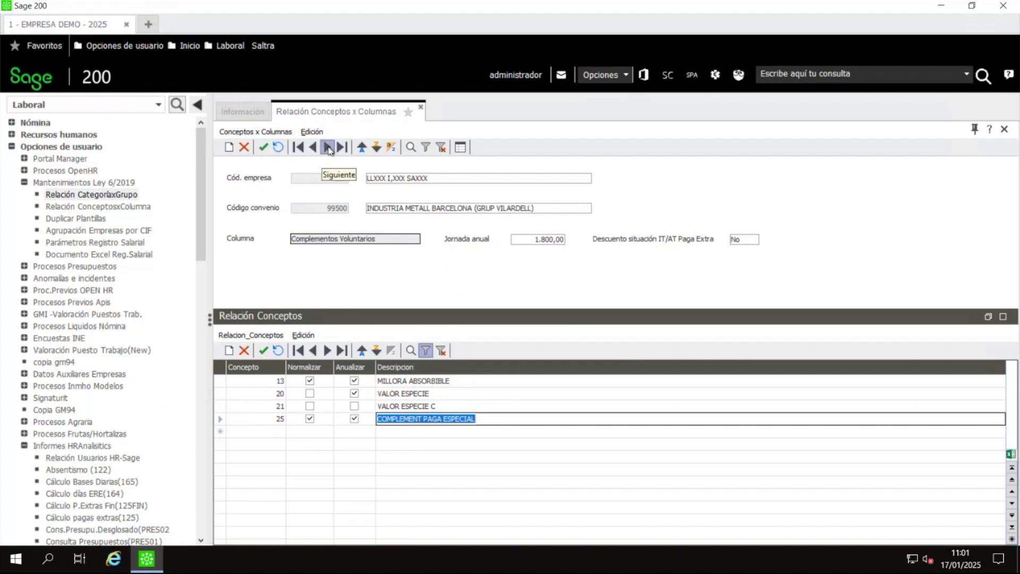
# Step: Review the A COMPTE BONUS ANUAL concept in the Complementos Resultado record and all concepts in the Prestaciones record
pyautogui.click(328, 147)
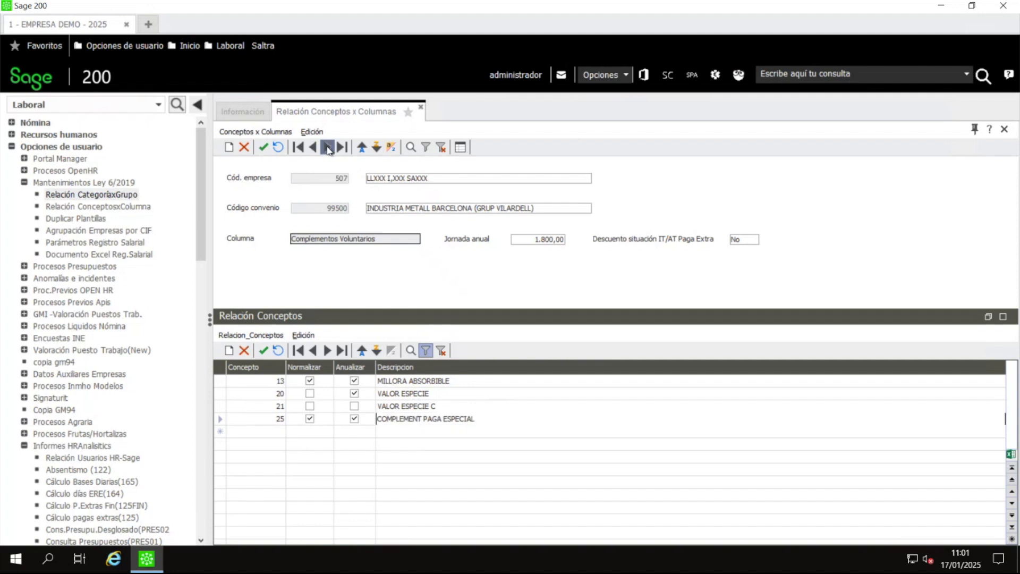
pyautogui.click(452, 381)
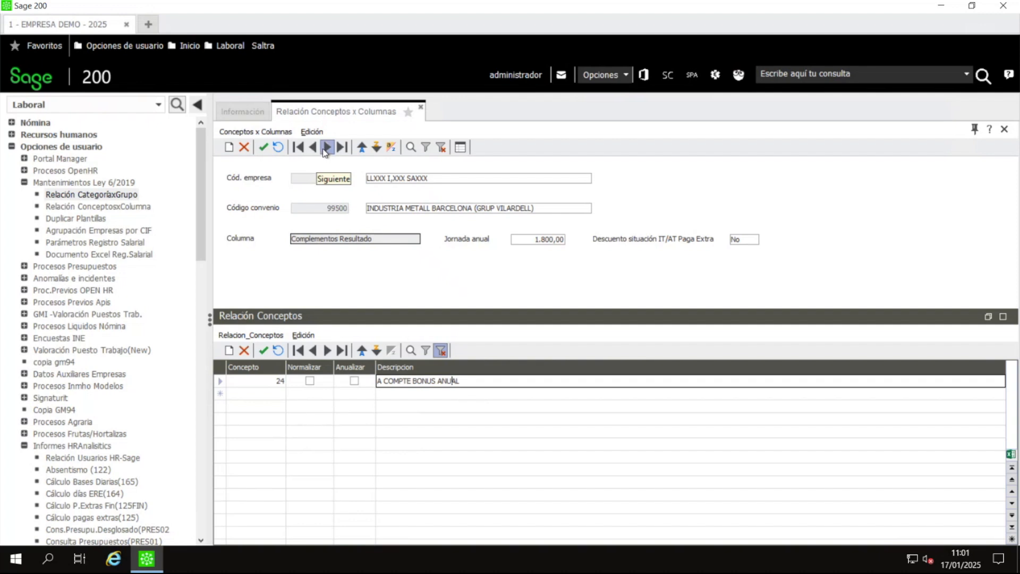
pyautogui.click(327, 147)
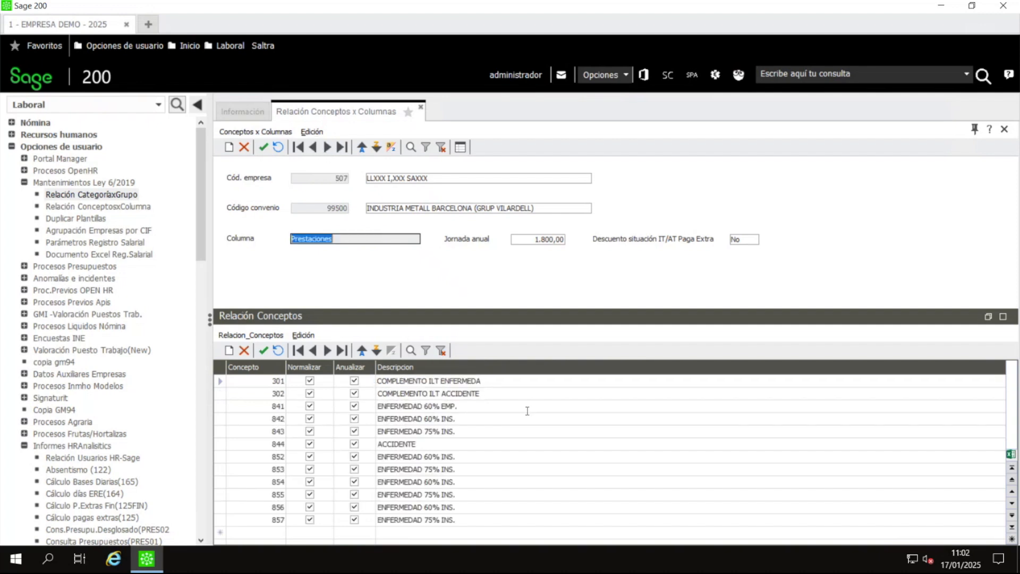
pyautogui.click(219, 367)
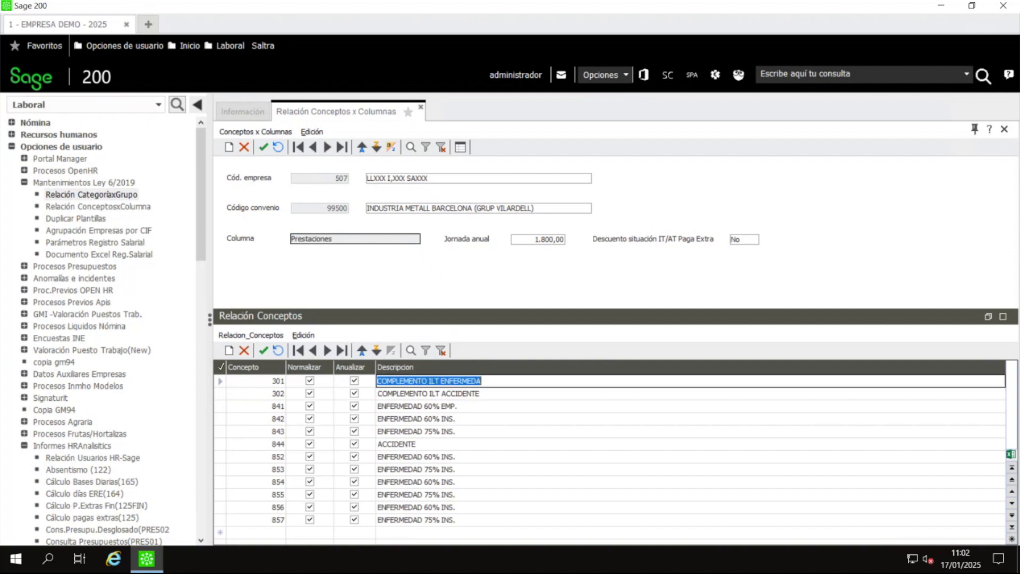
pyautogui.click(333, 419)
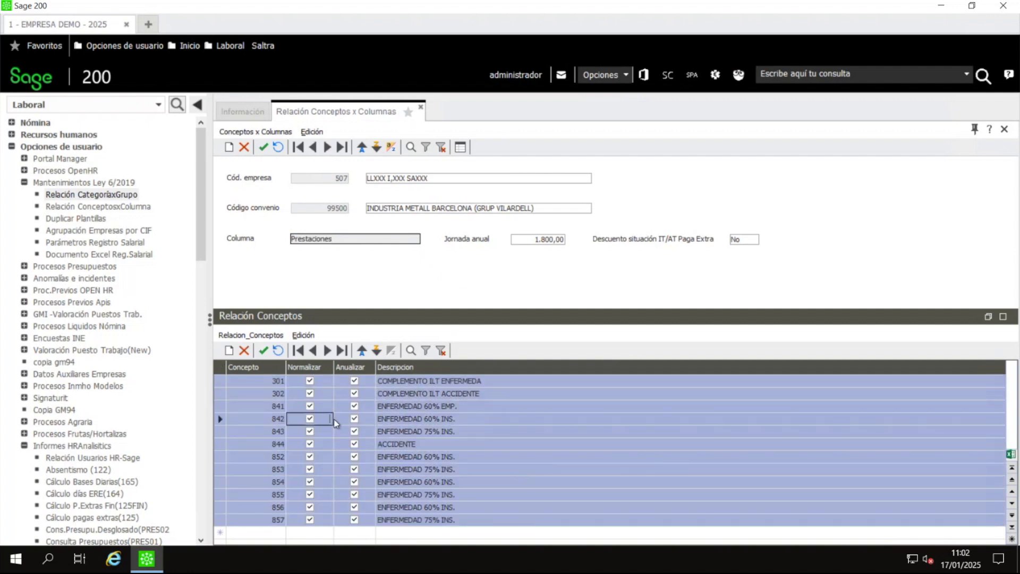
pyautogui.click(476, 419)
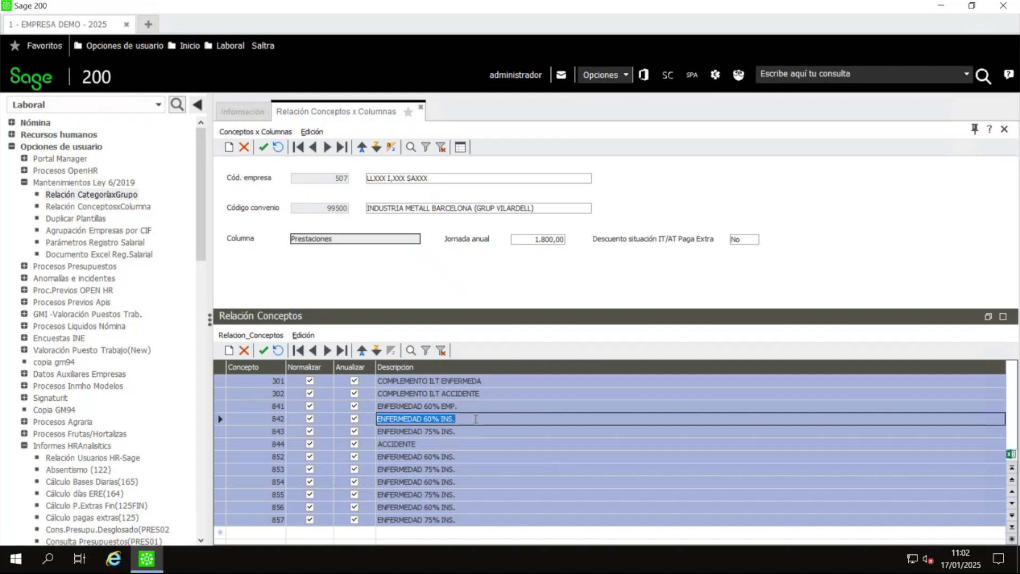
# Step: Go to the Indemnizaciones record and review its INDEMNIZACION, INDEMNIZ. SEGUN CONTRATO, INDEM.C.ECO. FUERZA MAYOR and INDEM. CTO.DUR. DETERMIN. concepts
pyautogui.click(326, 148)
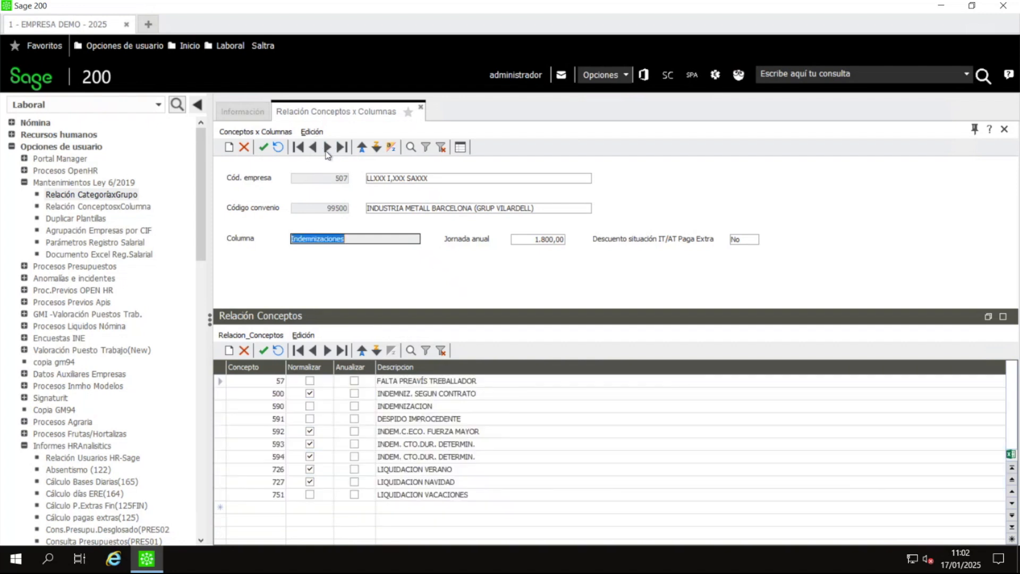
pyautogui.click(321, 405)
pyautogui.click(371, 406)
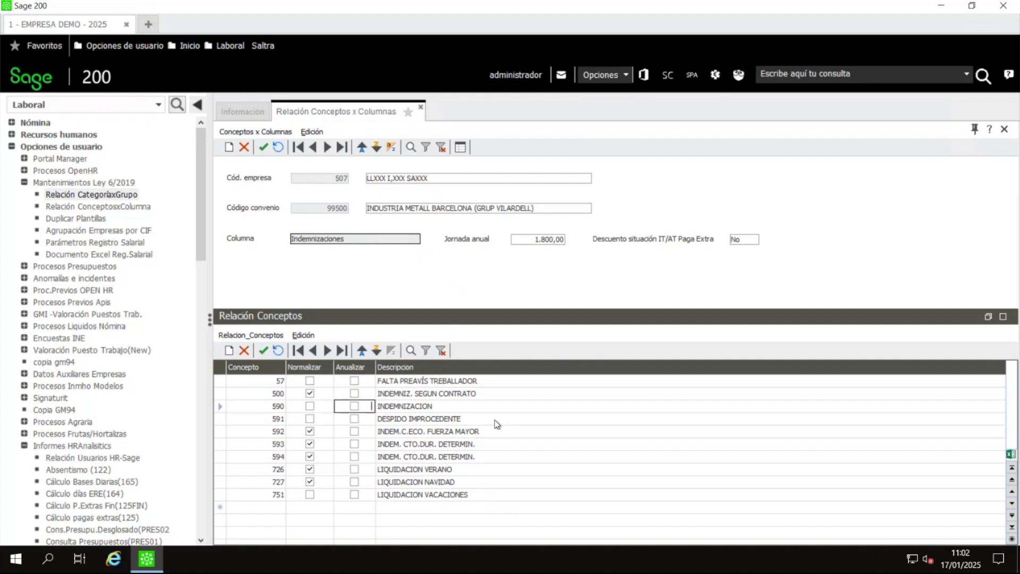
pyautogui.click(413, 393)
pyautogui.click(423, 431)
pyautogui.click(425, 456)
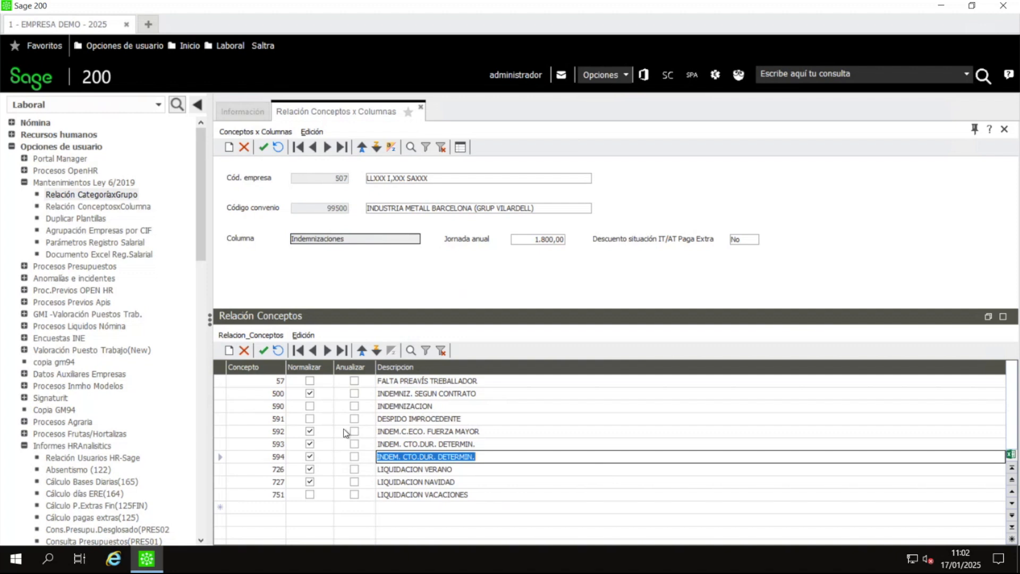
pyautogui.click(264, 410)
pyautogui.click(252, 432)
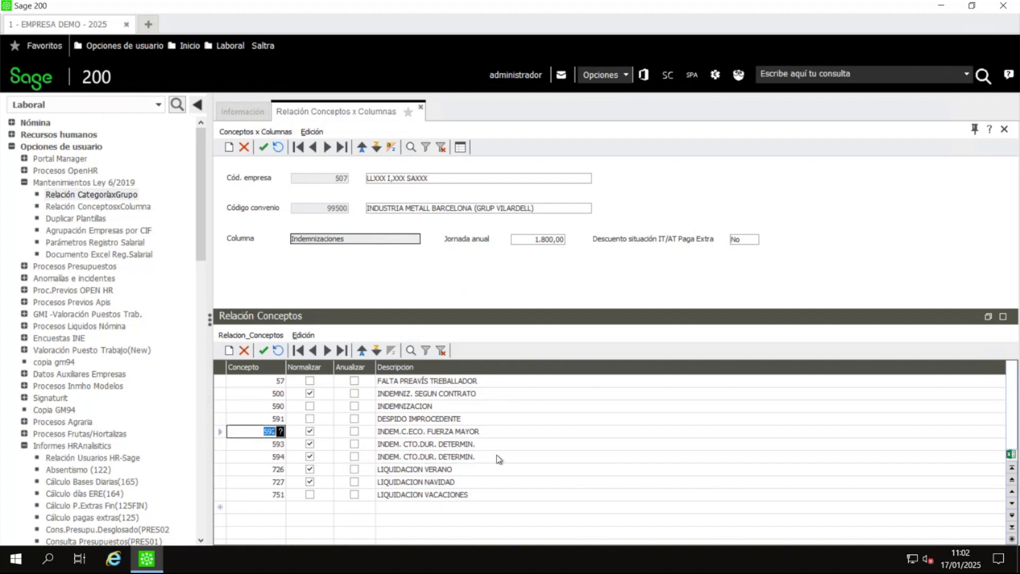
# Step: Review the Normalizar and Anualizar settings of the severance concepts, including FALTA PREAVÍS TREBALLADOR and LIQUIDACION VACACIONES
pyautogui.click(300, 398)
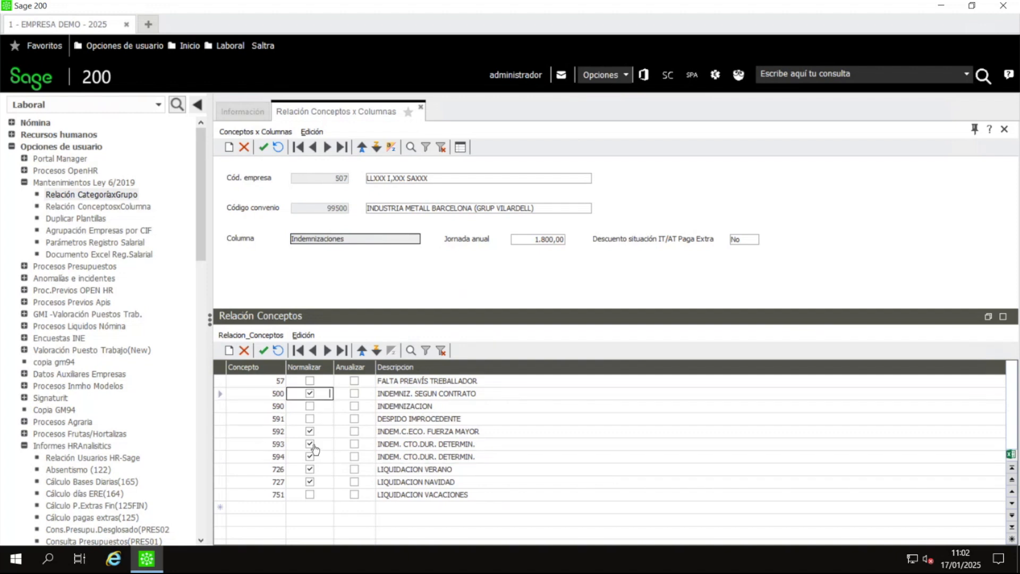
pyautogui.click(366, 380)
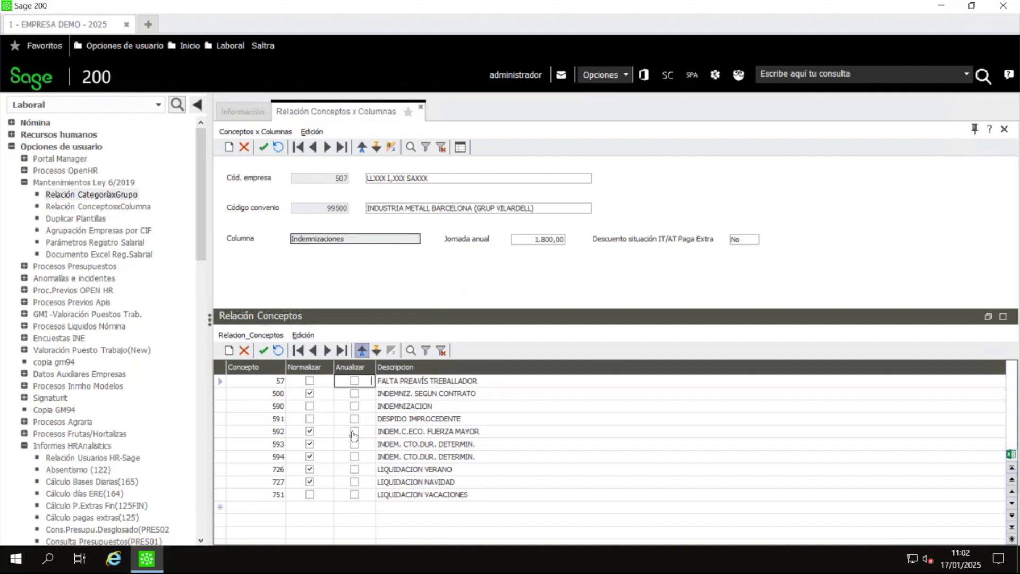
pyautogui.click(324, 385)
pyautogui.click(330, 424)
pyautogui.click(320, 457)
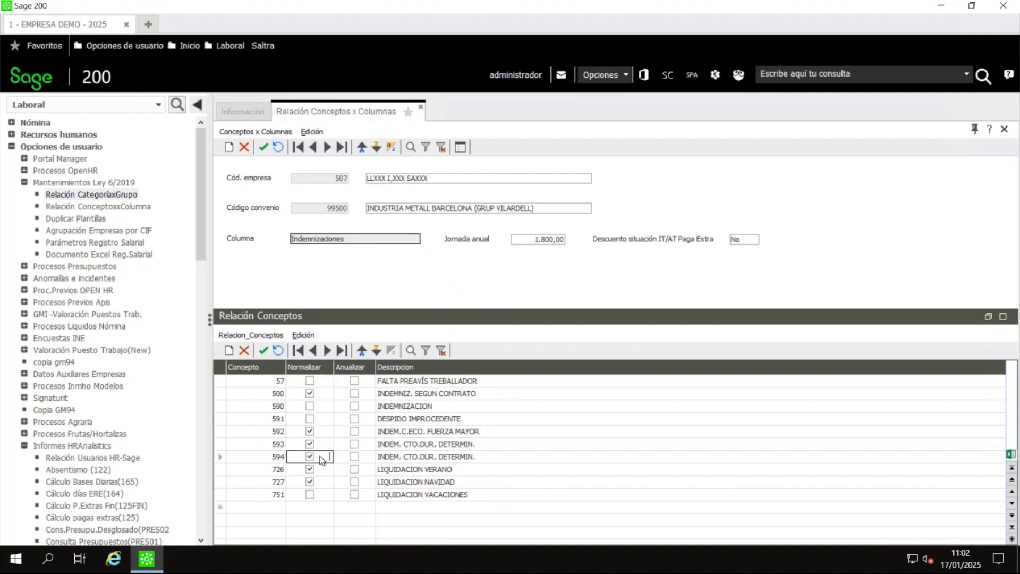
pyautogui.click(321, 498)
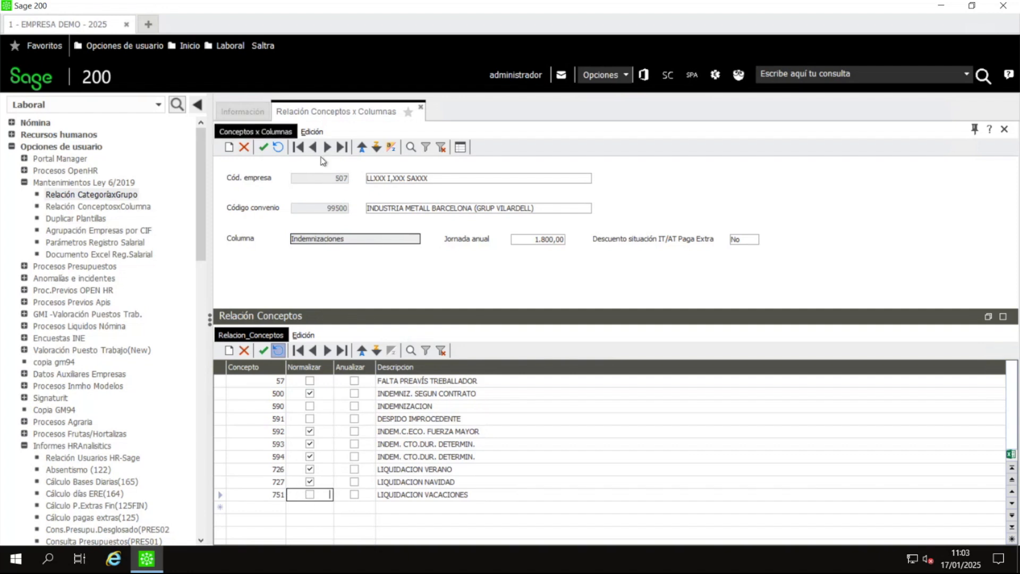
pyautogui.click(365, 498)
pyautogui.click(328, 498)
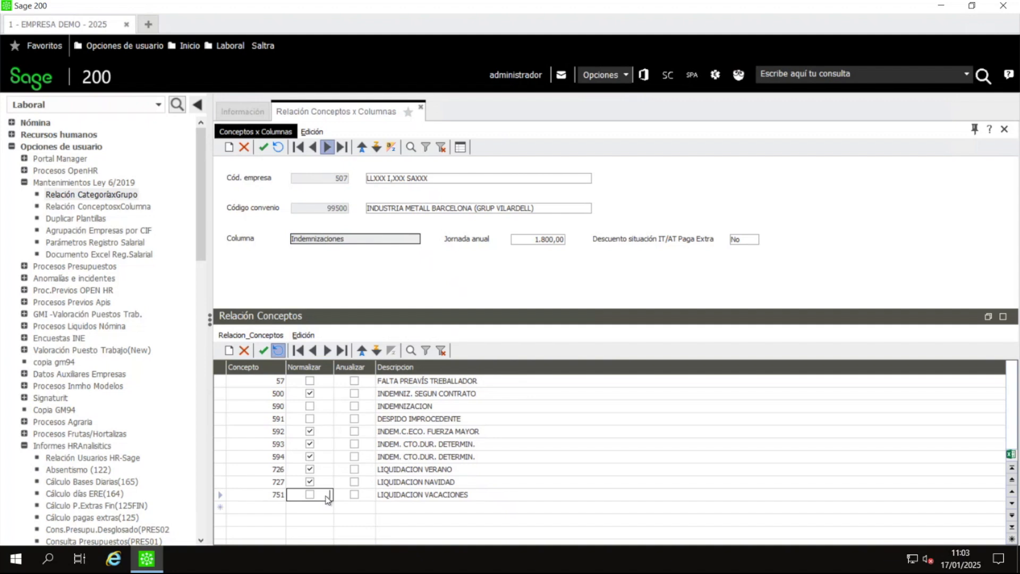
# Step: Review the PLUS DISTANCIA concept in the Complementos por gastos de trabajo record, and close the Relación Conceptos x Columnas maintenance
pyautogui.click(328, 147)
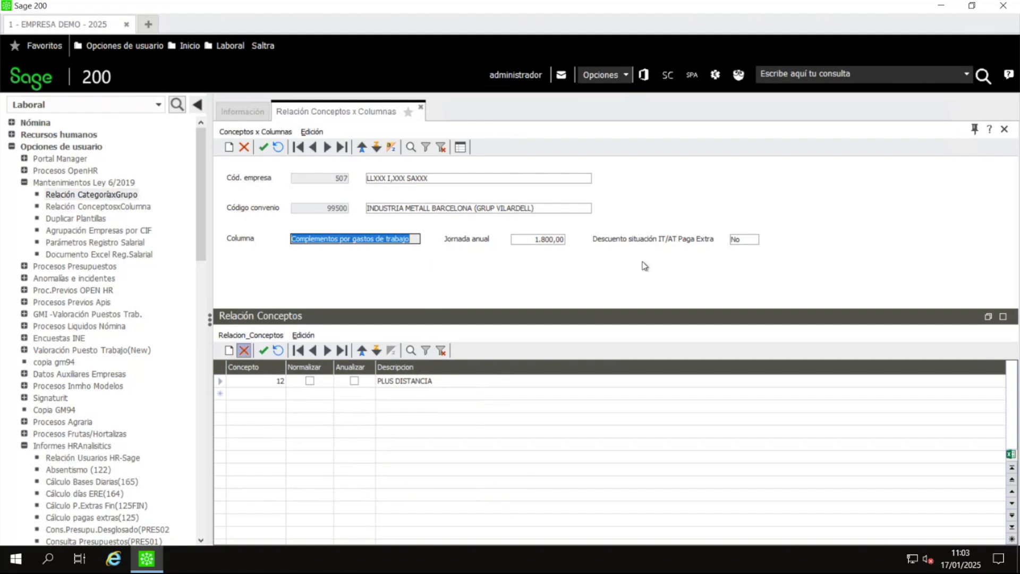
pyautogui.click(543, 239)
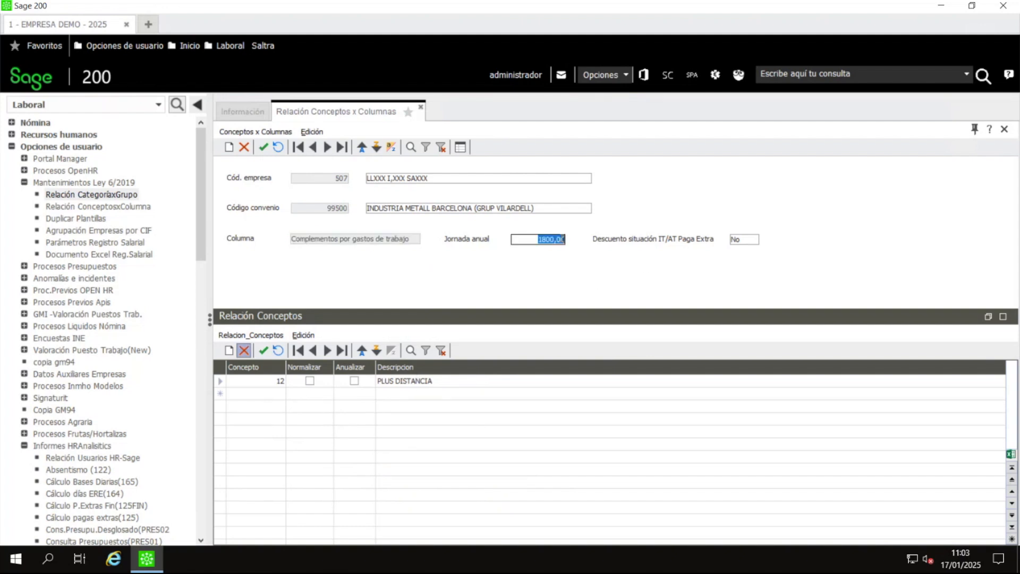
pyautogui.click(451, 380)
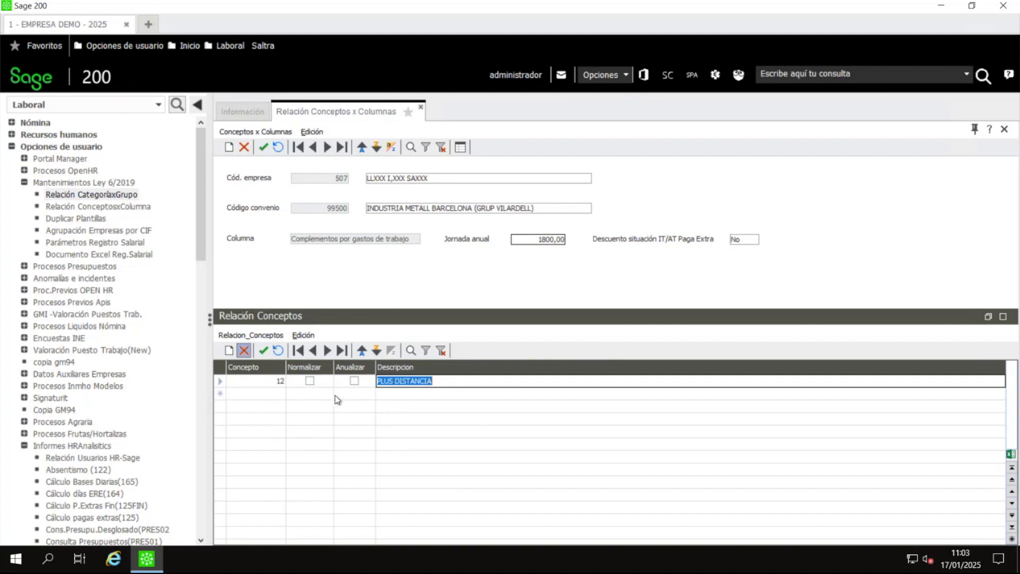
pyautogui.click(330, 381)
pyautogui.click(369, 385)
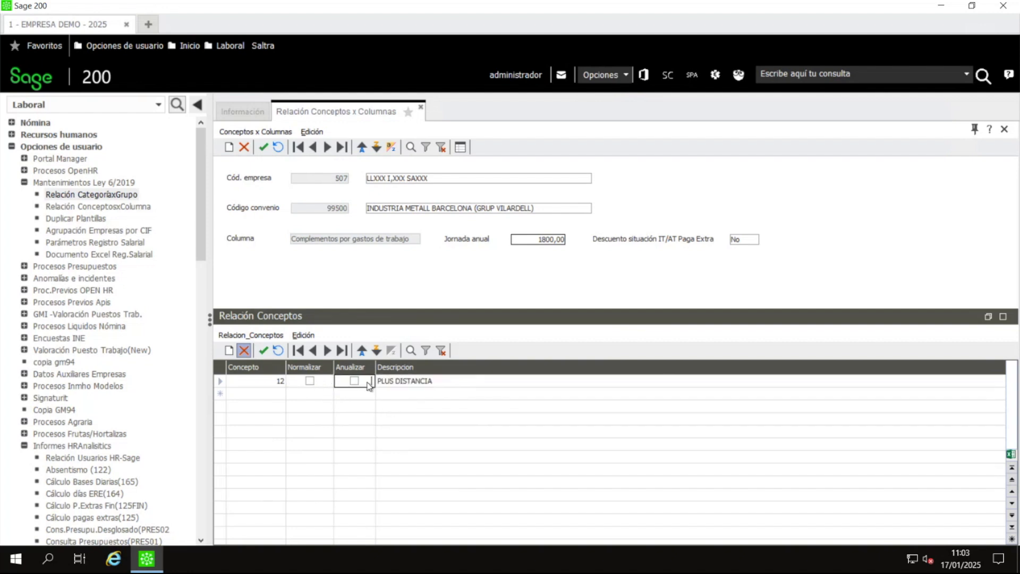
pyautogui.click(328, 382)
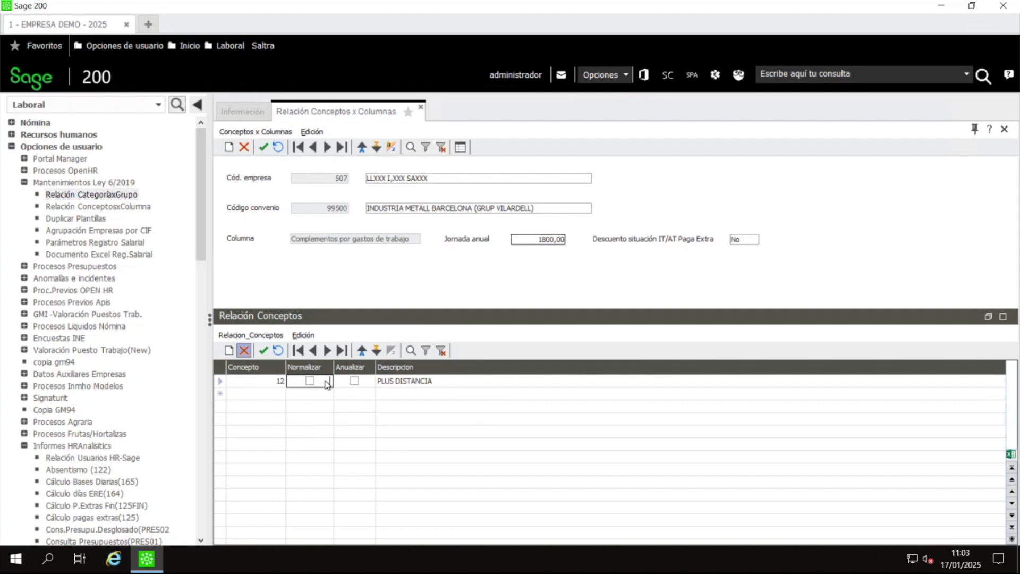
pyautogui.click(366, 386)
pyautogui.click(326, 384)
pyautogui.click(421, 108)
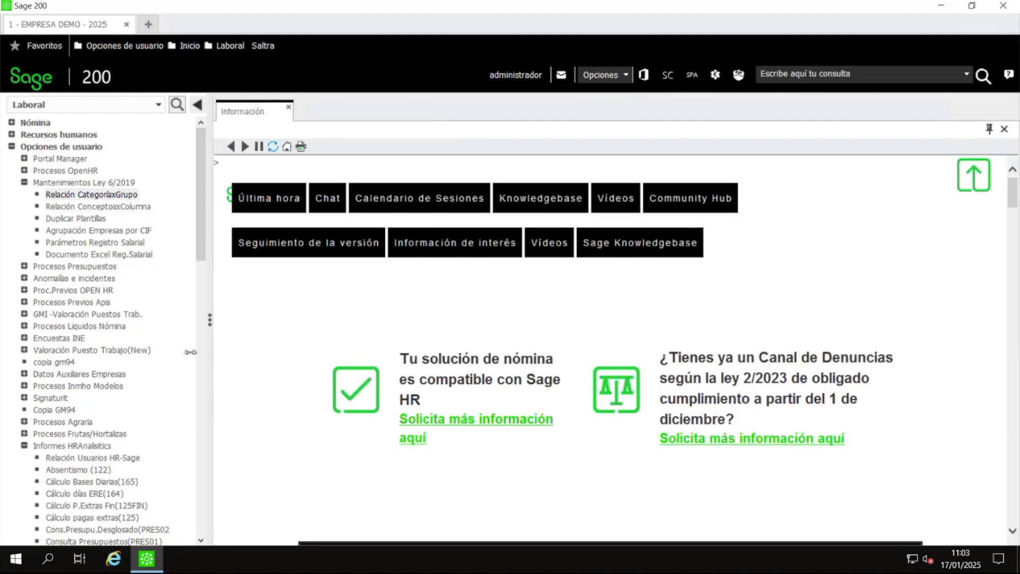
# Step: Open the Registro Salarial (154) report under Informes HRAnalisitics and limit it to company 1
pyautogui.scroll(-3, 177, 358)
pyautogui.doubleClick(63, 340)
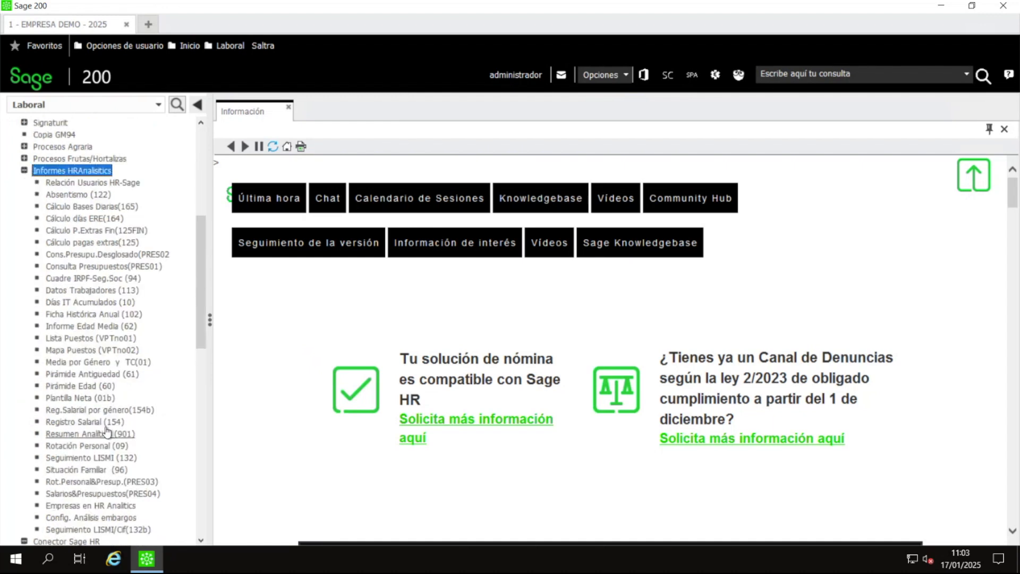
pyautogui.click(83, 421)
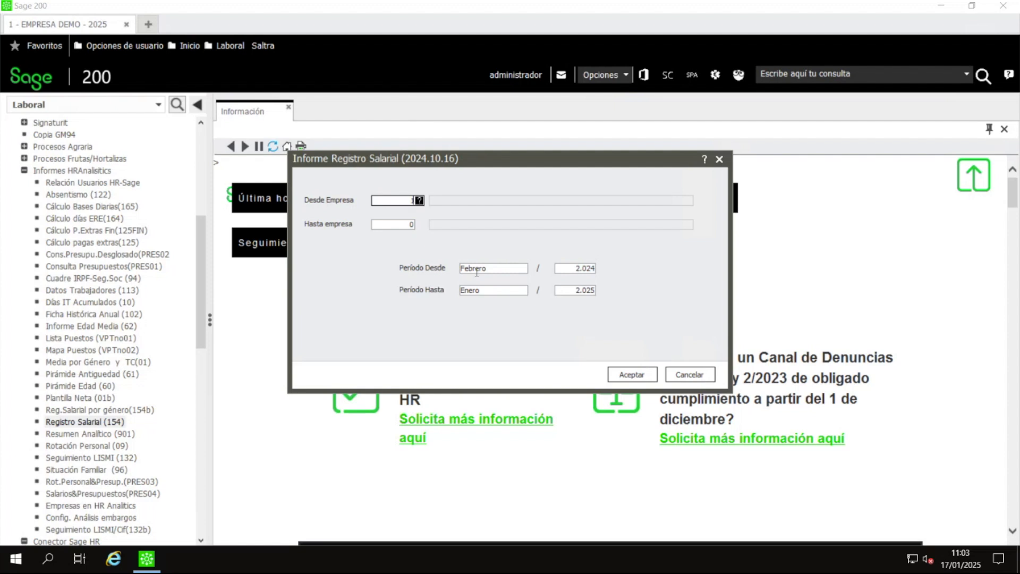
pyautogui.press('Tab')
pyautogui.press('Tab')
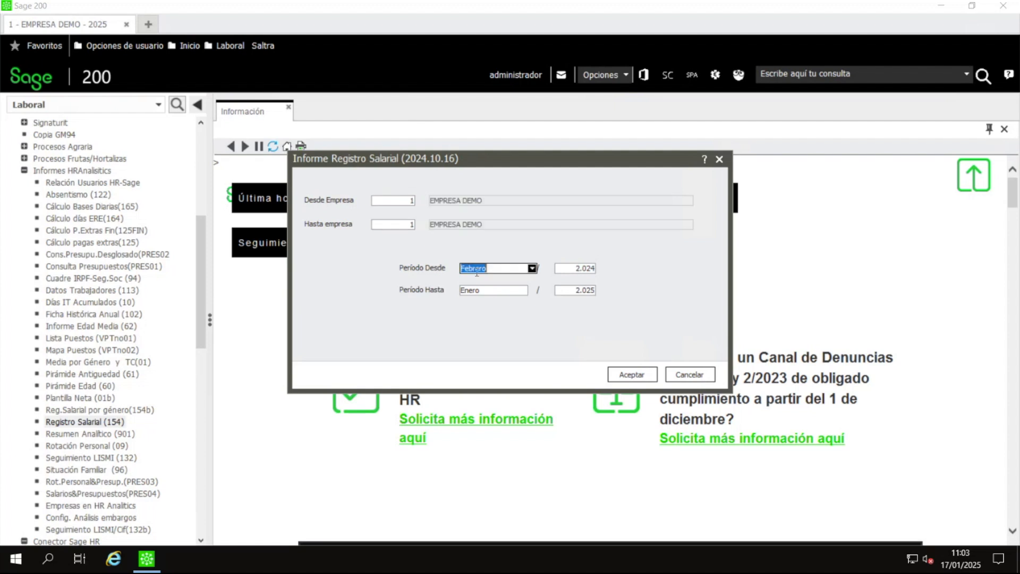
# Step: Set the report period from Enero 2024 to Diciembre 2024, generate the Registro Salarial and acknowledge the IT employees notice
pyautogui.press('Up')
pyautogui.press('Tab')
pyautogui.press('Tab')
pyautogui.press('d')
pyautogui.press('Tab')
pyautogui.write('2024')
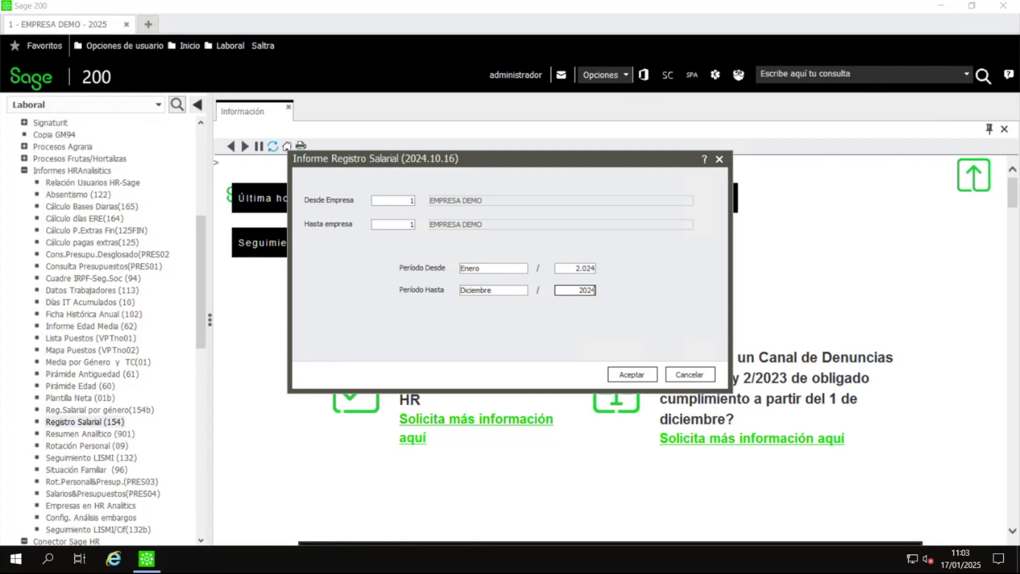
pyautogui.click(628, 376)
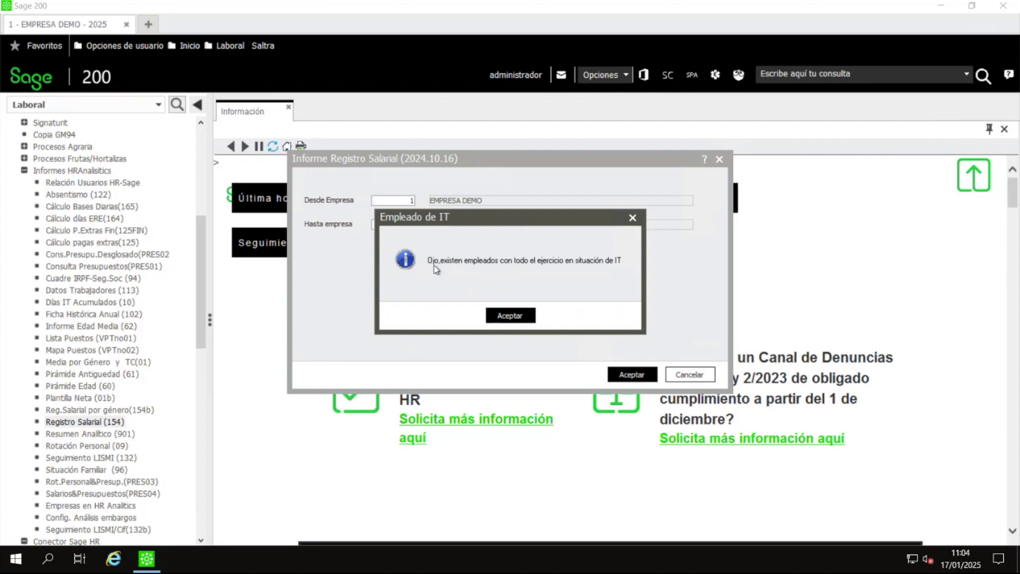
pyautogui.click(510, 316)
# Step: Open the Reg.Salarial por género (154b) report and limit it to company 1
pyautogui.click(149, 411)
pyautogui.press('Tab')
pyautogui.write('1')
pyautogui.press('Tab')
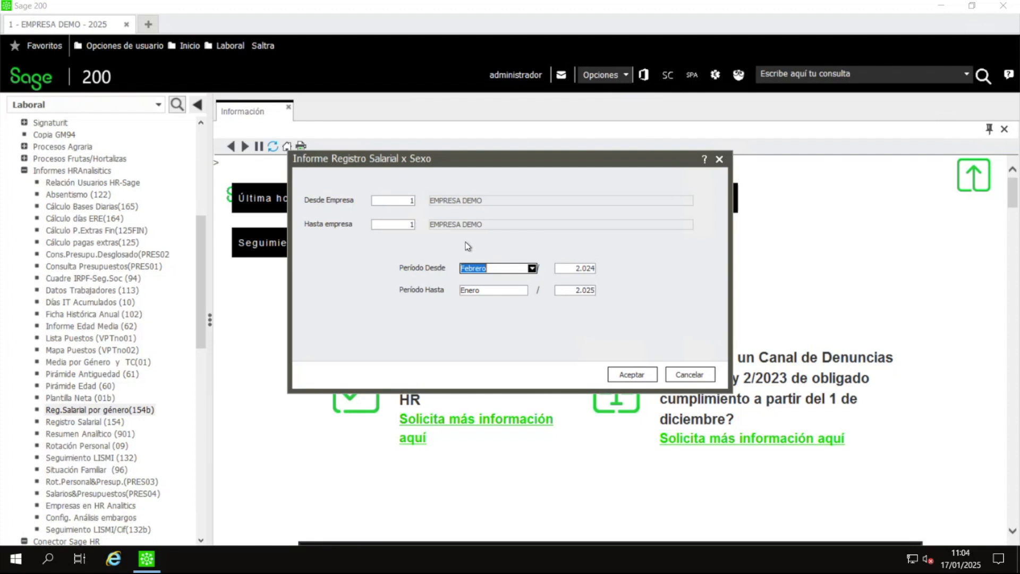
# Step: Generate the salary register by gender for Enero 2024 to Diciembre 2024 and acknowledge the IT employees notice
pyautogui.press('e')
pyautogui.press('Tab')
pyautogui.press('d')
pyautogui.press('Tab')
pyautogui.write('2024')
pyautogui.press('Tab')
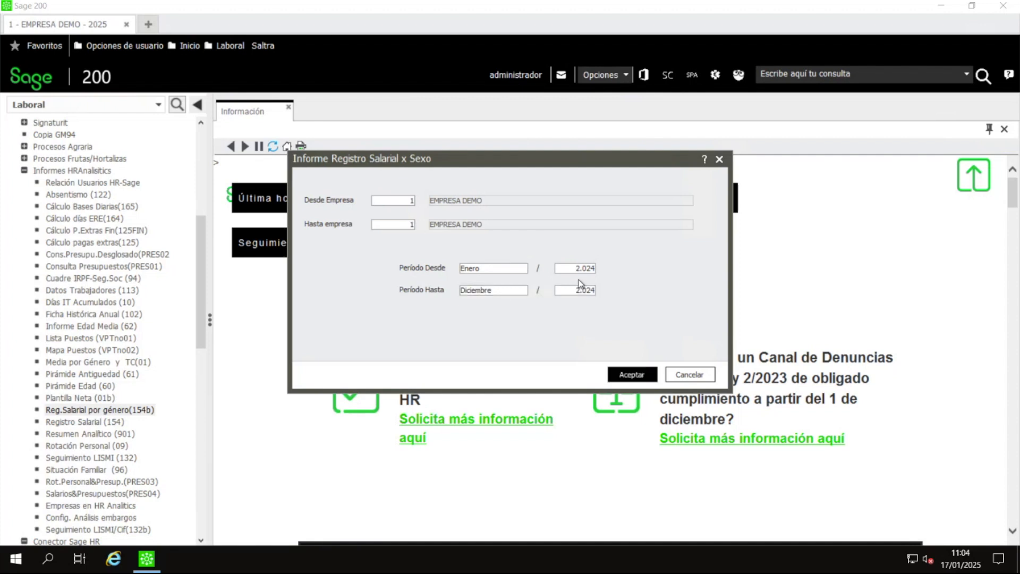
pyautogui.click(621, 374)
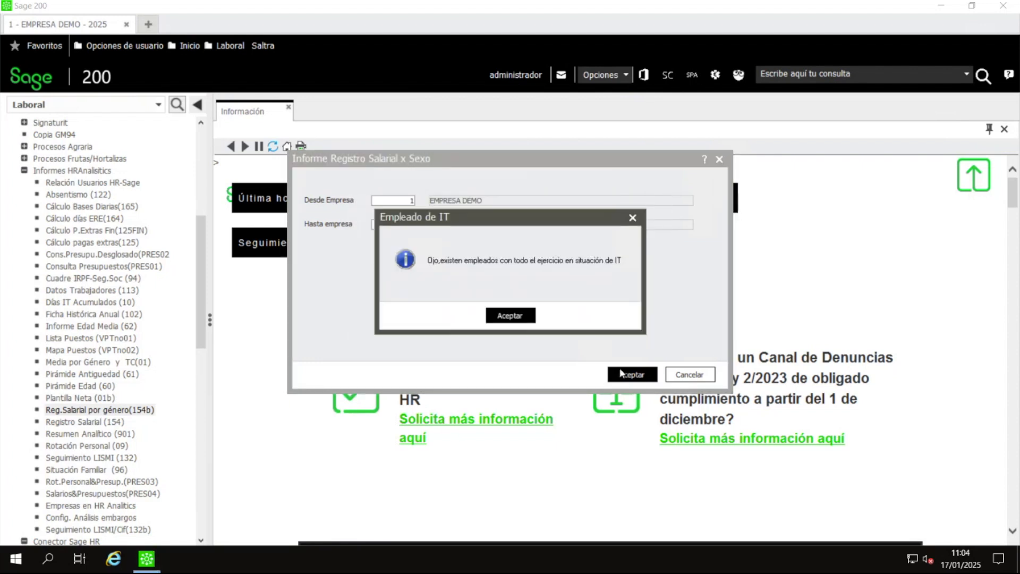
pyautogui.click(498, 318)
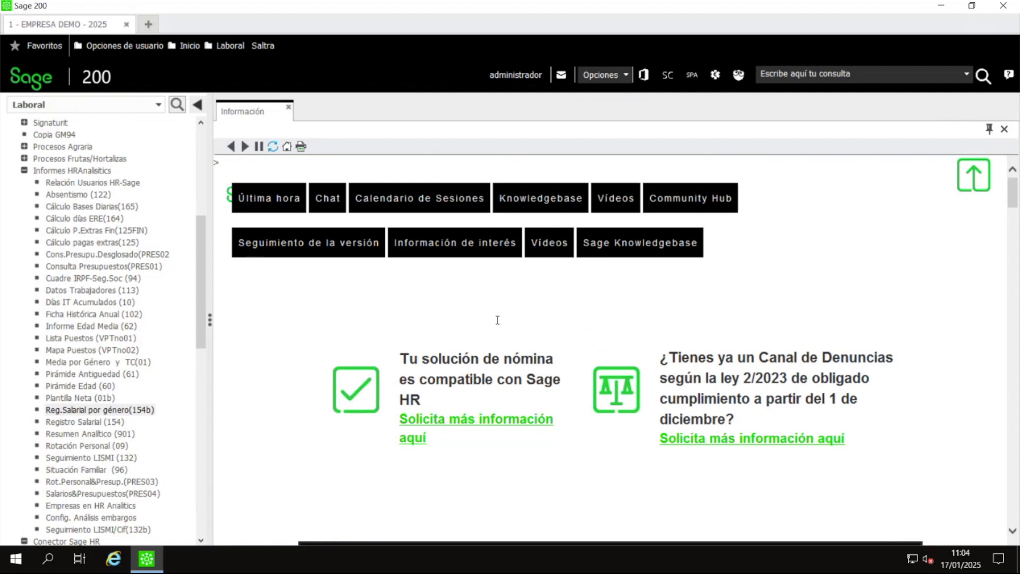
# Step: Generate the Documento Excel Reg.Salarial from Mantenimientos Ley 6/2019 for company 1 and year 2024
pyautogui.click(85, 421)
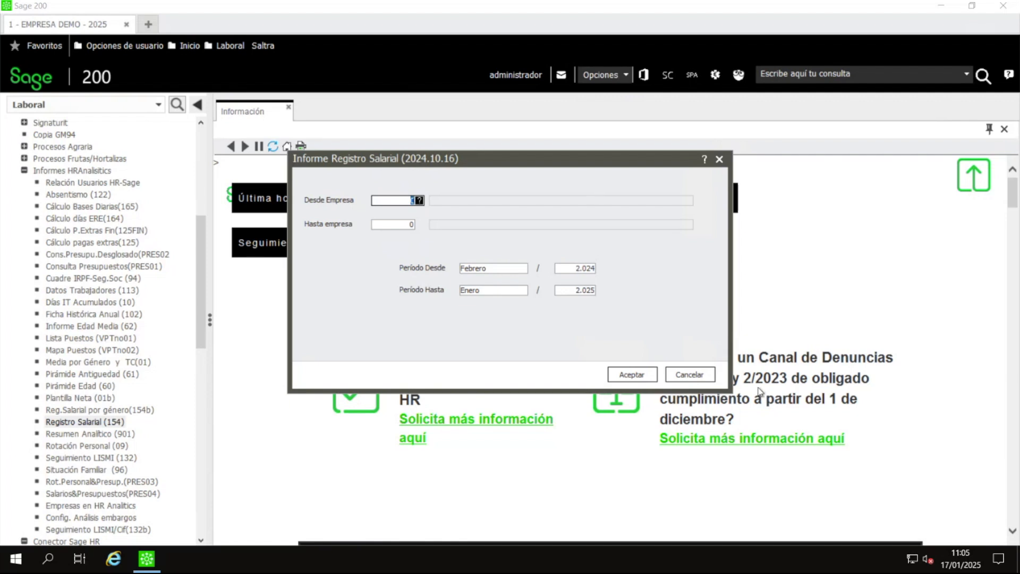
pyautogui.click(689, 374)
pyautogui.scroll(6, 98, 267)
pyautogui.scroll(2, 98, 266)
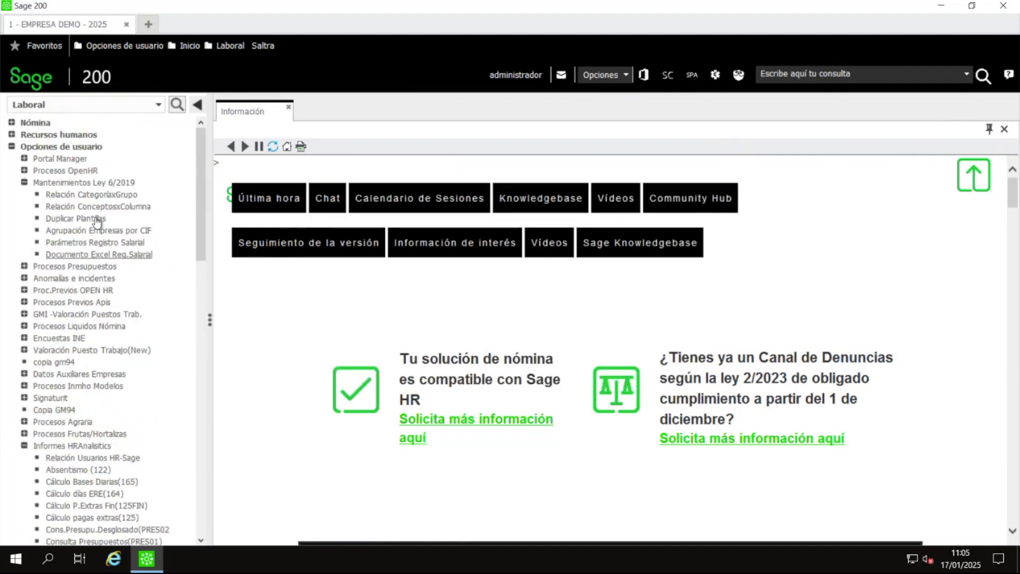
pyautogui.doubleClick(99, 184)
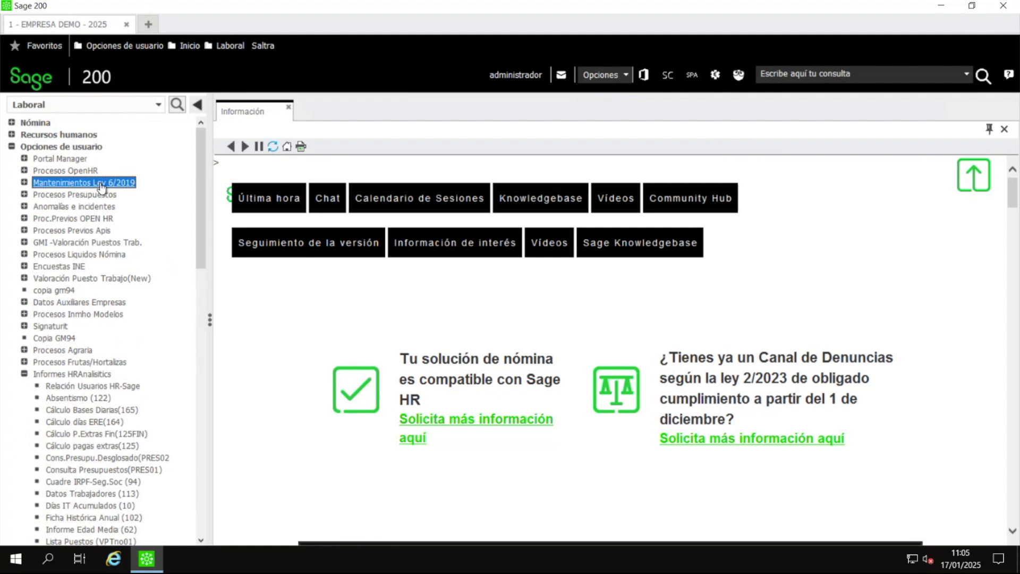
pyautogui.doubleClick(127, 186)
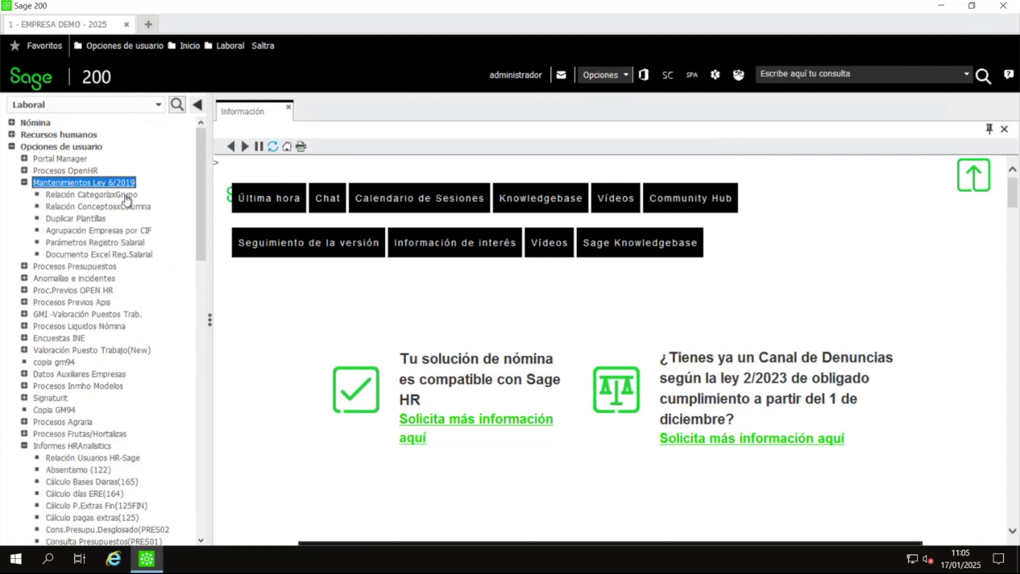
pyautogui.doubleClick(106, 254)
pyautogui.write('1')
pyautogui.press('Tab')
pyautogui.write('2024')
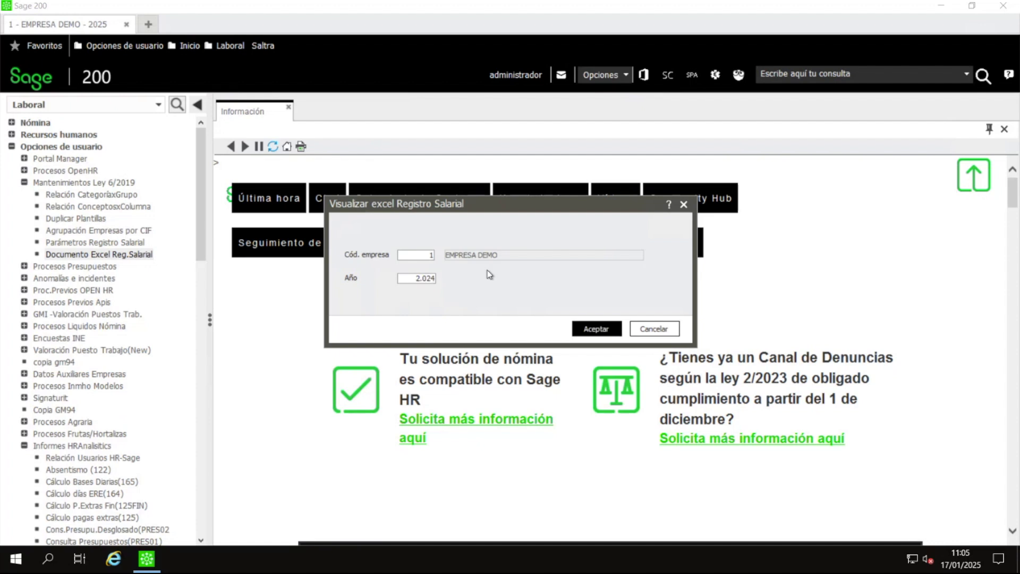
pyautogui.click(595, 330)
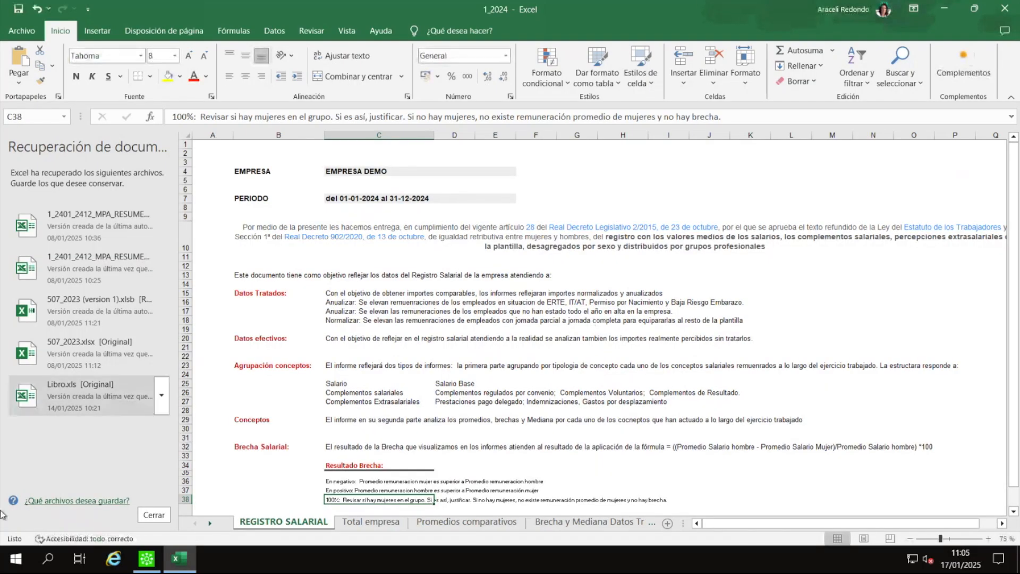
# Step: Close Excel's document recovery list, discarding the recovered files, and check the company and period on the REGISTRO SALARIAL sheet
pyautogui.click(162, 514)
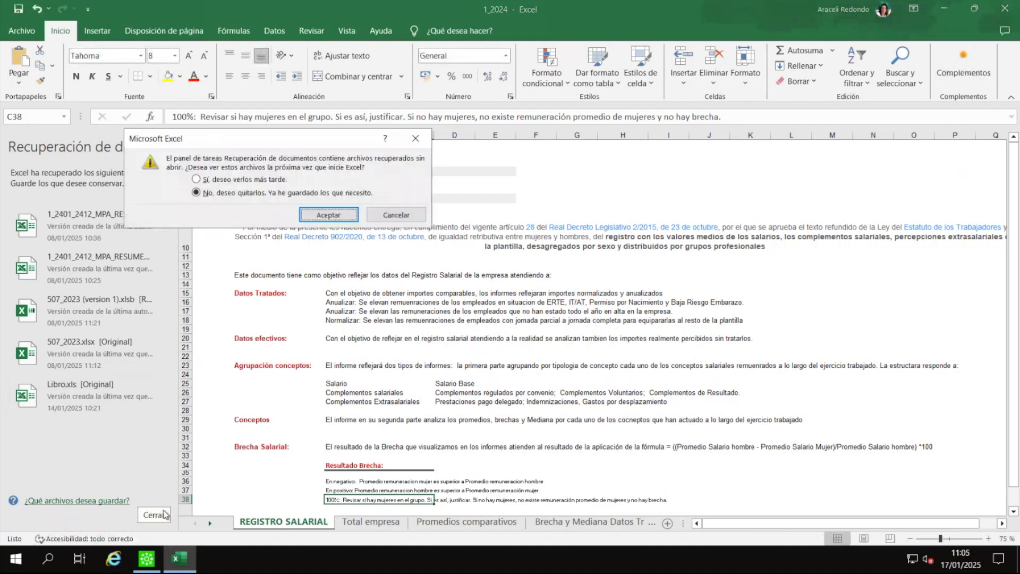
pyautogui.click(326, 212)
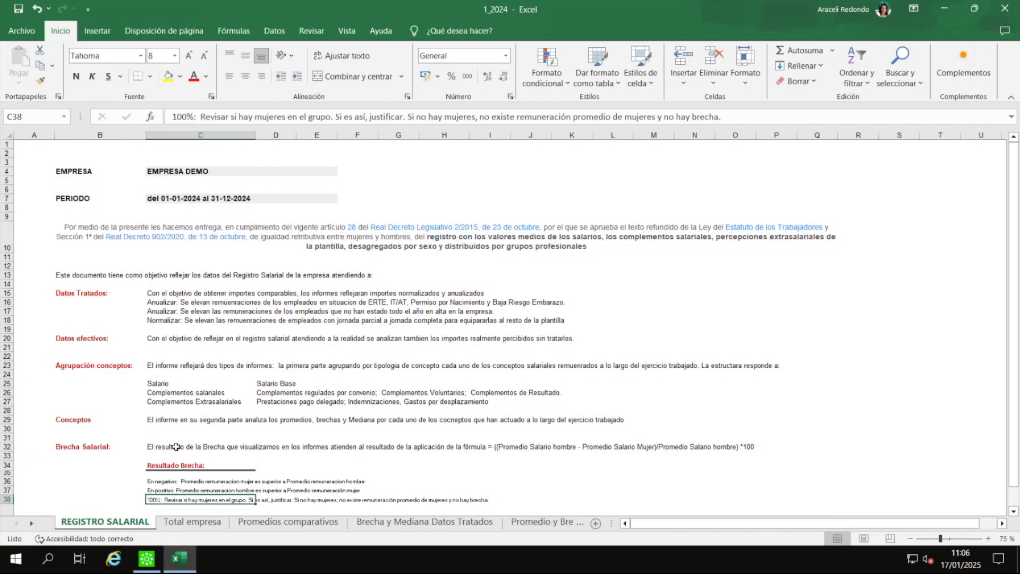
pyautogui.scroll(-2, 312, 416)
pyautogui.scroll(2, 312, 416)
pyautogui.click(197, 171)
pyautogui.click(207, 197)
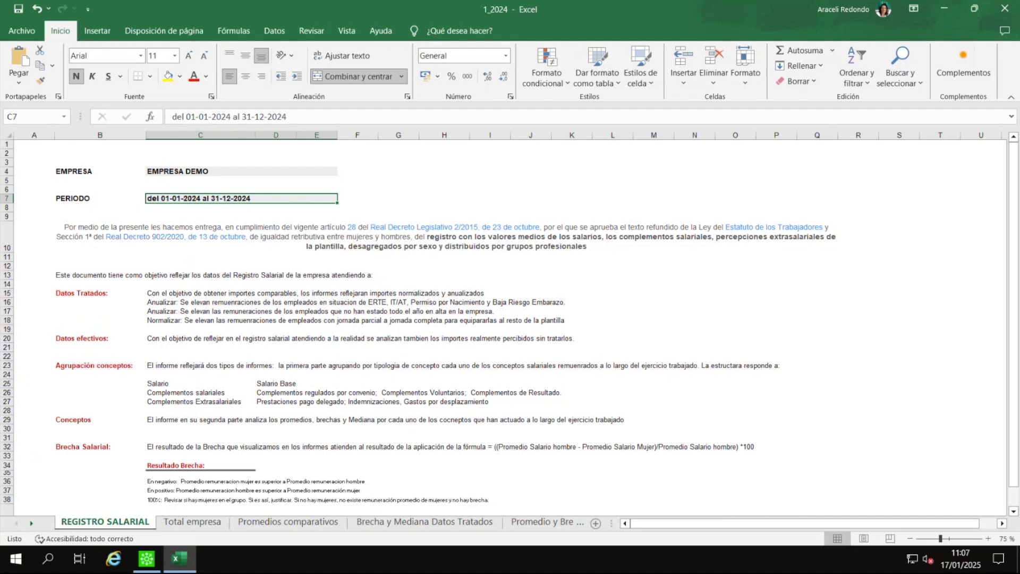
# Step: Switch to Sage Despachos Connected and cancel the Resumen de Nómina multiperiodo en Excel process
pyautogui.click(146, 557)
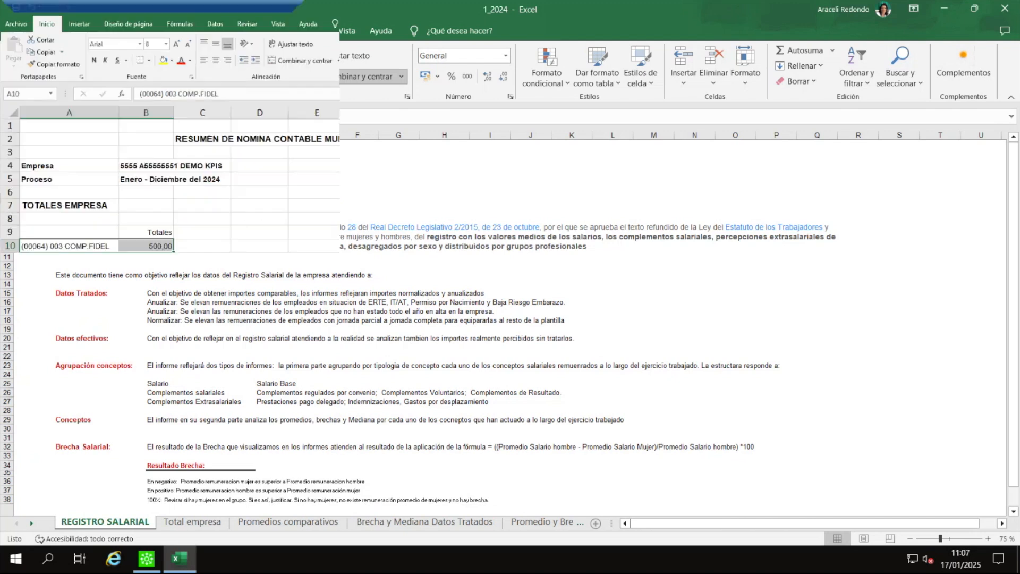
pyautogui.click(148, 558)
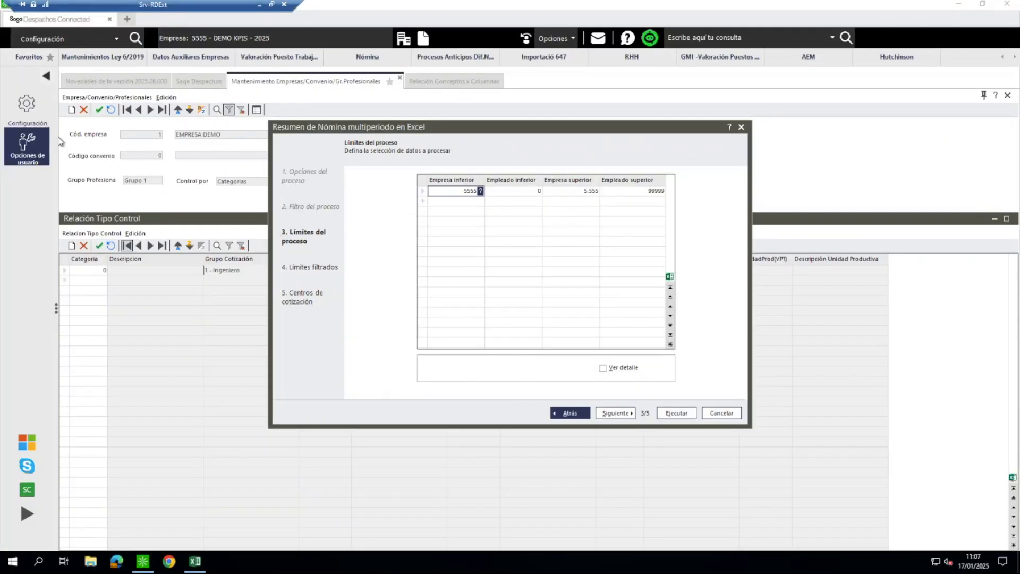
pyautogui.click(722, 412)
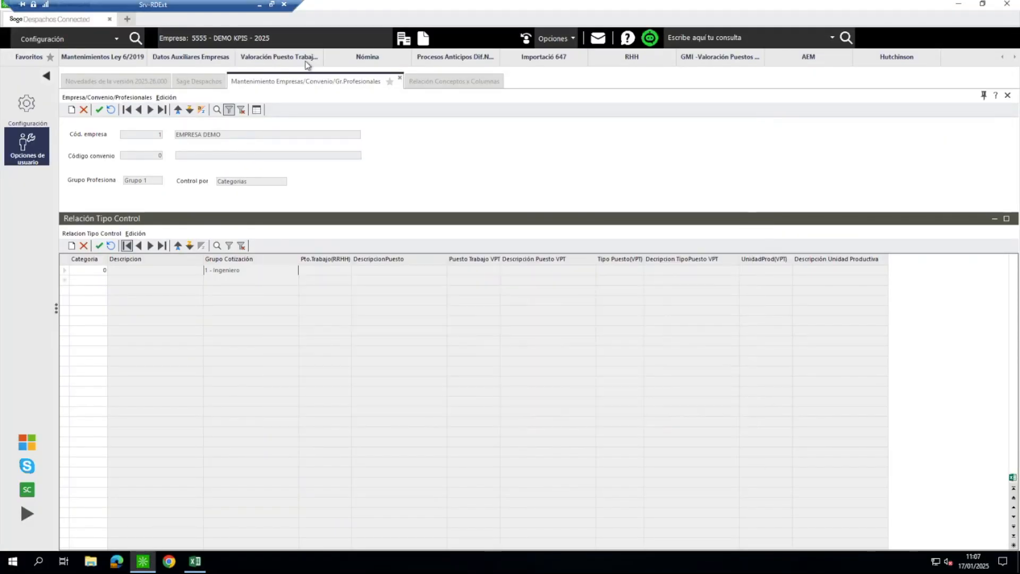
# Step: Search the program options for 154, view the Registro Salarial (154) report dialog and close it without running it
pyautogui.click(96, 58)
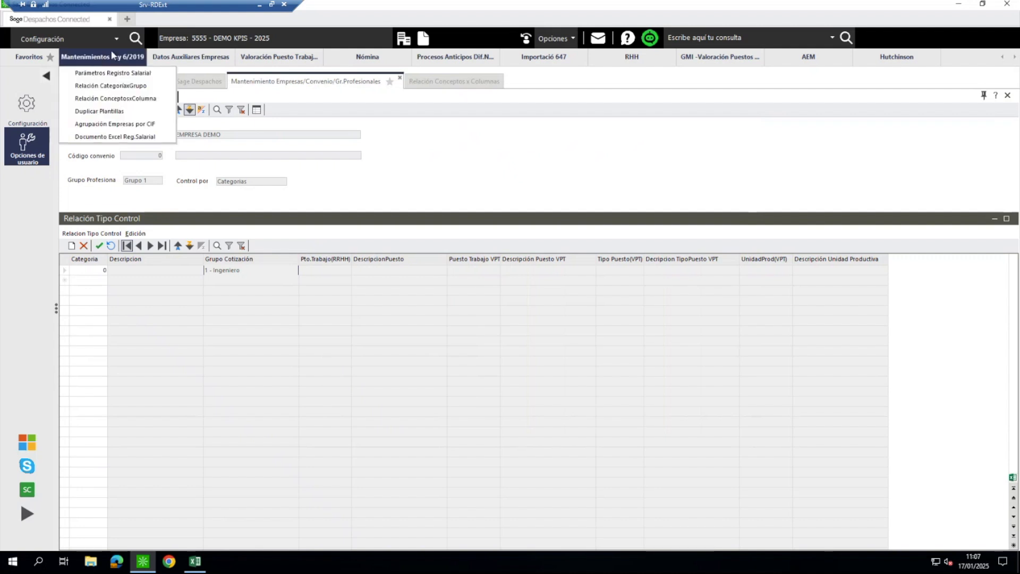
pyautogui.click(136, 38)
pyautogui.write('154')
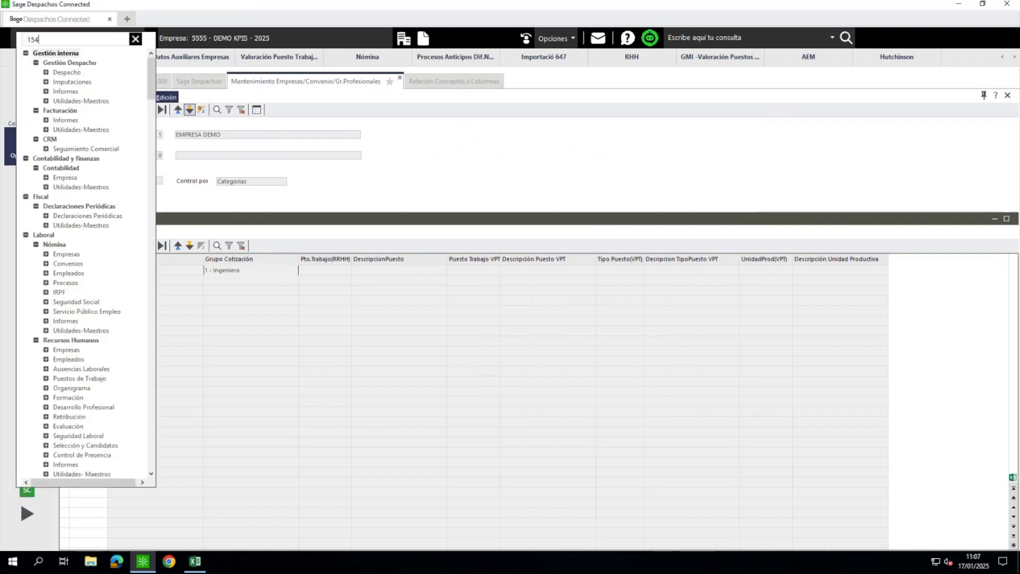
pyautogui.click(81, 73)
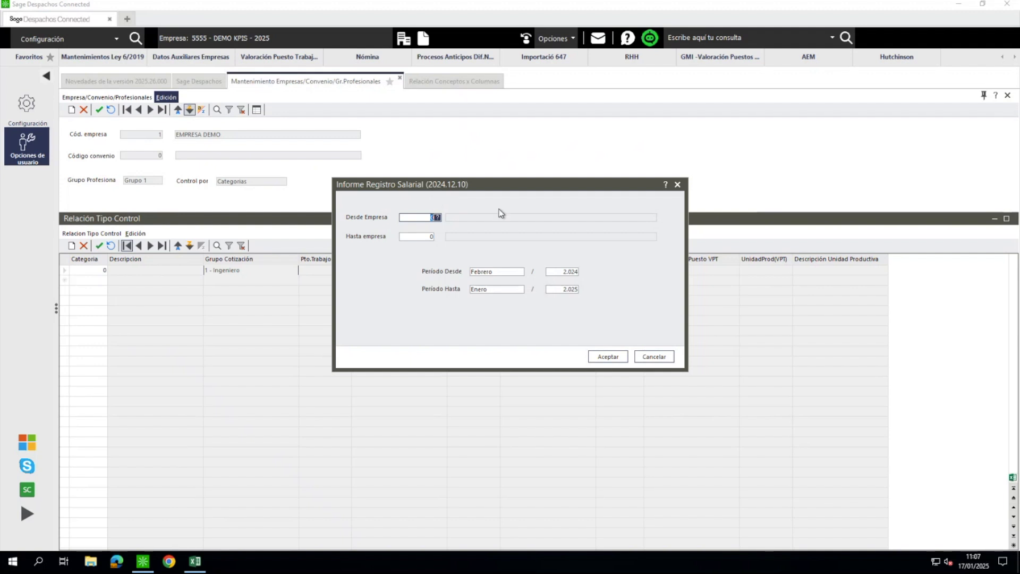
pyautogui.click(656, 357)
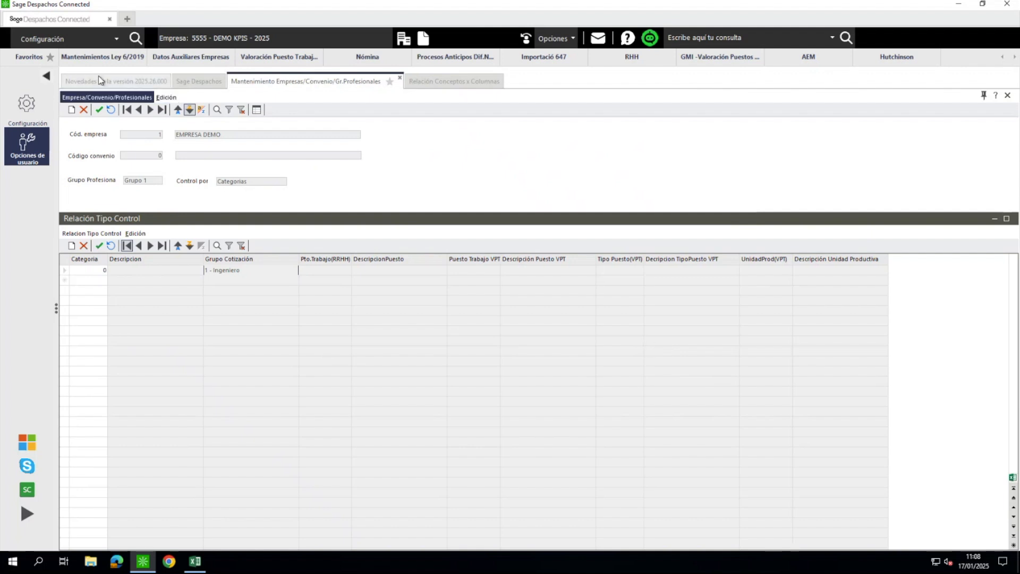
# Step: Reopen the Registro Salarial (154) dialog to check its version, cancel it and return to the Sage 200 session
pyautogui.click(136, 39)
pyautogui.write('154')
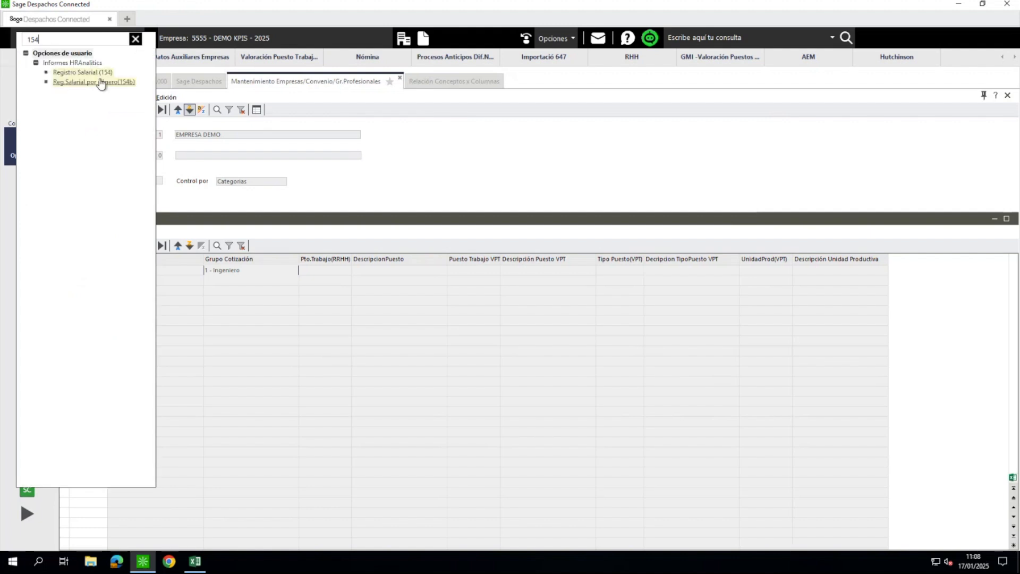
pyautogui.click(94, 74)
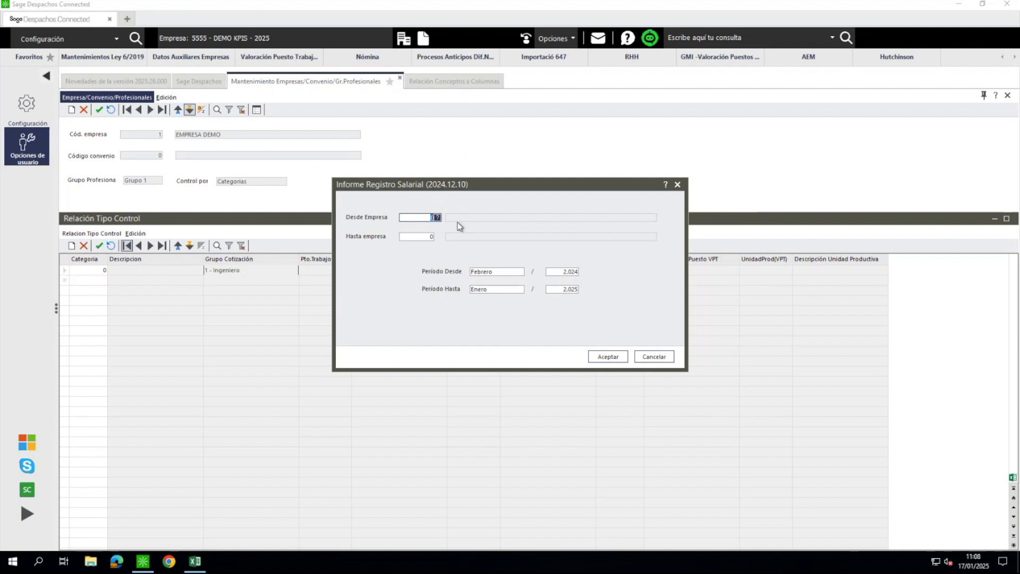
pyautogui.click(664, 357)
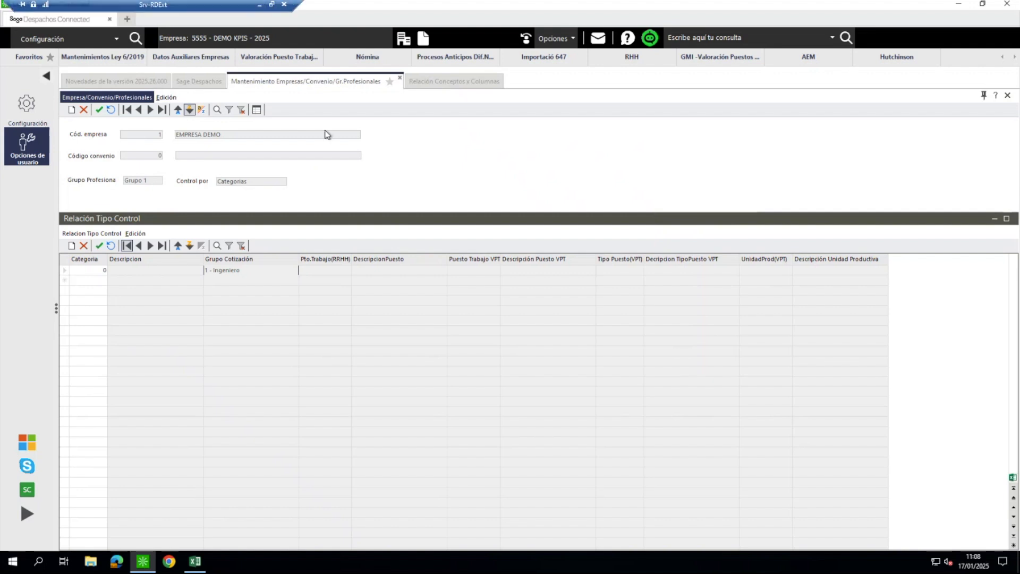
pyautogui.click(259, 8)
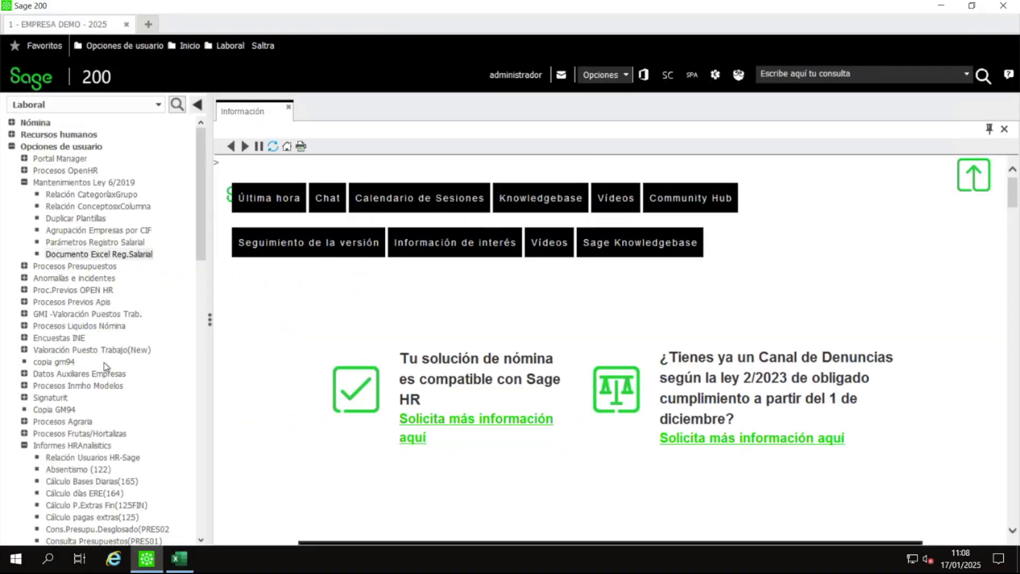
# Step: Search Sage 200 for 154, check the Registro Salarial (154) dialog, cancel it and clear the search
pyautogui.click(177, 104)
pyautogui.write('154')
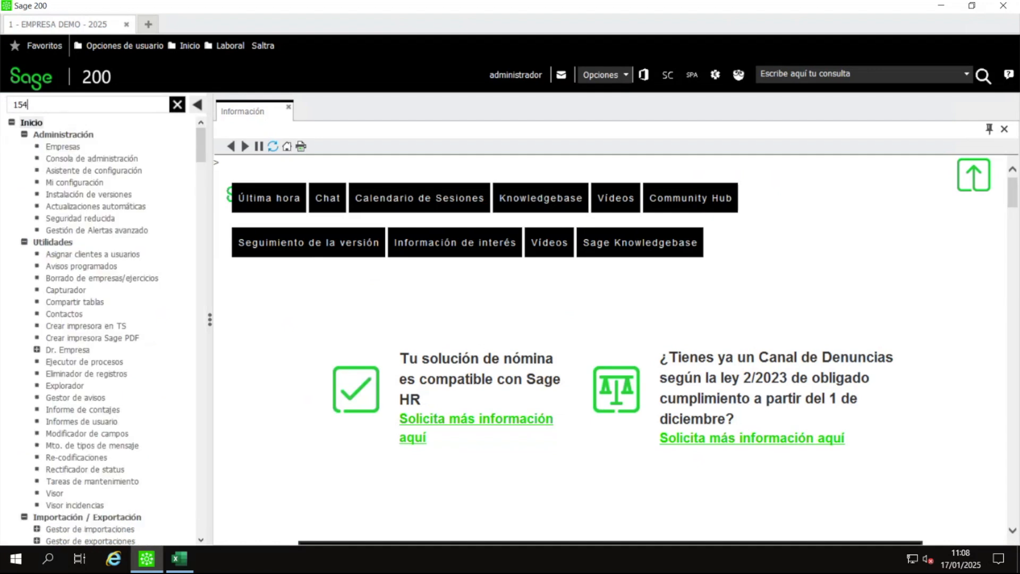
pyautogui.click(94, 159)
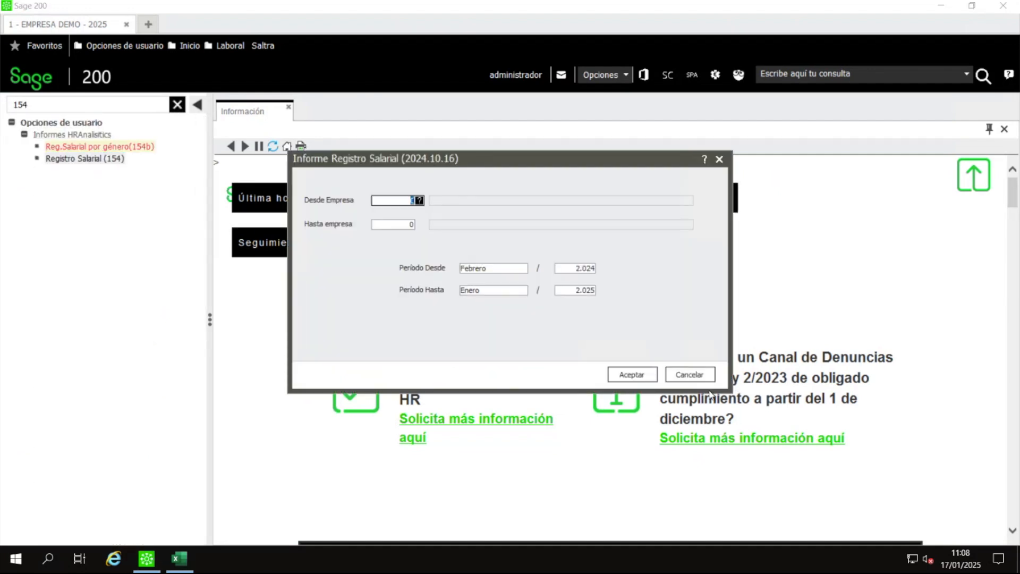
pyautogui.click(689, 378)
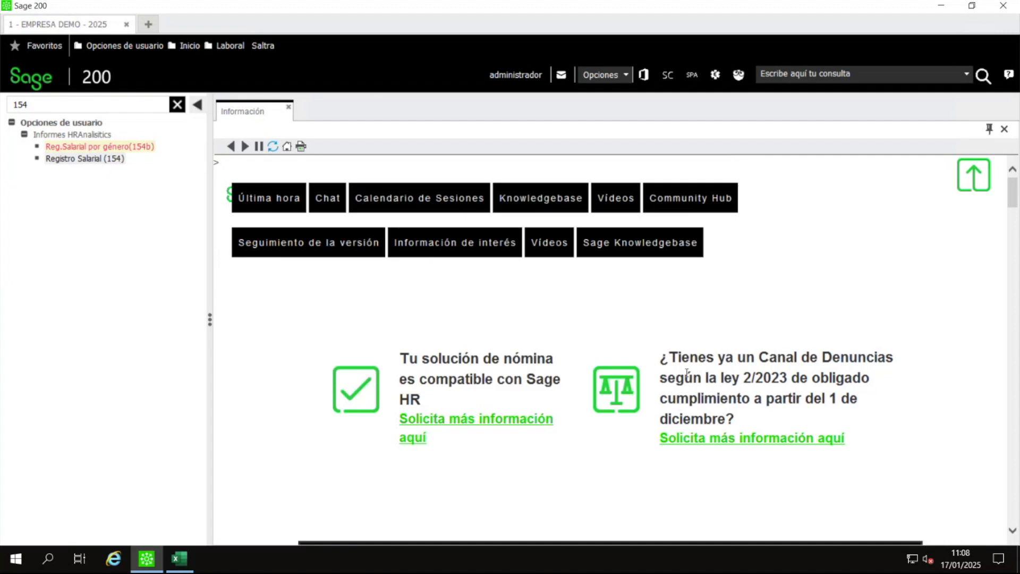
pyautogui.click(176, 106)
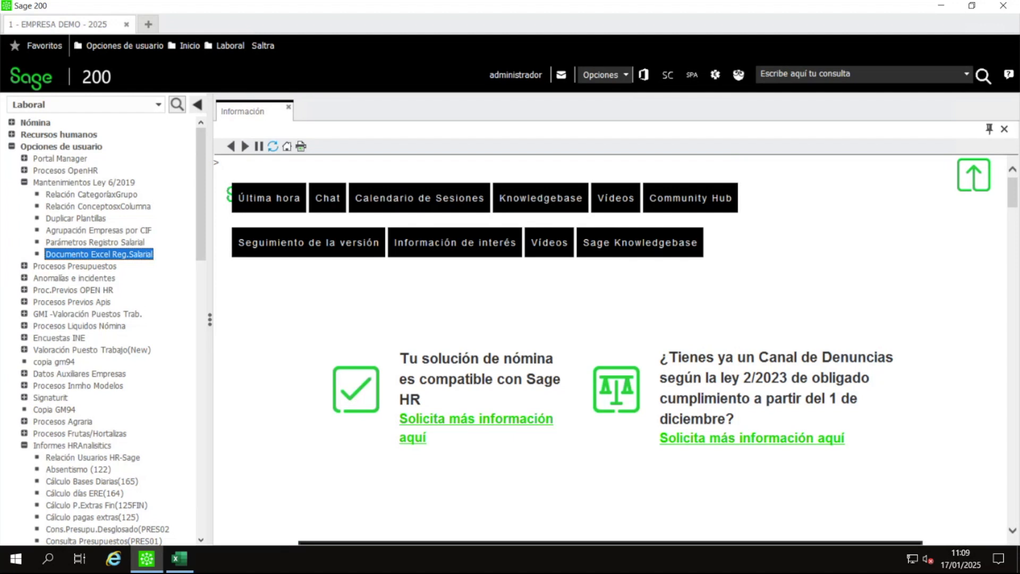
# Step: Return to the 1_2024 workbook in Excel and view the REGISTRO PARA ITSS heading on the Total empresa sheet
pyautogui.click(173, 563)
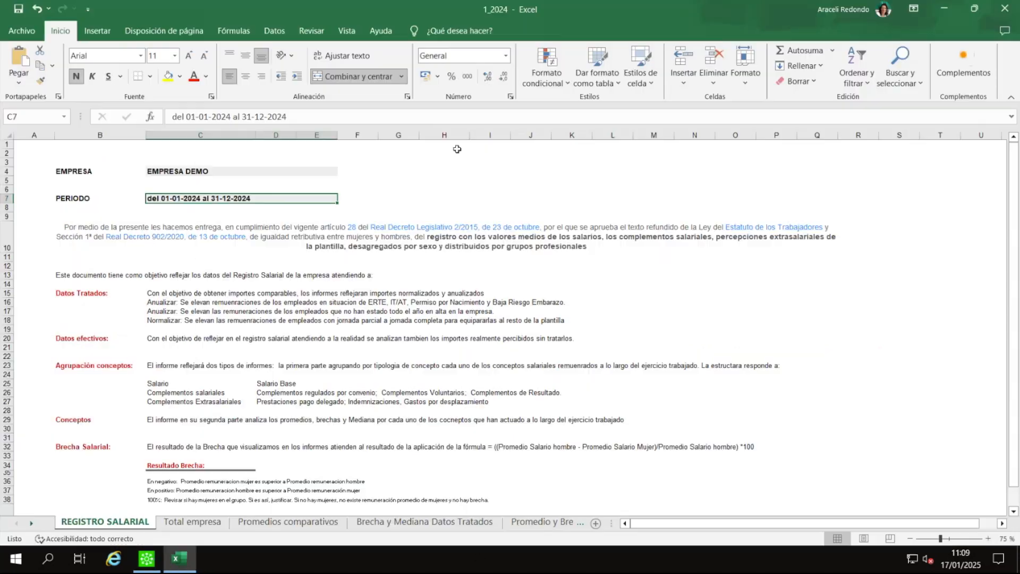
pyautogui.click(192, 522)
pyautogui.click(303, 523)
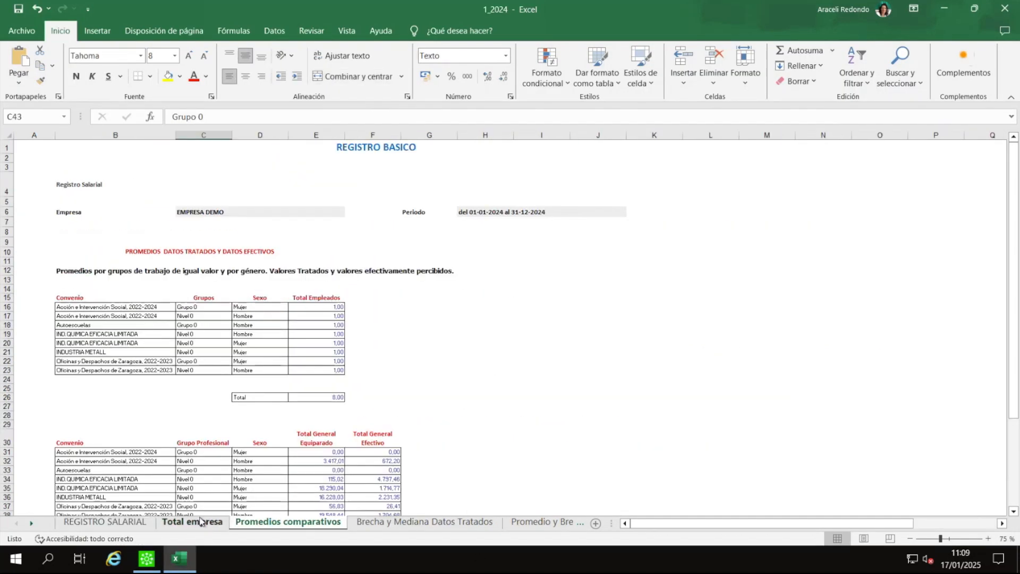
pyautogui.click(180, 526)
pyautogui.click(257, 527)
pyautogui.click(209, 528)
pyautogui.click(354, 145)
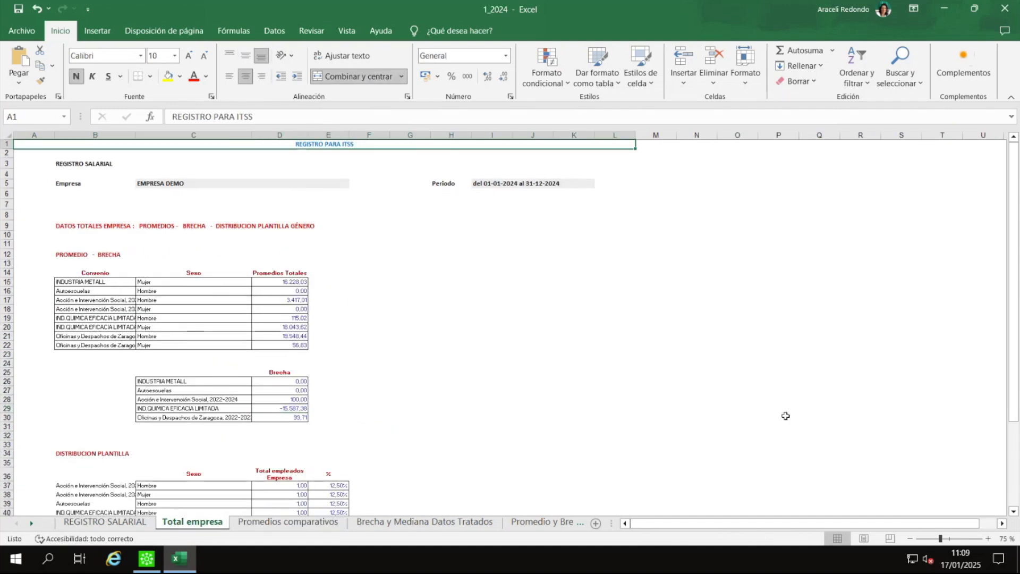
# Step: Examine the Convenio, Sexo and Promedios Totales columns of the PROMEDIO - BRECHA table on the Total empresa sheet
pyautogui.click(989, 539)
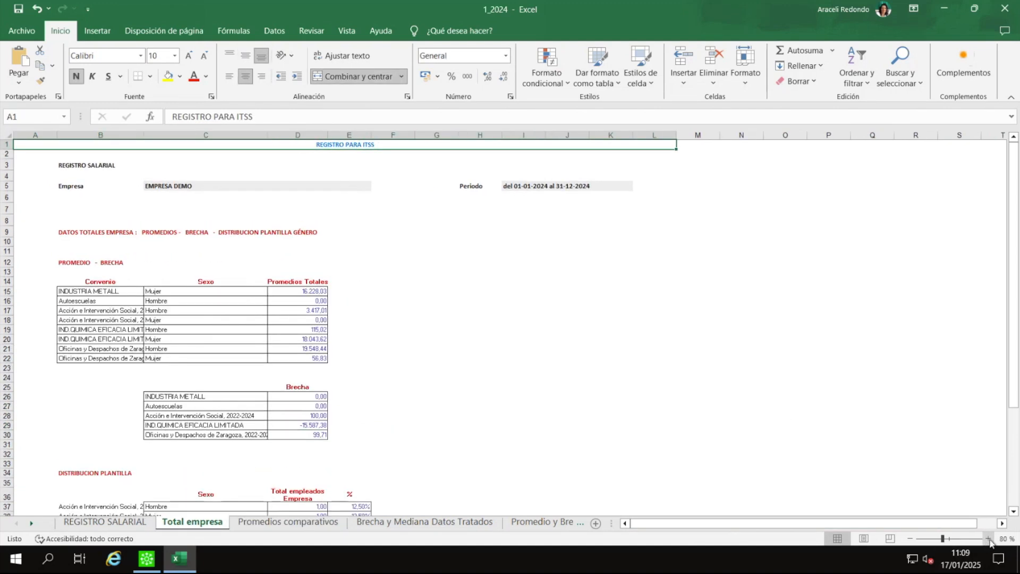
pyautogui.click(988, 539)
pyautogui.click(988, 539)
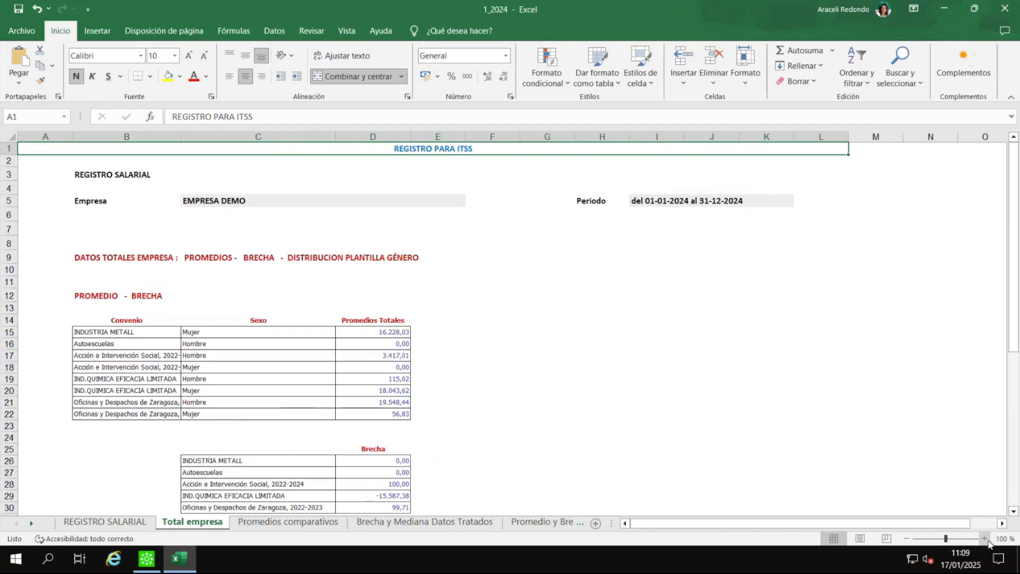
pyautogui.click(536, 346)
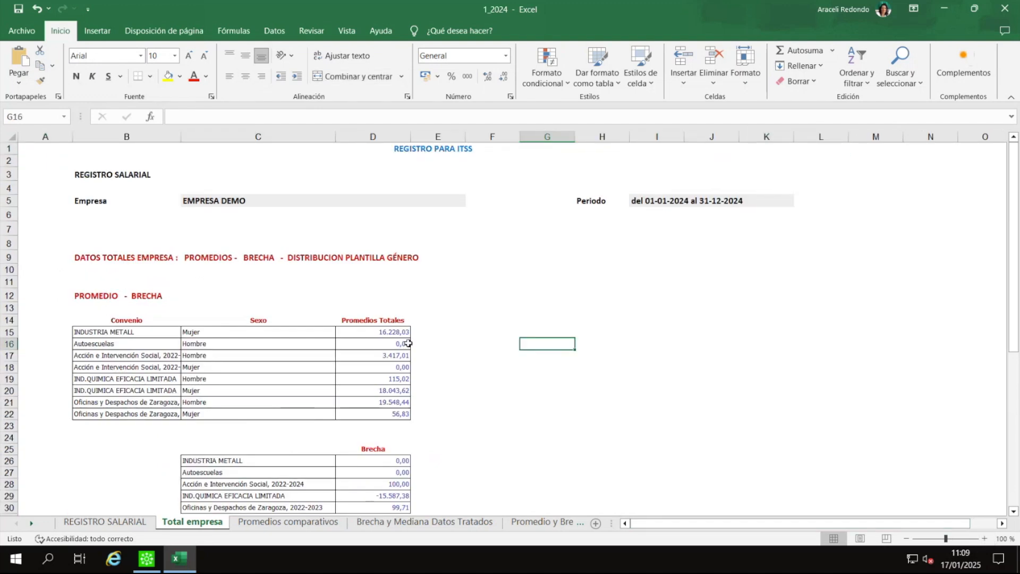
pyautogui.scroll(-3, 409, 343)
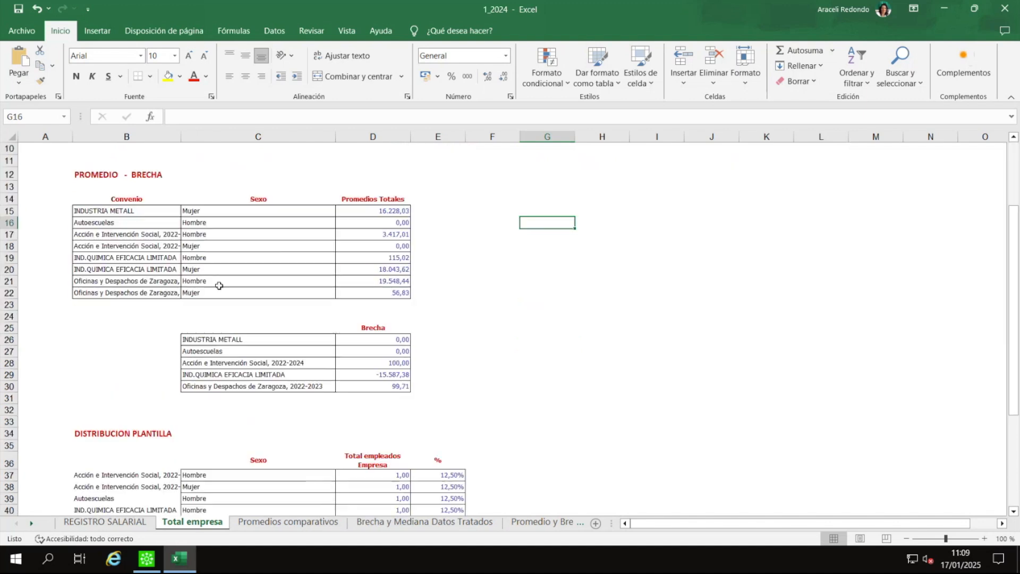
pyautogui.moveTo(123, 204); pyautogui.dragTo(131, 321)
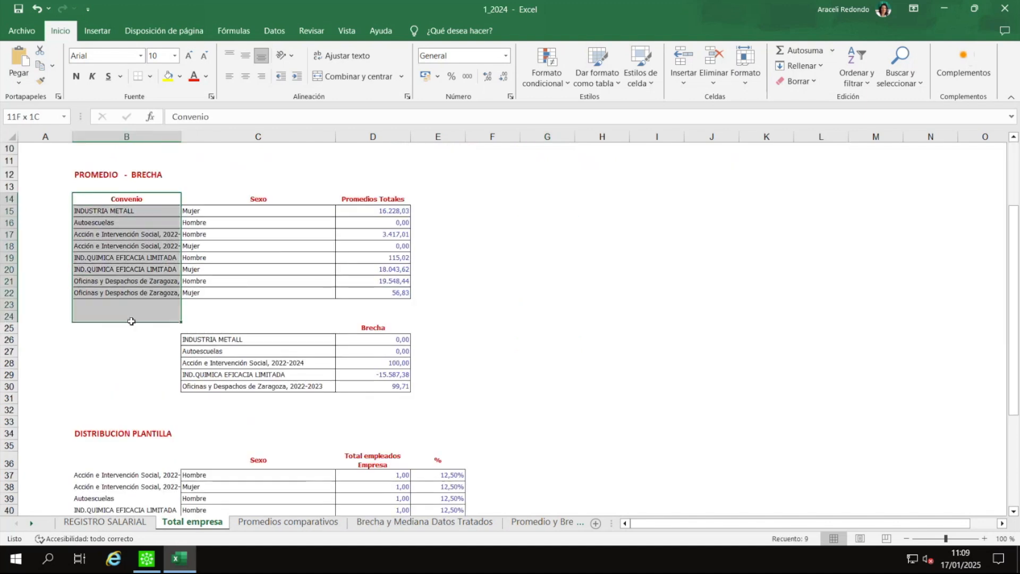
pyautogui.moveTo(225, 203); pyautogui.dragTo(298, 319)
pyautogui.moveTo(393, 174); pyautogui.dragTo(403, 319)
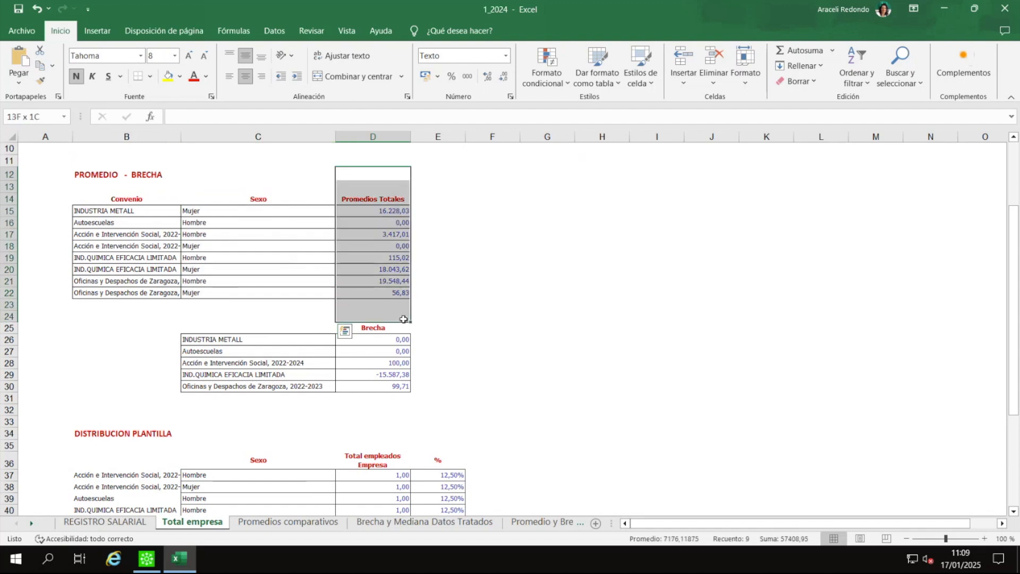
# Step: Examine the Brecha values by convenio and the Total empleados Empresa column under DISTRIBUCION PLANTILLA
pyautogui.click(525, 327)
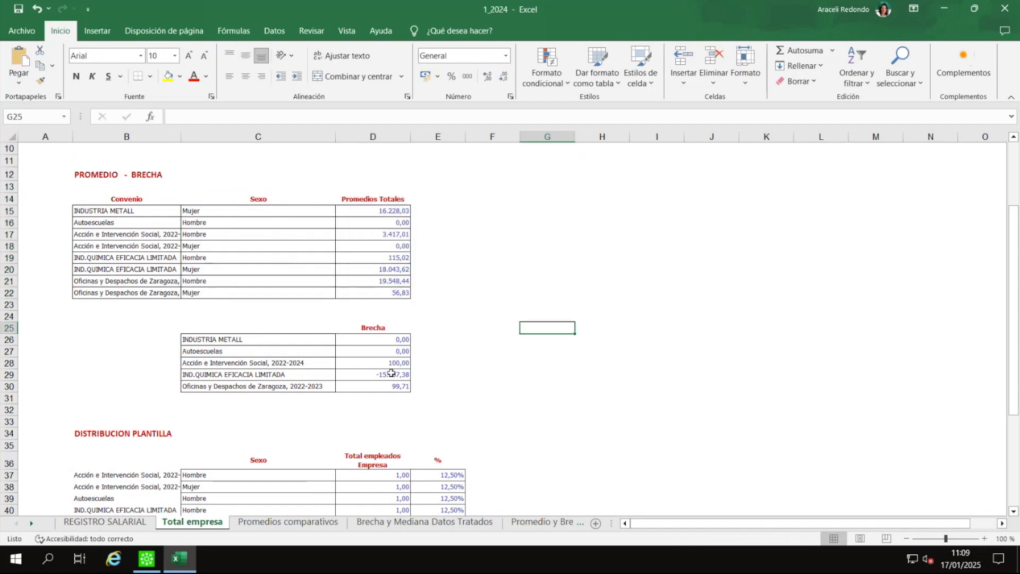
pyautogui.moveTo(392, 372); pyautogui.dragTo(396, 338)
pyautogui.scroll(-4, 677, 374)
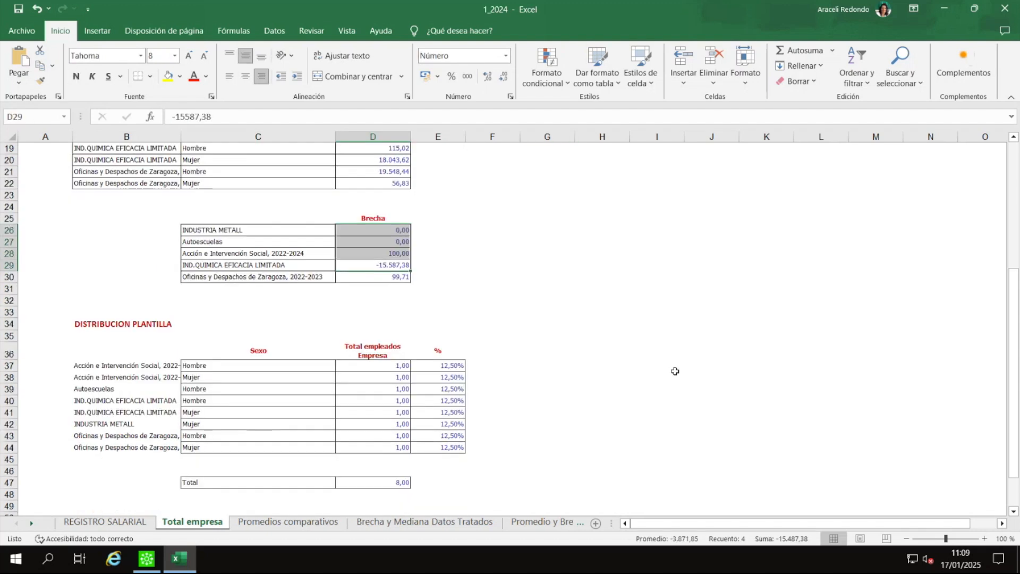
pyautogui.moveTo(389, 303); pyautogui.dragTo(391, 448)
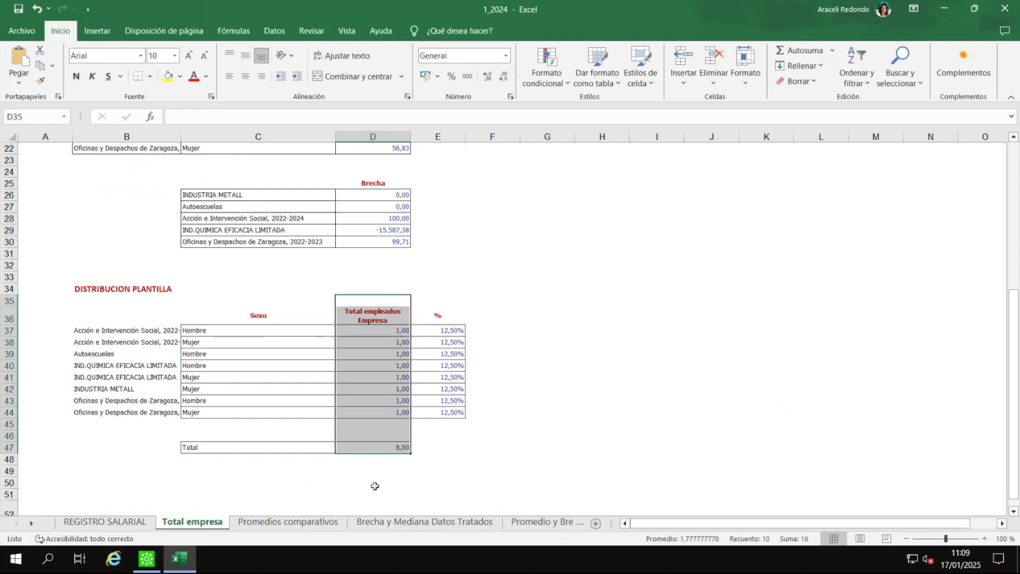
# Step: Open the Promedios comparativos sheet and view its REGISTRO BASICO heading with the company and period data
pyautogui.click(291, 526)
pyautogui.click(985, 539)
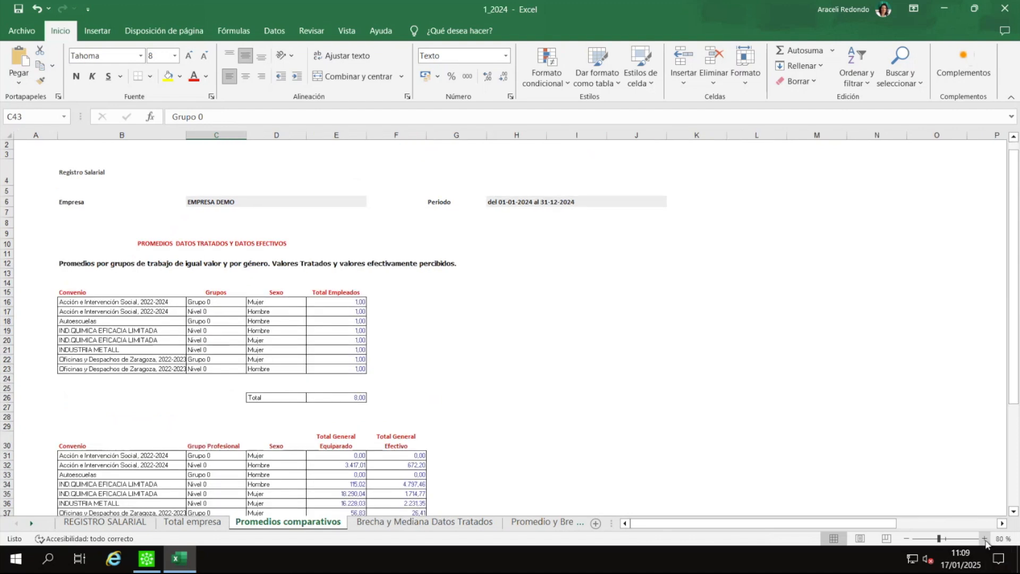
pyautogui.click(984, 539)
pyautogui.click(984, 539)
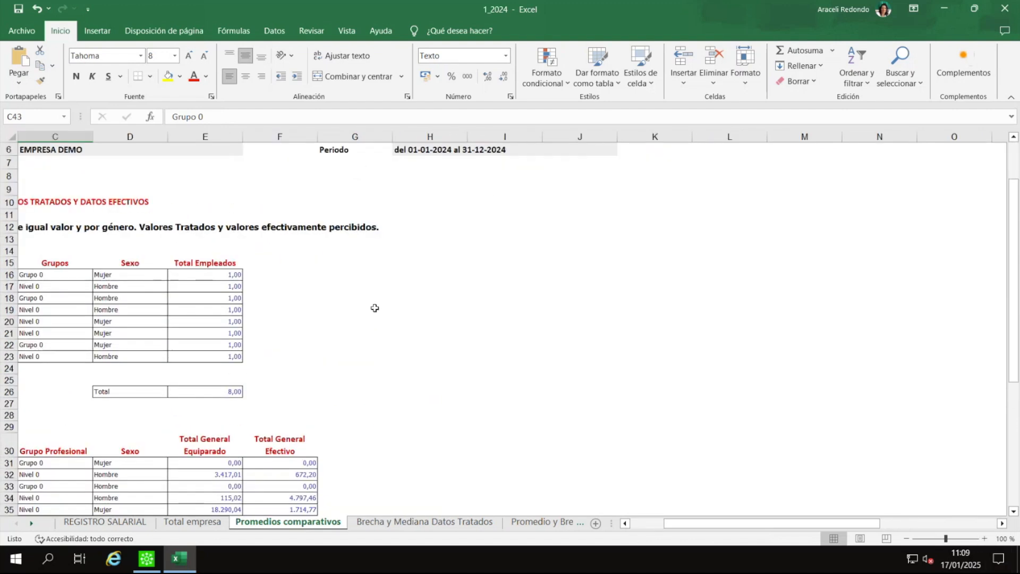
pyautogui.scroll(2, 374, 308)
pyautogui.click(292, 156)
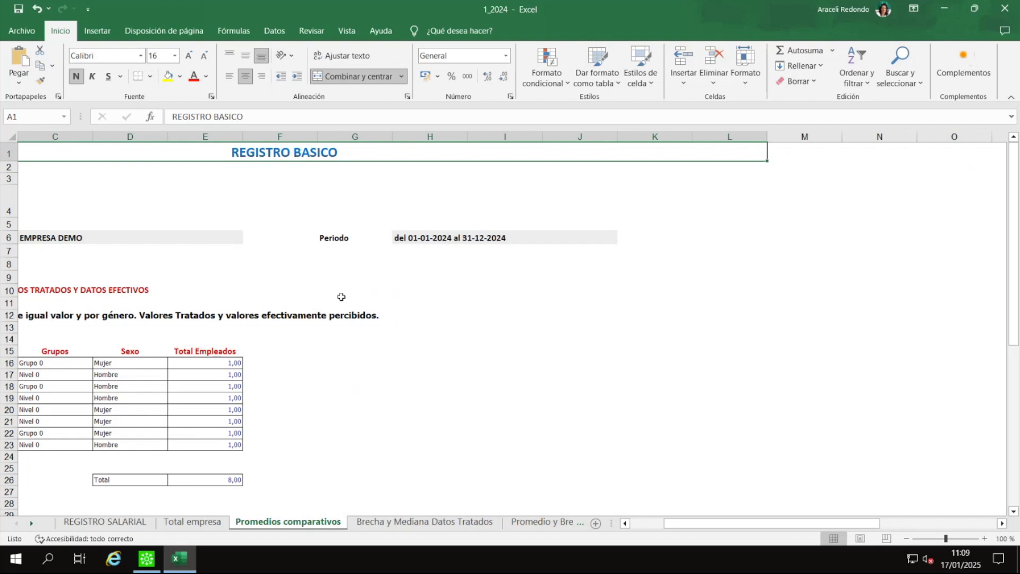
pyautogui.click(644, 524)
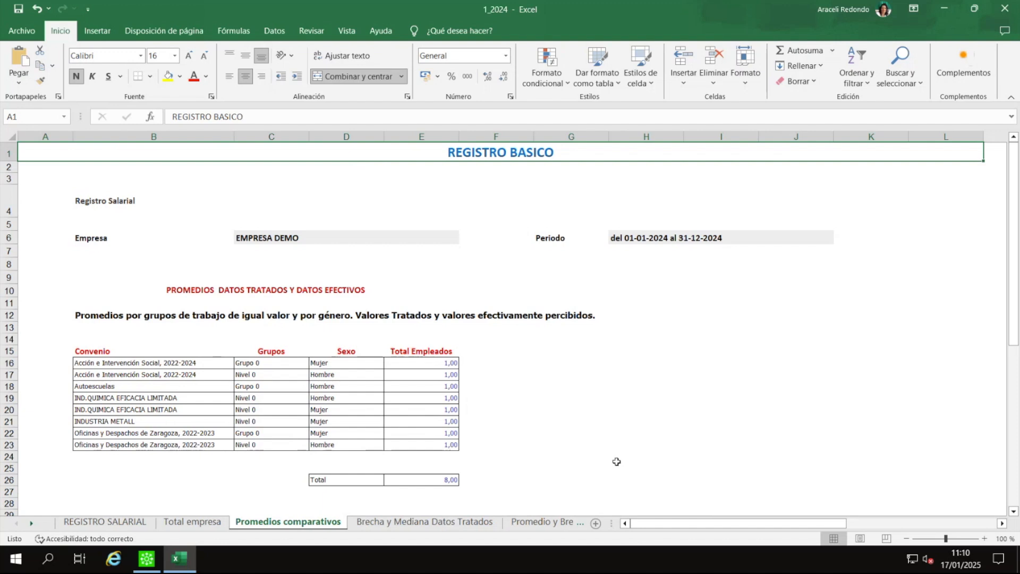
# Step: Look over the Brecha y Mediana Datos Tratados sheet and go back to Promedios comparativos
pyautogui.scroll(-1, 616, 461)
pyautogui.scroll(1, 616, 461)
pyautogui.click(447, 521)
pyautogui.scroll(-4, 250, 314)
pyautogui.scroll(4, 475, 392)
pyautogui.click(325, 523)
# Step: Examine the Convenio, Grupos, Sexo and Total Empleados columns of the first table on Promedios comparativos
pyautogui.scroll(-1, 777, 417)
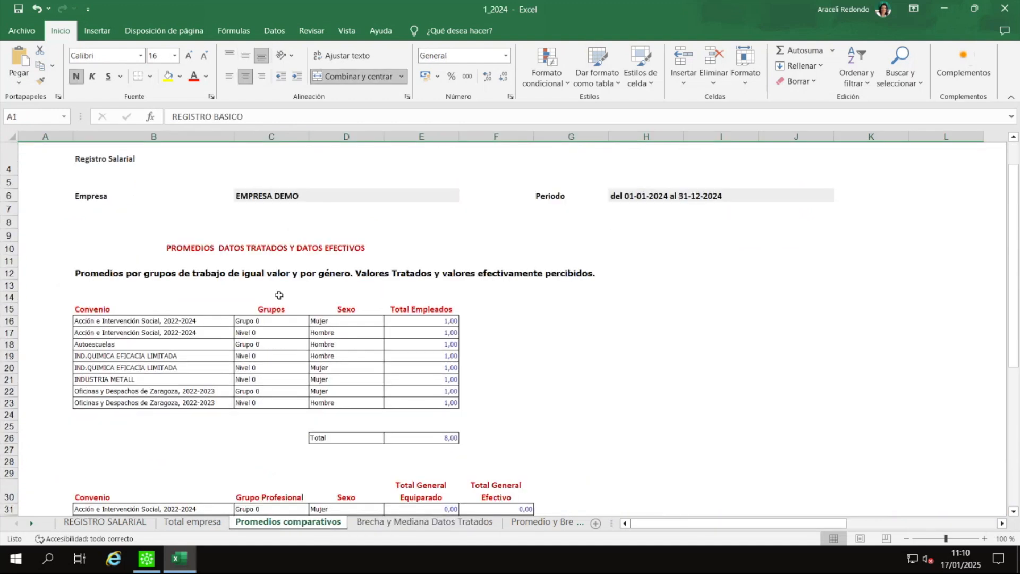
pyautogui.moveTo(216, 305); pyautogui.dragTo(506, 423)
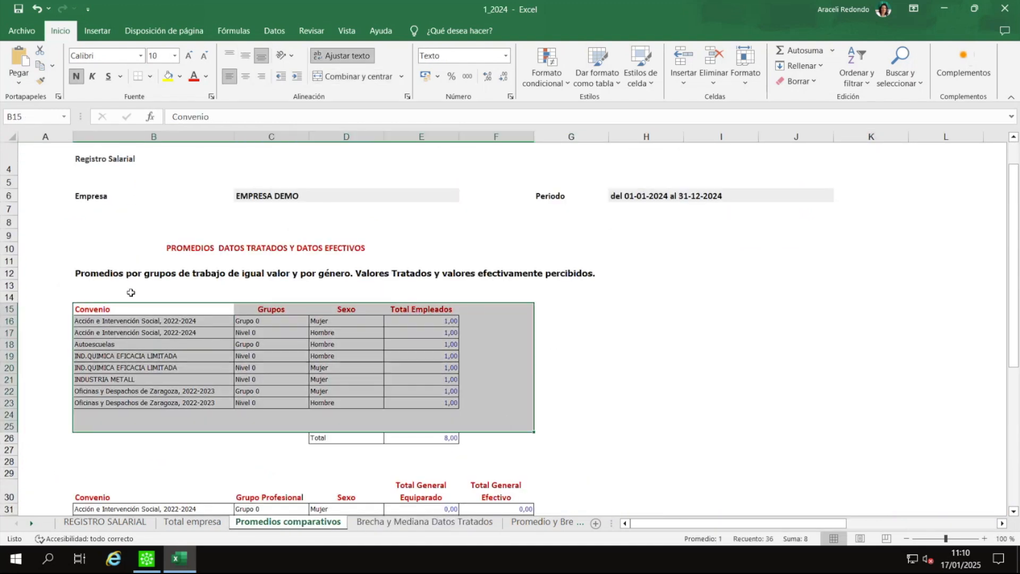
pyautogui.moveTo(131, 293); pyautogui.dragTo(154, 415)
pyautogui.moveTo(258, 302); pyautogui.dragTo(281, 451)
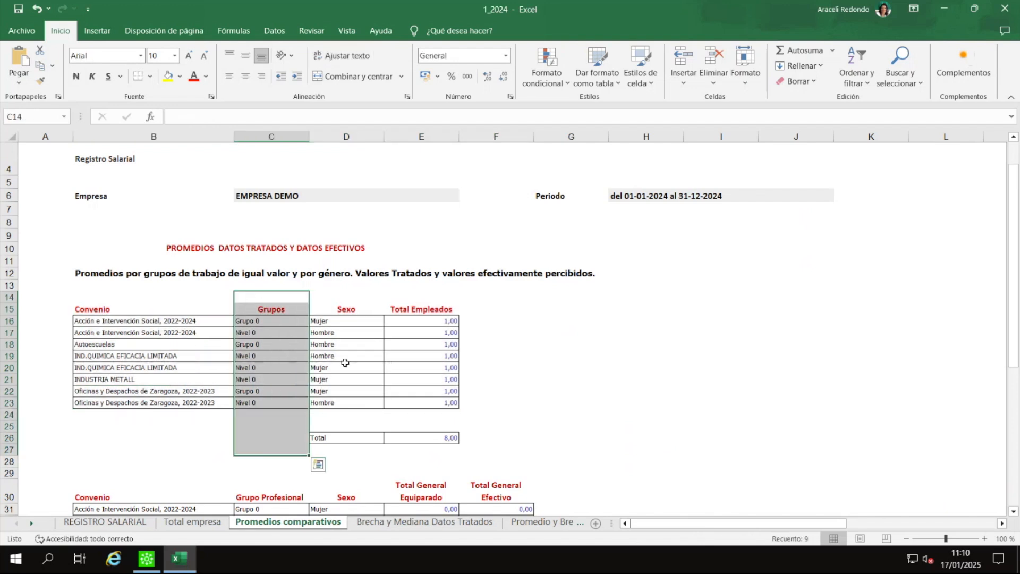
pyautogui.moveTo(357, 307); pyautogui.dragTo(361, 461)
pyautogui.moveTo(463, 298); pyautogui.dragTo(452, 473)
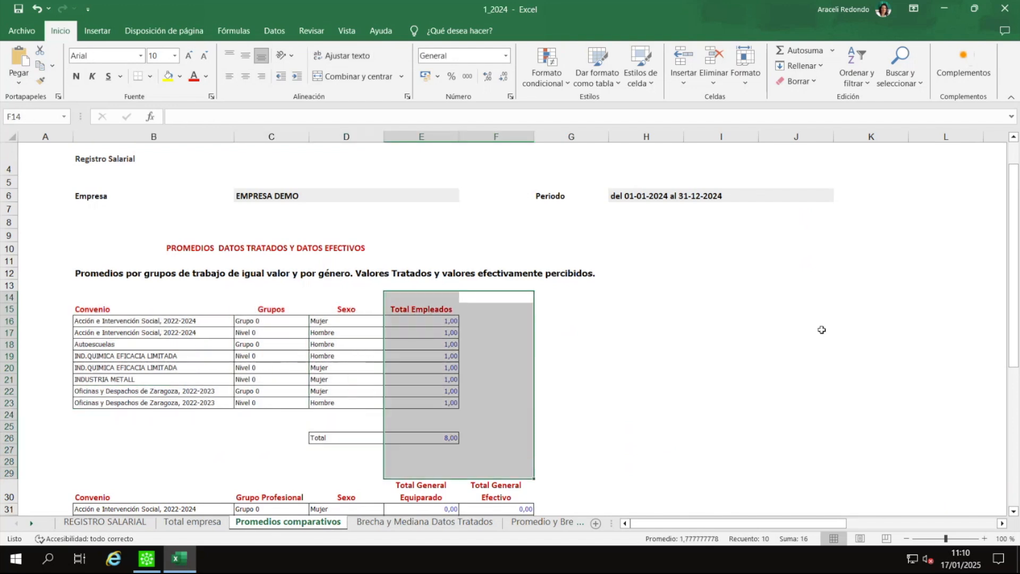
# Step: Examine the Convenio, Total General Equiparado and Total General Efectivo columns of the second table on Promedios comparativos
pyautogui.scroll(-6, 823, 325)
pyautogui.moveTo(178, 245); pyautogui.dragTo(245, 278)
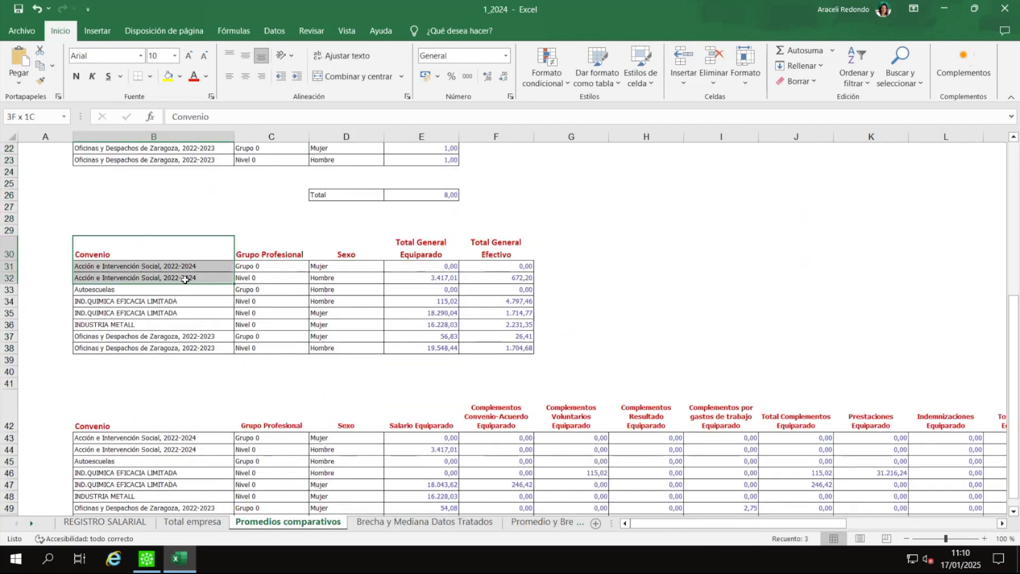
pyautogui.moveTo(433, 247); pyautogui.dragTo(426, 358)
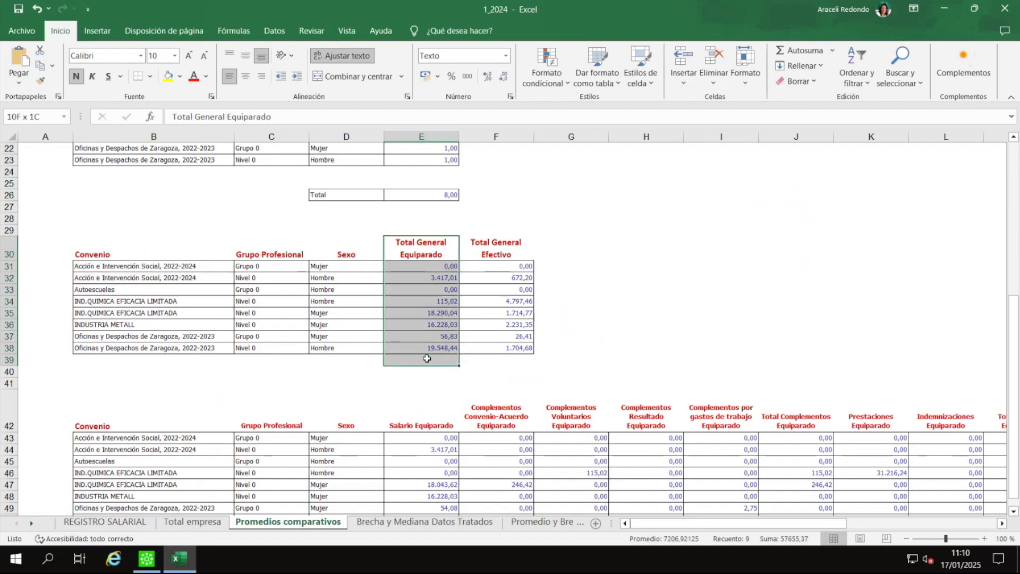
pyautogui.moveTo(486, 230); pyautogui.dragTo(511, 329)
# Step: Review the third table's Equiparado columns, from Salario Equiparado and the individual Complementos through Total General Equiparado
pyautogui.scroll(-5, 511, 330)
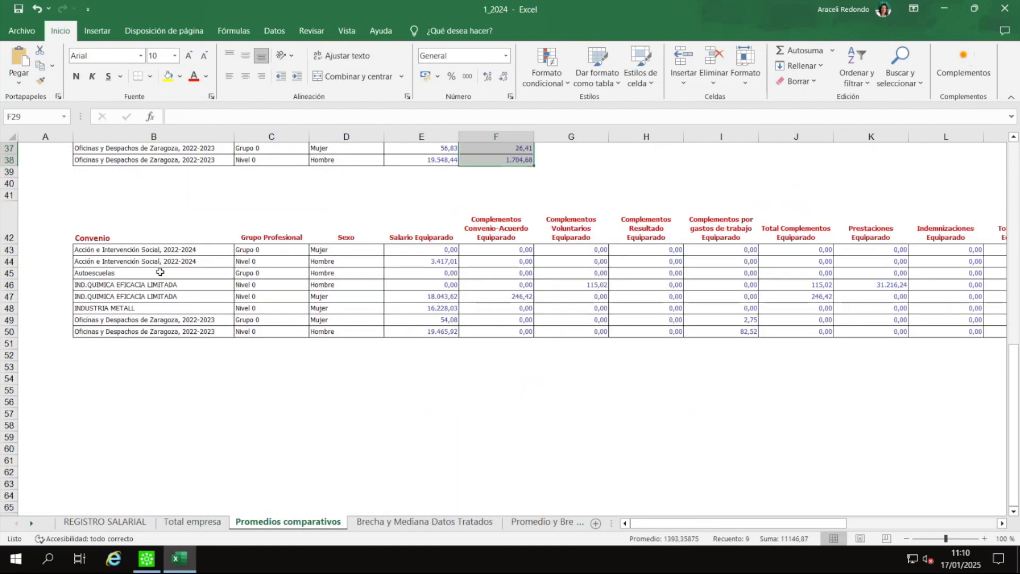
pyautogui.moveTo(462, 221); pyautogui.dragTo(497, 332)
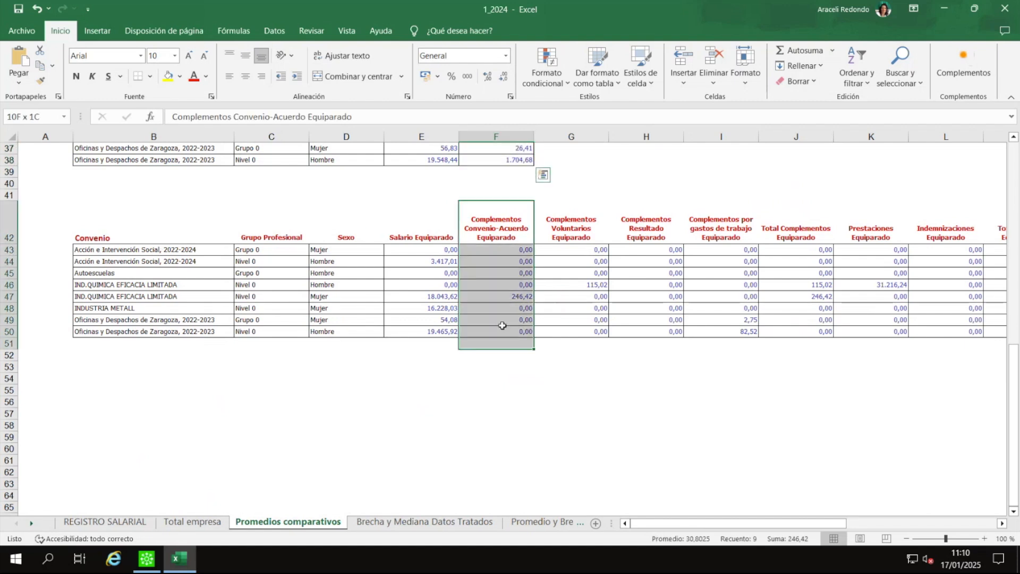
pyautogui.moveTo(564, 213); pyautogui.dragTo(576, 332)
pyautogui.moveTo(645, 229); pyautogui.dragTo(651, 332)
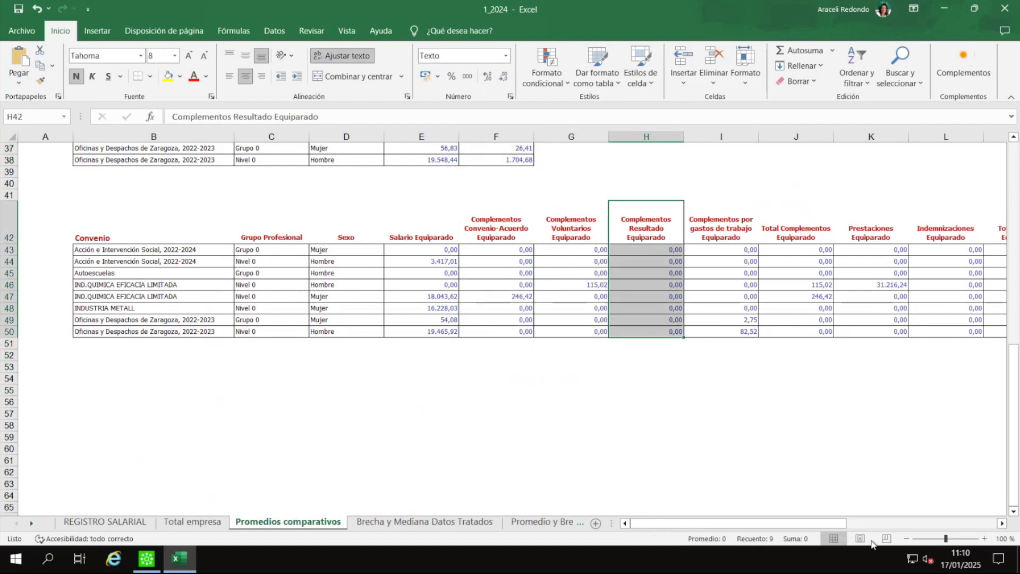
pyautogui.moveTo(842, 523); pyautogui.dragTo(903, 526)
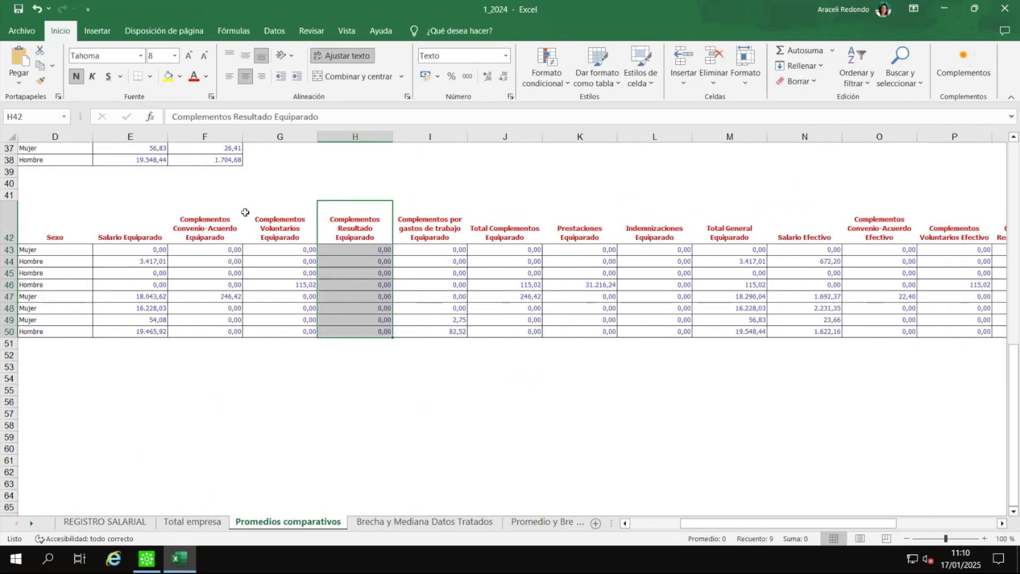
pyautogui.moveTo(116, 207); pyautogui.dragTo(701, 330)
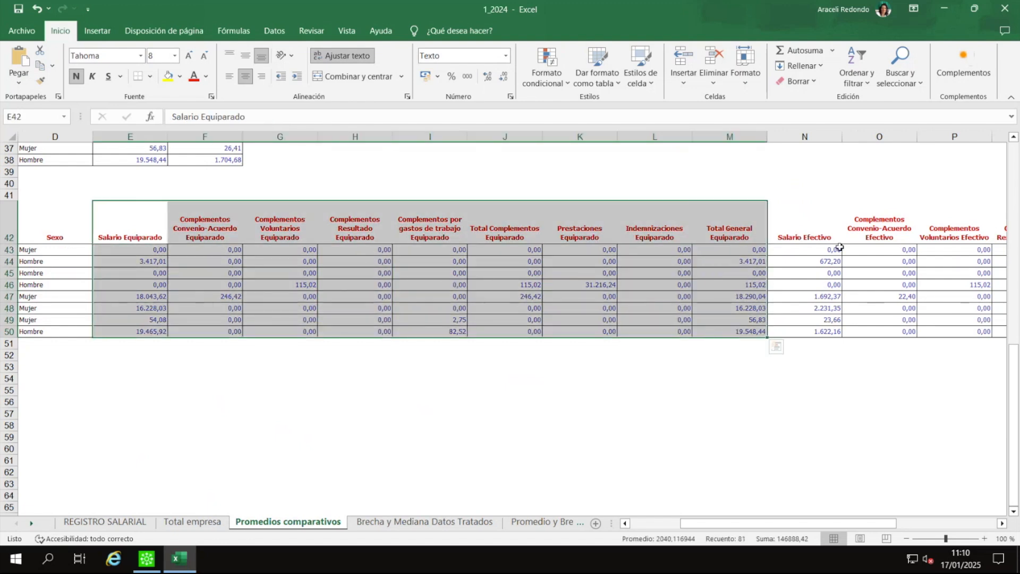
pyautogui.moveTo(724, 221); pyautogui.dragTo(736, 343)
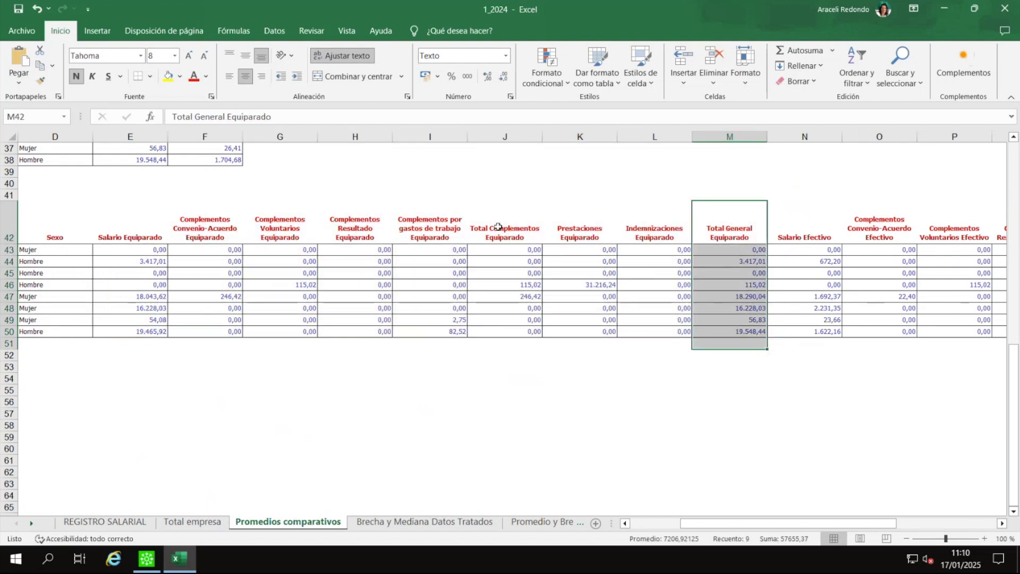
# Step: Compare Total Complementos Equiparado with its component columns, and check Prestaciones, Indemnizaciones and Total General Equiparado
pyautogui.moveTo(517, 238); pyautogui.dragTo(516, 344)
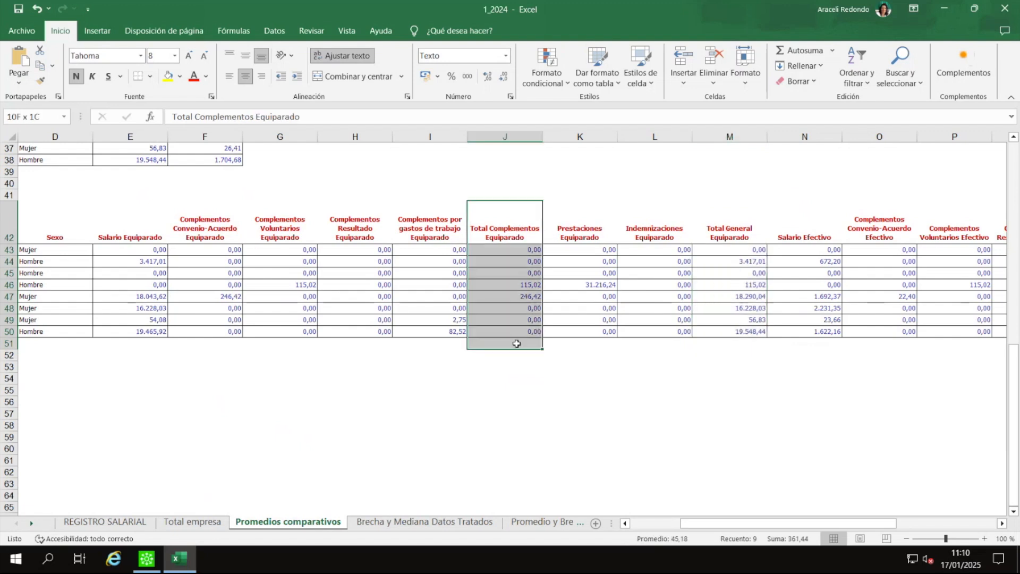
pyautogui.click(273, 227)
pyautogui.moveTo(211, 224); pyautogui.dragTo(444, 238)
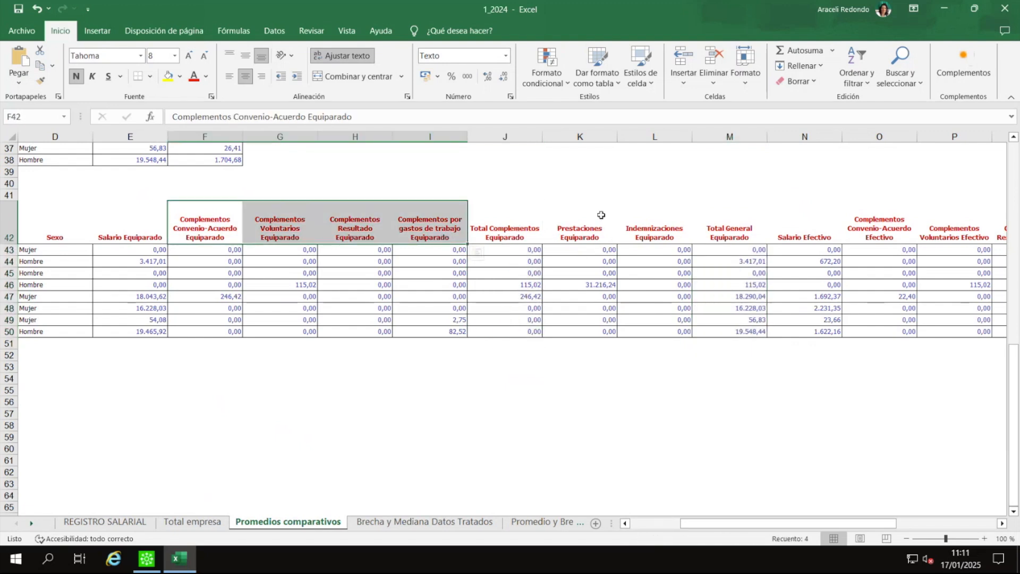
pyautogui.moveTo(600, 215); pyautogui.dragTo(582, 345)
pyautogui.click(652, 210)
pyautogui.moveTo(656, 300); pyautogui.dragTo(656, 309)
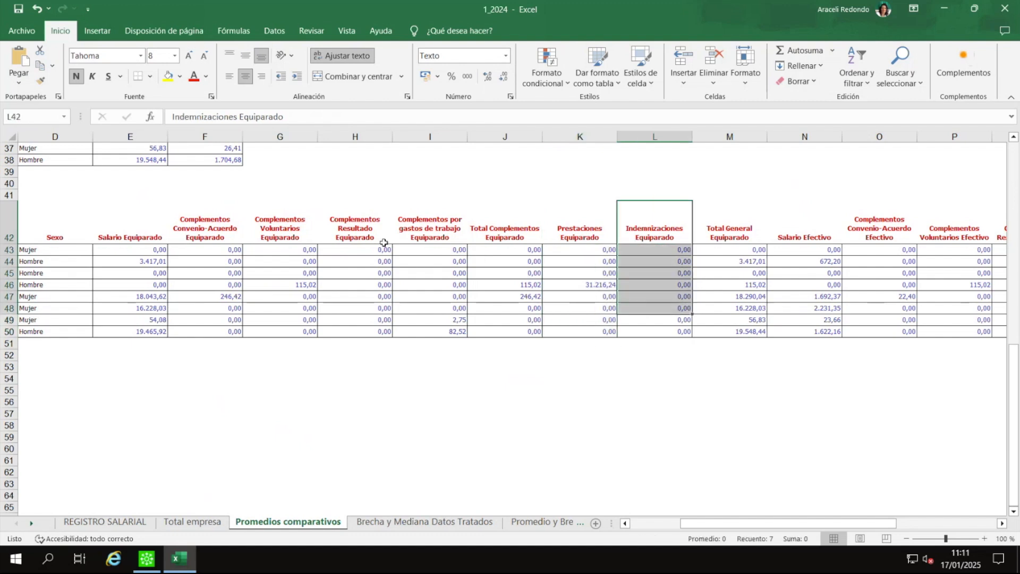
pyautogui.moveTo(729, 221); pyautogui.dragTo(729, 310)
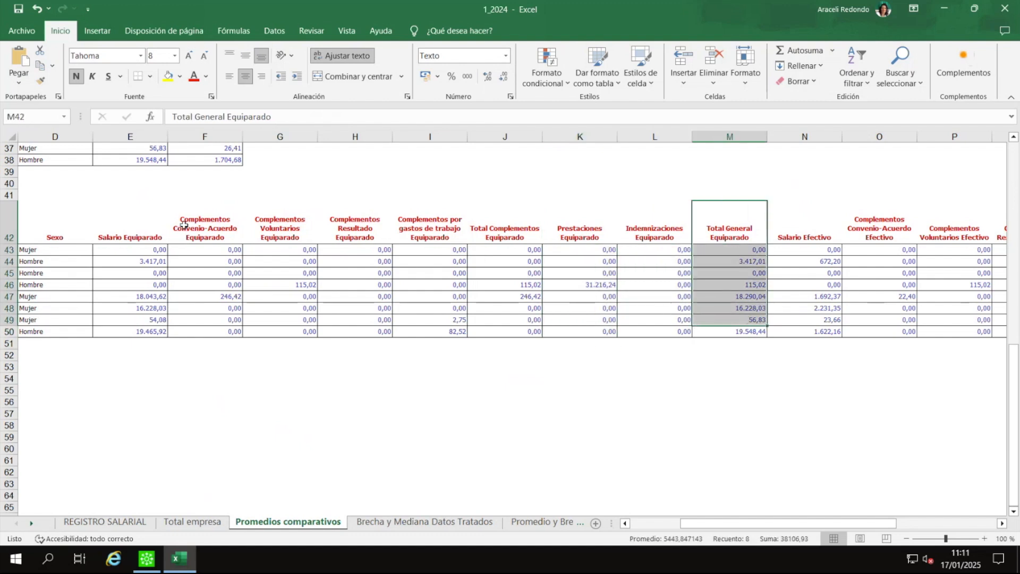
# Step: Go through the Equiparado headings from Salario to Complementos por gastos de trabajo, plus the Total Complementos to Indemnizaciones columns
pyautogui.click(133, 234)
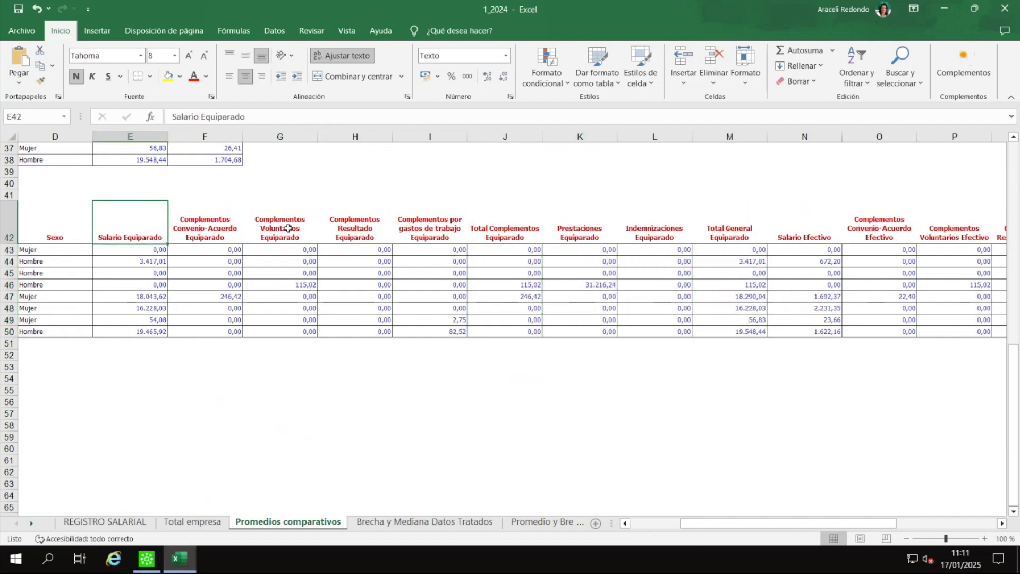
pyautogui.keyDown('ctrl'); pyautogui.click(233, 228); pyautogui.keyUp('ctrl')
pyautogui.keyDown('ctrl'); pyautogui.click(280, 234); pyautogui.keyUp('ctrl')
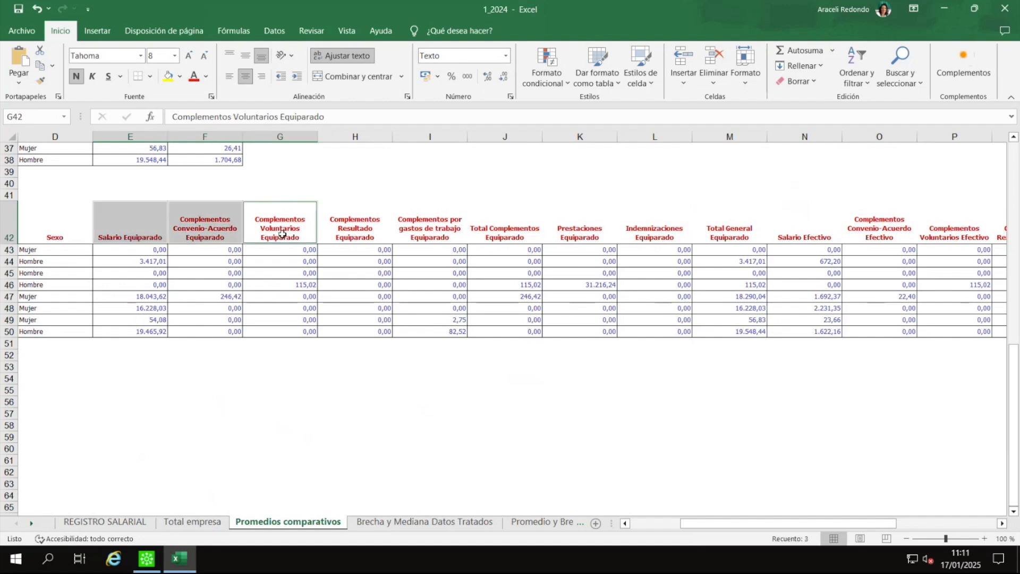
pyautogui.keyDown('ctrl'); pyautogui.click(369, 232); pyautogui.keyUp('ctrl')
pyautogui.keyDown('ctrl'); pyautogui.click(429, 228); pyautogui.keyUp('ctrl')
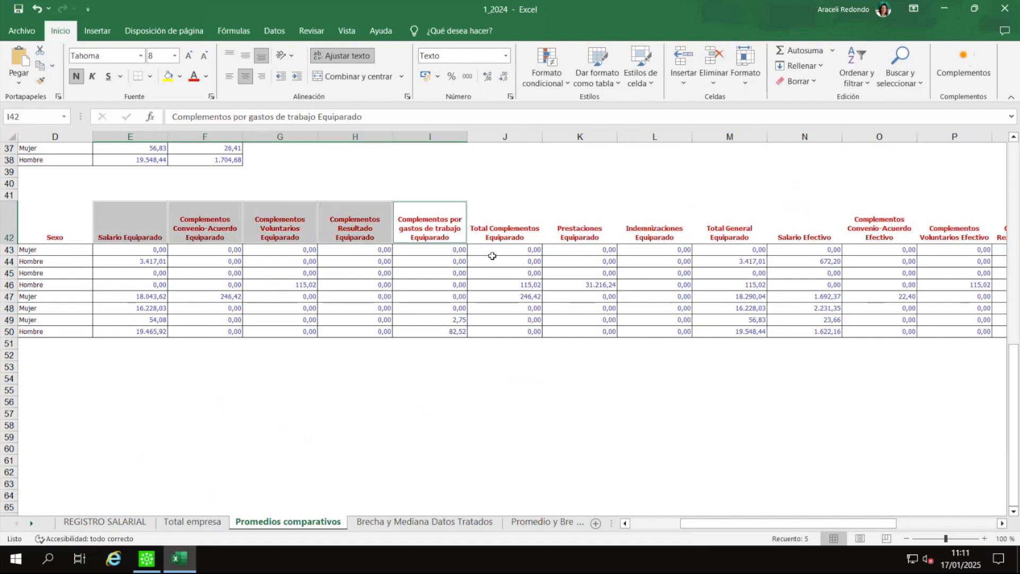
pyautogui.moveTo(495, 220); pyautogui.dragTo(675, 332)
pyautogui.moveTo(839, 524); pyautogui.dragTo(602, 571)
# Step: Open the Brecha y Mediana Datos Tratados sheet and set its zoom to 100 %
pyautogui.click(425, 521)
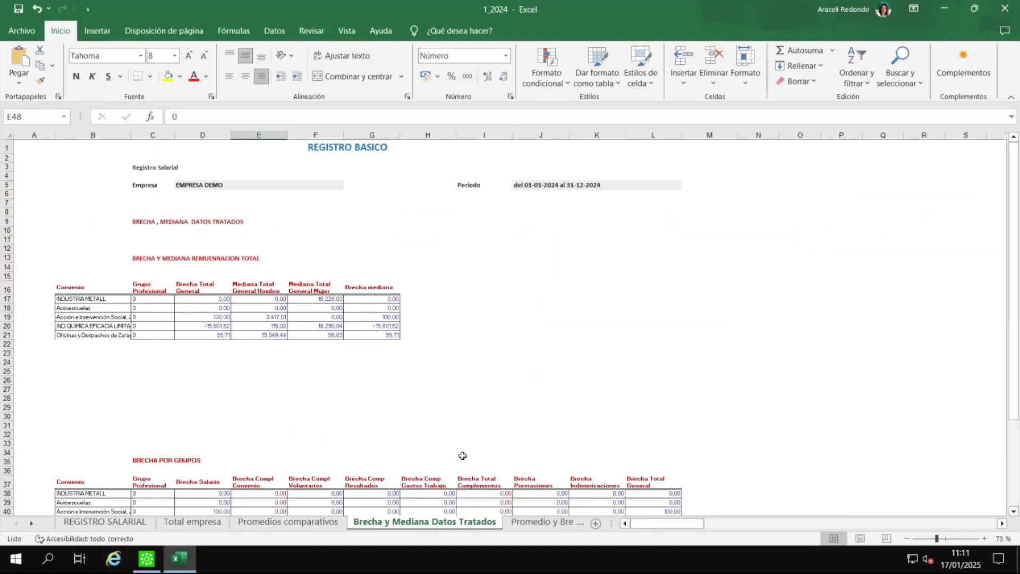
pyautogui.click(339, 147)
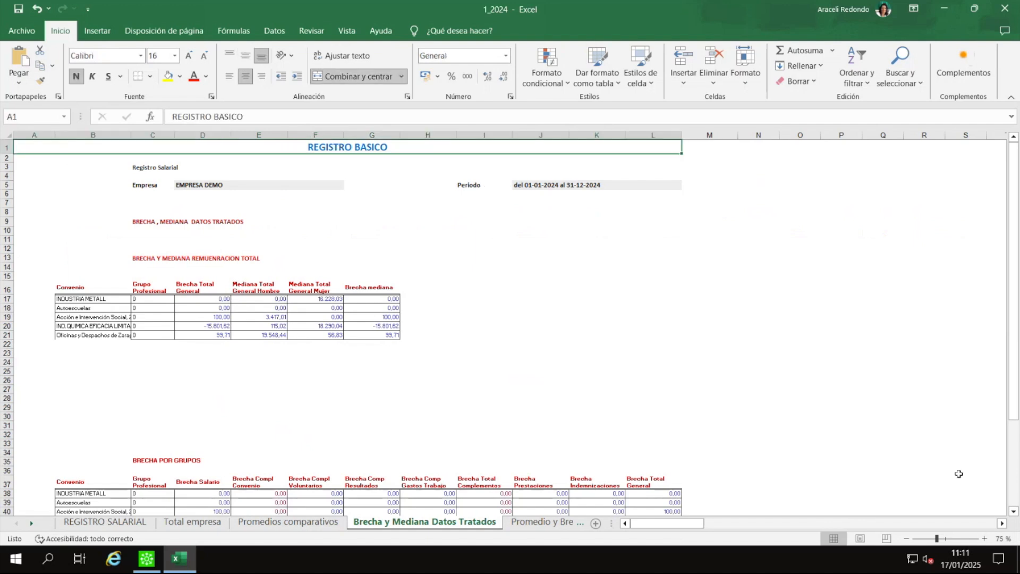
pyautogui.click(985, 539)
pyautogui.click(985, 538)
pyautogui.click(984, 539)
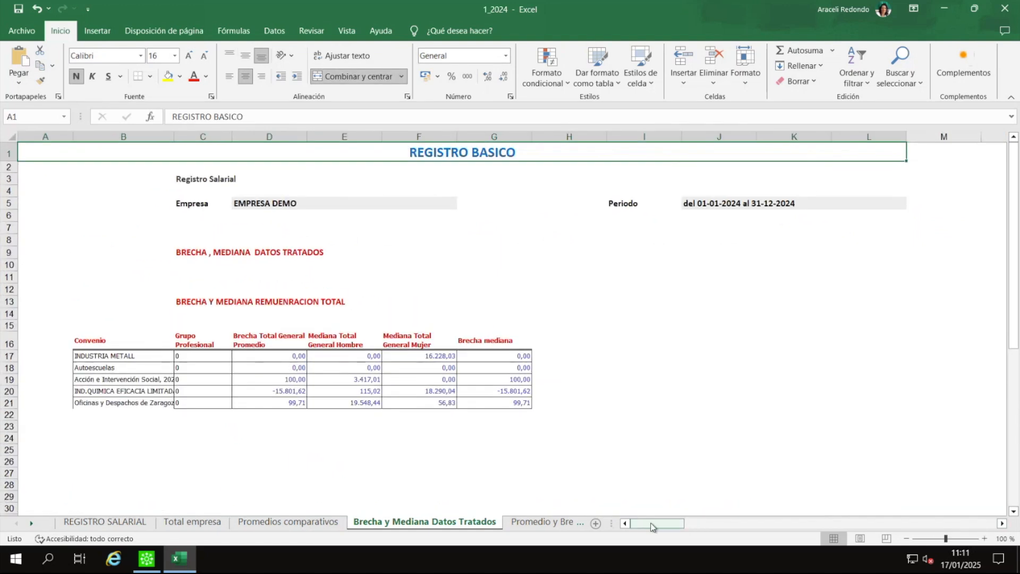
# Step: Look over the table of total remuneration gap and median, including its Convenio, Grupo Profesional and Brecha Total General Promedio columns
pyautogui.scroll(-1, 434, 453)
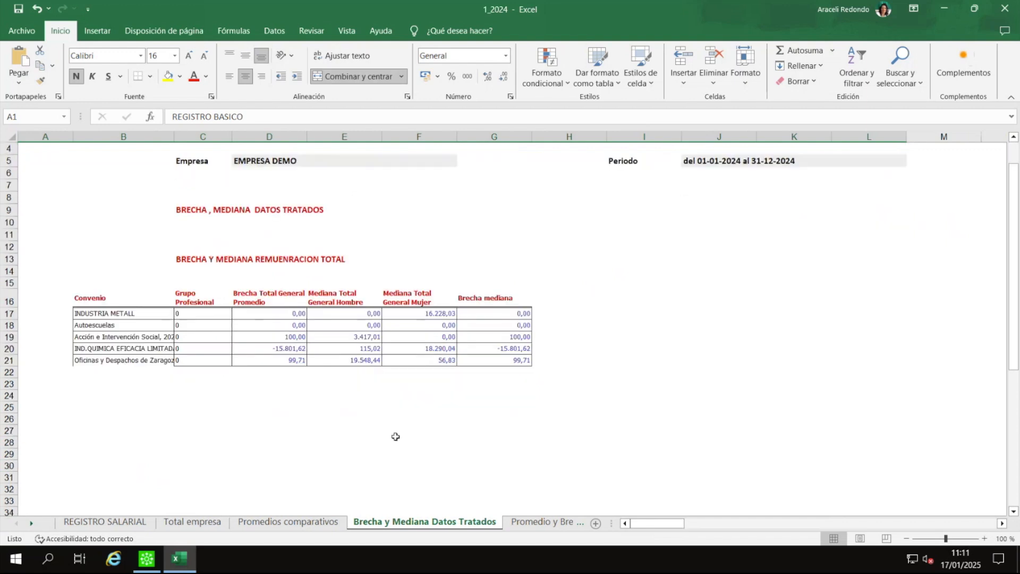
pyautogui.click(218, 429)
pyautogui.moveTo(110, 275)
pyautogui.mouseDown()
pyautogui.moveTo(246, 348)
pyautogui.moveTo(632, 419)
pyautogui.mouseUp()
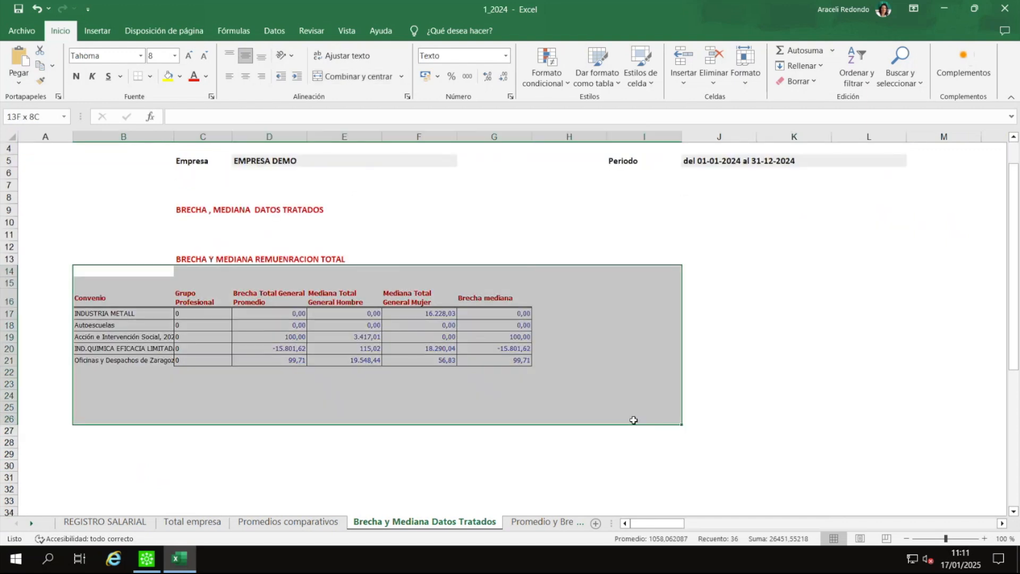
pyautogui.click(775, 371)
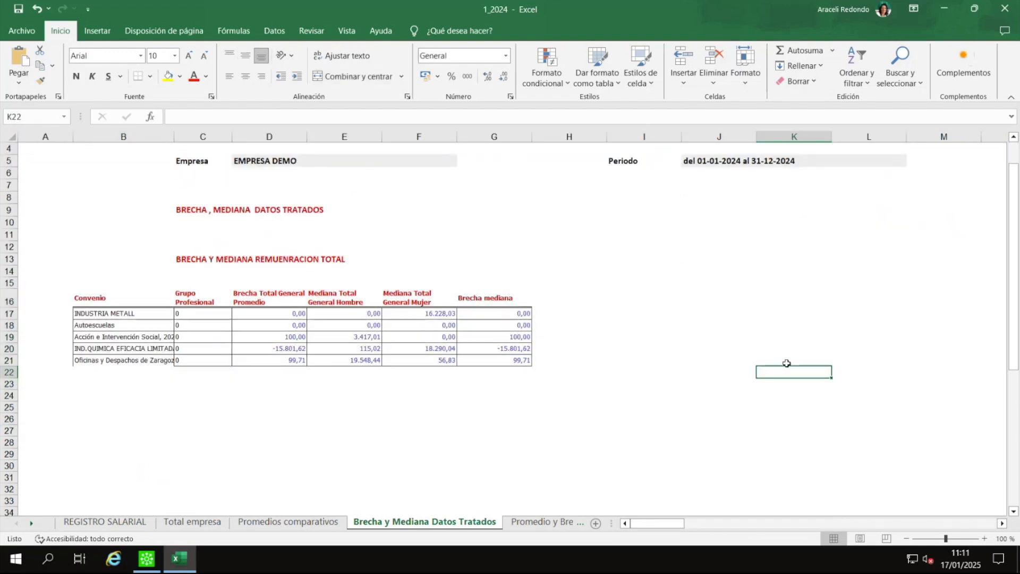
pyautogui.moveTo(133, 271)
pyautogui.mouseDown()
pyautogui.moveTo(235, 367)
pyautogui.moveTo(300, 397)
pyautogui.mouseUp()
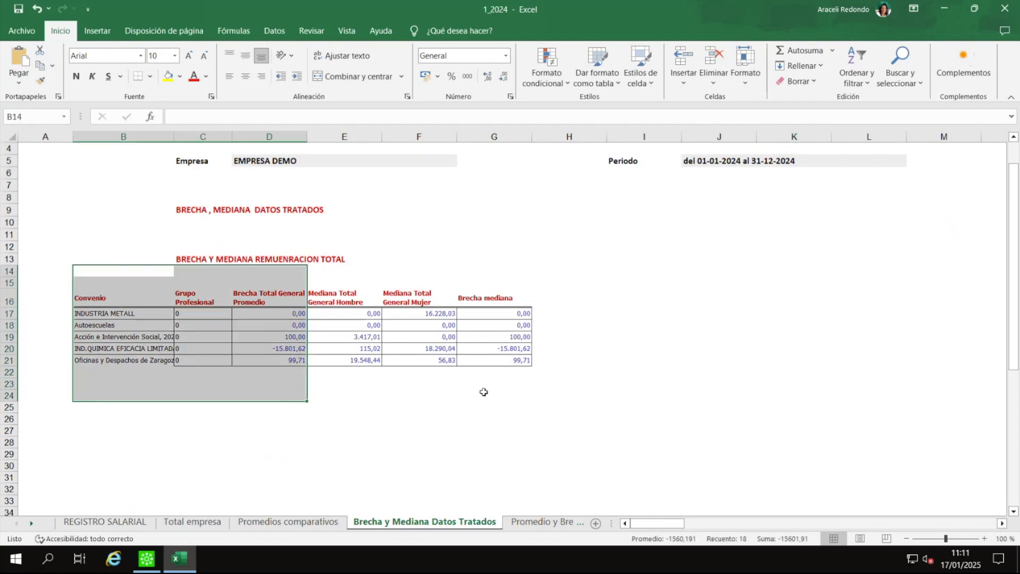
# Step: Examine the Brecha Total General Promedio, Mediana Total General Hombre and Mujer, and Brecha mediana columns of the total remuneration table
pyautogui.scroll(-1, 483, 392)
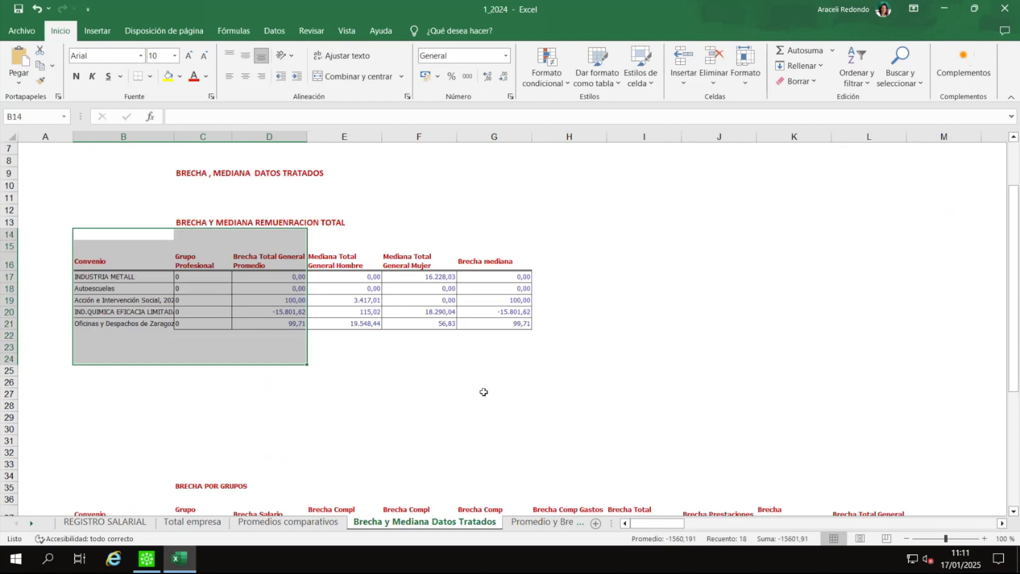
pyautogui.scroll(-3, 467, 385)
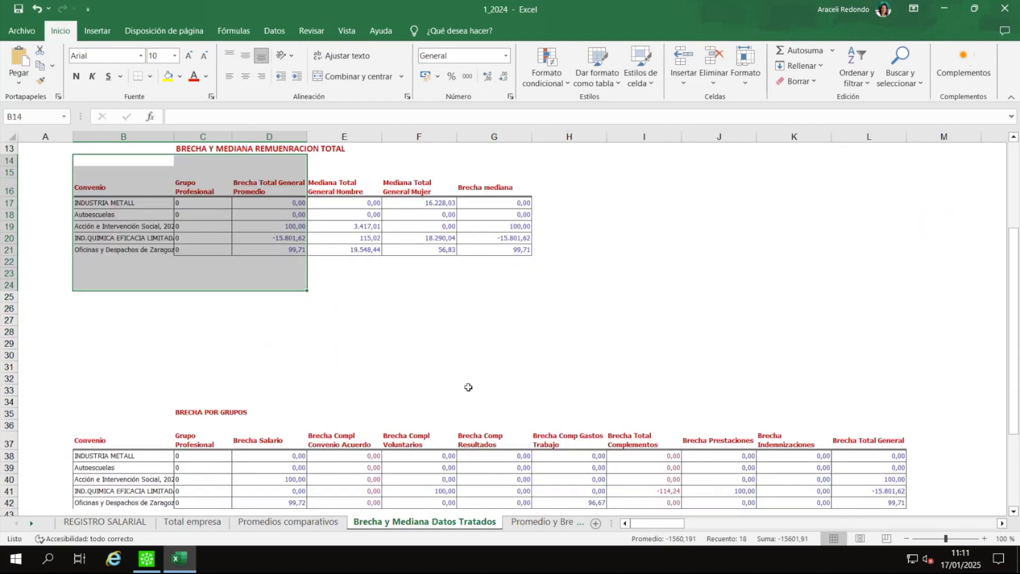
pyautogui.scroll(1, 367, 319)
pyautogui.moveTo(259, 170); pyautogui.dragTo(266, 298)
pyautogui.moveTo(329, 171); pyautogui.dragTo(446, 310)
pyautogui.moveTo(494, 187); pyautogui.dragTo(494, 320)
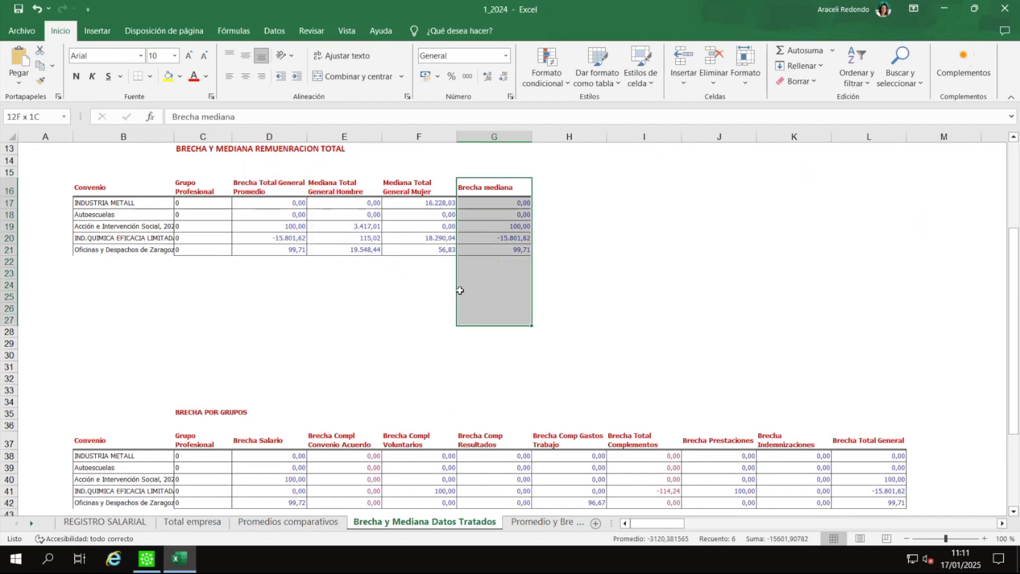
pyautogui.scroll(4, 682, 427)
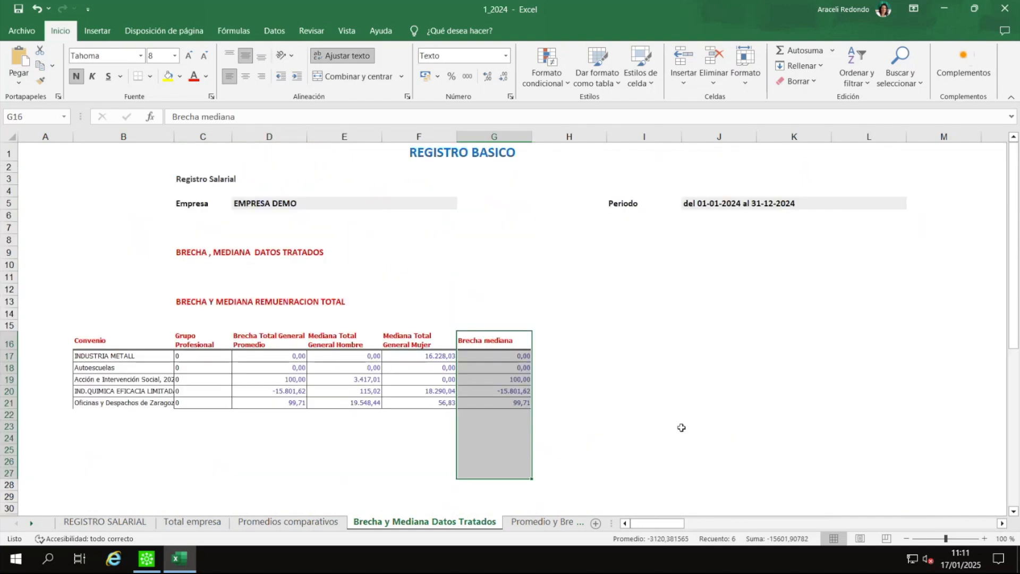
# Step: Examine the BRECHA POR GRUPOS table by salary concept and the Mediana table for men, women and total below it
pyautogui.scroll(-9, 681, 427)
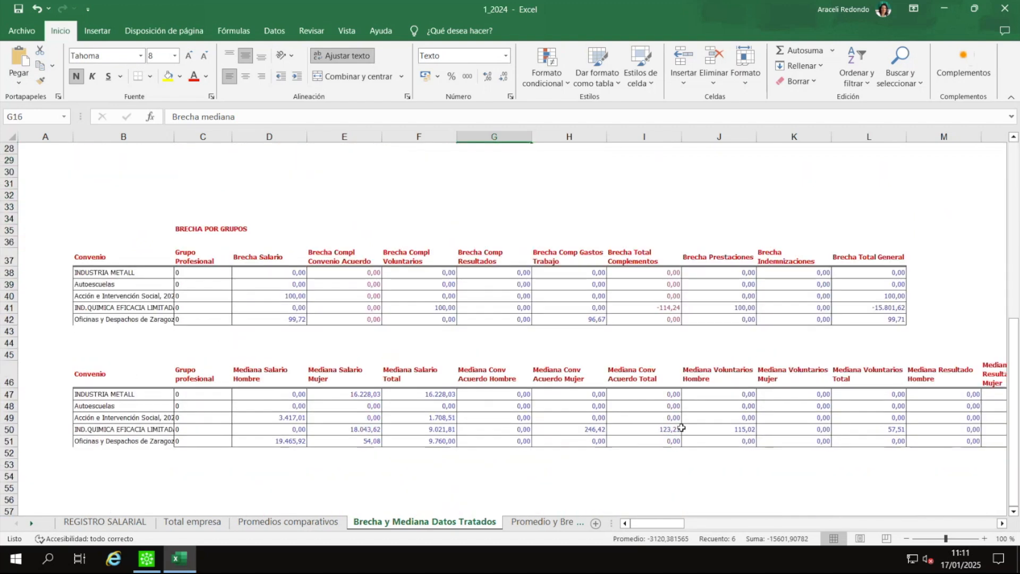
pyautogui.moveTo(127, 218); pyautogui.dragTo(865, 316)
pyautogui.moveTo(269, 241); pyautogui.dragTo(796, 307)
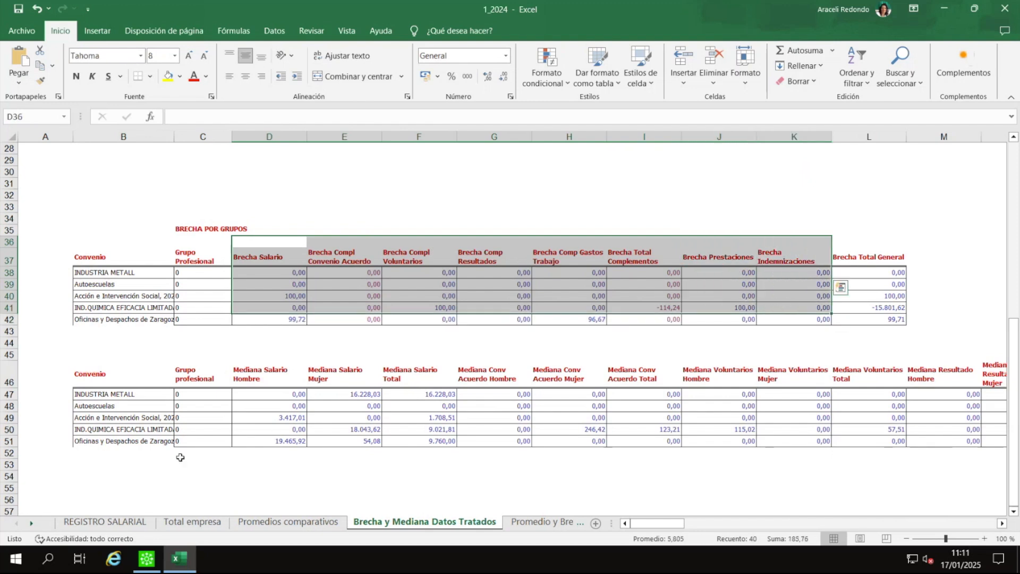
pyautogui.scroll(-2, 308, 247)
pyautogui.moveTo(309, 247); pyautogui.dragTo(888, 369)
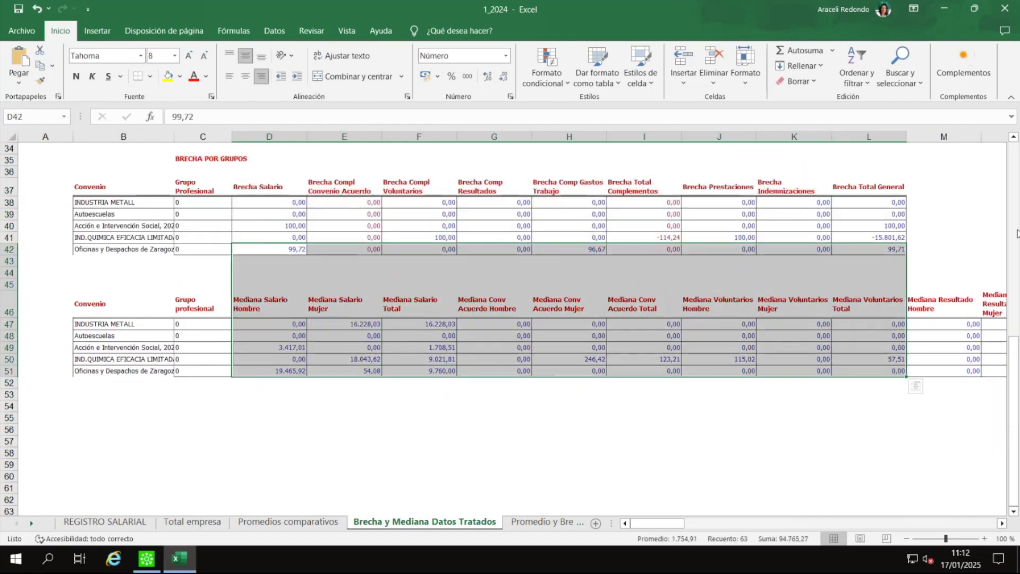
# Step: Fill the Brecha Total General cells of IND.QUIMICA EFICACIA LIMITADA and Oficinas y Despachos de Zaragoza with yellow
pyautogui.click(969, 214)
pyautogui.moveTo(876, 173); pyautogui.dragTo(877, 270)
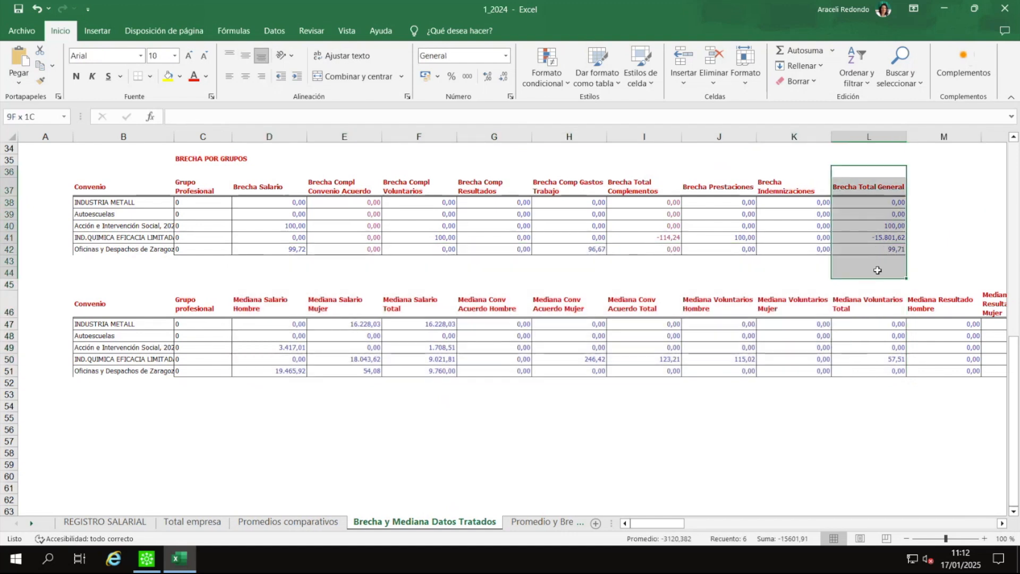
pyautogui.moveTo(877, 271); pyautogui.dragTo(877, 271)
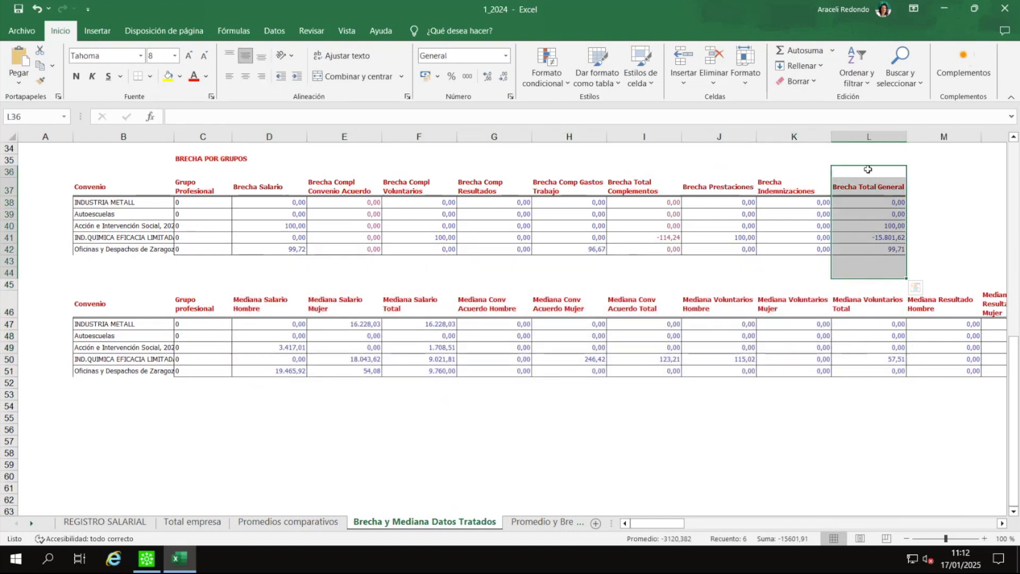
pyautogui.moveTo(898, 251); pyautogui.dragTo(897, 237)
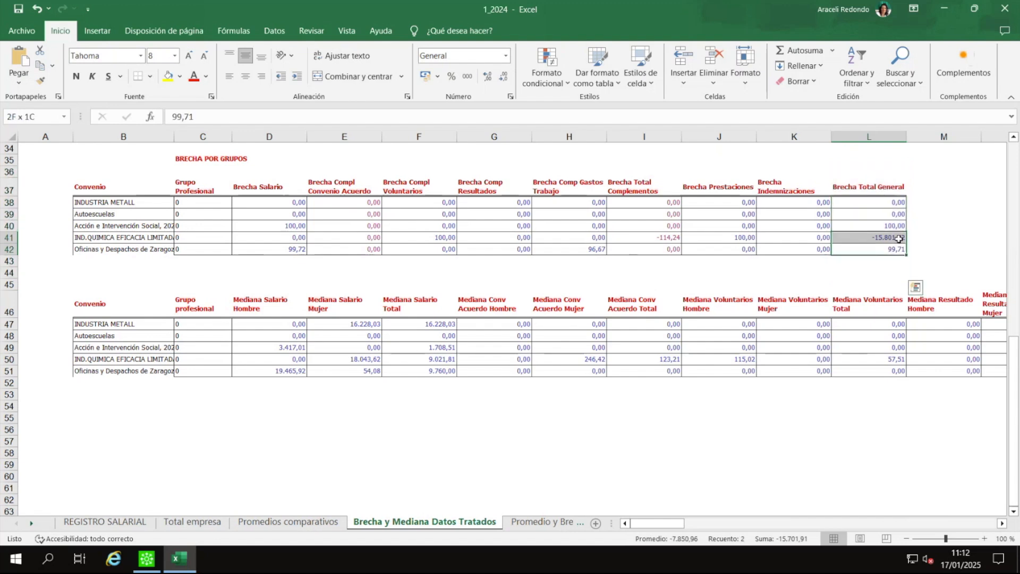
pyautogui.click(168, 75)
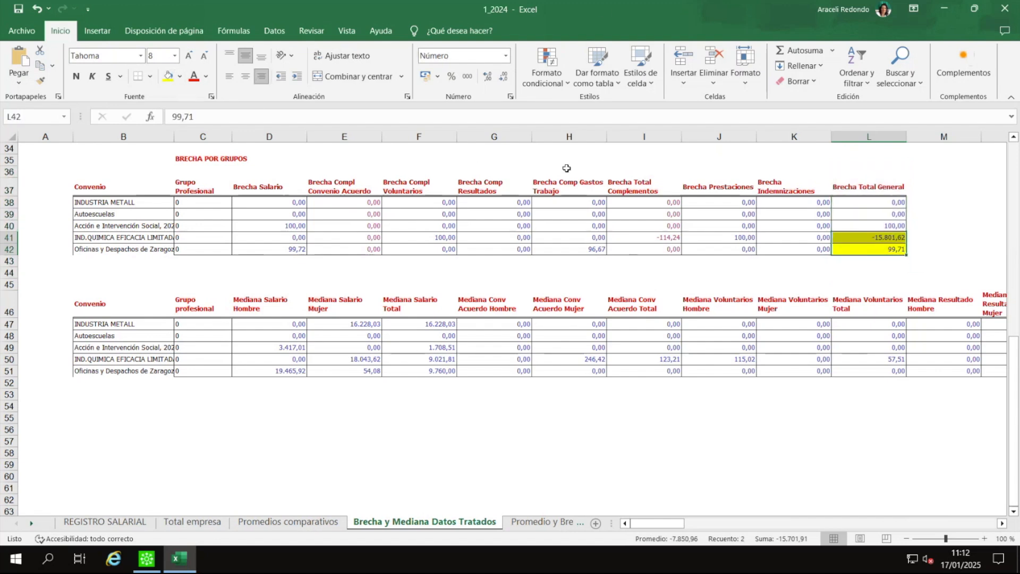
# Step: Check the two yellow Brecha Total General cells and the gap per salary concept in the IND.QUIMICA EFICACIA LIMITADA row
pyautogui.click(877, 250)
pyautogui.click(867, 236)
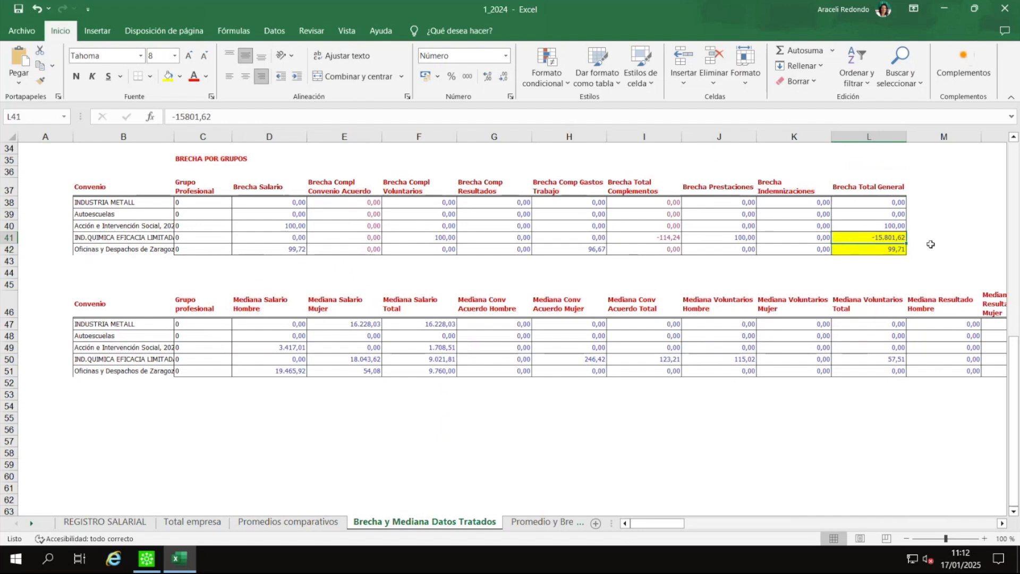
pyautogui.moveTo(257, 237); pyautogui.dragTo(584, 237)
pyautogui.click(365, 235)
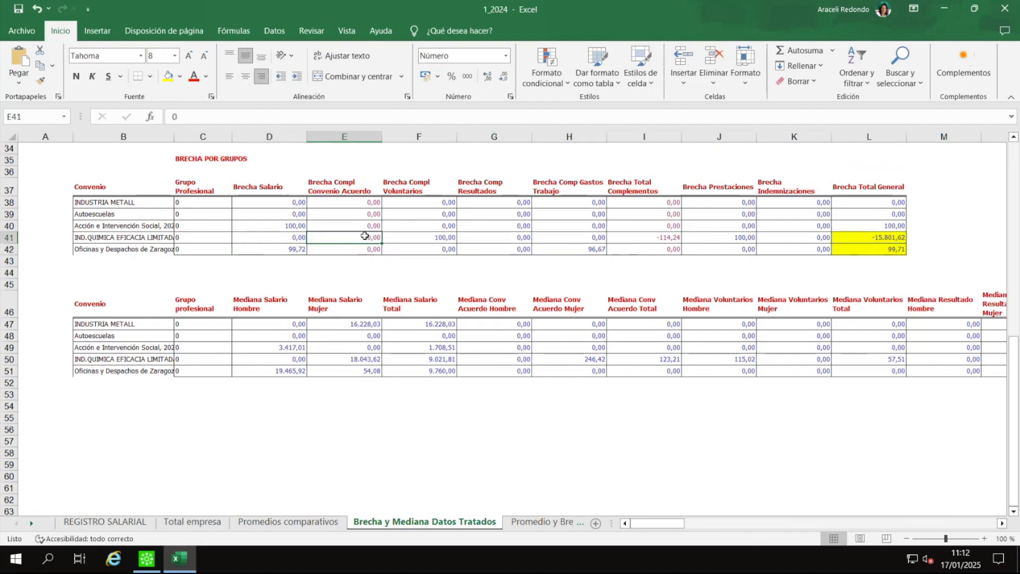
# Step: Check the gap per salary concept in the IND.QUIMICA EFICACIA LIMITADA and Oficinas y Despachos de Zaragoza rows of BRECHA POR GRUPOS
pyautogui.click(523, 237)
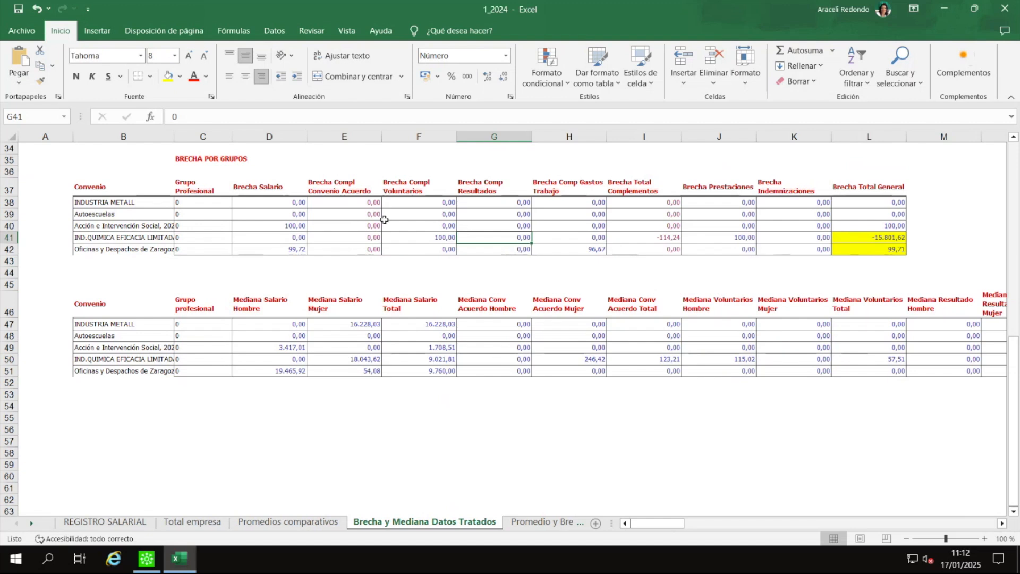
pyautogui.click(853, 239)
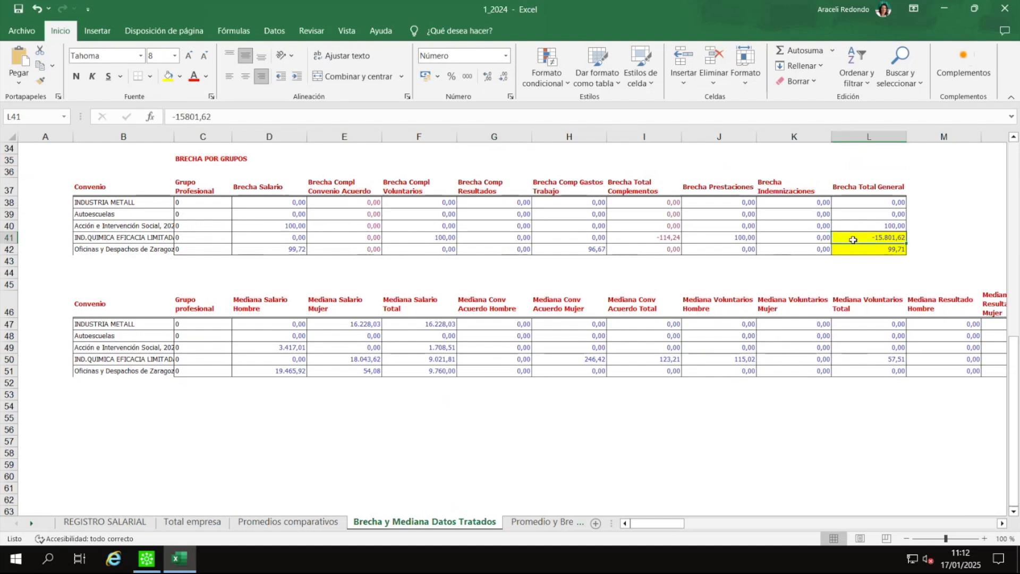
pyautogui.moveTo(287, 249); pyautogui.dragTo(770, 253)
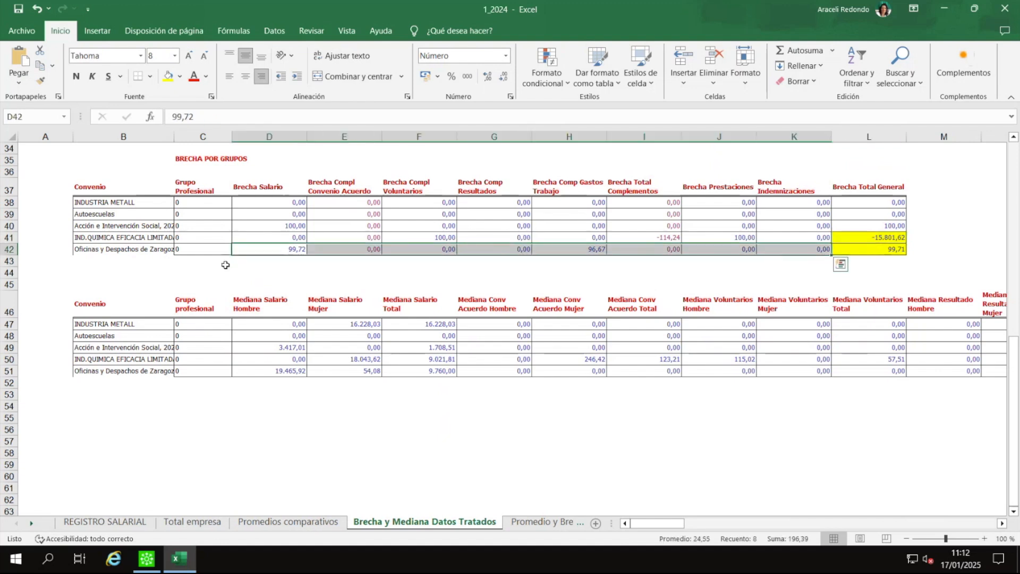
pyautogui.click(256, 251)
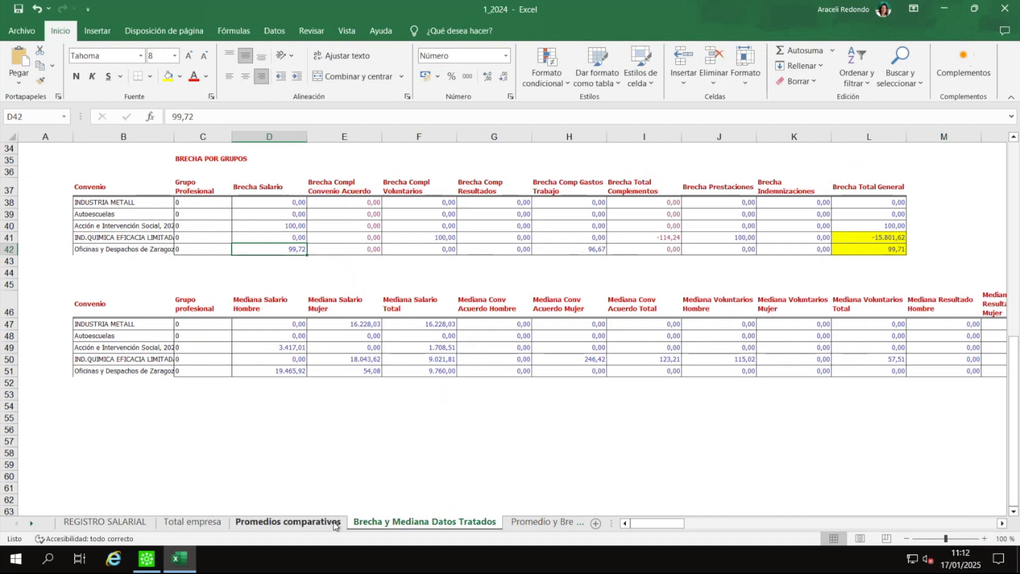
# Step: Enter =((D49-E49)/D49)*100 in cell D55 to calculate the median salary gap for Acción e Intervención Social
pyautogui.click(284, 416)
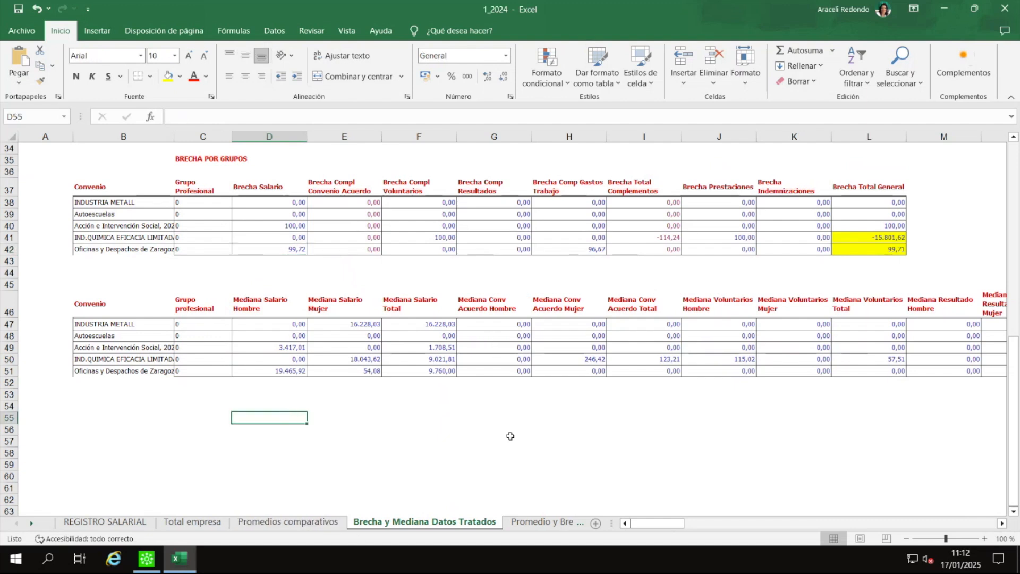
pyautogui.write('=((')
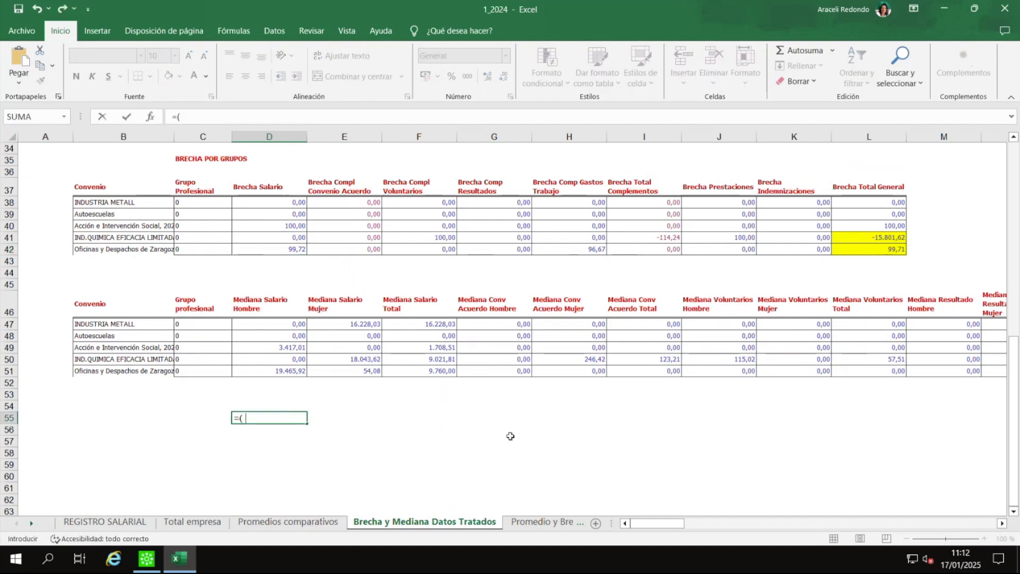
pyautogui.click(257, 345)
pyautogui.write('-')
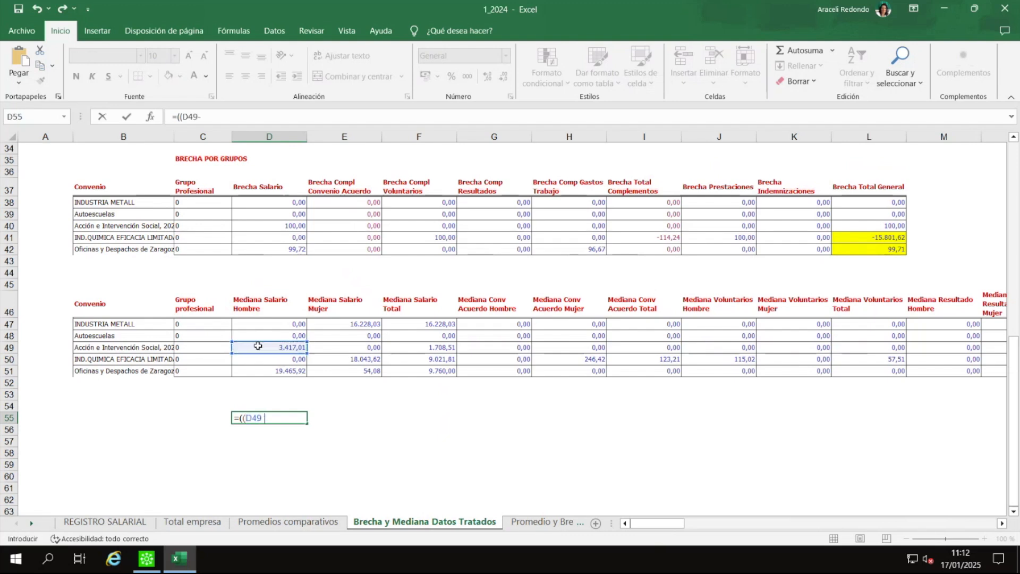
pyautogui.click(361, 346)
pyautogui.write(')/')
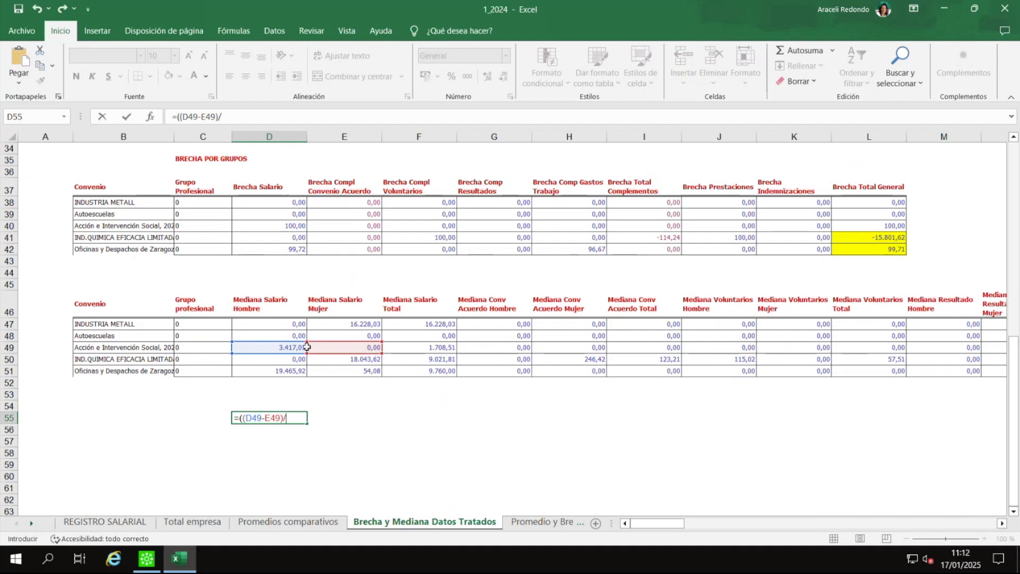
pyautogui.click(281, 346)
pyautogui.write(')*')
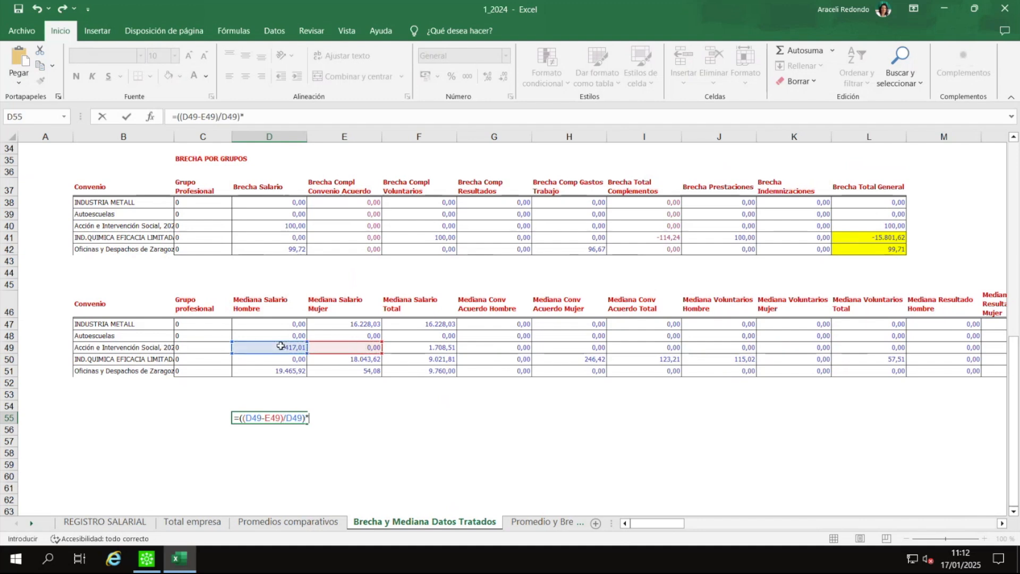
pyautogui.write('100')
pyautogui.press('Return')
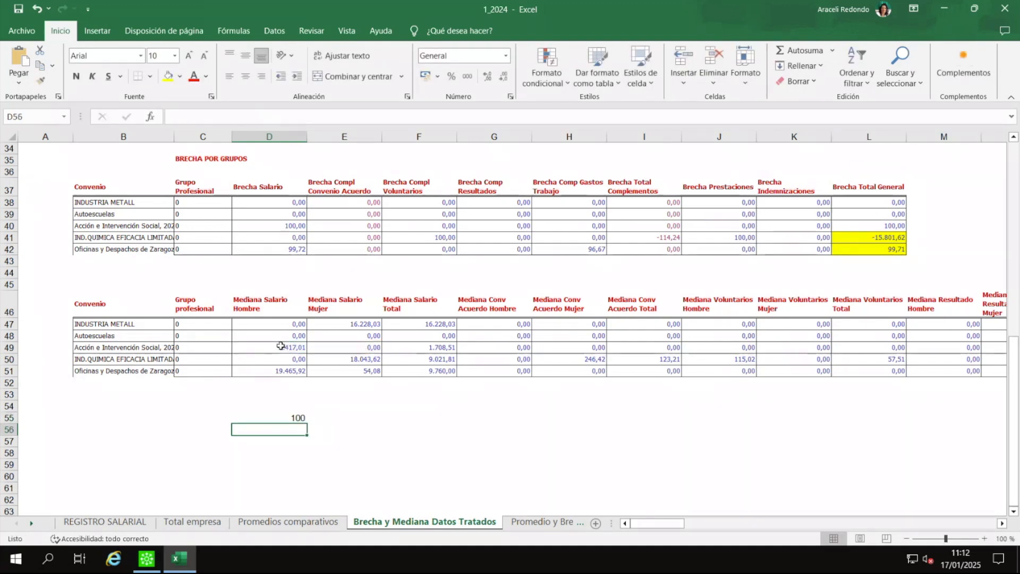
# Step: Copy the gap formula from D55 down to D56 for the IND.QUIMICA EFICACIA LIMITADA medians
pyautogui.click(288, 416)
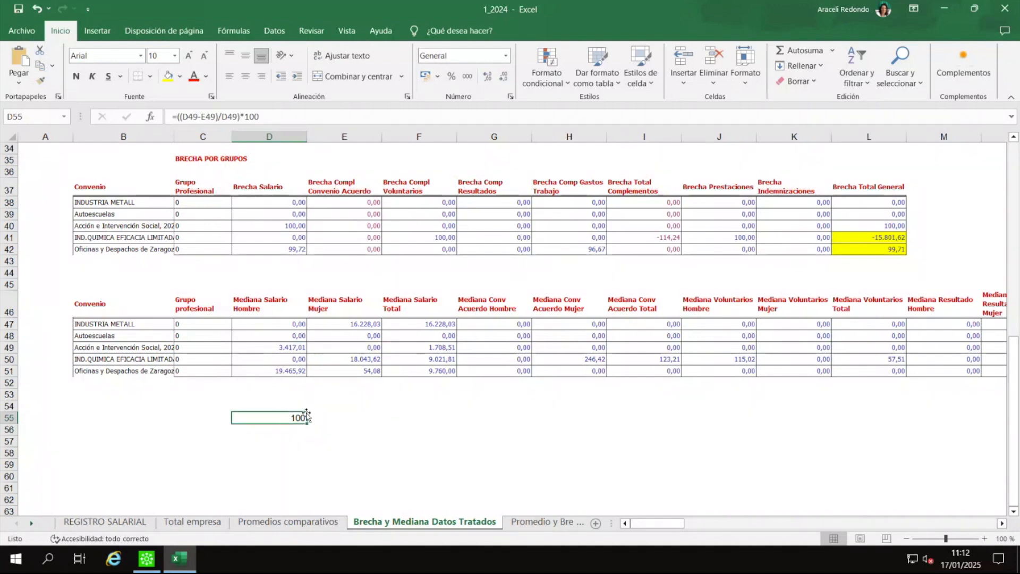
pyautogui.click(345, 341)
pyautogui.click(325, 351)
pyautogui.click(300, 422)
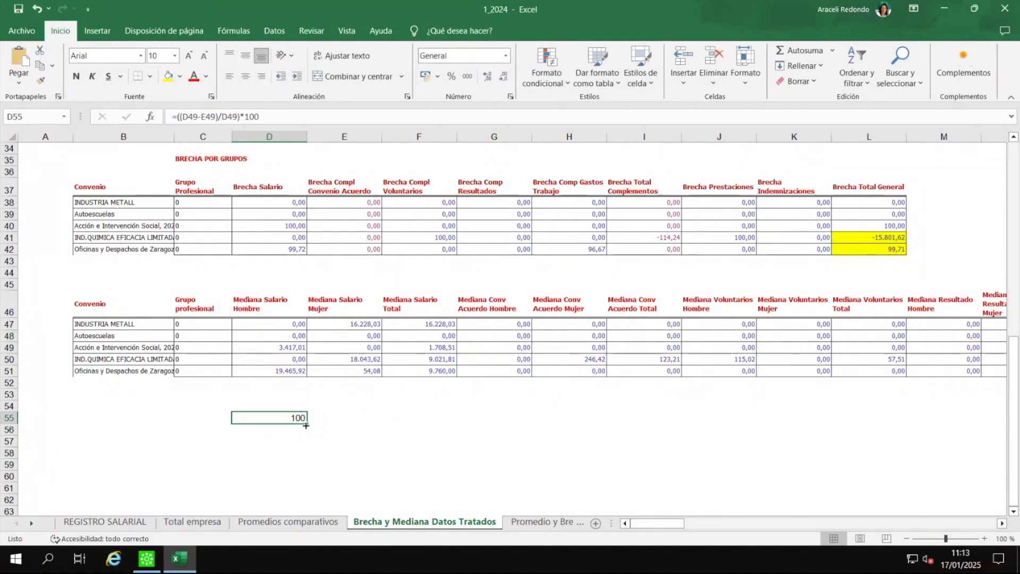
pyautogui.moveTo(306, 423); pyautogui.dragTo(307, 429)
pyautogui.click(297, 429)
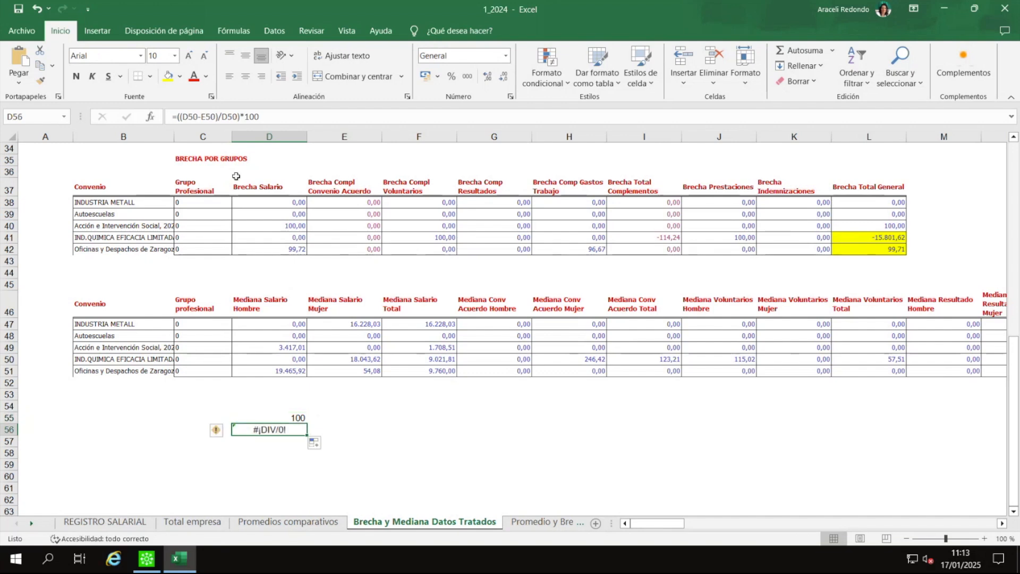
# Step: Compare the men's and women's median salaries of IND.QUIMICA EFICACIA LIMITADA used by the formula in D56
pyautogui.click(331, 358)
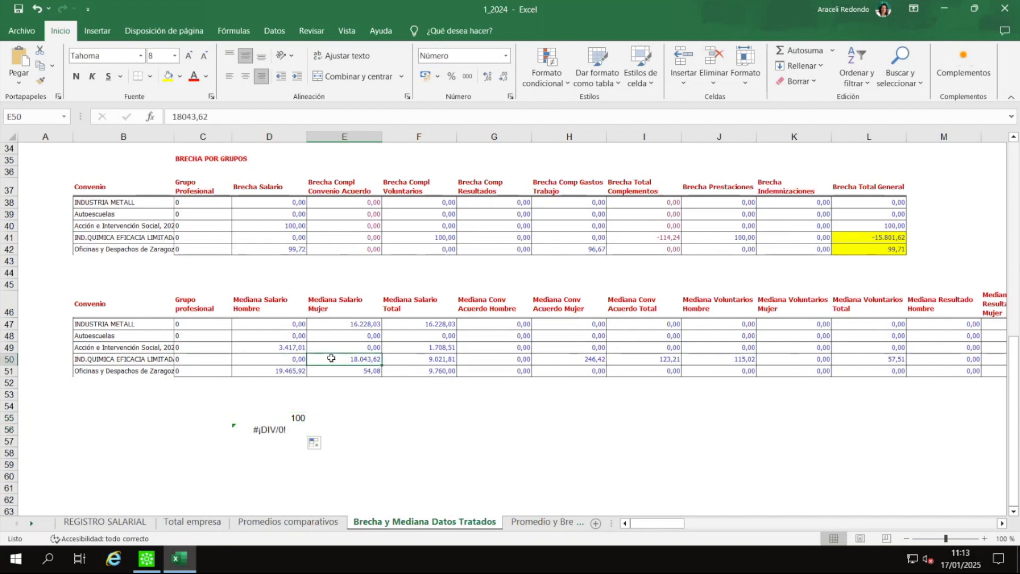
pyautogui.click(289, 357)
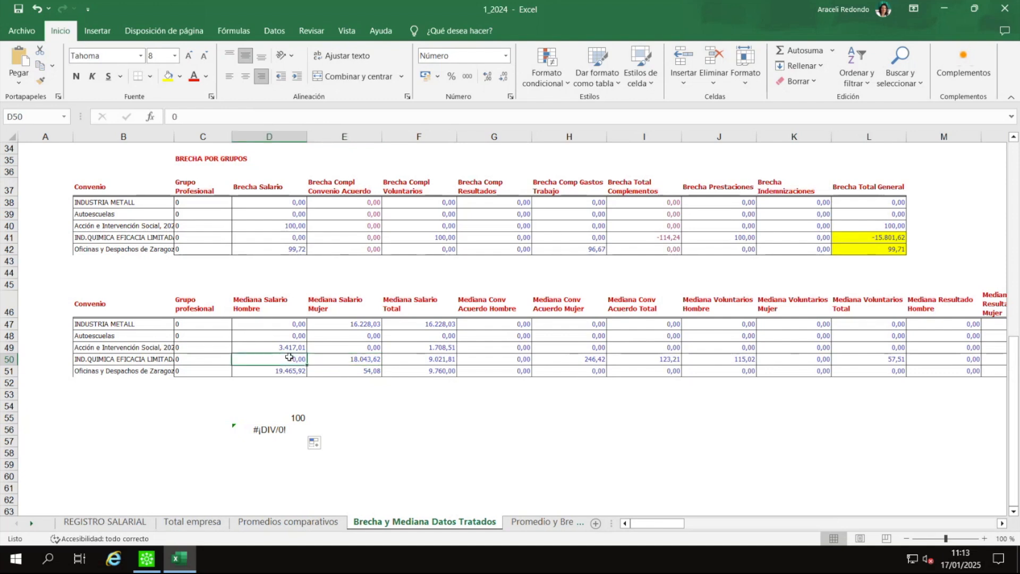
pyautogui.click(341, 362)
pyautogui.moveTo(276, 360); pyautogui.dragTo(333, 359)
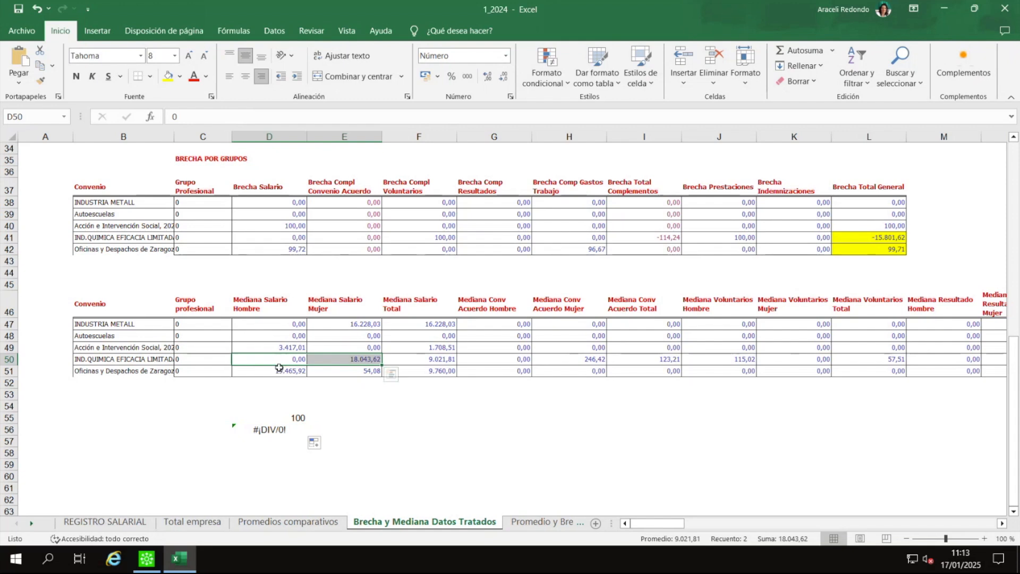
# Step: Extend the gap formula from D56 to D57 and check it against the Oficinas y Despachos de Zaragoza medians
pyautogui.click(273, 429)
pyautogui.moveTo(308, 435); pyautogui.dragTo(307, 449)
pyautogui.click(276, 441)
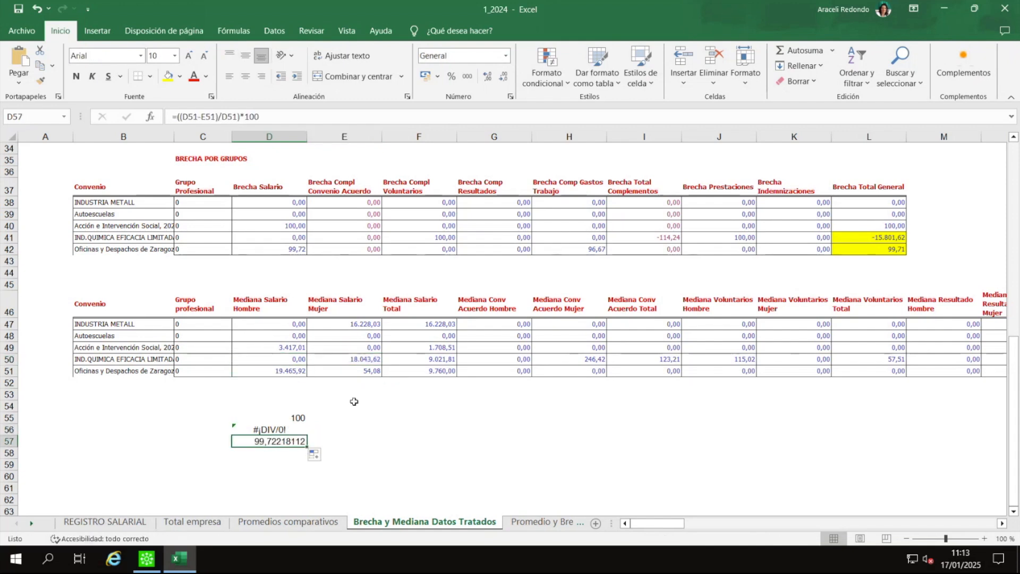
pyautogui.click(284, 372)
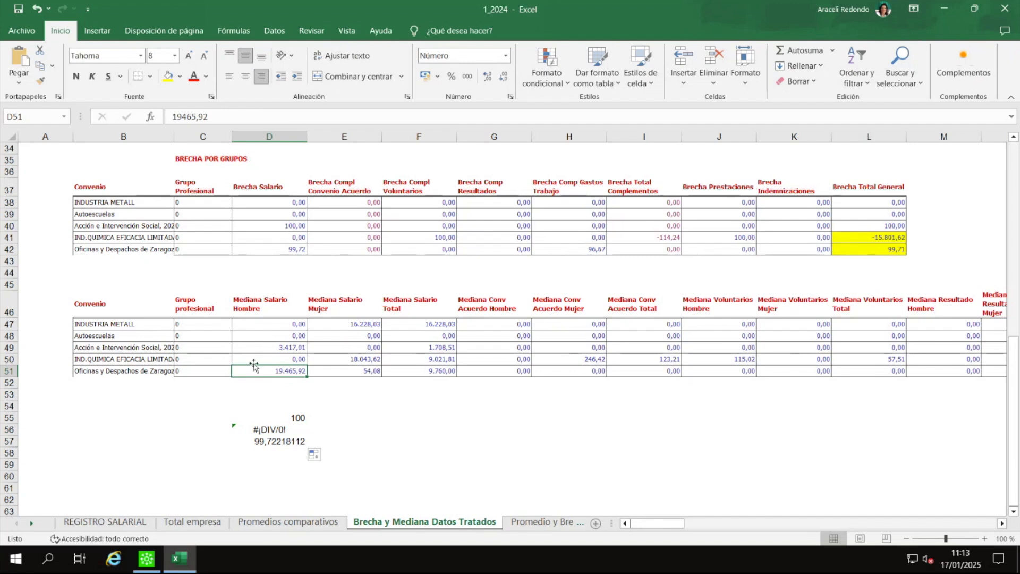
pyautogui.click(344, 372)
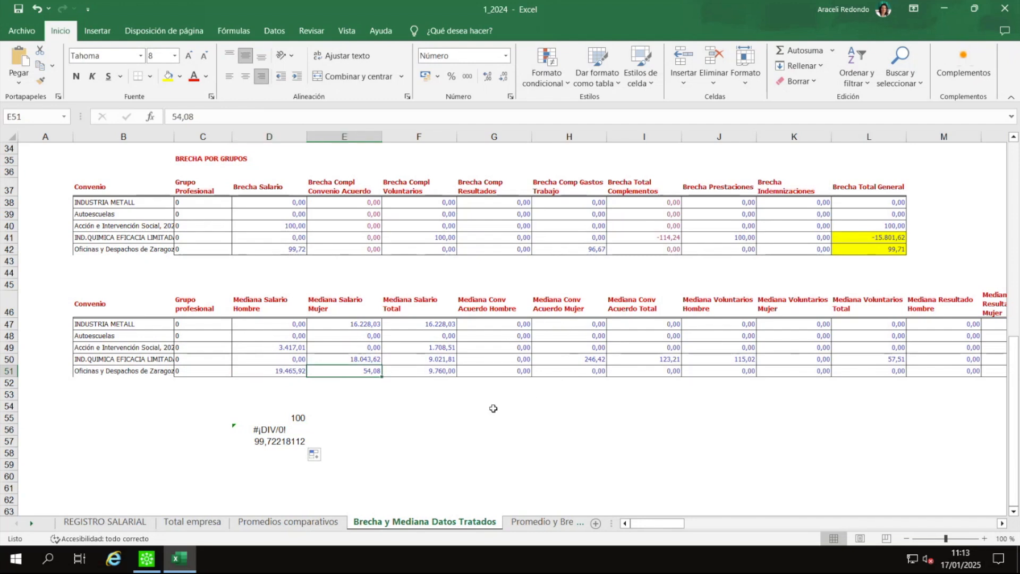
pyautogui.click(265, 443)
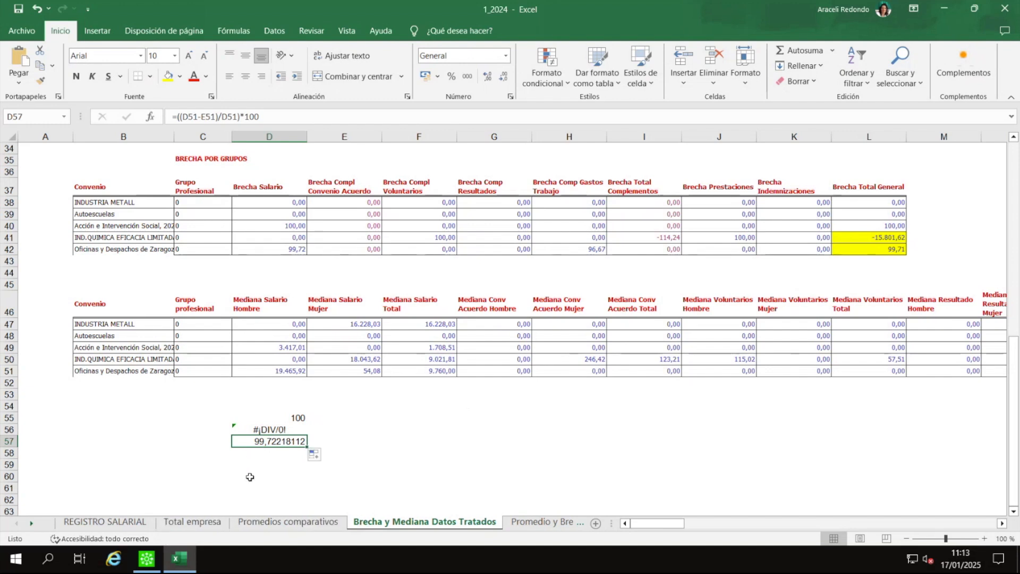
# Step: Check the Grupo Profesional values of the Acción e Intervención Social rows on the Promedios comparativos sheet
pyautogui.scroll(5, 249, 477)
pyautogui.click(253, 529)
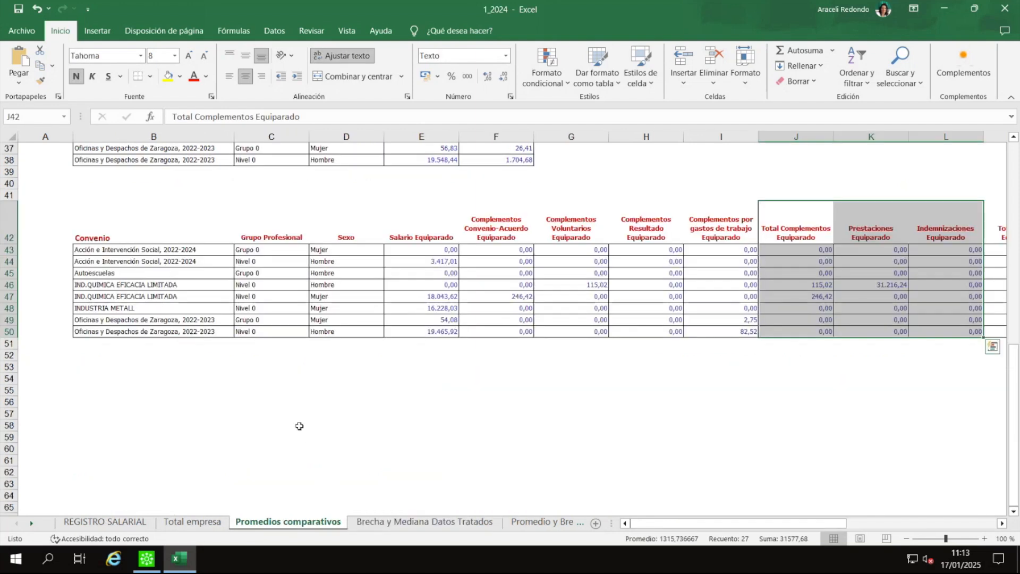
pyautogui.scroll(3, 281, 394)
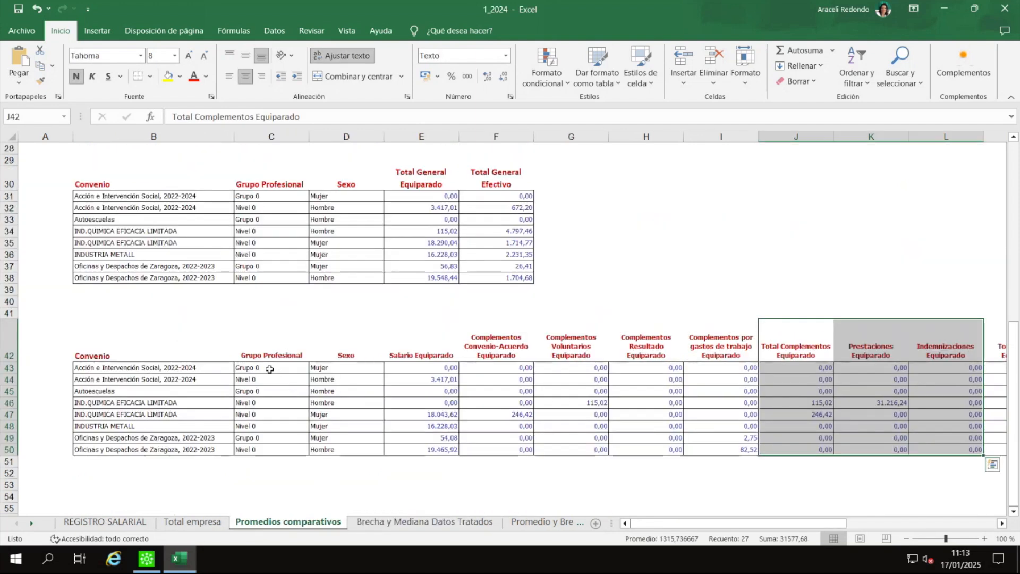
pyautogui.click(269, 369)
pyautogui.moveTo(251, 366); pyautogui.dragTo(304, 369)
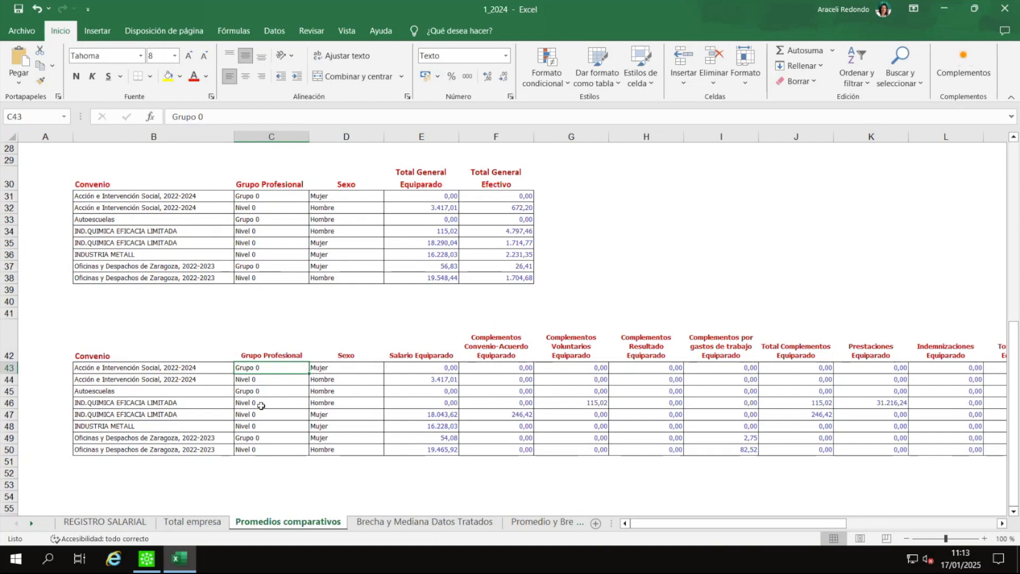
pyautogui.click(262, 380)
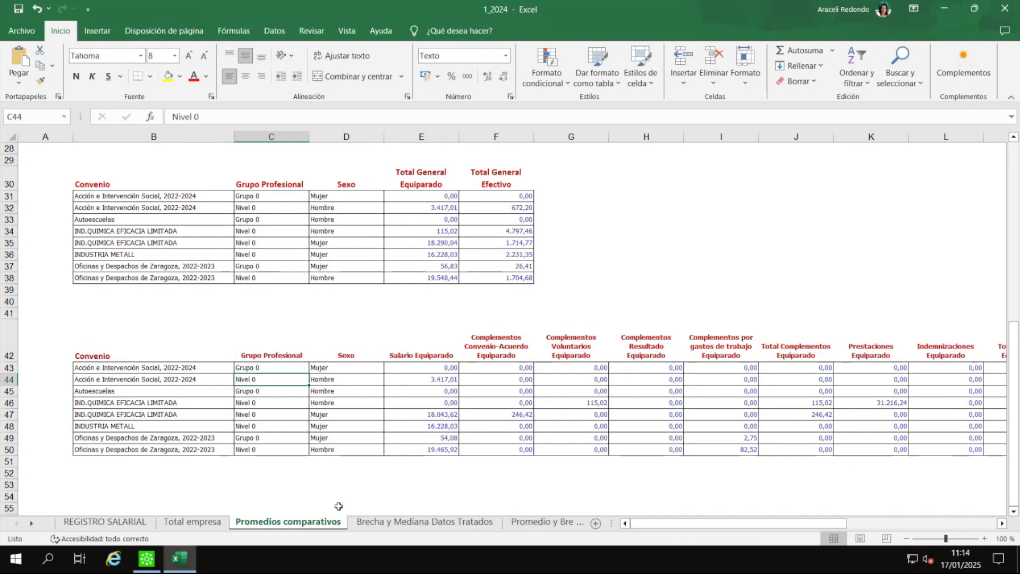
# Step: Examine the Descripción Cpto, DescripcionColumna and Grupo Profesional columns on the Promedio y Brecha por concepto sheet
pyautogui.click(539, 521)
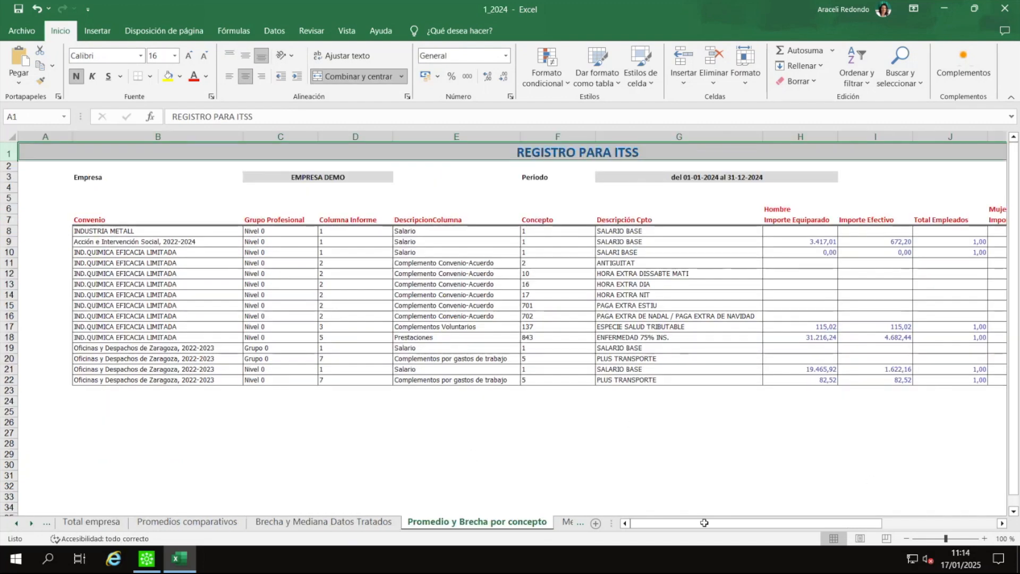
pyautogui.moveTo(657, 211); pyautogui.dragTo(652, 395)
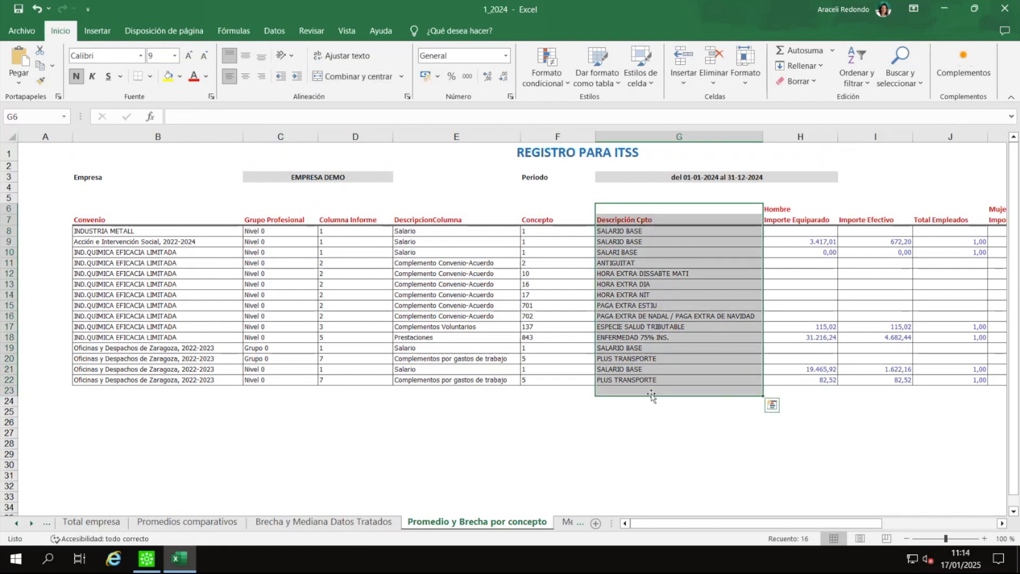
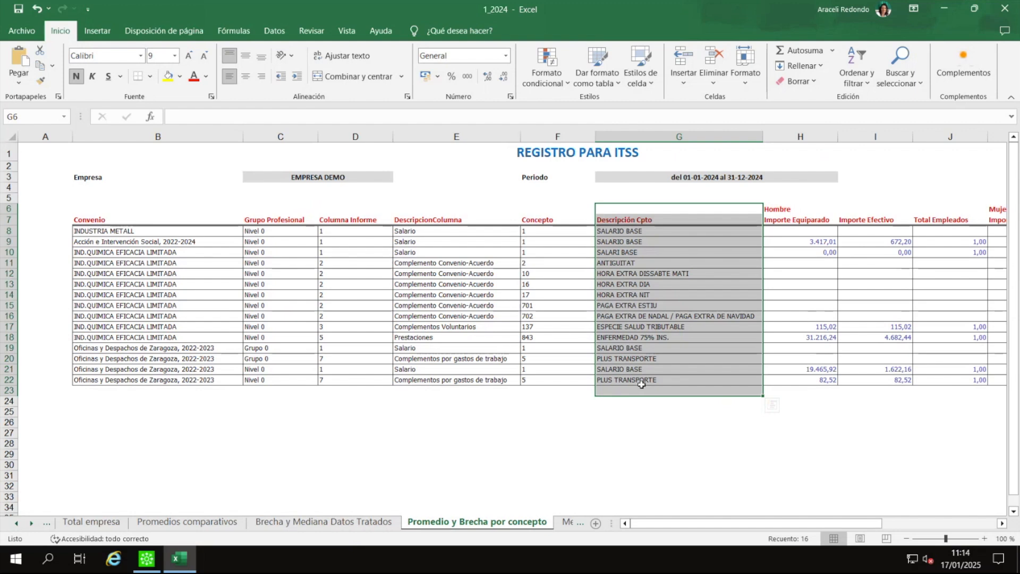
pyautogui.moveTo(636, 211); pyautogui.dragTo(637, 380)
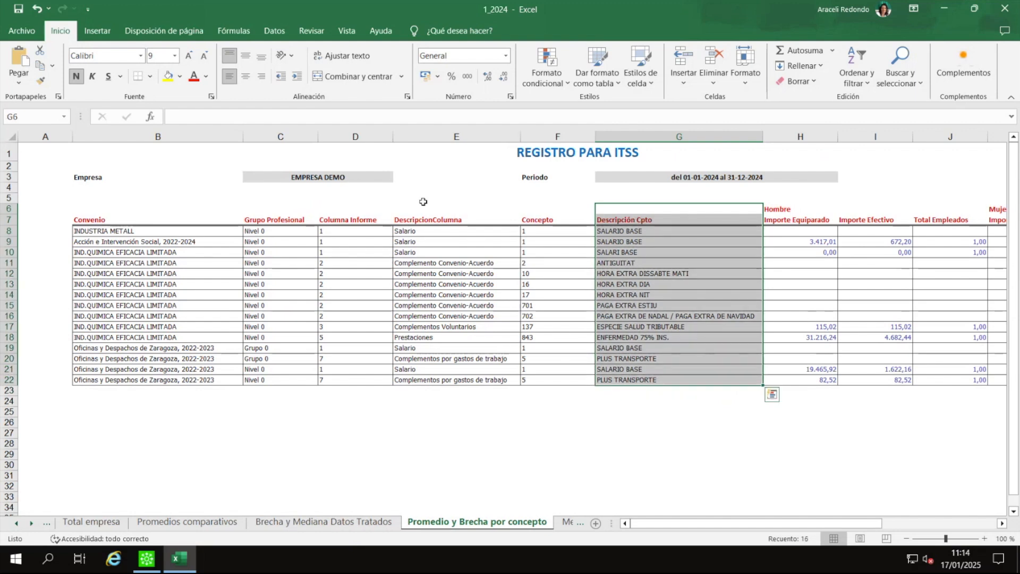
pyautogui.moveTo(423, 200); pyautogui.dragTo(411, 391)
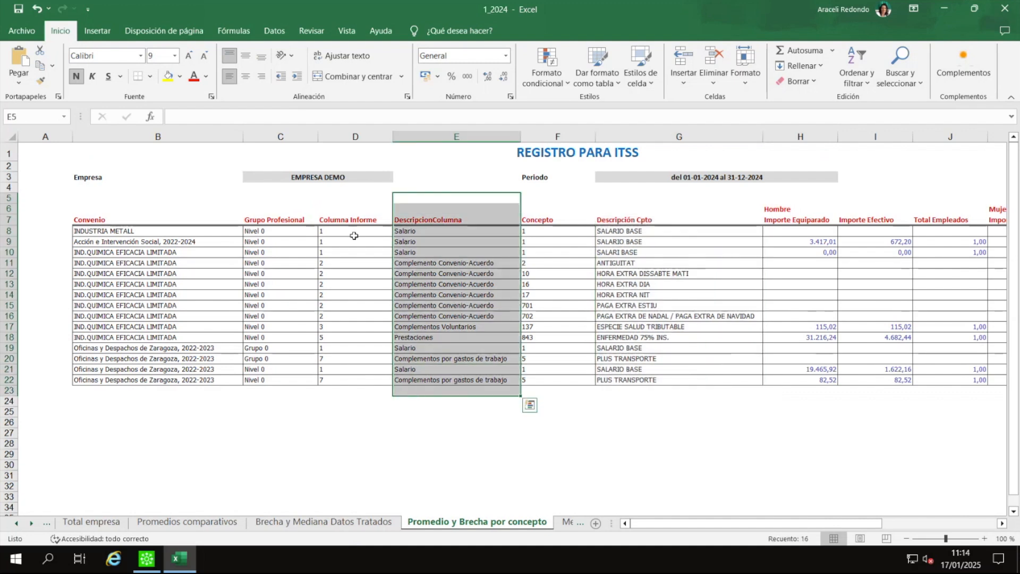
pyautogui.moveTo(274, 208); pyautogui.dragTo(279, 414)
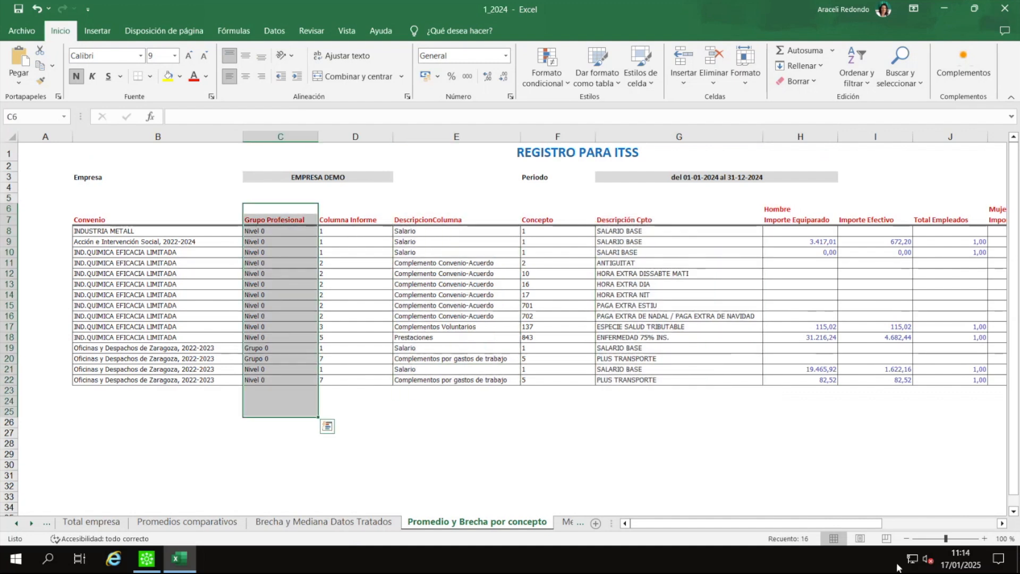
# Step: Examine the Importe Equiparado and Importe Efectivo columns for Hombre in the REGISTRO PARA ITSS table
pyautogui.moveTo(871, 527); pyautogui.dragTo(967, 524)
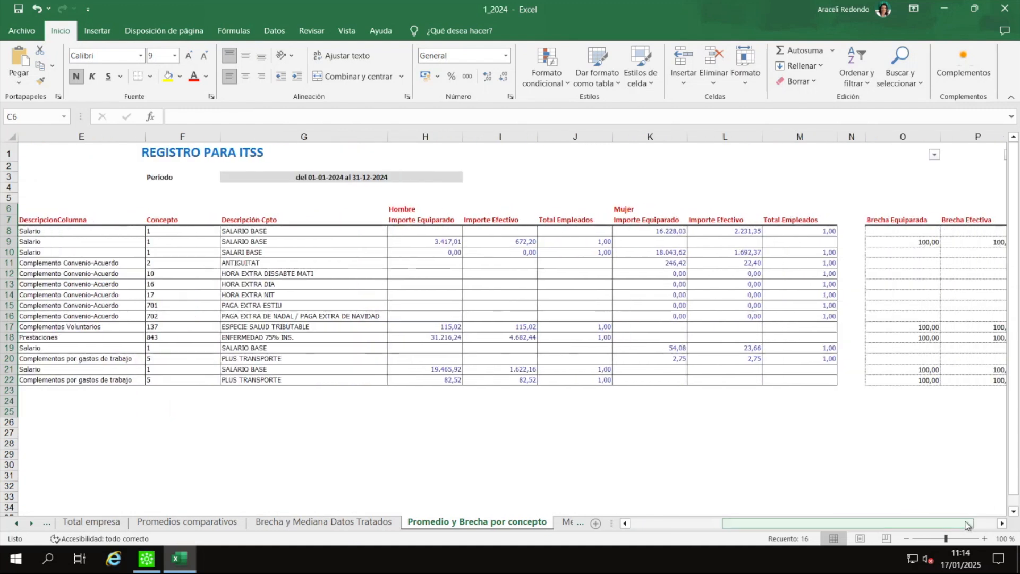
pyautogui.click(406, 209)
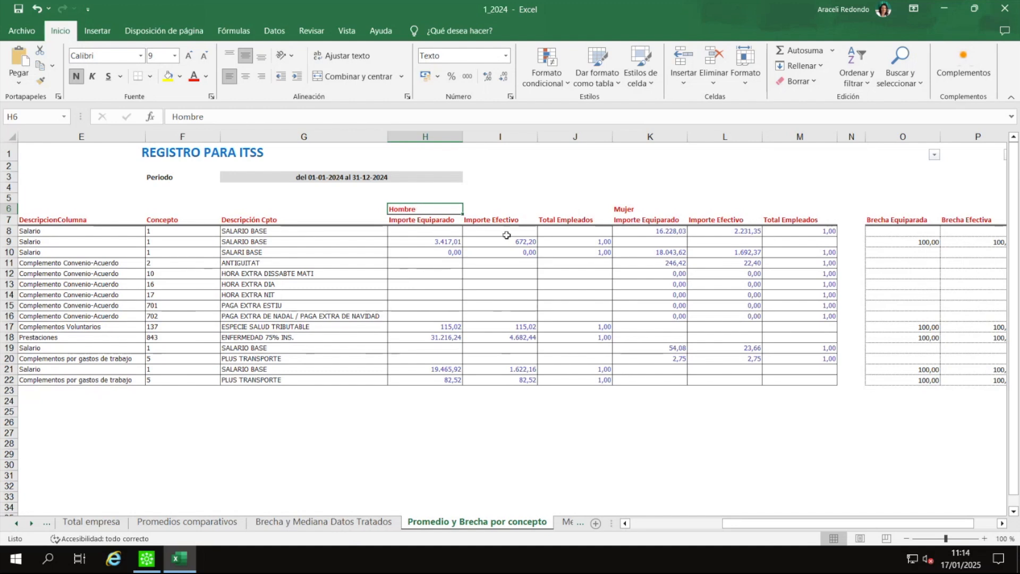
pyautogui.moveTo(412, 218); pyautogui.dragTo(451, 390)
pyautogui.moveTo(502, 217); pyautogui.dragTo(497, 435)
# Step: Examine the Brecha Equiparada and Brecha Efectiva columns, including the values of the Acción e Intervención Social SALARIO BASE row
pyautogui.moveTo(862, 524); pyautogui.dragTo(907, 514)
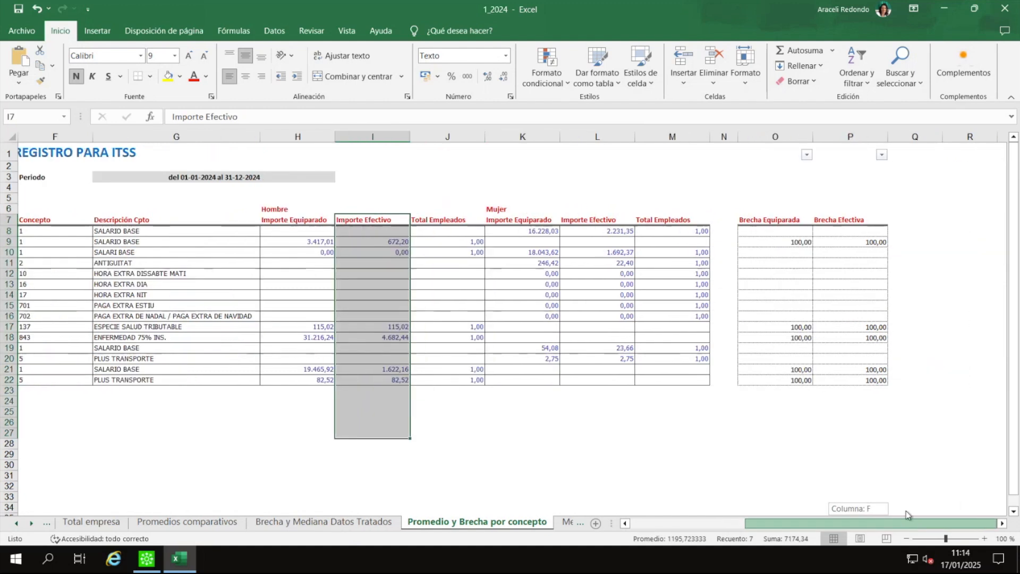
pyautogui.moveTo(779, 219); pyautogui.dragTo(792, 380)
pyautogui.moveTo(871, 222); pyautogui.dragTo(858, 379)
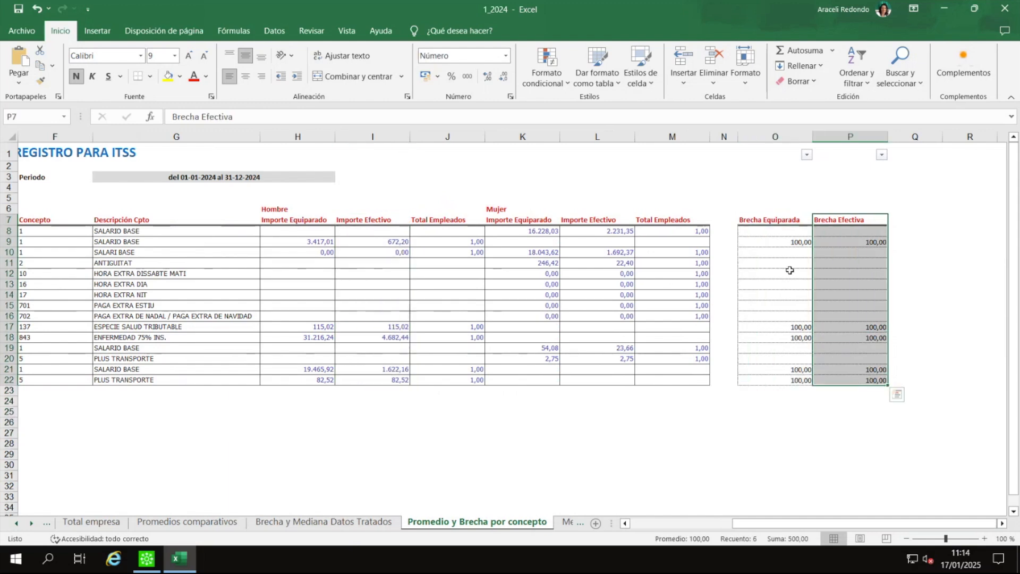
pyautogui.click(778, 242)
pyautogui.press('Right')
pyautogui.click(787, 243)
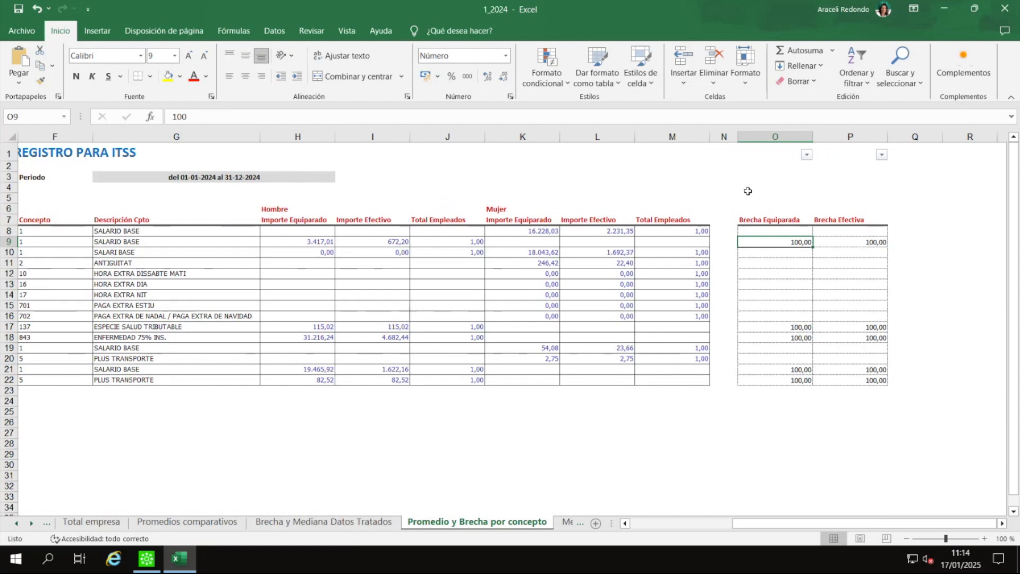
# Step: Compare the Brecha Equiparada values with the Brecha Efectiva value in the second SALARIO BASE row
pyautogui.moveTo(748, 190); pyautogui.dragTo(777, 371)
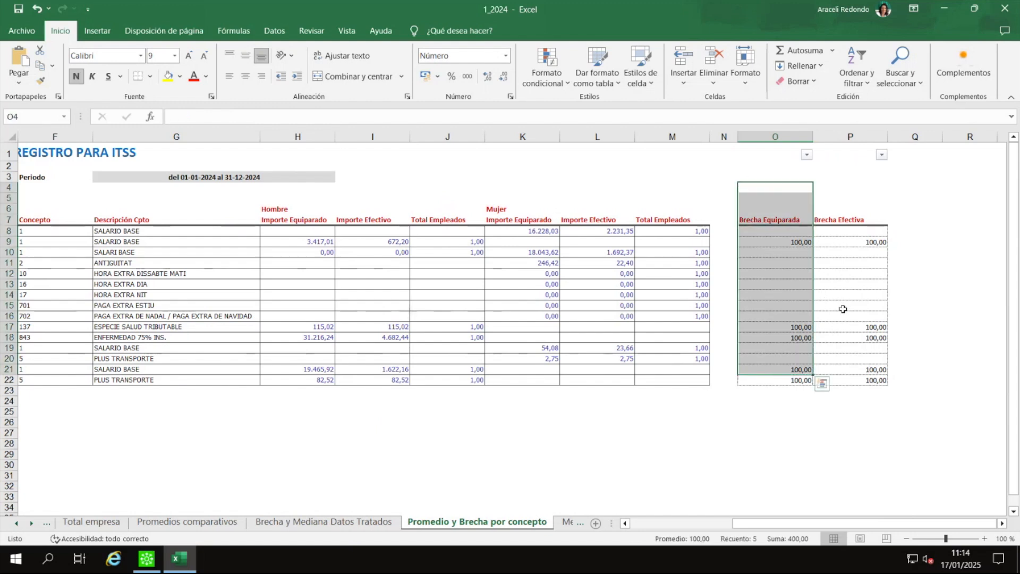
pyautogui.click(840, 242)
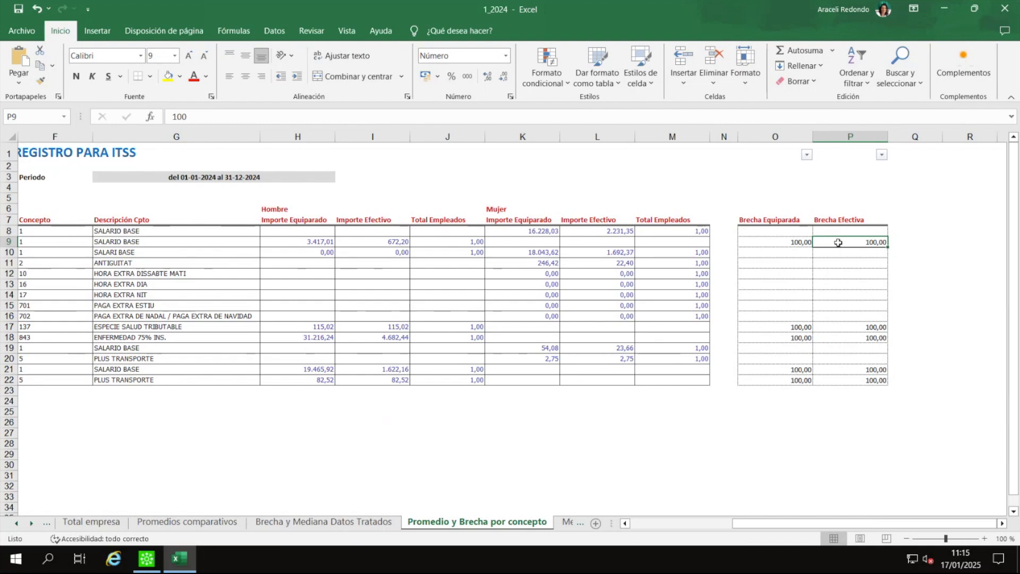
pyautogui.click(805, 243)
# Step: Open the Mediana y Brecha por concepto sheet and examine its Hombre, Mujer and Total medians and the Brecha Mediana columns
pyautogui.click(31, 523)
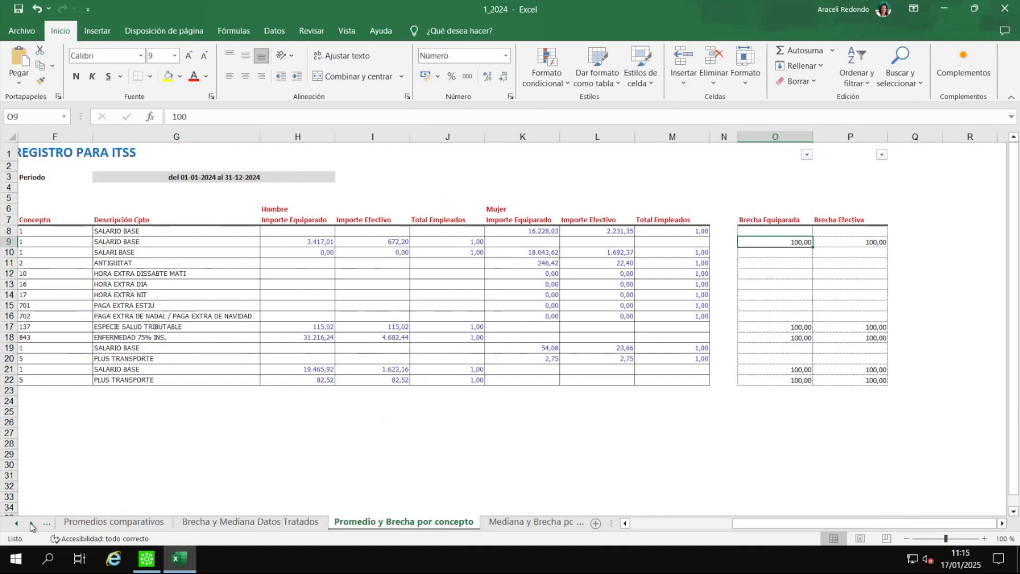
pyautogui.click(31, 524)
pyautogui.click(450, 513)
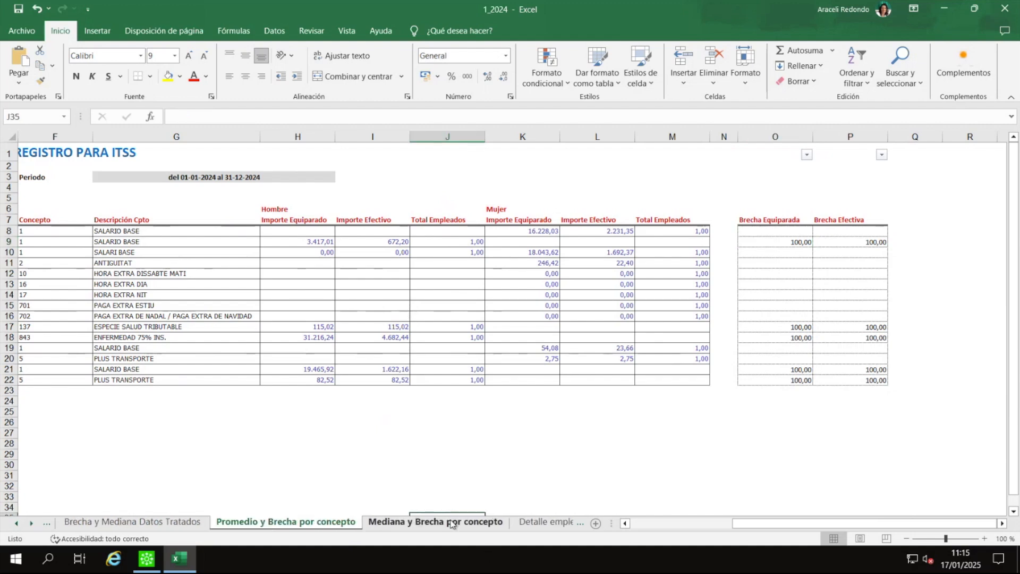
pyautogui.click(452, 523)
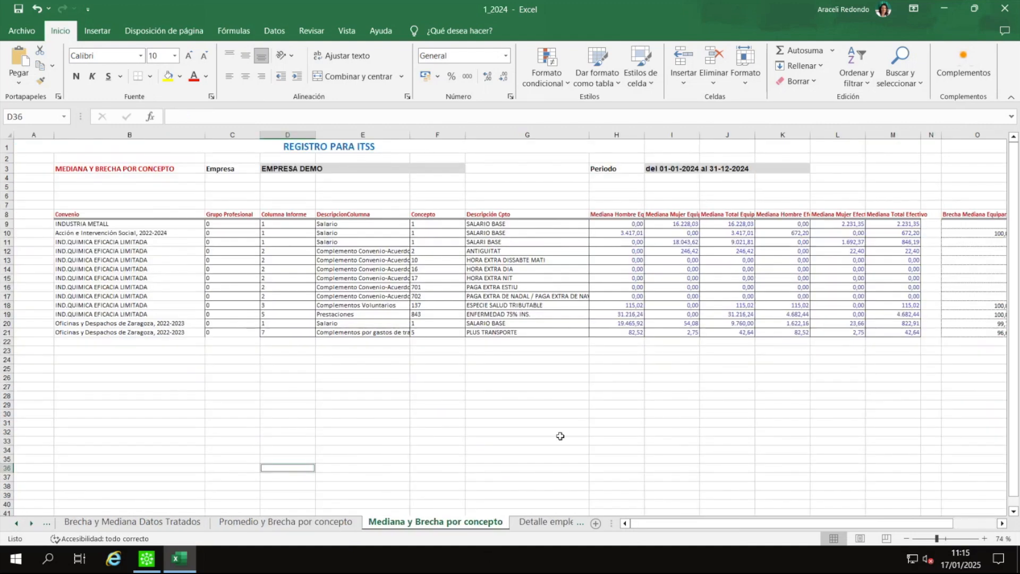
pyautogui.moveTo(631, 229); pyautogui.dragTo(846, 288)
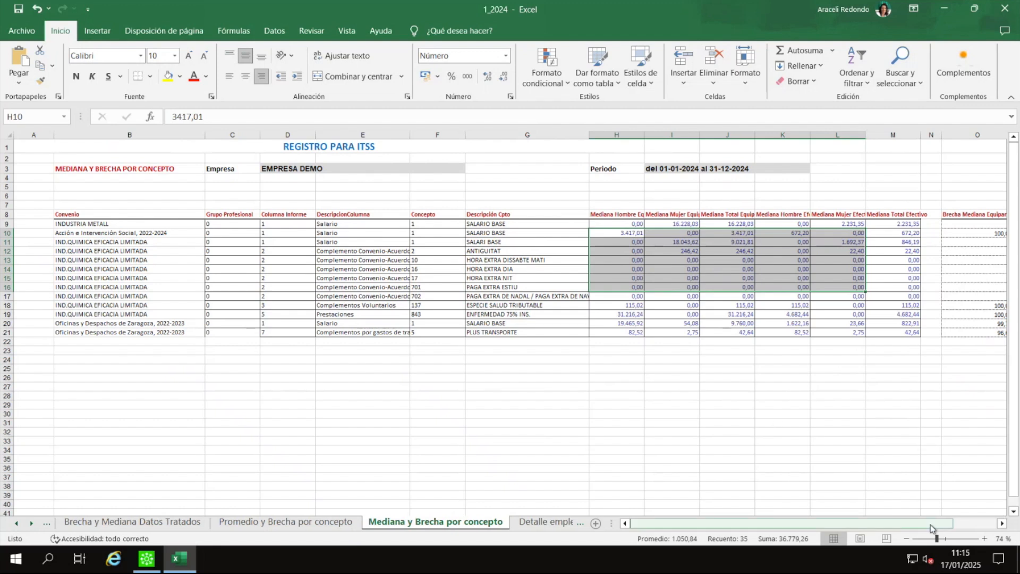
pyautogui.moveTo(936, 524); pyautogui.dragTo(980, 524)
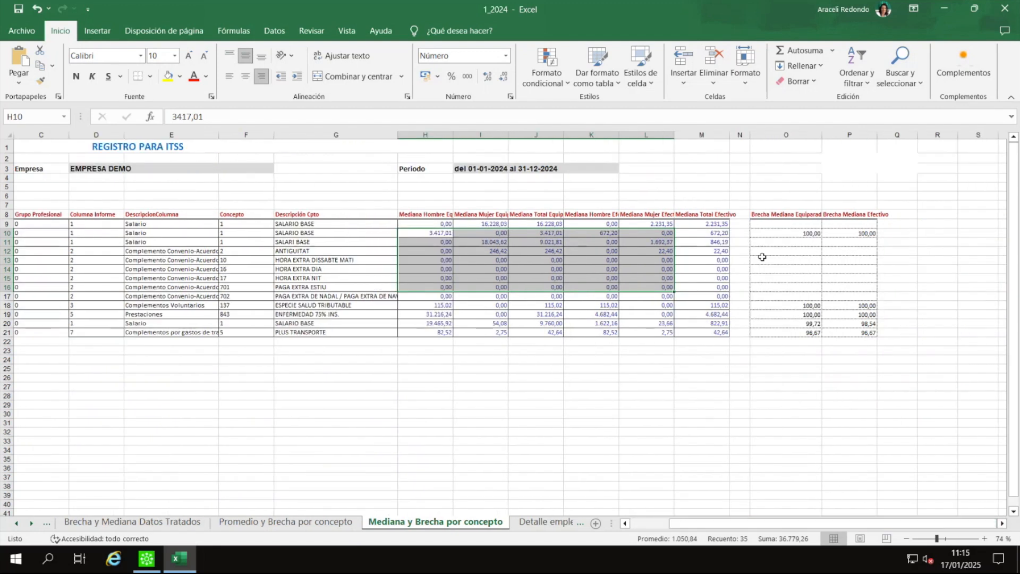
# Step: Open the Detalle empleado datos efectivo sheet and examine the Convenio, employee code and name, Categoría and Puesto VPT columns
pyautogui.click(30, 525)
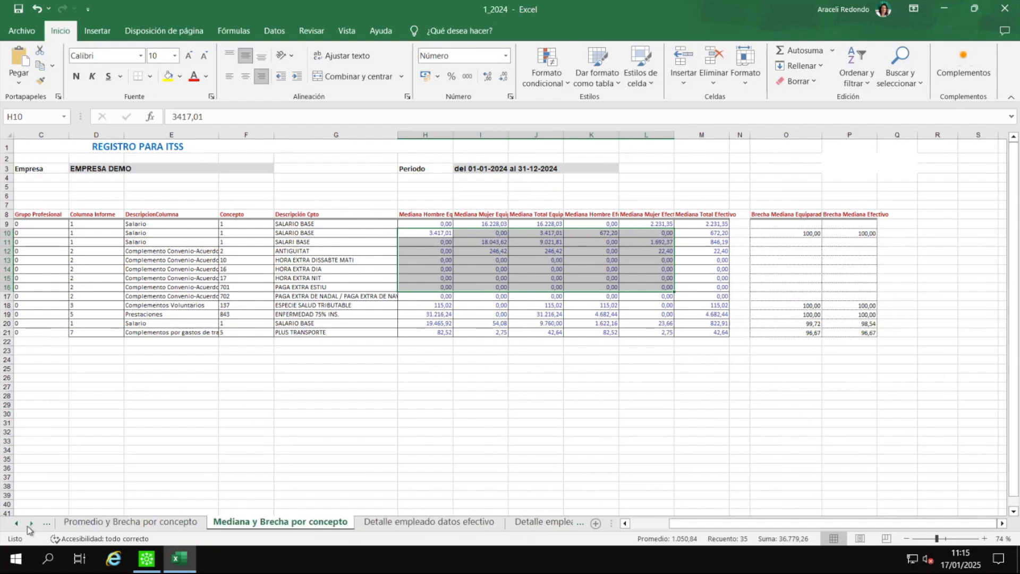
pyautogui.click(30, 525)
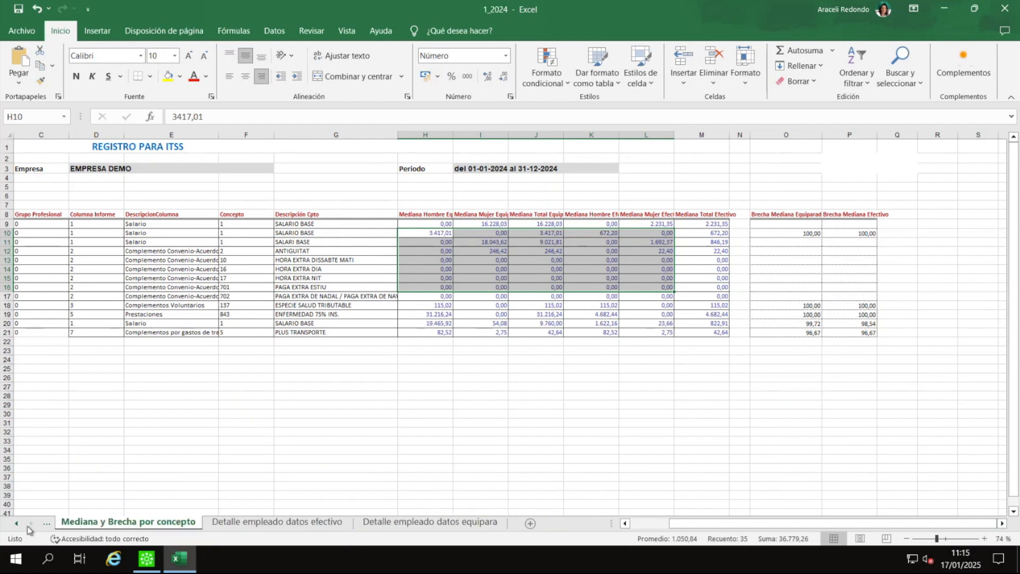
pyautogui.click(219, 523)
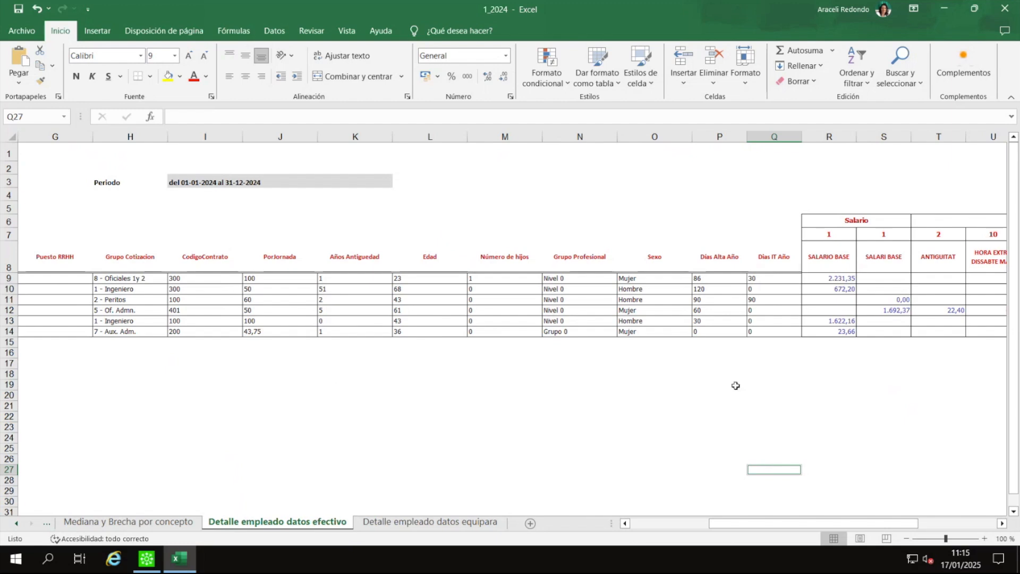
pyautogui.moveTo(775, 531); pyautogui.dragTo(665, 531)
pyautogui.moveTo(148, 234); pyautogui.dragTo(148, 396)
pyautogui.moveTo(259, 257); pyautogui.dragTo(340, 397)
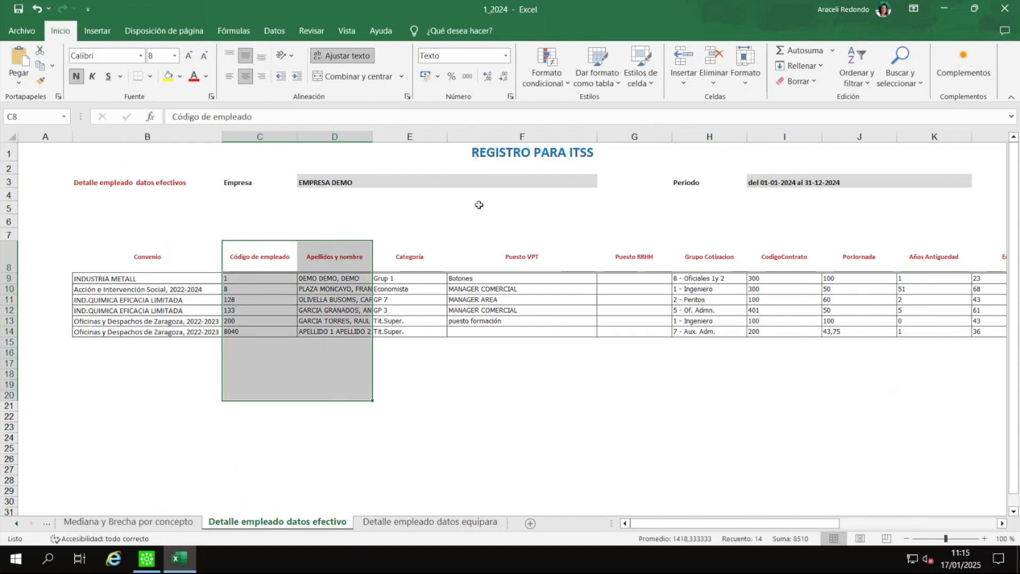
pyautogui.moveTo(412, 249); pyautogui.dragTo(412, 399)
pyautogui.moveTo(519, 245); pyautogui.dragTo(511, 383)
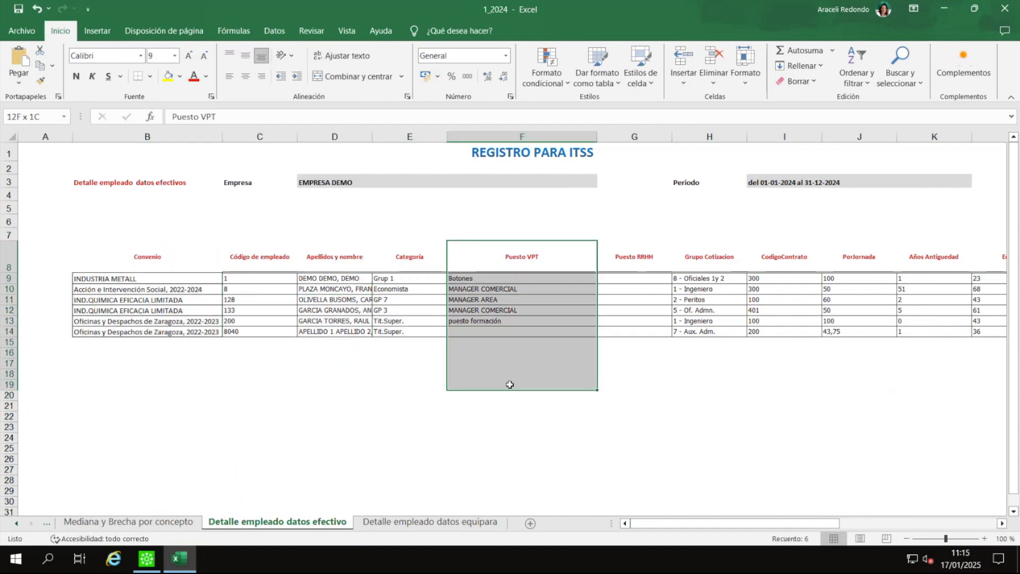
pyautogui.moveTo(388, 331); pyautogui.dragTo(722, 336)
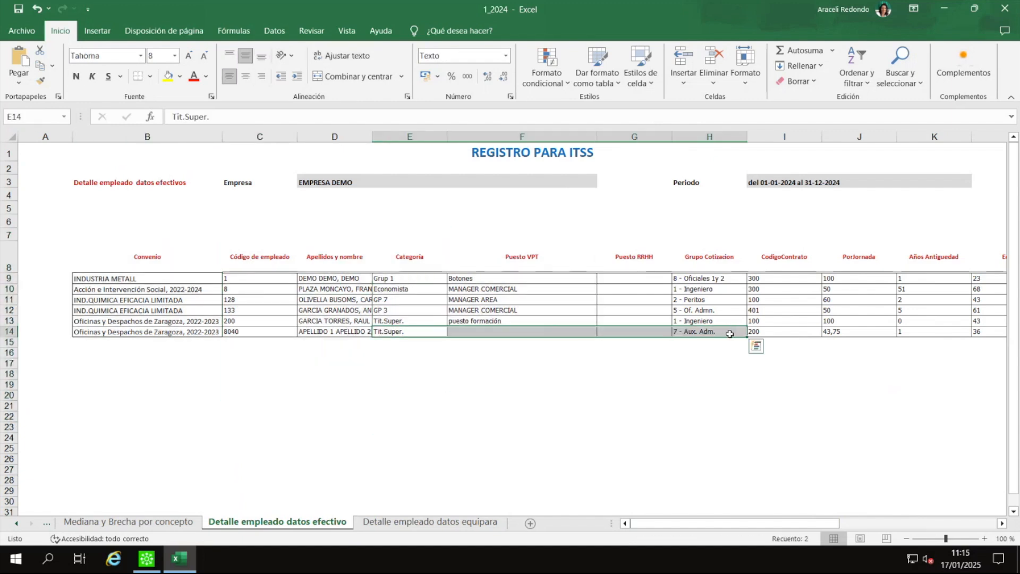
# Step: Examine the employee detail columns from Puesto RRHH and Grupo Cotizacion through CodigoContrato, PorJornada, Años Antiguedad and Edad to Número de hijos
pyautogui.moveTo(767, 523); pyautogui.dragTo(819, 525)
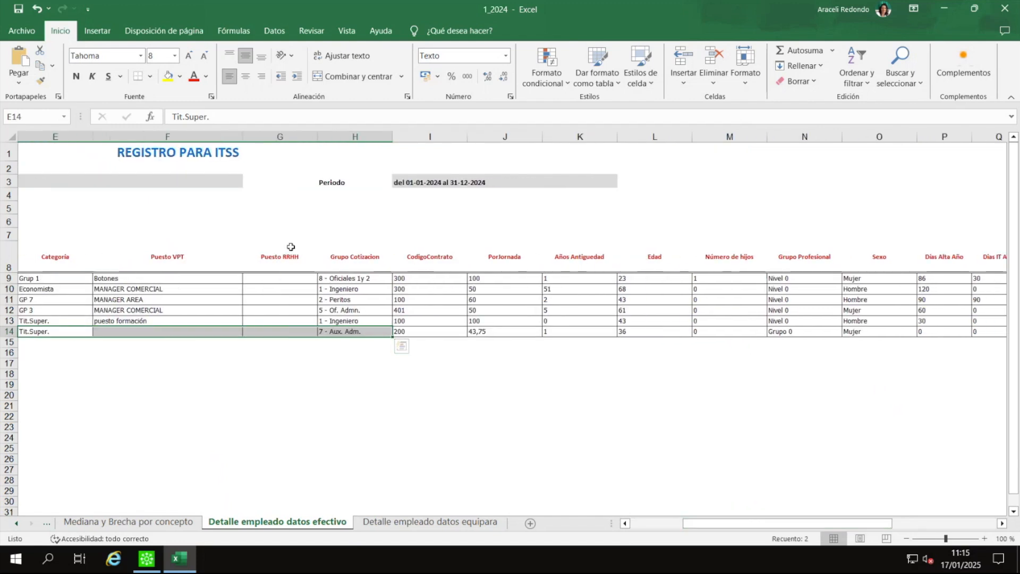
pyautogui.moveTo(290, 249); pyautogui.dragTo(292, 343)
pyautogui.moveTo(332, 246); pyautogui.dragTo(340, 407)
pyautogui.moveTo(433, 247); pyautogui.dragTo(412, 354)
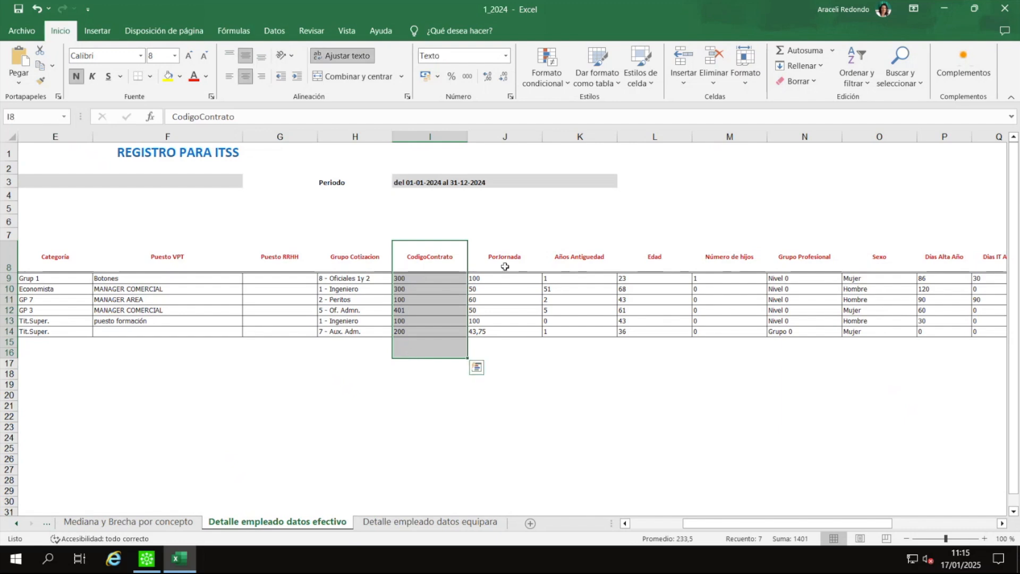
pyautogui.moveTo(508, 239); pyautogui.dragTo(498, 341)
pyautogui.moveTo(579, 249); pyautogui.dragTo(588, 360)
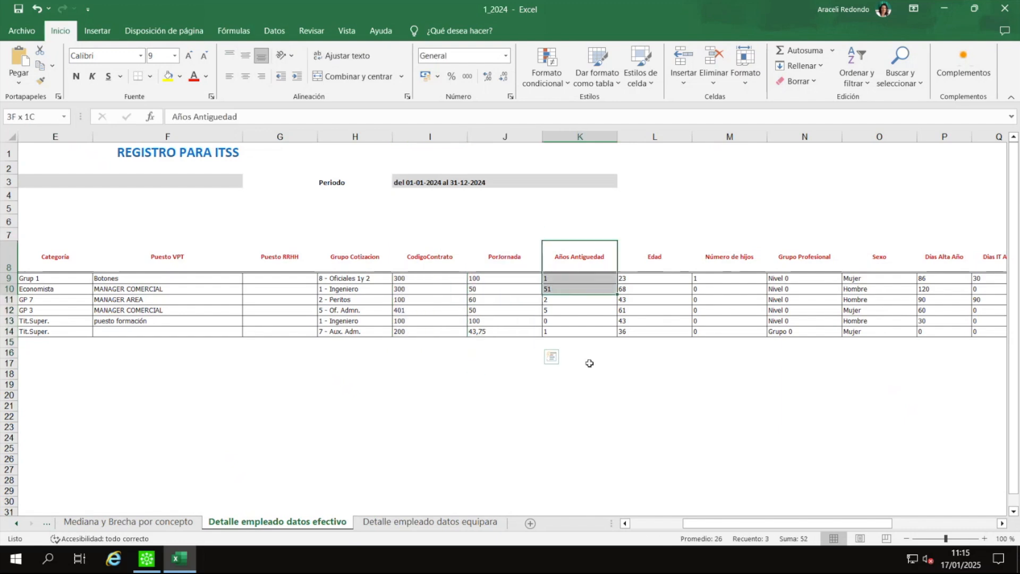
pyautogui.moveTo(662, 247); pyautogui.dragTo(661, 364)
pyautogui.moveTo(729, 249); pyautogui.dragTo(736, 353)
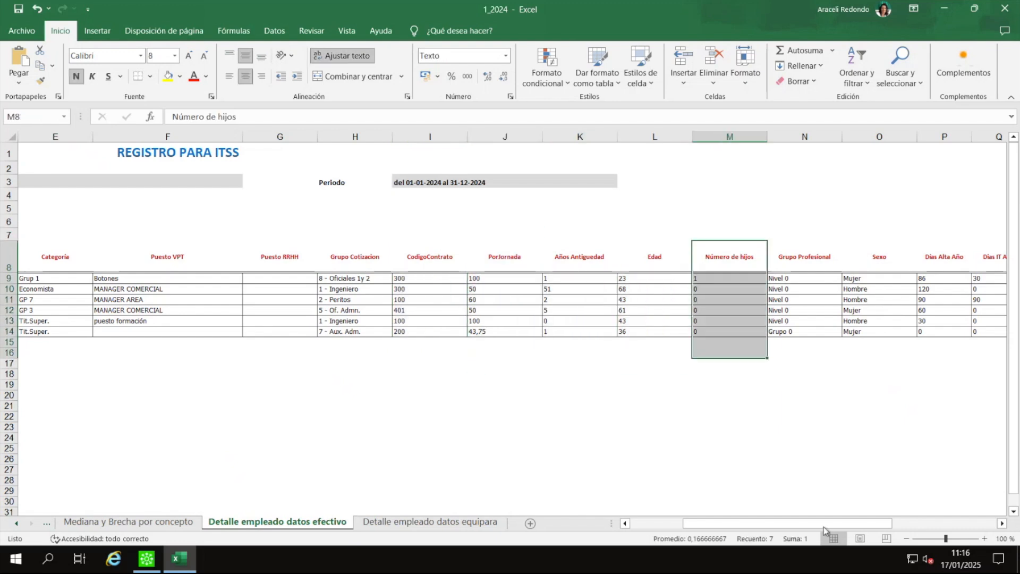
# Step: Examine the Grupo Profesional, Sexo, Días Alta Año and Días IT Año columns of the effective employee detail
pyautogui.moveTo(830, 528); pyautogui.dragTo(870, 524)
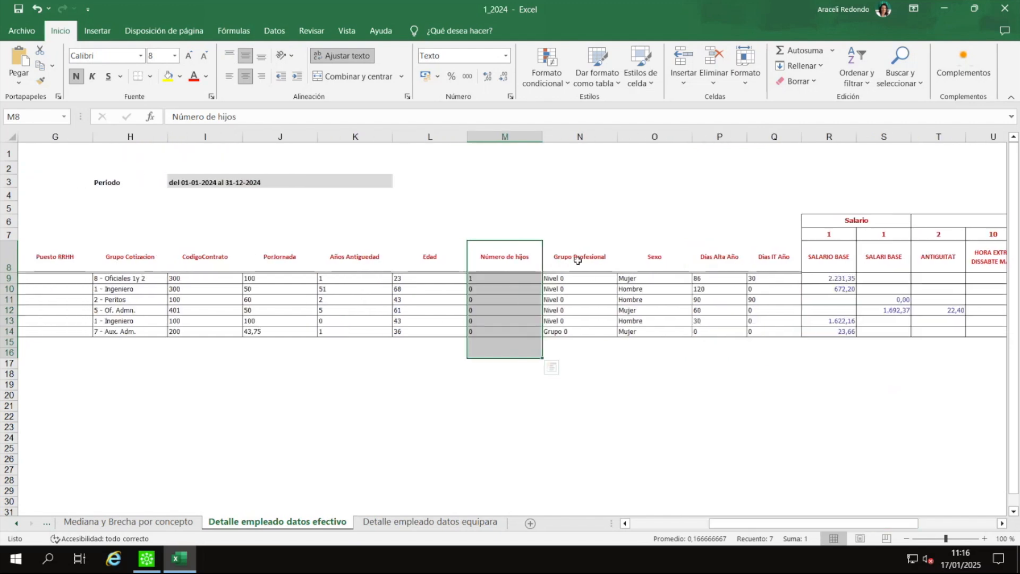
pyautogui.moveTo(563, 279); pyautogui.dragTo(555, 334)
pyautogui.moveTo(660, 230); pyautogui.dragTo(664, 375)
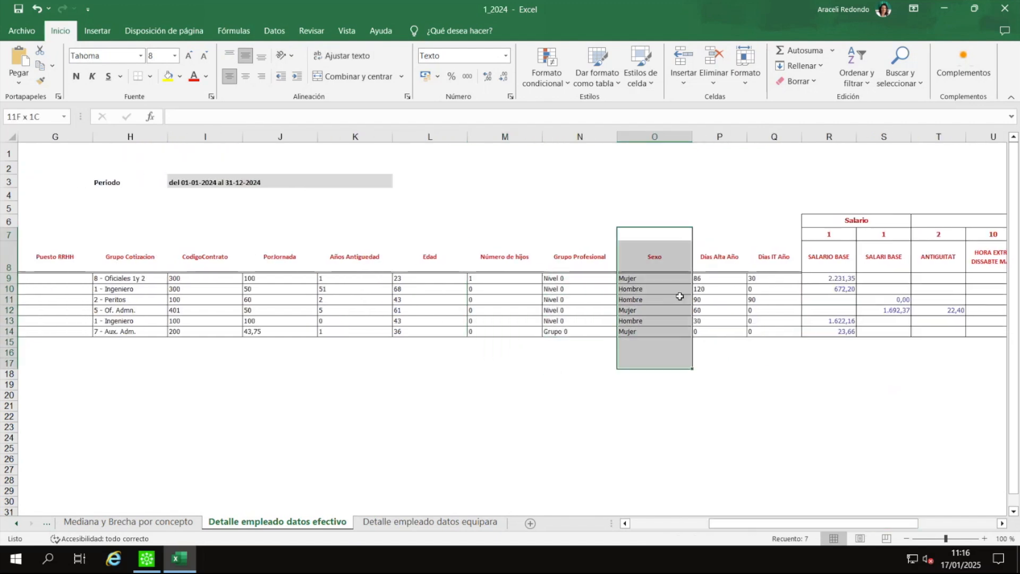
pyautogui.moveTo(719, 229); pyautogui.dragTo(720, 375)
pyautogui.moveTo(771, 248); pyautogui.dragTo(775, 366)
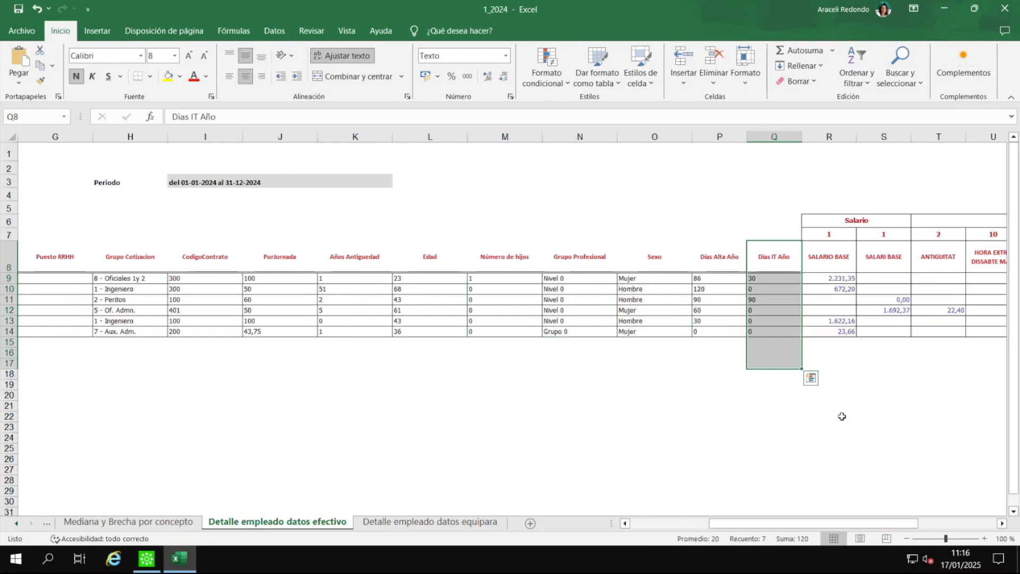
# Step: Examine the concept columns from SALARIO BASE to PLUS TRANSPORTE and the first employee's amounts, undoing any accidental cell change
pyautogui.moveTo(869, 524); pyautogui.dragTo(952, 520)
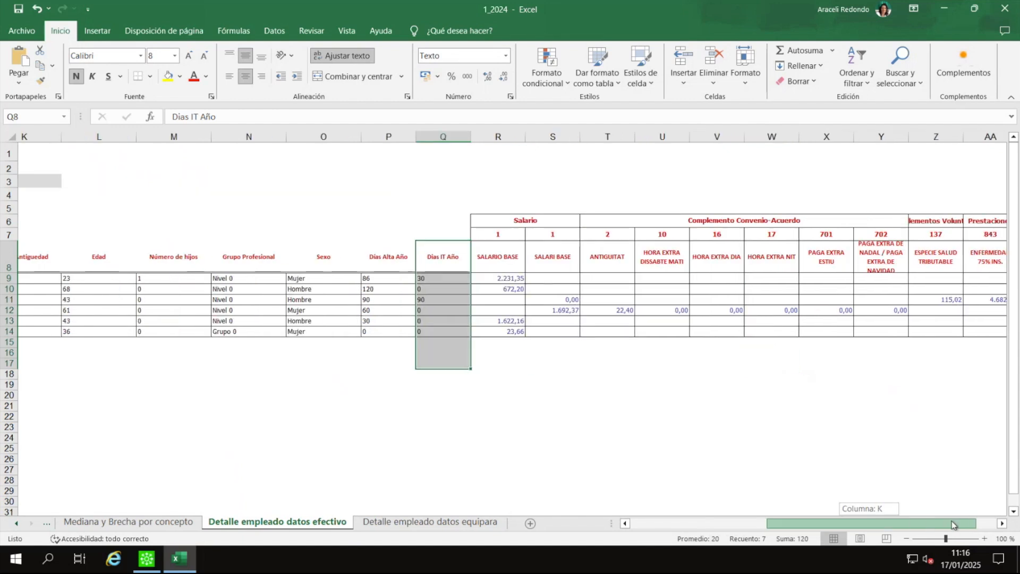
pyautogui.moveTo(404, 260); pyautogui.dragTo(948, 266)
pyautogui.moveTo(389, 276)
pyautogui.mouseDown()
pyautogui.moveTo(478, 290)
pyautogui.moveTo(381, 279)
pyautogui.mouseUp()
pyautogui.click(36, 10)
pyautogui.click(396, 278)
pyautogui.moveTo(396, 278); pyautogui.dragTo(920, 281)
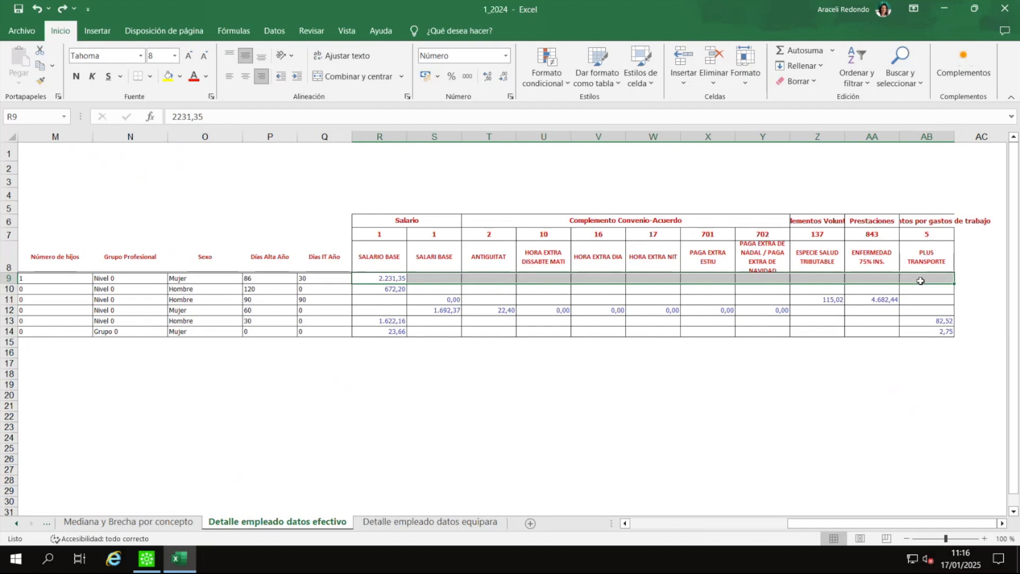
# Step: Open the Detalle empleado datos equiparados sheet and examine the puesto formación employee's row up to its SALARIO BASE
pyautogui.click(391, 523)
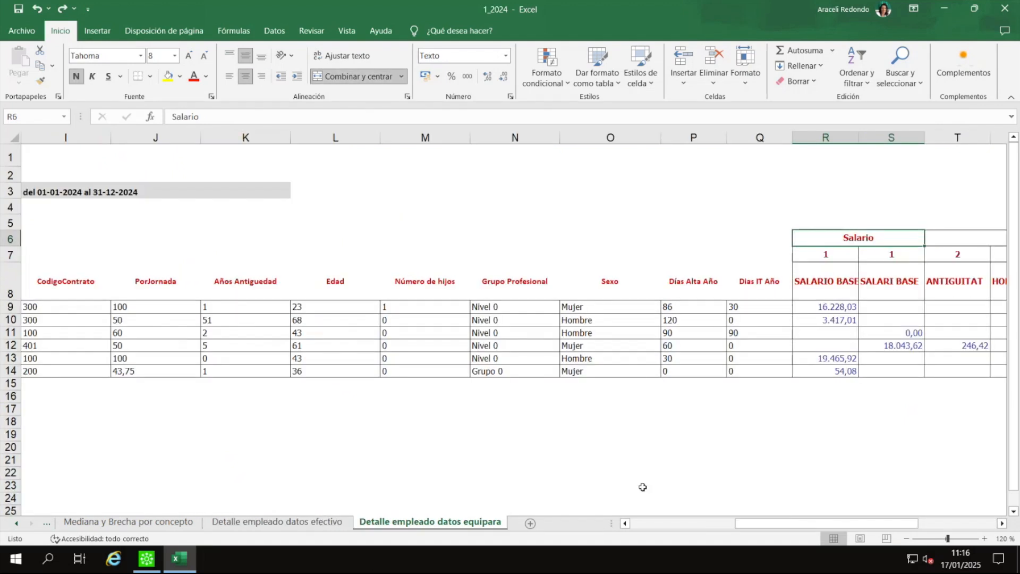
pyautogui.moveTo(799, 523); pyautogui.dragTo(686, 532)
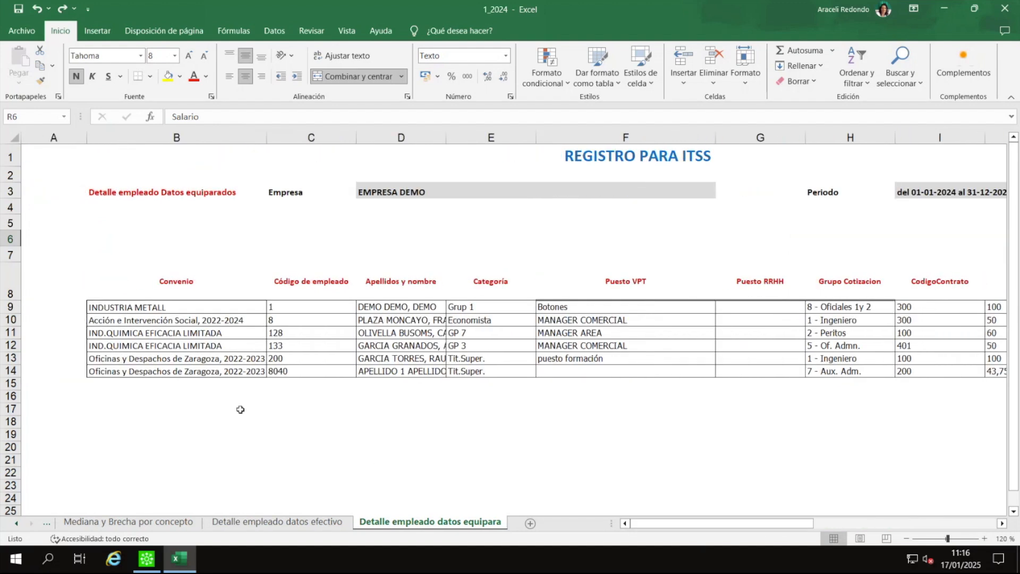
pyautogui.moveTo(215, 358); pyautogui.dragTo(871, 360)
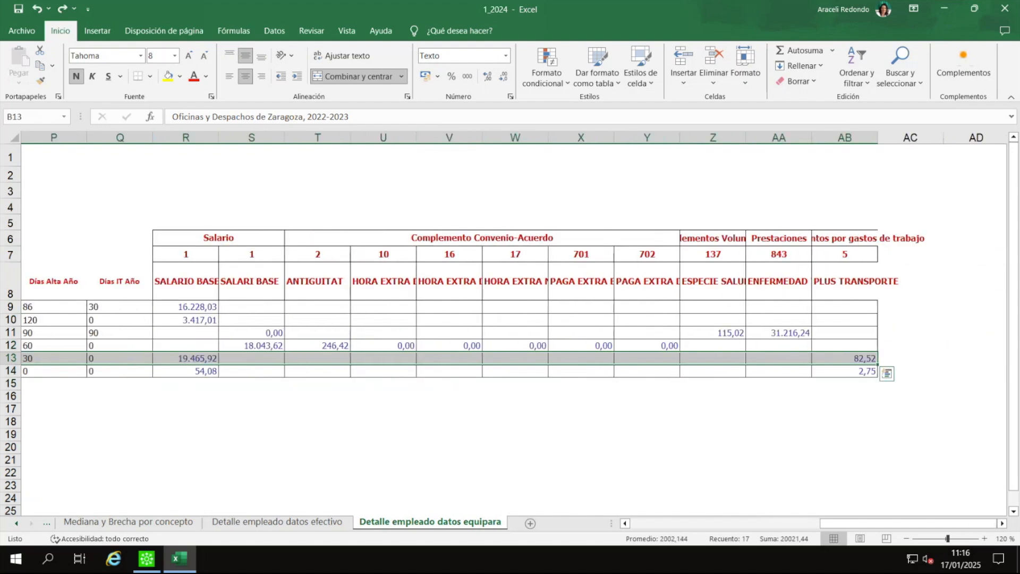
pyautogui.click(206, 360)
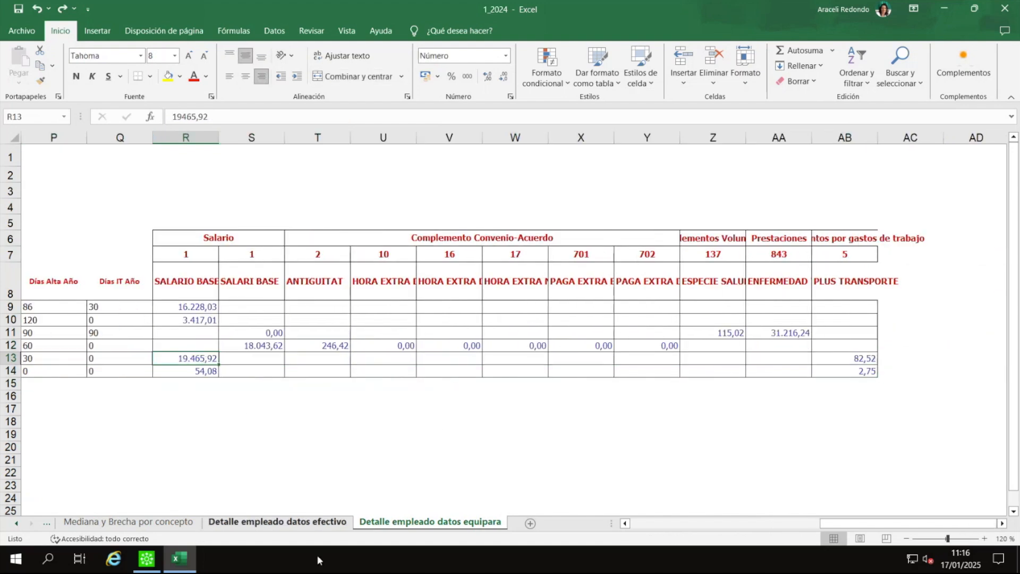
# Step: Check the same employee's effective SALARIO BASE and Días Alta Año in row 13 of the Detalle empleado datos efectivo sheet
pyautogui.click(320, 523)
pyautogui.click(392, 321)
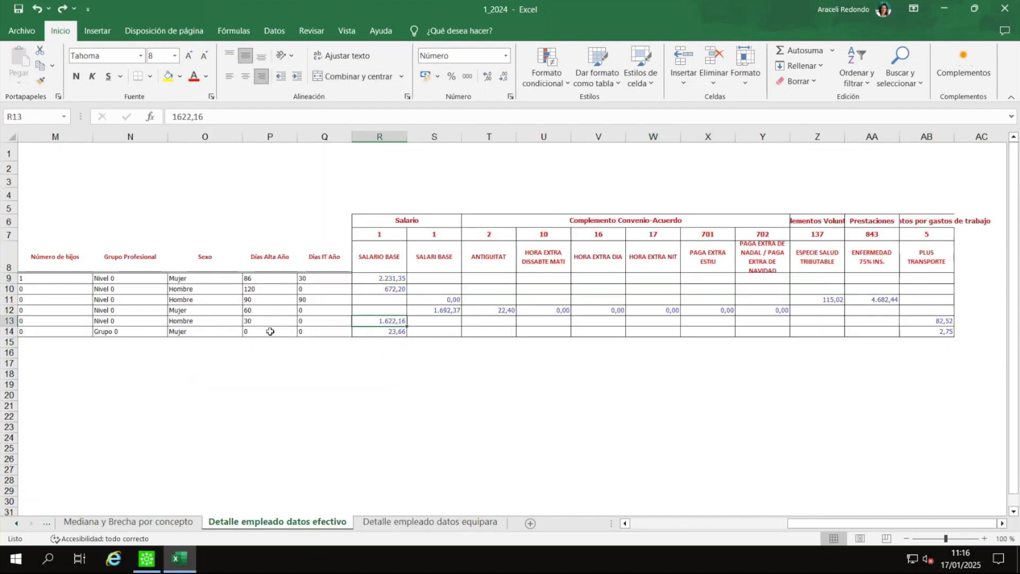
pyautogui.click(274, 322)
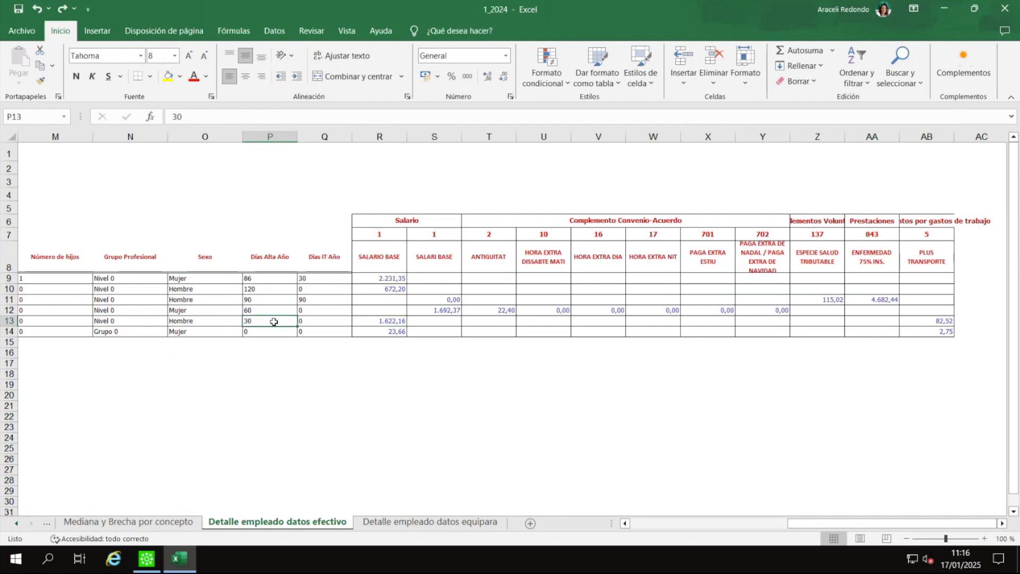
pyautogui.click(384, 323)
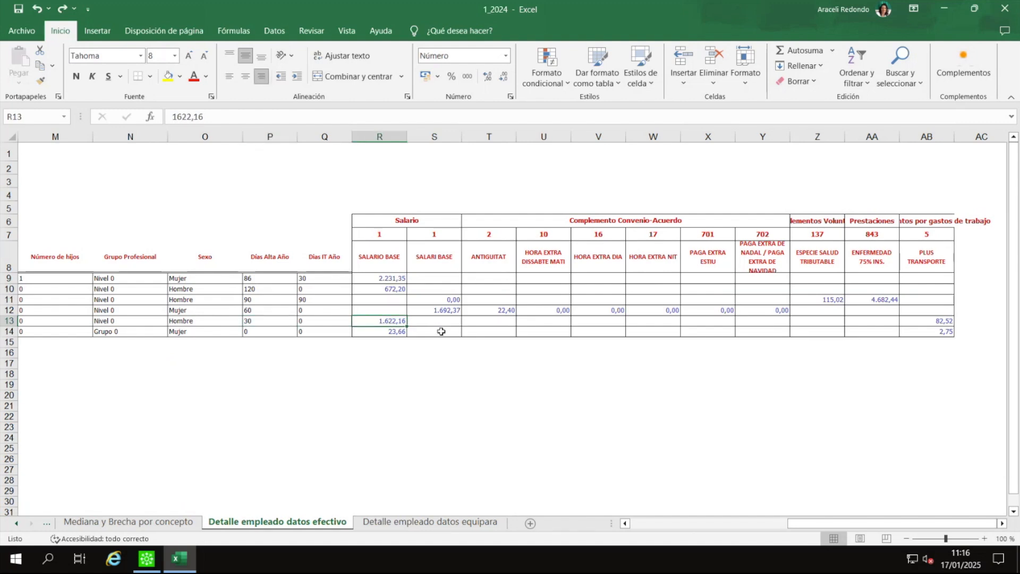
# Step: Check the Días Alta Año, Días IT Año and effective SALARIO BASE of the Grupo 0 employee in row 14
pyautogui.moveTo(249, 332); pyautogui.dragTo(307, 331)
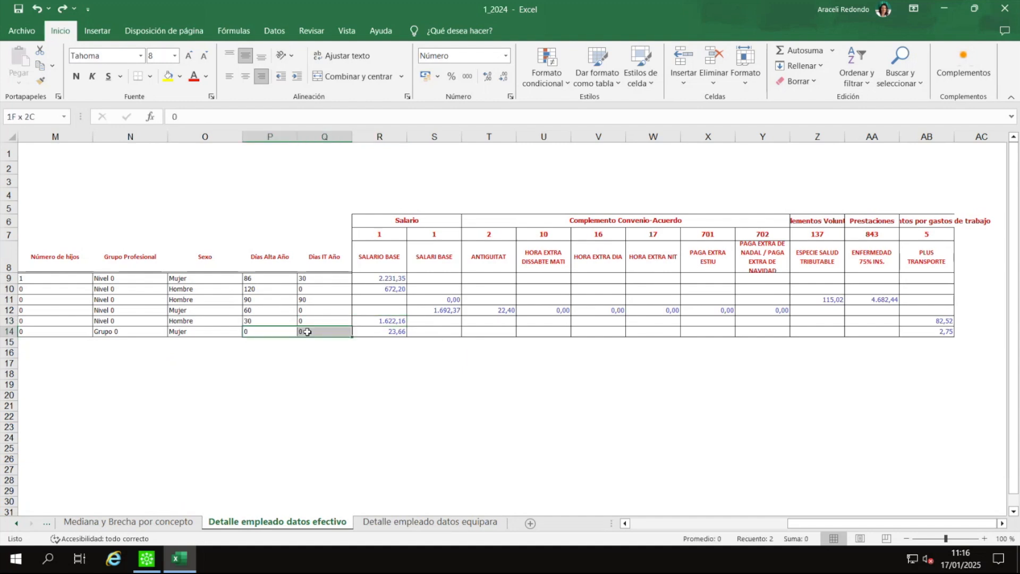
pyautogui.write('0\t0')
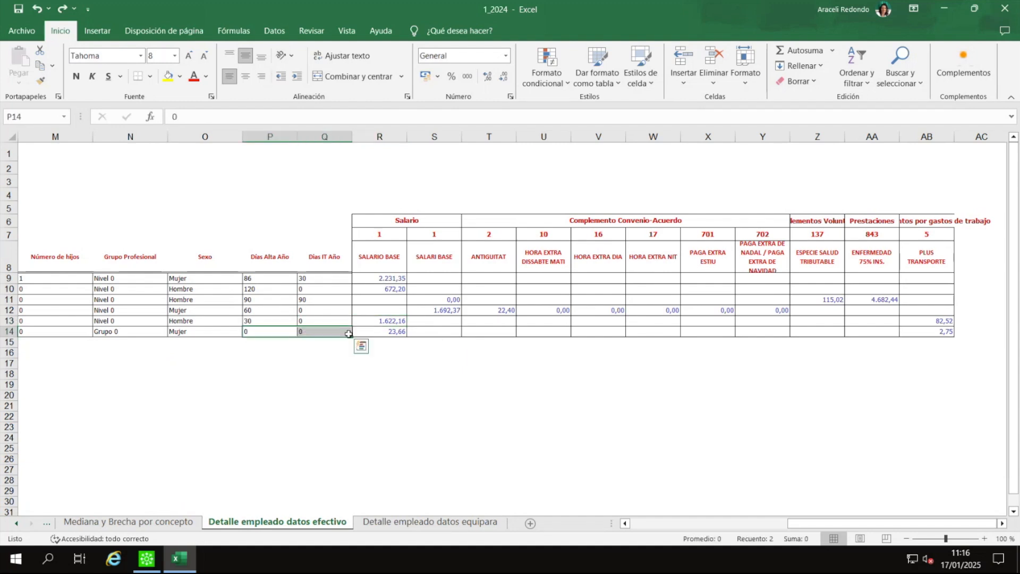
pyautogui.click(405, 333)
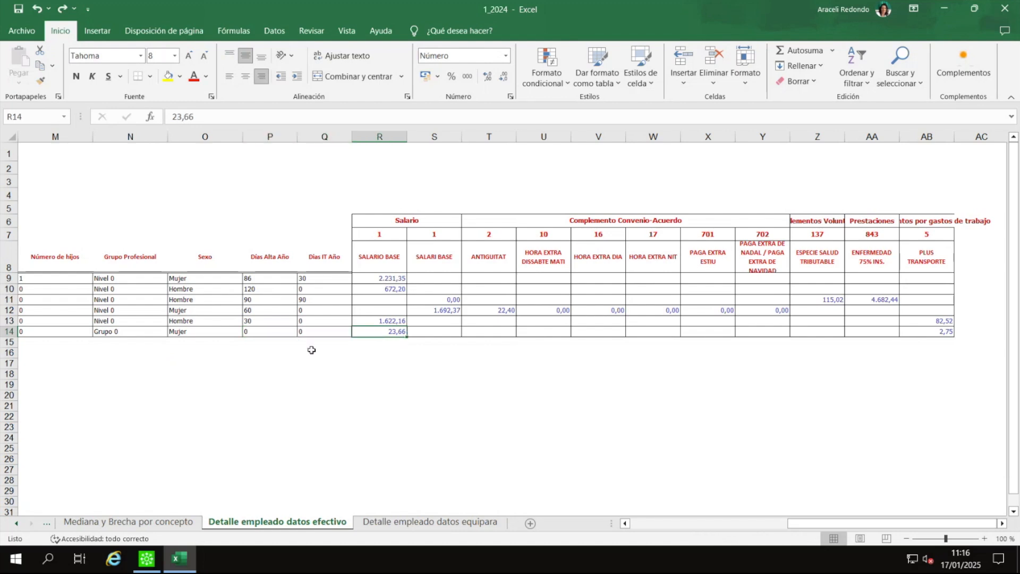
# Step: Compare the days and equalised SALARIO BASE of rows 14 and 13 on the Detalle empleado datos equiparados sheet
pyautogui.click(419, 521)
pyautogui.click(196, 371)
pyautogui.moveTo(70, 373); pyautogui.dragTo(174, 369)
pyautogui.moveTo(77, 358); pyautogui.dragTo(157, 357)
# Step: Return to the Detalle empleado datos efectivo sheet and review row 14's Días Alta and IT values against the SALARIO BASE of rows 14 and 13
pyautogui.click(333, 526)
pyautogui.click(269, 337)
pyautogui.keyDown('shift'); pyautogui.click(323, 337); pyautogui.keyUp('shift')
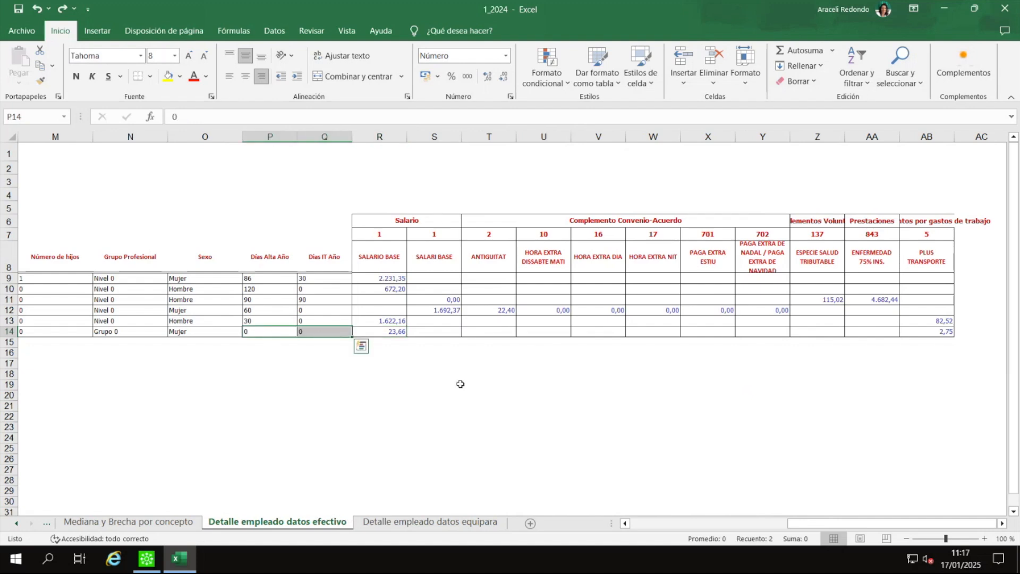
pyautogui.moveTo(801, 524); pyautogui.dragTo(749, 530)
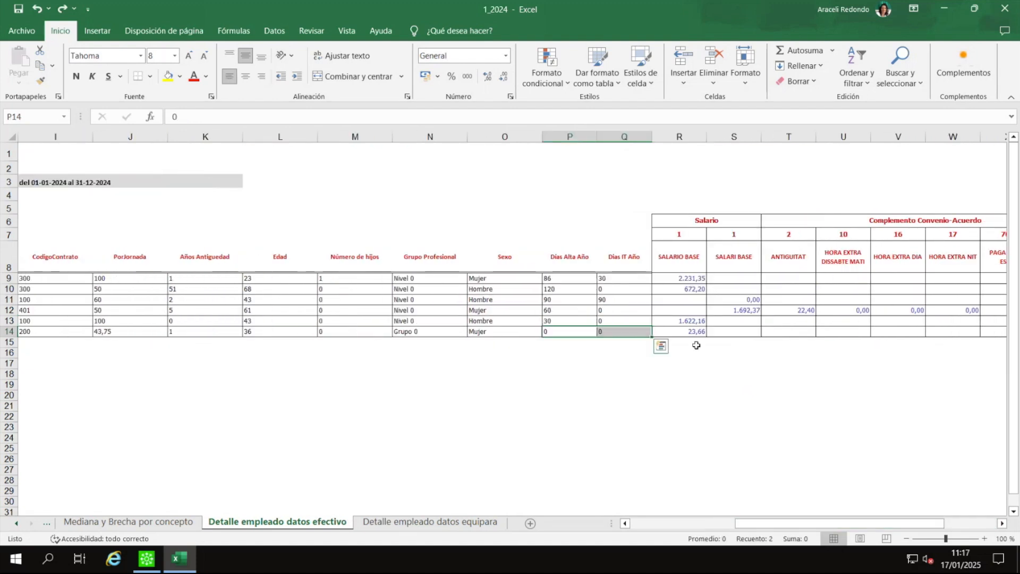
pyautogui.click(686, 333)
pyautogui.click(678, 320)
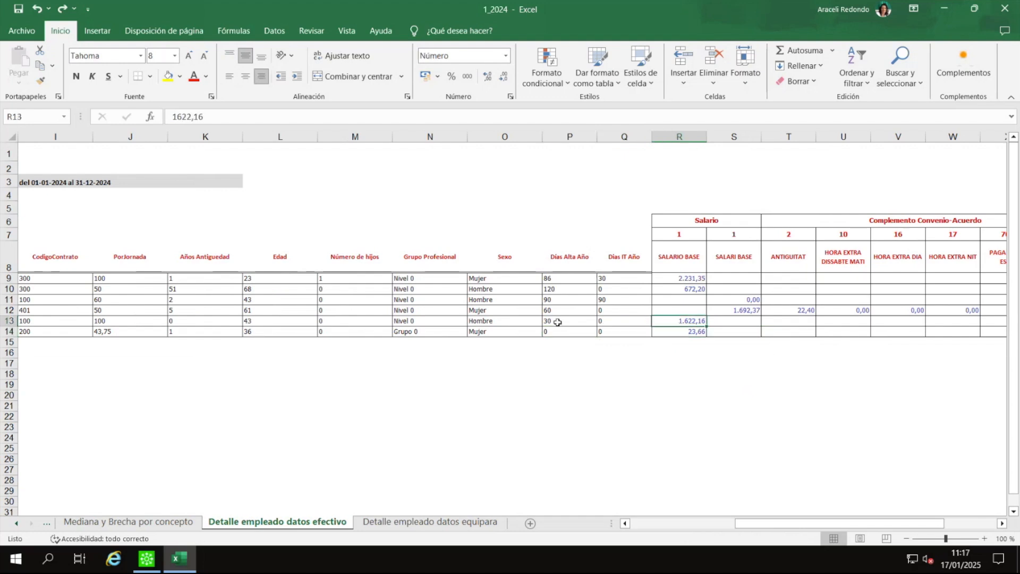
# Step: Check row 13's days and base salary on the effective sheet, and compare the equalised SALARIO BASE of rows 13 and 14 on the equalised sheet
pyautogui.moveTo(558, 321); pyautogui.dragTo(611, 321)
pyautogui.click(405, 522)
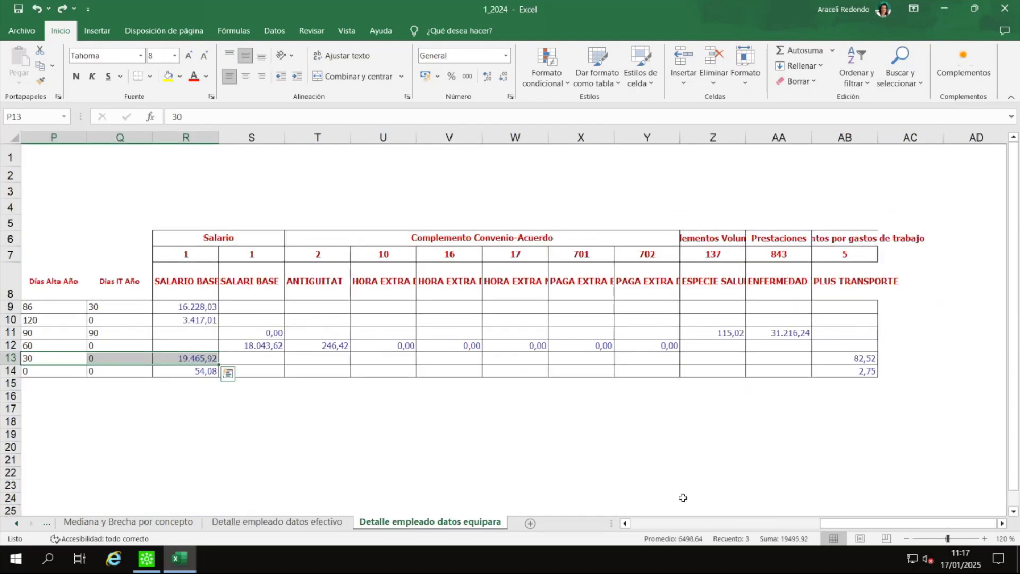
pyautogui.moveTo(190, 360); pyautogui.dragTo(194, 371)
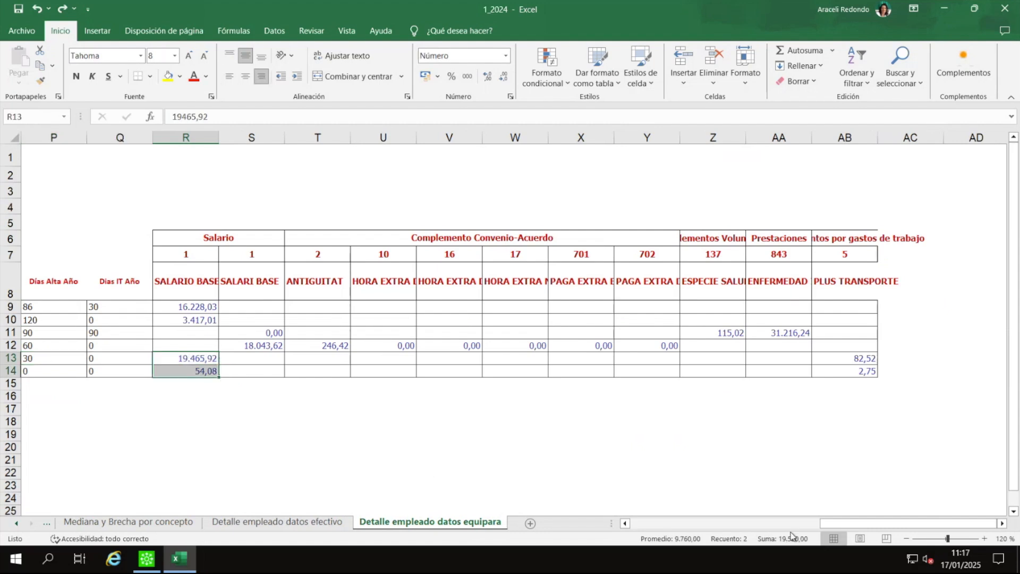
# Step: Identify the employee in row 14 of the equalised detail sheet, and review that row's contract, workday, seniority and days columns
pyautogui.moveTo(838, 524); pyautogui.dragTo(417, 400)
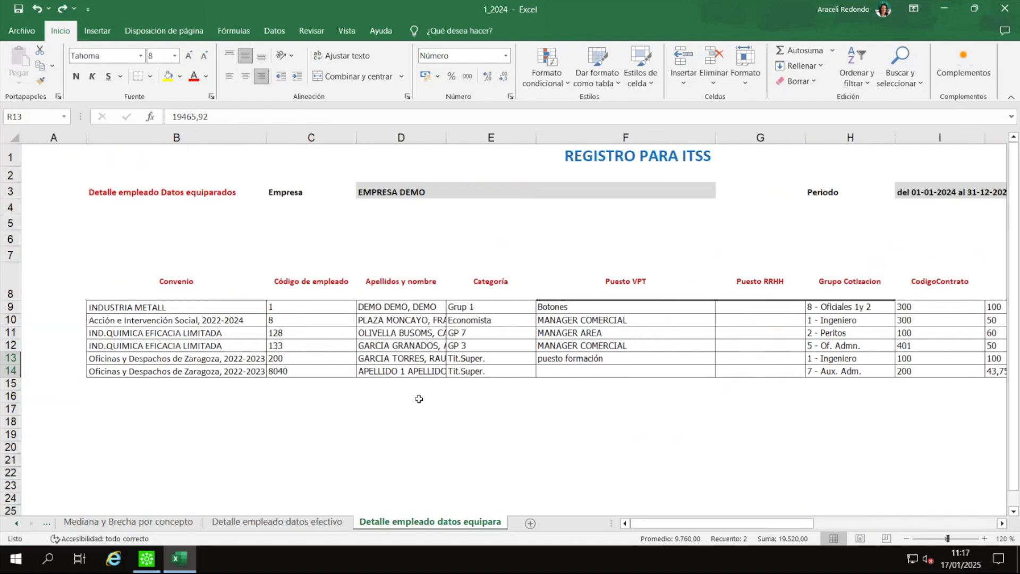
pyautogui.click(425, 370)
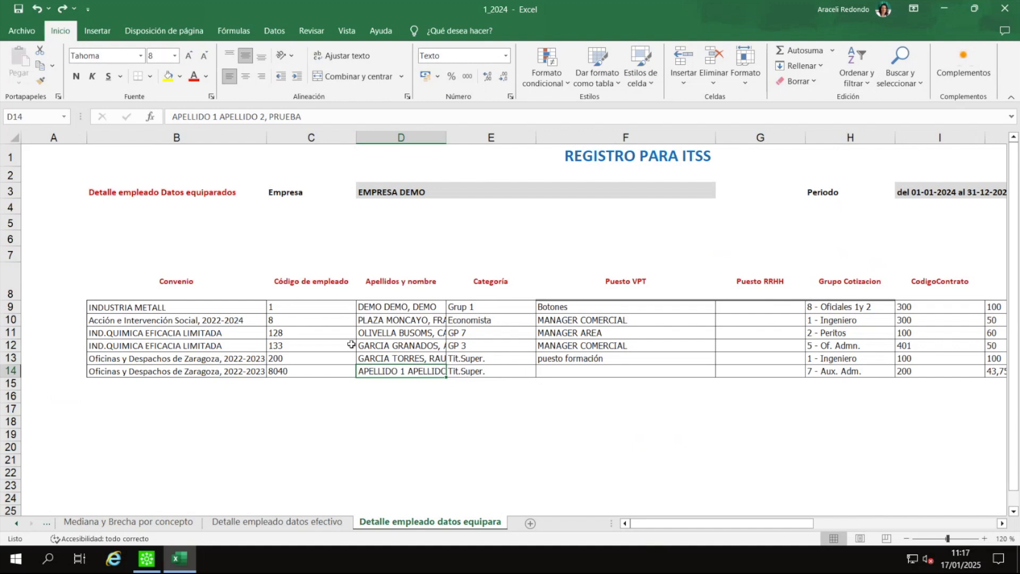
pyautogui.moveTo(659, 526); pyautogui.dragTo(755, 527)
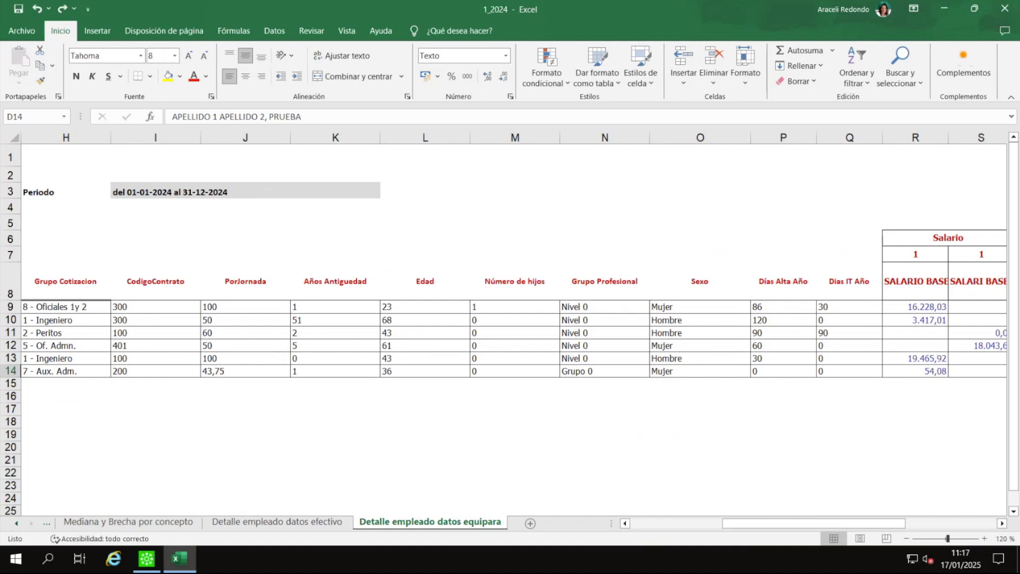
# Step: Switch to the HR Analytics report in Power BI and view its Registro Salarial and Reg. Salarial Resumen Equiparado tables
pyautogui.hotkey('alt', 'Tab')
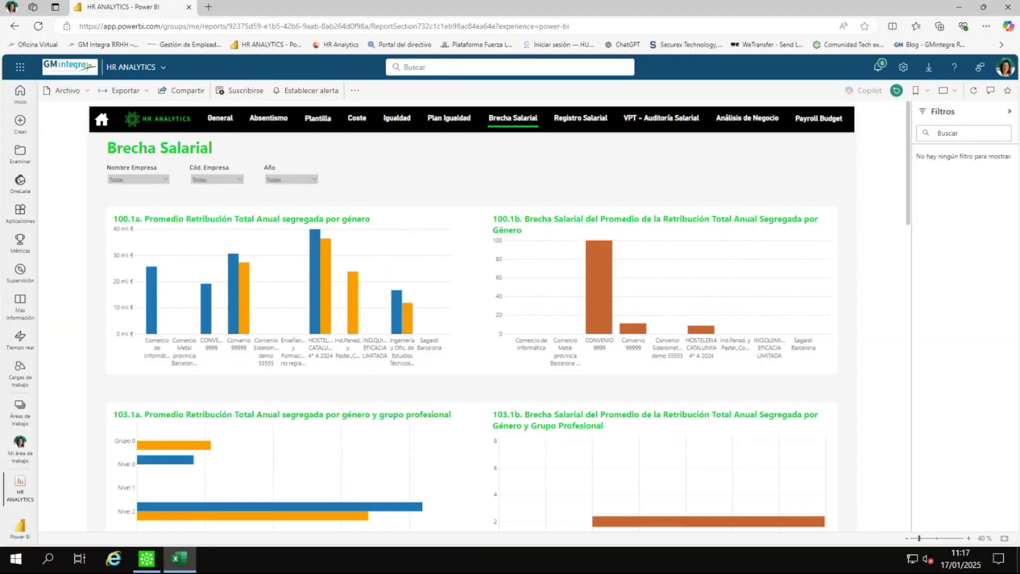
pyautogui.click(557, 118)
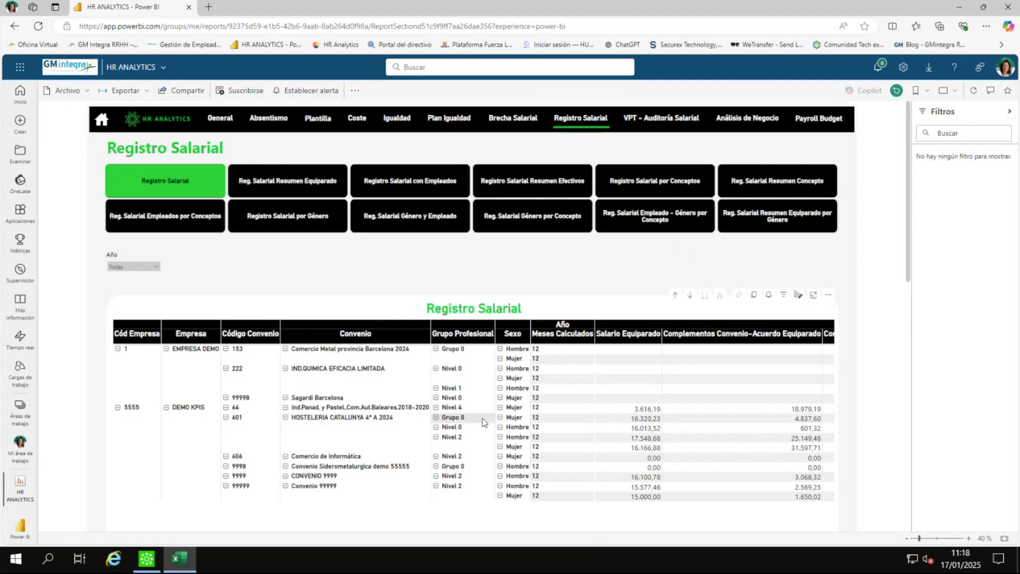
pyautogui.click(306, 187)
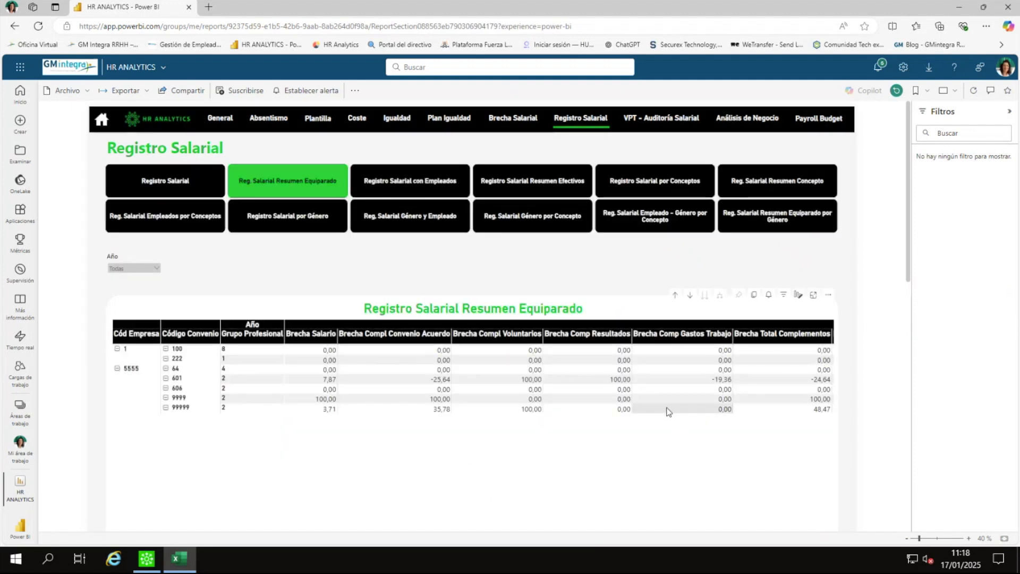
# Step: Open the Registro Salarial Resumen Efectivos table and review its pay gap columns by company, agreement and professional group
pyautogui.click(550, 201)
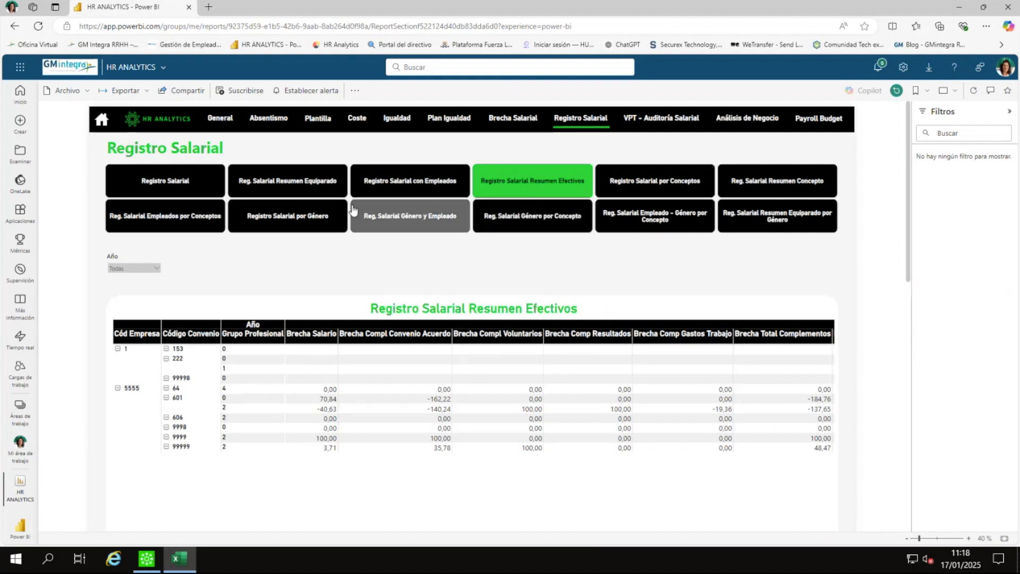
pyautogui.click(701, 421)
pyautogui.scroll(-3, 701, 421)
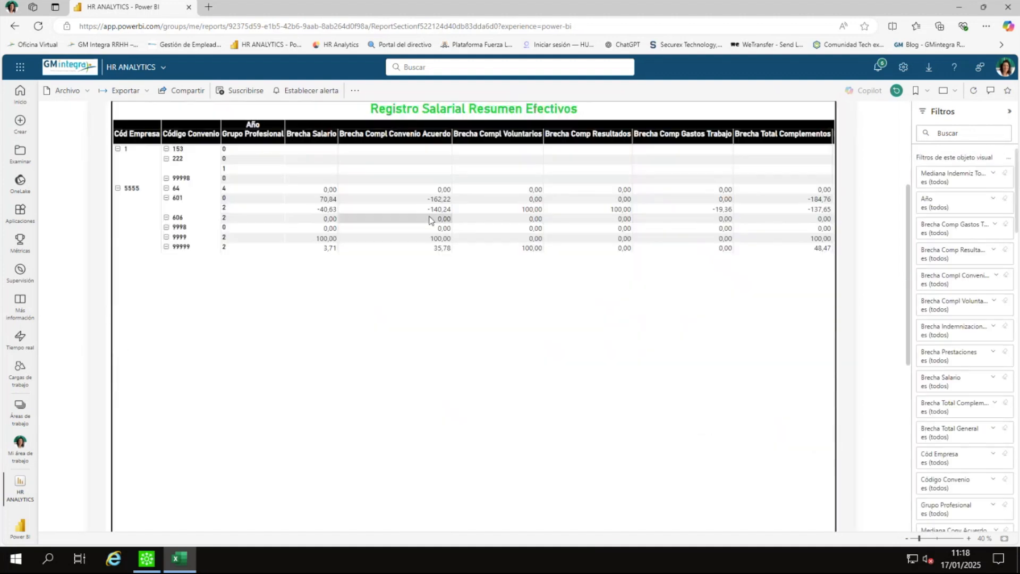
pyautogui.scroll(1, 457, 229)
pyautogui.scroll(2, 576, 283)
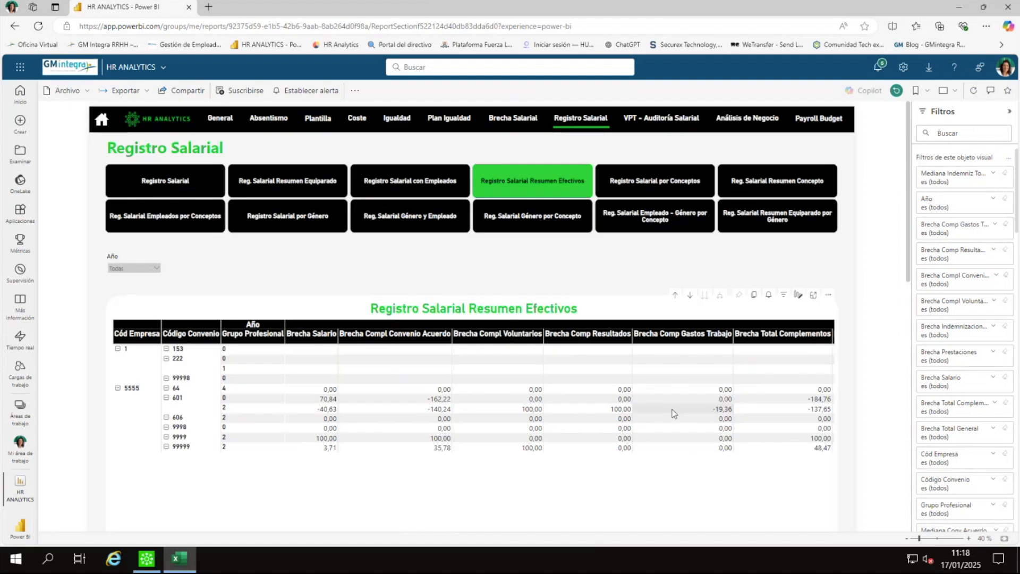
# Step: Examine the median total and hourly salary columns for men and women in the Resumen Efectivos table, including agreement 601
pyautogui.hscroll(5, 674, 413)
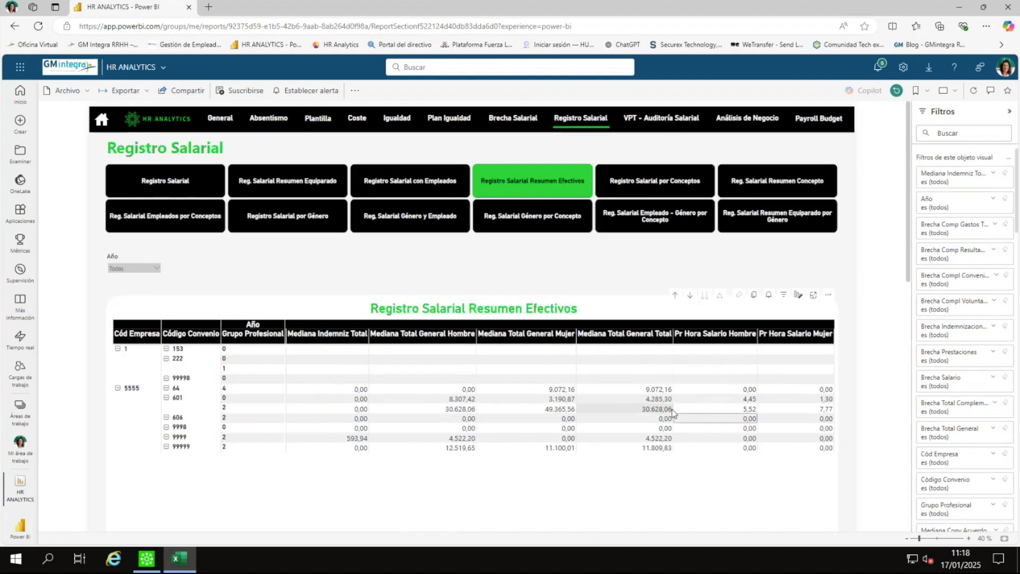
pyautogui.hscroll(3, 673, 413)
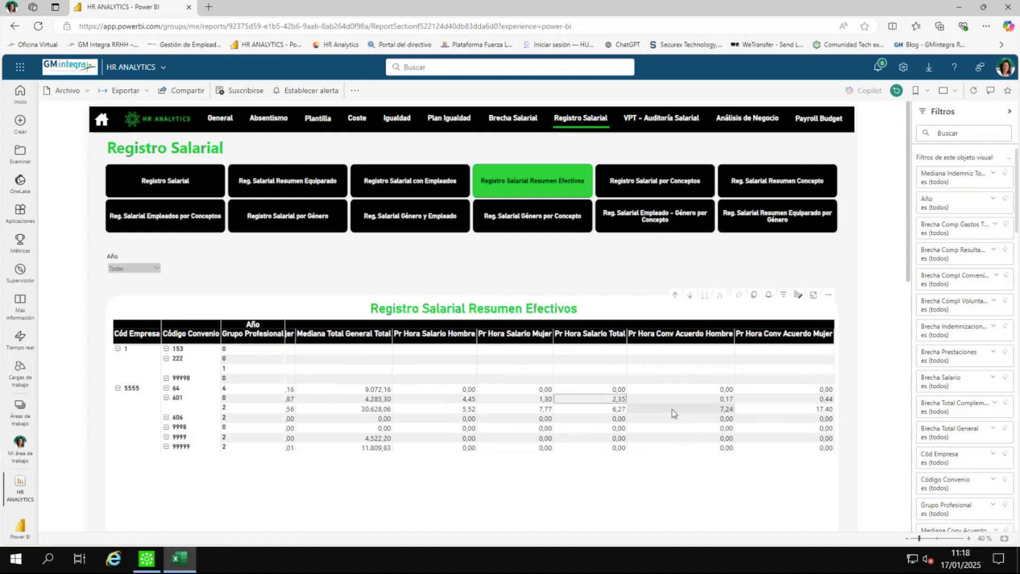
pyautogui.press('Left')
pyautogui.press('Down')
pyautogui.press('Right')
pyautogui.press('Left')
pyautogui.press('Up')
pyautogui.press('Left')
pyautogui.press('Down')
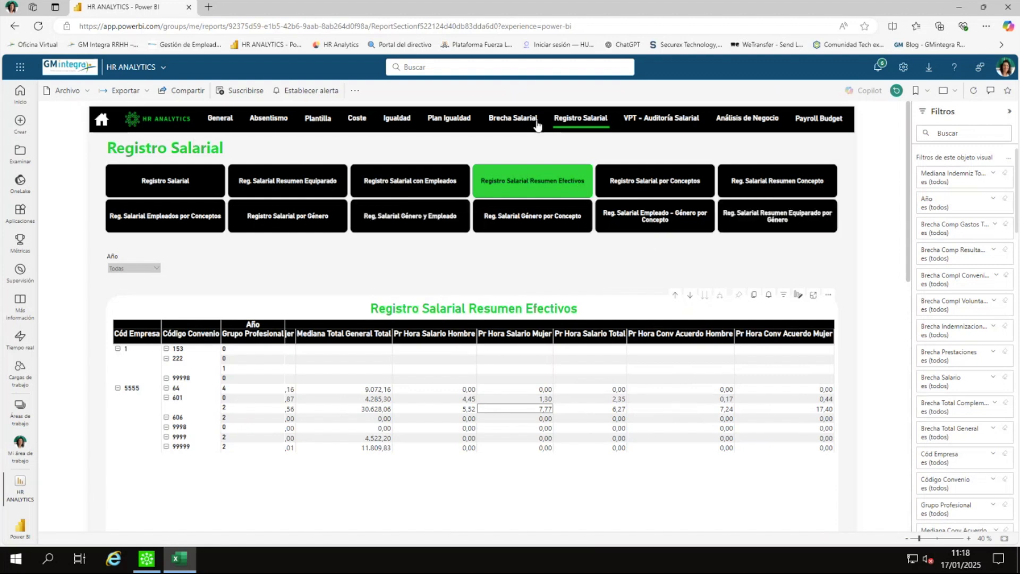
# Step: Open the Brecha Salarial page and look through all its average and median pay gap charts
pyautogui.click(510, 121)
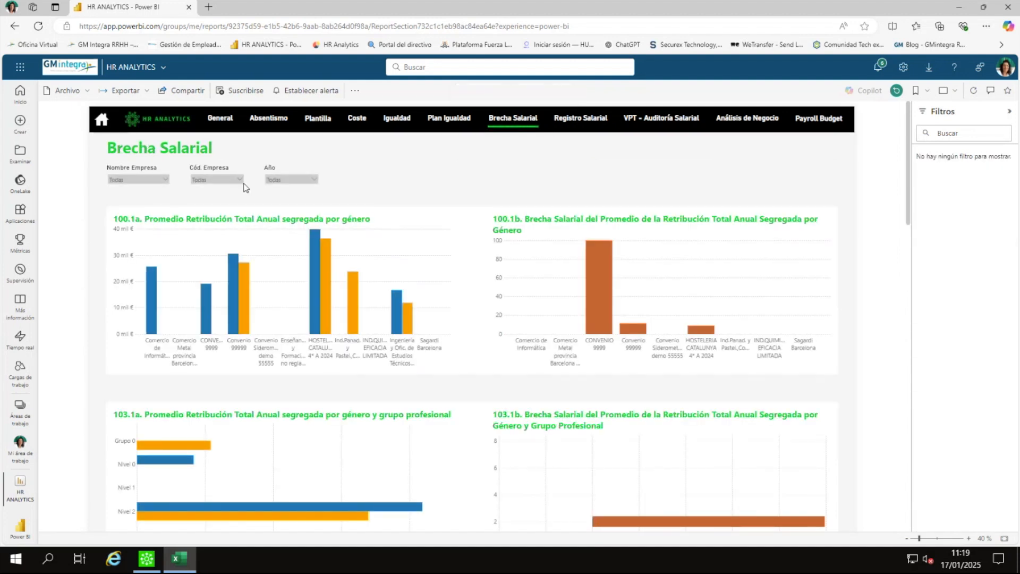
pyautogui.scroll(-20, 555, 300)
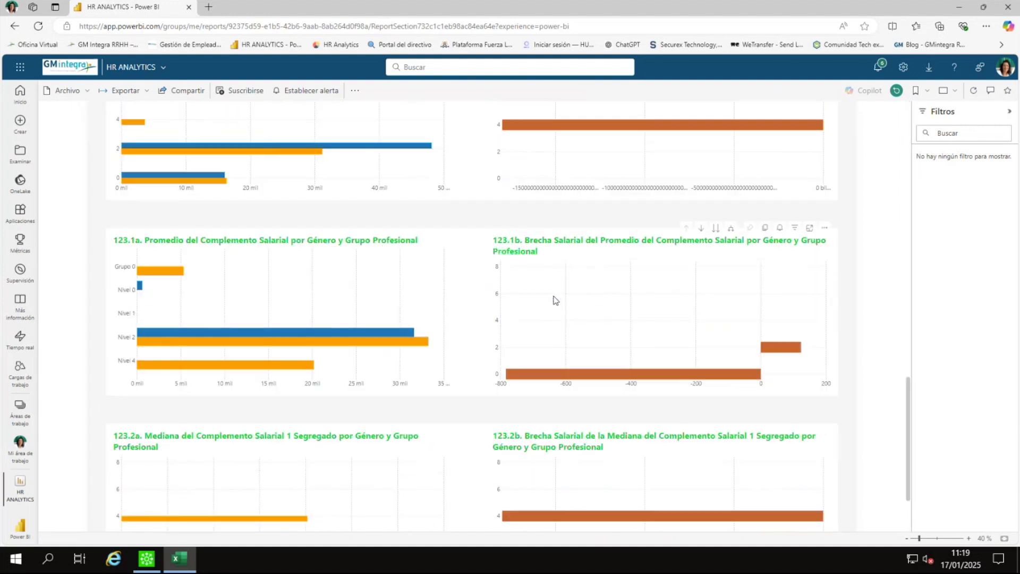
pyautogui.scroll(20, 561, 297)
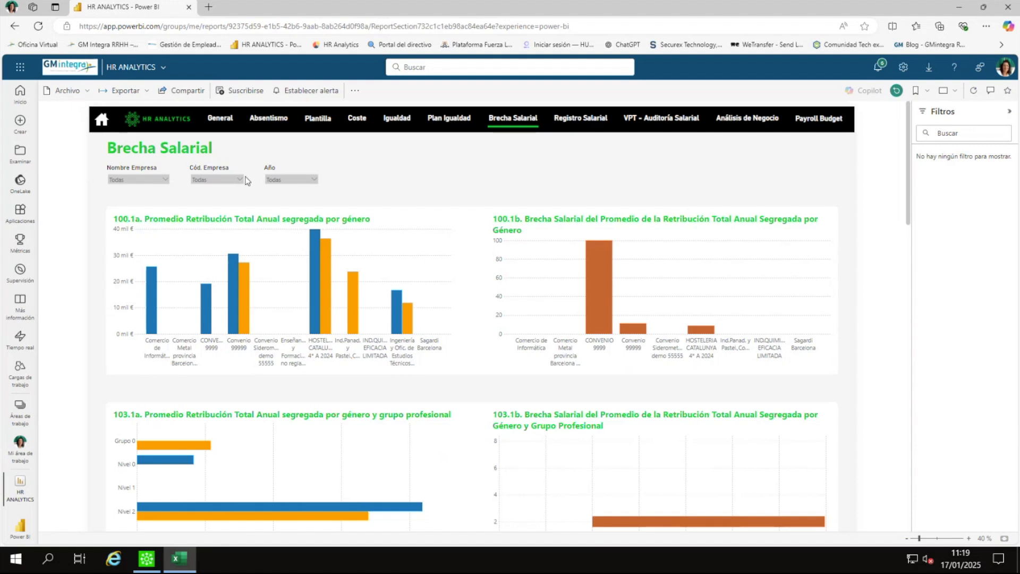
# Step: Filter the Brecha Salarial page by company code 103 and look over its charts
pyautogui.click(229, 179)
pyautogui.click(215, 188)
pyautogui.click(202, 208)
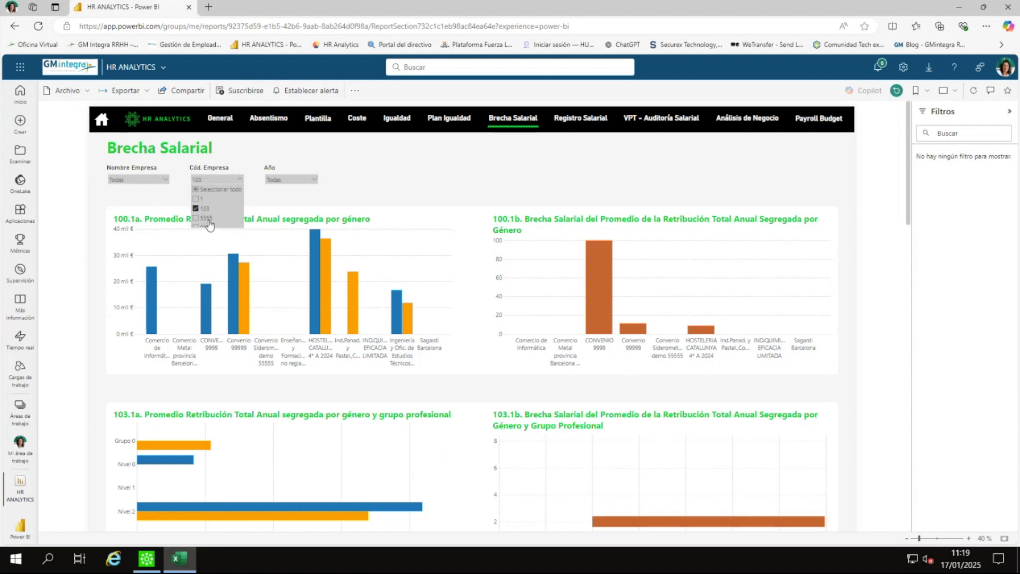
pyautogui.click(390, 176)
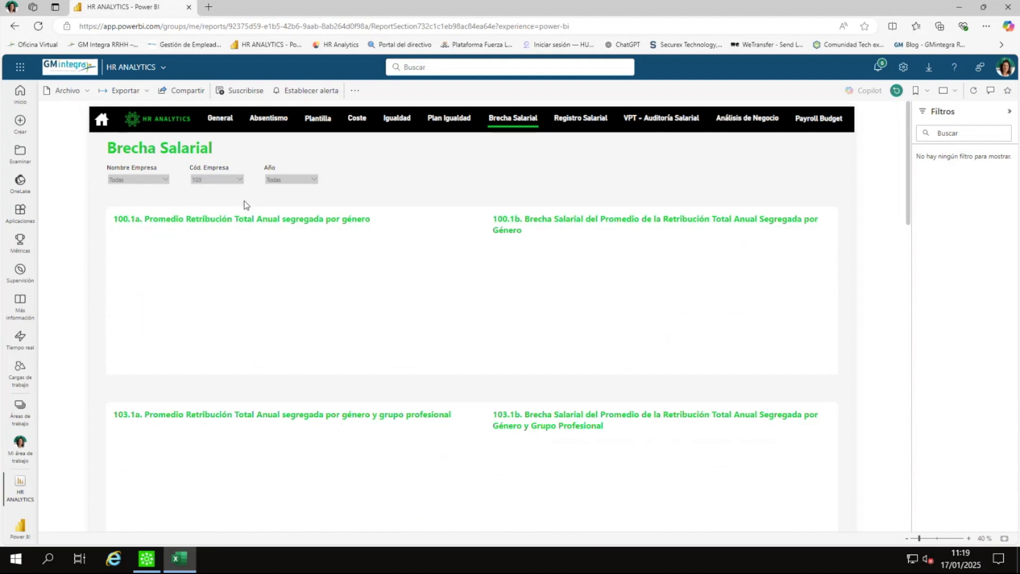
pyautogui.scroll(-4, 340, 218)
pyautogui.scroll(4, 321, 229)
# Step: Change the Cód. Empresa filter from 103 to 5555 and look over the average total annual pay charts
pyautogui.click(240, 180)
pyautogui.click(196, 209)
pyautogui.click(206, 219)
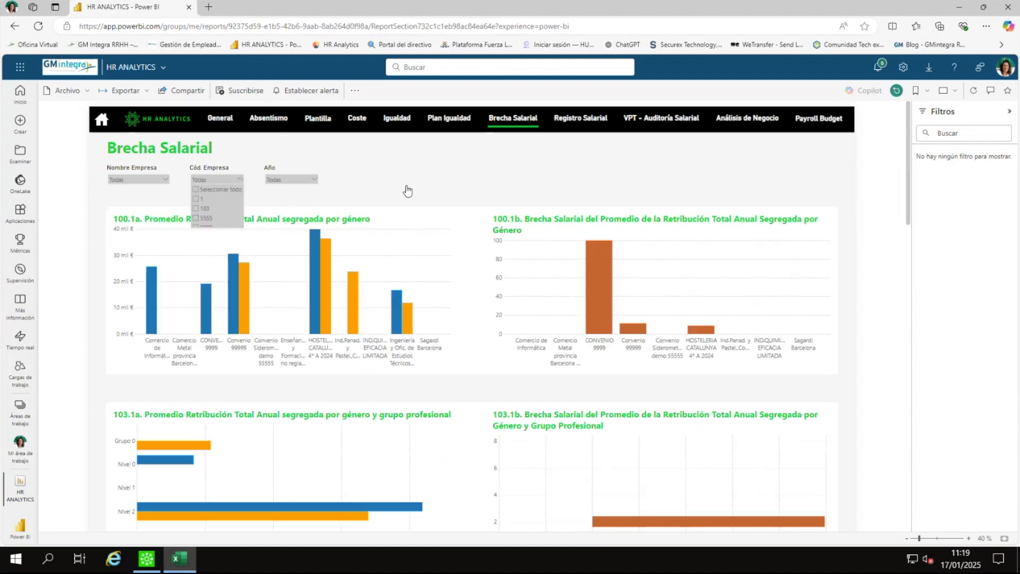
pyautogui.click(428, 173)
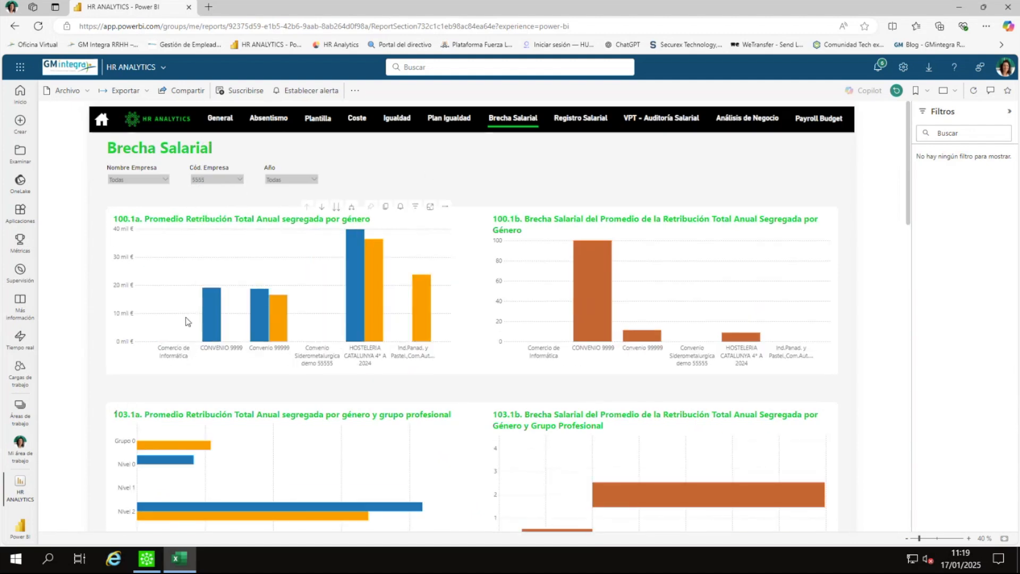
pyautogui.scroll(-3, 557, 419)
pyautogui.scroll(3, 557, 418)
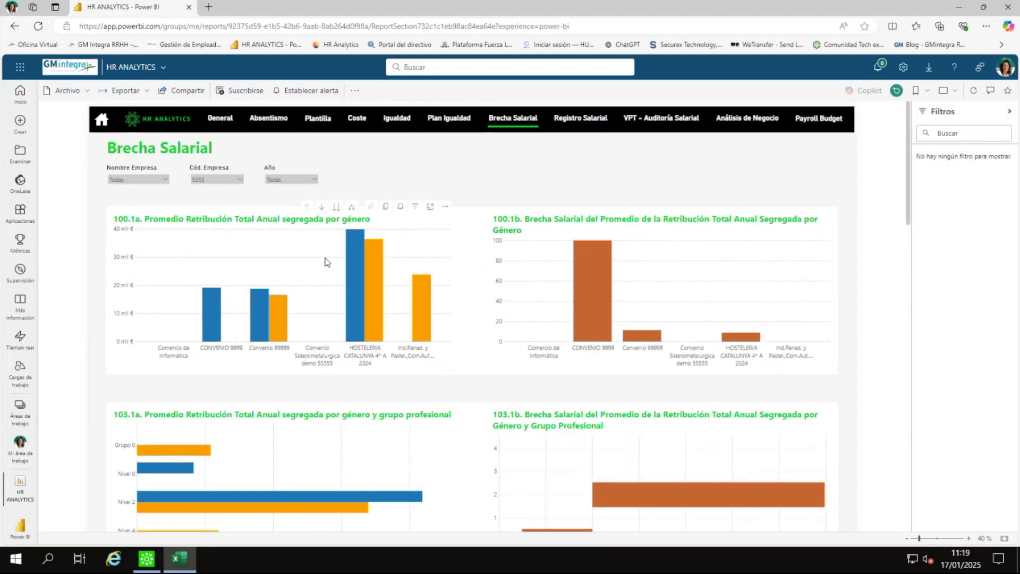
pyautogui.scroll(-4, 330, 298)
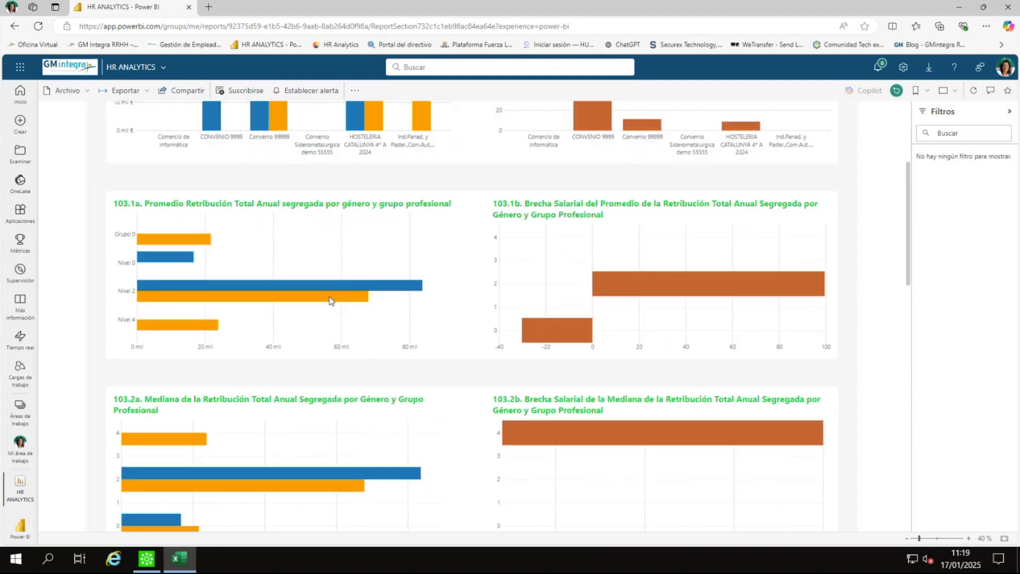
pyautogui.scroll(4, 329, 299)
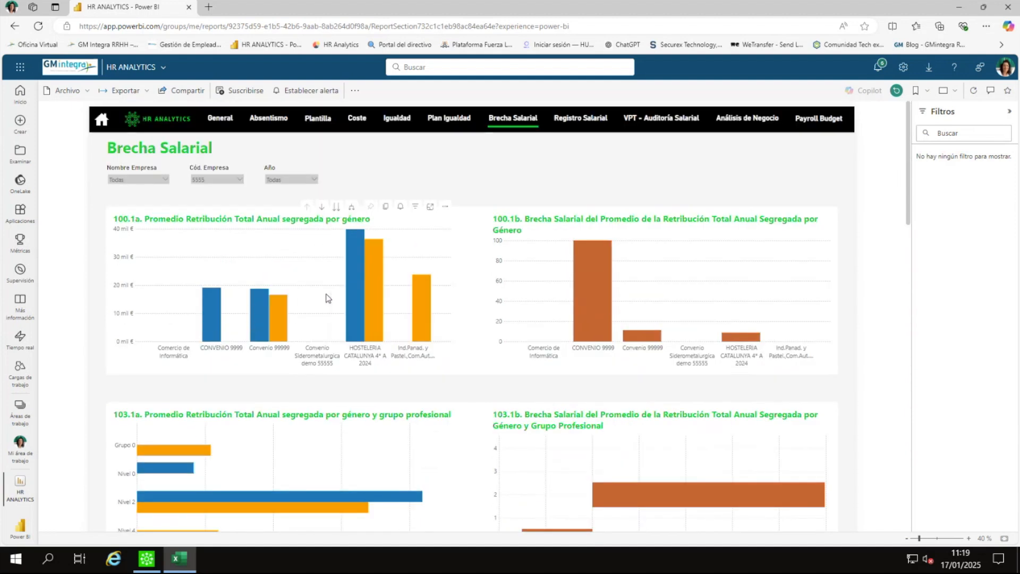
# Step: Check the years offered in the Año filter without choosing one, and review the 100.1 average pay and pay gap charts by gender
pyautogui.click(314, 181)
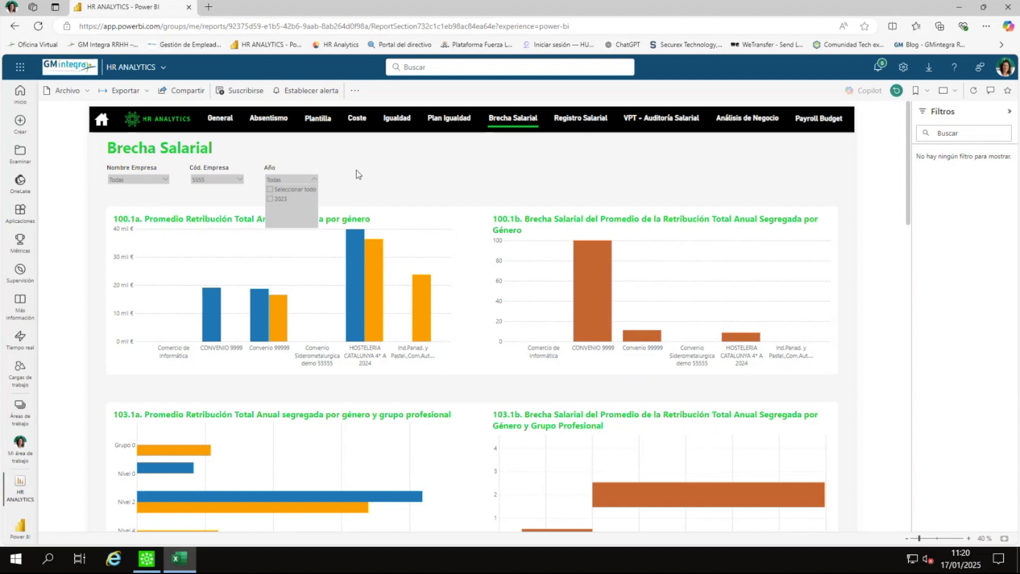
pyautogui.click(496, 199)
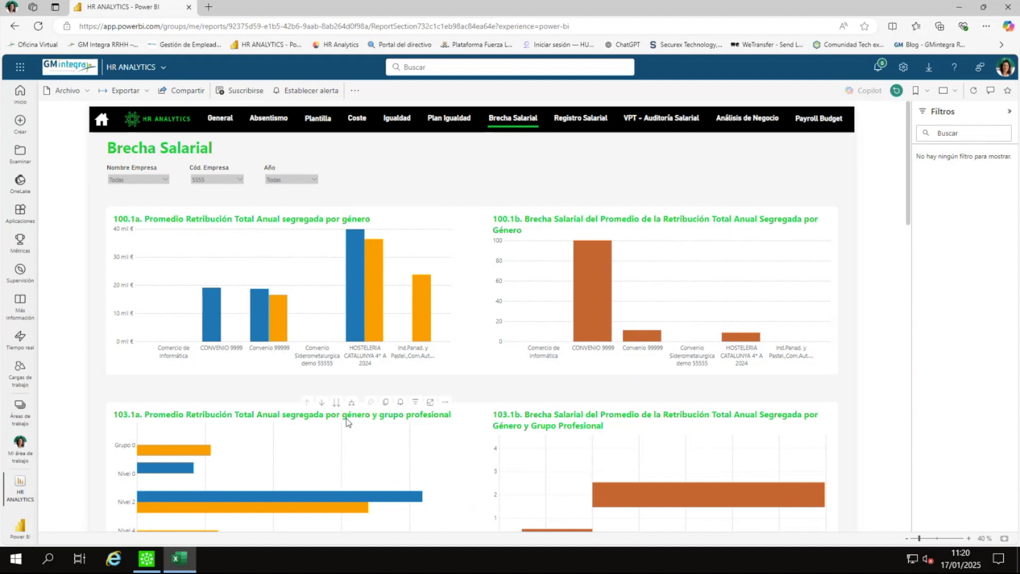
pyautogui.scroll(-1, 348, 422)
pyautogui.scroll(-3, 346, 417)
pyautogui.scroll(3, 342, 409)
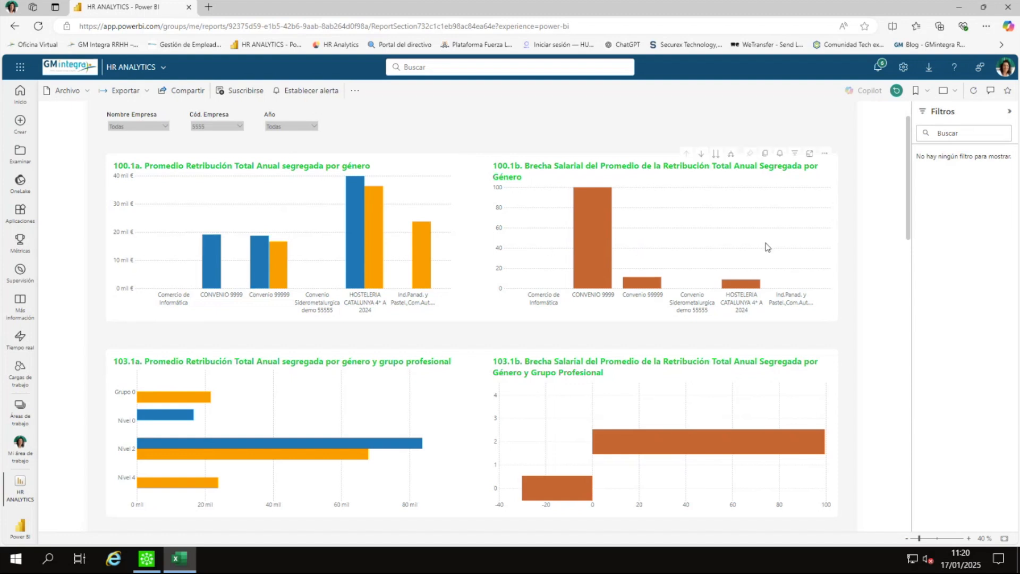
# Step: Examine the 103.1 and 103.2 total annual pay charts by professional group, including the women's average for Nivel 2
pyautogui.scroll(-5, 202, 237)
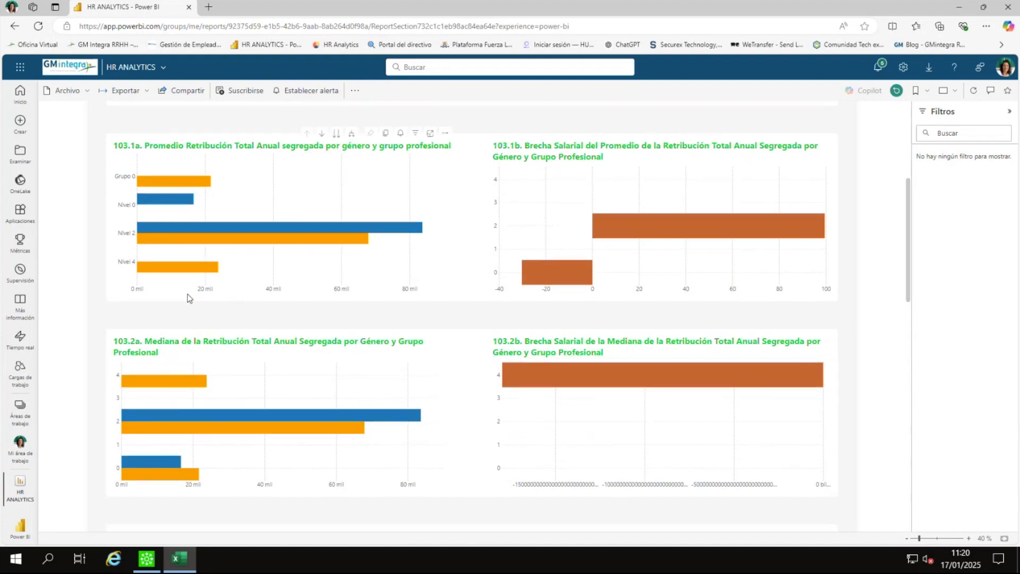
pyautogui.scroll(-5, 190, 291)
pyautogui.scroll(7, 190, 293)
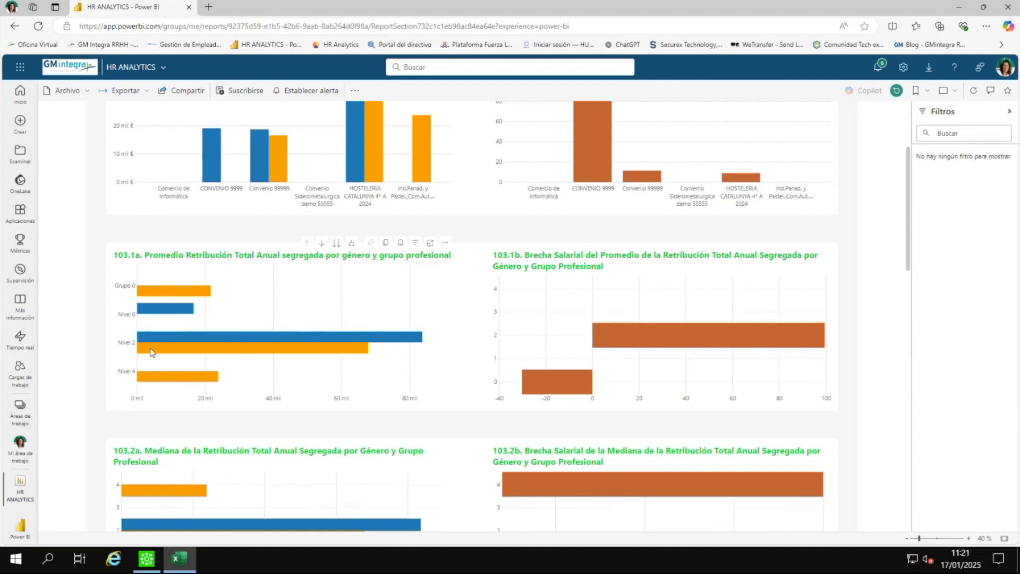
pyautogui.moveTo(151, 353)
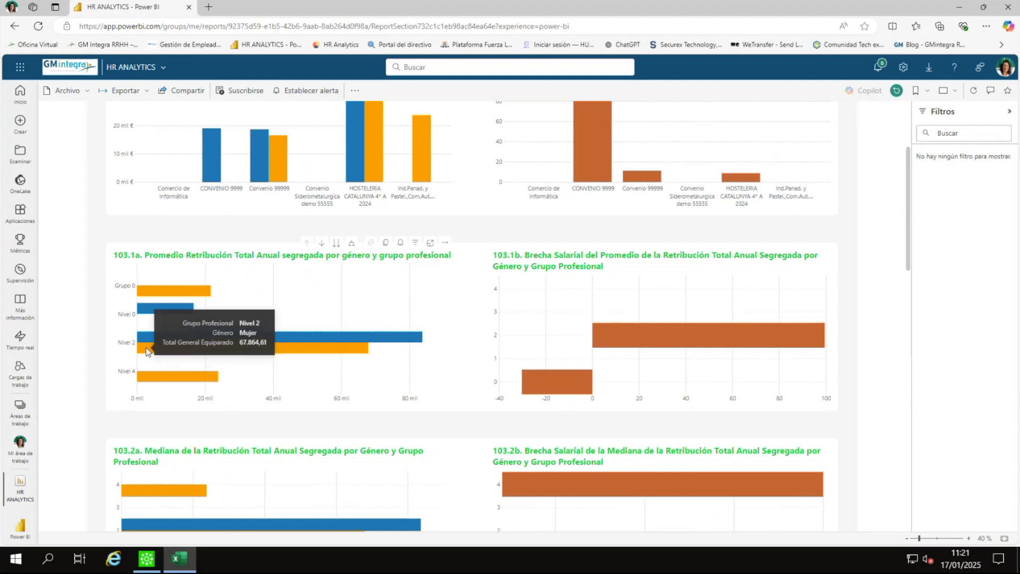
pyautogui.scroll(-6, 176, 340)
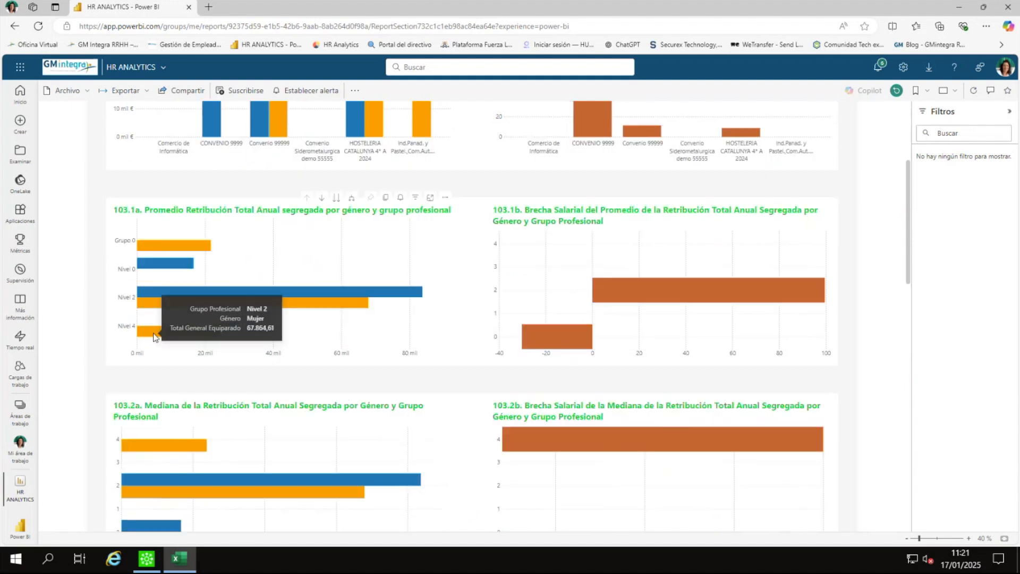
# Step: Review the 113 annual base salary charts and the 123 salary complement charts by gender and professional group
pyautogui.scroll(-3, 205, 318)
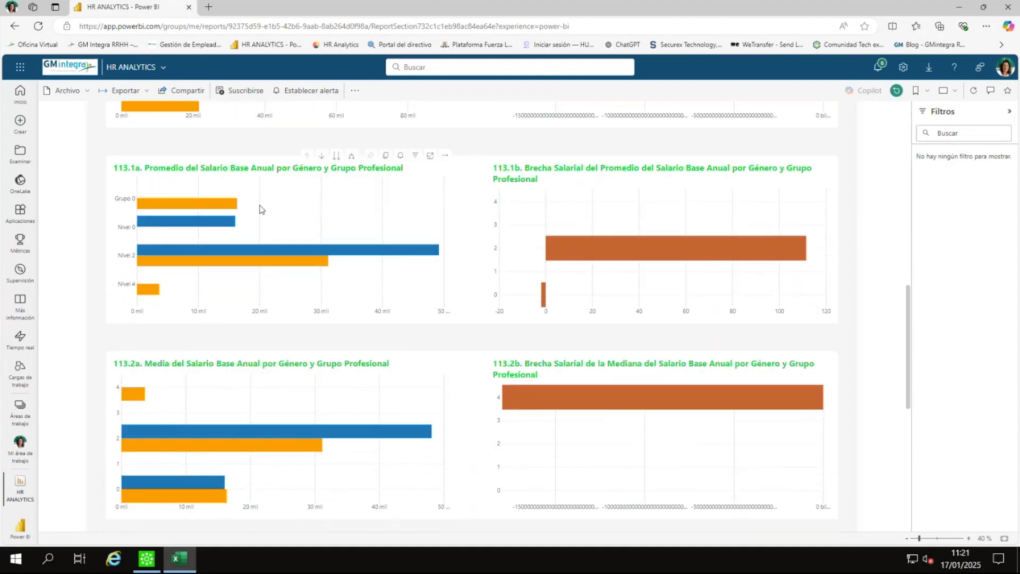
pyautogui.scroll(-1, 260, 209)
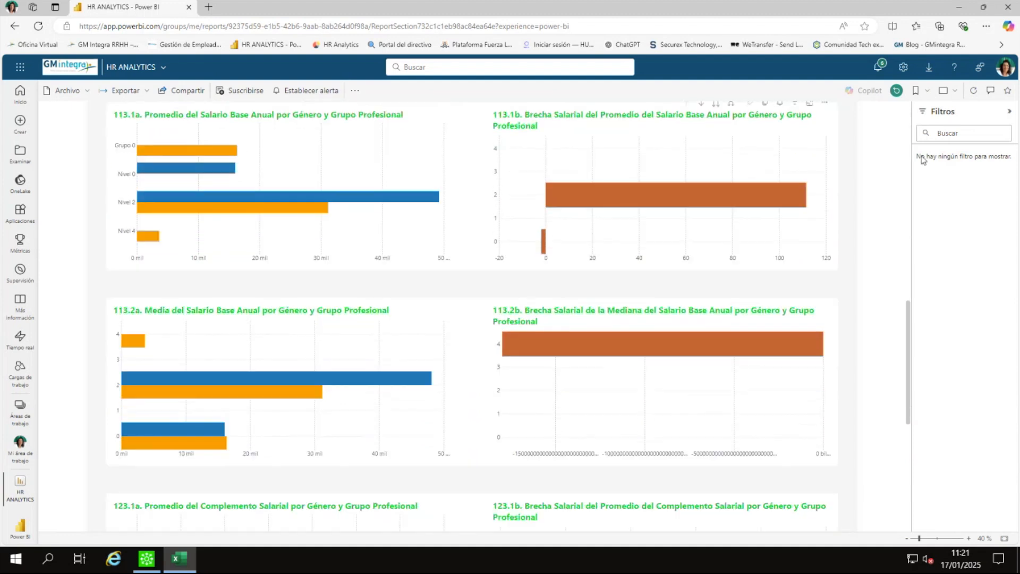
pyautogui.scroll(-5, 563, 404)
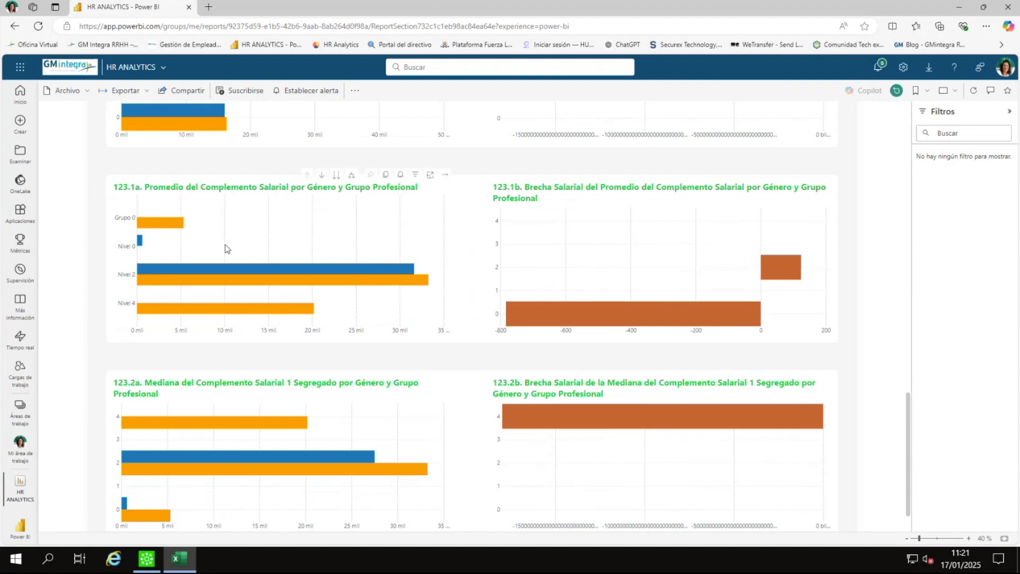
pyautogui.scroll(-1, 636, 436)
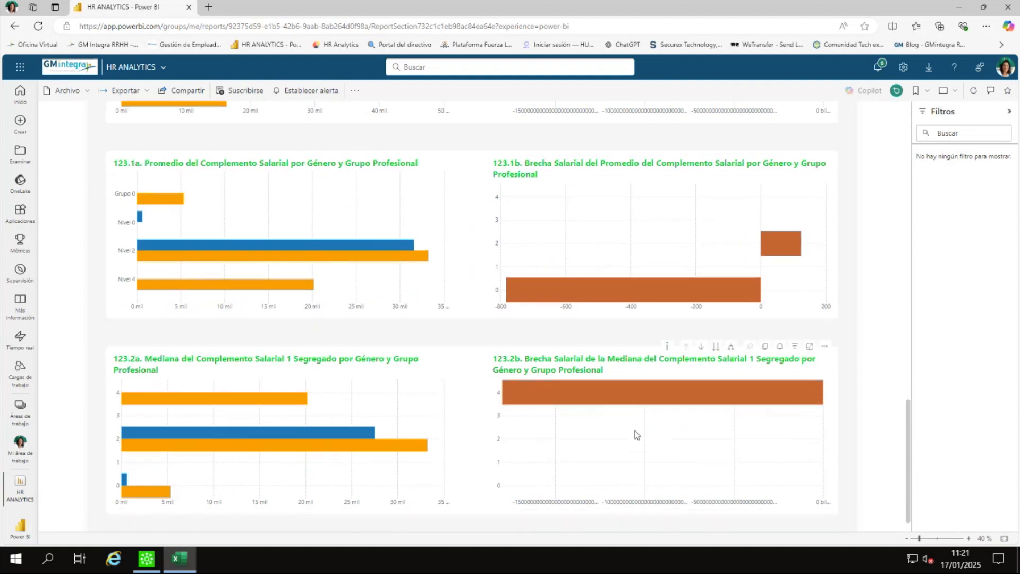
# Step: Leave the Brecha Salarial charts and view the Igualdad dashboard, followed by the Plan Igualdad report with its Informe Igualdad table
pyautogui.scroll(12, 478, 414)
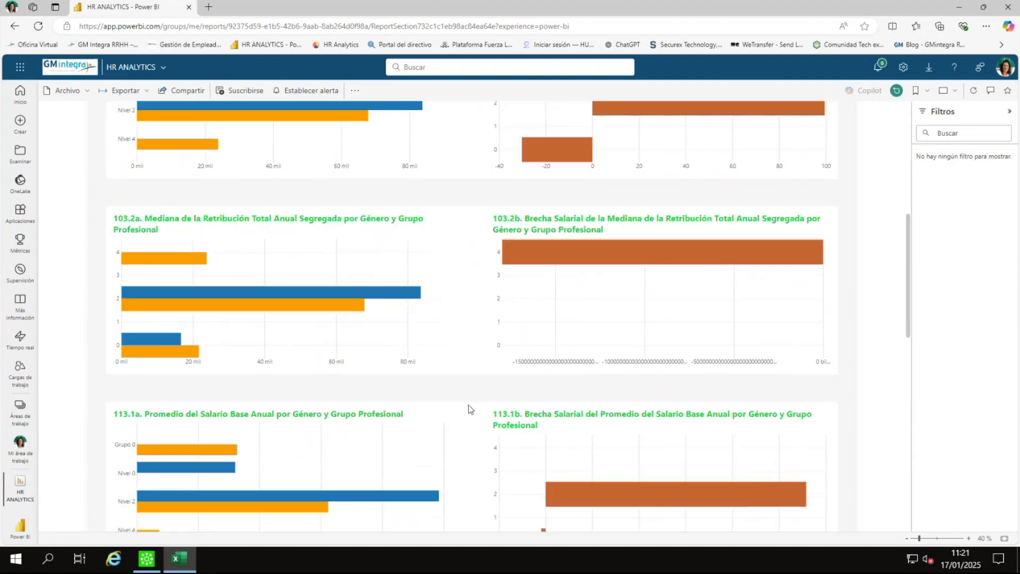
pyautogui.scroll(5, 427, 329)
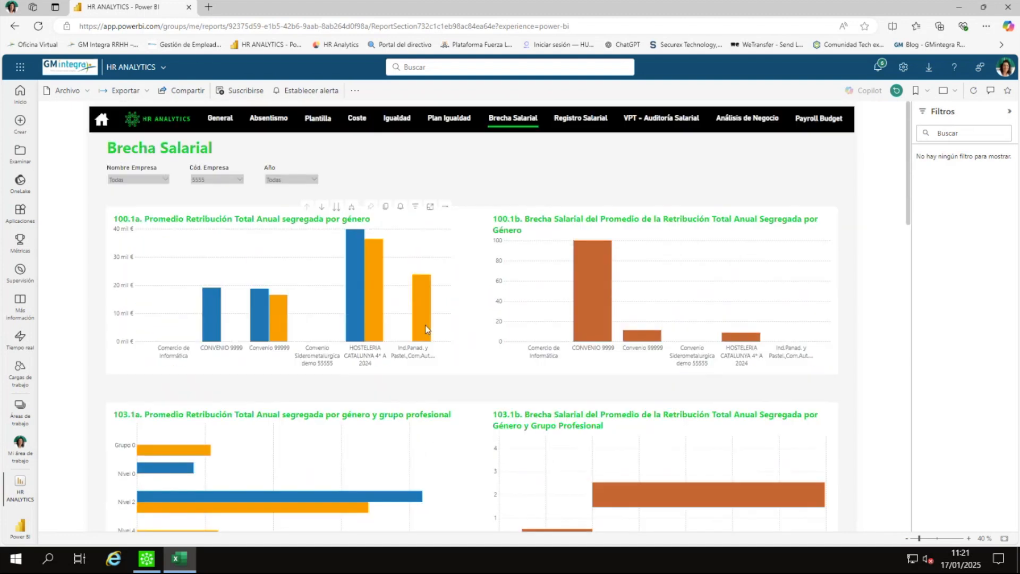
pyautogui.click(406, 124)
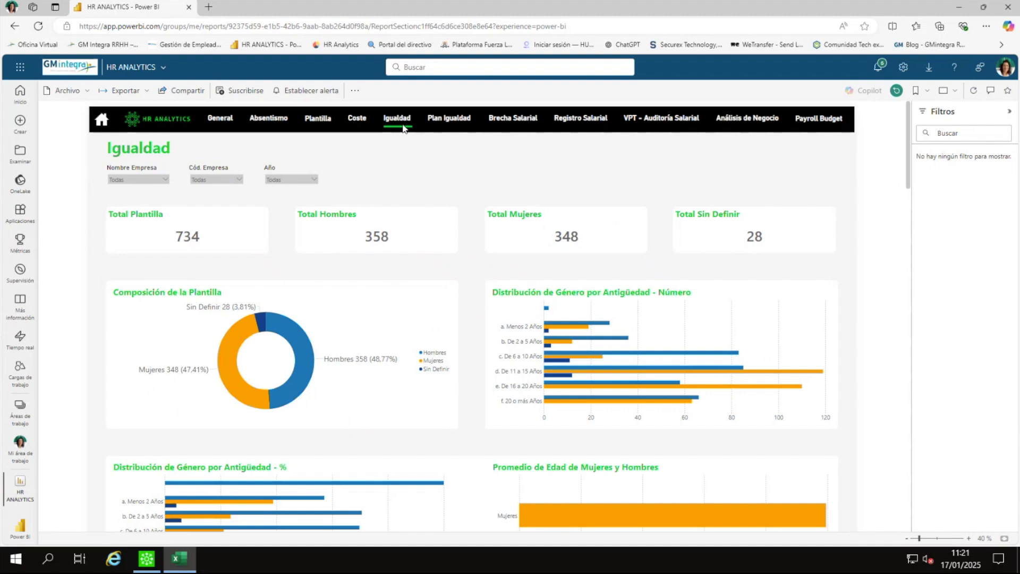
pyautogui.click(445, 122)
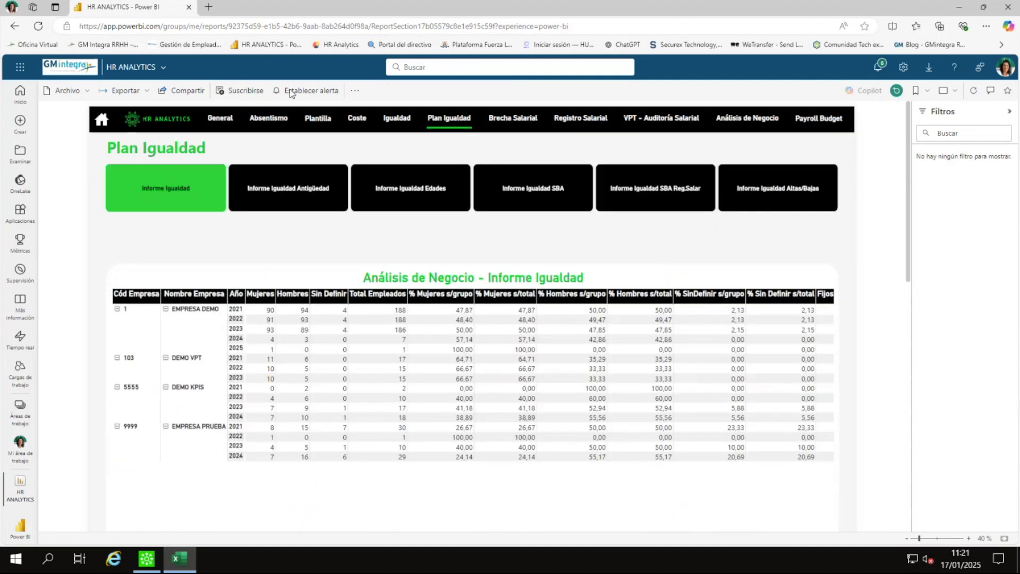
# Step: Return to the Igualdad dashboard and open the Cód. Empresa filter's list of company codes
pyautogui.click(401, 126)
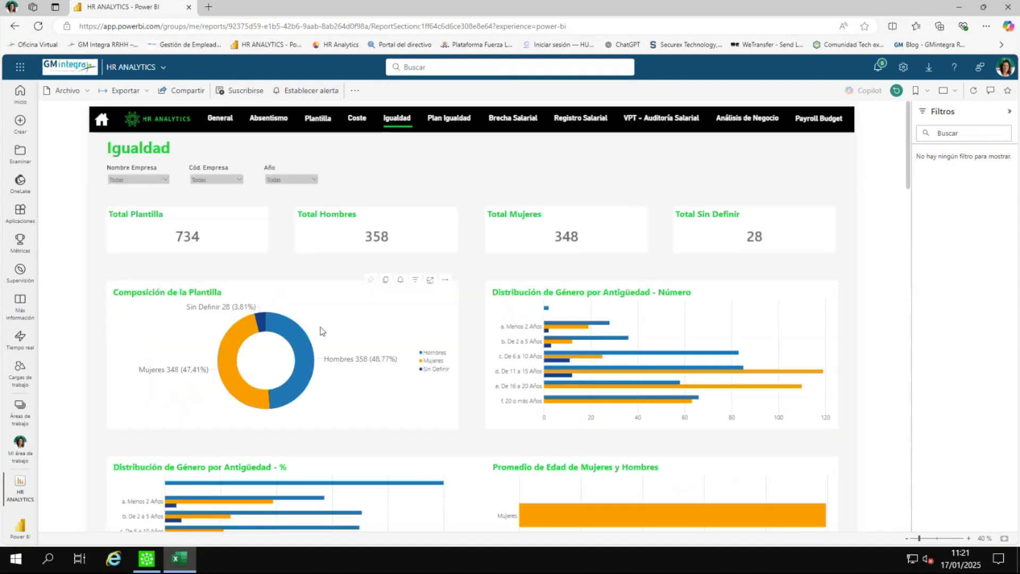
pyautogui.click(238, 183)
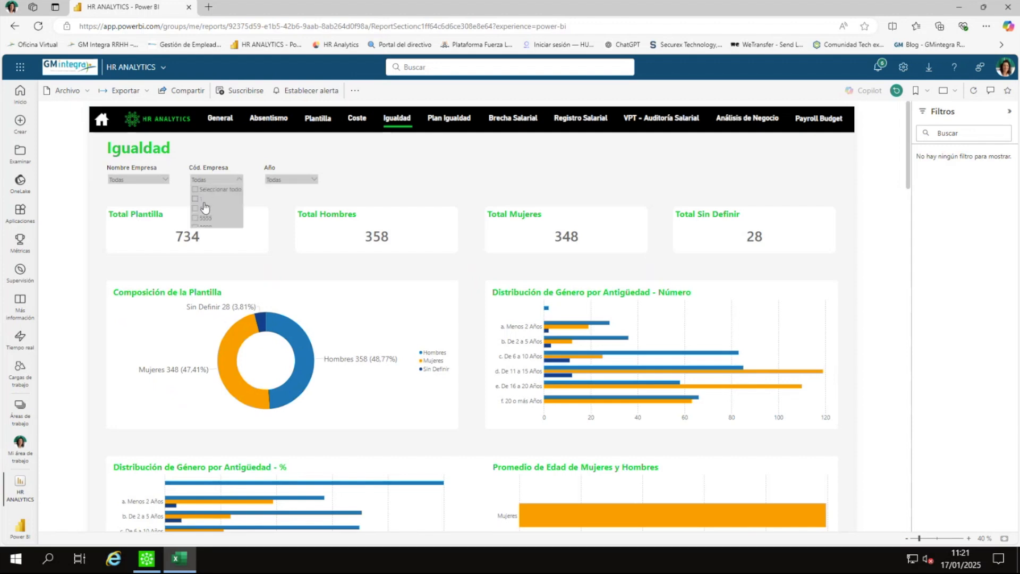
# Step: Filter the Igualdad page by company code 5555 and year 2023
pyautogui.click(401, 158)
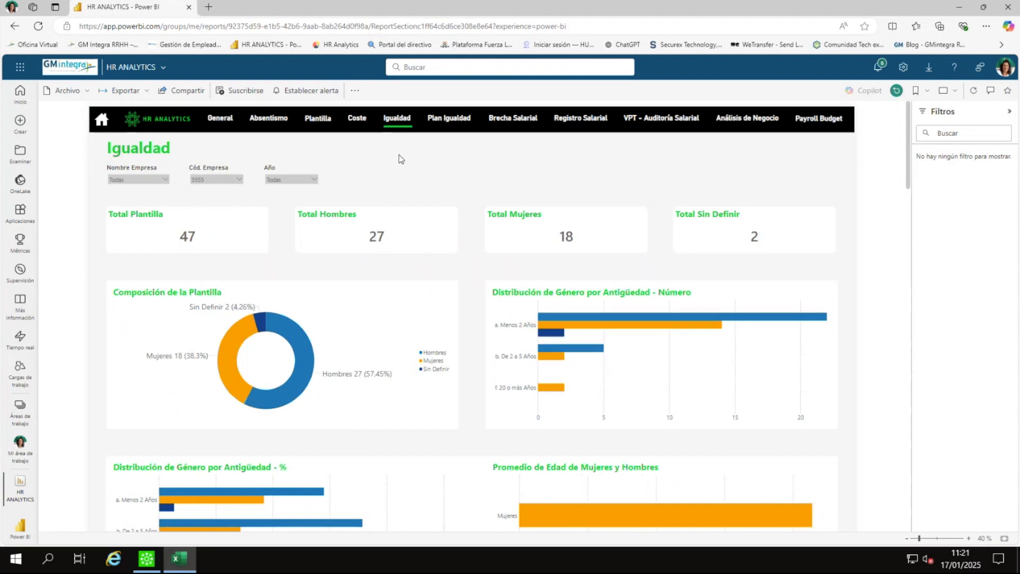
pyautogui.click(314, 183)
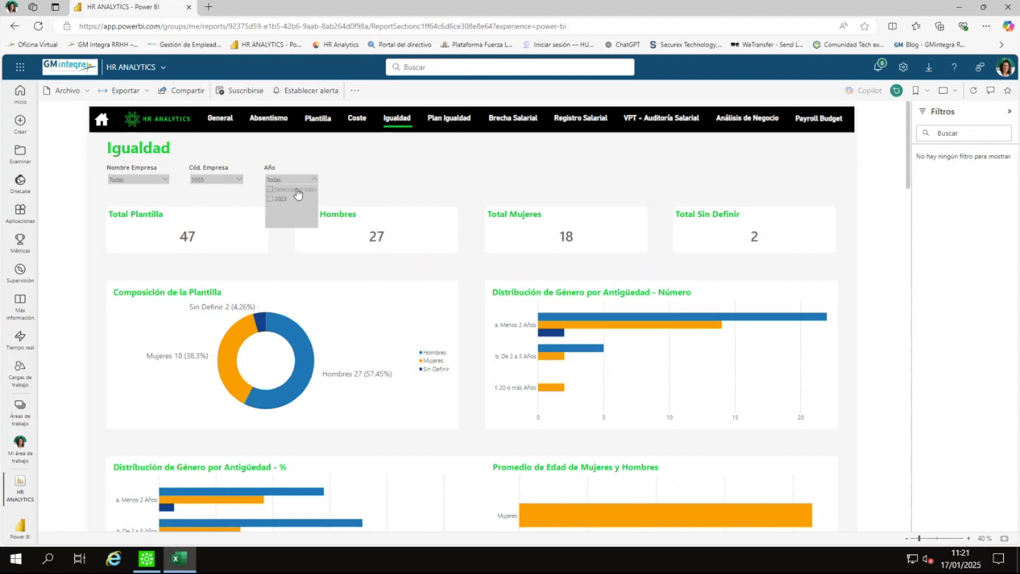
pyautogui.click(273, 199)
pyautogui.click(431, 179)
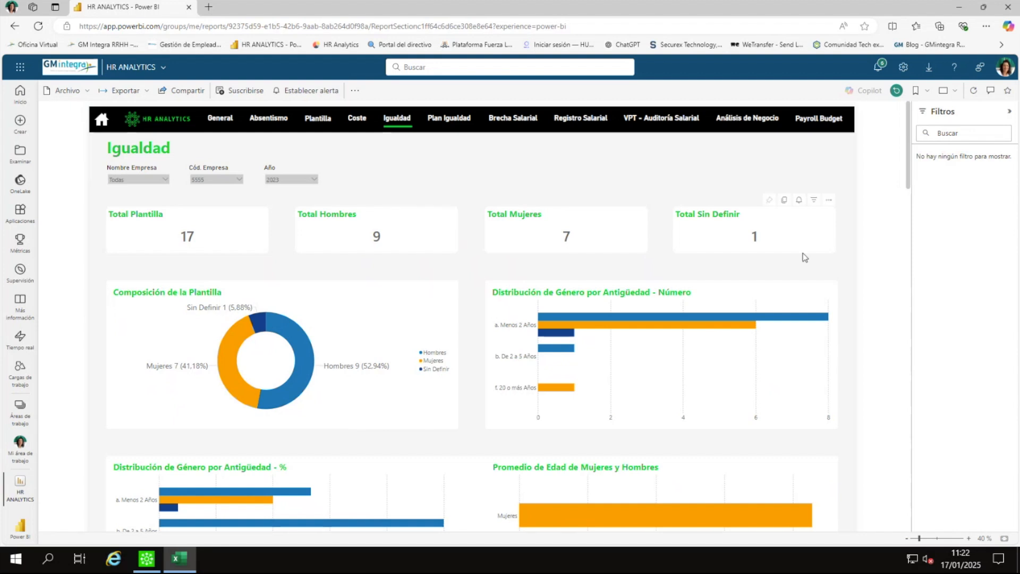
# Step: Examine the Igualdad charts on seniority, average age, age bands, professional group, contract type, working hours, hires, terminations and salary bands
pyautogui.scroll(-2, 784, 248)
pyautogui.scroll(2, 767, 228)
pyautogui.scroll(-2, 161, 246)
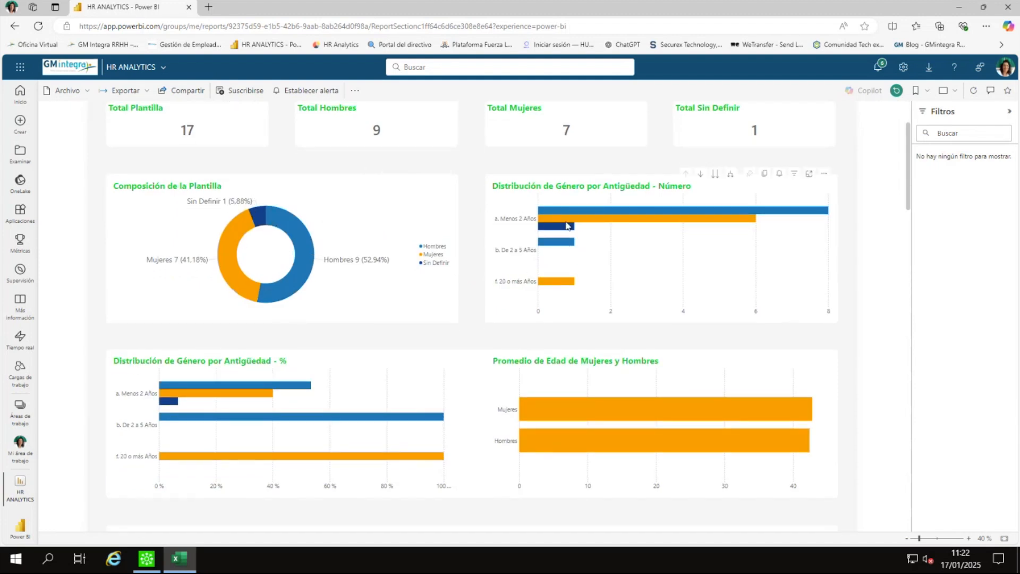
pyautogui.scroll(-1, 291, 425)
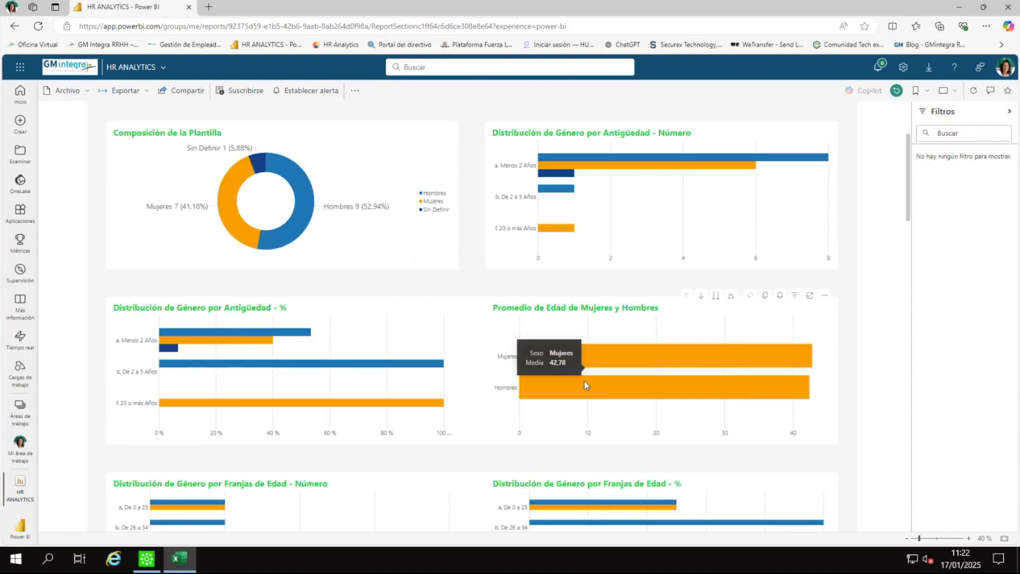
pyautogui.scroll(-3, 585, 384)
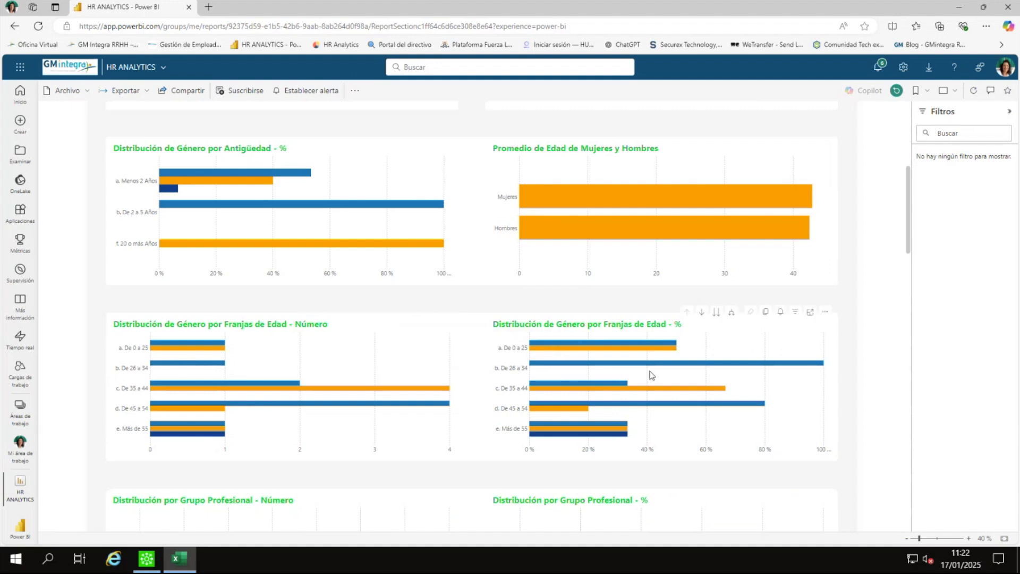
pyautogui.scroll(-2, 652, 375)
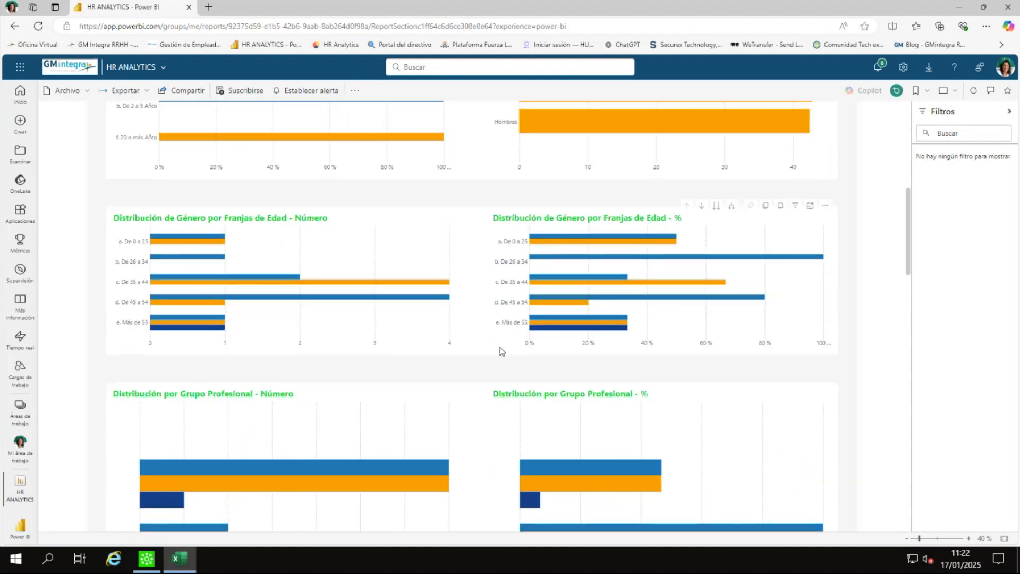
pyautogui.scroll(-6, 500, 350)
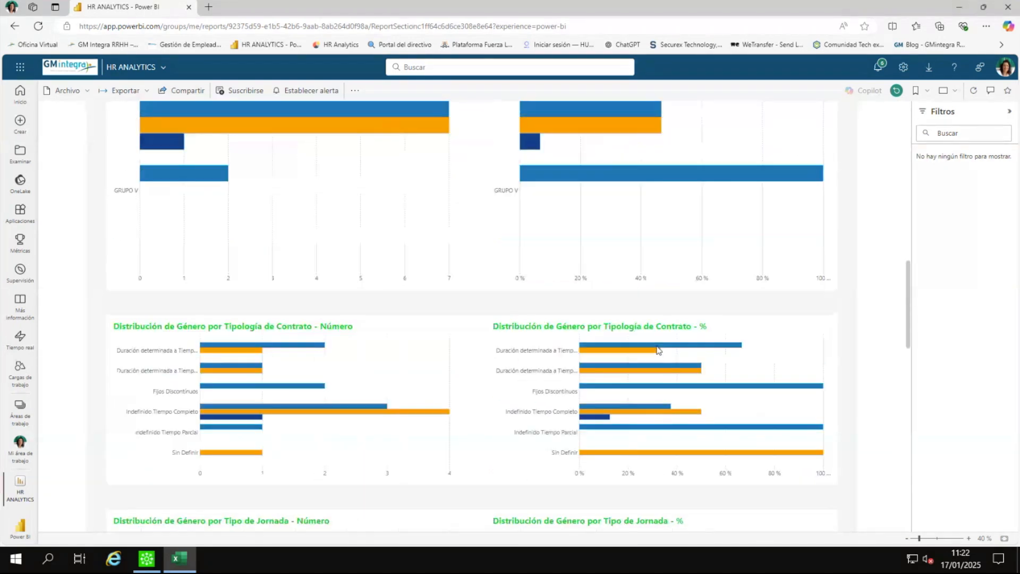
pyautogui.scroll(-4, 638, 372)
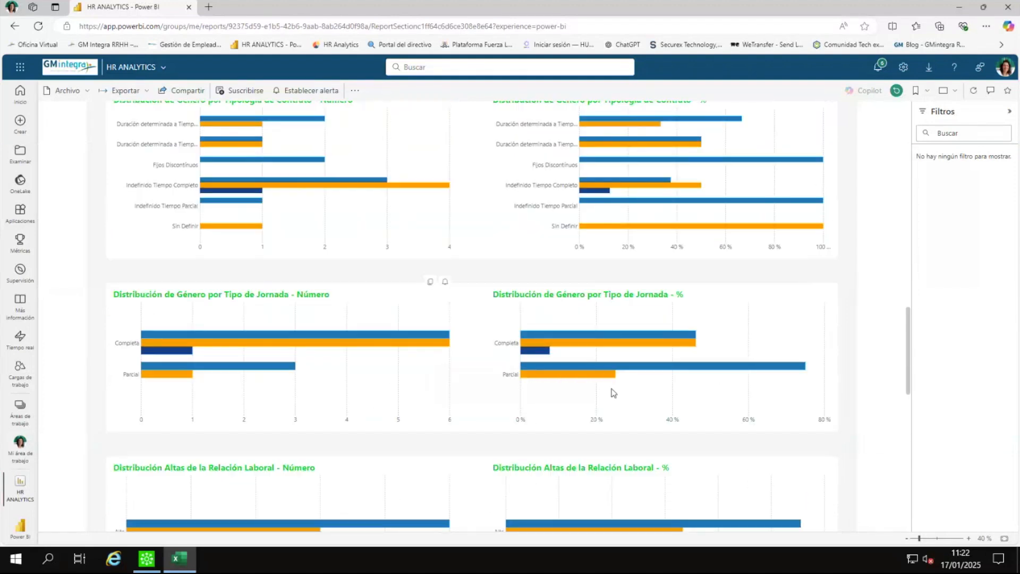
pyautogui.scroll(-2, 612, 392)
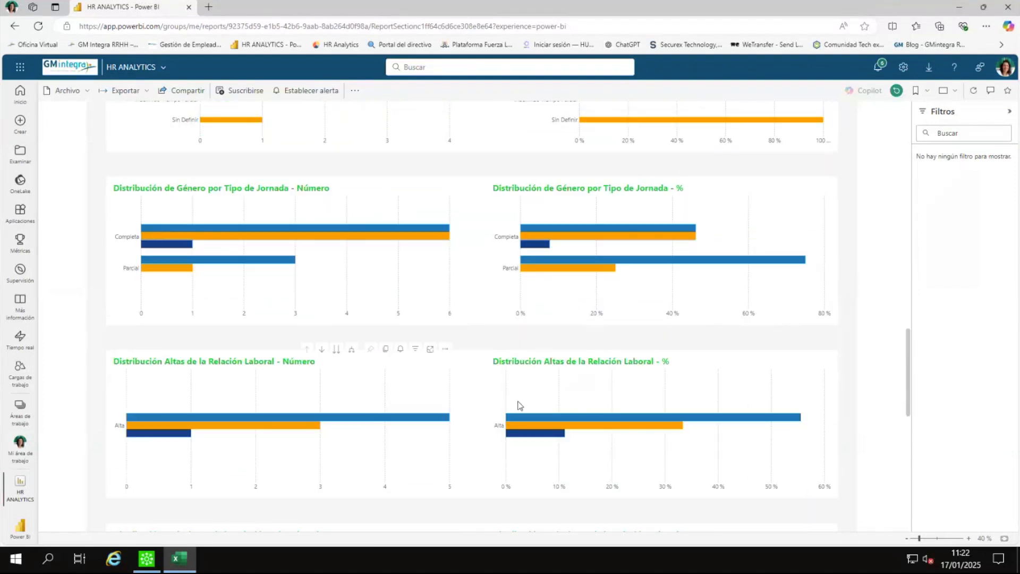
pyautogui.scroll(-3, 559, 406)
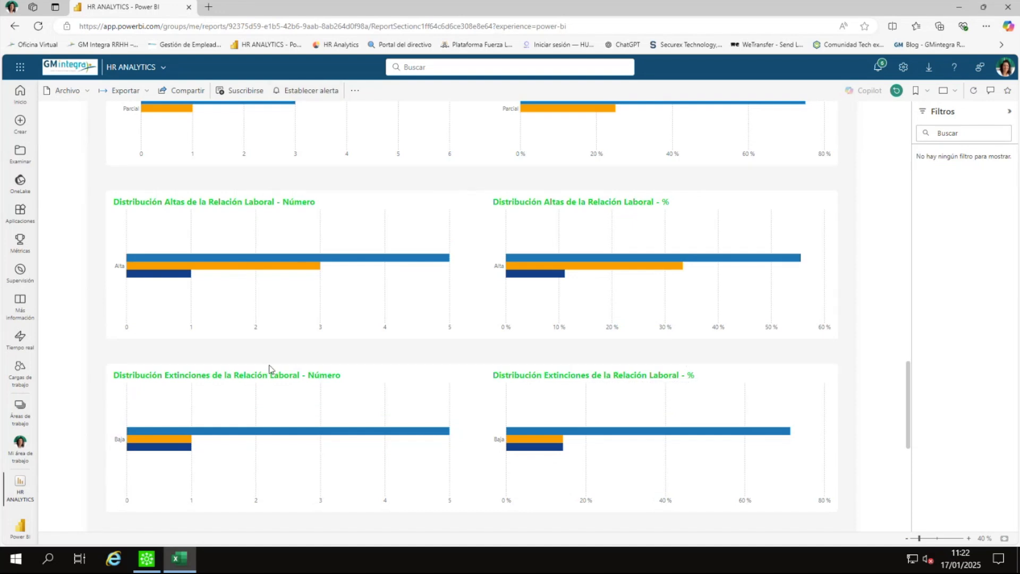
pyautogui.scroll(-7, 269, 369)
pyautogui.moveTo(637, 312)
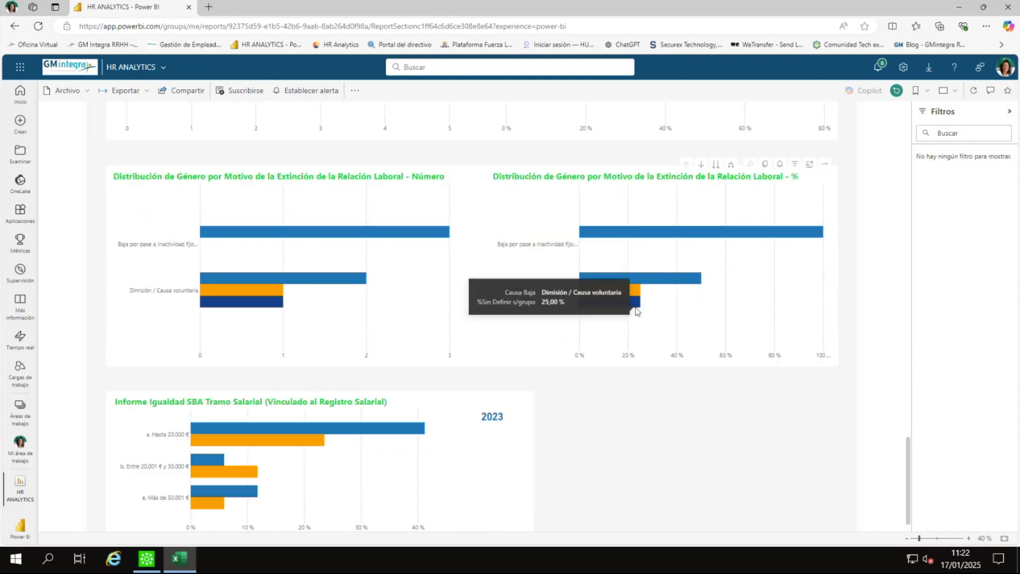
pyautogui.scroll(-1, 282, 453)
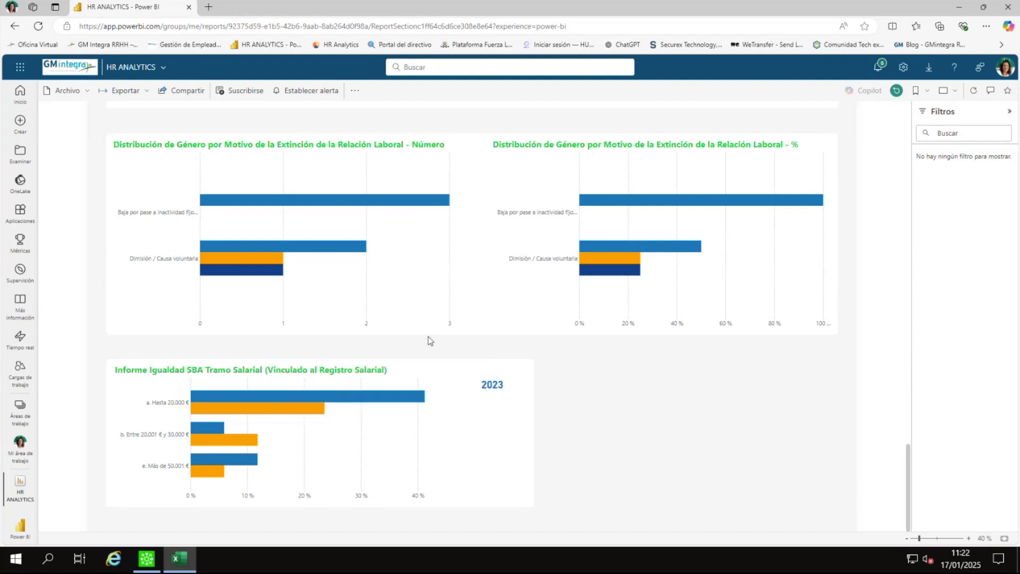
# Step: Show the chart "Distribución de Género por Motivo de la Extinción de la Relación Laboral - Número" as a table, and return to the report
pyautogui.scroll(3, 430, 340)
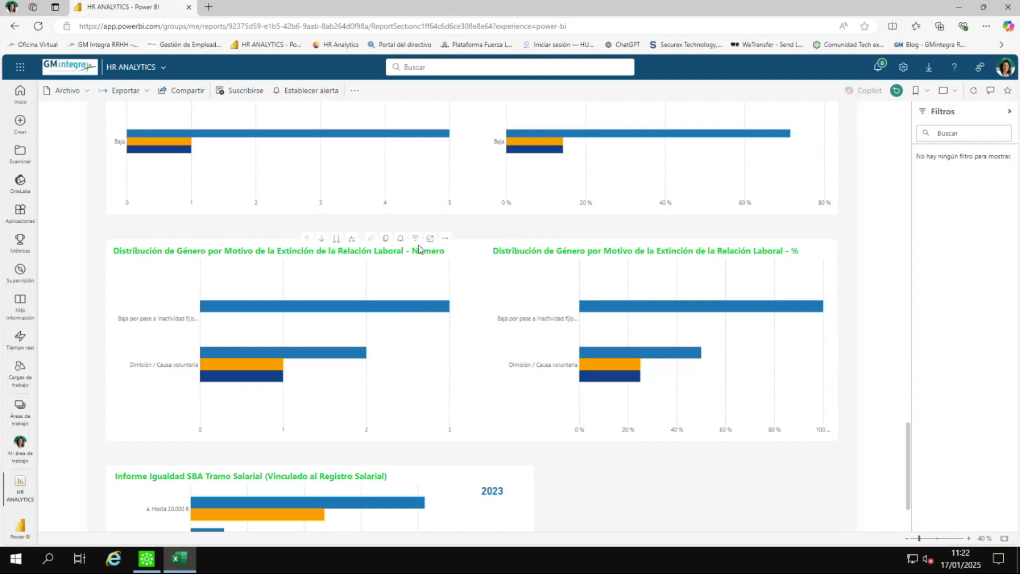
pyautogui.click(446, 240)
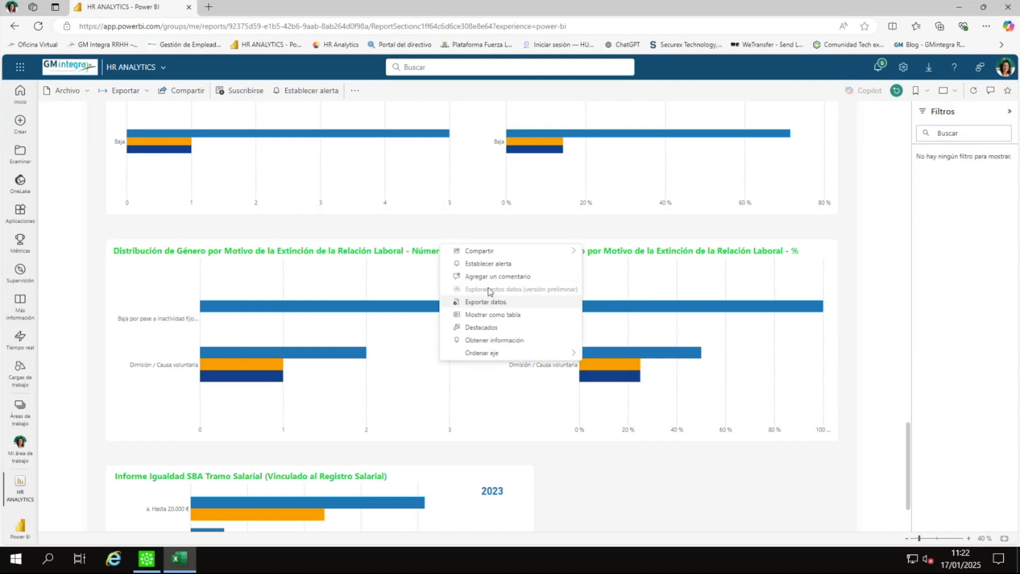
pyautogui.click(489, 314)
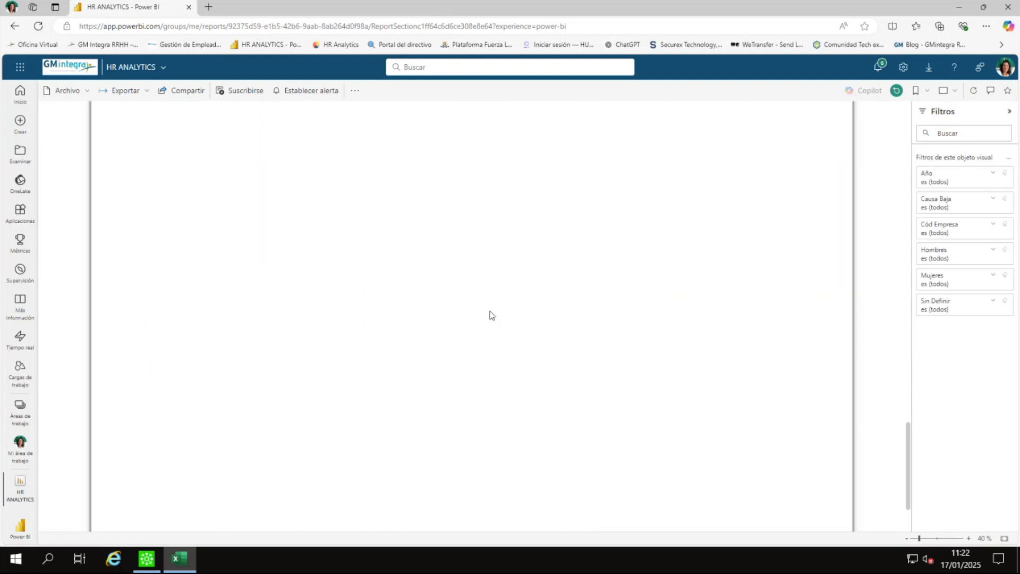
pyautogui.scroll(-10, 376, 241)
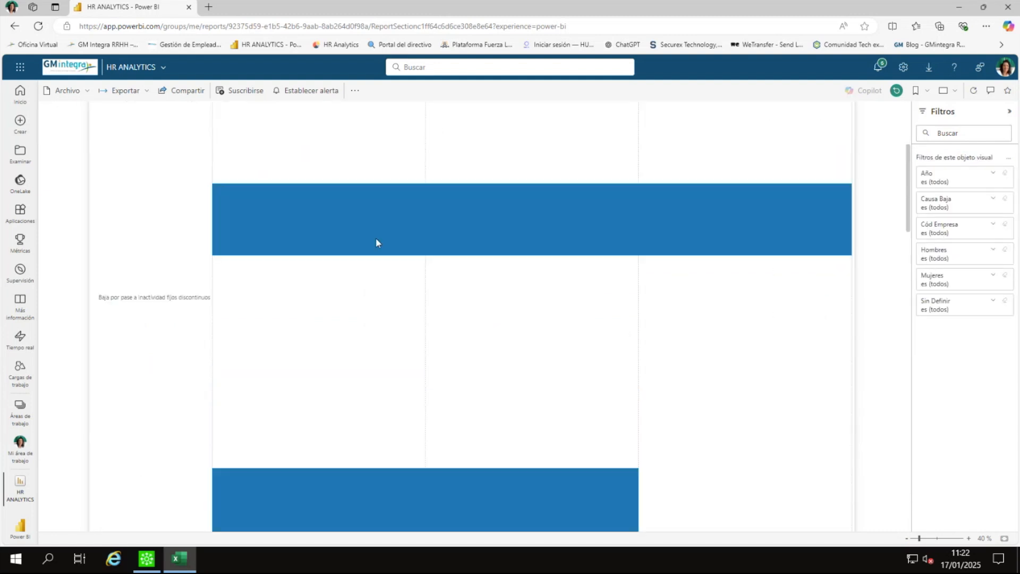
pyautogui.scroll(10, 205, 198)
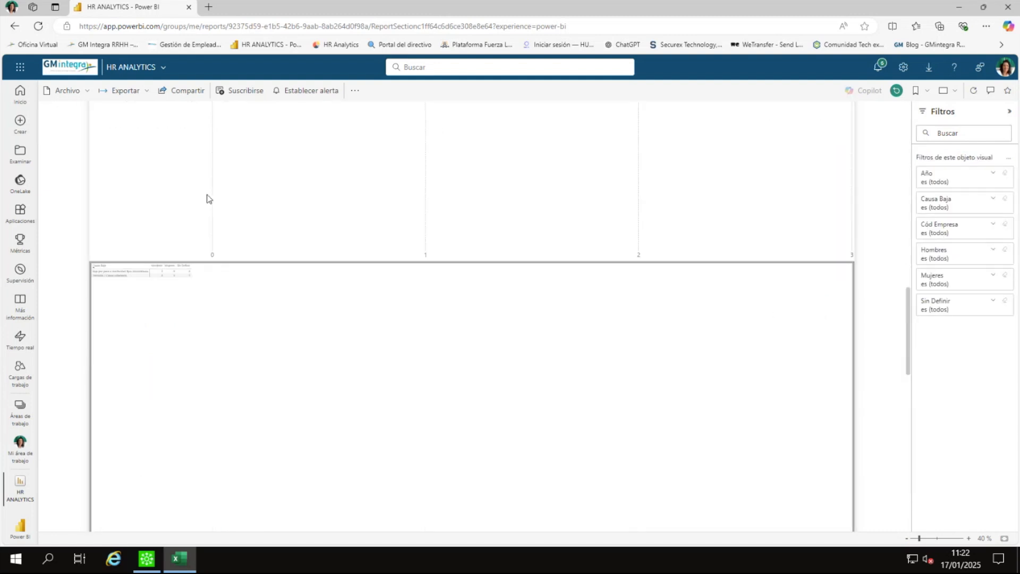
pyautogui.scroll(3, 185, 241)
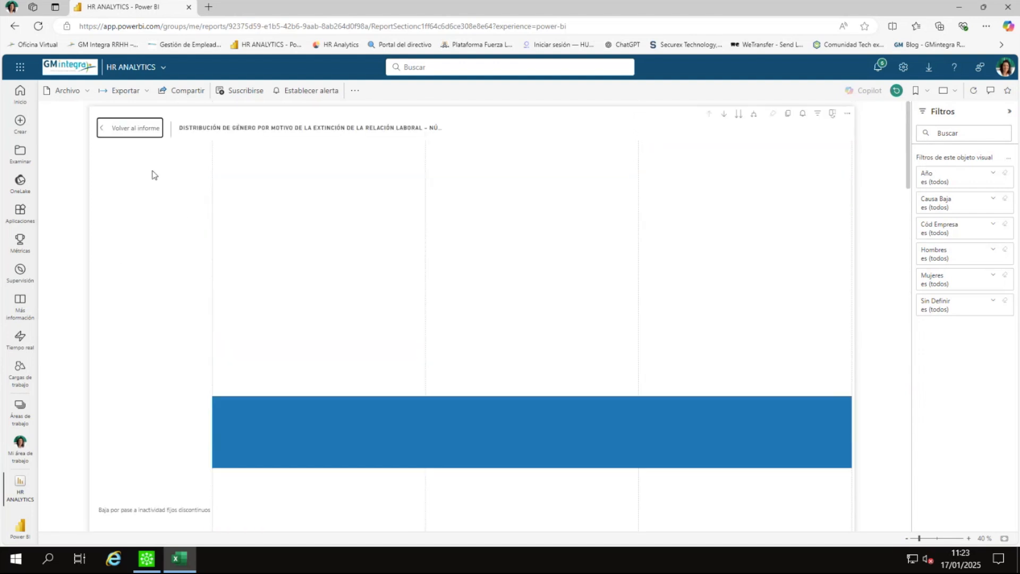
pyautogui.click(131, 131)
# Step: Export the summarized data of the "Motivo de la Extinción de la Relación Laboral - Número" chart to .xlsx, view the file in Excel and return to Power BI
pyautogui.scroll(-2, 339, 296)
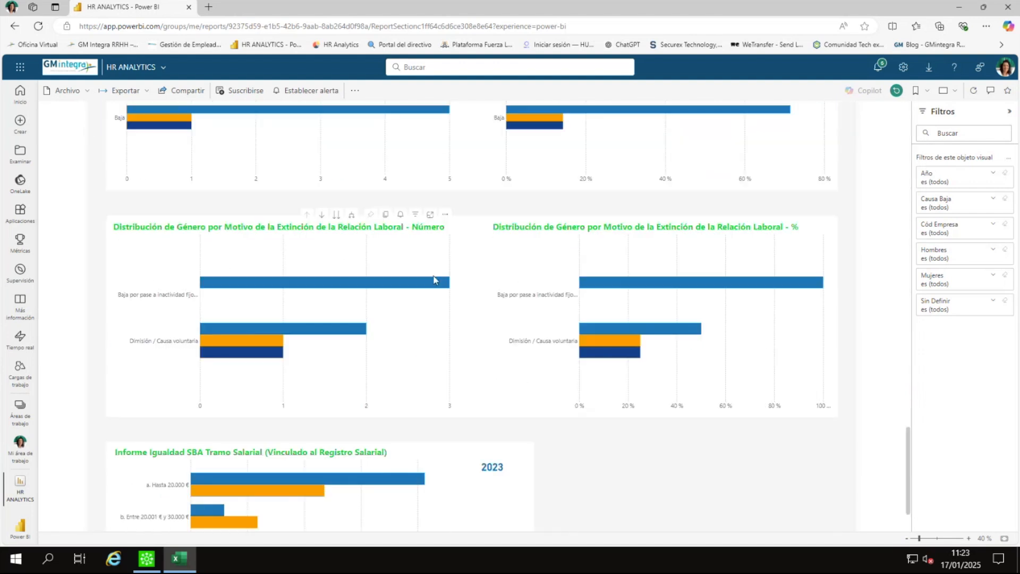
pyautogui.click(446, 216)
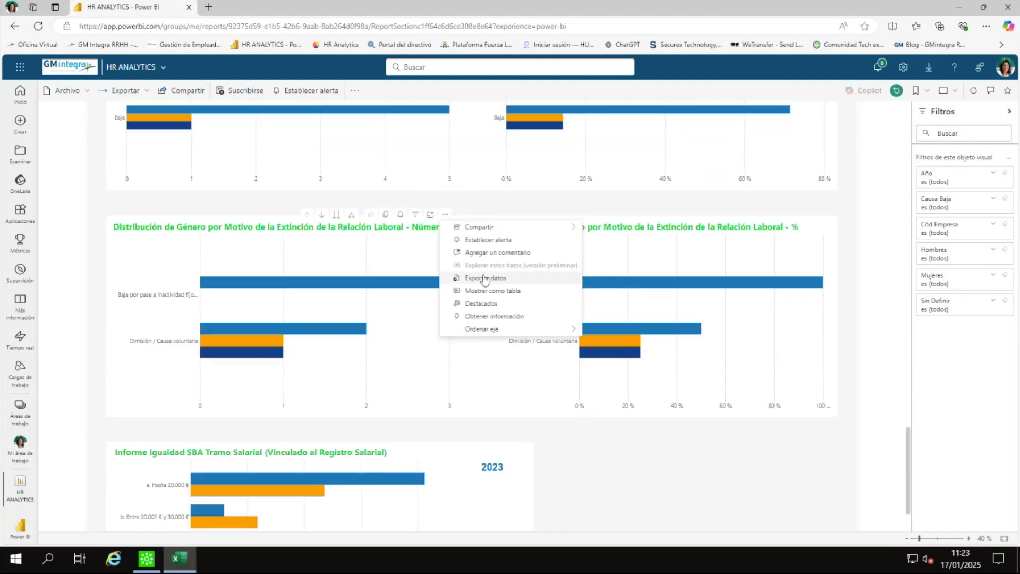
pyautogui.click(485, 278)
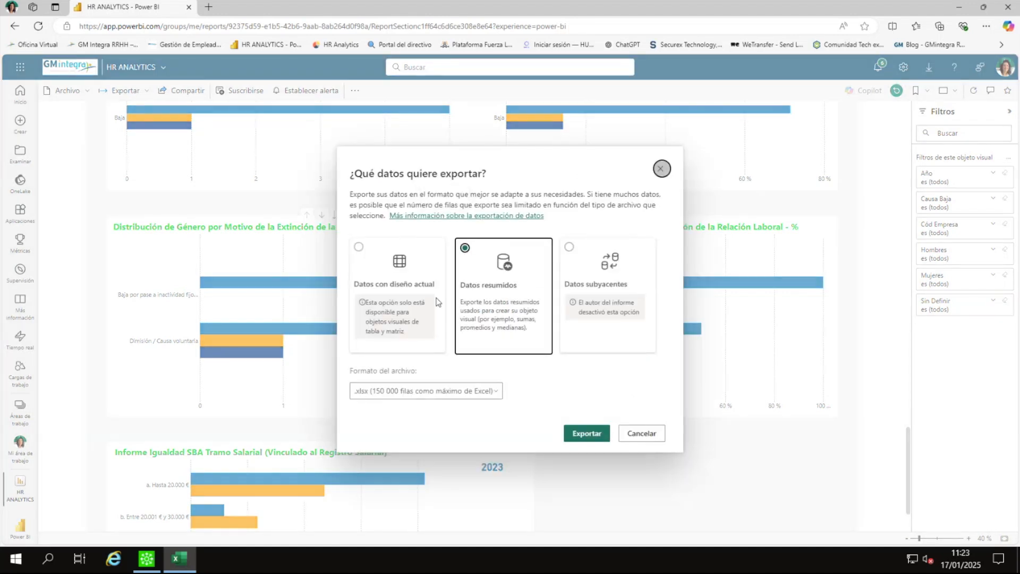
pyautogui.click(595, 437)
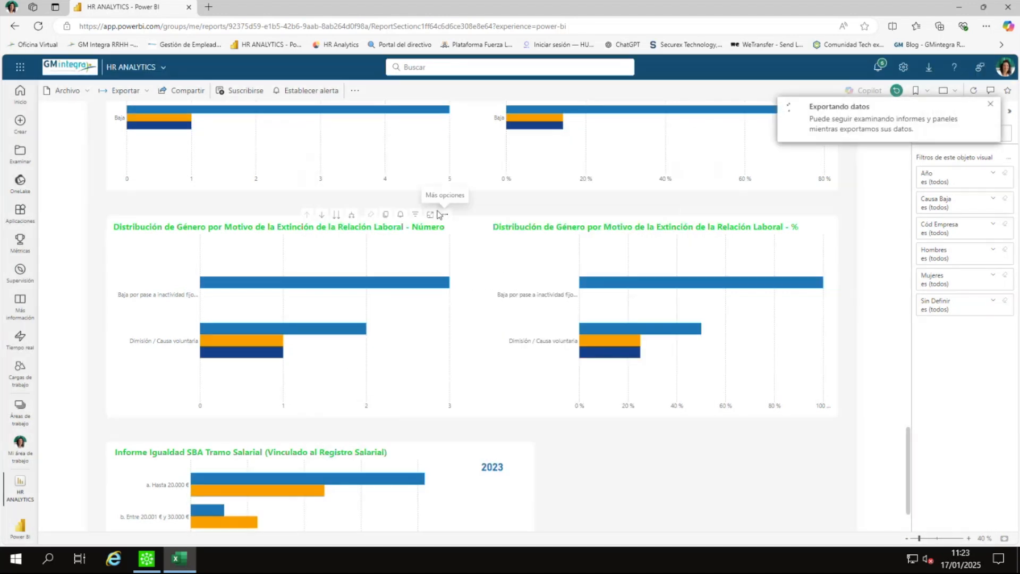
pyautogui.click(809, 81)
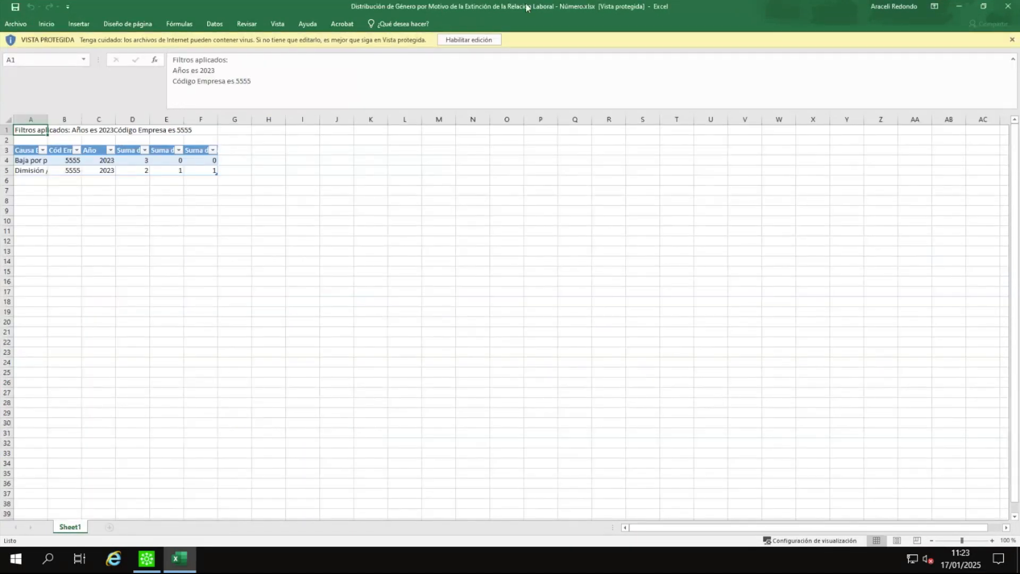
pyautogui.hotkey('alt', 'Tab')
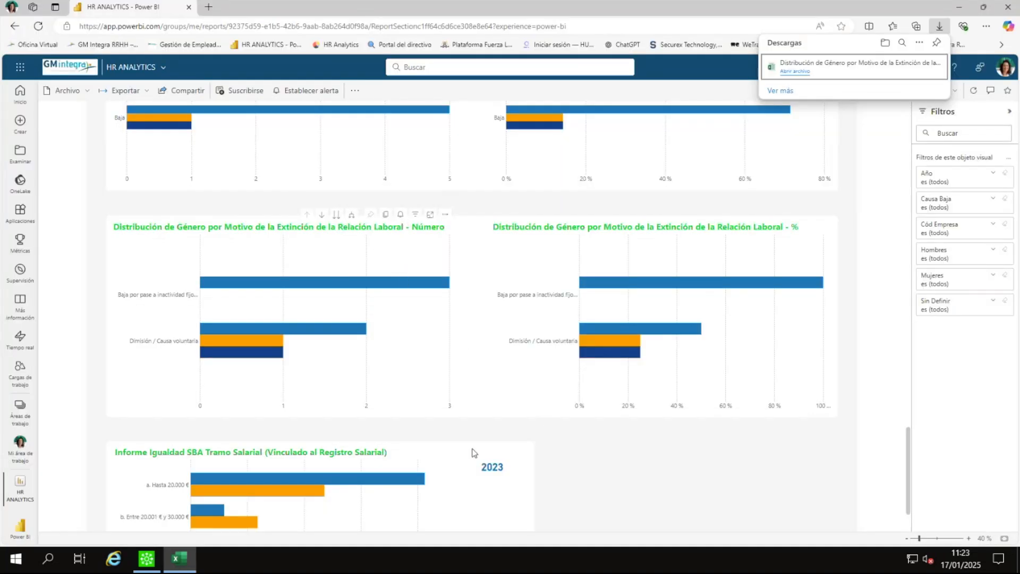
# Step: Copy the "Motivo de la Extinción de la Relación Laboral - Número" chart as an image with its title and close the confirmation
pyautogui.click(387, 216)
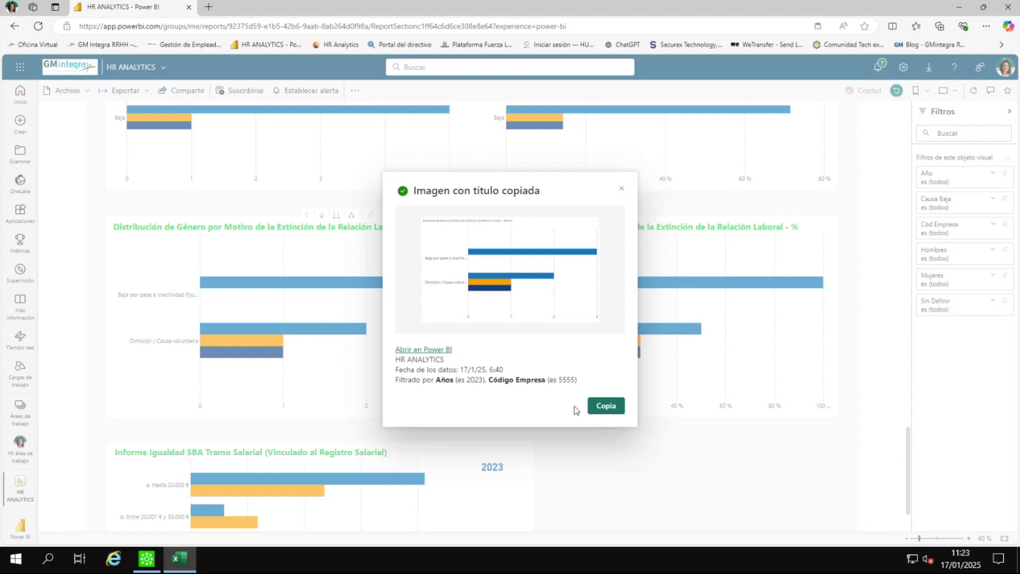
pyautogui.click(623, 192)
# Step: Review the filtered Igualdad charts again and look at the report's list of personal bookmarks
pyautogui.scroll(10, 709, 308)
pyautogui.scroll(5, 713, 325)
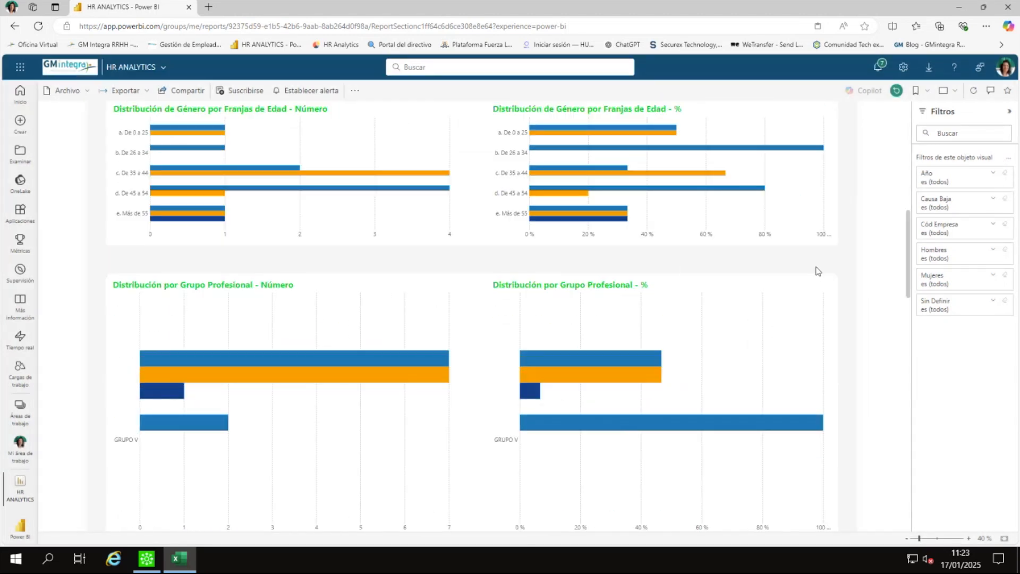
pyautogui.scroll(5, 815, 268)
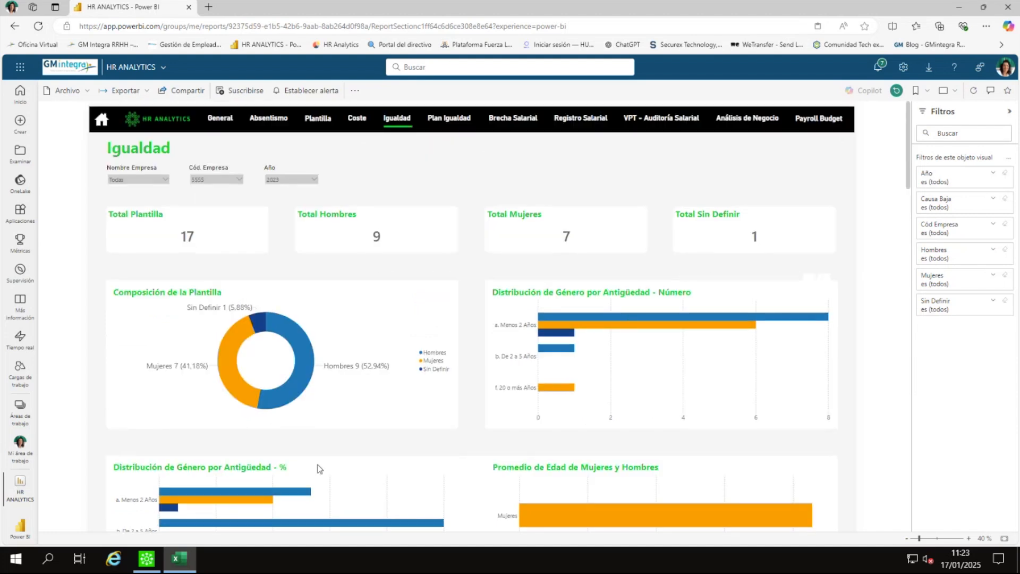
pyautogui.scroll(-3, 467, 488)
pyautogui.scroll(-4, 569, 494)
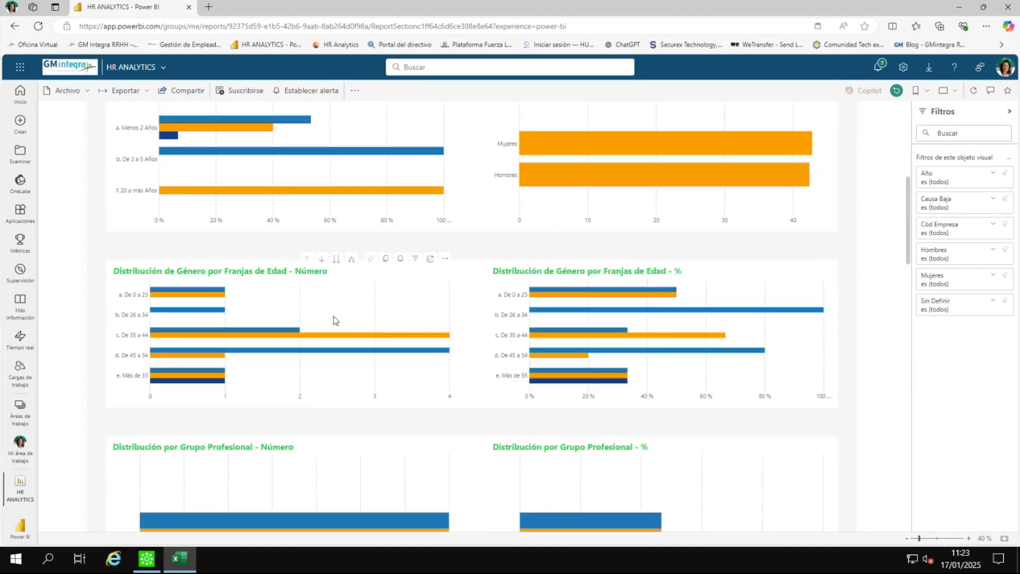
pyautogui.scroll(7, 676, 478)
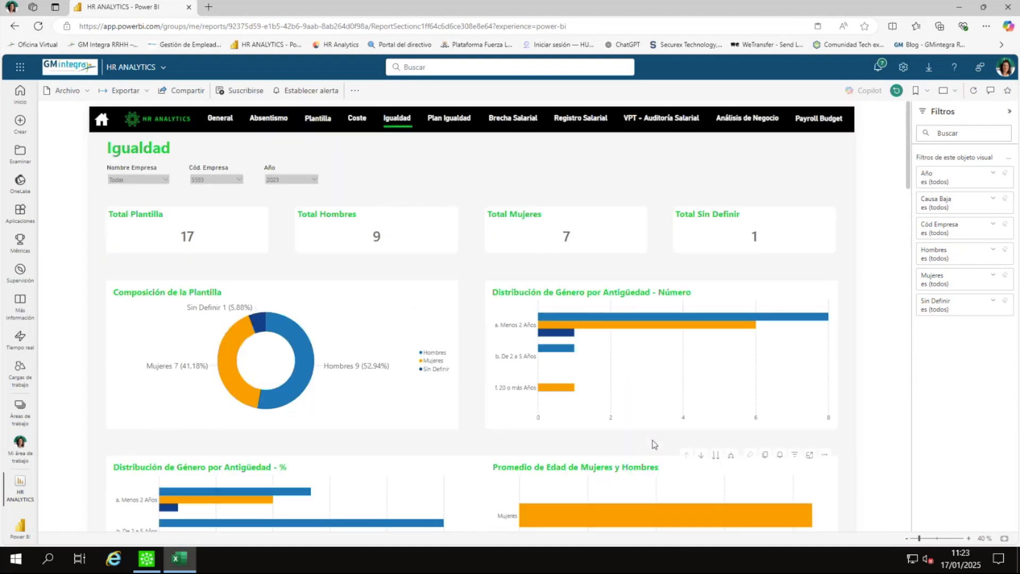
pyautogui.click(916, 90)
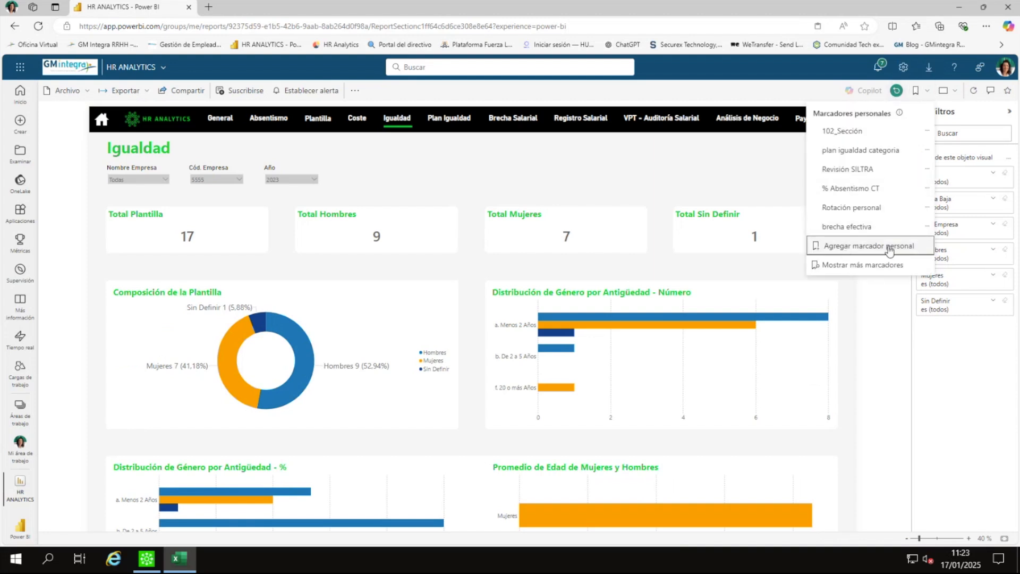
pyautogui.click(885, 426)
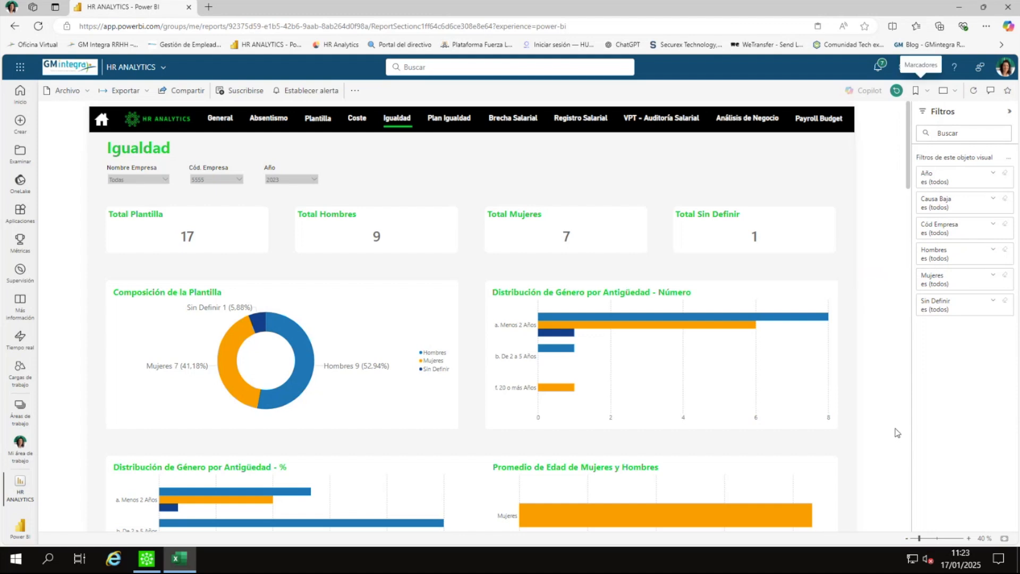
# Step: Open the Plan Igualdad page and search the Informe Igualdad table's filters for "emp"
pyautogui.click(455, 119)
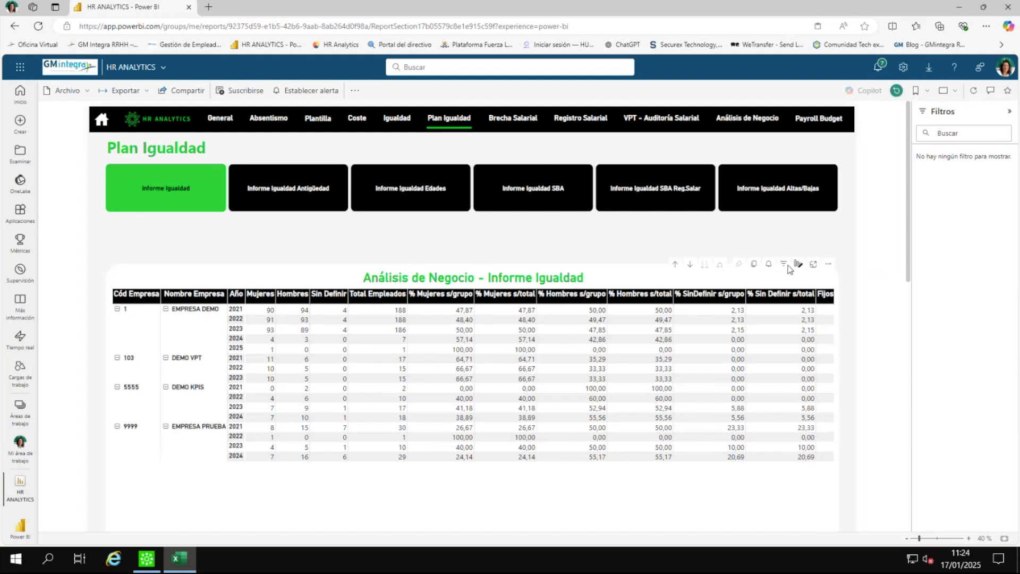
pyautogui.click(784, 269)
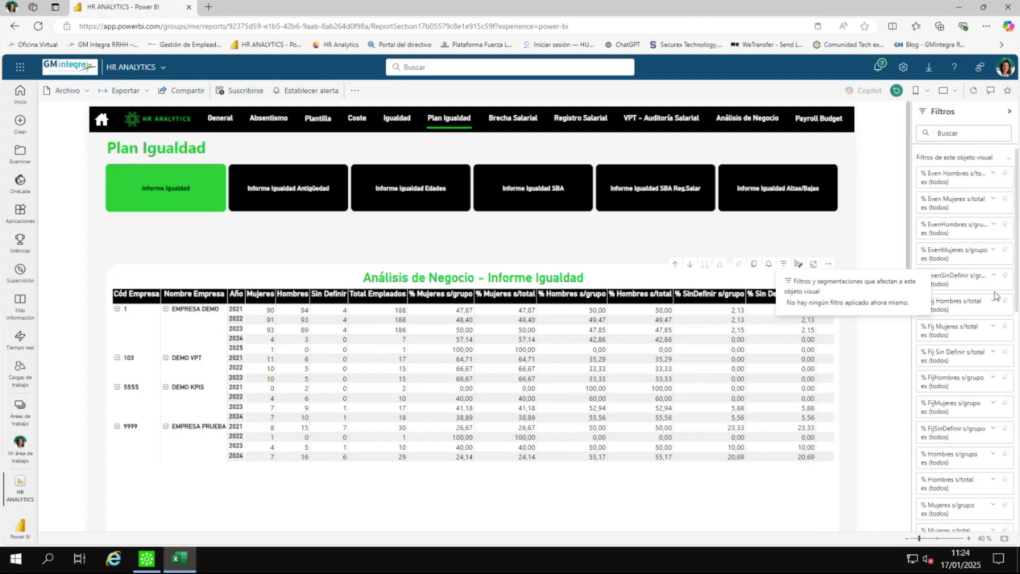
pyautogui.click(930, 136)
pyautogui.write('emp')
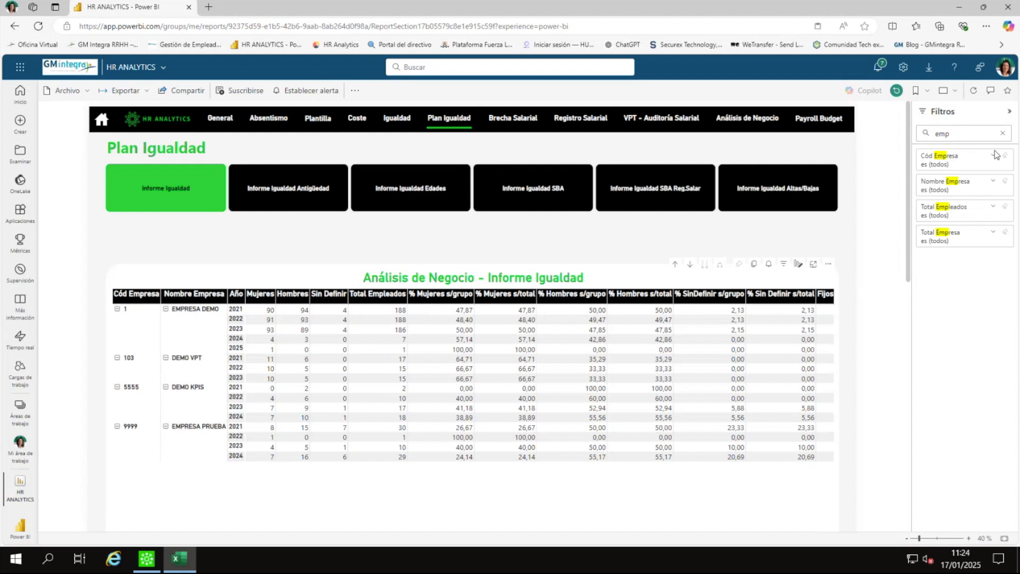
# Step: Apply an advanced filter to the Informe Igualdad table so that Cód Empresa is 5555
pyautogui.click(993, 155)
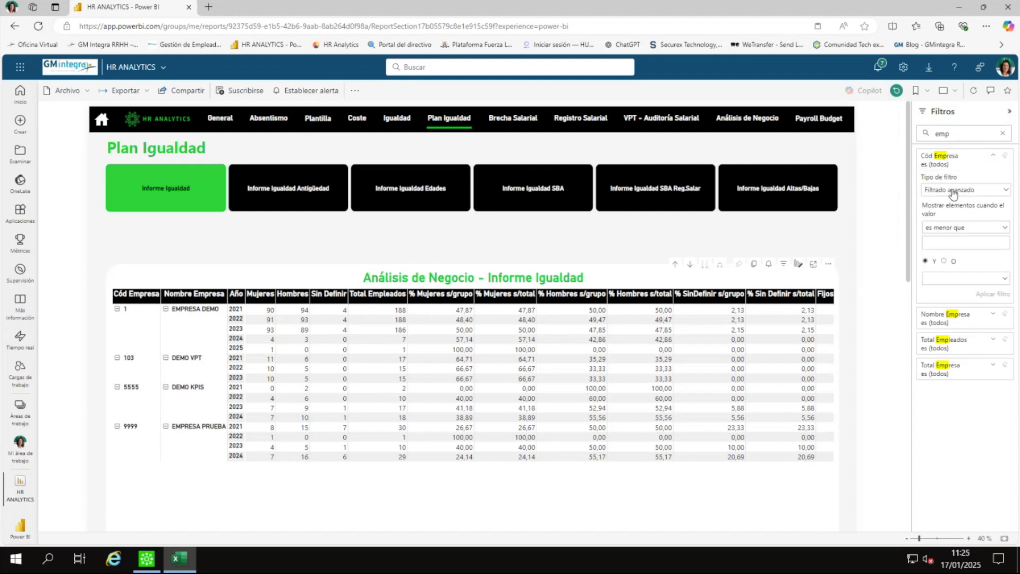
pyautogui.click(956, 228)
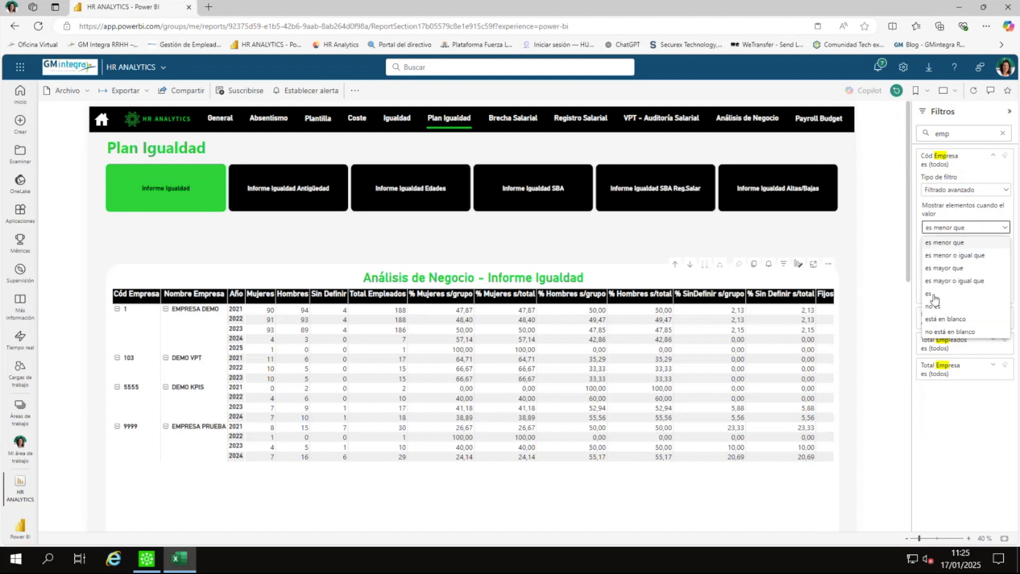
pyautogui.click(951, 274)
pyautogui.click(961, 245)
pyautogui.write('5555')
pyautogui.click(985, 294)
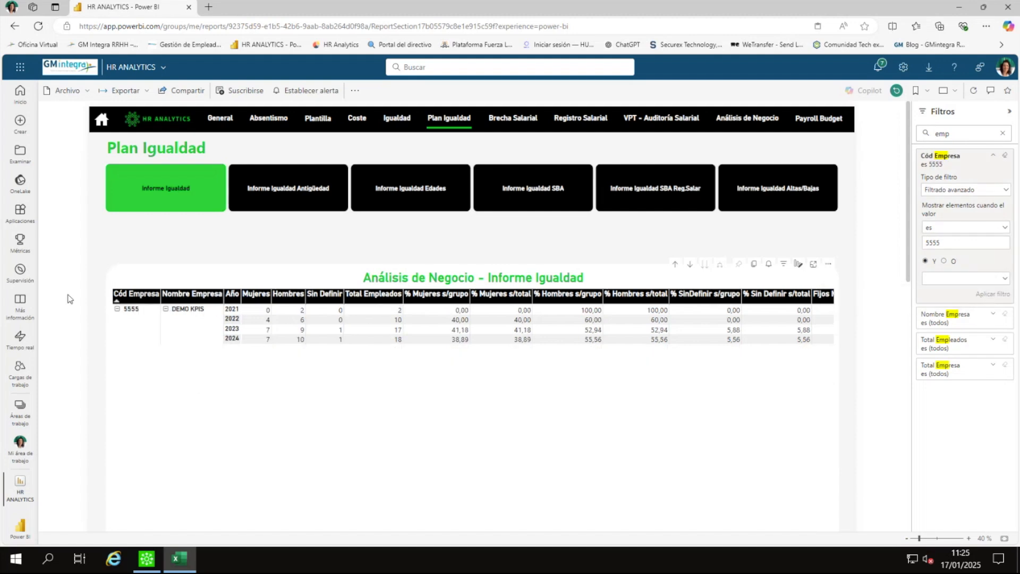
# Step: Switch the Cód Empresa filter to basic filtering, try company 103, and set the selection back to only 5555
pyautogui.click(973, 191)
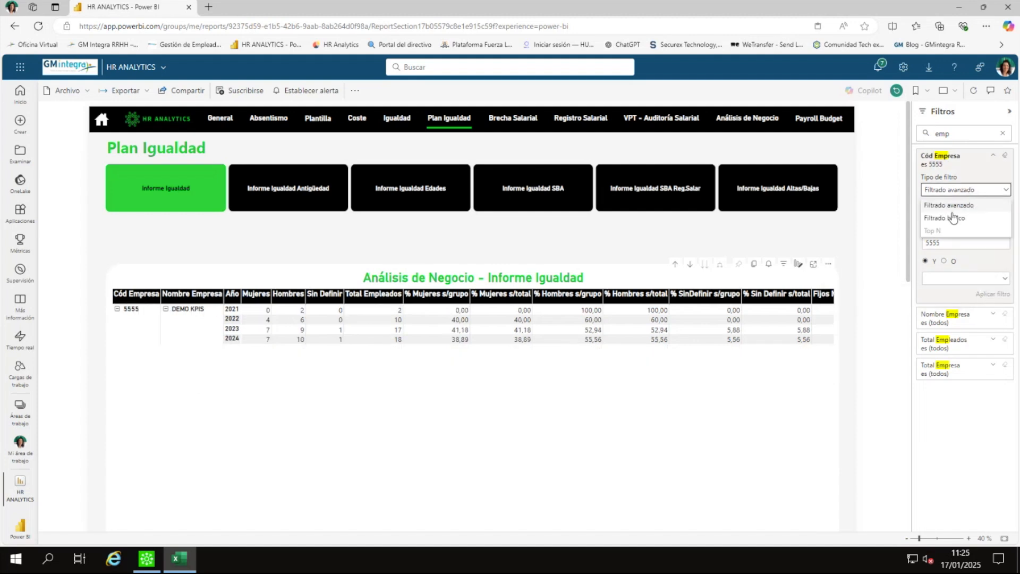
pyautogui.click(951, 218)
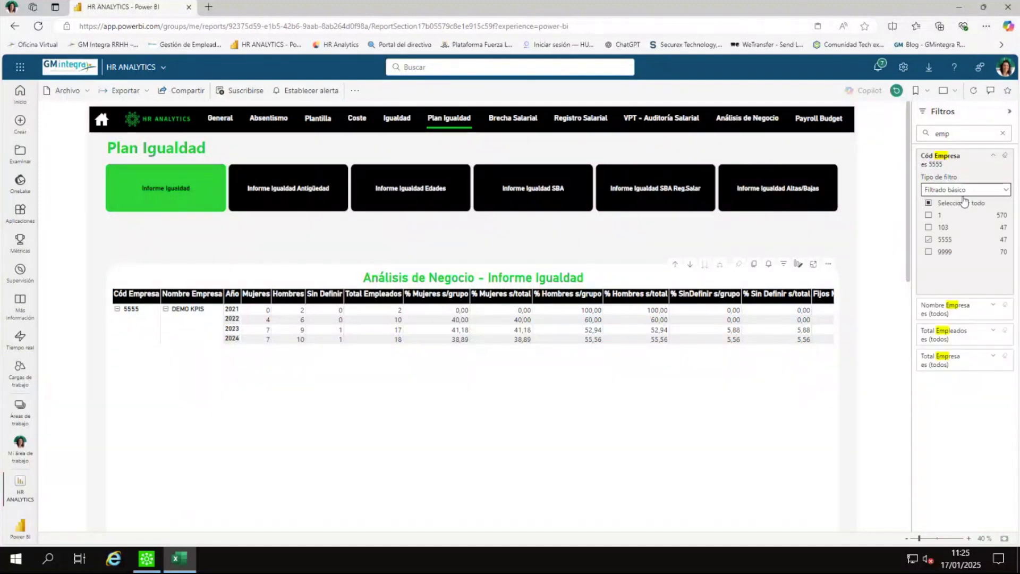
pyautogui.click(929, 239)
pyautogui.click(928, 227)
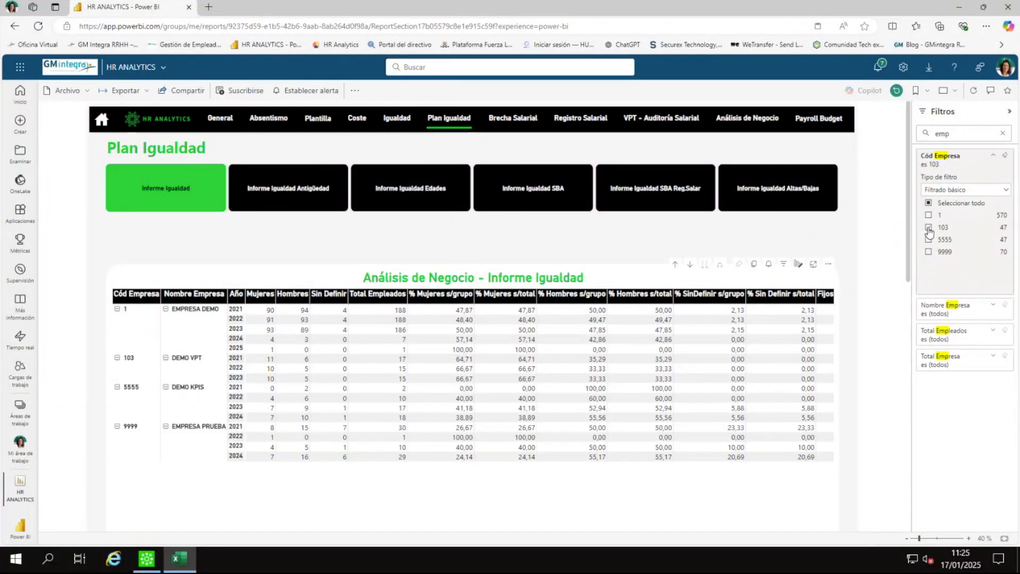
pyautogui.click(928, 227)
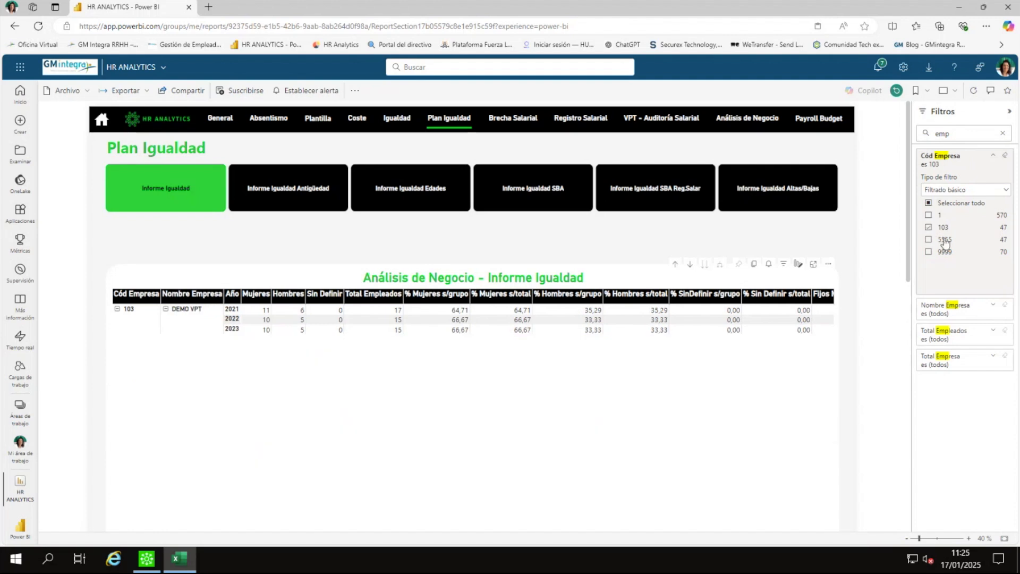
pyautogui.click(928, 239)
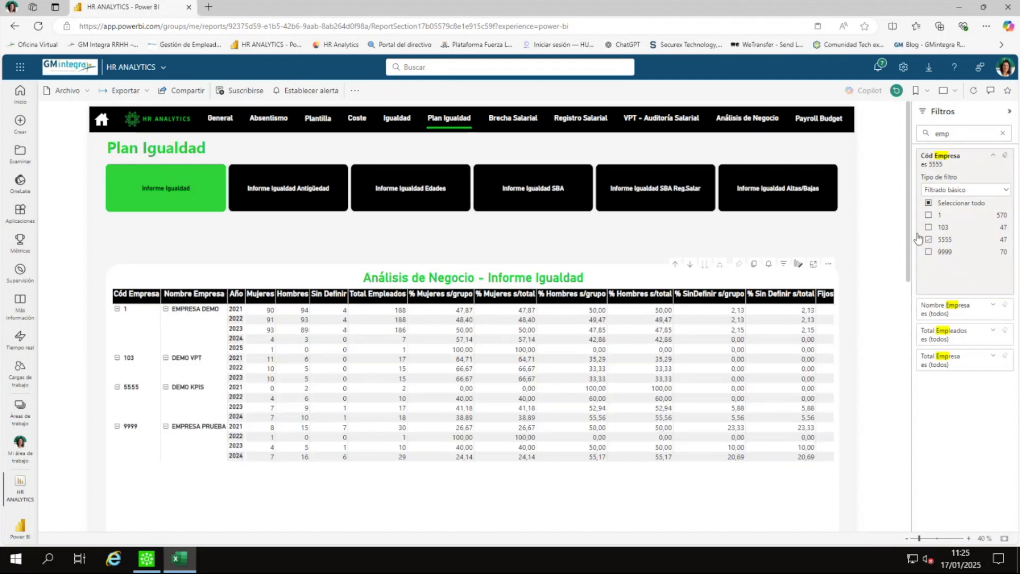
# Step: View the filtered Informe Igualdad table in focus mode and return to the report
pyautogui.click(704, 241)
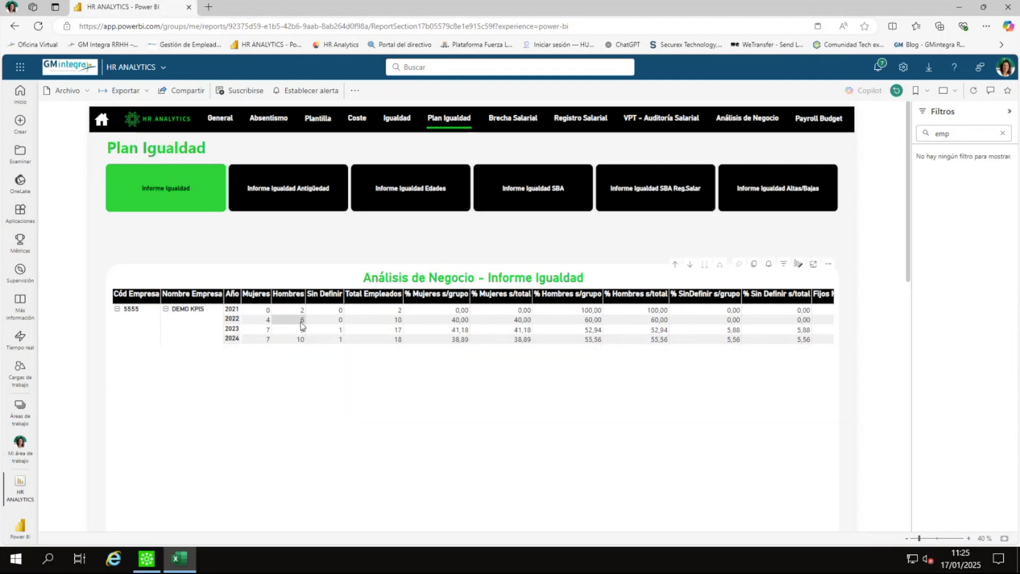
pyautogui.click(813, 266)
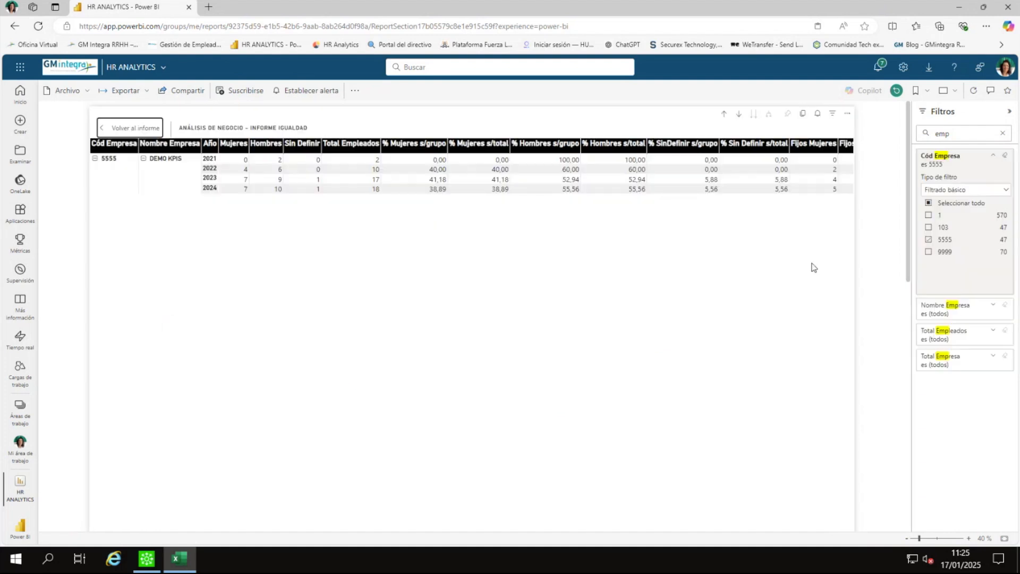
pyautogui.click(109, 129)
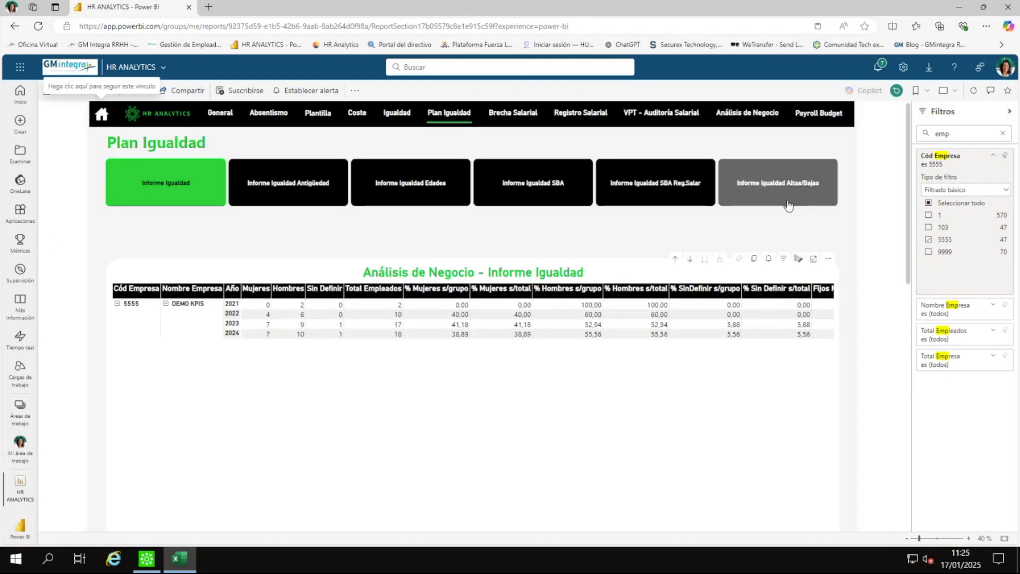
# Step: Export the Informe Igualdad table with its current layout to .xlsx, view the file in Excel and return to Power BI
pyautogui.click(829, 259)
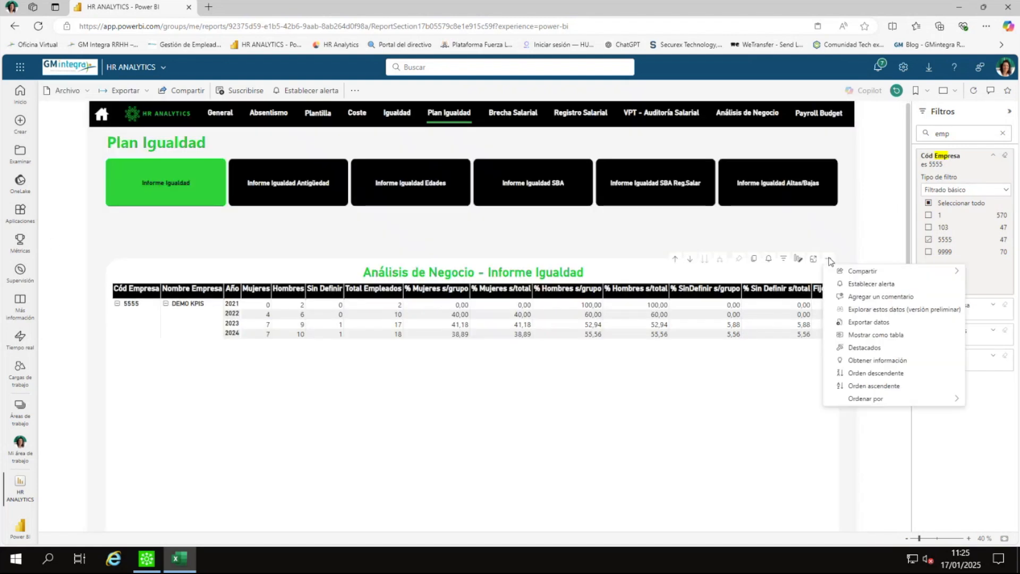
pyautogui.click(882, 322)
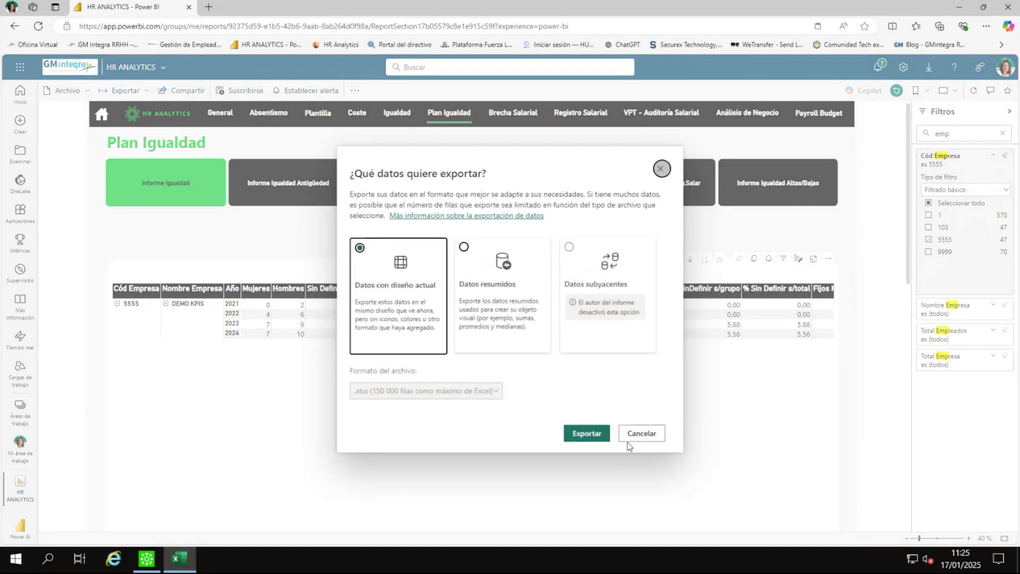
pyautogui.click(587, 433)
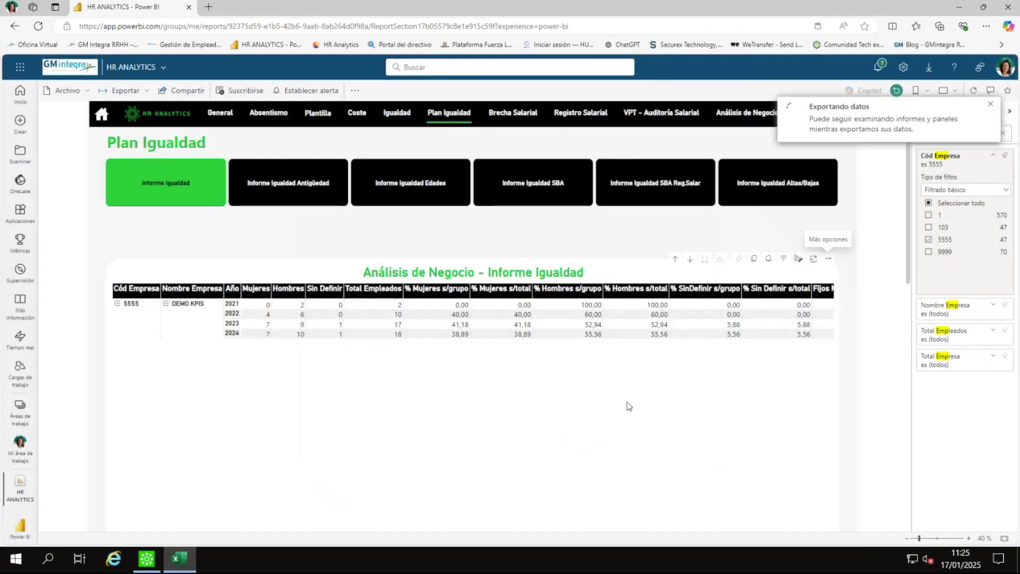
pyautogui.click(795, 94)
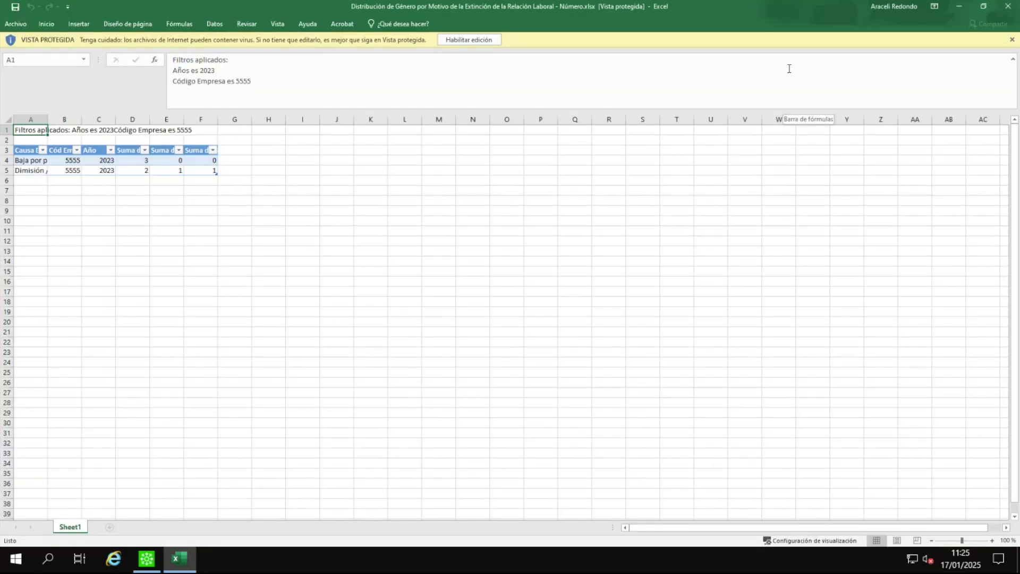
pyautogui.click(44, 153)
pyautogui.click(79, 160)
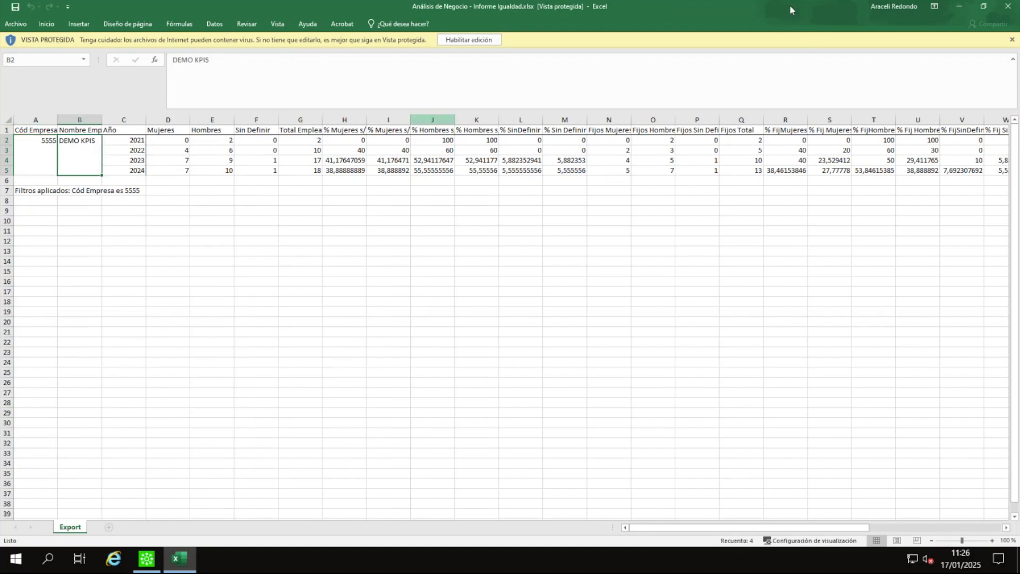
pyautogui.click(960, 7)
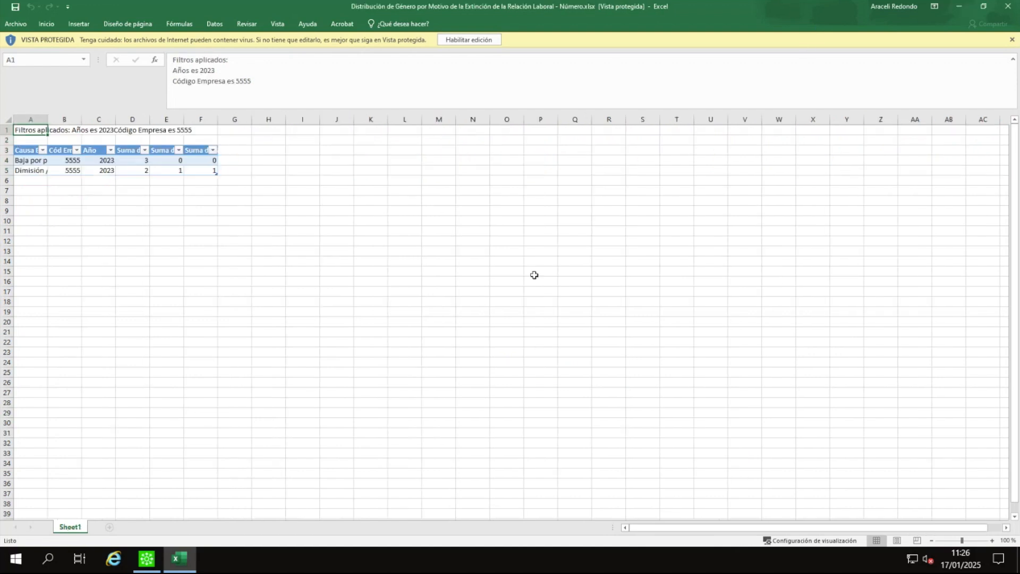
pyautogui.click(960, 7)
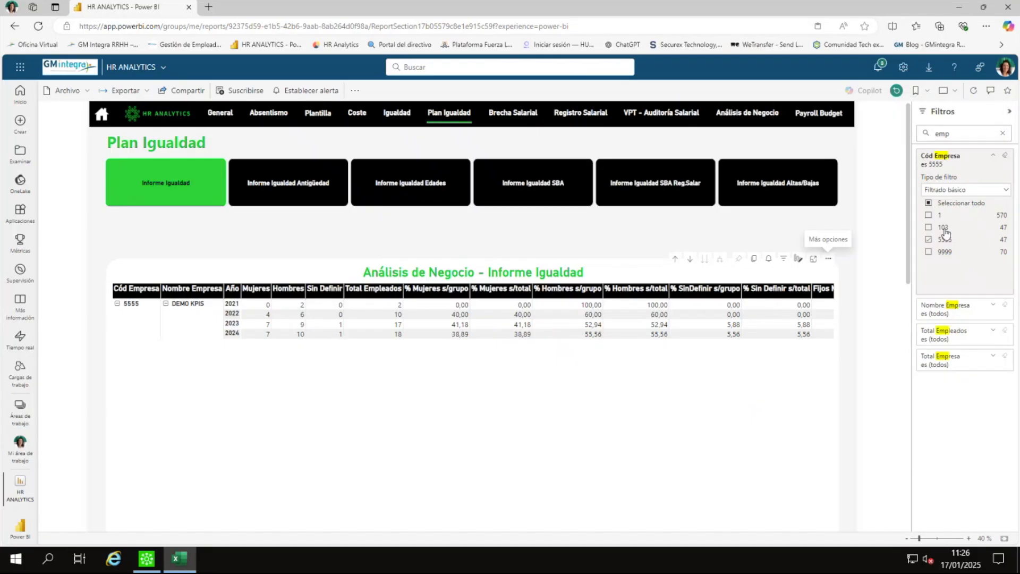
# Step: Export the Informe Igualdad table's summarized data to .xlsx, examine its rows in Excel and return to Power BI
pyautogui.click(829, 258)
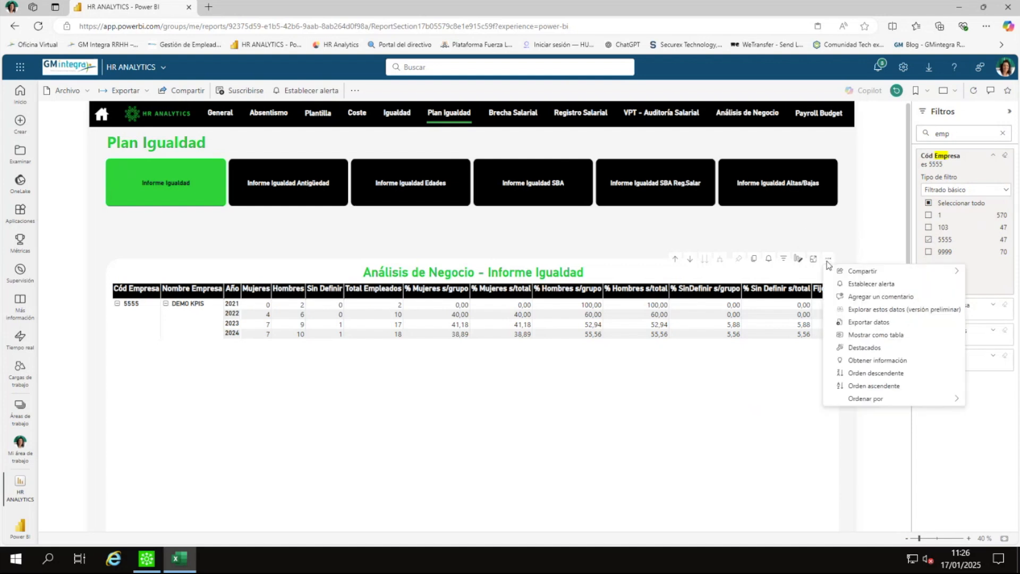
pyautogui.click(861, 324)
pyautogui.click(471, 255)
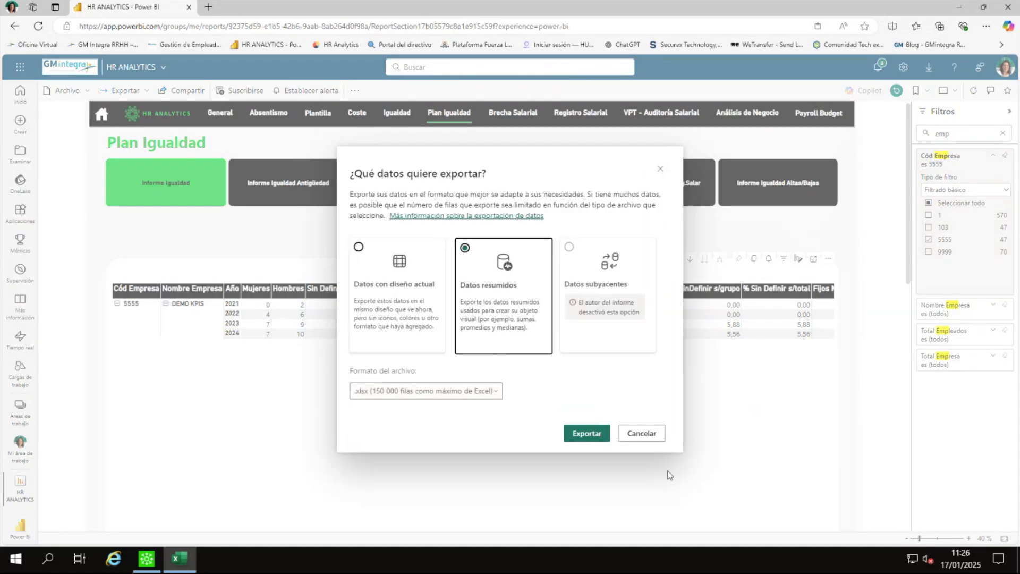
pyautogui.click(587, 434)
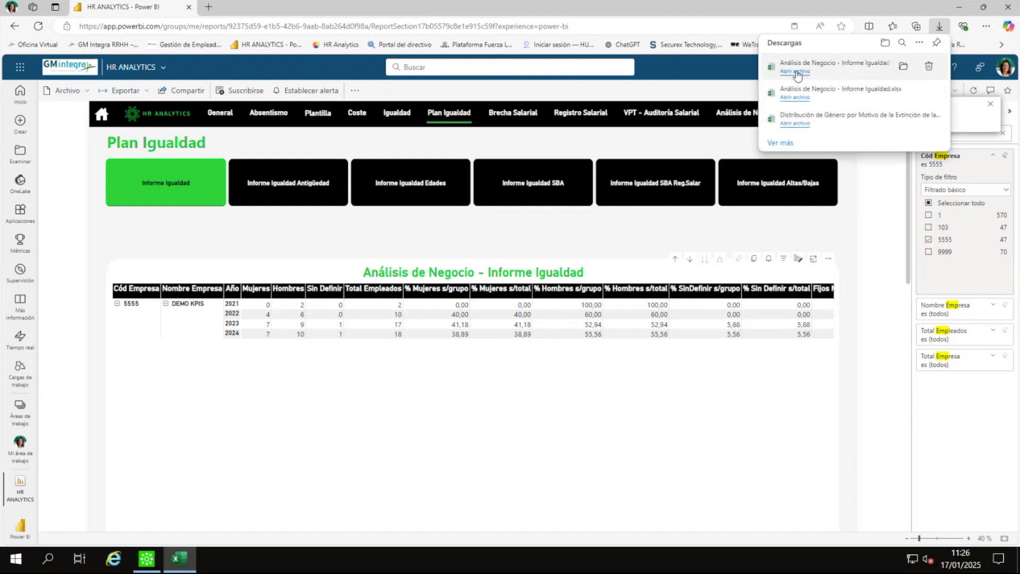
pyautogui.click(796, 72)
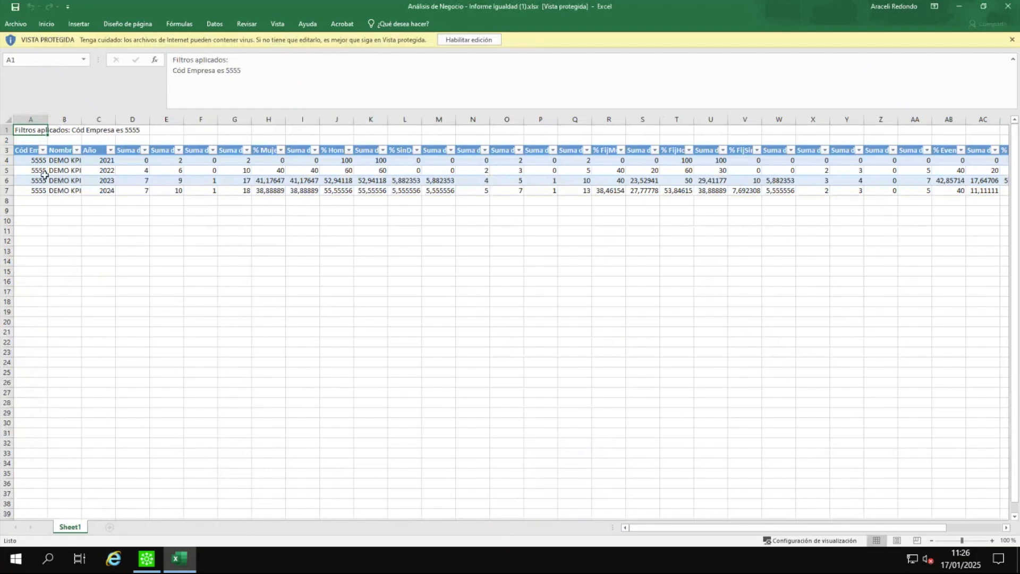
pyautogui.moveTo(32, 171); pyautogui.dragTo(330, 180)
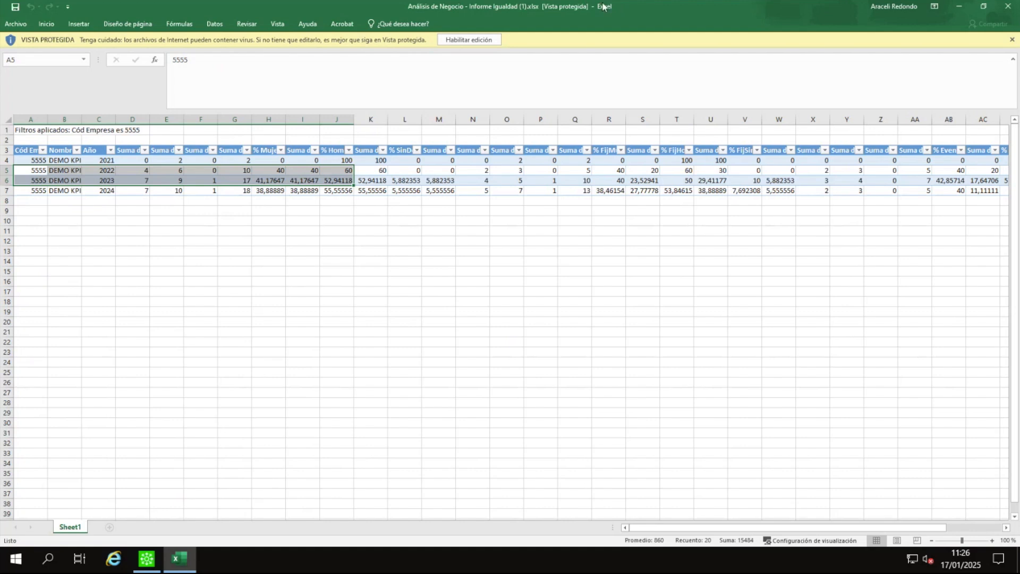
pyautogui.click(958, 7)
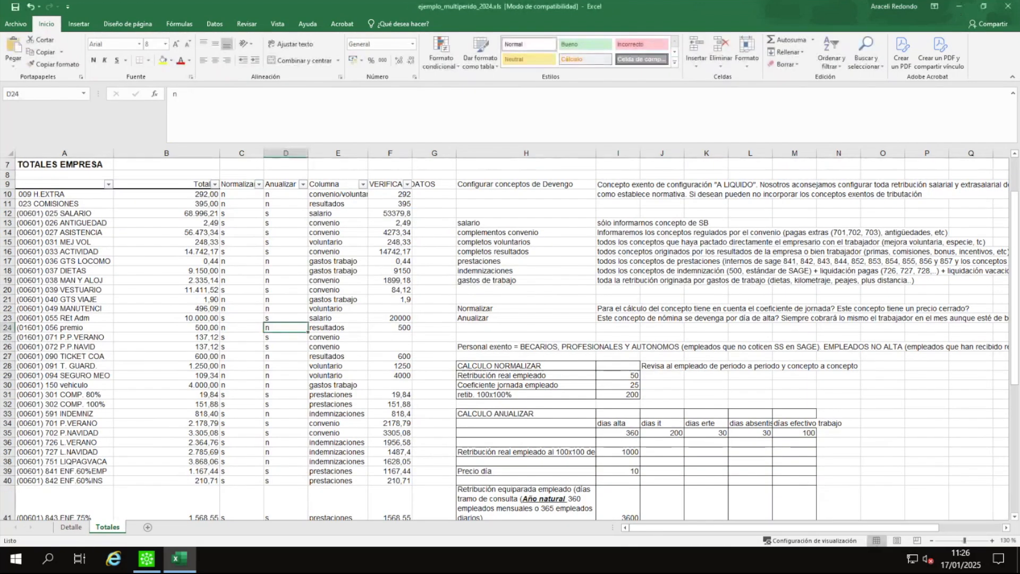
pyautogui.click(959, 8)
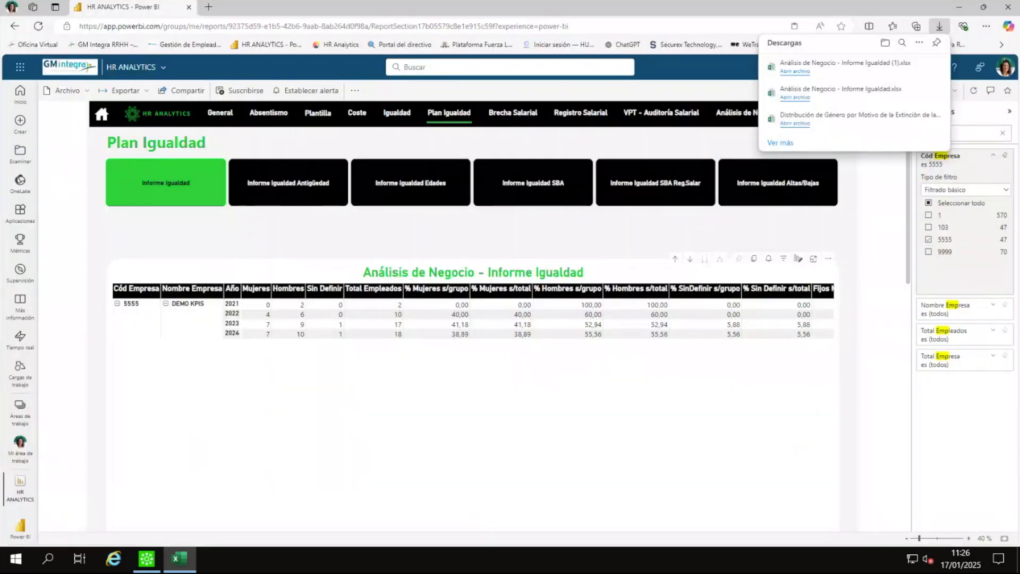
# Step: Personalize the Informe Igualdad matrix by adding the Nivel de Estudios field and placing it in the rows below Año
pyautogui.click(798, 259)
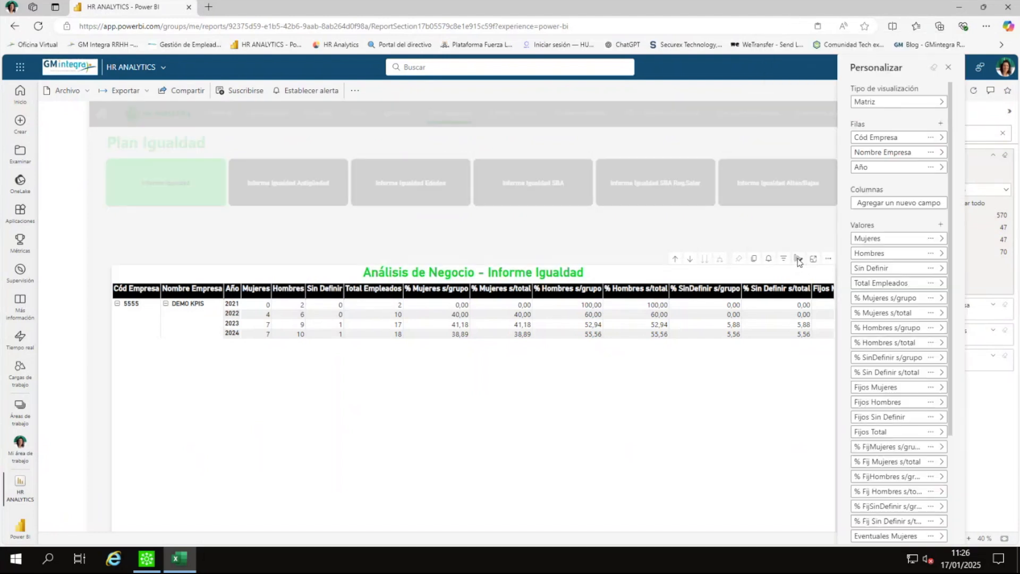
pyautogui.click(877, 202)
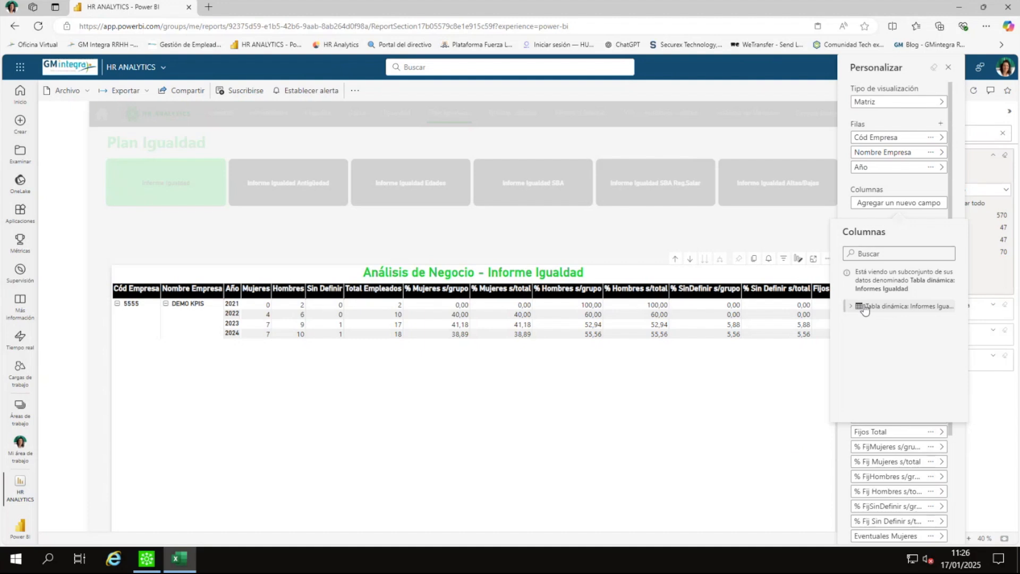
pyautogui.click(865, 308)
pyautogui.scroll(-3, 900, 349)
pyautogui.scroll(-6, 901, 345)
pyautogui.click(885, 253)
pyautogui.write('ni')
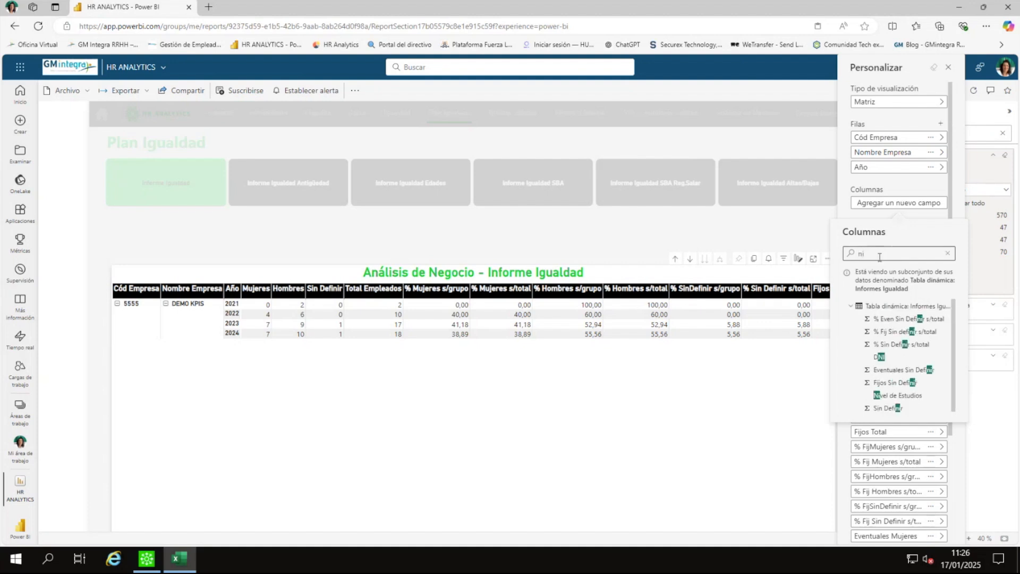
pyautogui.click(918, 395)
pyautogui.moveTo(883, 202); pyautogui.dragTo(870, 169)
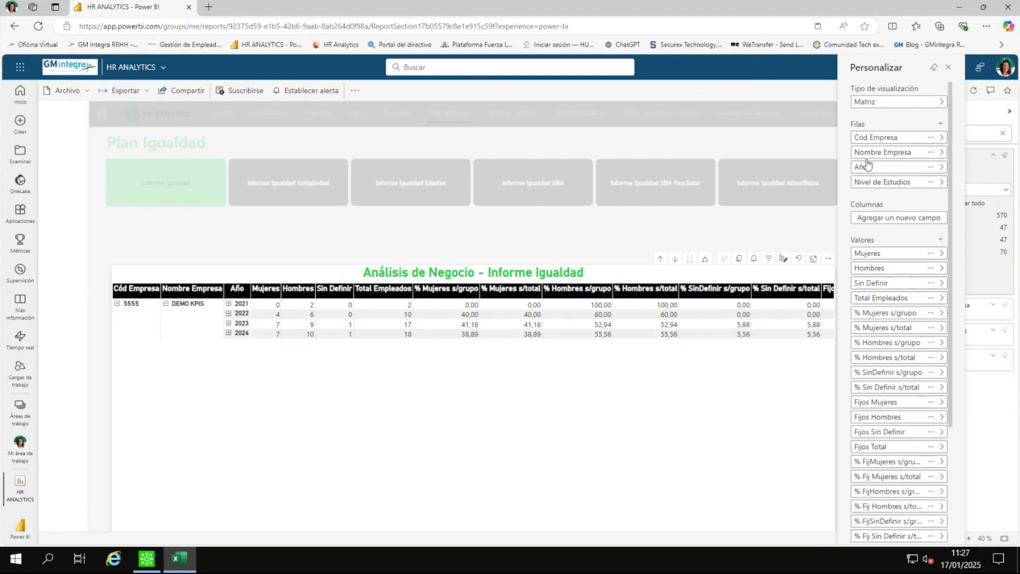
# Step: Expand all row levels of the Informe Igualdad matrix to break each year down by Nivel de Estudios
pyautogui.click(208, 327)
pyautogui.rightClick(209, 325)
pyautogui.moveTo(244, 358)
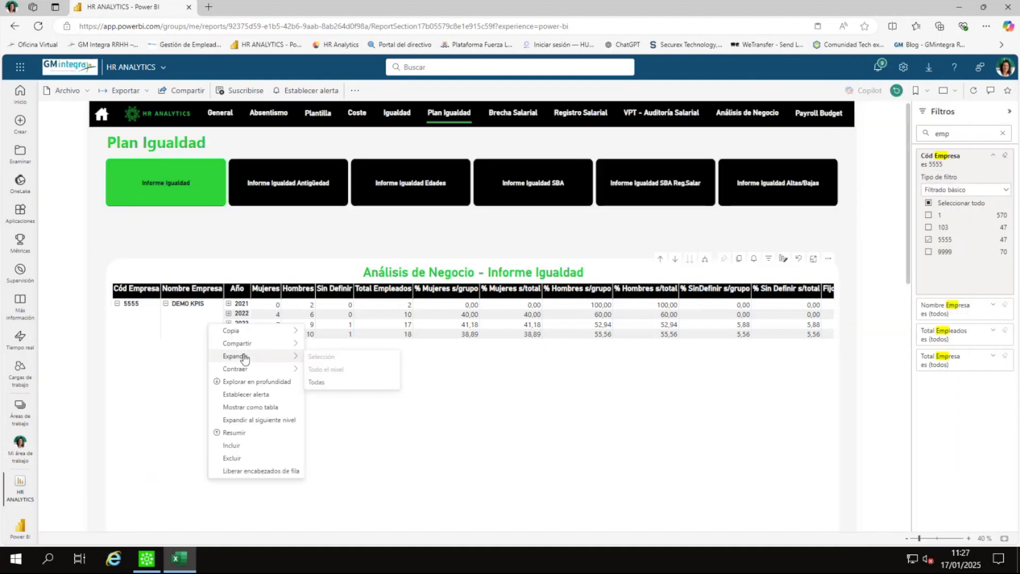
pyautogui.click(323, 383)
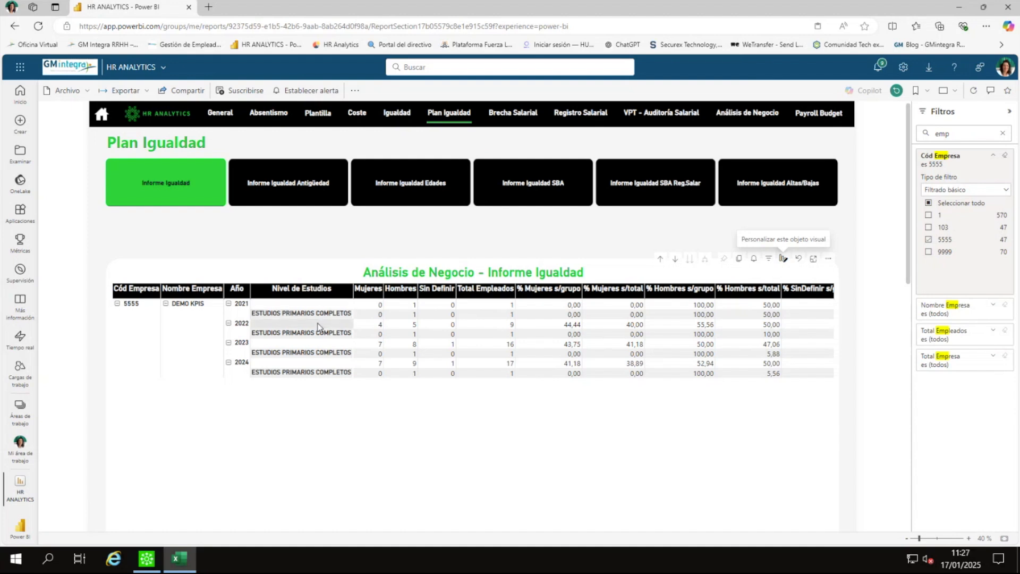
# Step: Personalize the Informe Igualdad matrix by removing the Fijos Total field from its values
pyautogui.click(782, 259)
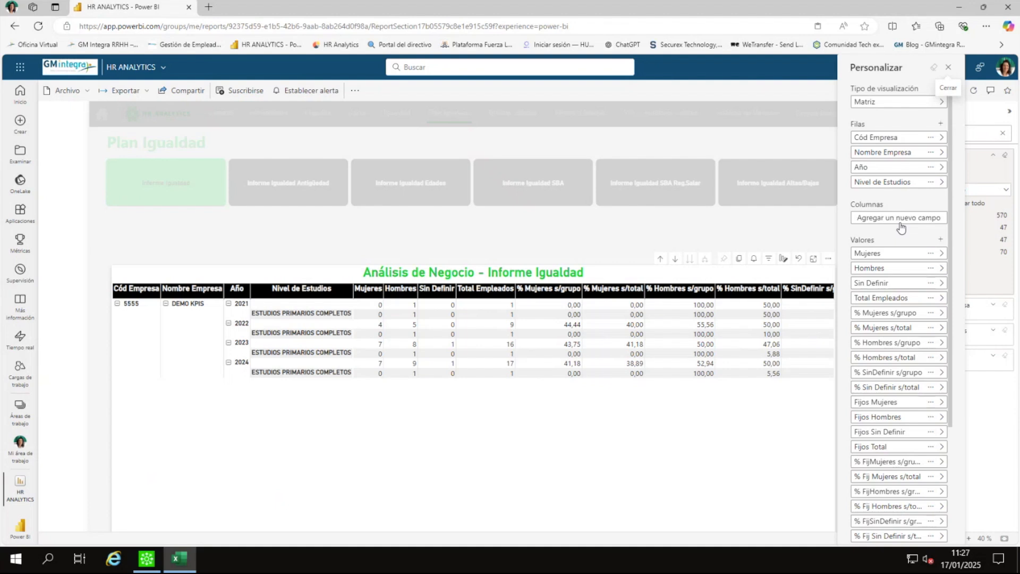
pyautogui.click(581, 494)
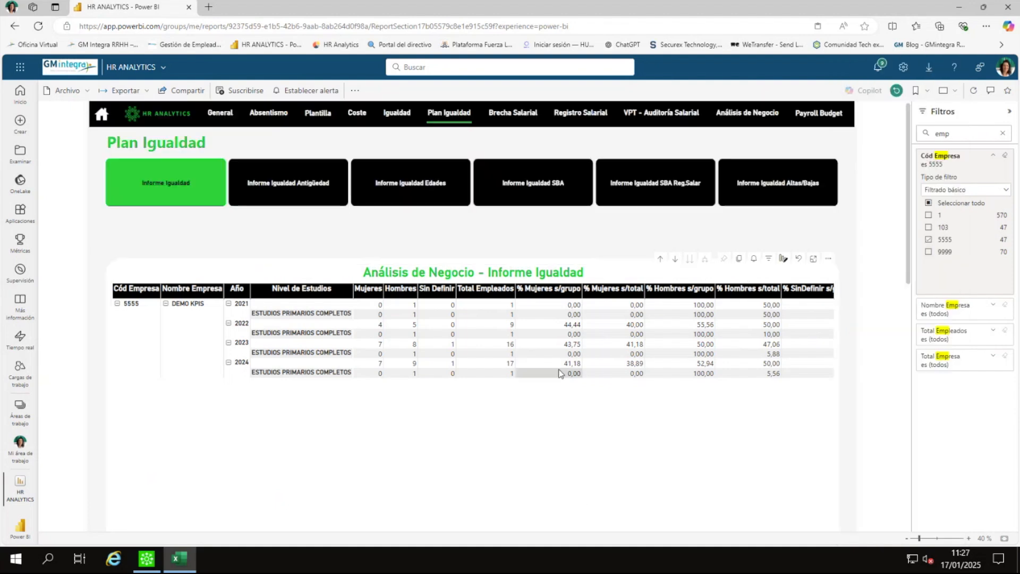
pyautogui.click(785, 259)
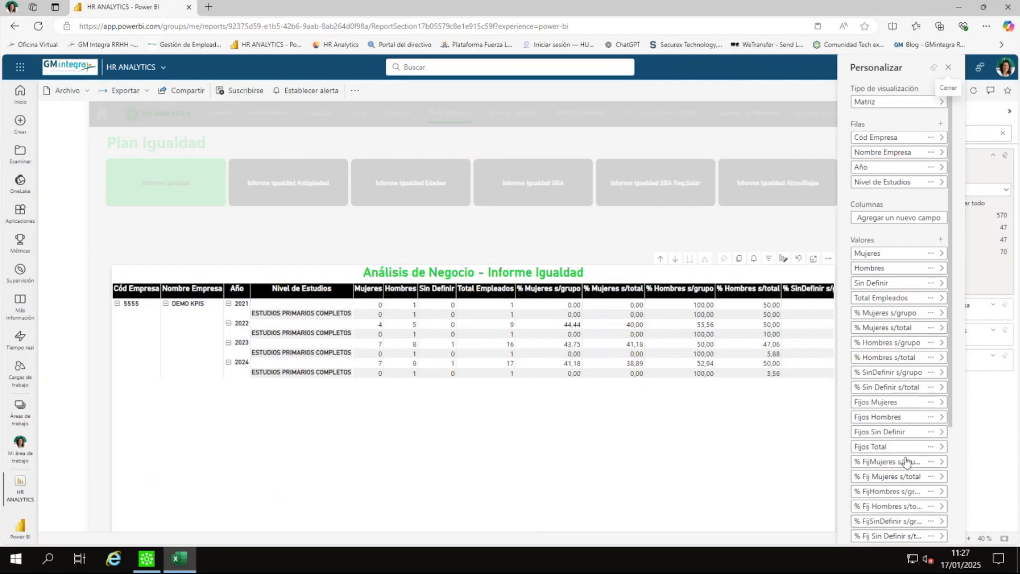
pyautogui.click(928, 449)
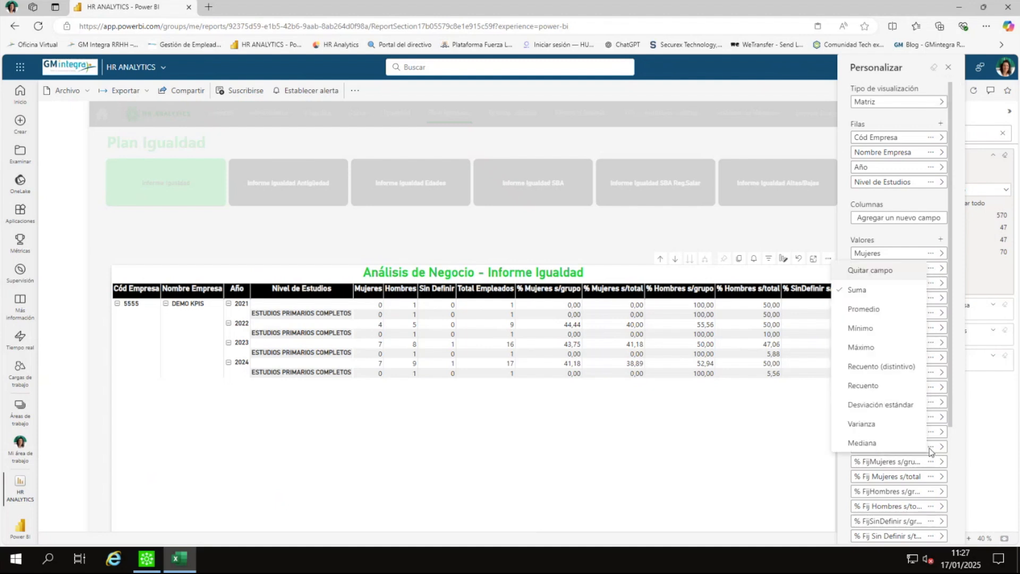
pyautogui.click(885, 272)
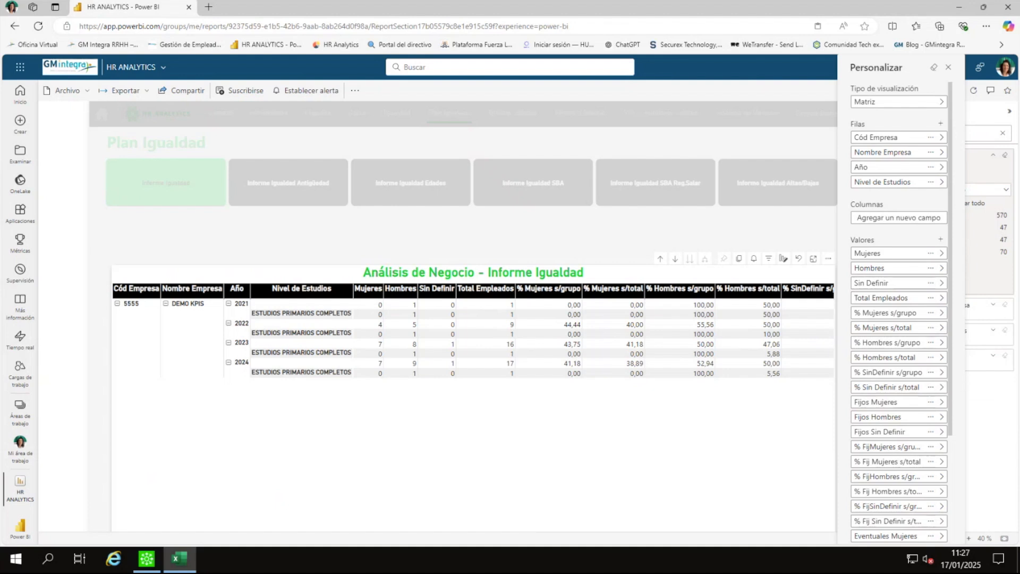
pyautogui.click(726, 435)
# Step: Apply the personal bookmark "plan igualdad categoria" to the Informe Igualdad page
pyautogui.click(914, 94)
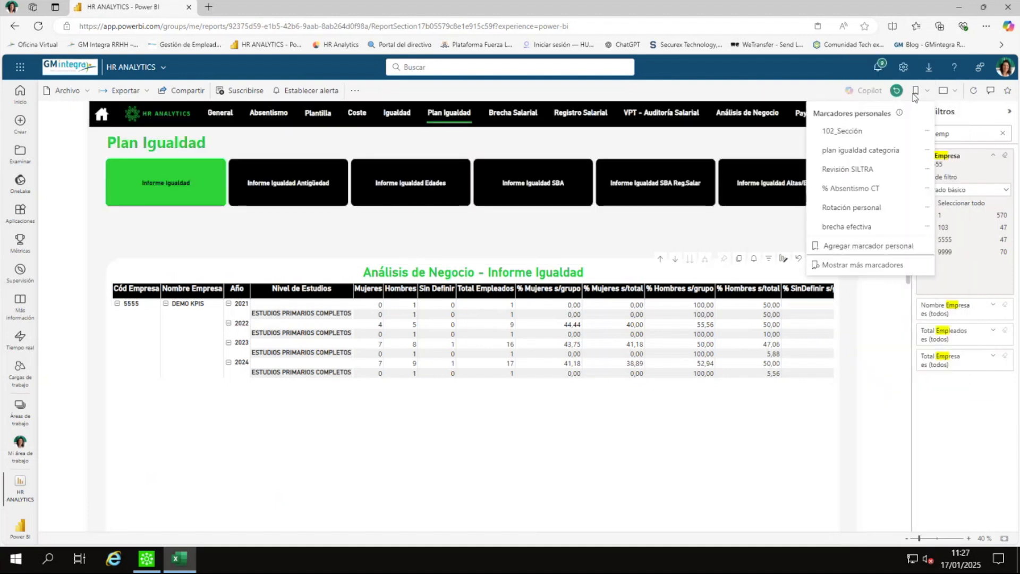
pyautogui.click(892, 152)
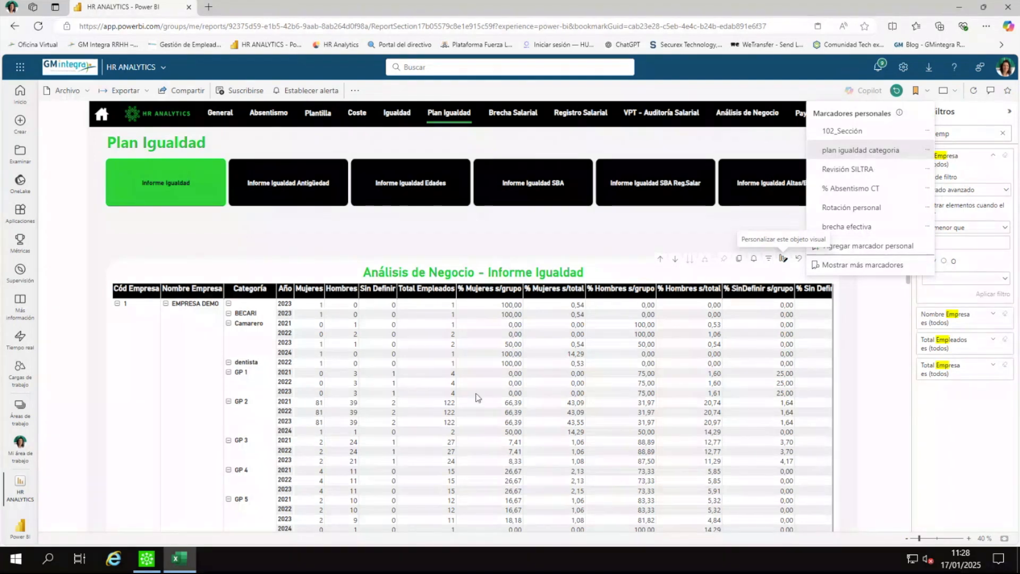
# Step: Review the Informe Igualdad Antigüedad, Edades, SBA Reg.Salar and SBA pages of Plan Igualdad
pyautogui.click(287, 195)
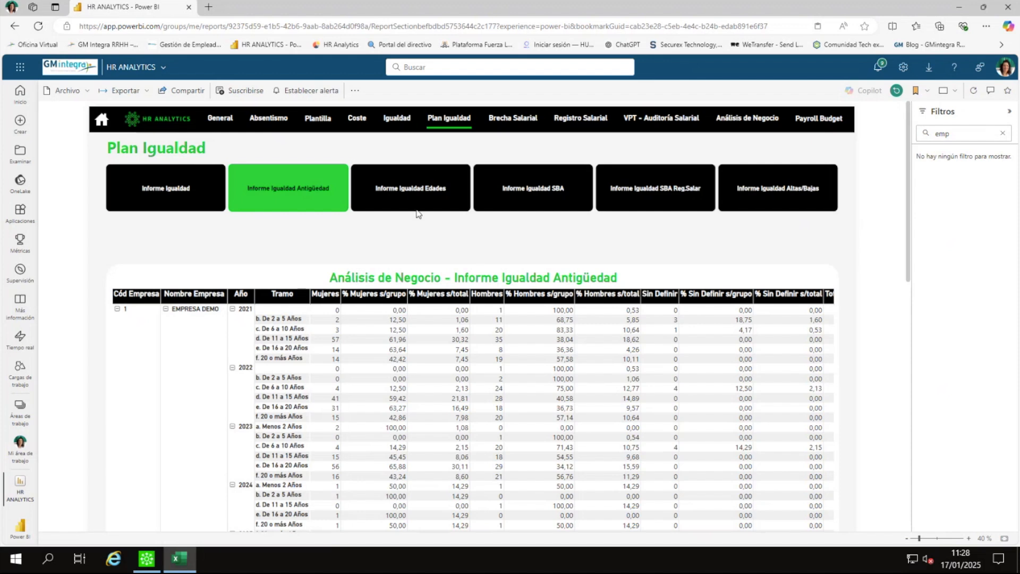
pyautogui.click(406, 185)
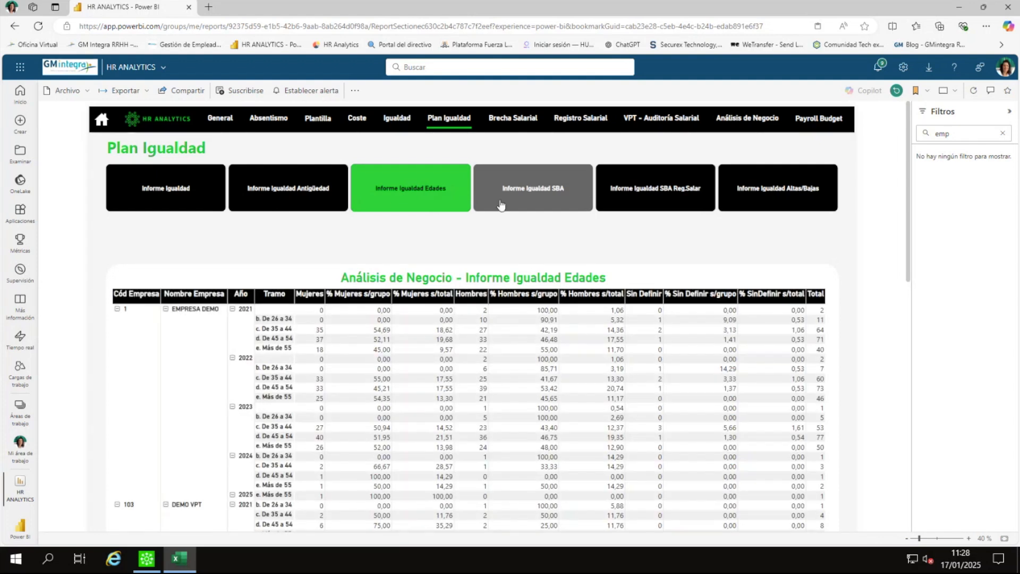
pyautogui.click(667, 191)
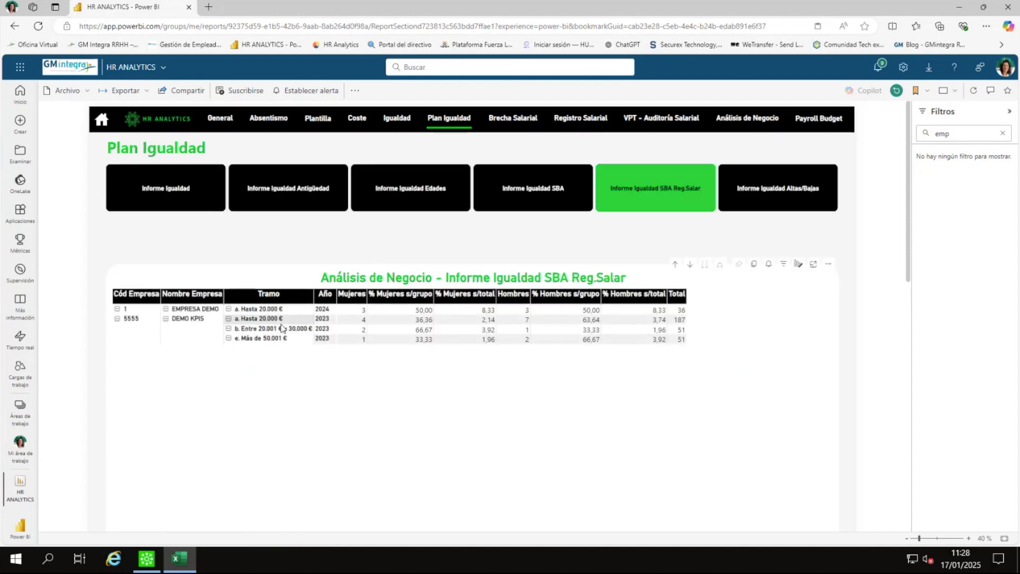
pyautogui.click(565, 197)
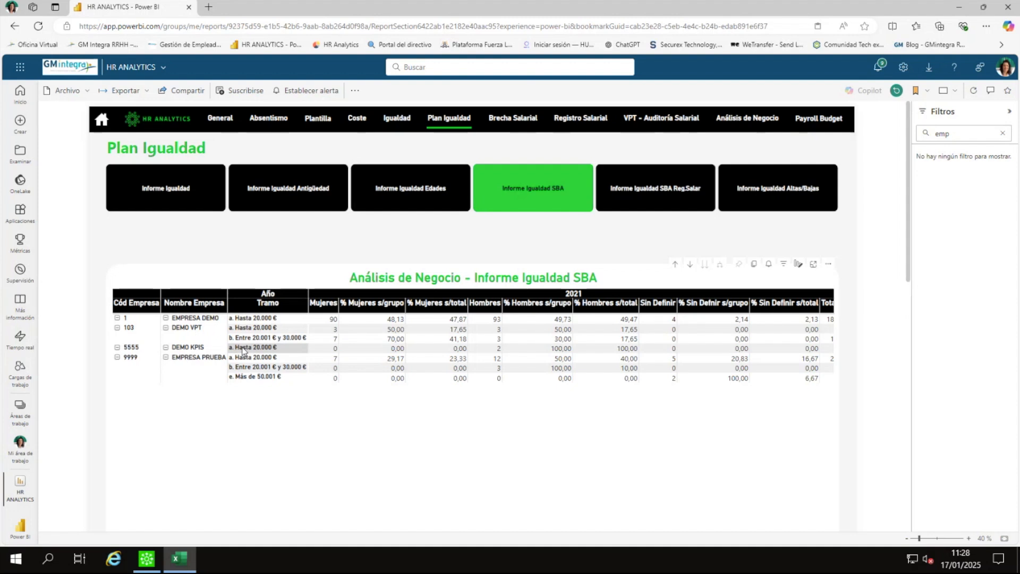
# Step: Switch to Sage 200 and open the Actualizar salarios brutos process under Nómina, Empleado
pyautogui.click(147, 559)
pyautogui.click(36, 123)
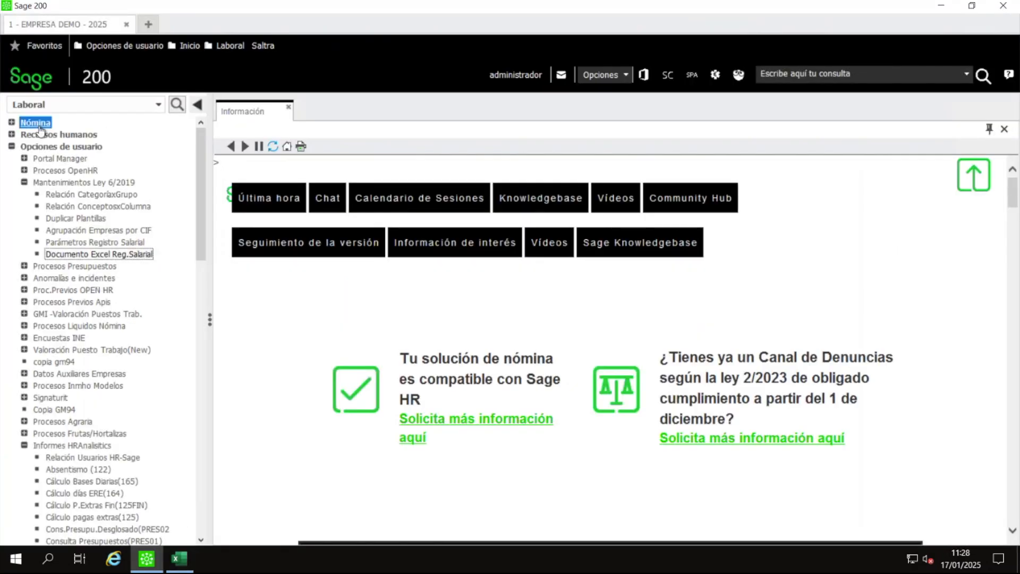
pyautogui.click(50, 134)
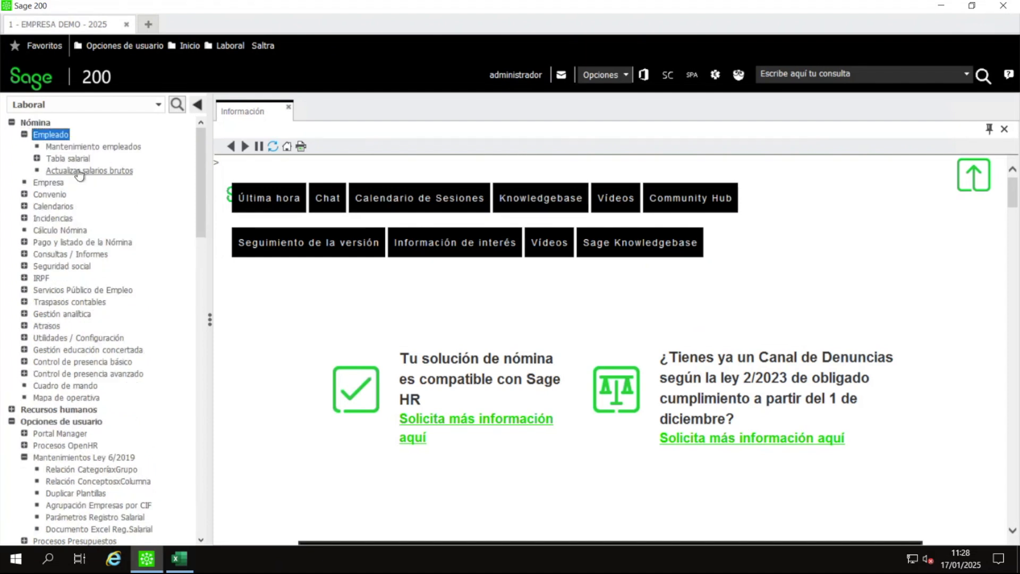
pyautogui.doubleClick(85, 171)
# Step: Run the Cálculo Anual Bruto for Ejercicio 2024, keeping the default process limits and all the listed Centros de cotización
pyautogui.press('BackSpace')
pyautogui.write('2024')
pyautogui.press('Tab')
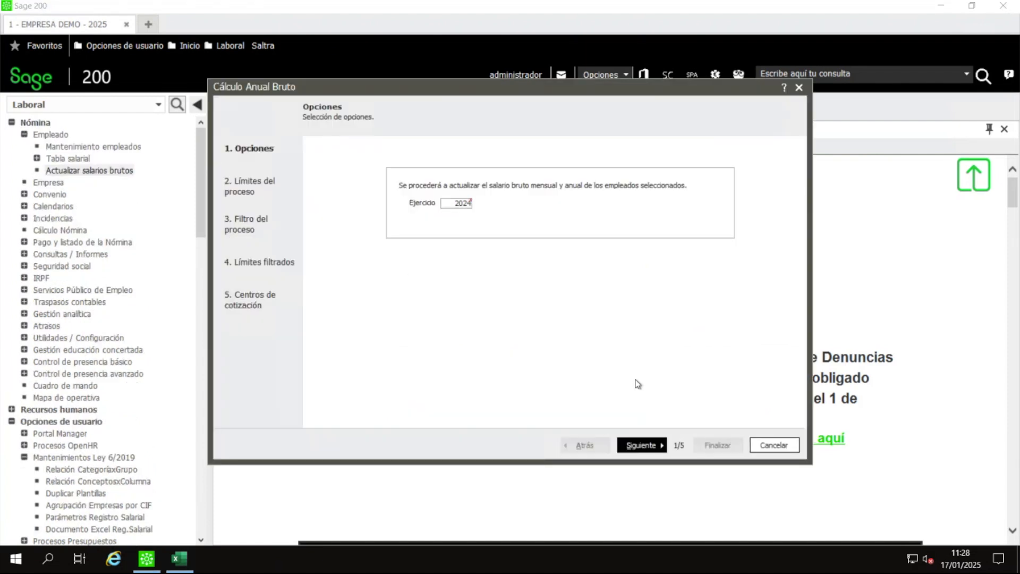
pyautogui.click(640, 450)
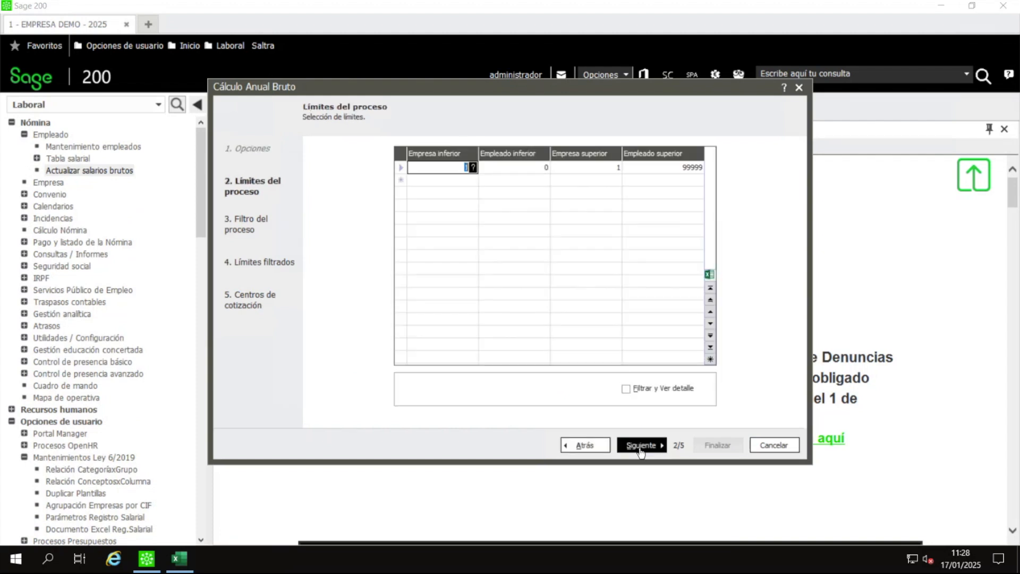
pyautogui.click(643, 448)
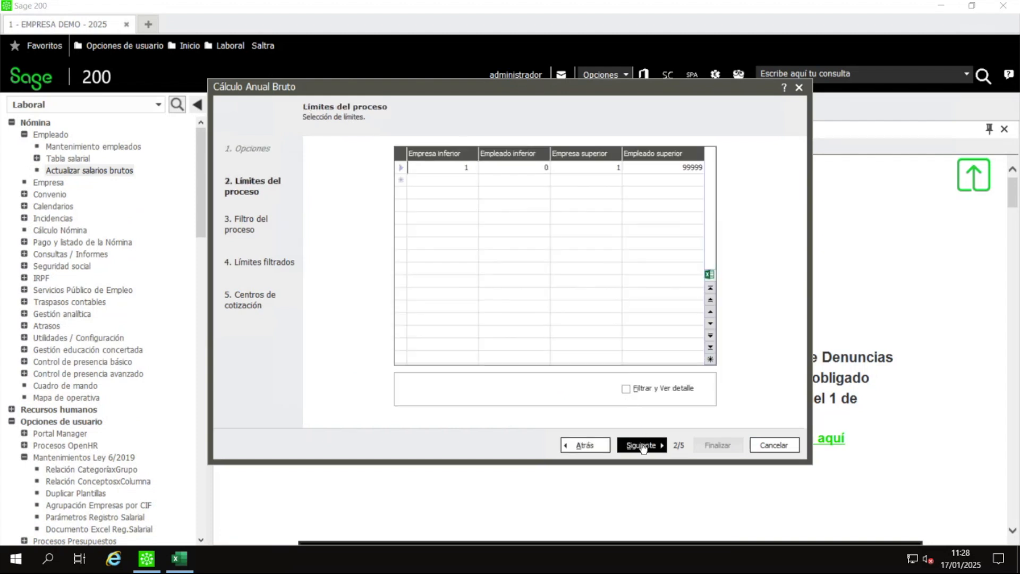
pyautogui.click(643, 448)
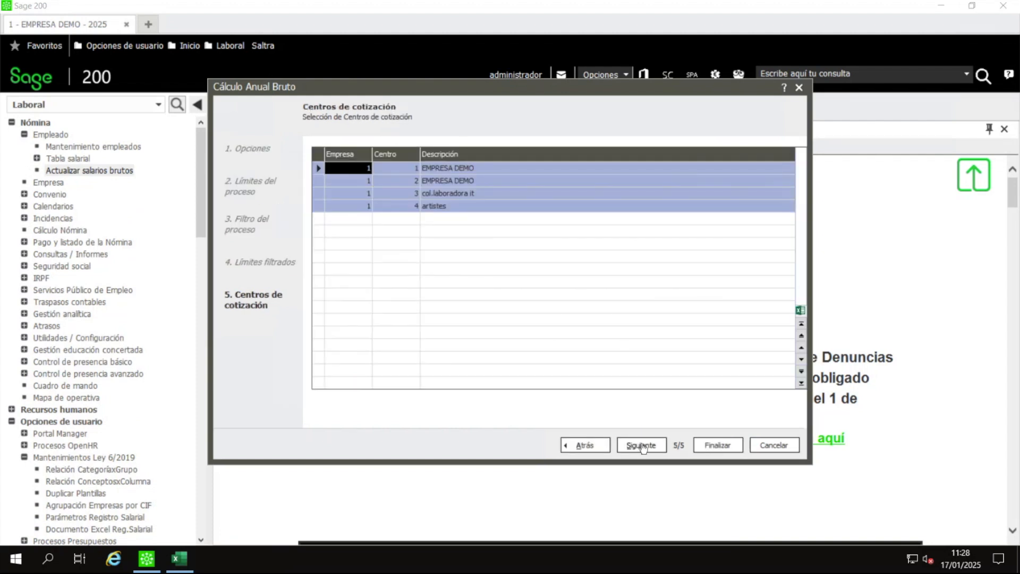
pyautogui.click(712, 450)
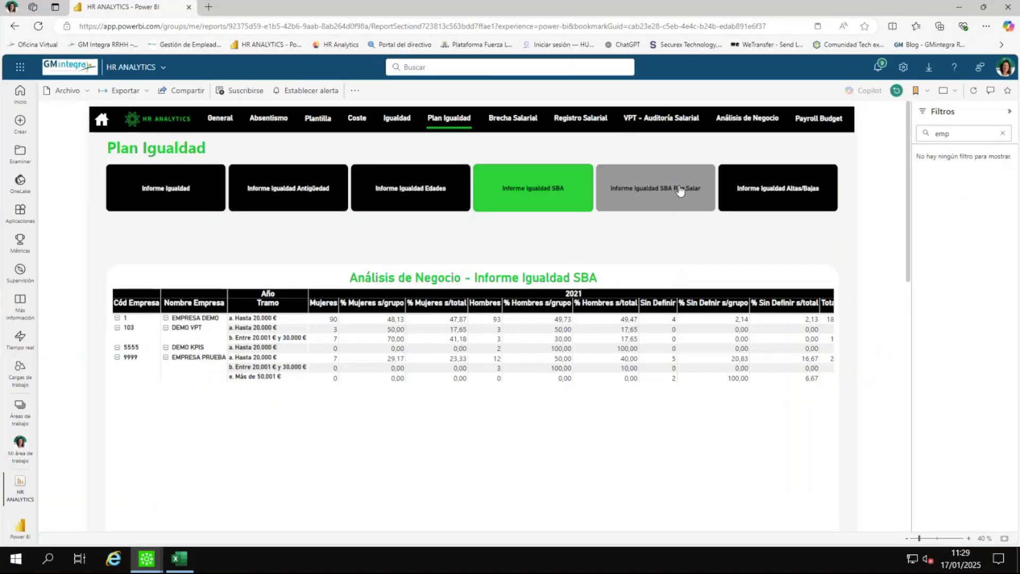
# Step: Review the Informe Igualdad SBA Reg.Salar table and the yearly Alta and Baja rows of Informe Igualdad Altas/Bajas in Power BI
pyautogui.click(680, 190)
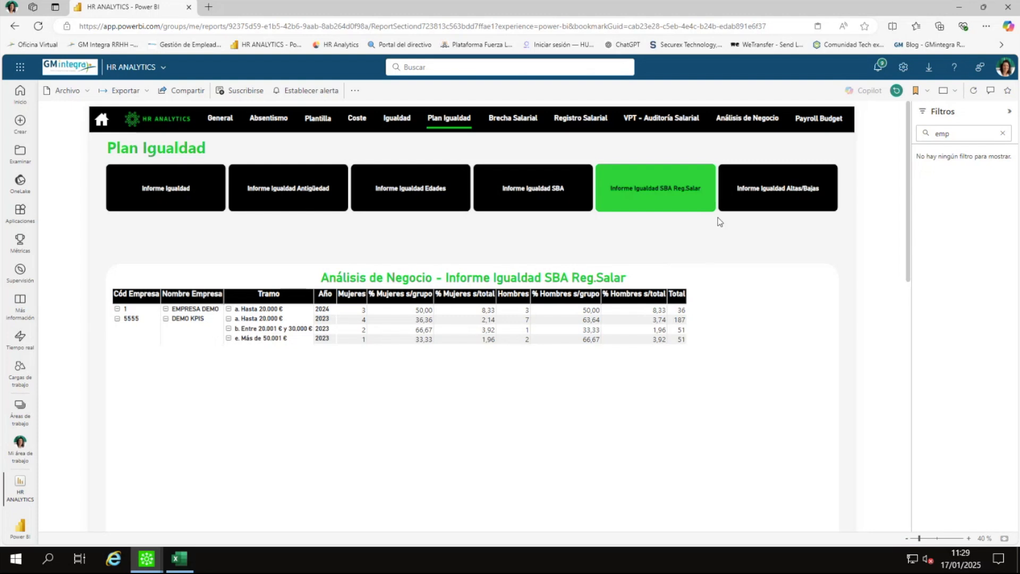
pyautogui.click(747, 192)
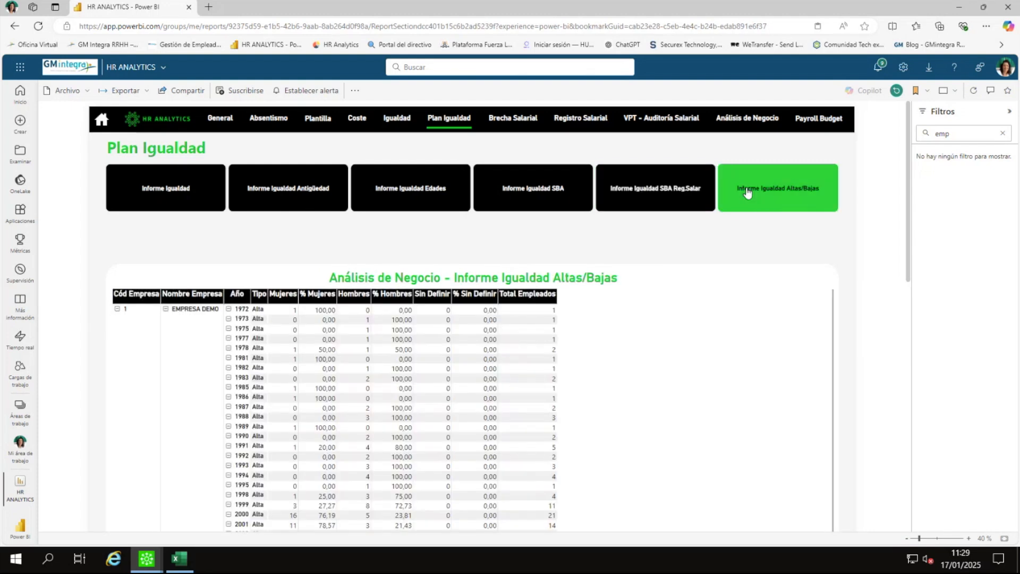
pyautogui.scroll(-2, 585, 239)
pyautogui.scroll(-5, 340, 467)
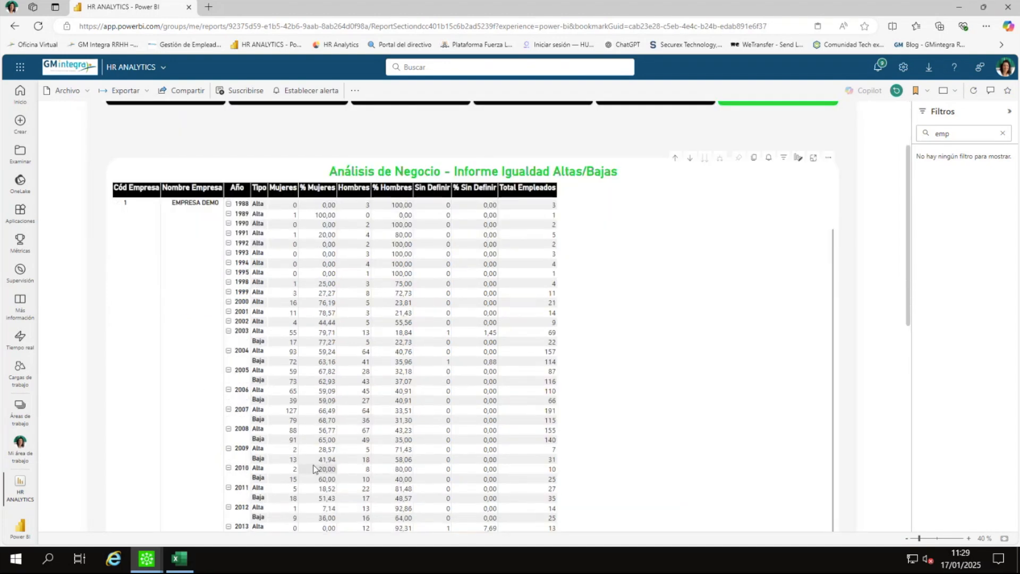
pyautogui.scroll(-3, 317, 463)
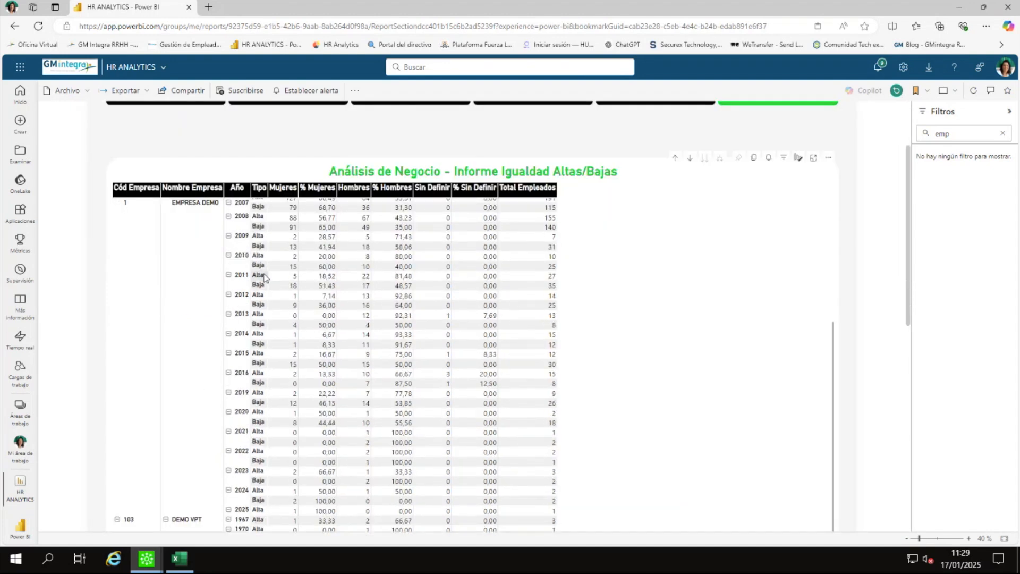
pyautogui.scroll(-3, 331, 378)
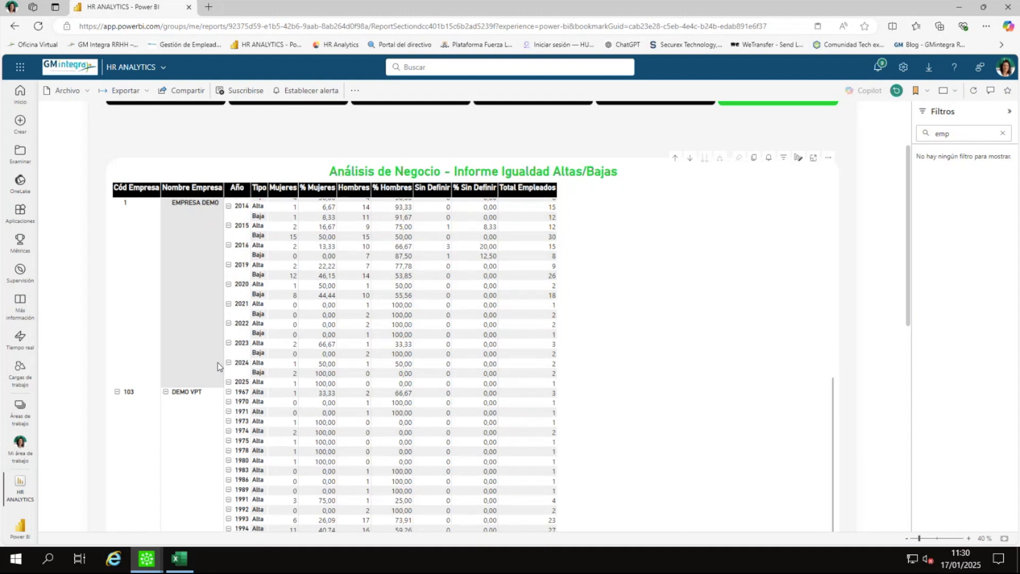
pyautogui.scroll(10, 364, 234)
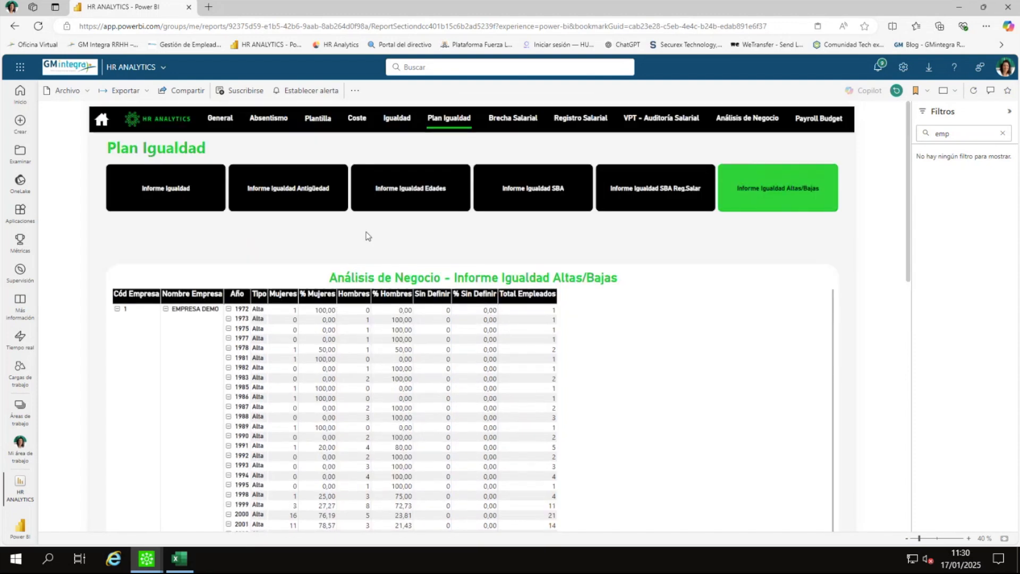
# Step: Go through the Igualdad page to the HR Analytics workspace and examine its contents in list and lineage view
pyautogui.click(392, 120)
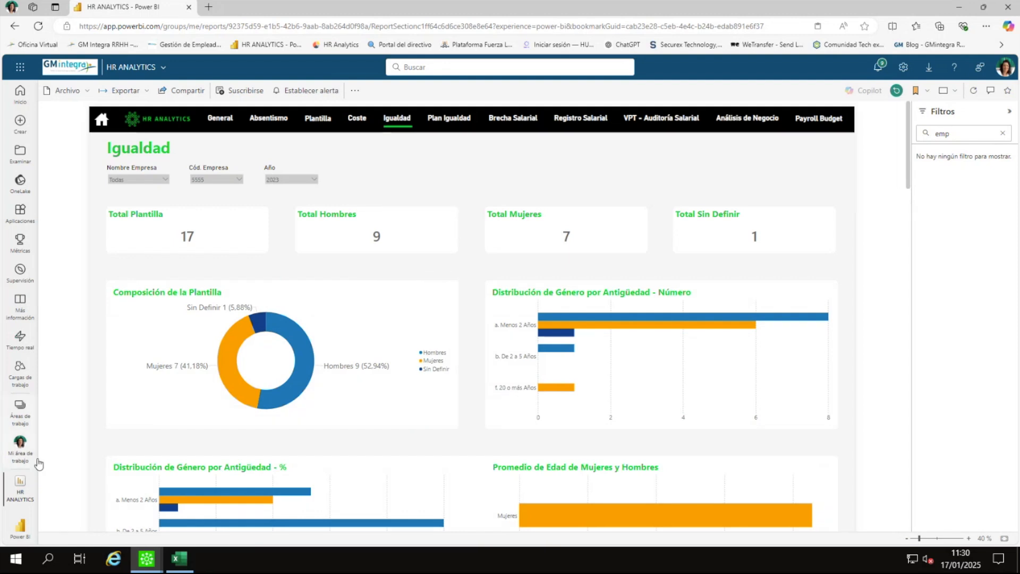
pyautogui.click(20, 409)
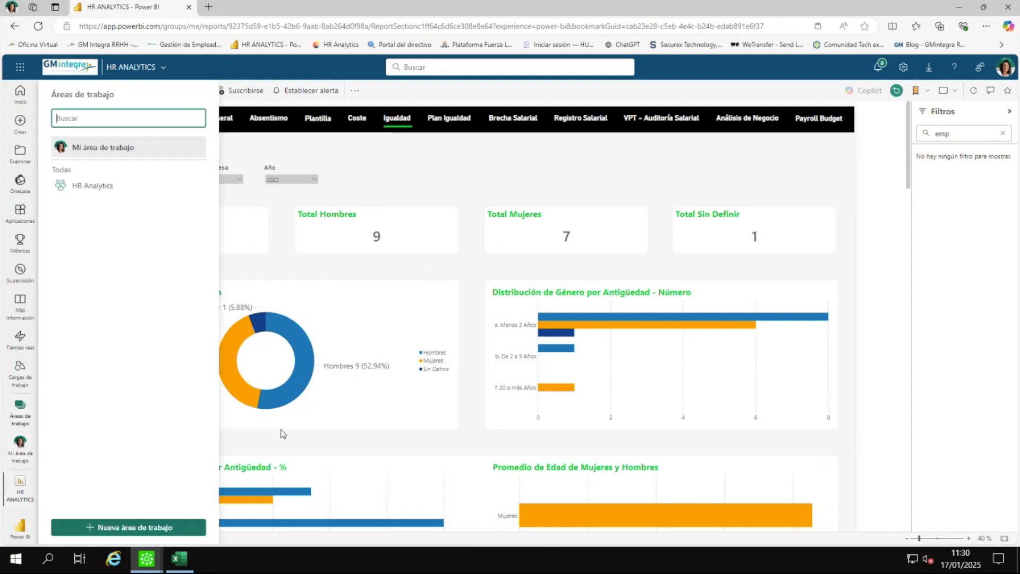
pyautogui.click(87, 186)
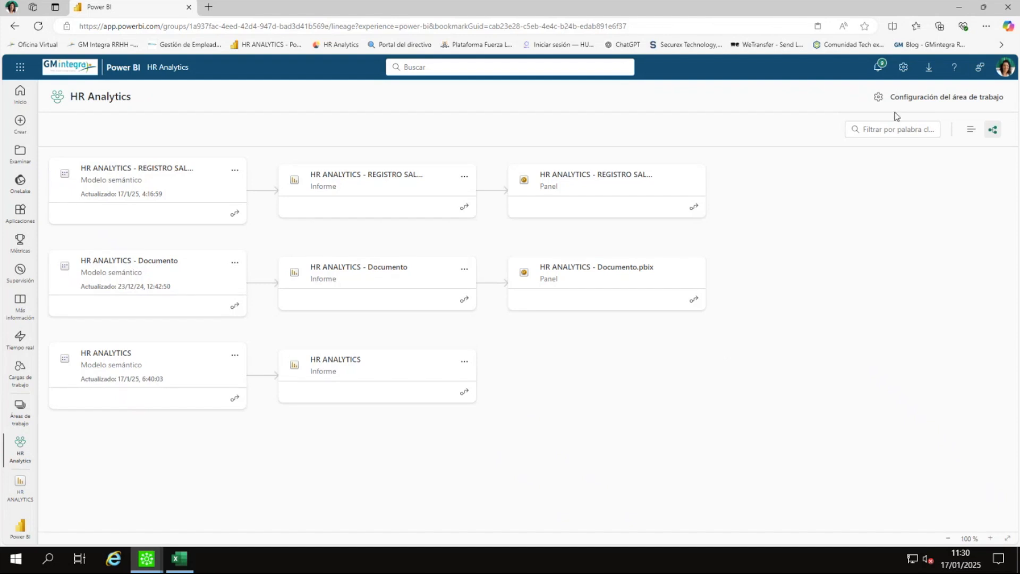
pyautogui.click(997, 134)
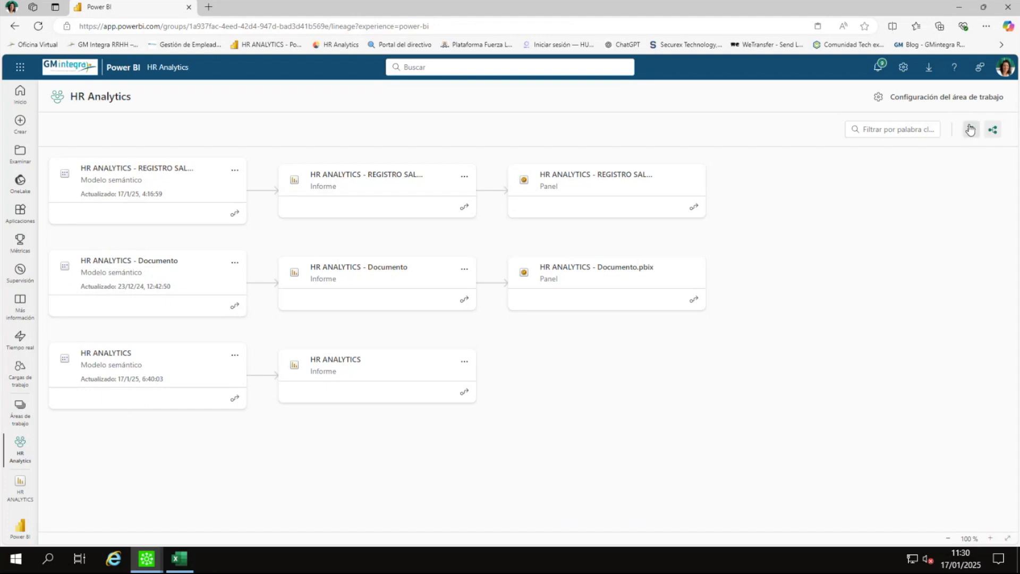
pyautogui.click(970, 129)
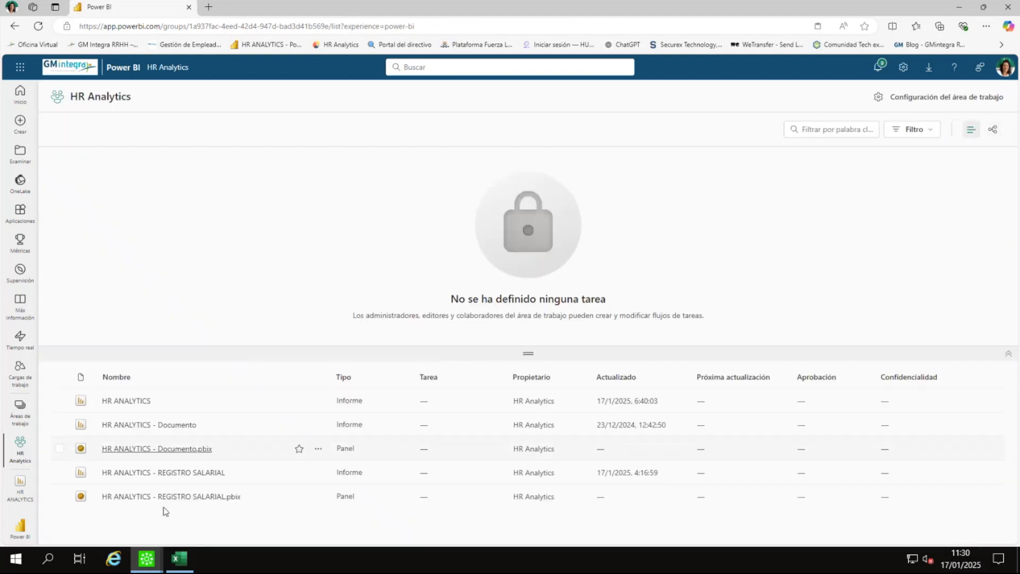
pyautogui.click(992, 131)
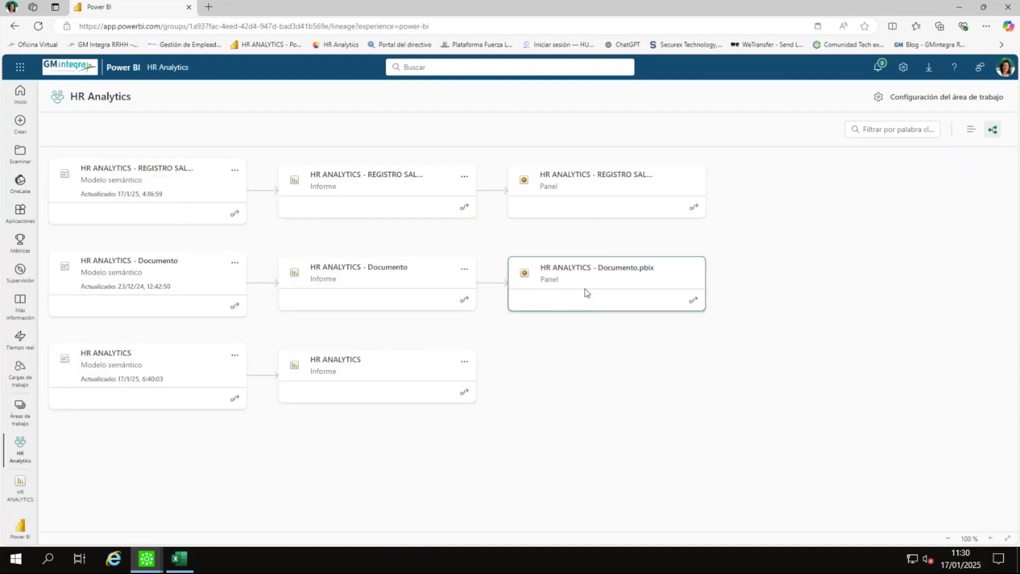
# Step: Open the HR ANALYTICS - Documento.pbix dashboard and go from it to the HR ANALYTICS - Documento report
pyautogui.click(547, 272)
pyautogui.click(814, 143)
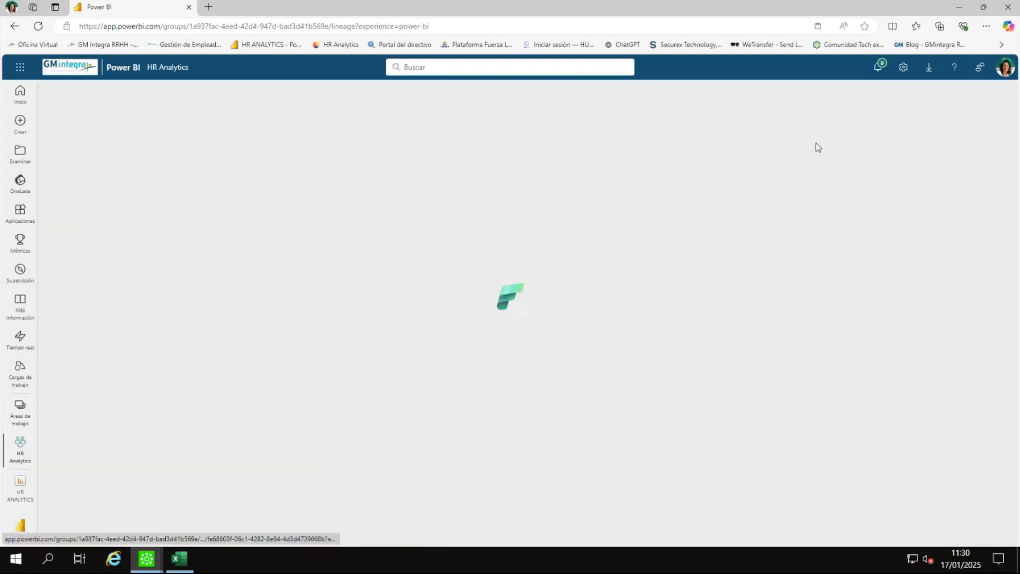
pyautogui.click(123, 176)
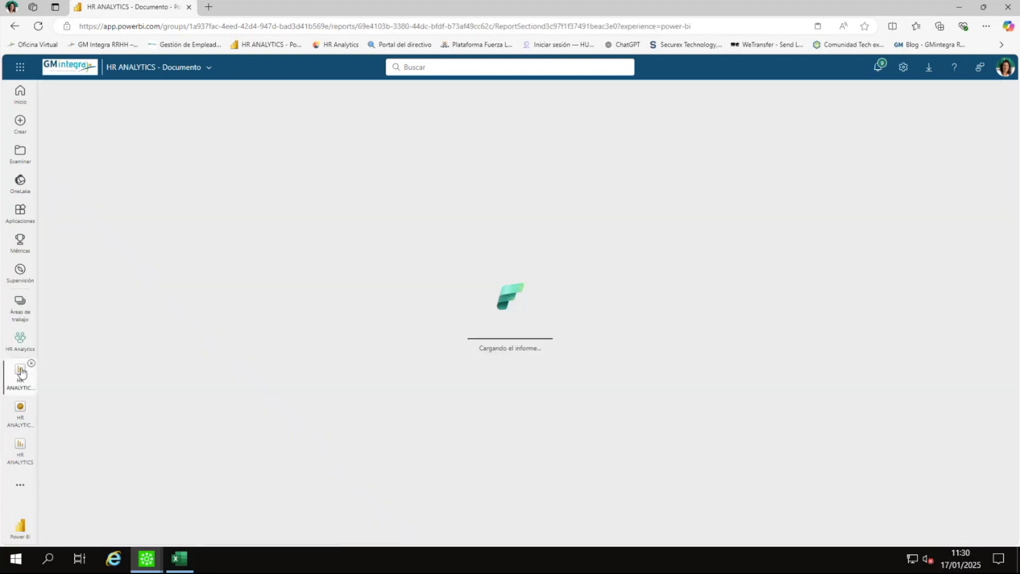
# Step: Go to the HR ANALYTICS report and back to HR ANALYTICS - Documento, and try to export it to PowerPoint
pyautogui.click(20, 446)
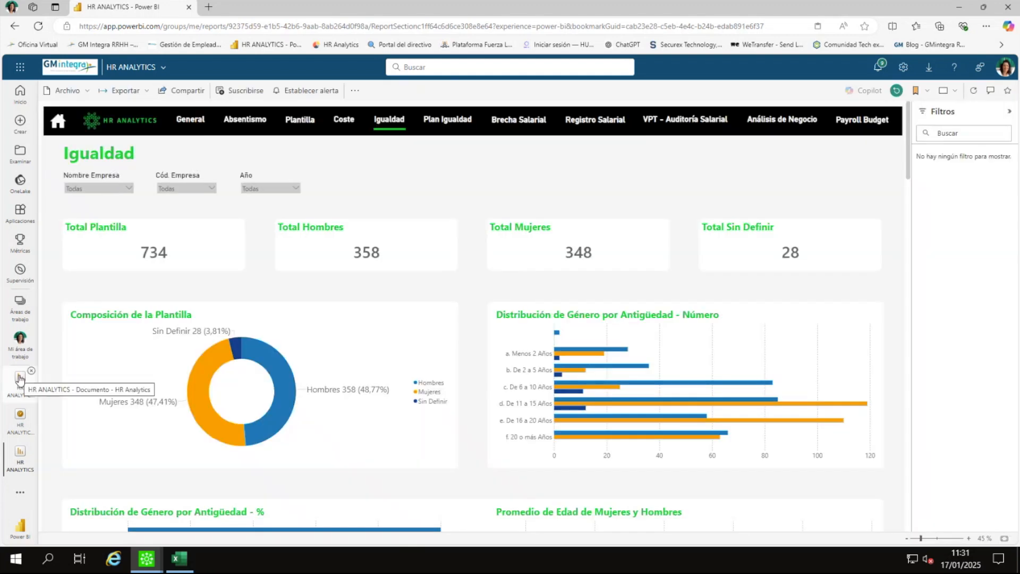
pyautogui.click(19, 378)
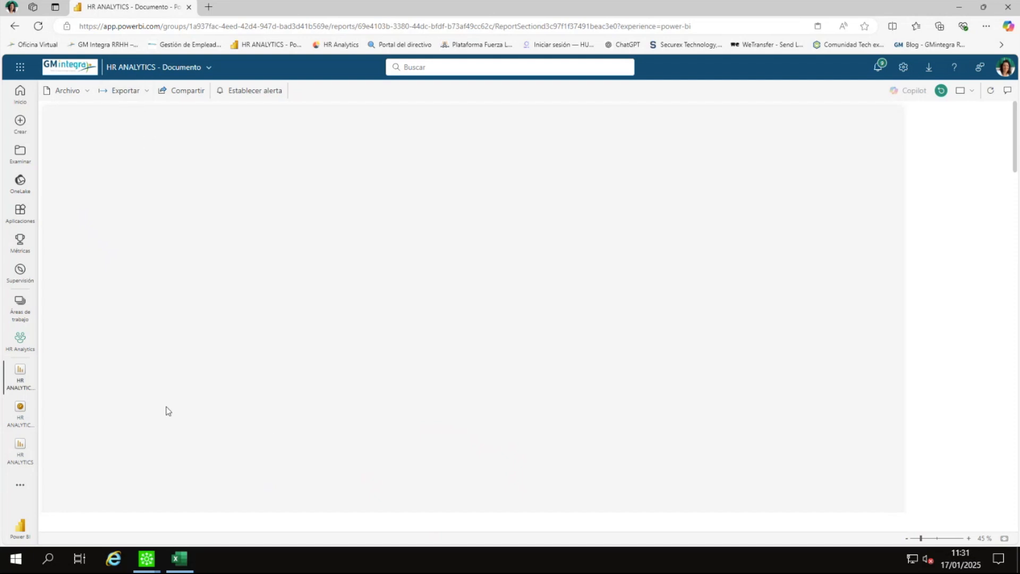
pyautogui.click(126, 92)
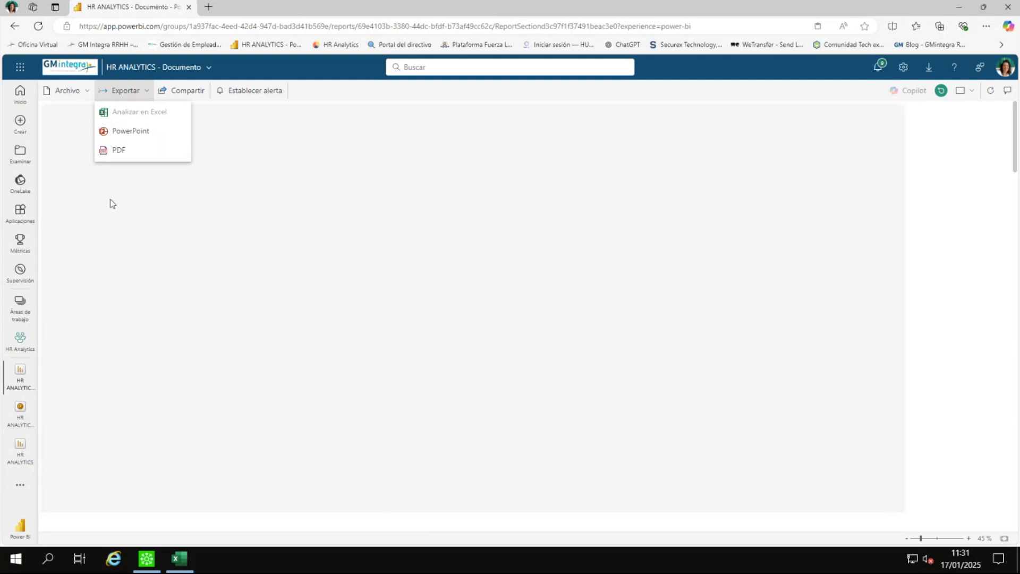
pyautogui.click(130, 131)
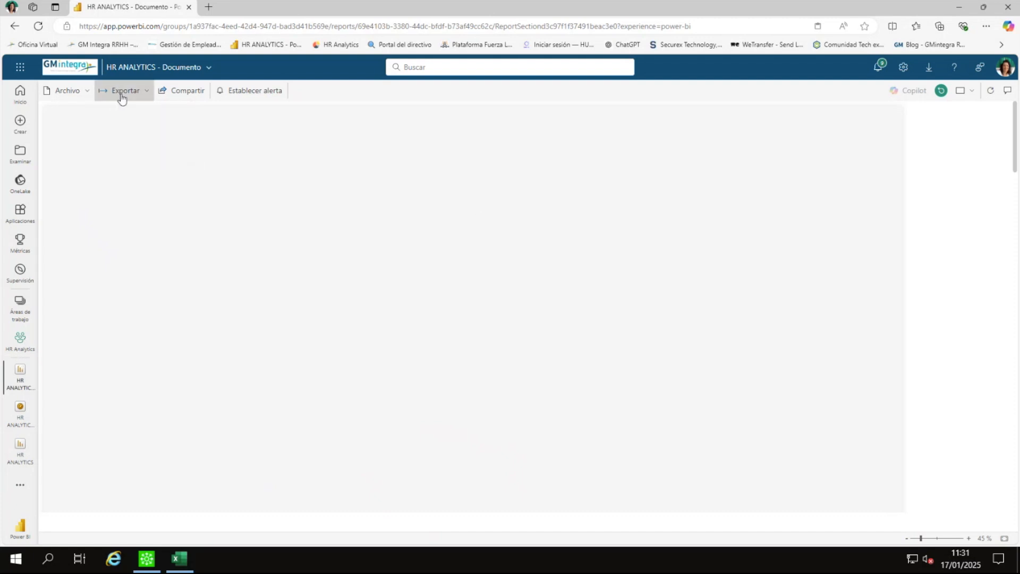
# Step: Reopen the HR ANALYTICS - Documento report through the HR Analytics workspace and its HR ANALYTICS - Documento.pbix dashboard
pyautogui.click(20, 307)
pyautogui.click(138, 190)
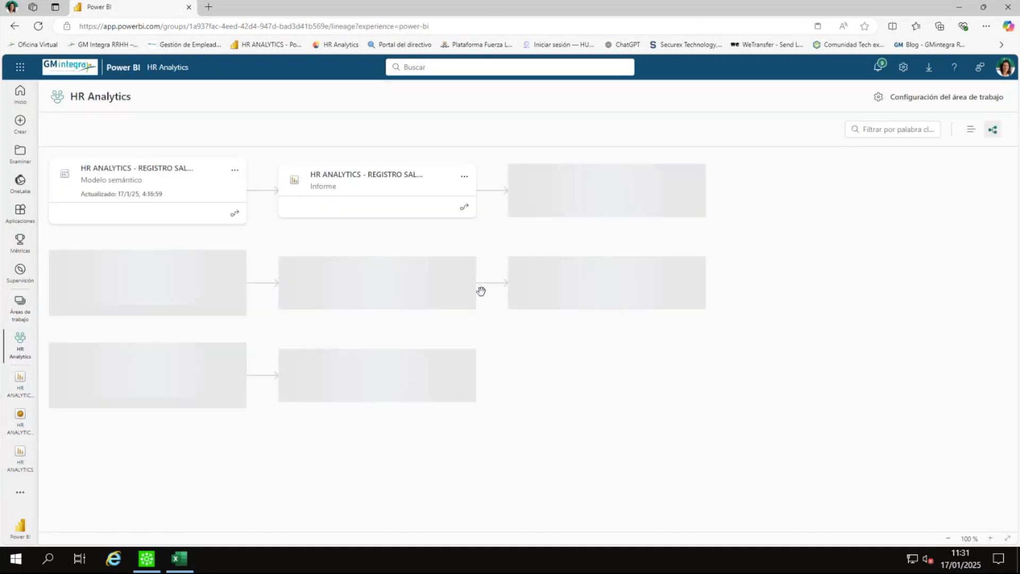
pyautogui.click(567, 280)
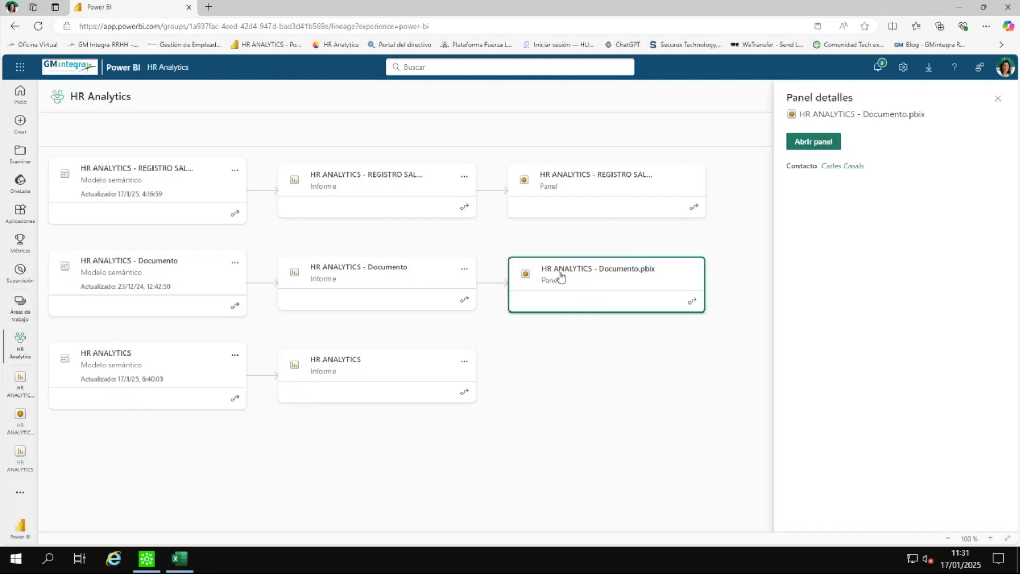
pyautogui.click(813, 141)
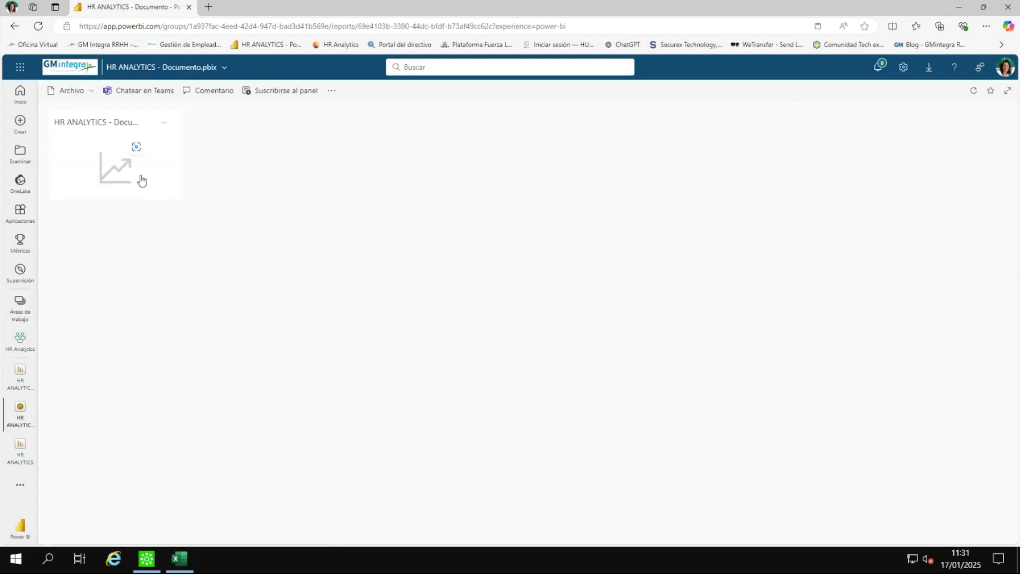
pyautogui.click(119, 176)
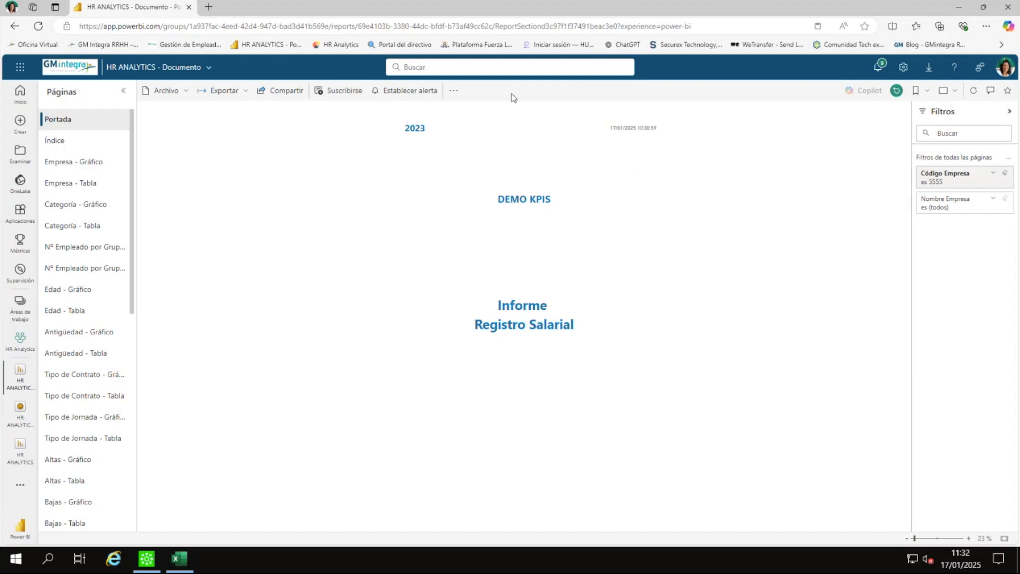
# Step: Review the Portada, Índice, Empresa - Gráfico and Empresa - Tabla pages of the report
pyautogui.click(663, 127)
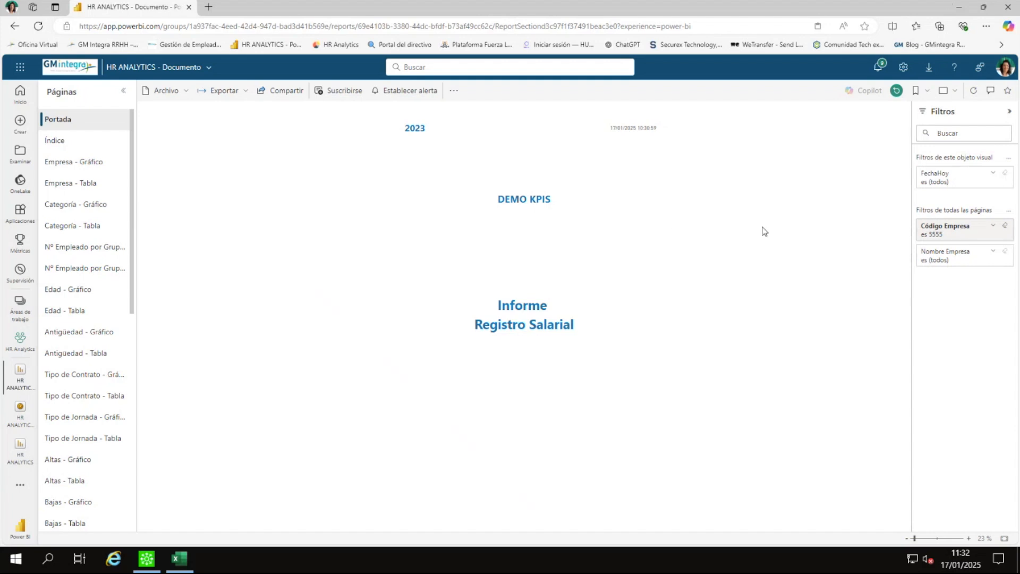
pyautogui.click(56, 140)
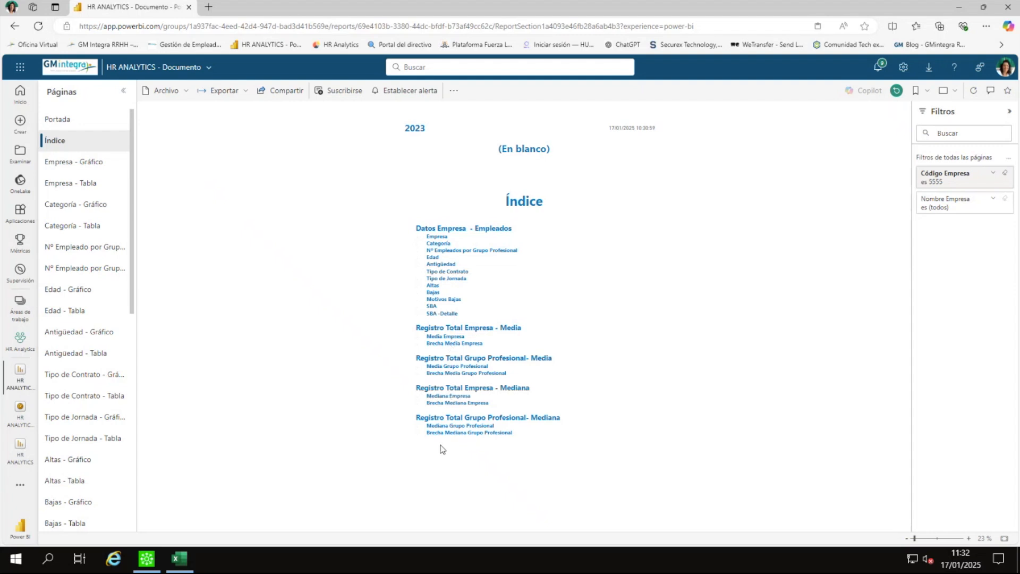
pyautogui.click(79, 164)
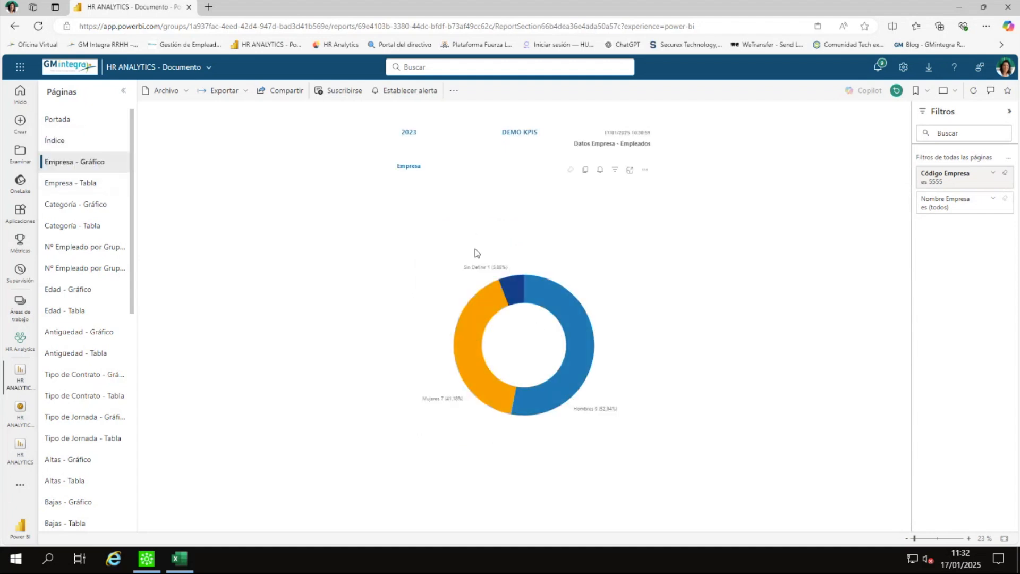
pyautogui.click(88, 189)
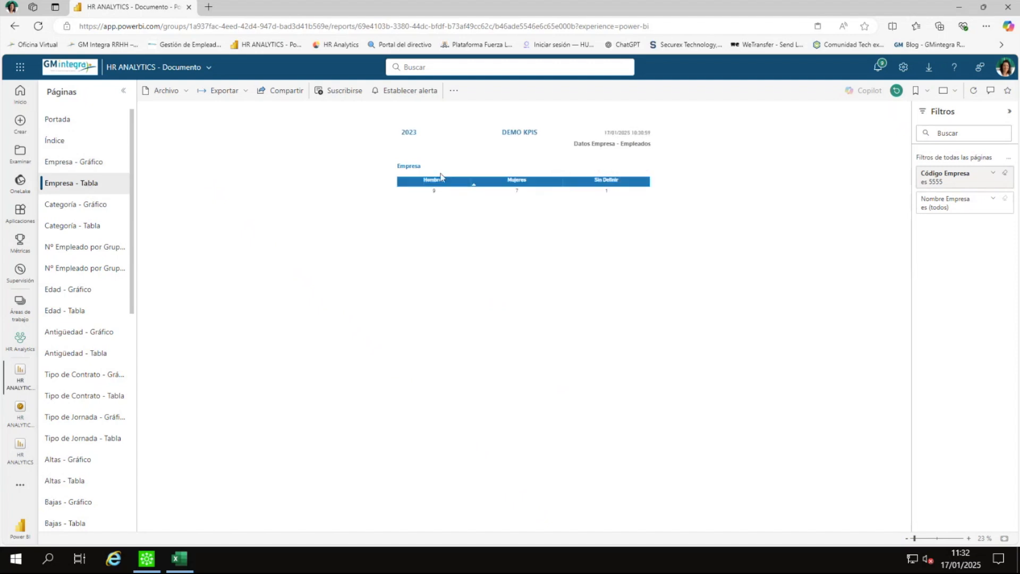
# Step: Examine the PowerPoint export options with Exportar como imagen selected, and leave them without exporting
pyautogui.click(227, 92)
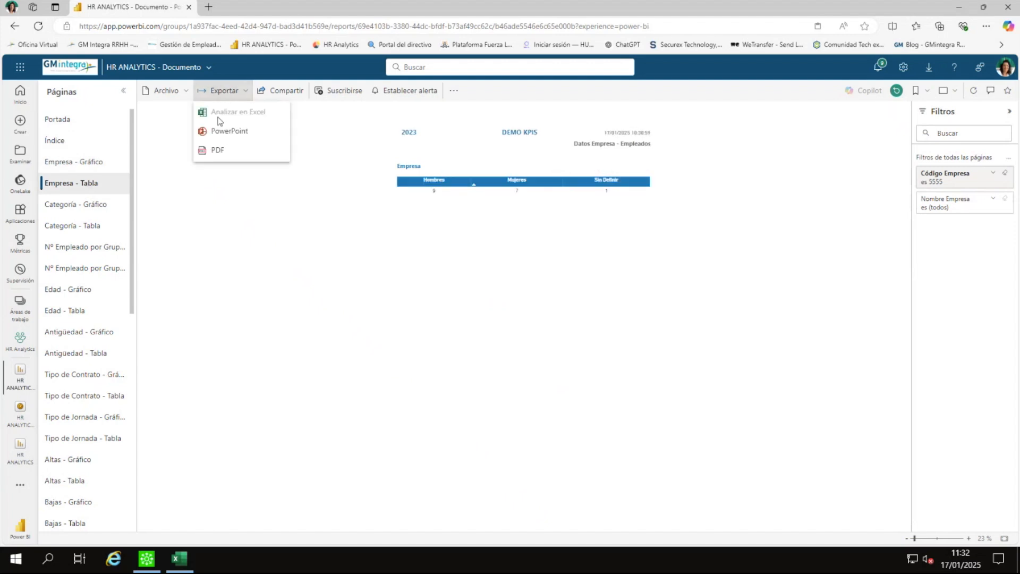
pyautogui.click(222, 133)
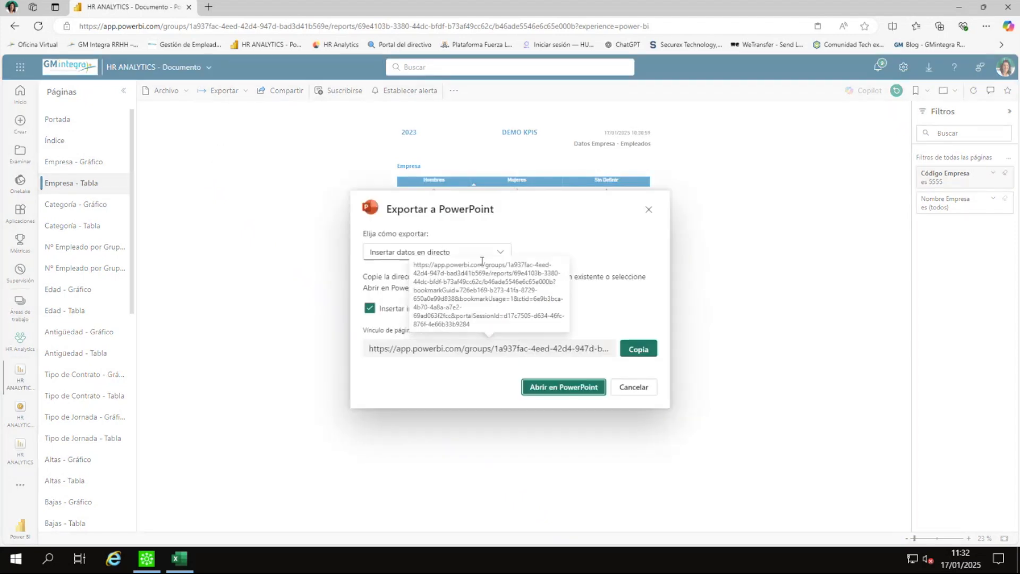
pyautogui.click(498, 253)
pyautogui.click(440, 287)
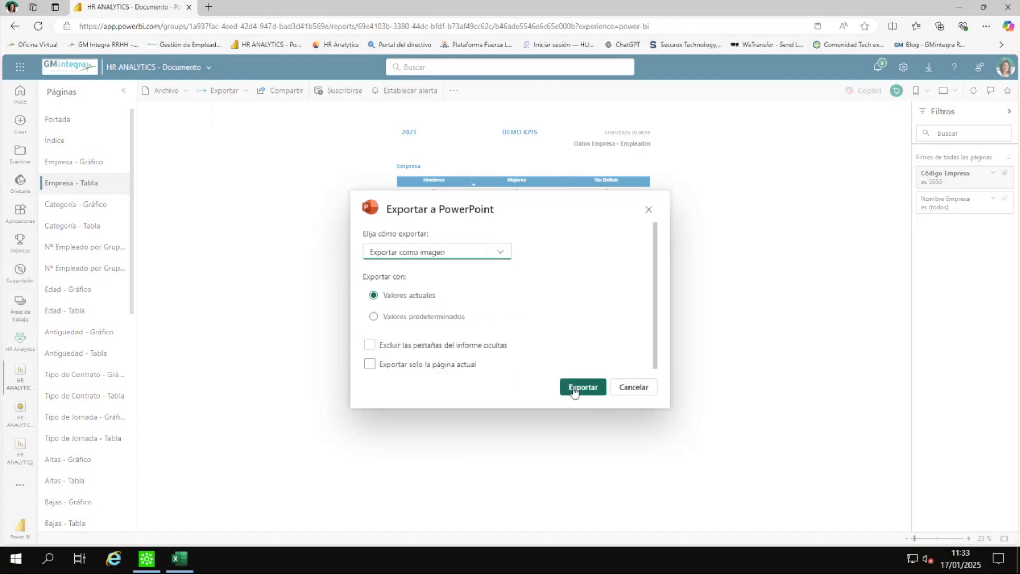
pyautogui.click(648, 210)
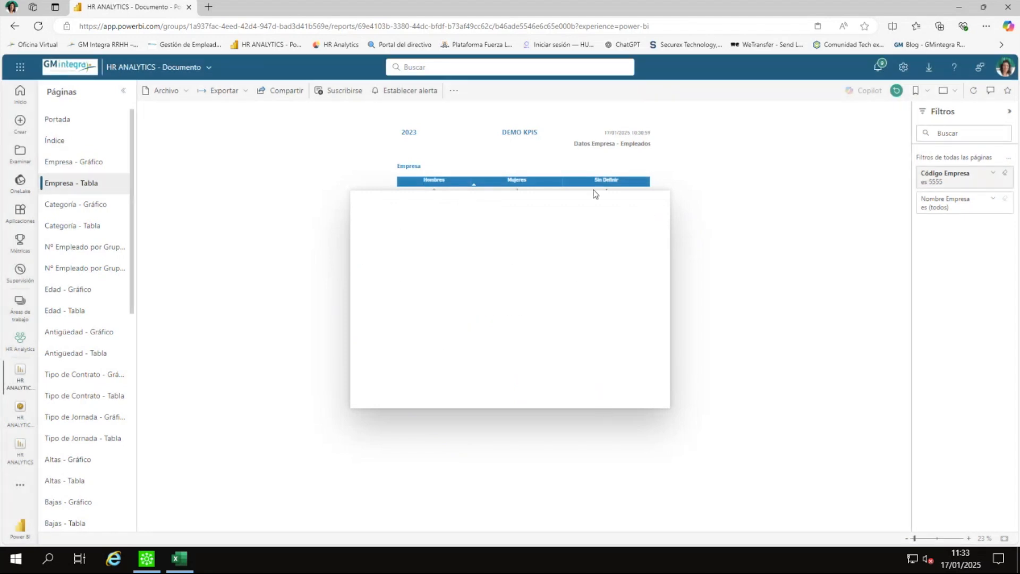
# Step: Check the report's PDF export options and leave them without exporting
pyautogui.click(234, 95)
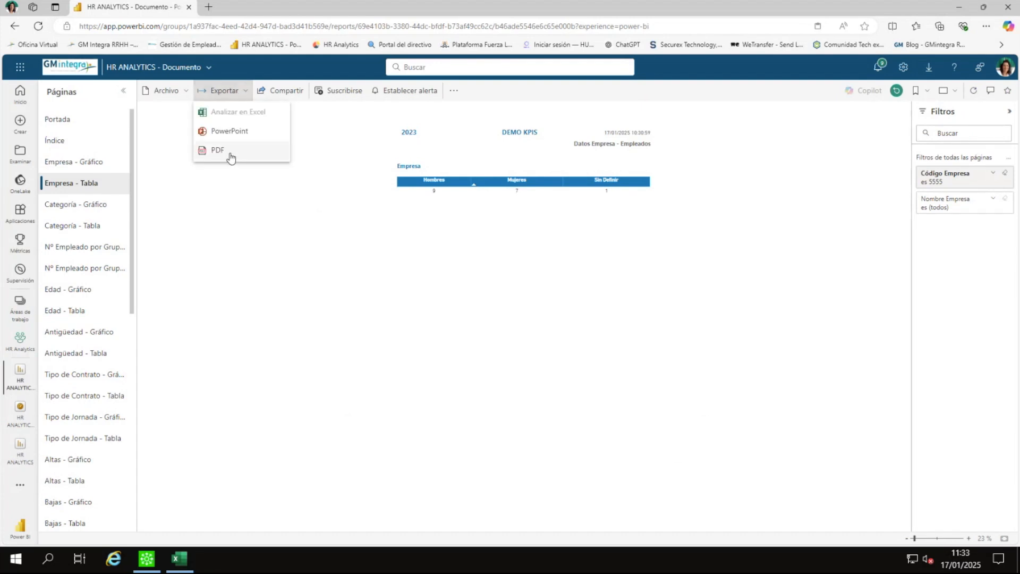
pyautogui.click(230, 153)
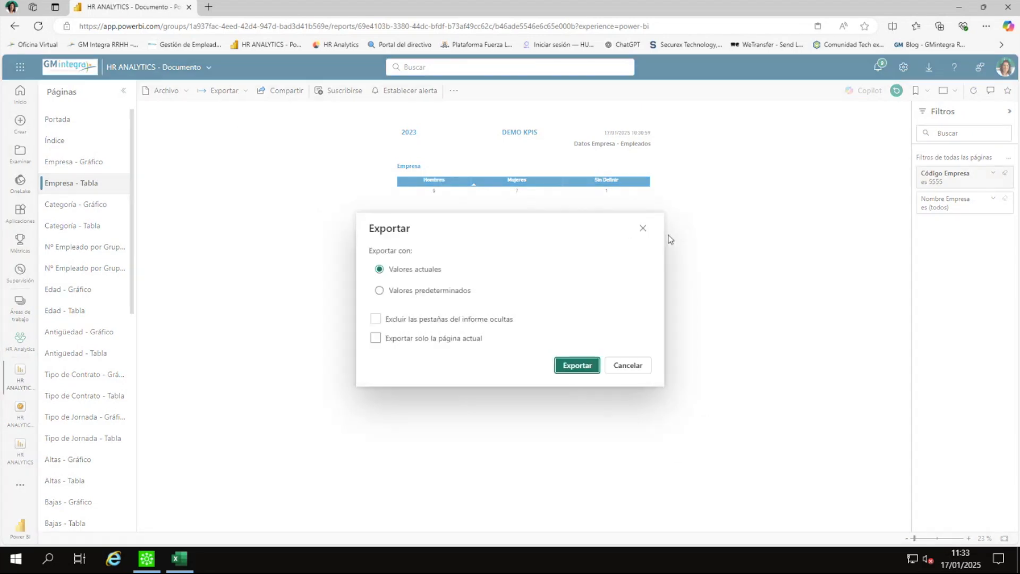
pyautogui.click(642, 228)
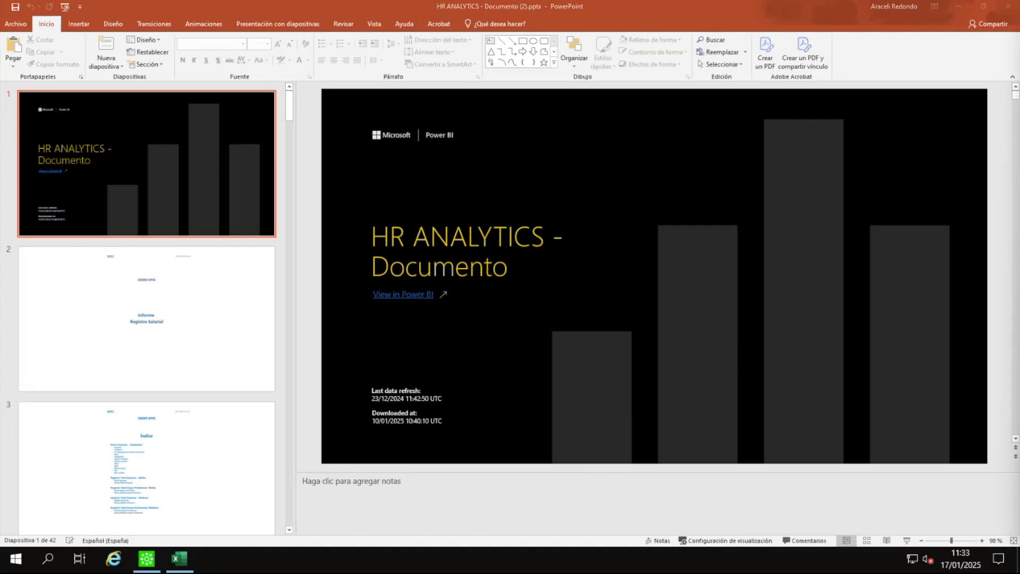
# Step: Switch to the exported HR ANALYTICS PDF in Acrobat, look through it from the cover to the Empresa chart, and close it
pyautogui.moveTo(1019, 114); pyautogui.dragTo(445, 28)
pyautogui.doubleClick(445, 28)
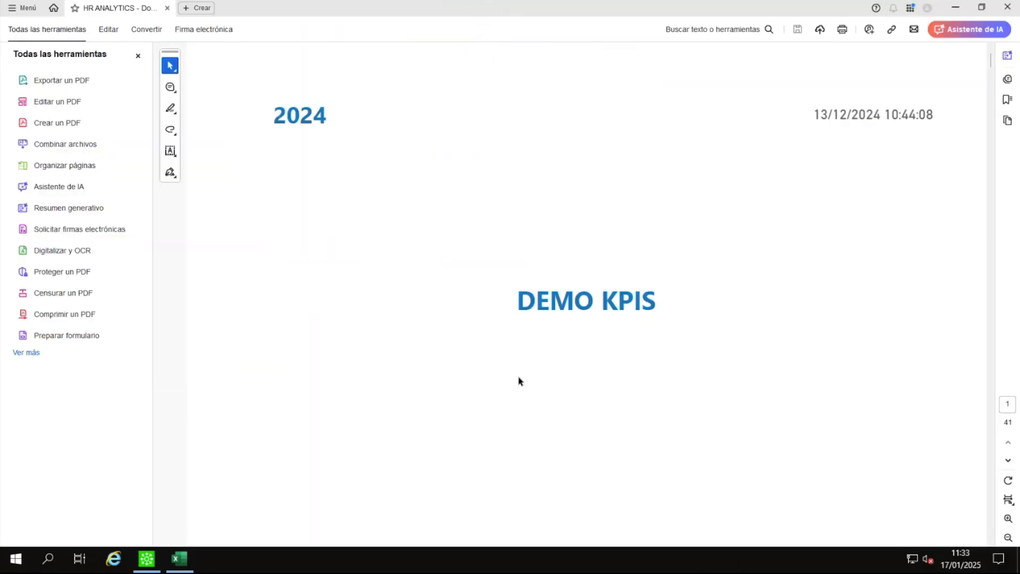
pyautogui.scroll(-3, 645, 365)
pyautogui.scroll(-15, 654, 360)
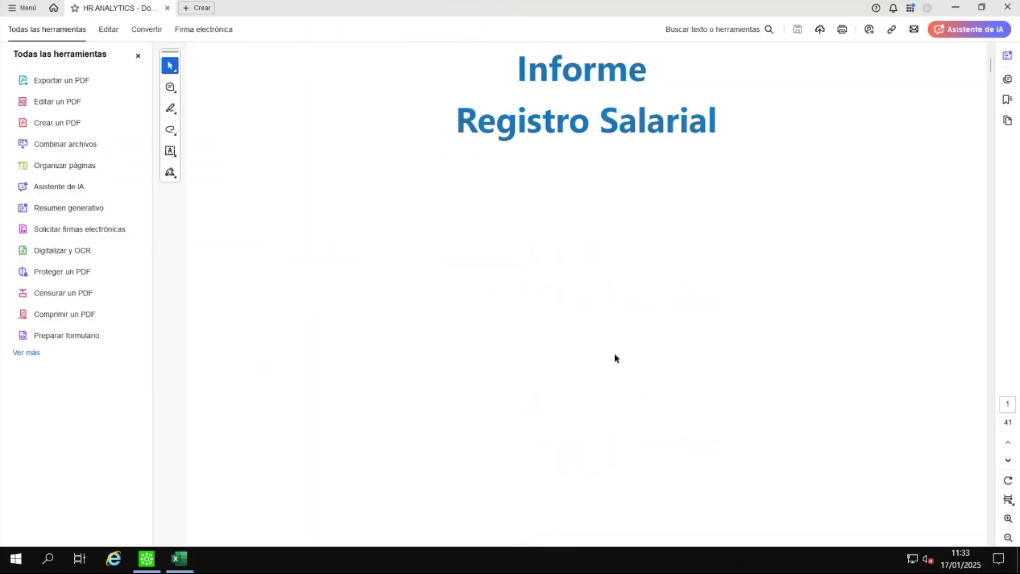
pyautogui.scroll(-12, 574, 375)
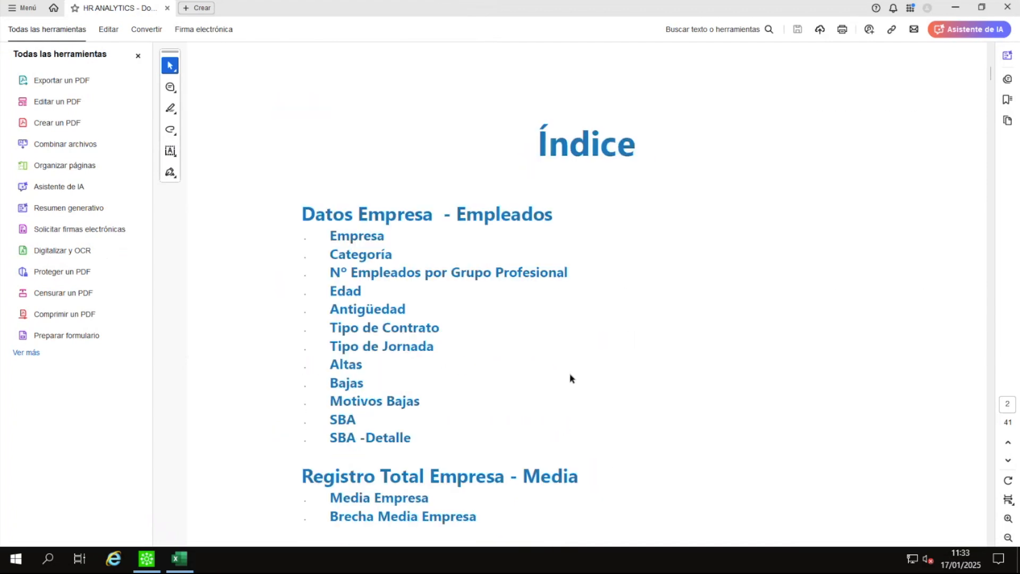
pyautogui.scroll(-6, 544, 342)
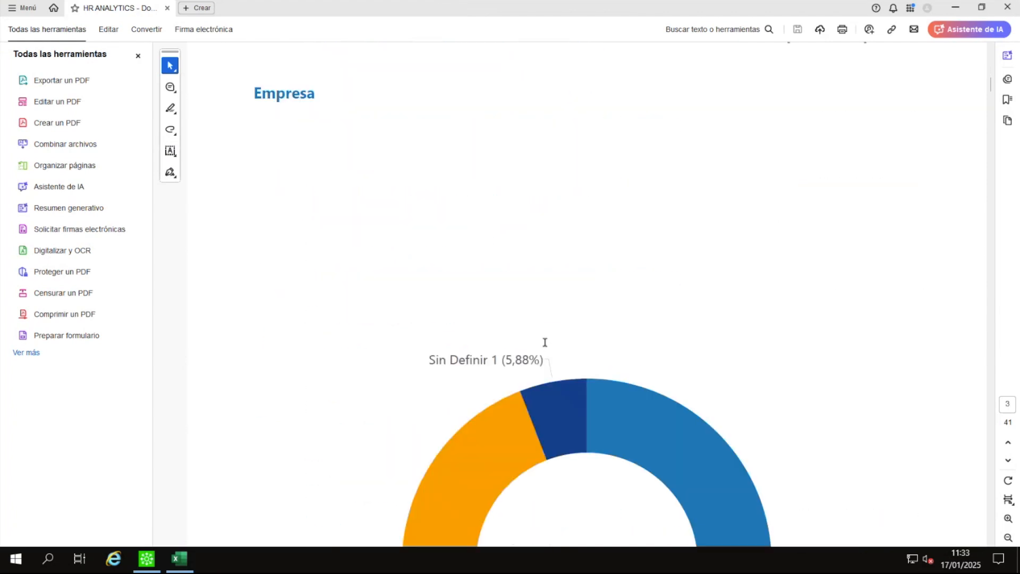
pyautogui.scroll(-7, 545, 340)
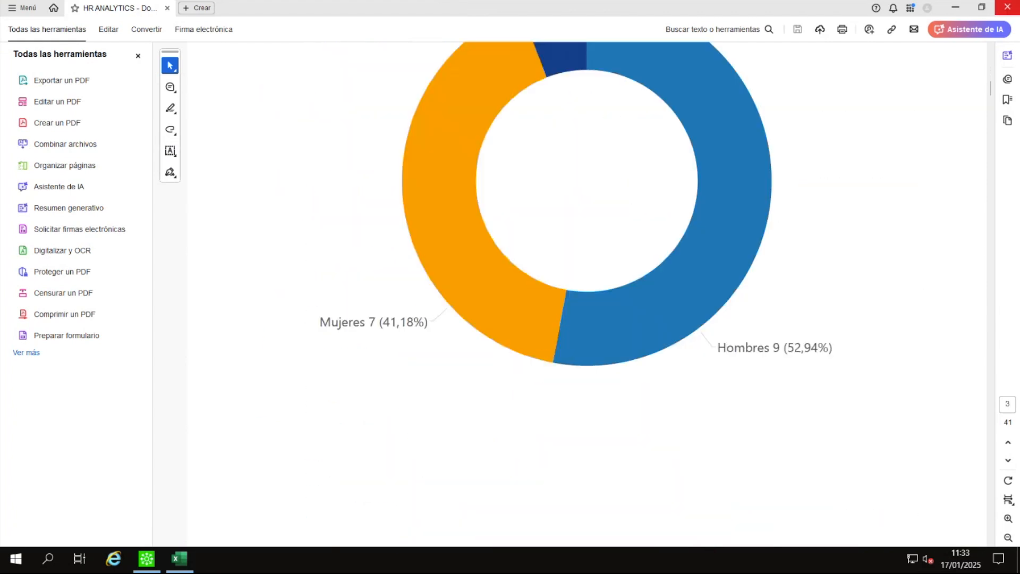
pyautogui.click(1007, 6)
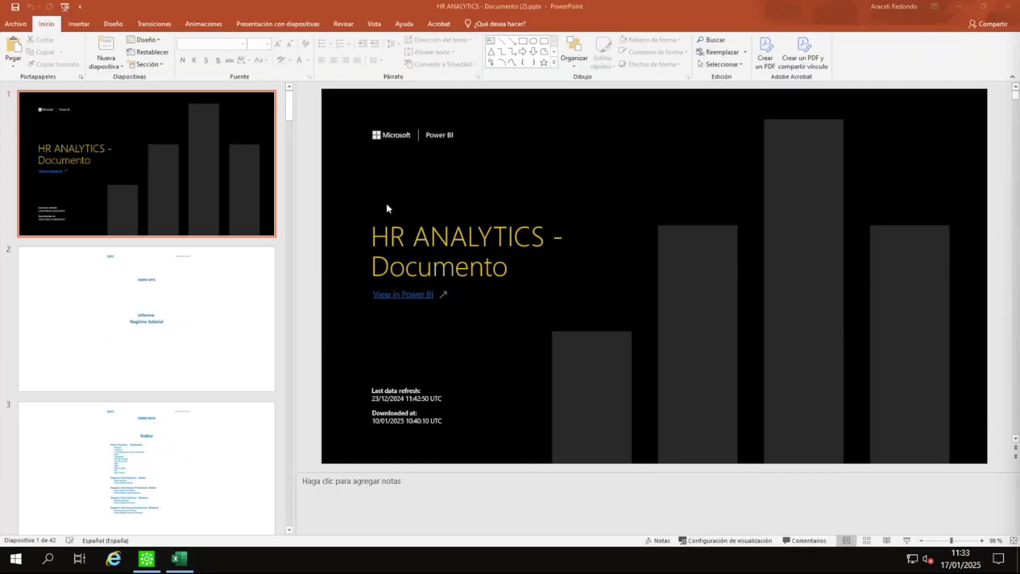
# Step: Browse the HR ANALYTICS - Documento (2).pptx slides in PowerPoint from the Índice to the Categoría chart on slide 6
pyautogui.click(181, 466)
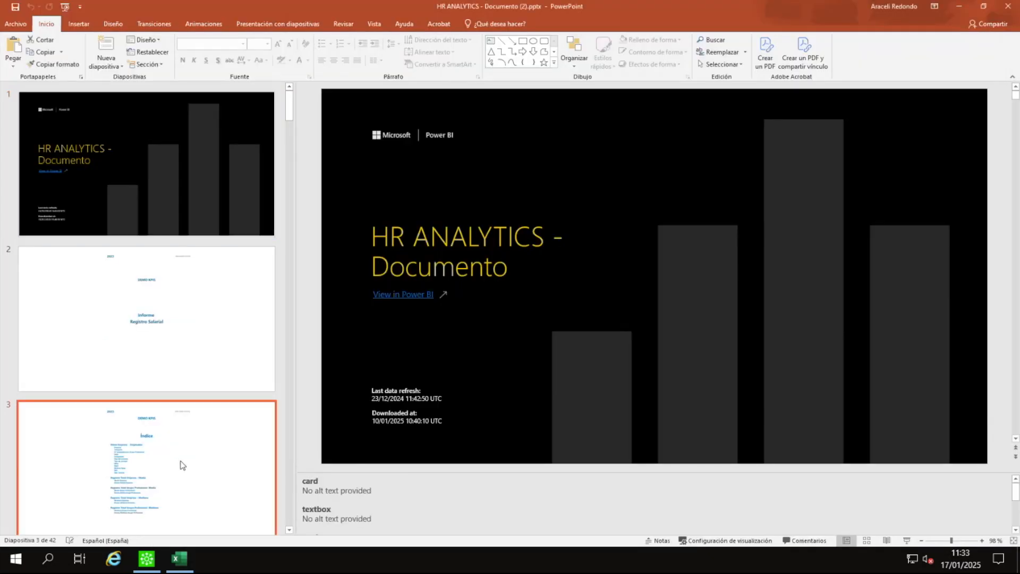
pyautogui.click(182, 499)
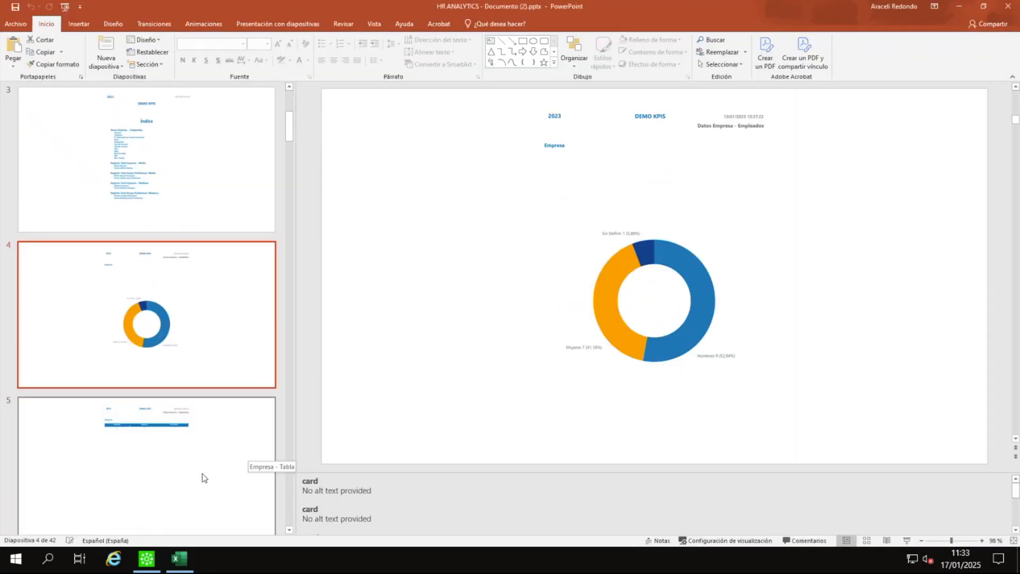
pyautogui.click(196, 477)
pyautogui.click(200, 474)
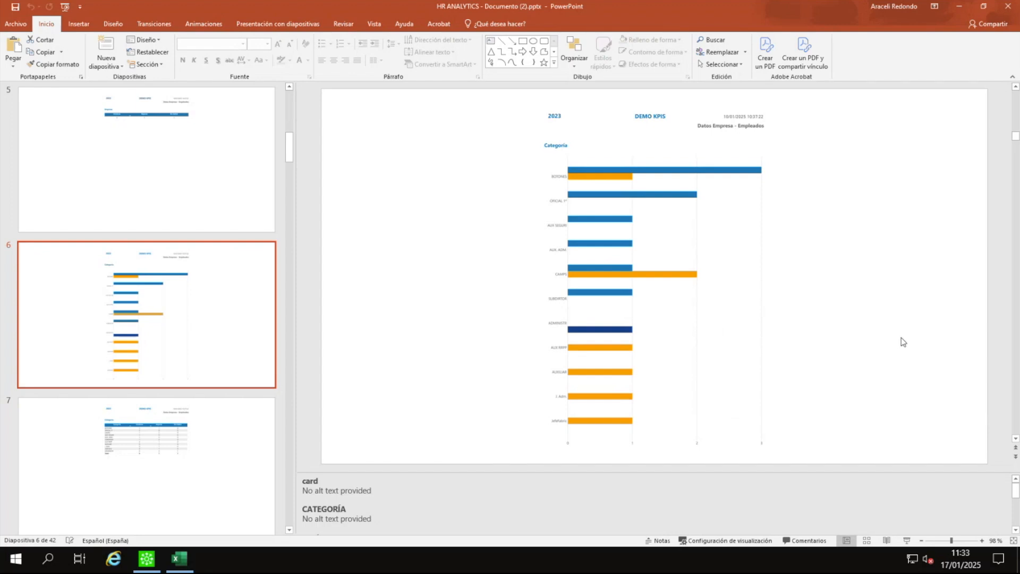
# Step: Rotate the Categoría chart picture on slide 6 by 90° clockwise and resize it to fill most of the slide
pyautogui.click(645, 293)
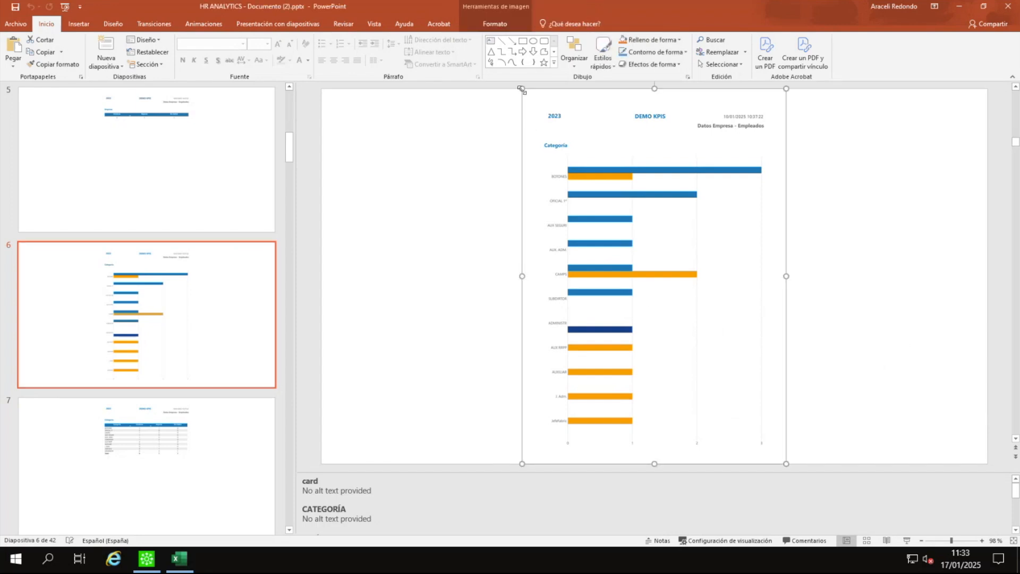
pyautogui.moveTo(523, 89); pyautogui.dragTo(573, 159)
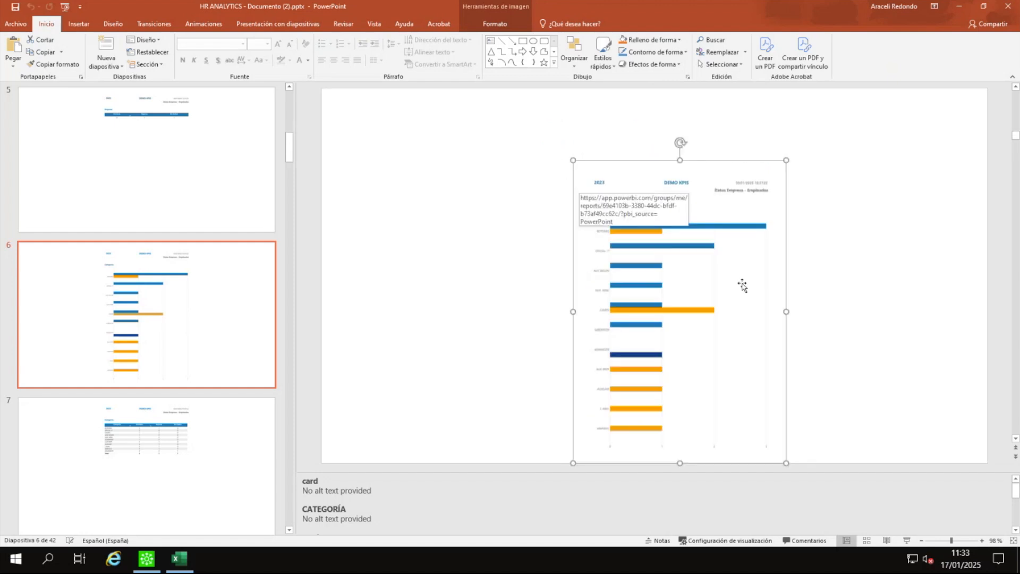
pyautogui.moveTo(681, 142); pyautogui.dragTo(739, 316)
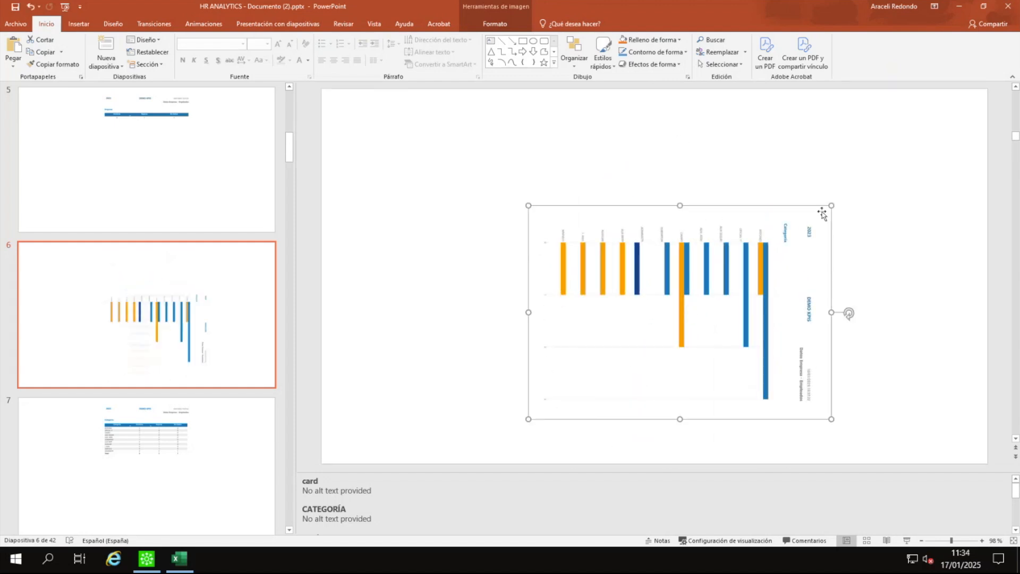
pyautogui.moveTo(832, 206); pyautogui.dragTo(971, 107)
pyautogui.moveTo(528, 264); pyautogui.dragTo(434, 269)
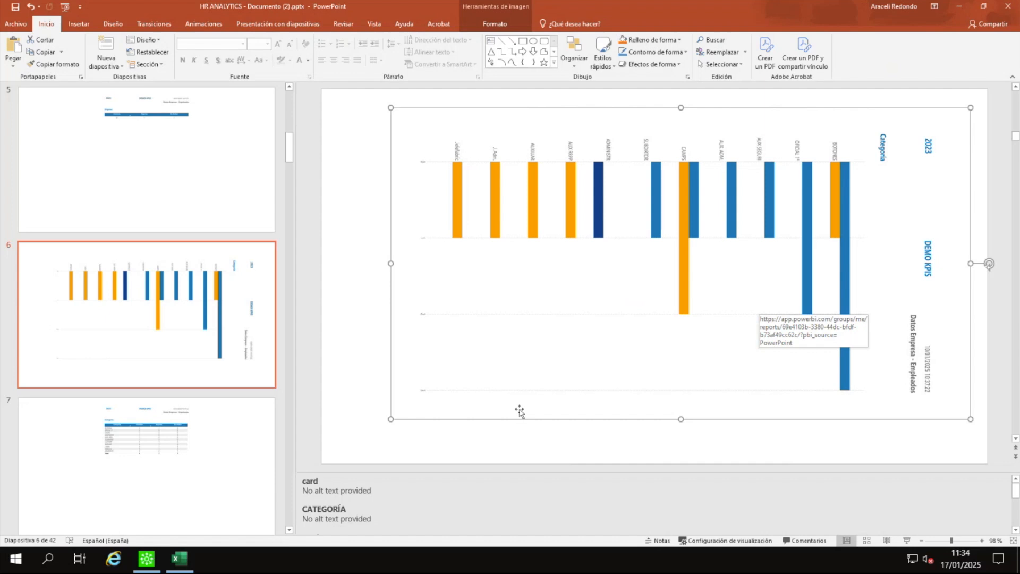
# Step: Close the presentation without saving its changes and switch to the HR ANALYTICS report in Power BI
pyautogui.click(1009, 7)
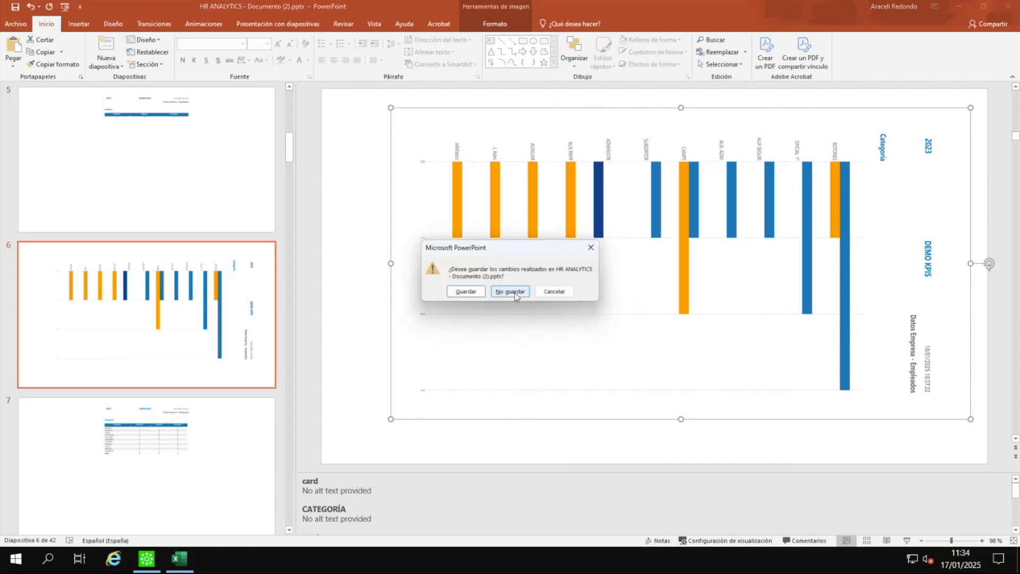
pyautogui.click(510, 292)
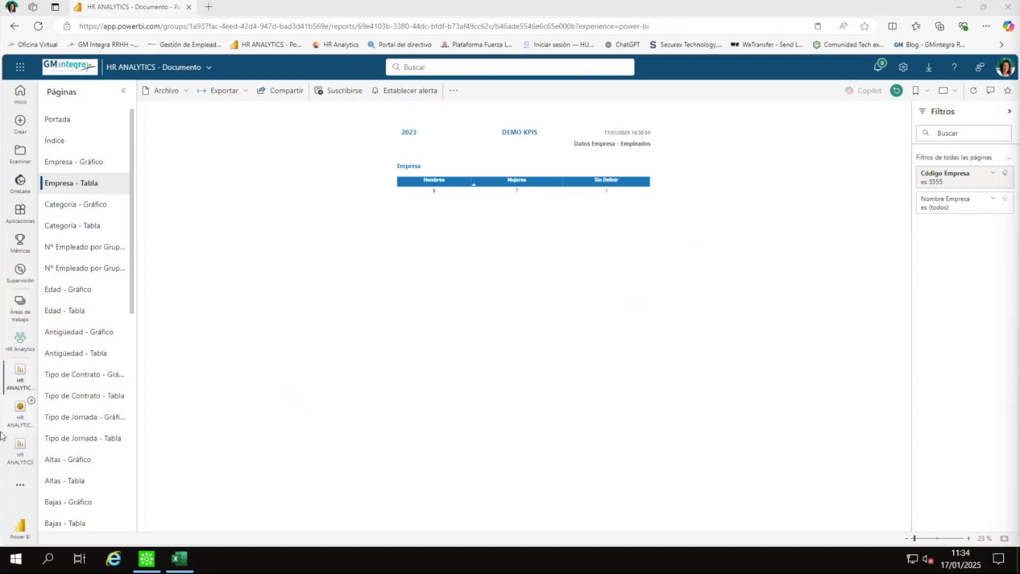
pyautogui.click(19, 447)
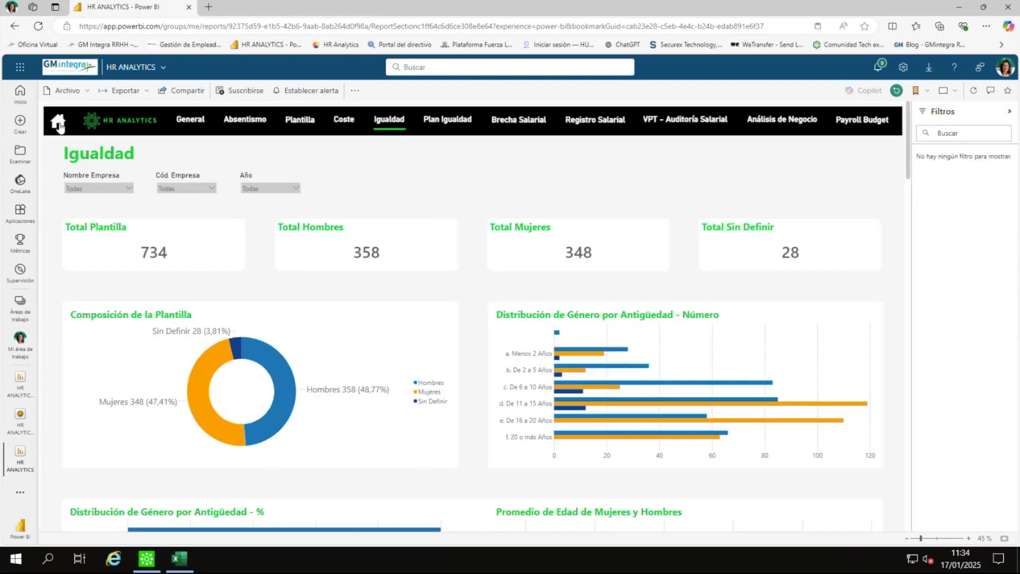
# Step: Switch from the report's home page to Sage 200 and close the gross salary results and the Cálculo Anual Bruto wizard
pyautogui.click(58, 123)
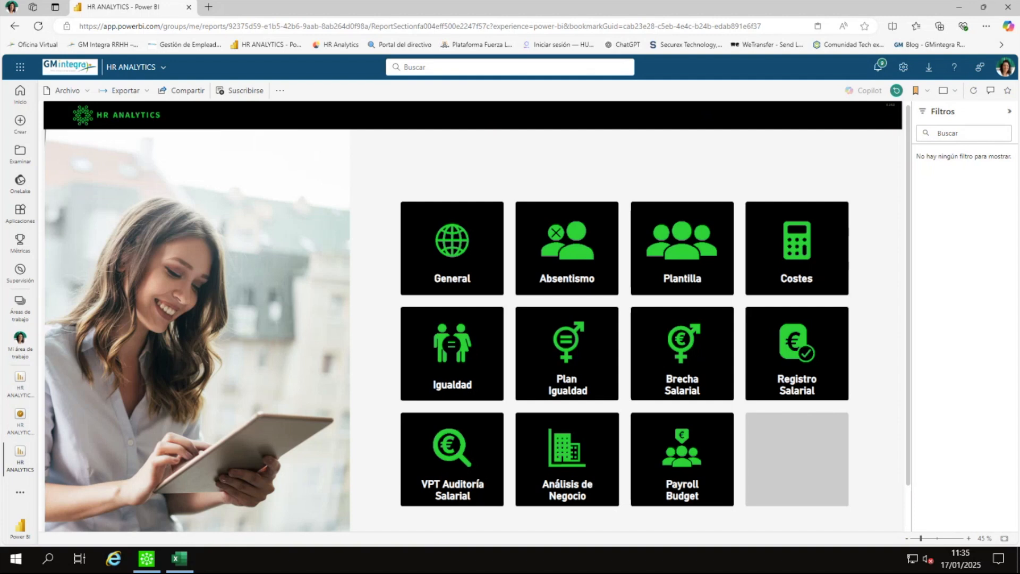
pyautogui.click(180, 562)
pyautogui.click(510, 316)
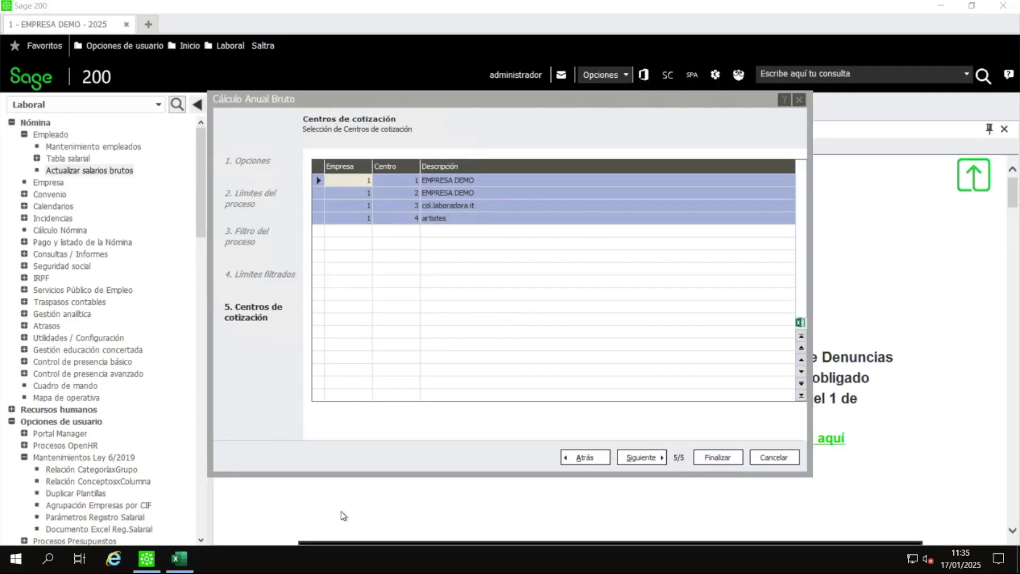
pyautogui.click(703, 401)
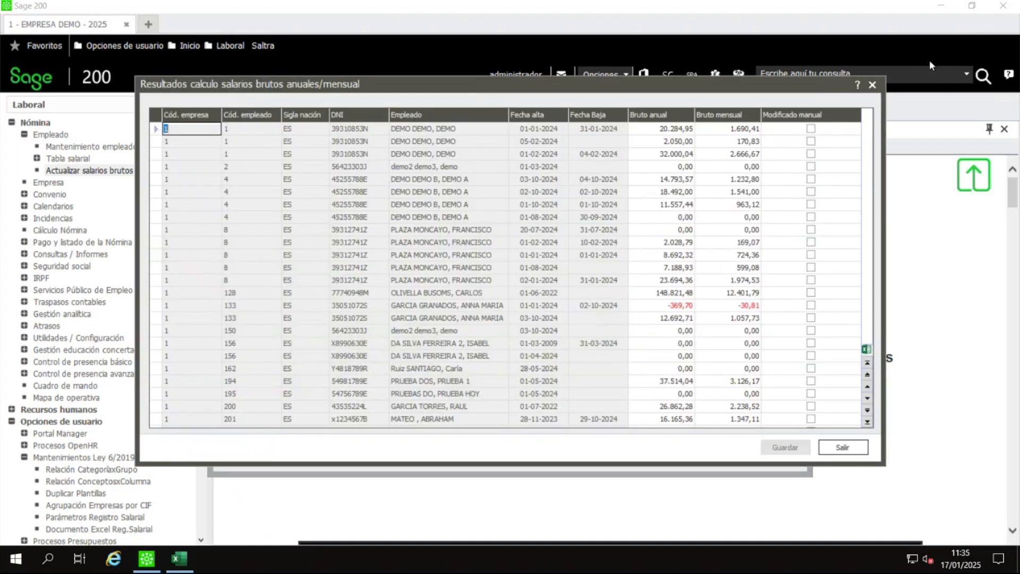
pyautogui.click(876, 86)
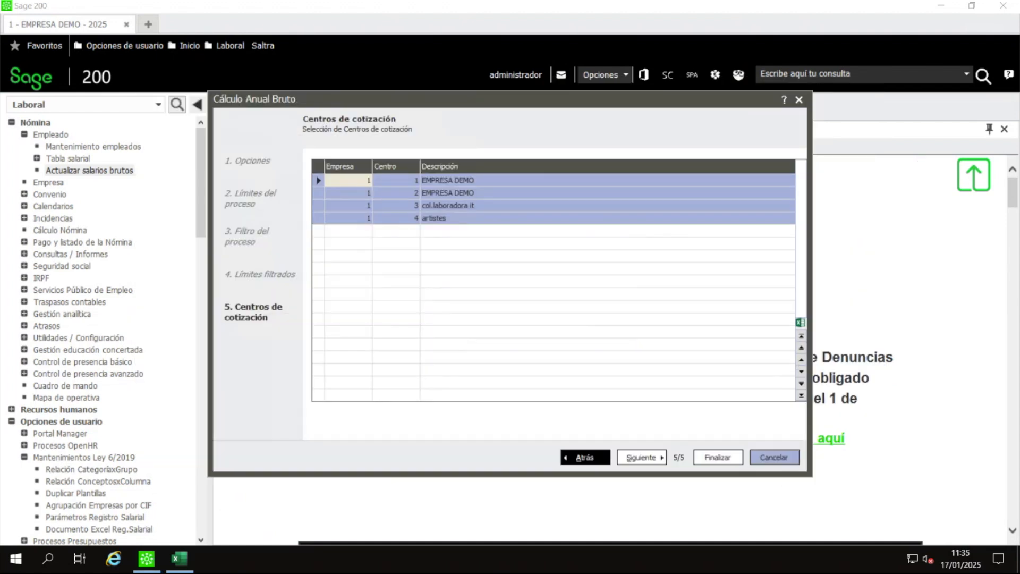
pyautogui.click(774, 457)
# Step: Switch to the 1_2024 workbook in Excel and highlight cells H9:Q9 of the first employee on the Detalle empleado datos equipara sheet
pyautogui.click(179, 558)
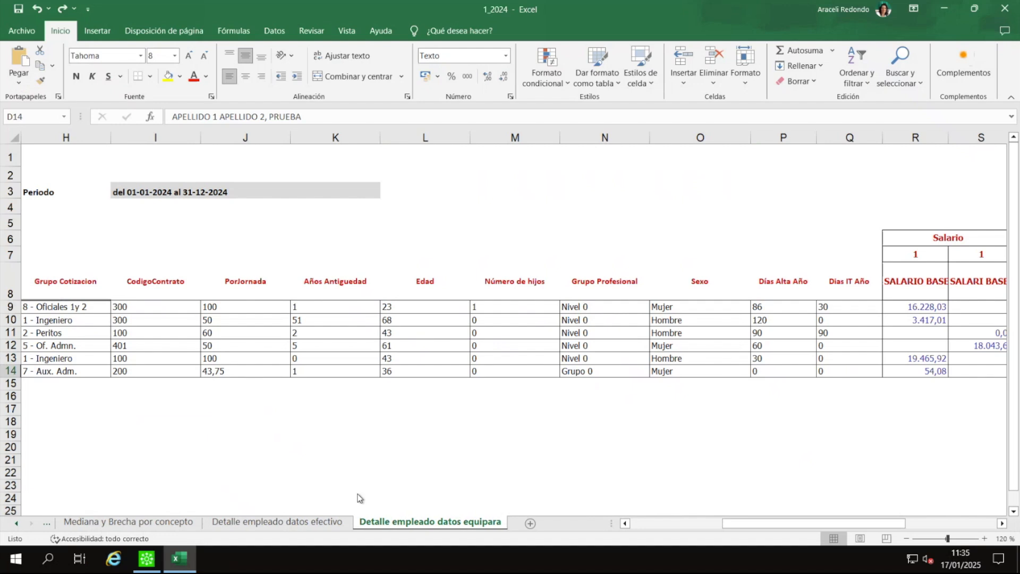
pyautogui.click(418, 329)
pyautogui.moveTo(89, 313); pyautogui.dragTo(839, 309)
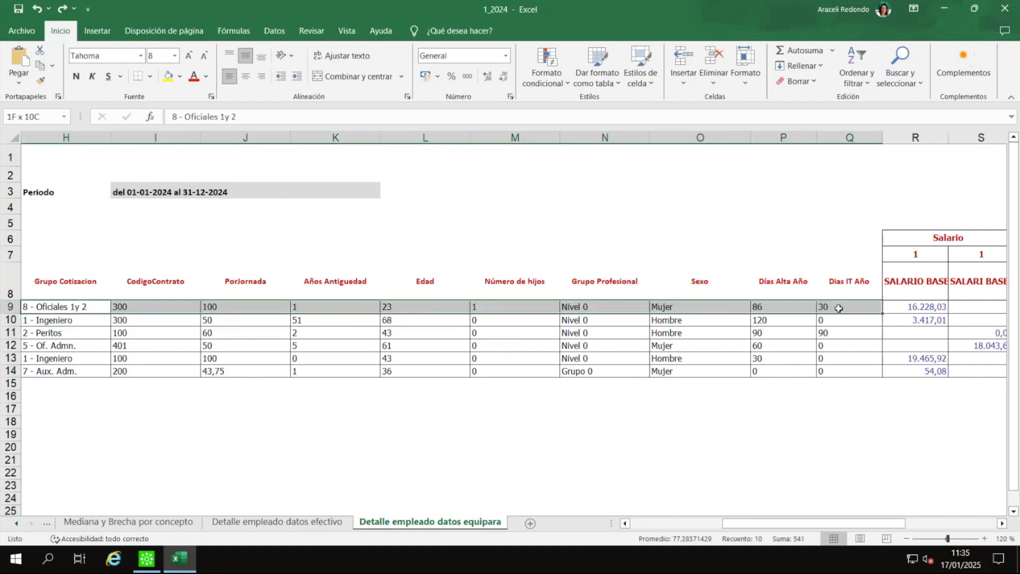
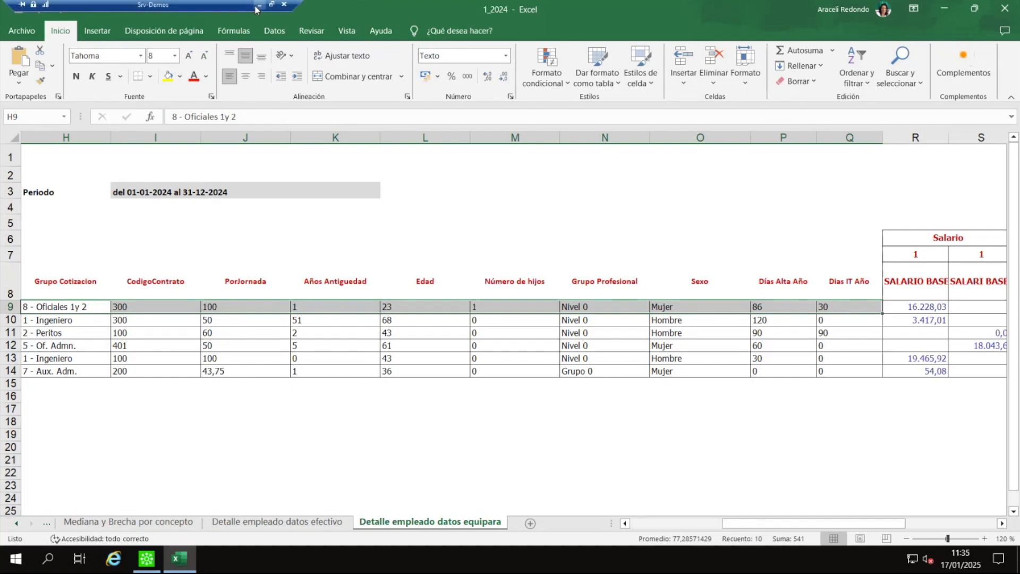
# Step: Return to Power BI and view the Igualdad page's Composición de la Plantilla chart as a table before going back to the report
pyautogui.click(257, 6)
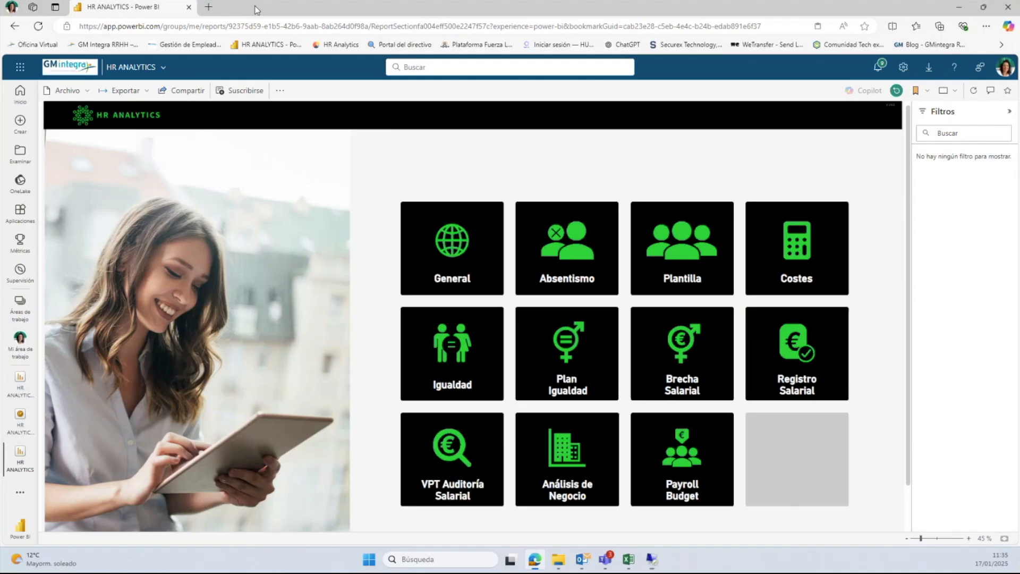
pyautogui.click(571, 346)
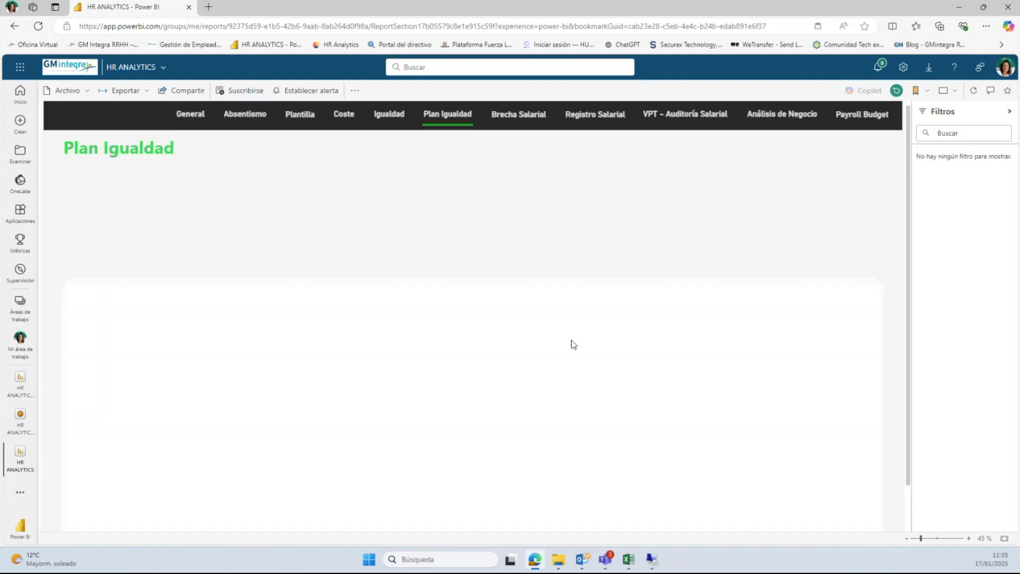
pyautogui.click(380, 121)
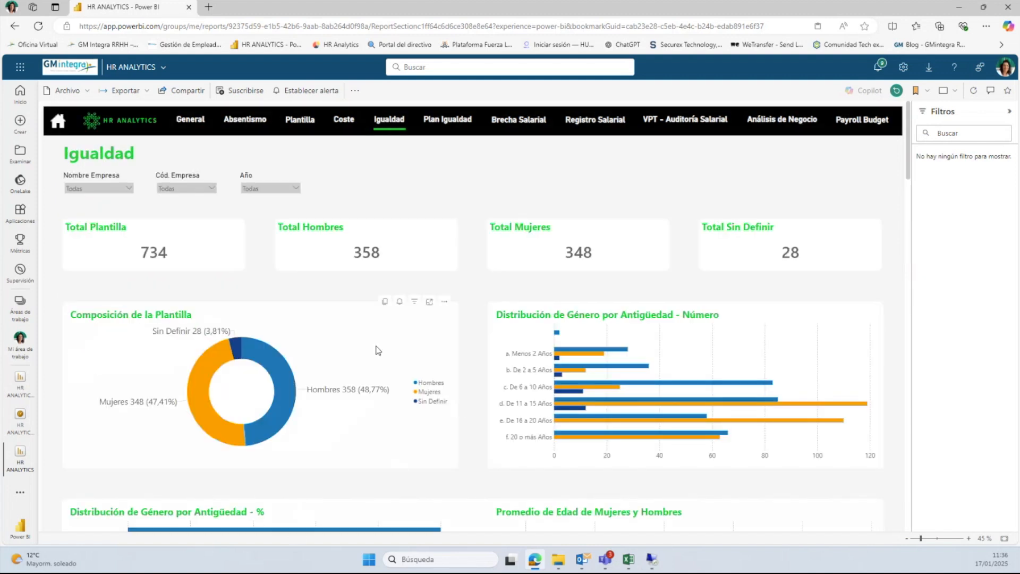
pyautogui.click(445, 304)
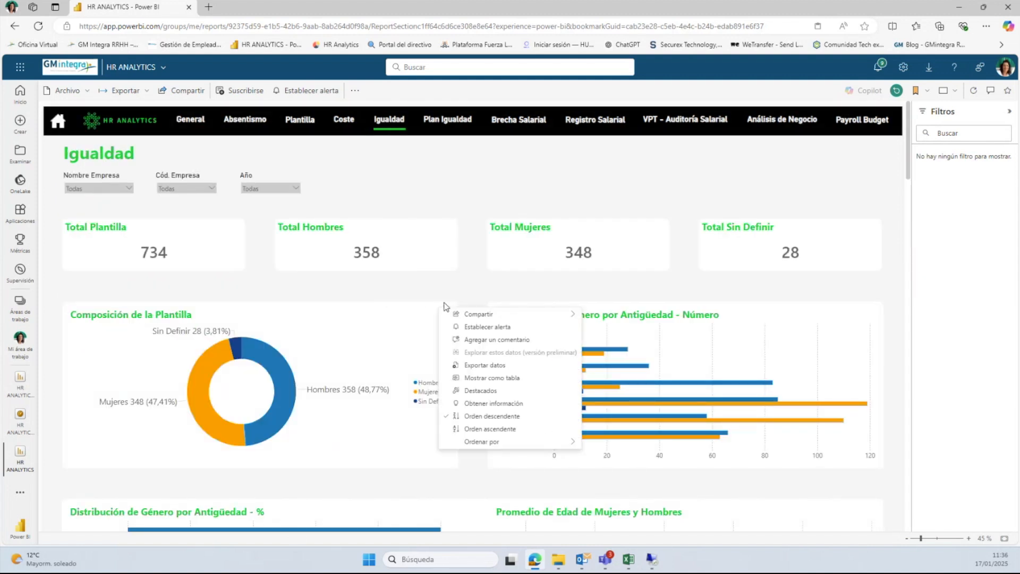
pyautogui.click(477, 379)
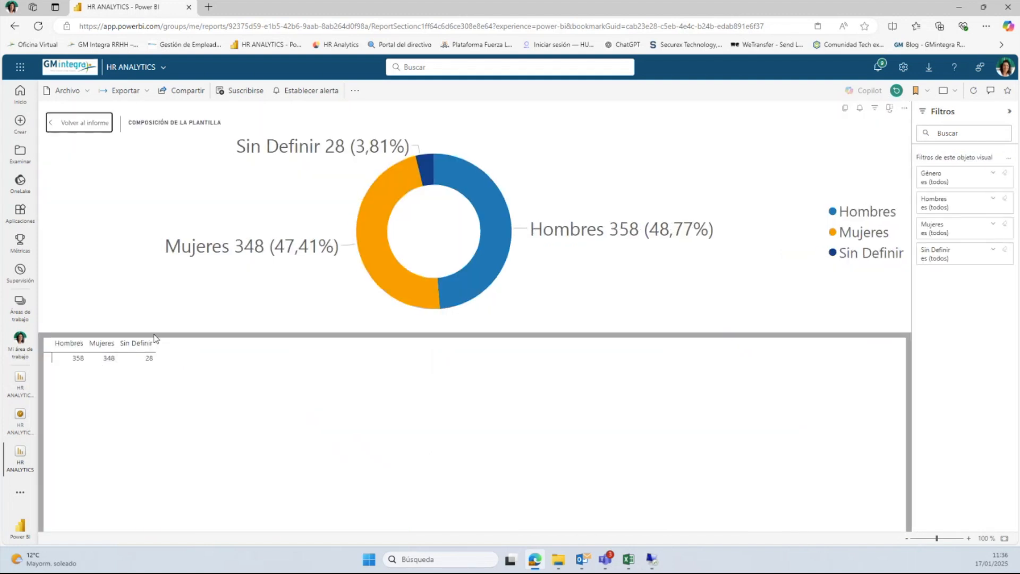
pyautogui.click(74, 128)
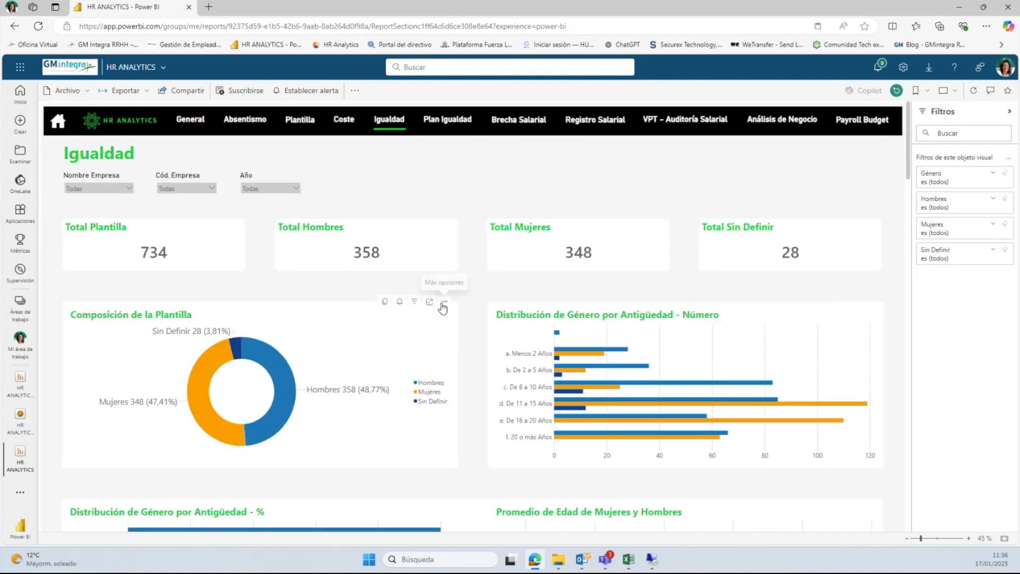
# Step: Export the summarized data (Datos resumidos) of the Composición de la Plantilla chart as an .xlsx file
pyautogui.click(444, 303)
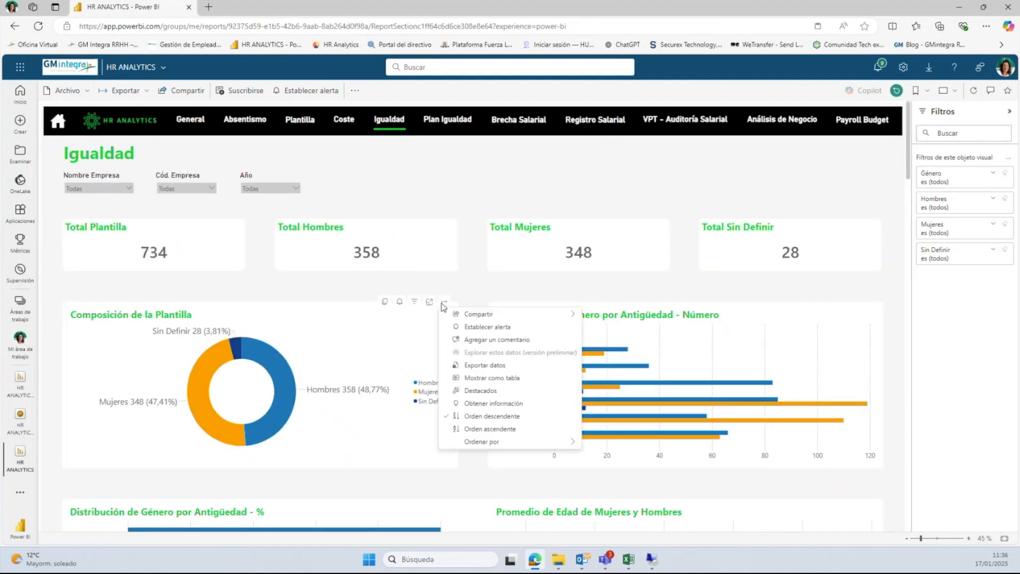
pyautogui.click(483, 365)
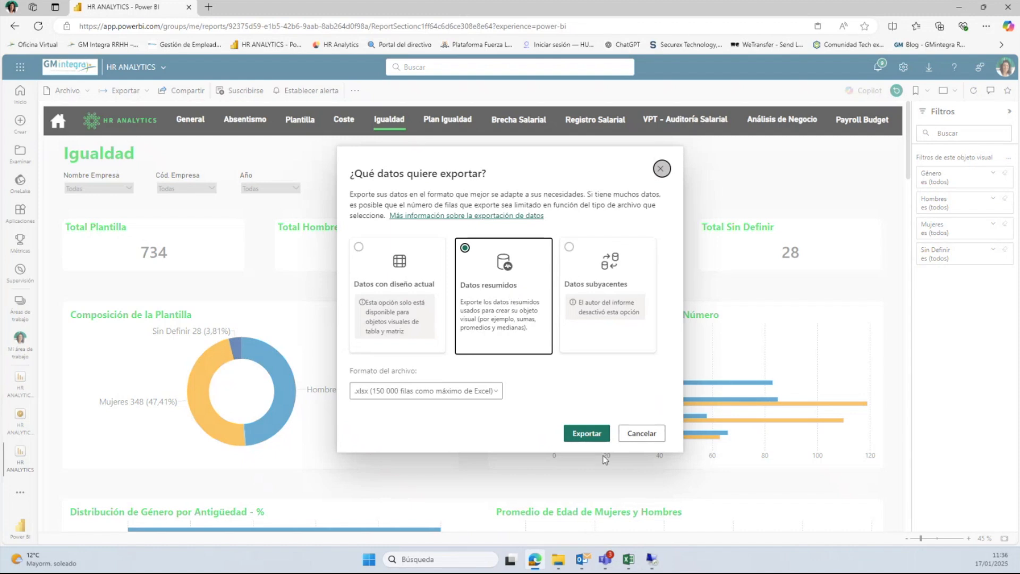
pyautogui.click(586, 433)
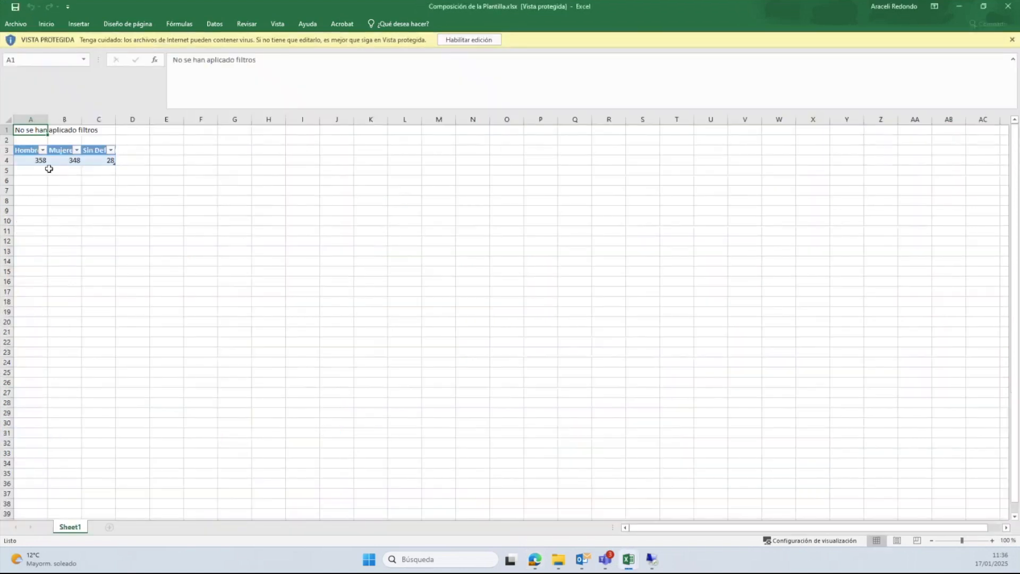
# Step: Highlight the table in A3:C4 of Composición de la Plantilla.xlsx and minimize the open workbooks to return to the Igualdad page
pyautogui.moveTo(31, 151); pyautogui.dragTo(89, 162)
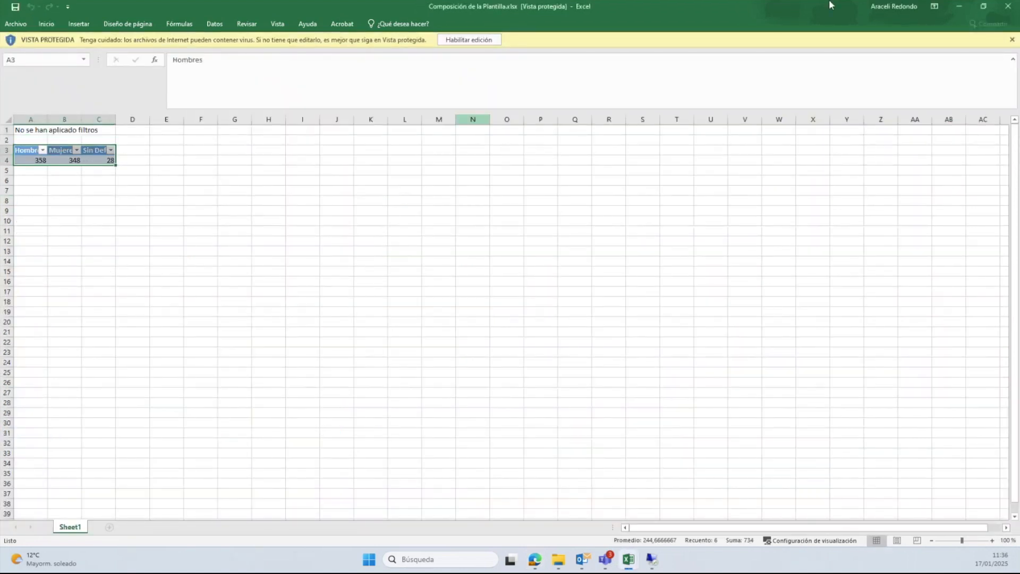
pyautogui.click(952, 8)
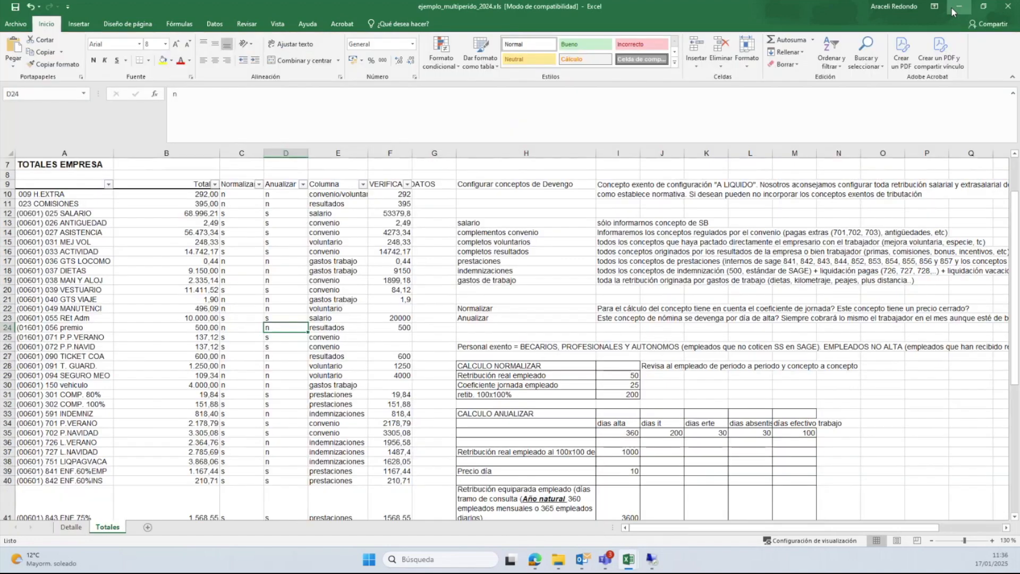
pyautogui.click(952, 8)
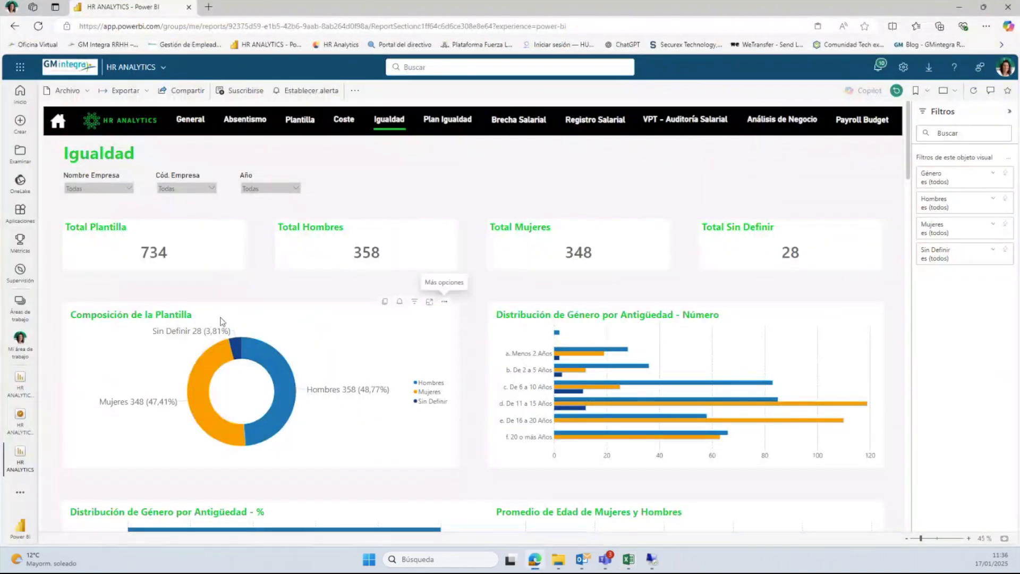
pyautogui.scroll(-10, 353, 433)
pyautogui.scroll(10, 349, 430)
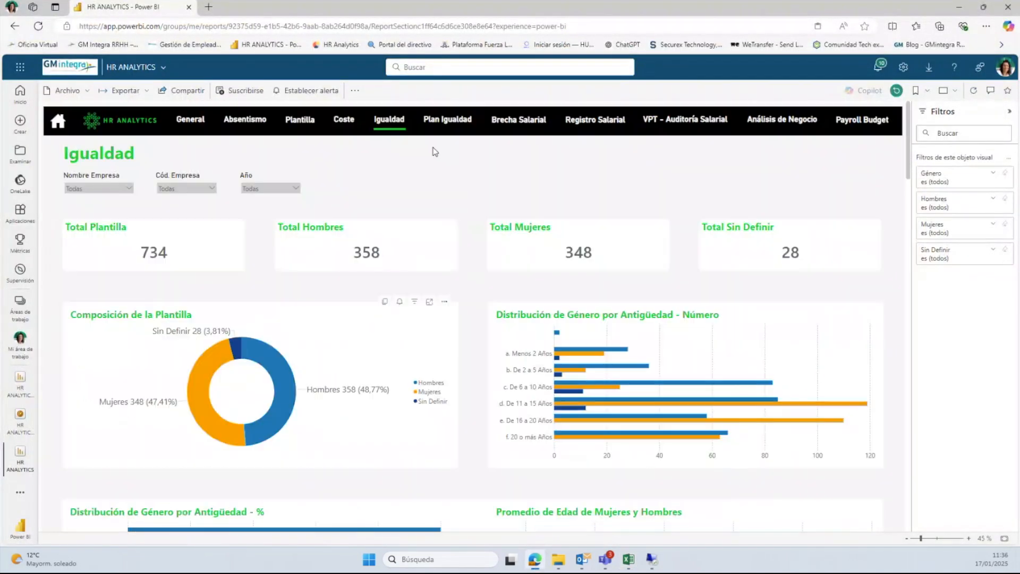
# Step: Look through the Plan Igualdad reports Informe Igualdad, Antigüedad, Edades and Altas/Bajas
pyautogui.click(447, 124)
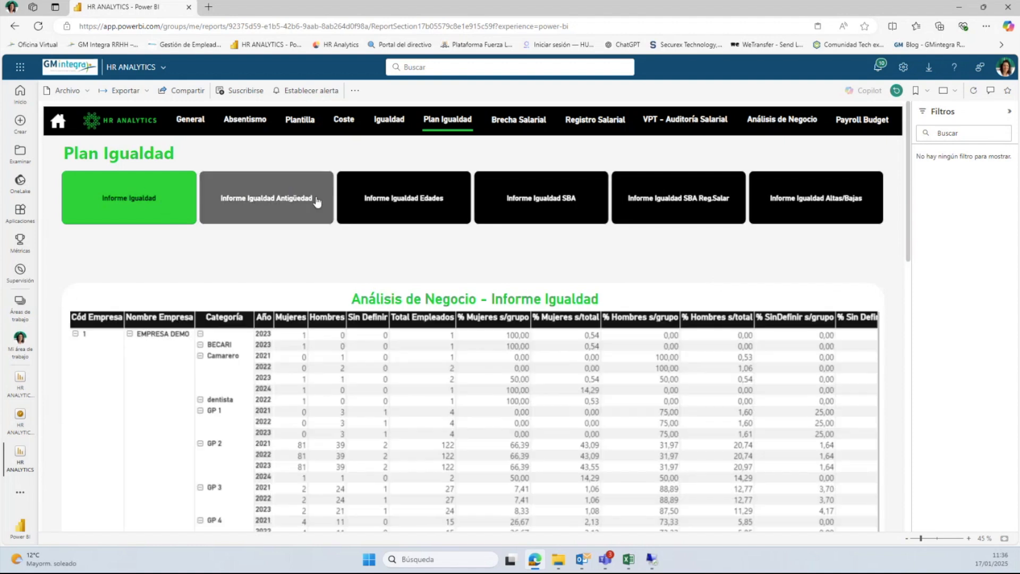
pyautogui.click(283, 200)
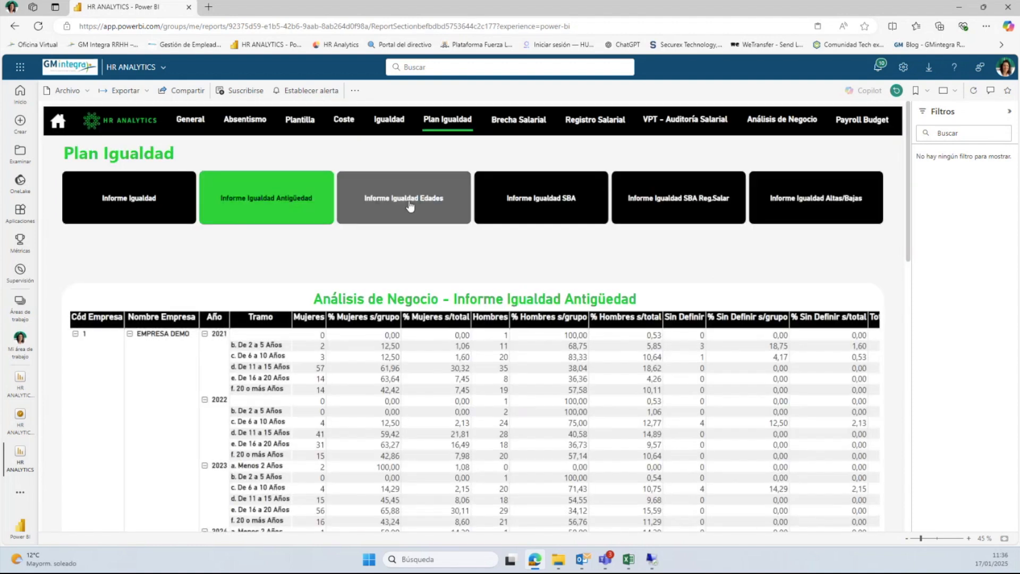
pyautogui.click(404, 206)
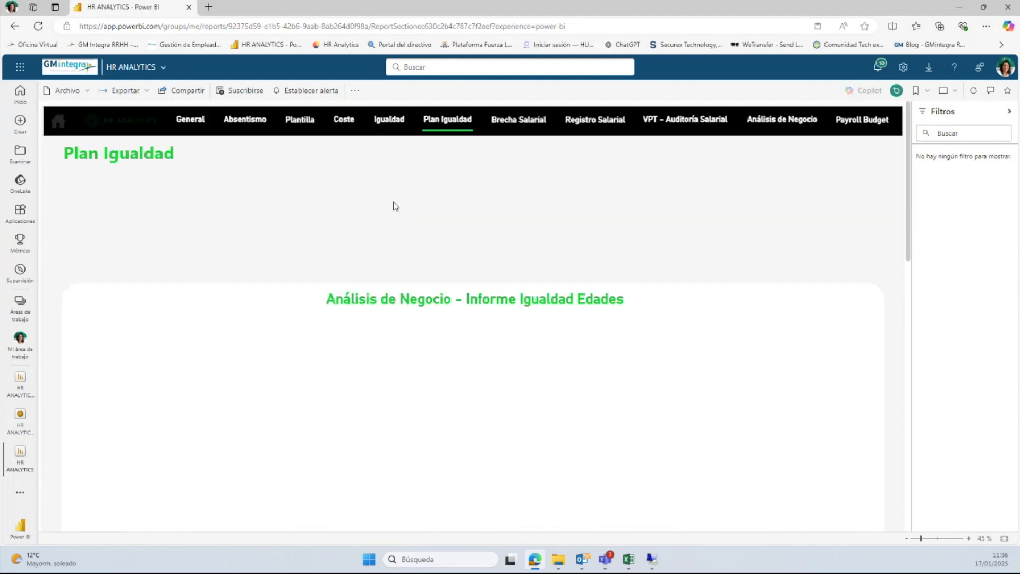
pyautogui.click(794, 198)
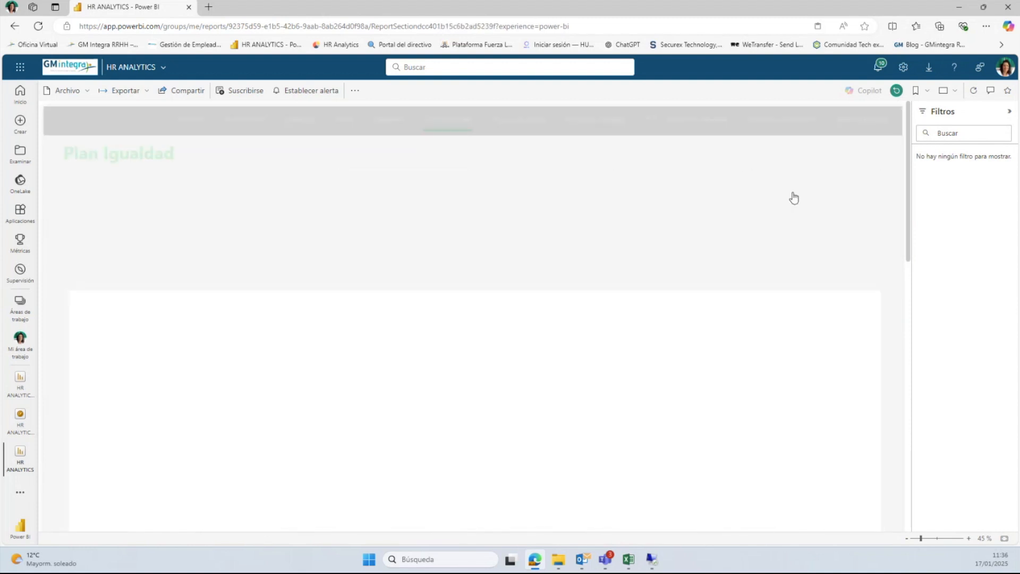
pyautogui.click(413, 205)
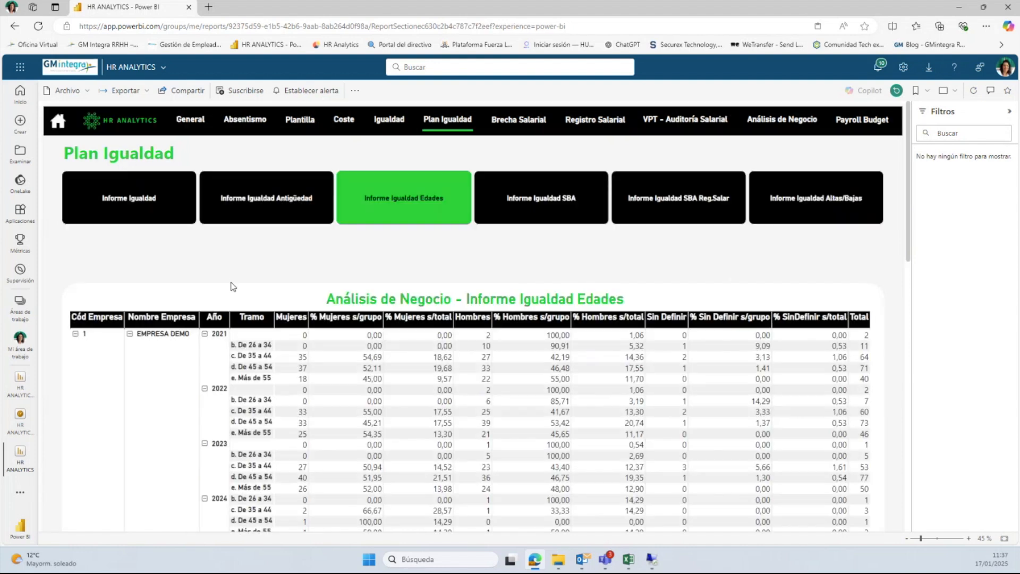
pyautogui.click(811, 204)
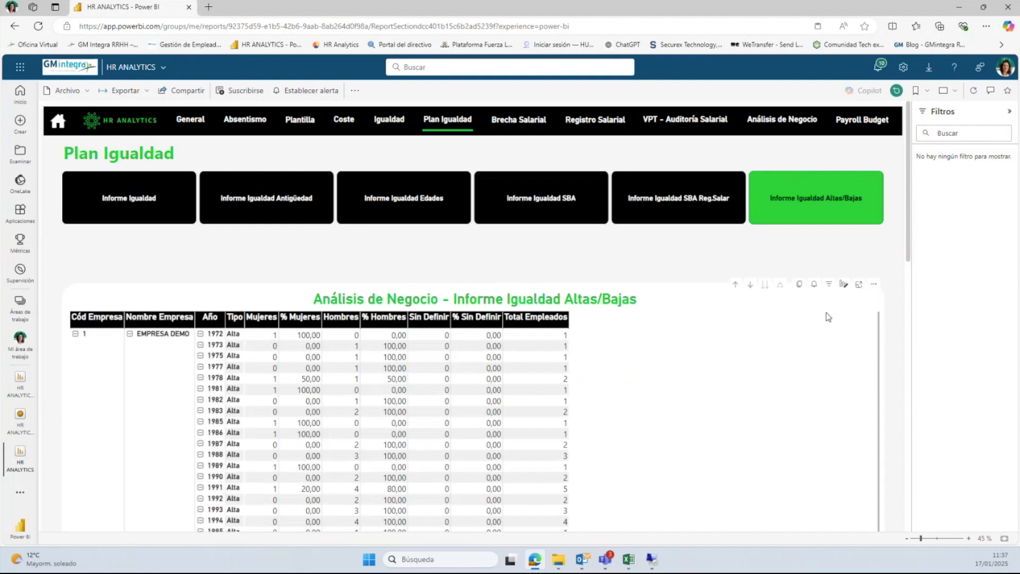
# Step: Examine the fields available for Columnas in the Informe Igualdad Altas/Bajas table's personalization options and close them without adding any
pyautogui.click(843, 284)
pyautogui.click(905, 402)
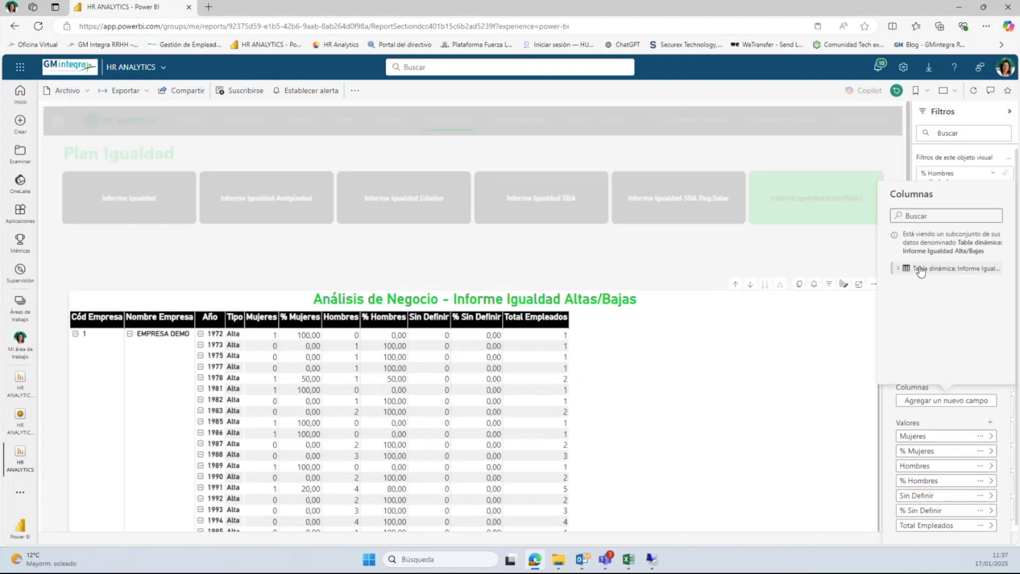
pyautogui.click(903, 269)
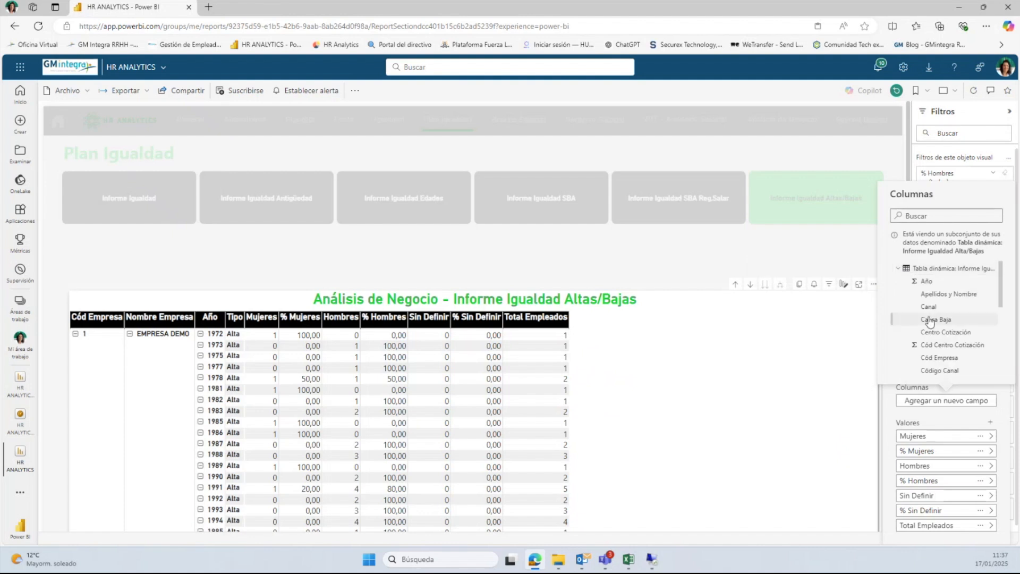
pyautogui.scroll(-2, 941, 348)
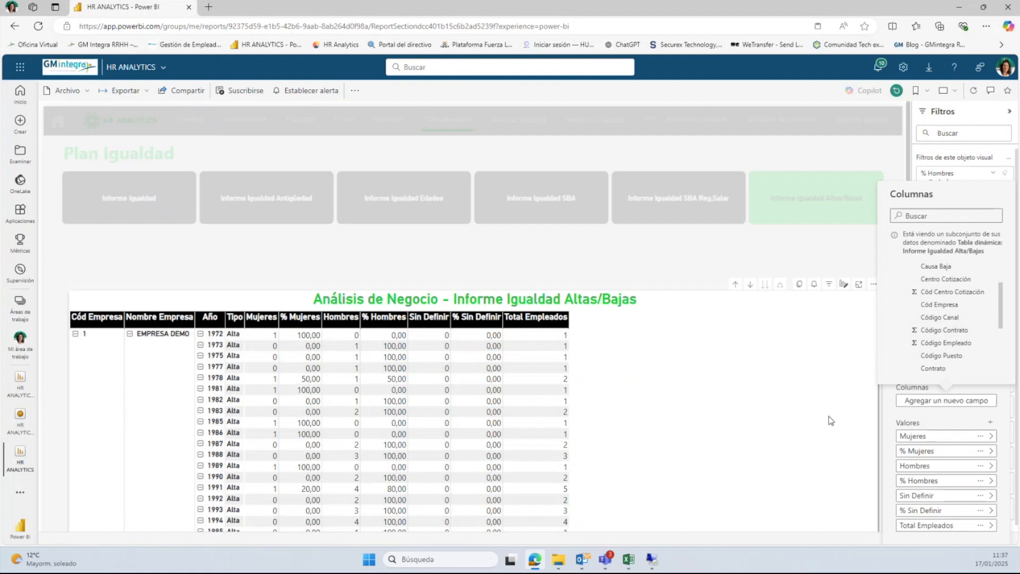
pyautogui.click(844, 284)
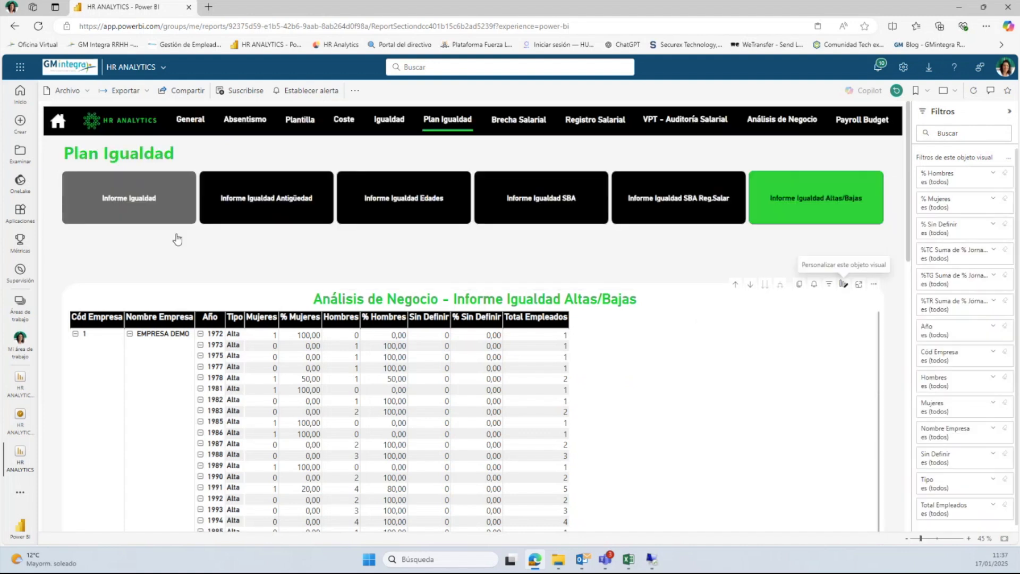
# Step: View the VPT - Auditoría Salarial page and the General page's HeadCount and Departamento charts from the report's home page
pyautogui.click(55, 124)
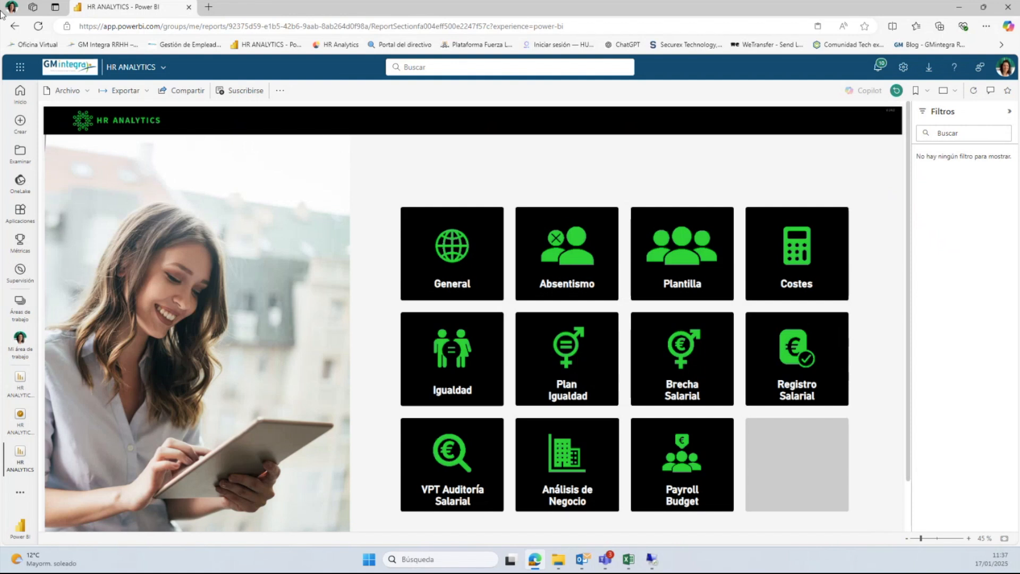
pyautogui.click(436, 471)
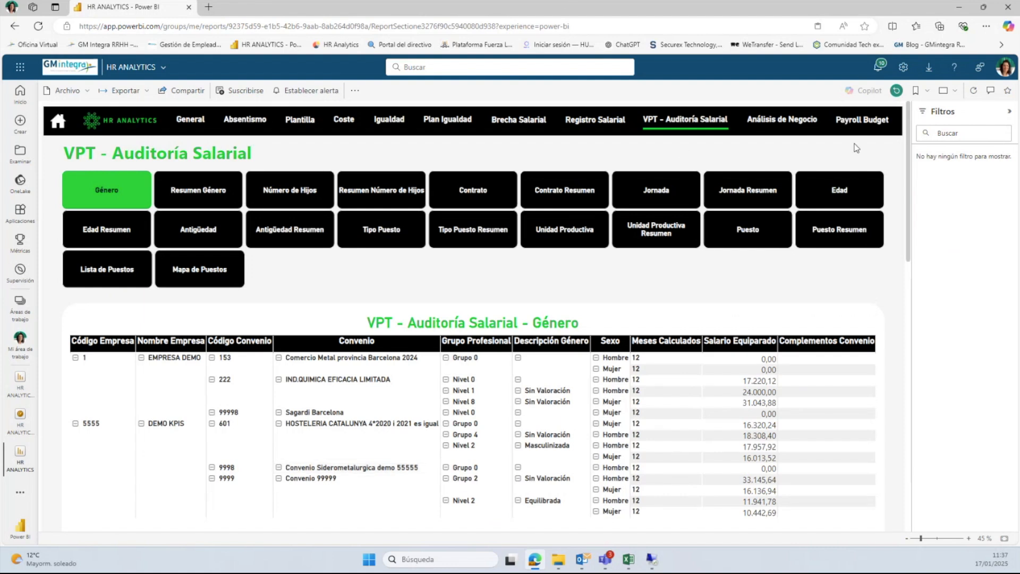
pyautogui.click(56, 122)
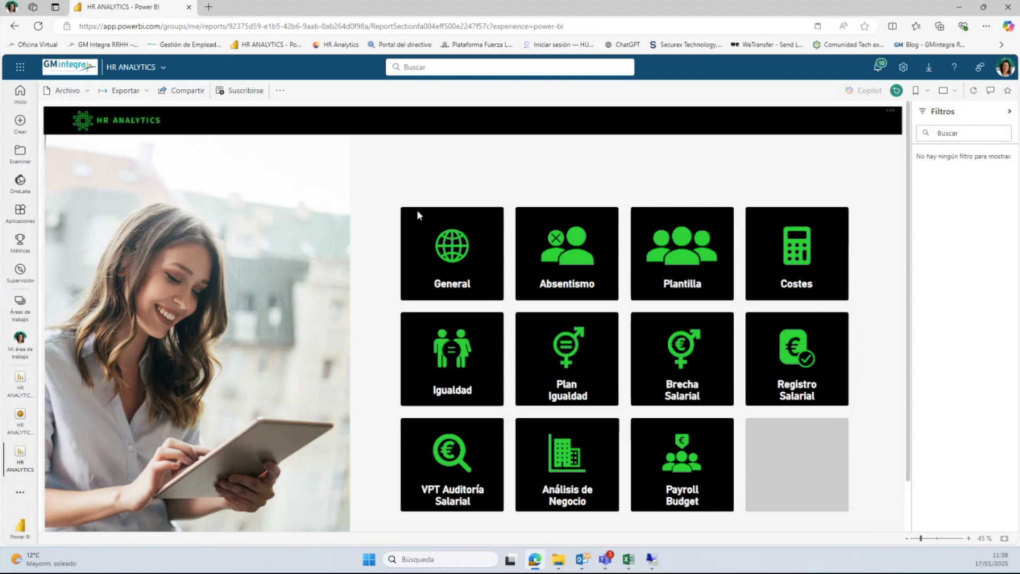
pyautogui.click(449, 260)
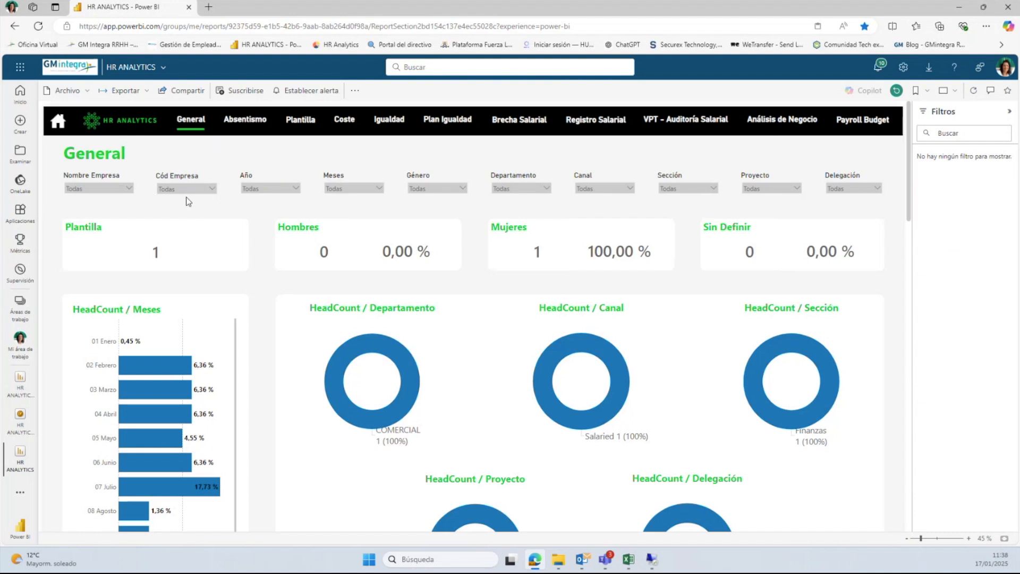
pyautogui.scroll(-5, 436, 292)
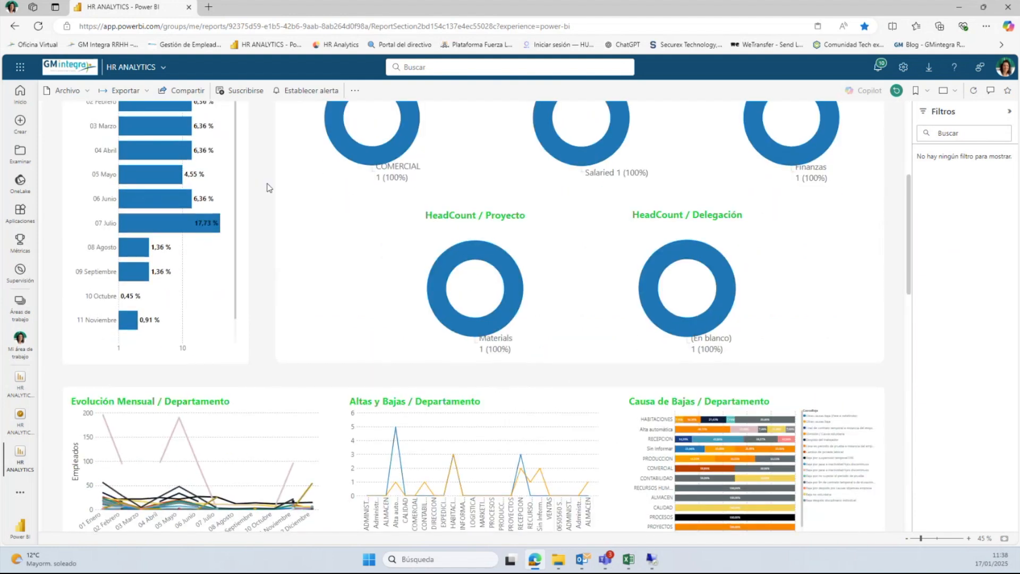
# Step: Look through the General page's filters, HeadCount charts and breakdowns by Departamento, Sección and Proyecto
pyautogui.scroll(5, 272, 201)
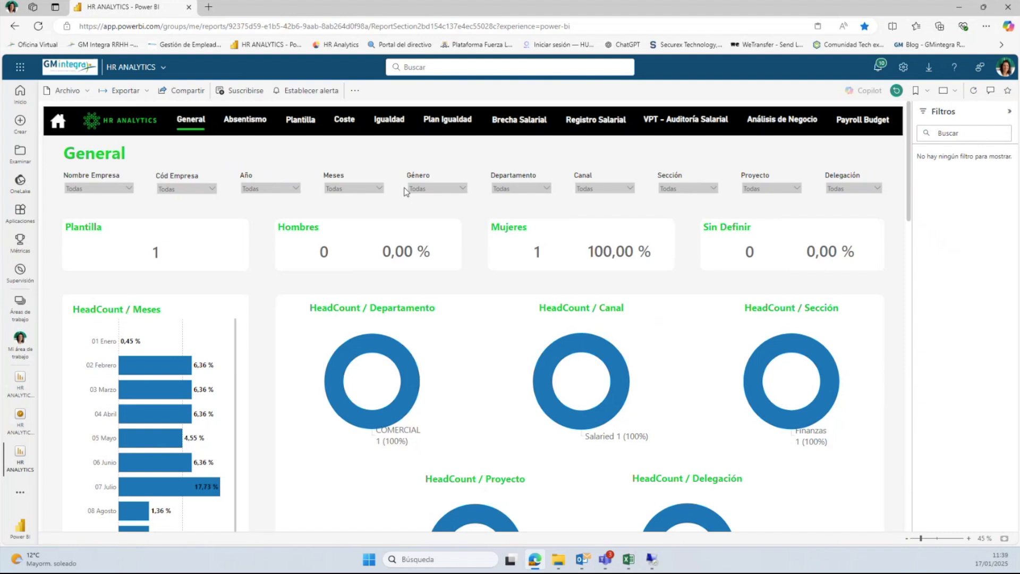
pyautogui.scroll(-10, 577, 403)
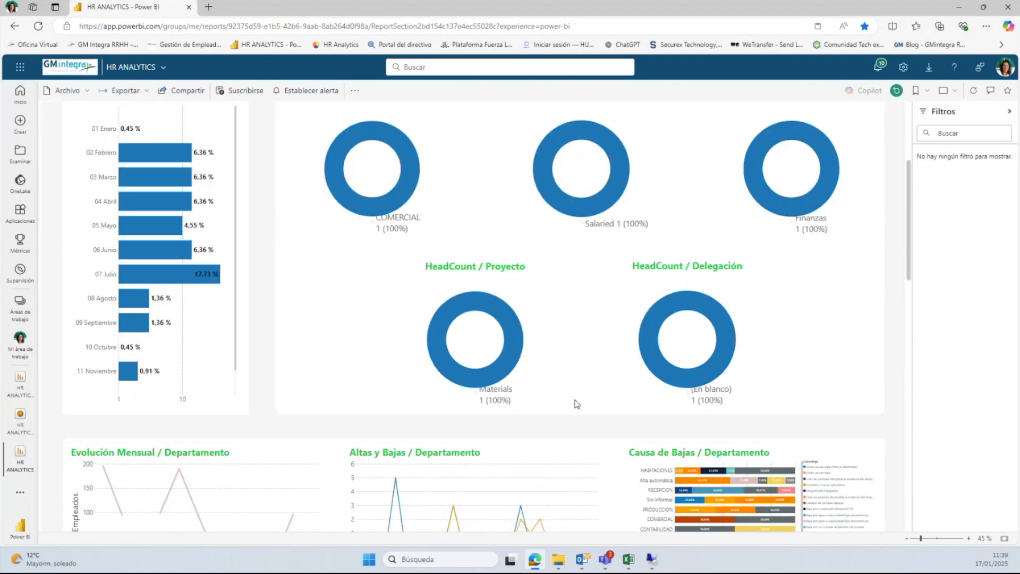
pyautogui.scroll(-5, 576, 404)
pyautogui.scroll(15, 574, 468)
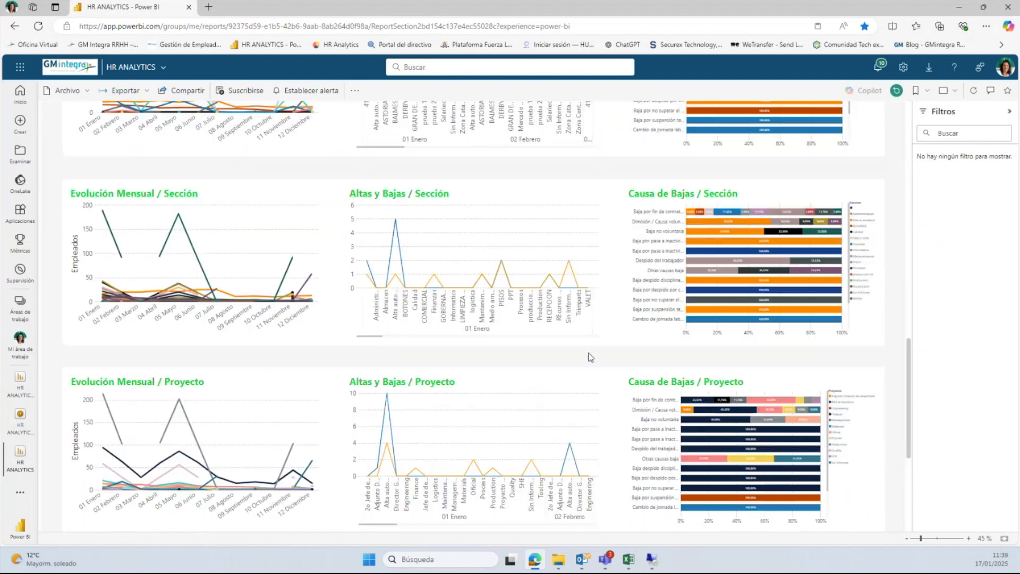
pyautogui.scroll(2, 591, 357)
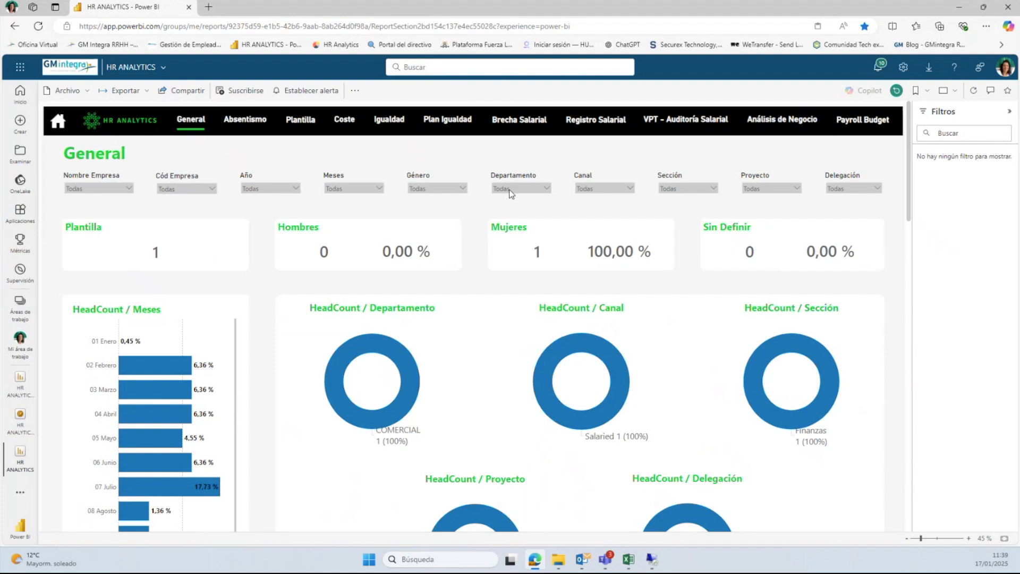
pyautogui.scroll(-7, 582, 310)
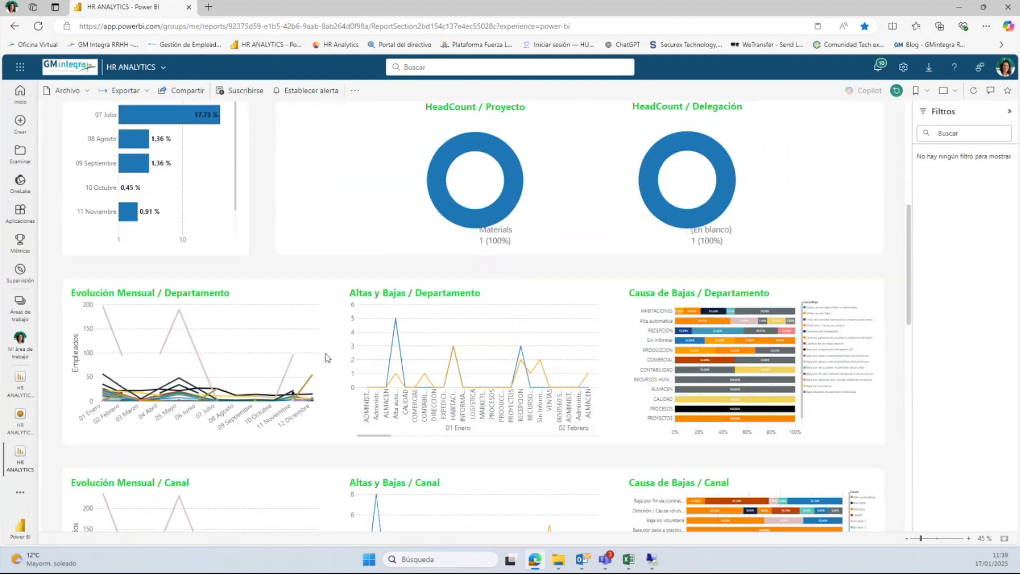
pyautogui.scroll(7, 464, 292)
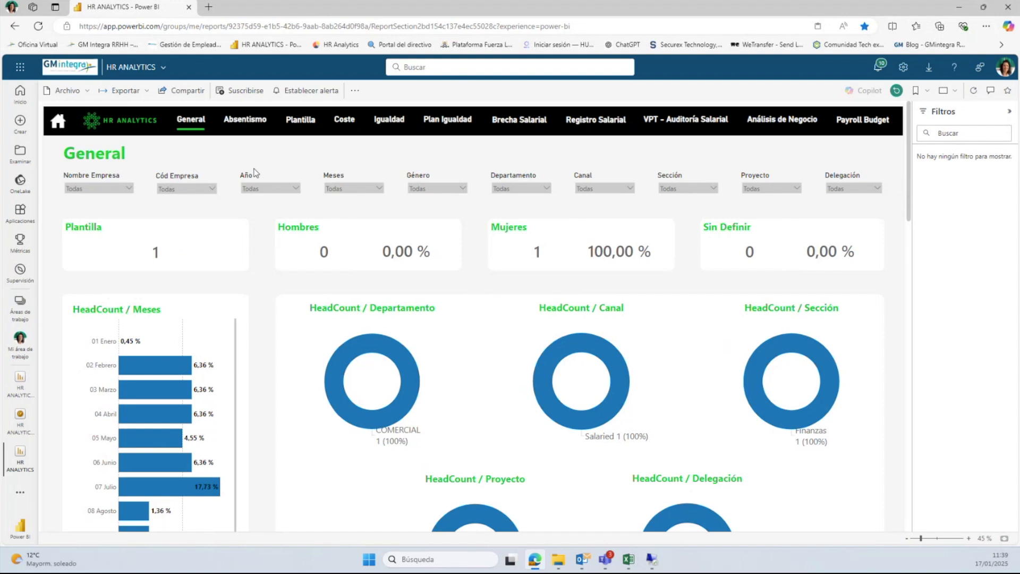
# Step: Filter the General page by Cód Empresa 5555
pyautogui.click(210, 189)
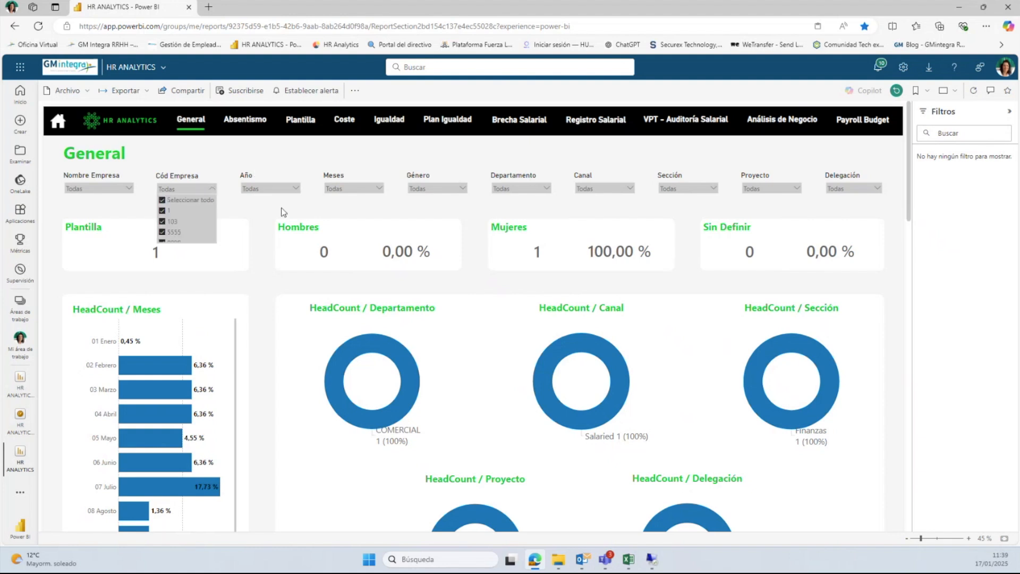
pyautogui.click(211, 188)
pyautogui.click(164, 201)
pyautogui.click(249, 206)
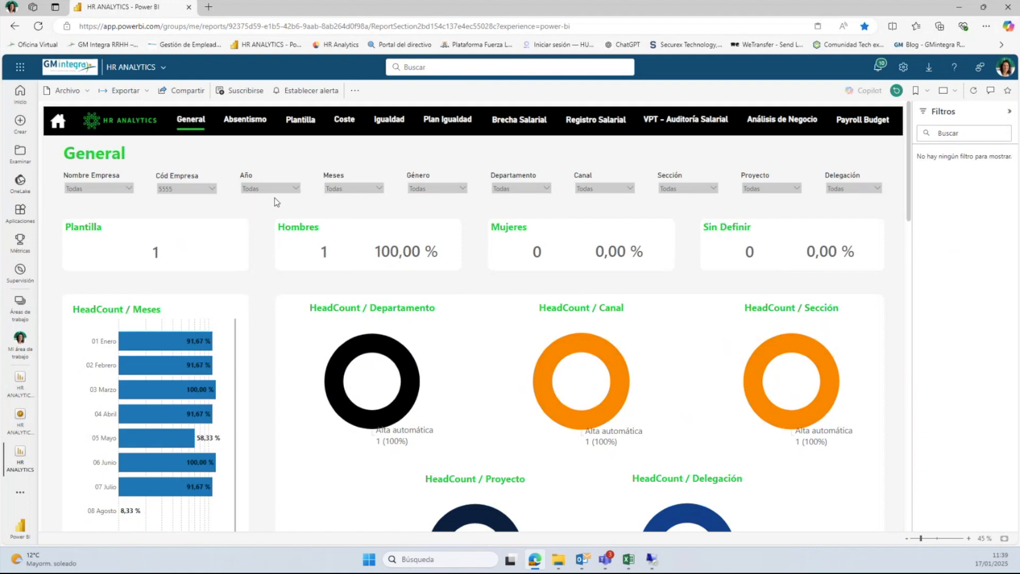
# Step: Filter the General page's data by the year 2023
pyautogui.click(295, 190)
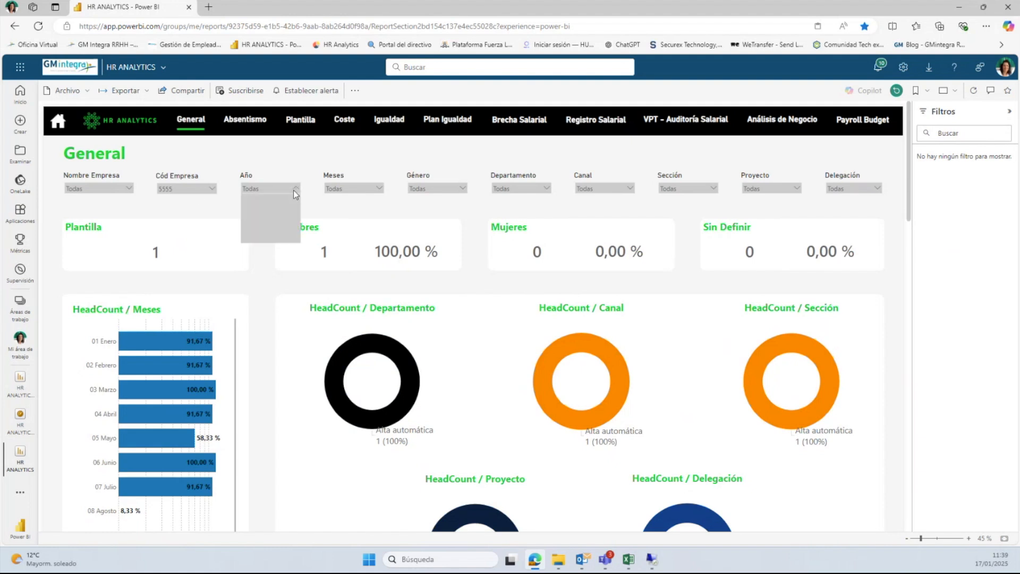
pyautogui.click(246, 201)
pyautogui.click(246, 233)
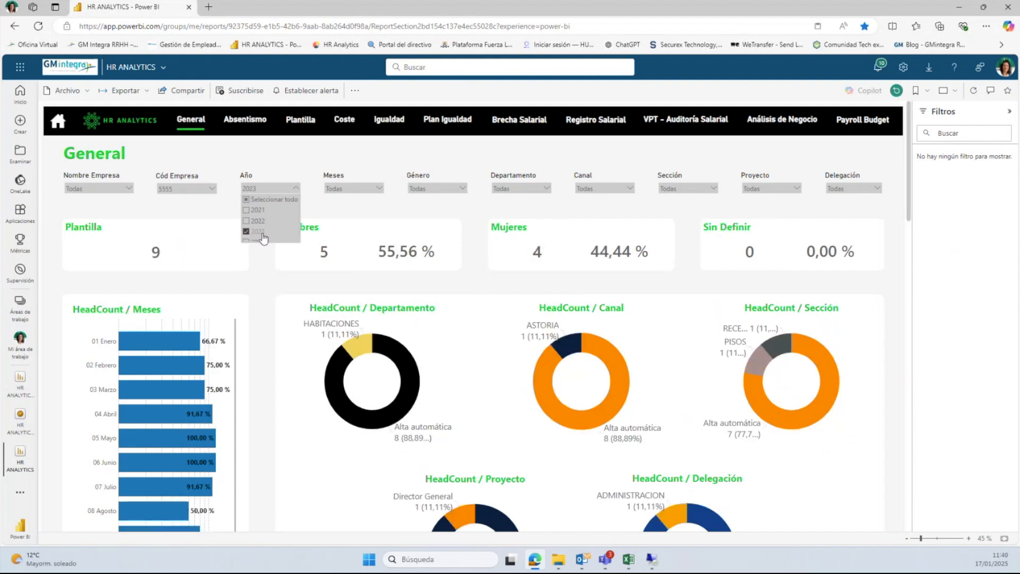
pyautogui.click(345, 208)
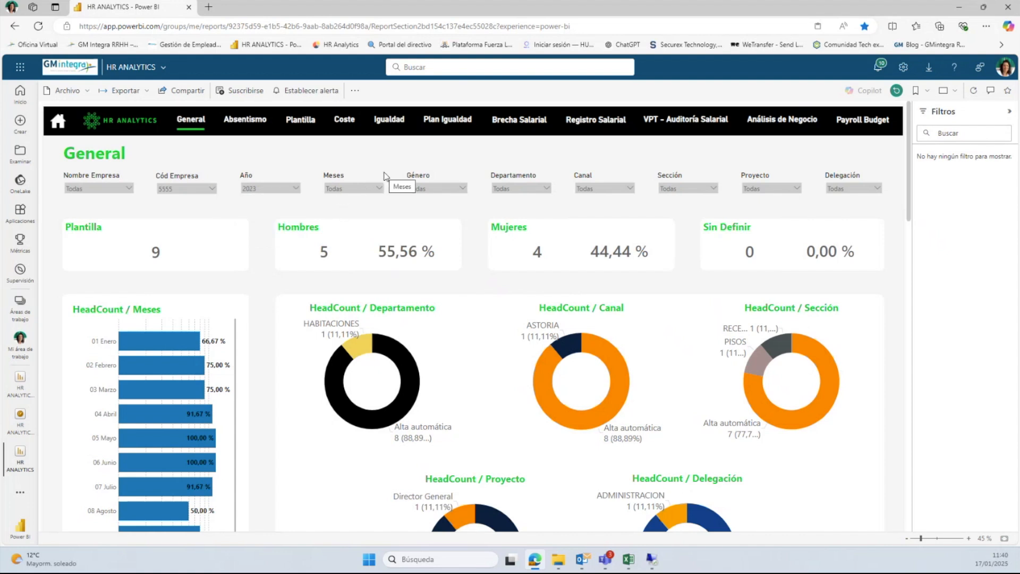
# Step: Restrict the General page to the month 02 Febrero and review the HeadCount charts
pyautogui.click(377, 189)
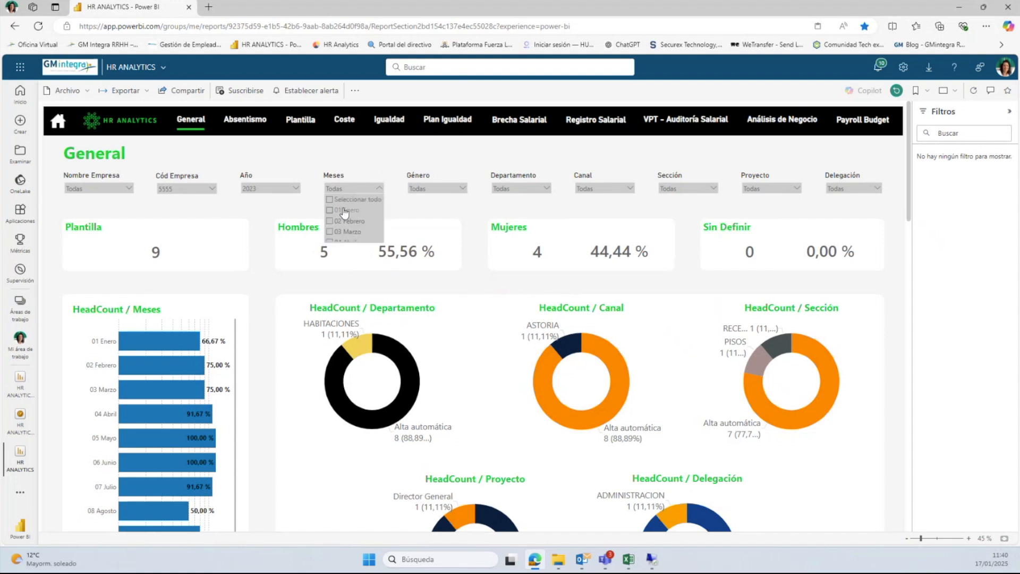
pyautogui.click(348, 220)
pyautogui.click(414, 210)
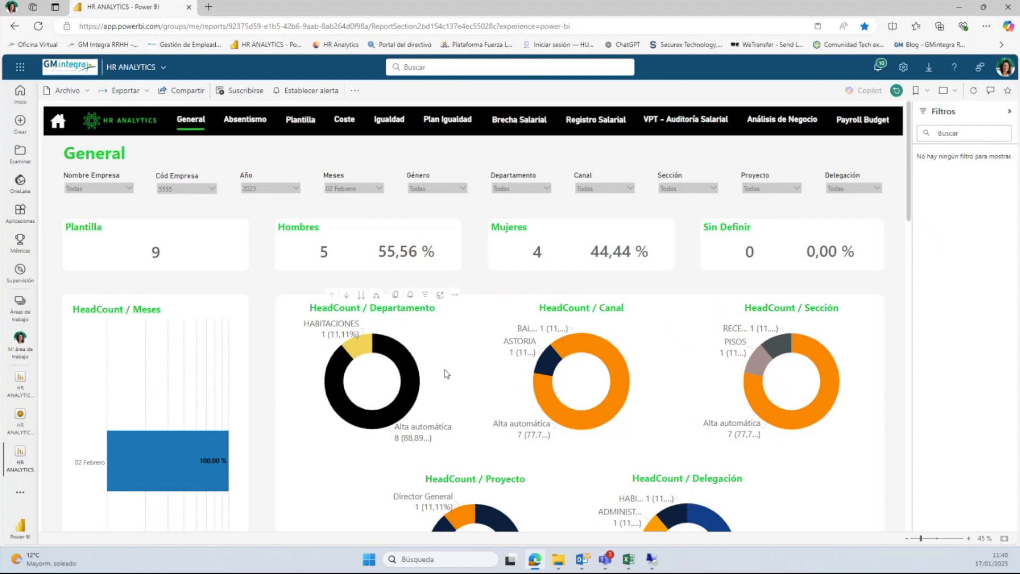
pyautogui.scroll(-7, 456, 367)
pyautogui.scroll(7, 471, 366)
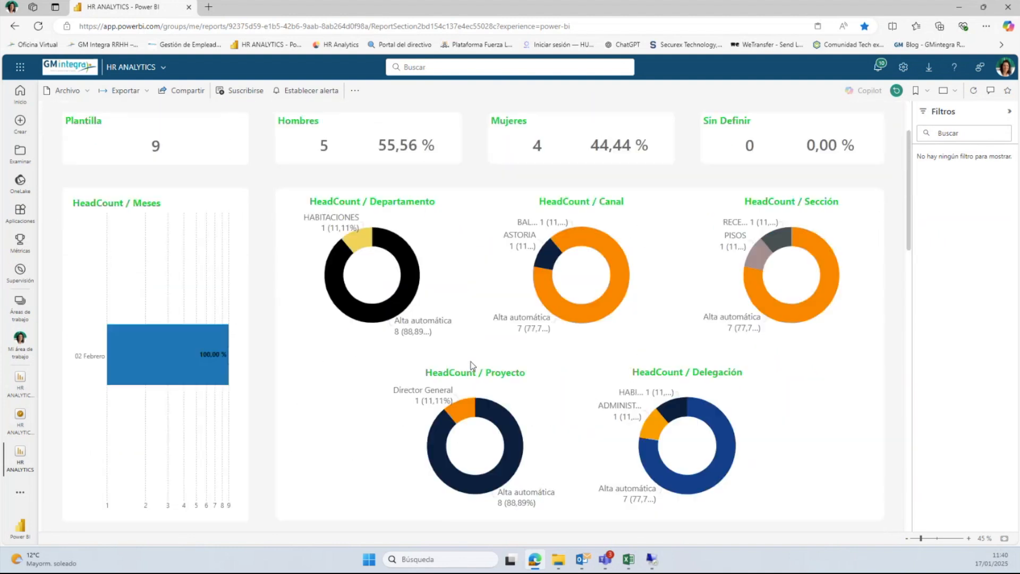
# Step: Reset the Año and Meses filters on the General page to Todas
pyautogui.click(298, 189)
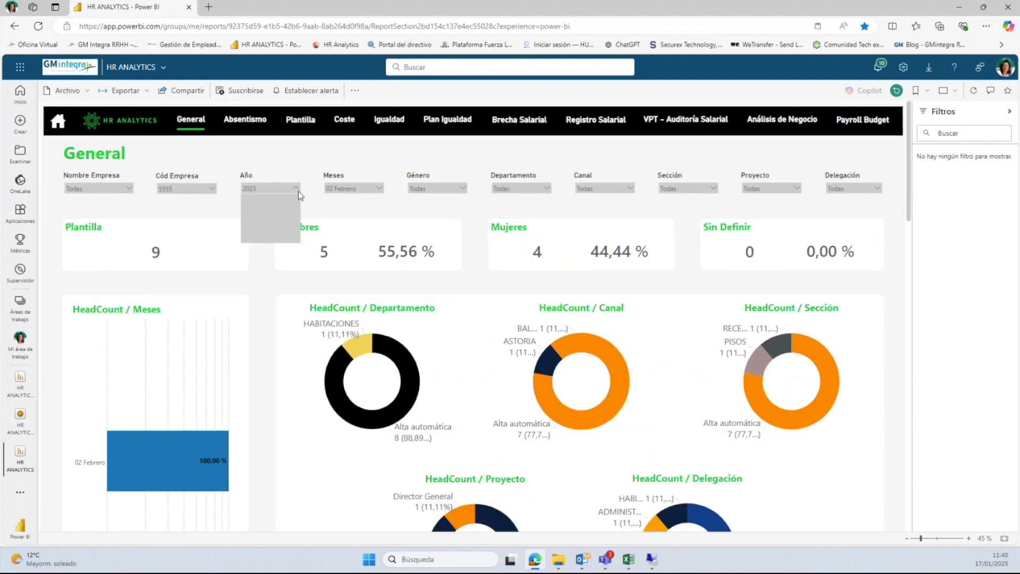
pyautogui.click(250, 200)
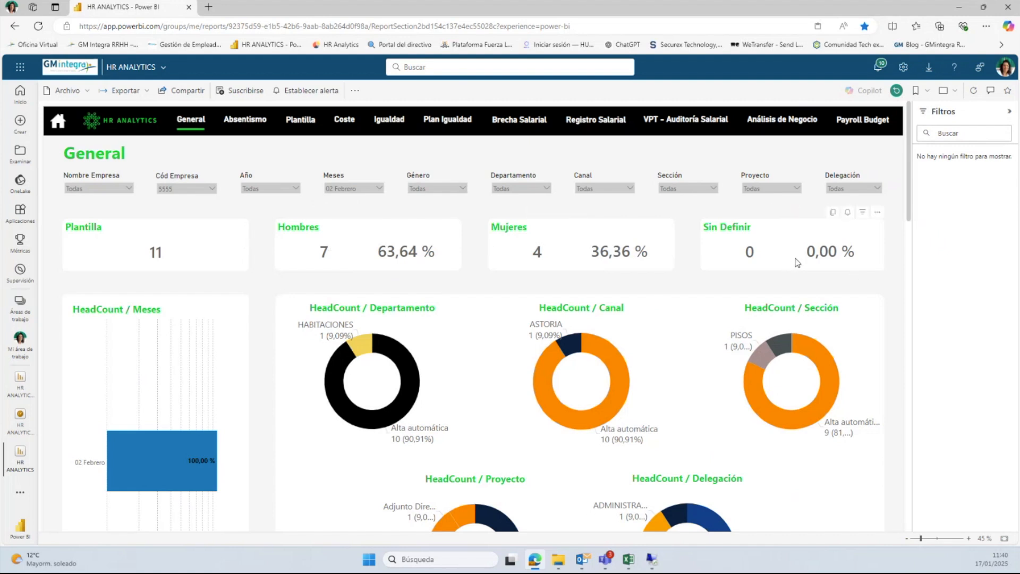
pyautogui.click(375, 189)
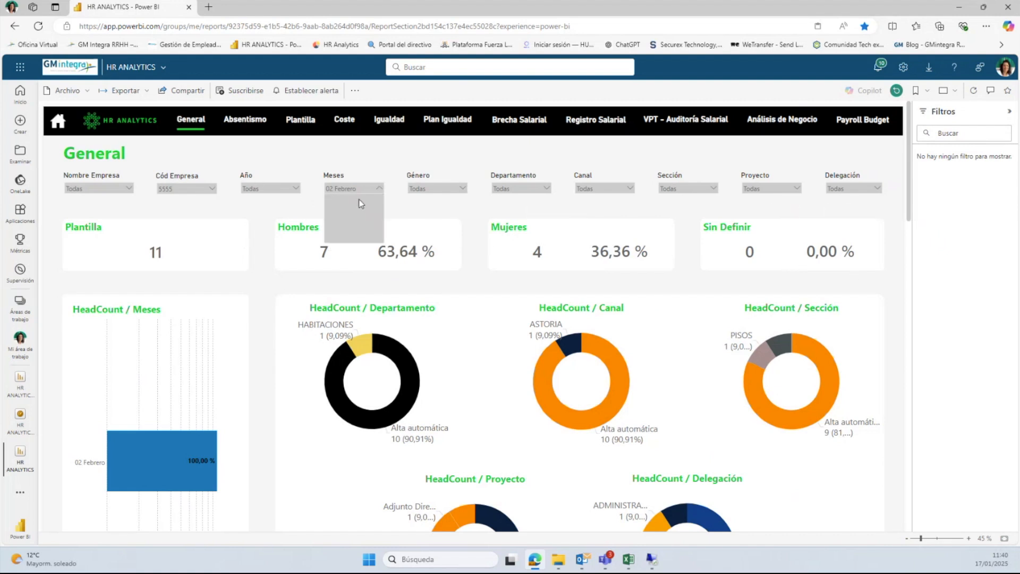
pyautogui.click(331, 201)
pyautogui.click(410, 208)
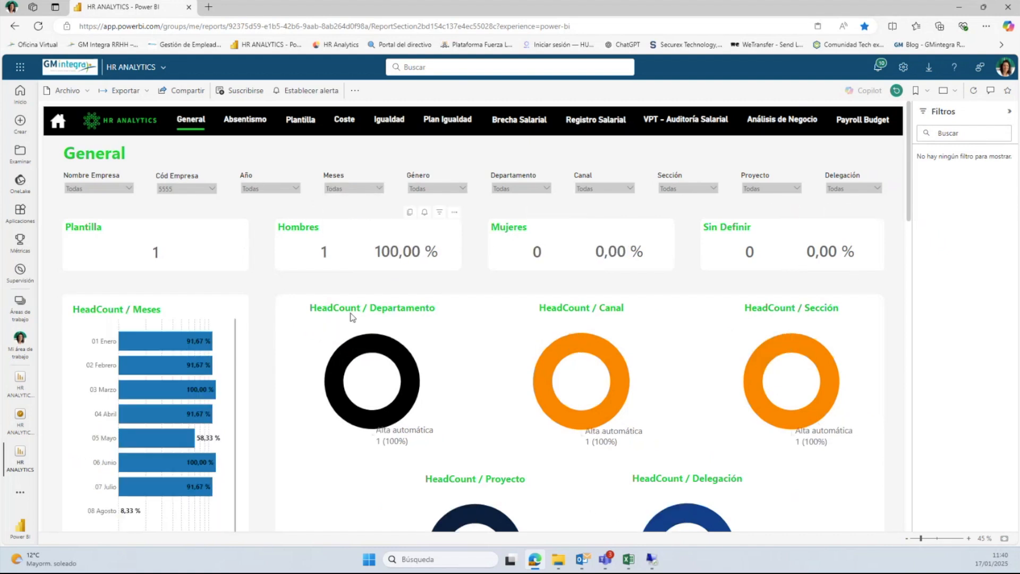
# Step: Examine the General page's HeadCount, Evolución Mensual, Altas y Bajas and Causa de Bajas charts for the filtered company
pyautogui.scroll(-3, 162, 378)
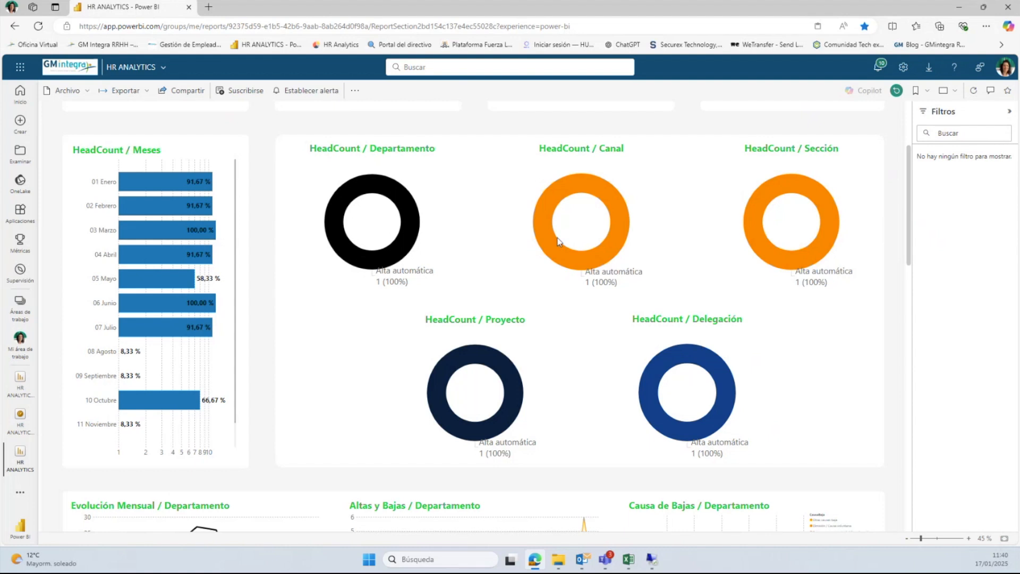
pyautogui.scroll(-5, 644, 356)
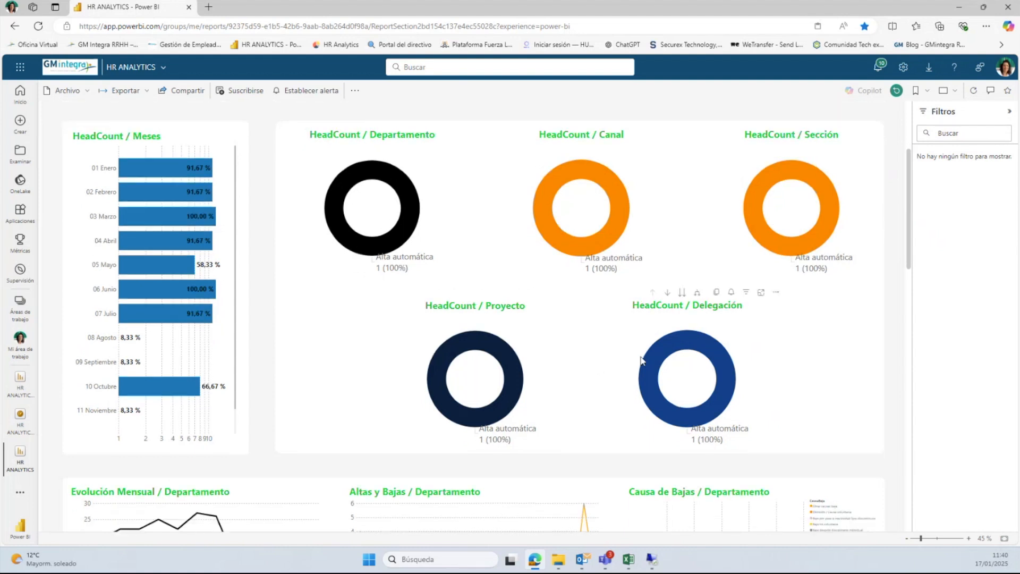
pyautogui.scroll(-3, 644, 355)
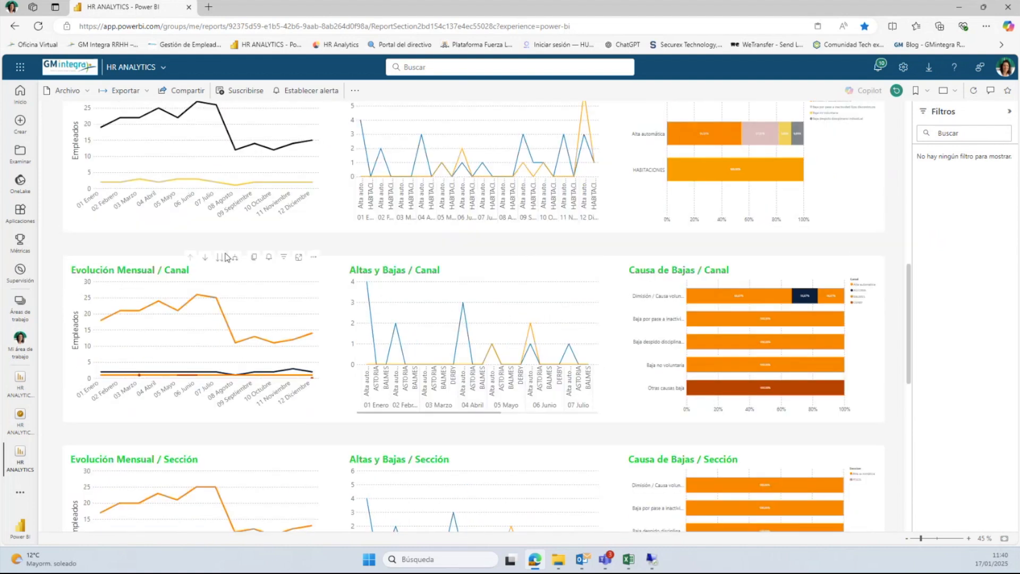
pyautogui.scroll(1, 128, 300)
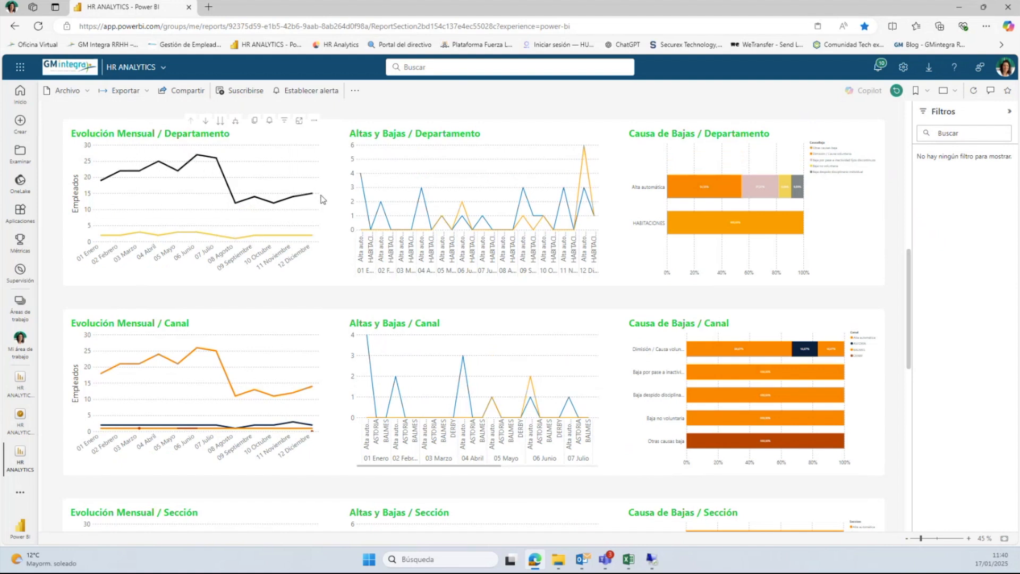
pyautogui.scroll(-5, 175, 461)
pyautogui.scroll(7, 174, 457)
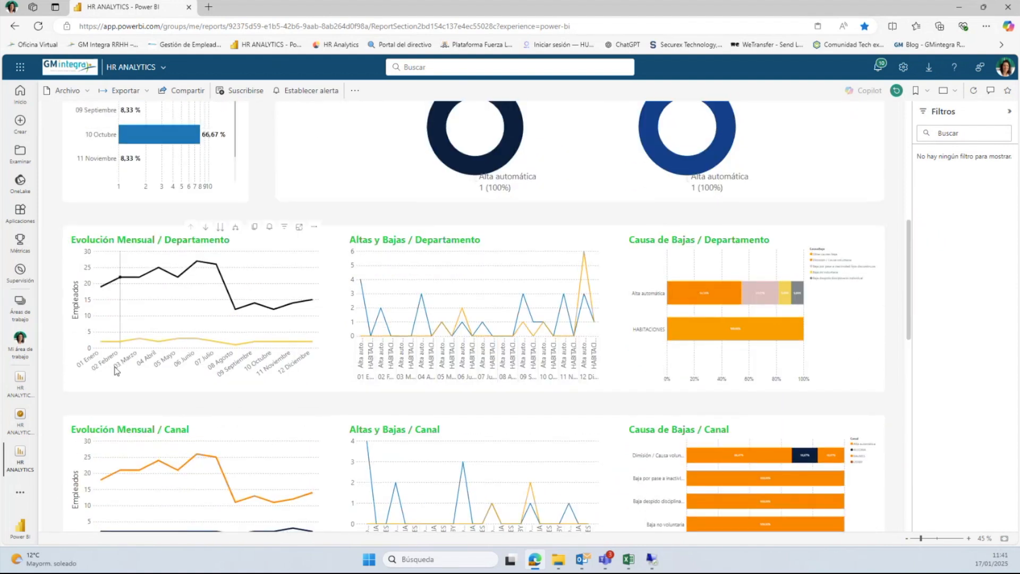
pyautogui.moveTo(383, 346)
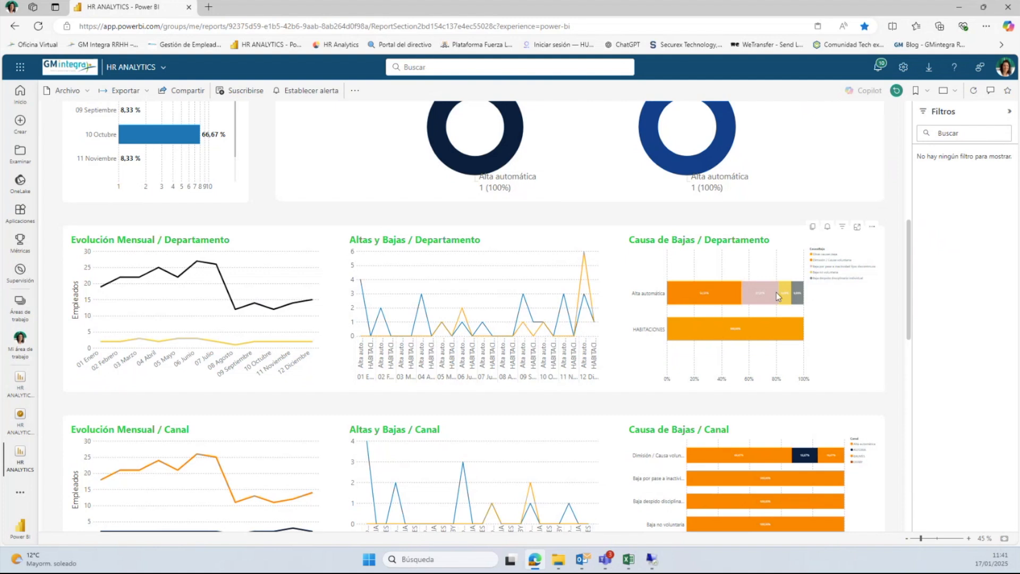
pyautogui.scroll(-10, 707, 383)
pyautogui.scroll(6, 653, 398)
pyautogui.scroll(6, 653, 398)
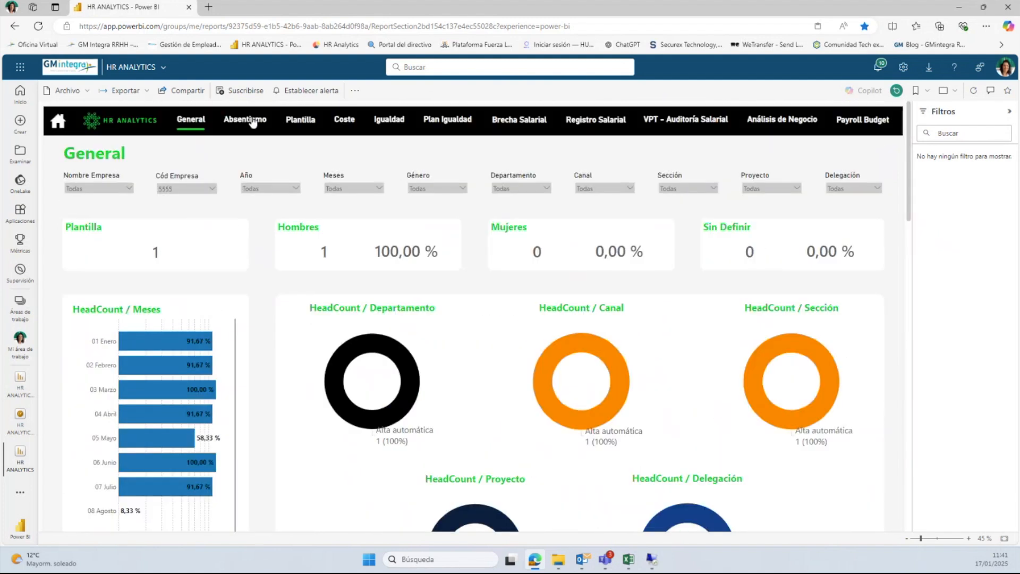
# Step: View the Absentismo page and examine its charts of absenteeism by month, category, type and duration
pyautogui.click(252, 123)
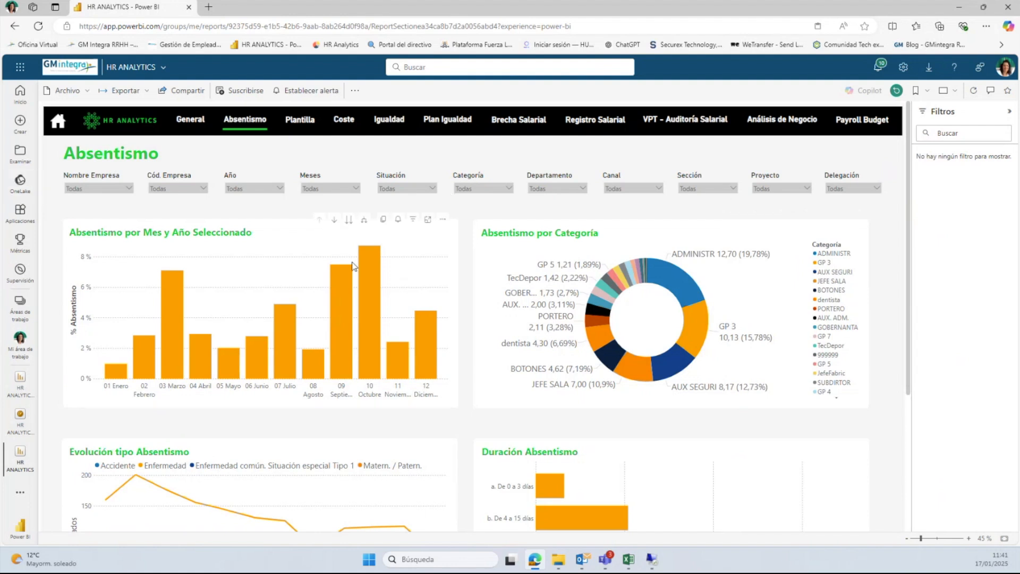
pyautogui.scroll(-3, 354, 268)
pyautogui.scroll(3, 337, 441)
pyautogui.scroll(-3, 563, 390)
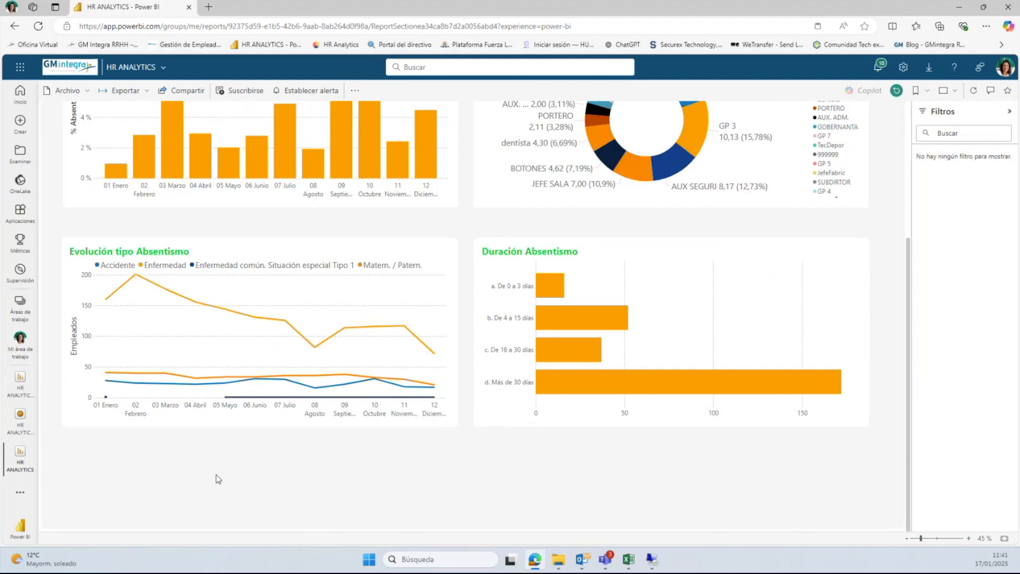
pyautogui.scroll(3, 600, 441)
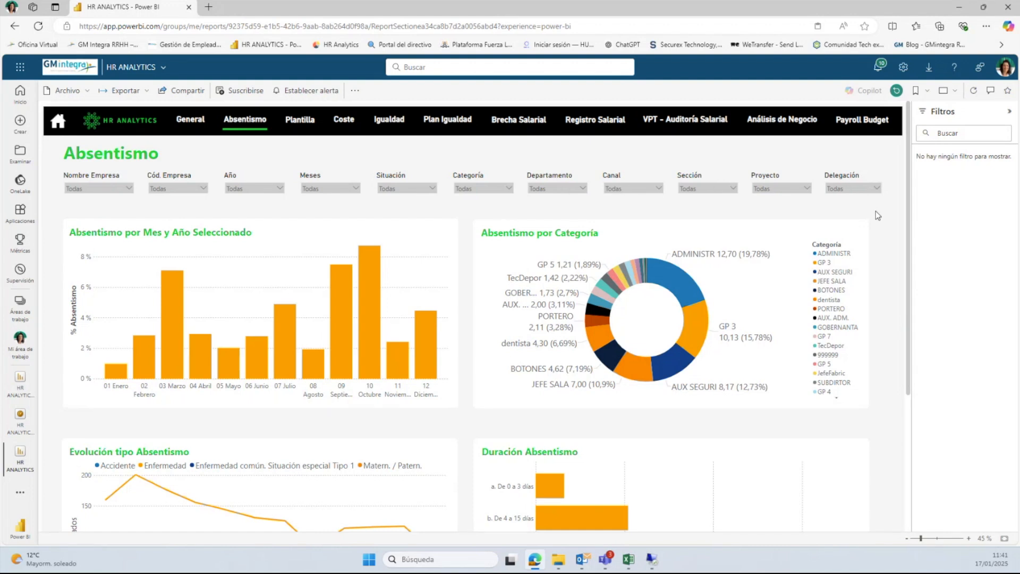
pyautogui.scroll(-1, 82, 256)
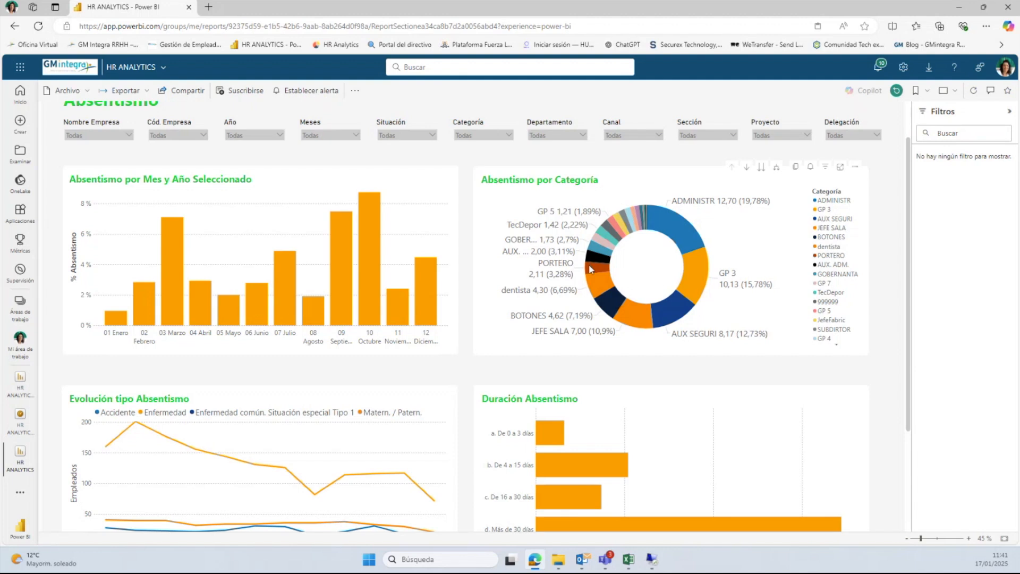
pyautogui.scroll(-3, 670, 224)
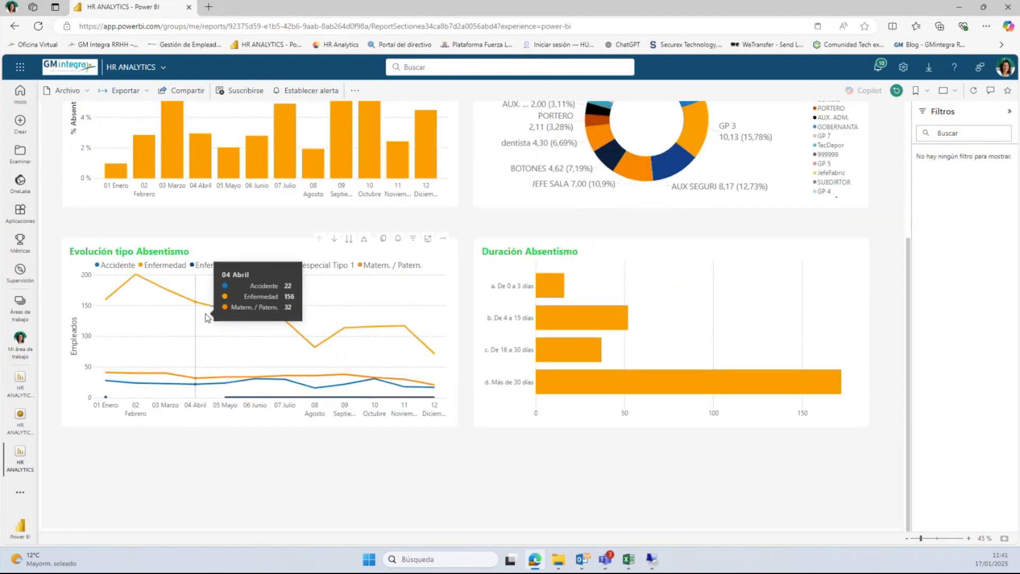
pyautogui.scroll(4, 425, 314)
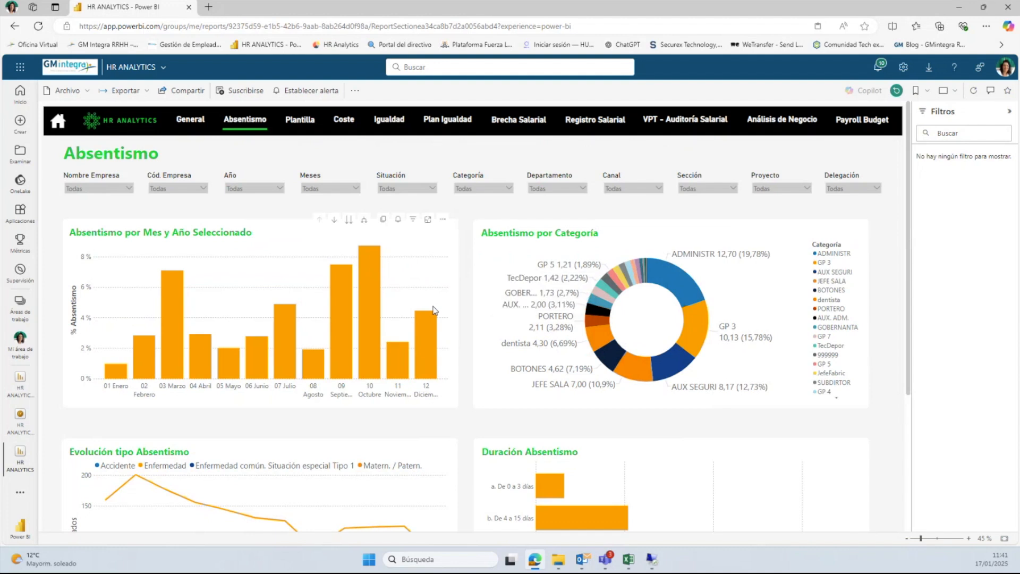
pyautogui.scroll(-3, 470, 311)
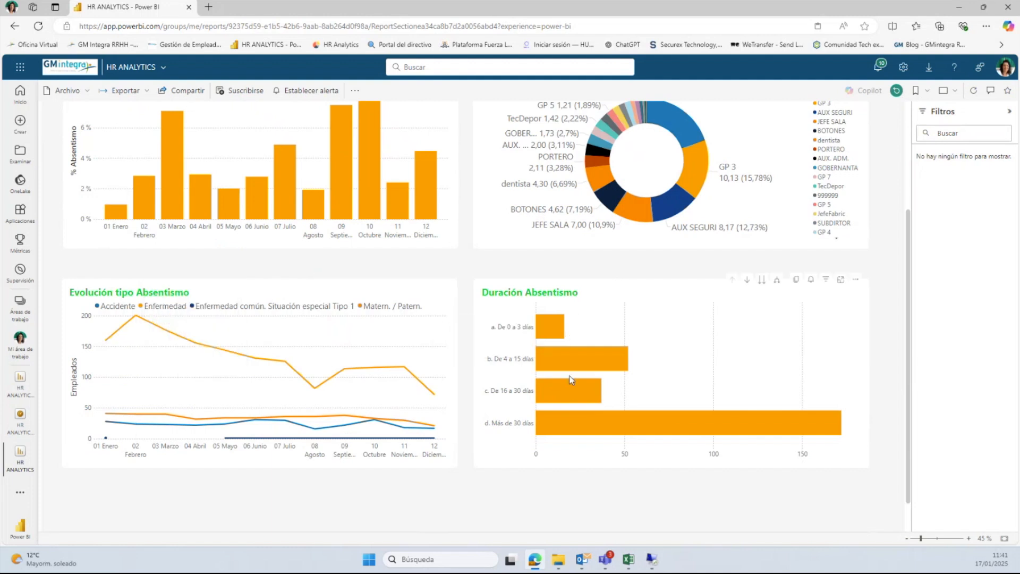
pyautogui.moveTo(558, 321)
pyautogui.scroll(1, 525, 359)
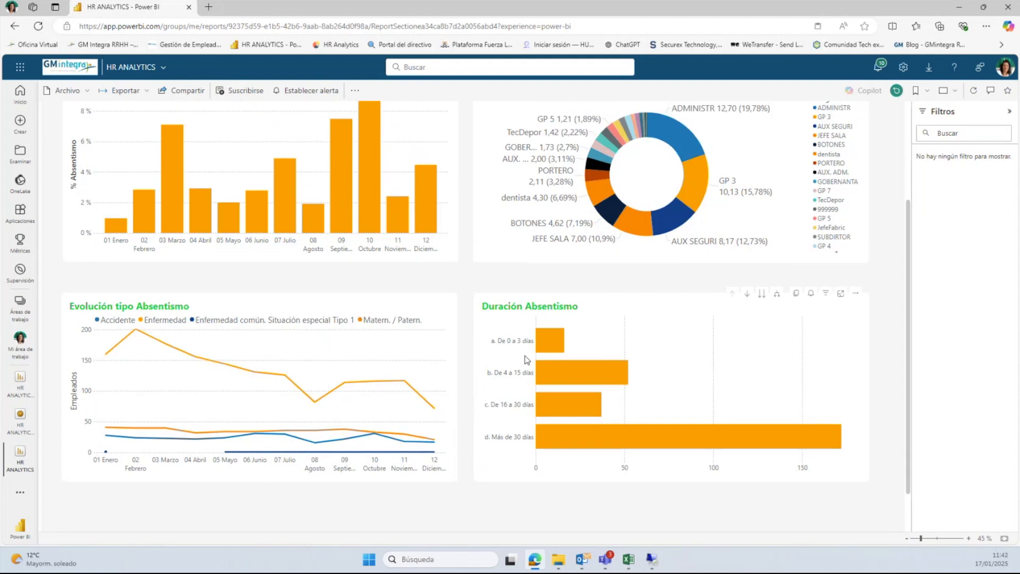
# Step: Review the filters and the monthly and category absenteeism charts at the beginning of the Absentismo page
pyautogui.scroll(3, 525, 360)
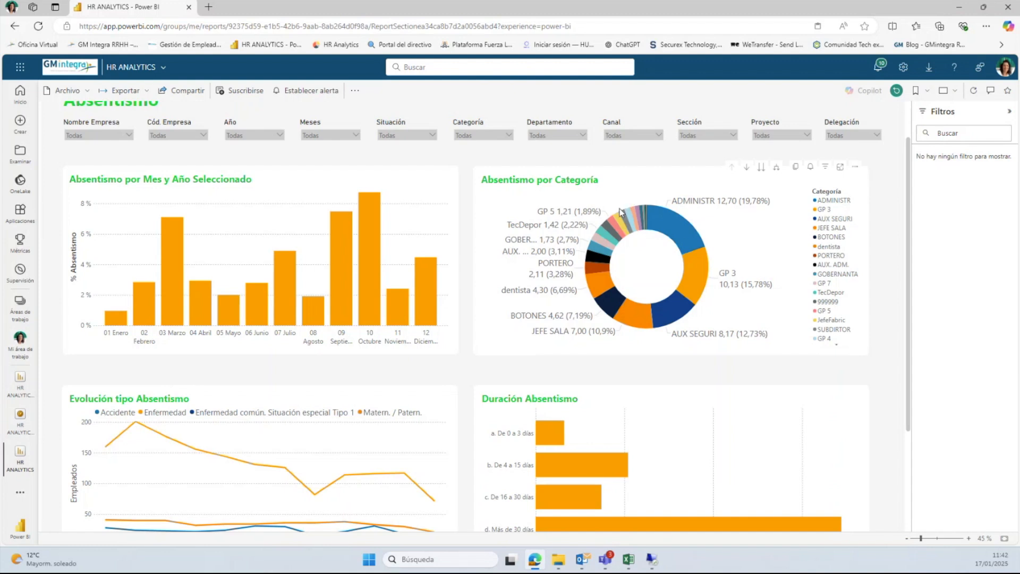
pyautogui.click(207, 137)
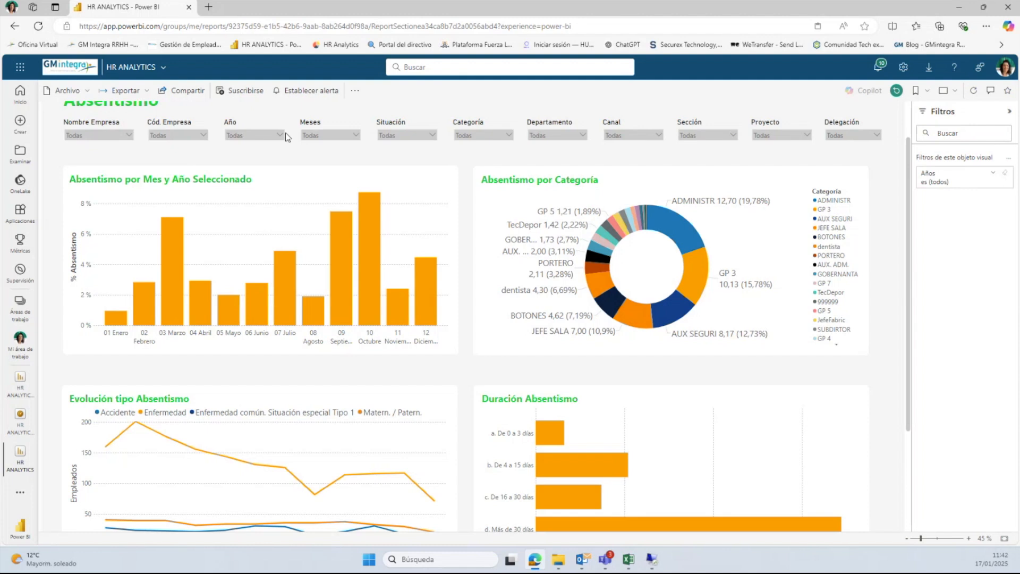
pyautogui.scroll(2, 607, 241)
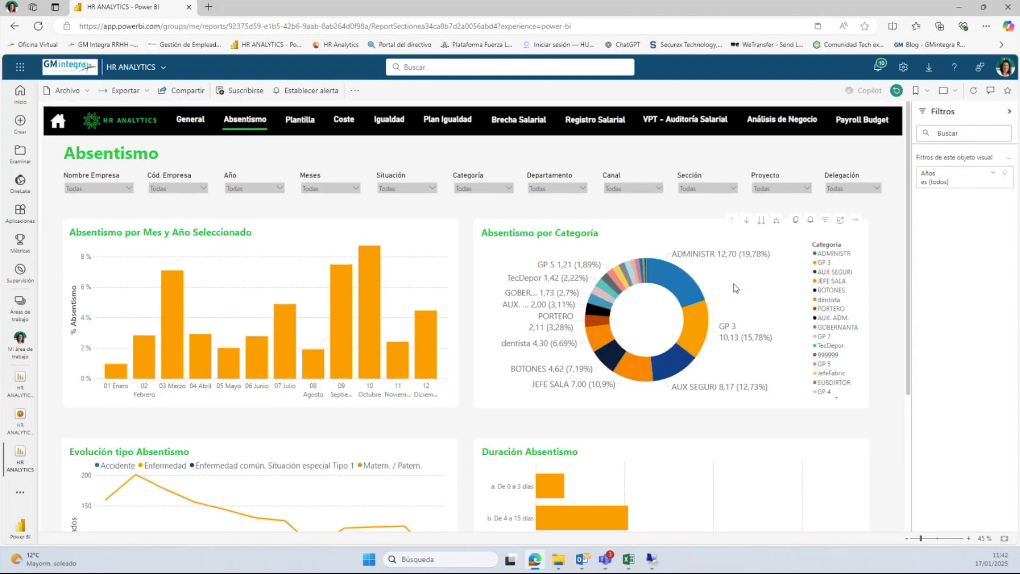
# Step: View the Plantilla page and examine its headcount and average charts by month, department, channel, section, project and delegation
pyautogui.click(307, 121)
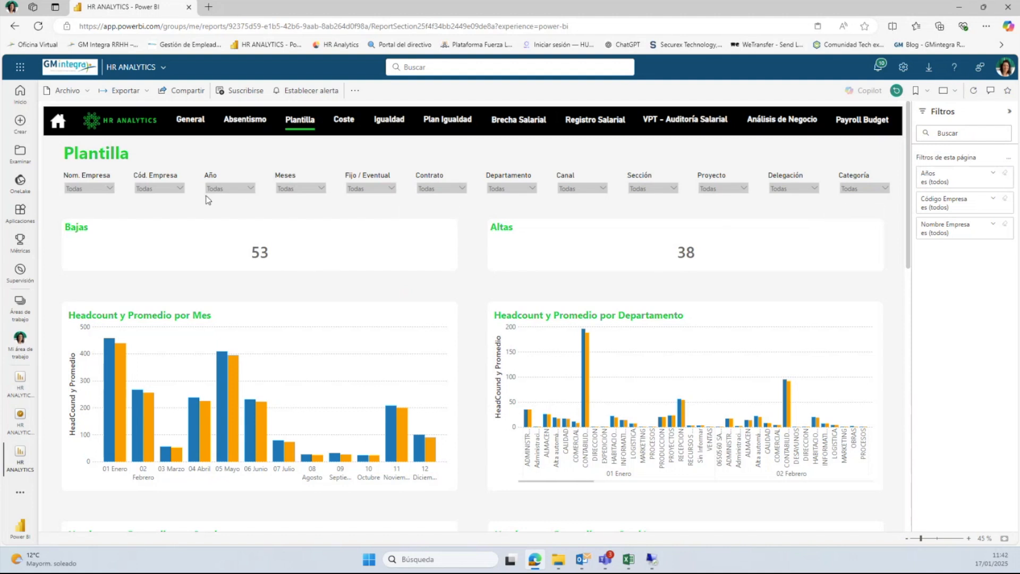
pyautogui.scroll(-3, 670, 244)
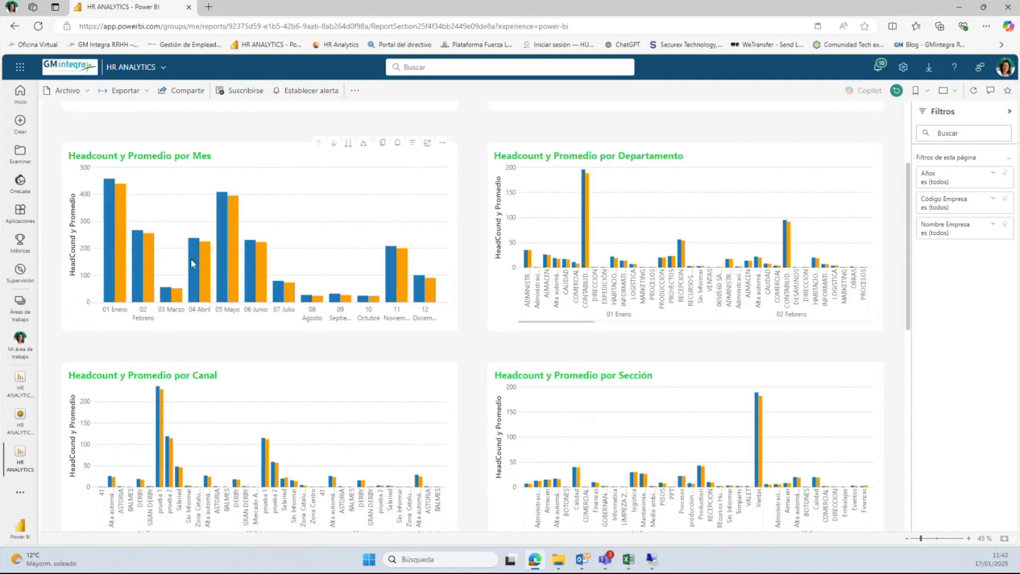
pyautogui.moveTo(146, 267)
pyautogui.scroll(-3, 592, 251)
pyautogui.scroll(-1, 552, 335)
pyautogui.scroll(-3, 552, 335)
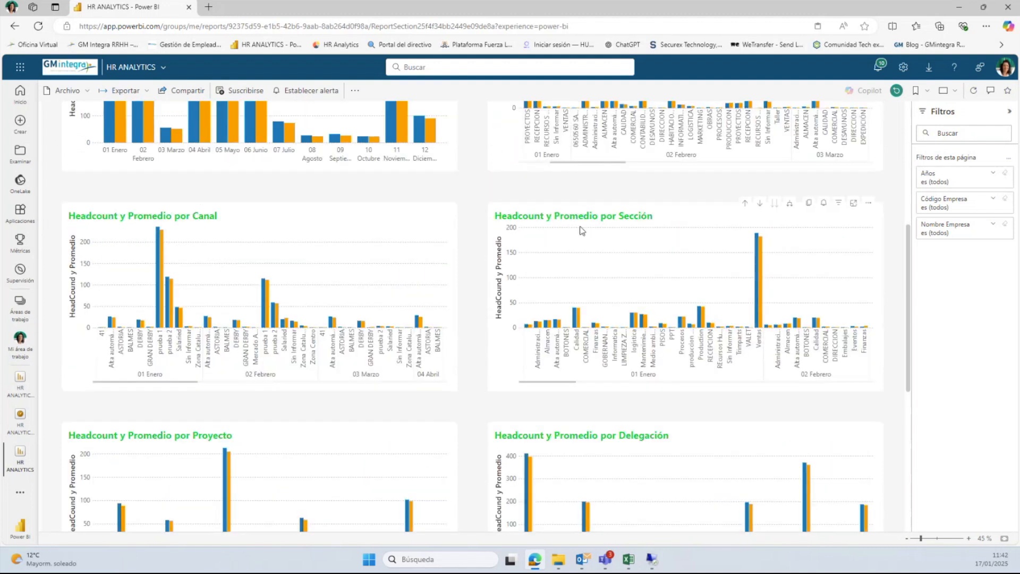
pyautogui.scroll(-1, 639, 284)
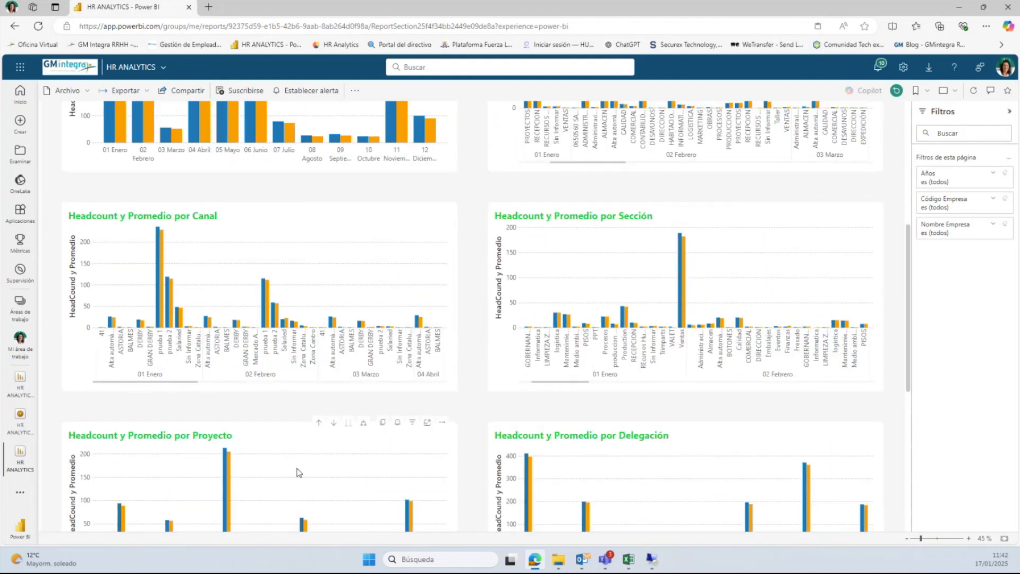
pyautogui.scroll(-2, 298, 468)
pyautogui.scroll(-1, 481, 392)
pyautogui.scroll(-8, 473, 391)
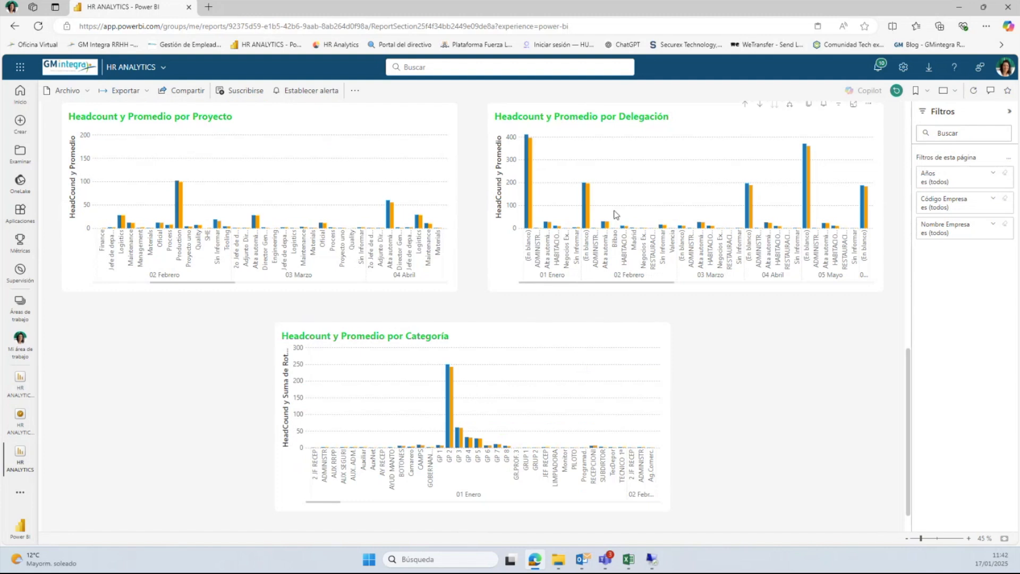
# Step: Browse the categories across months in the Headcount y Promedio por Categoría chart
pyautogui.scroll(-1, 518, 362)
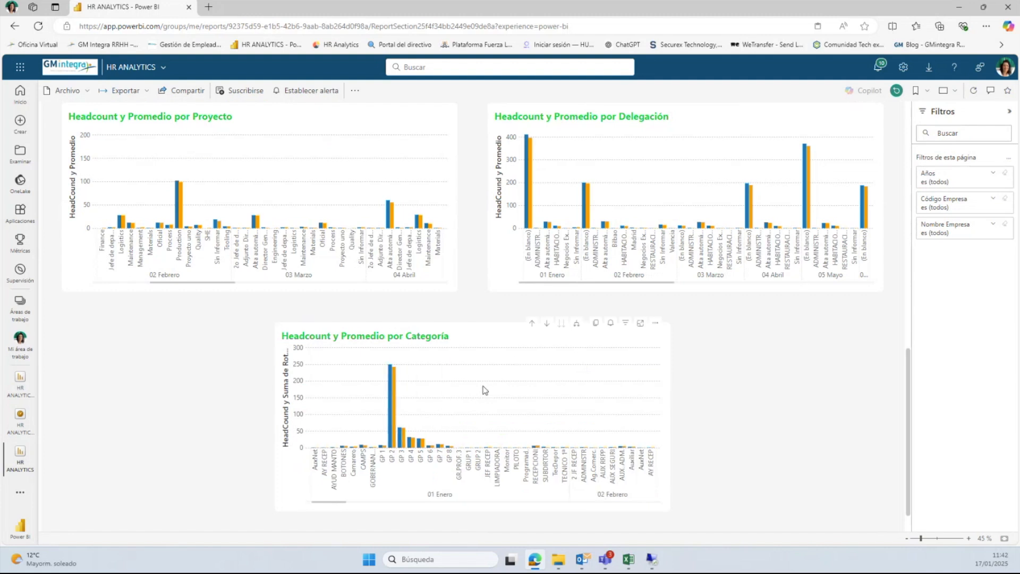
pyautogui.scroll(-2, 523, 390)
pyautogui.scroll(3, 483, 409)
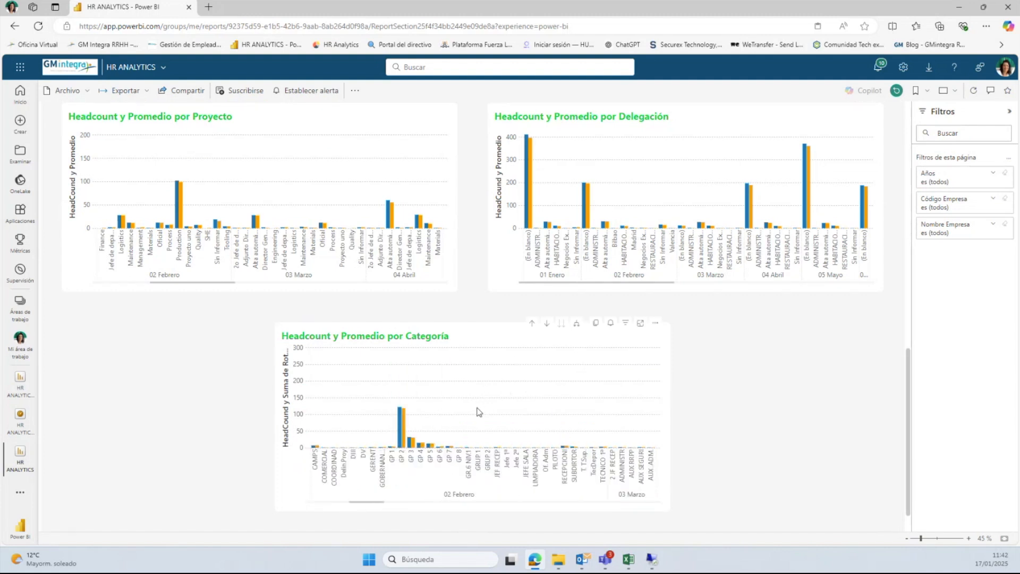
pyautogui.scroll(-3, 468, 406)
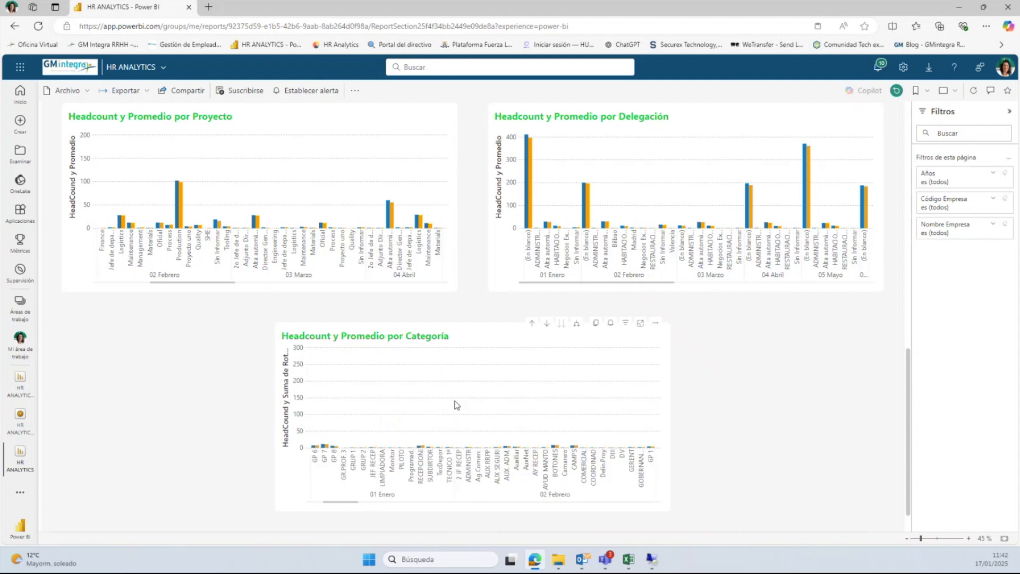
pyautogui.scroll(3, 386, 440)
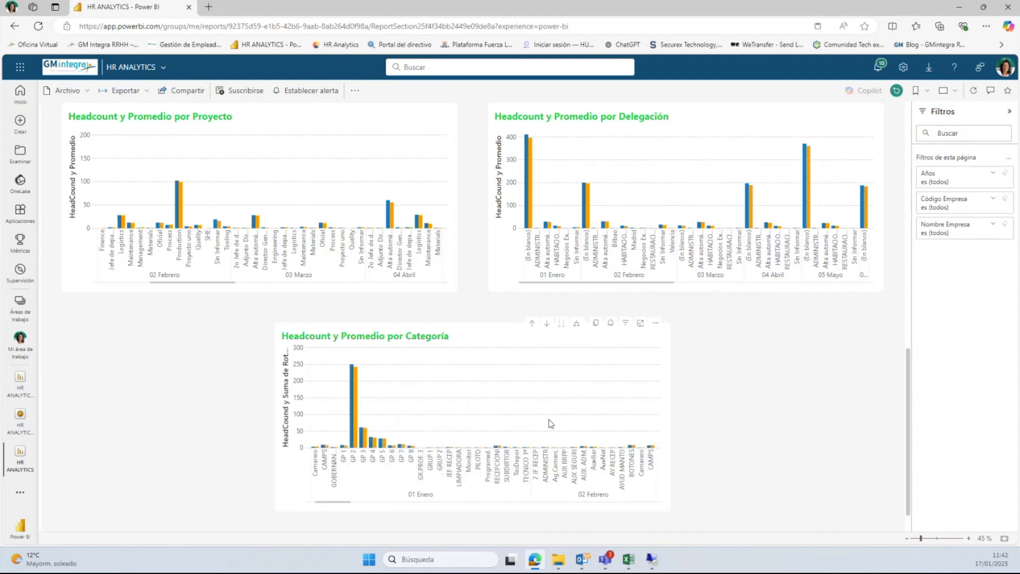
# Step: Check the 05 Mayo average in the Headcount y Promedio por Mes chart
pyautogui.scroll(2, 548, 422)
pyautogui.scroll(1, 531, 390)
pyautogui.scroll(10, 472, 270)
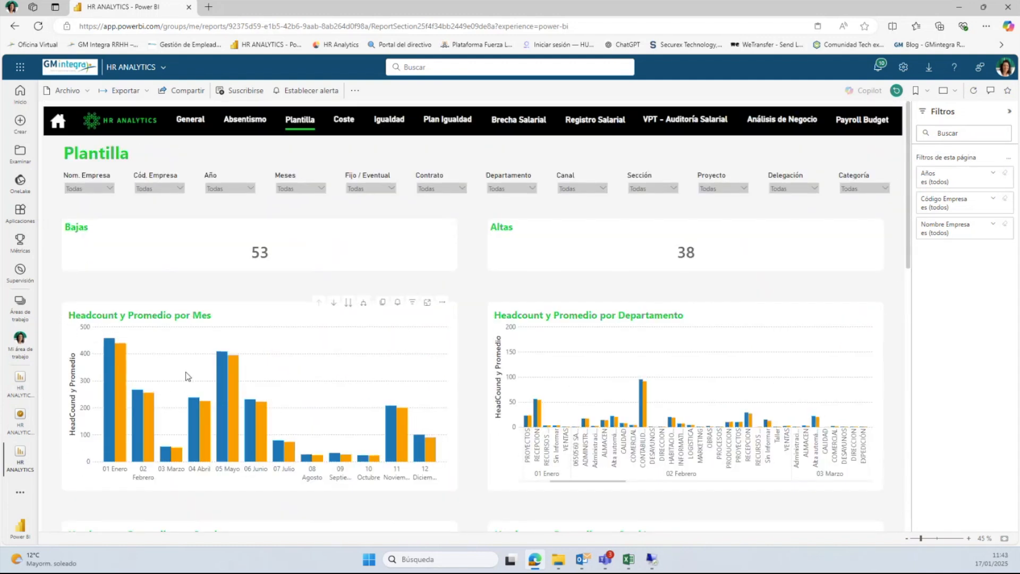
pyautogui.moveTo(231, 415)
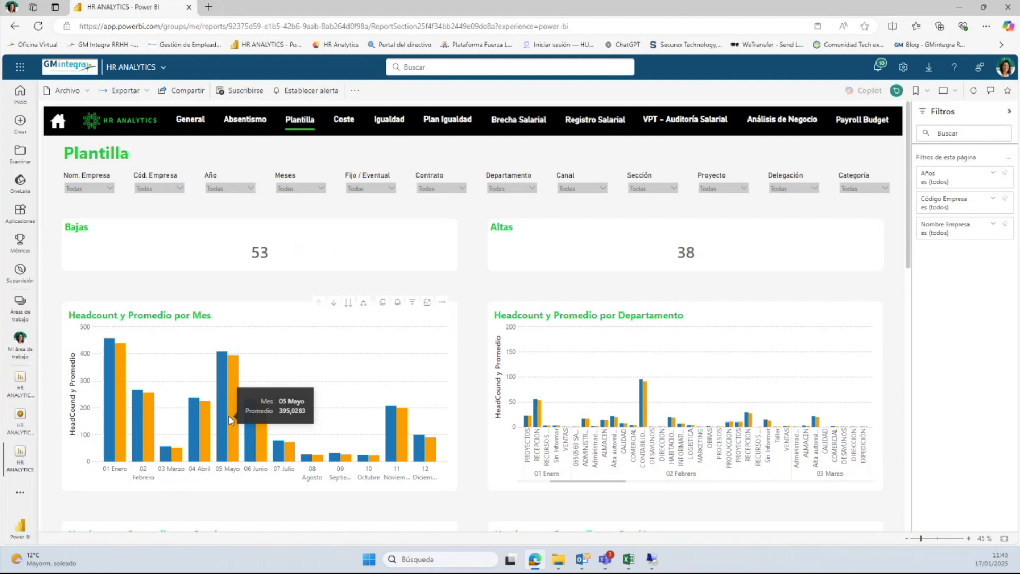
# Step: View the Coste page and examine the company-wide expense evolution by month and by year
pyautogui.click(341, 123)
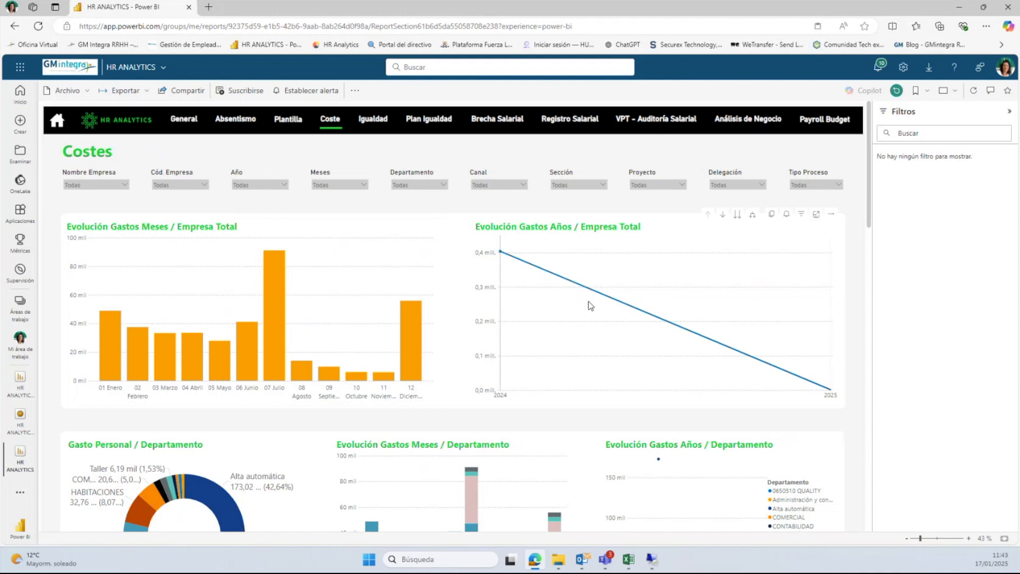
pyautogui.moveTo(588, 304)
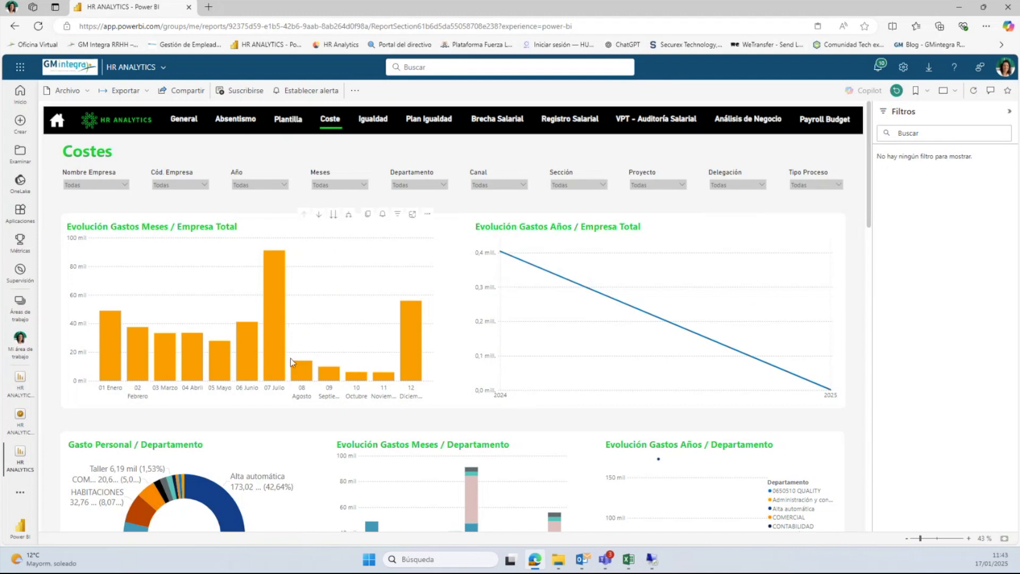
pyautogui.scroll(-9, 289, 323)
pyautogui.scroll(10, 290, 362)
pyautogui.moveTo(676, 309)
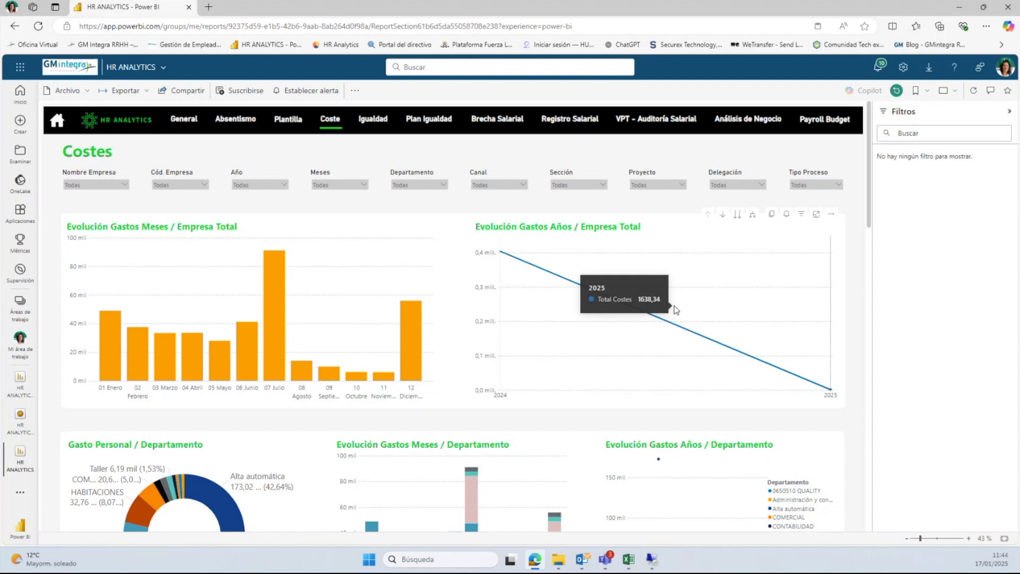
# Step: Examine the personnel expense and evolution charts by department, channel, section, project and delegation on the Coste page
pyautogui.scroll(-4, 675, 310)
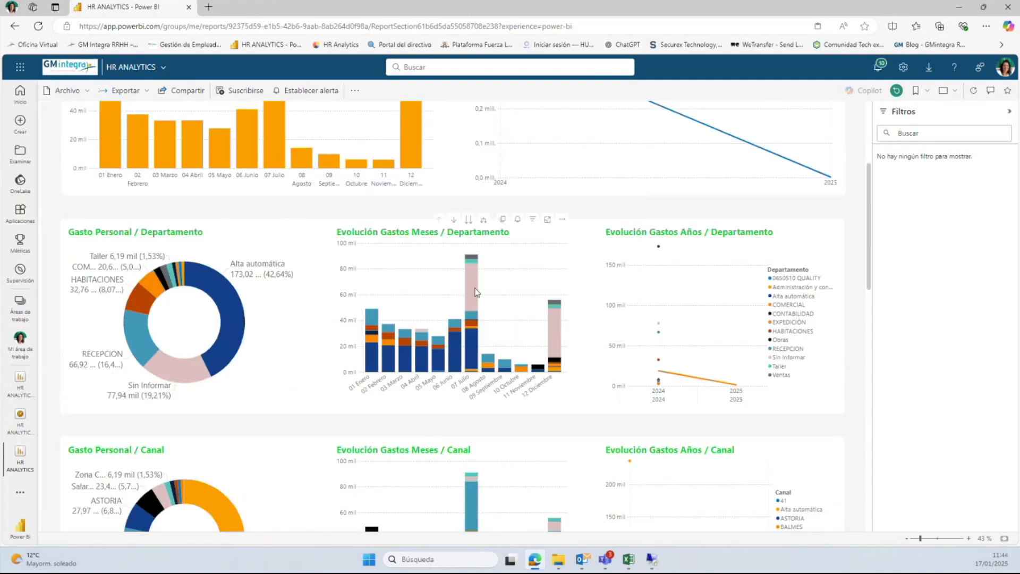
pyautogui.scroll(-4, 280, 366)
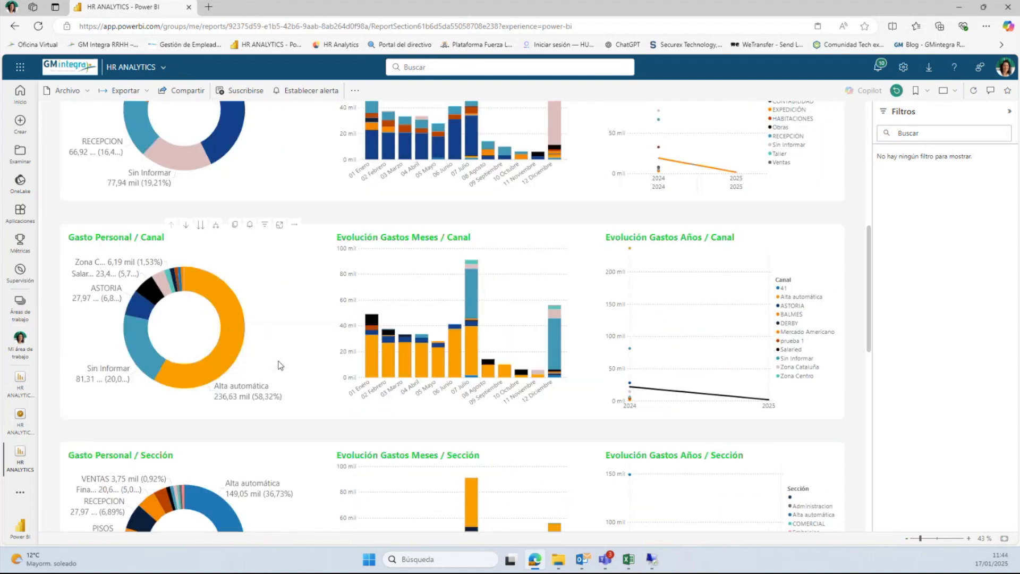
pyautogui.scroll(-11, 351, 343)
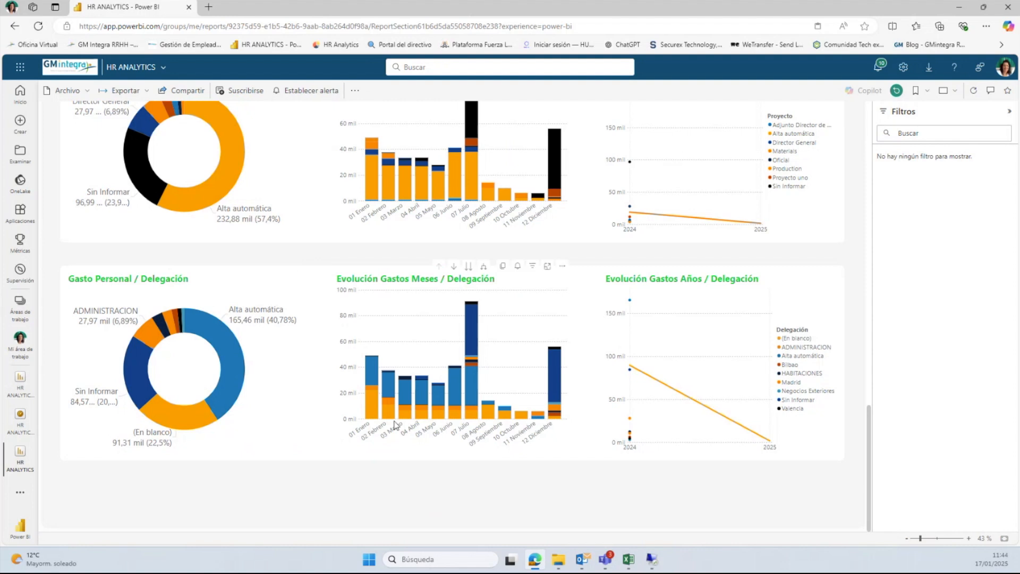
pyautogui.moveTo(374, 397)
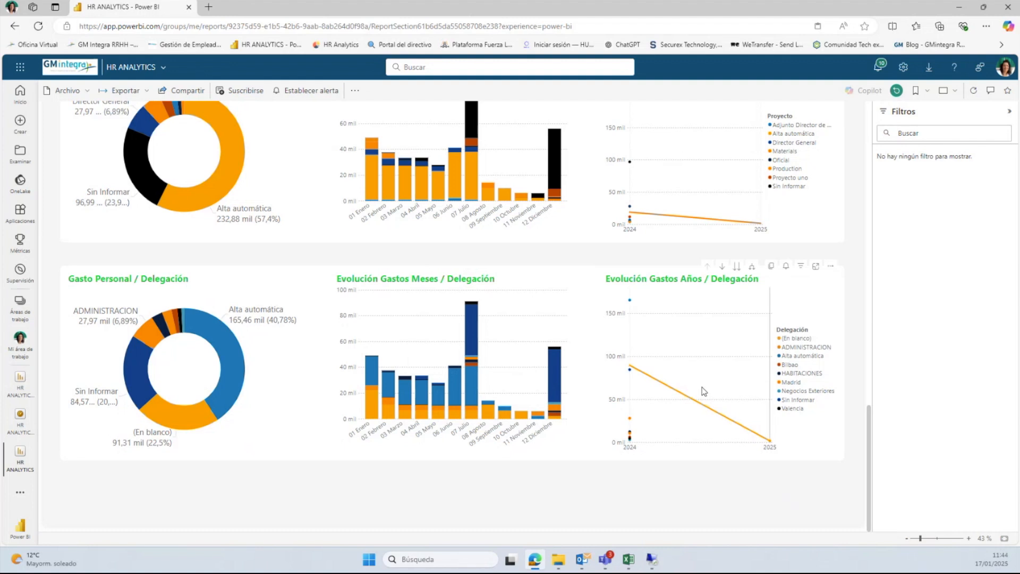
pyautogui.scroll(3, 703, 392)
pyautogui.scroll(15, 719, 398)
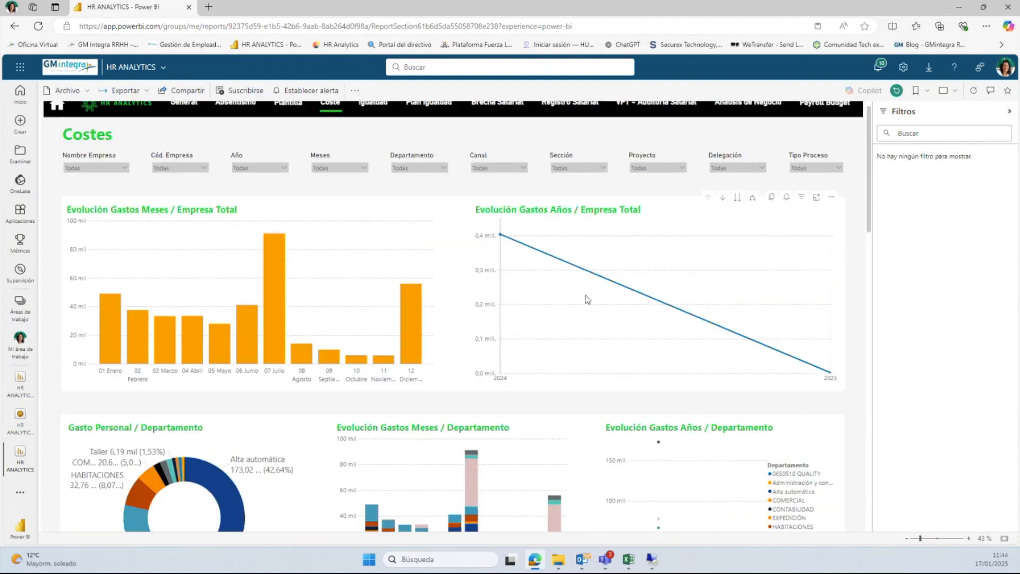
# Step: View the Igualdad page and the Plantilla Media Neta and Plantilla Media por Género reports under Análisis de Negocio
pyautogui.click(373, 122)
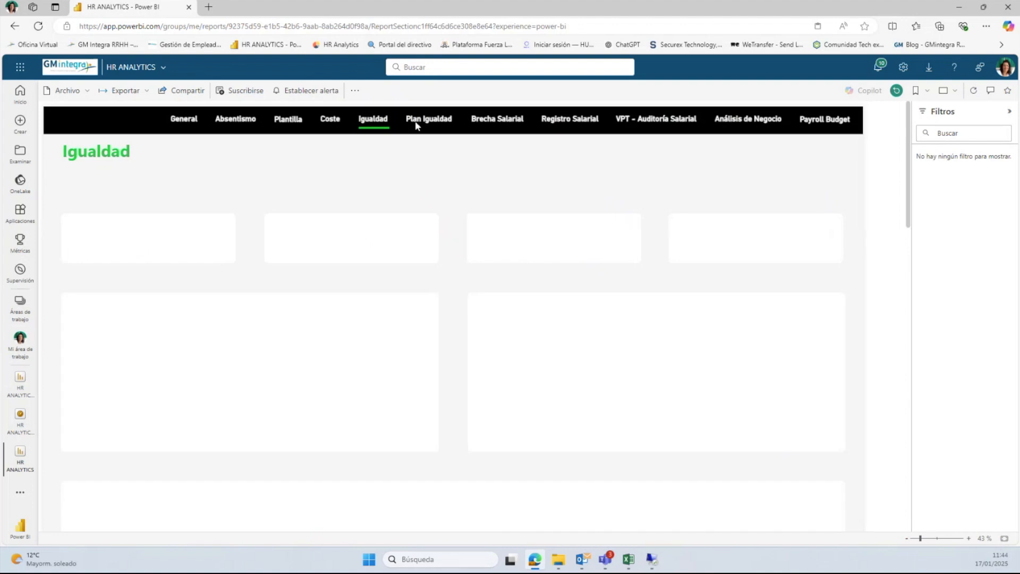
pyautogui.click(798, 121)
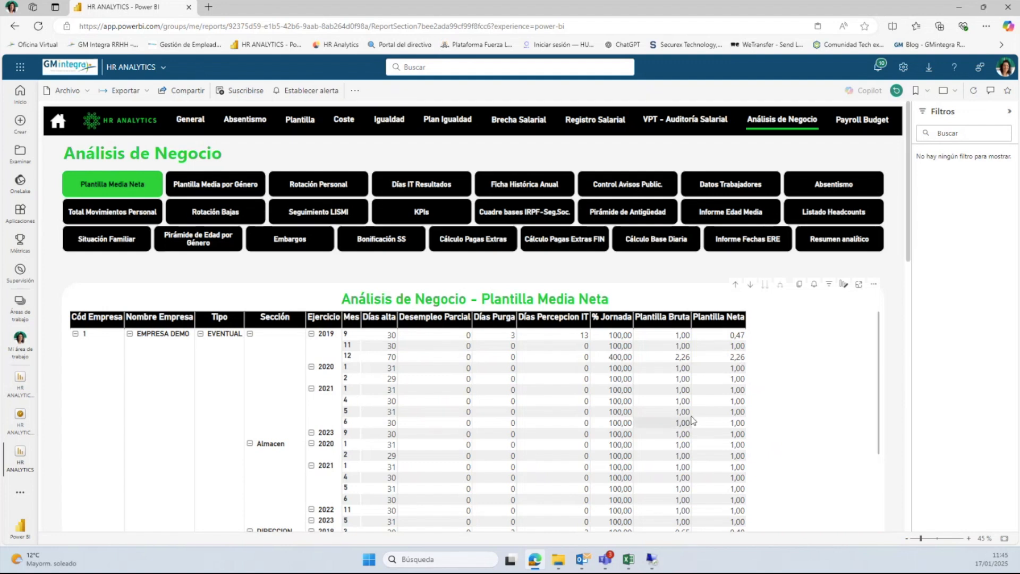
pyautogui.click(214, 186)
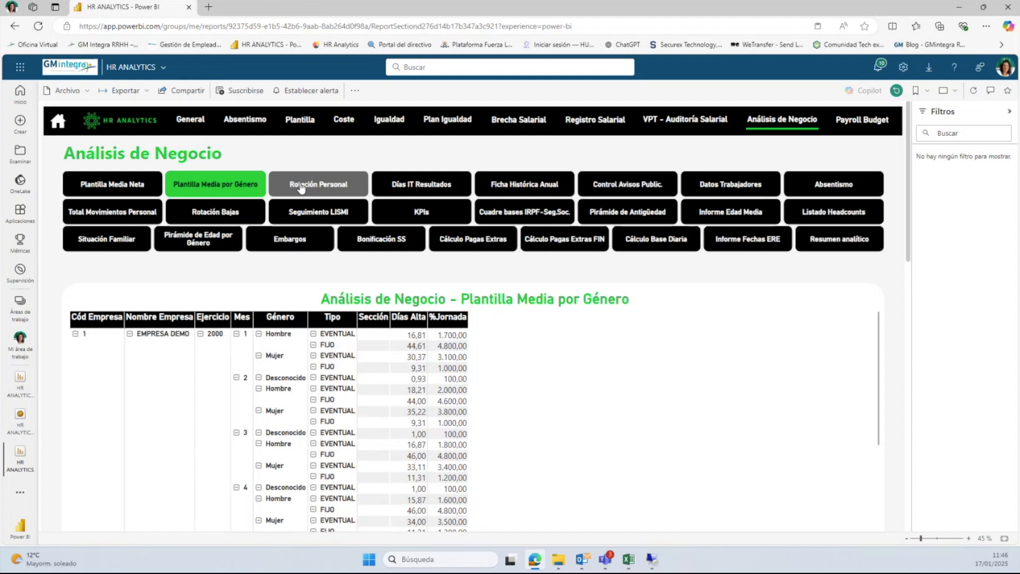
# Step: View the Rotación Personal report and inspect its personalization fields and the 01 Enero 2020 Promedio value
pyautogui.click(301, 186)
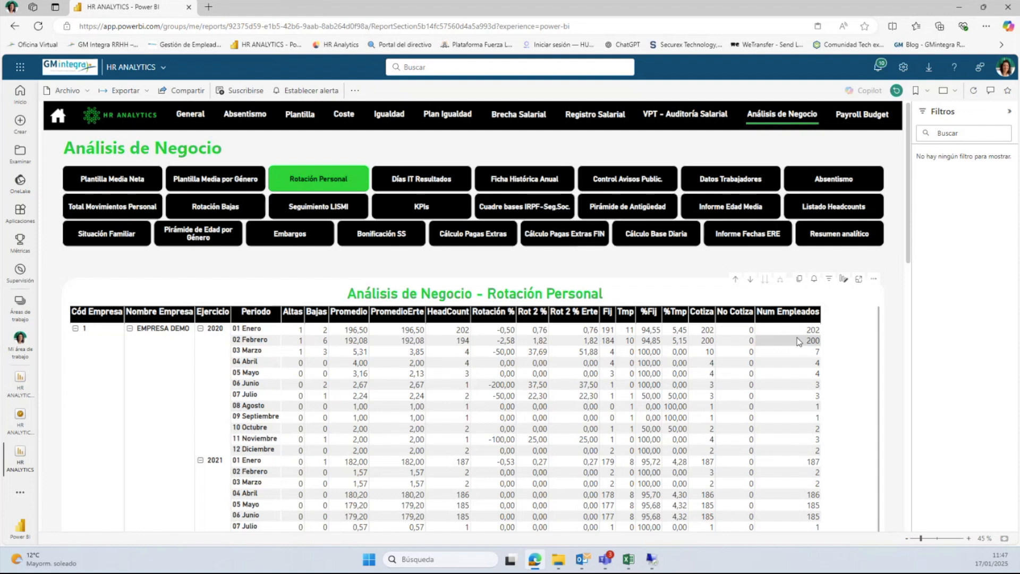
pyautogui.click(844, 279)
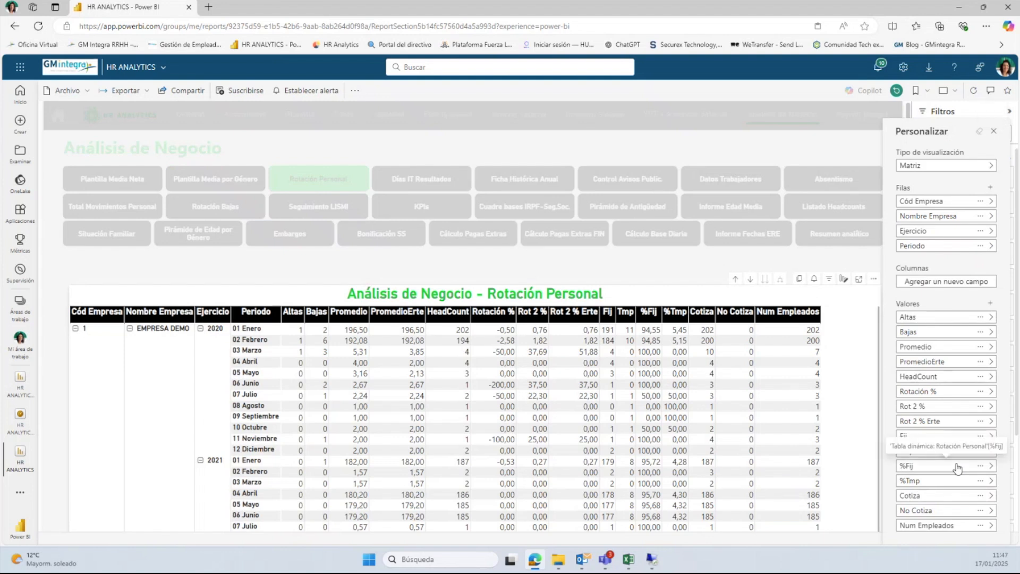
pyautogui.click(864, 328)
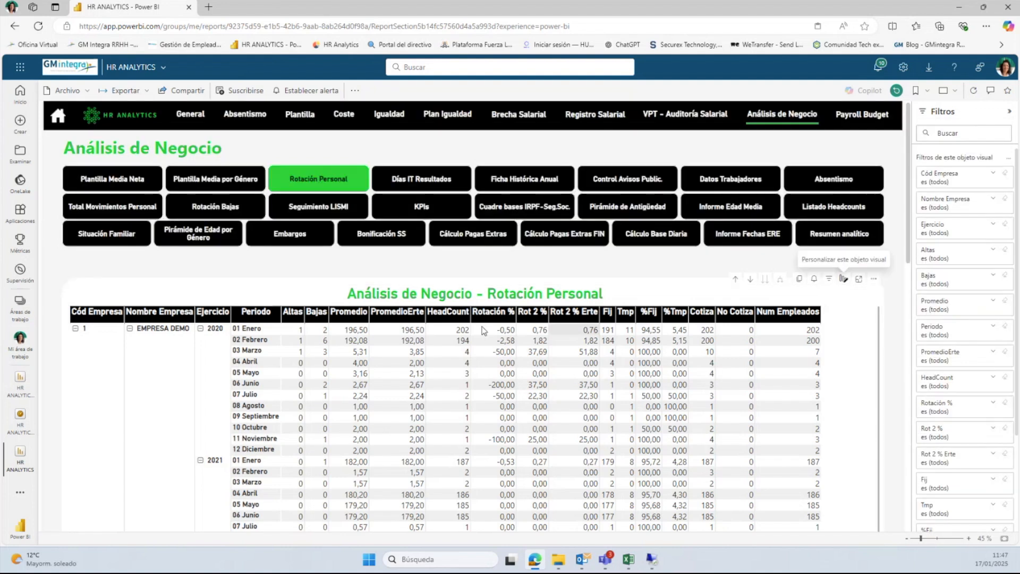
pyautogui.click(349, 332)
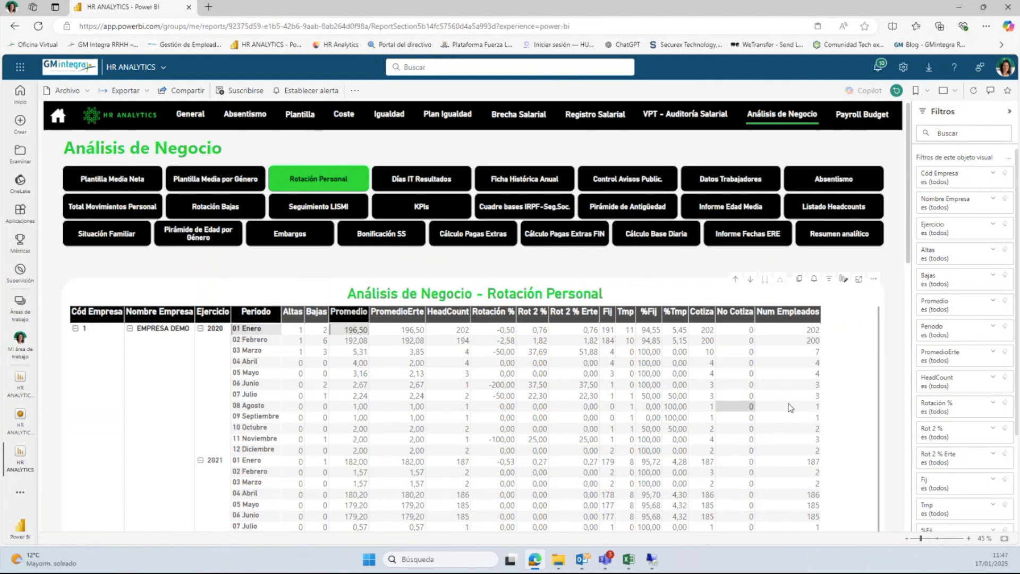
# Step: Personalize the Rotación Personal matrix by removing the Periodo field from its rows
pyautogui.click(843, 280)
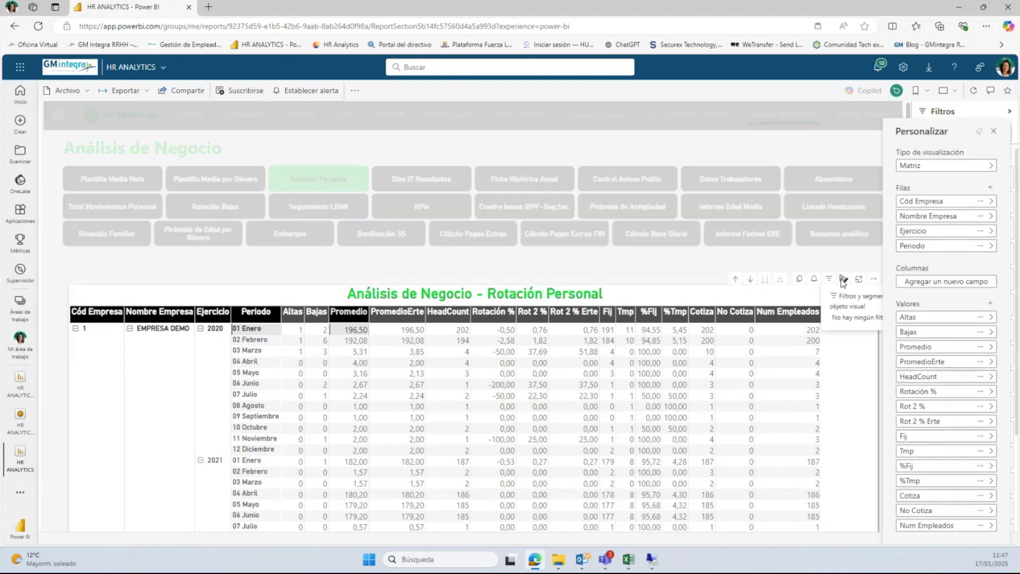
pyautogui.click(980, 246)
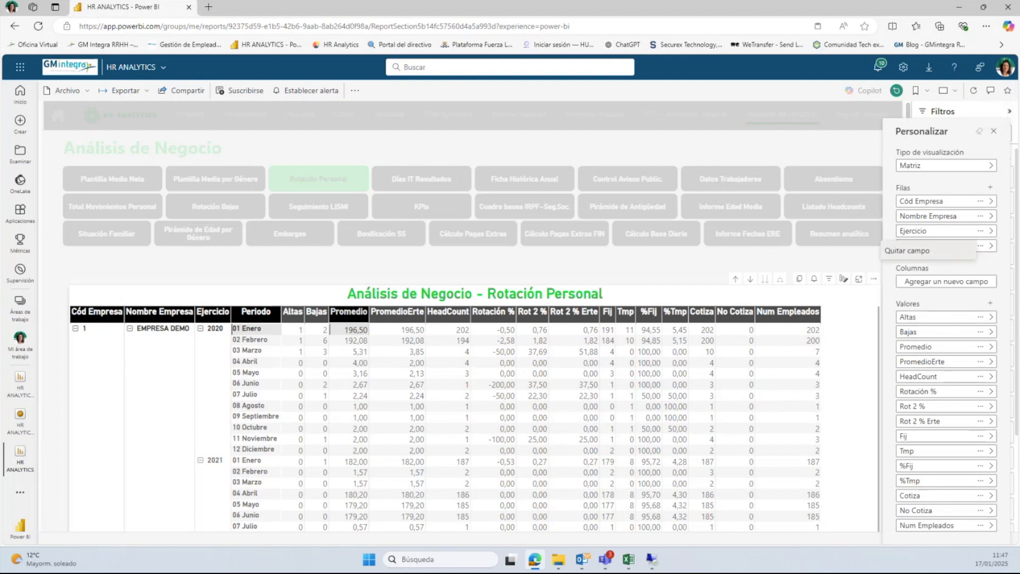
pyautogui.click(906, 251)
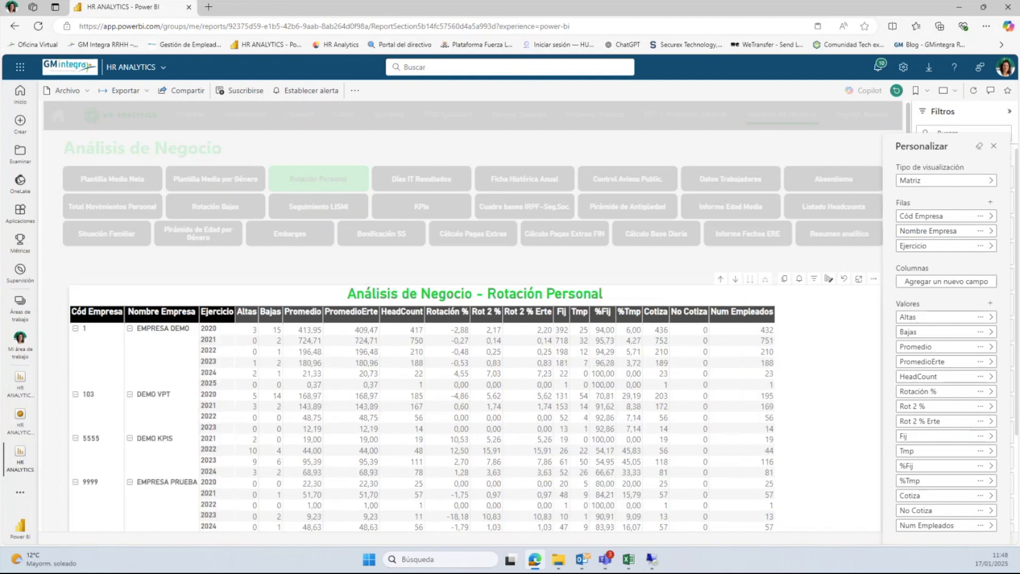
# Step: Try the Promedio aggregation on the Promedio value of the Rotación Personal matrix, restore Suma and close the personalization
pyautogui.click(980, 347)
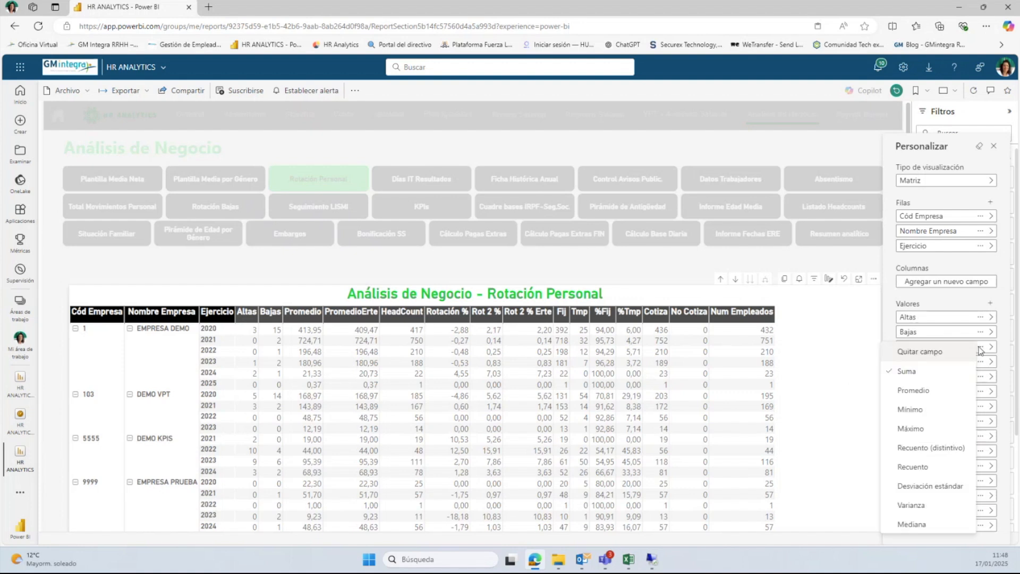
pyautogui.click(938, 377)
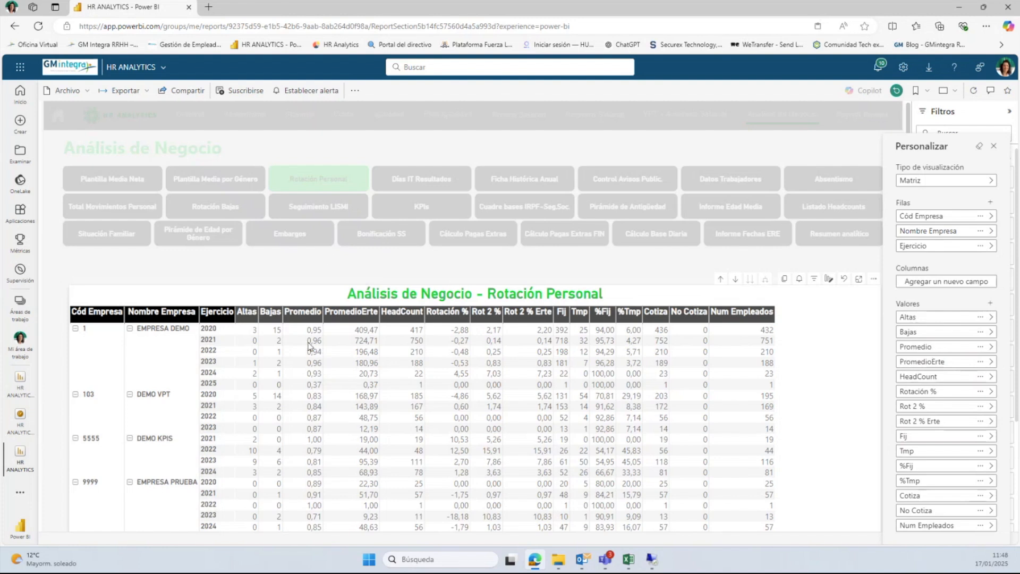
pyautogui.click(981, 349)
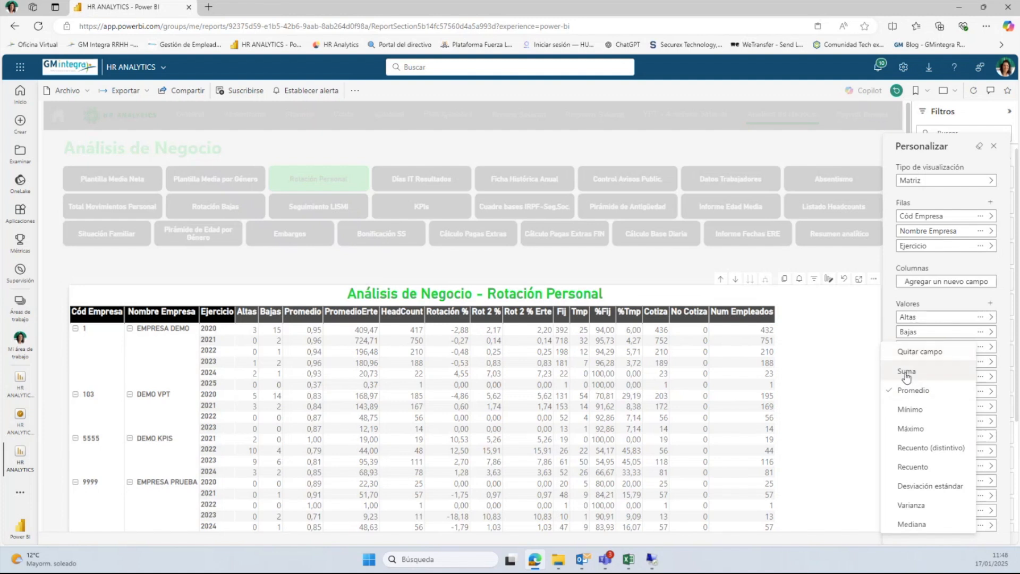
pyautogui.click(319, 319)
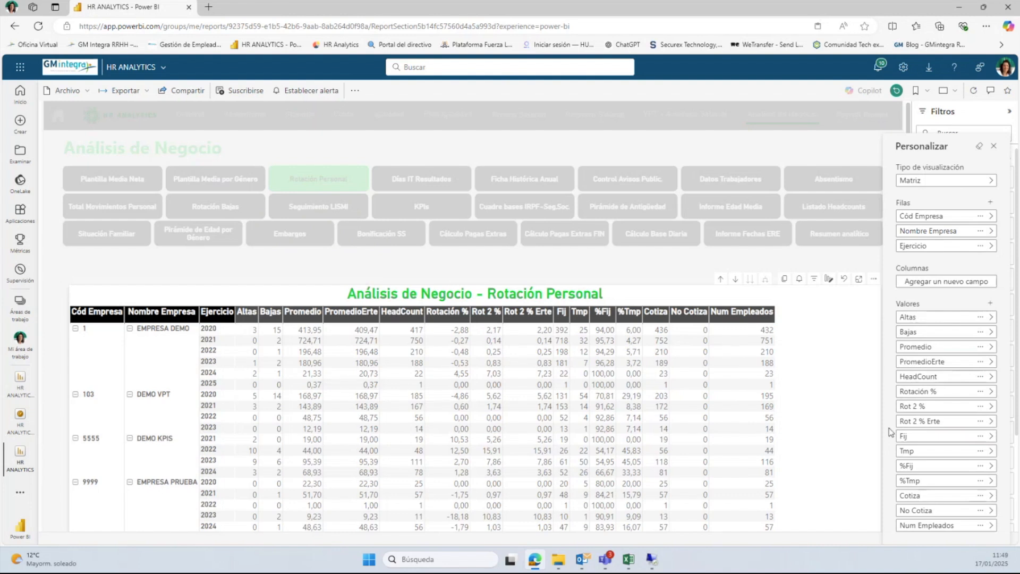
pyautogui.press('Escape')
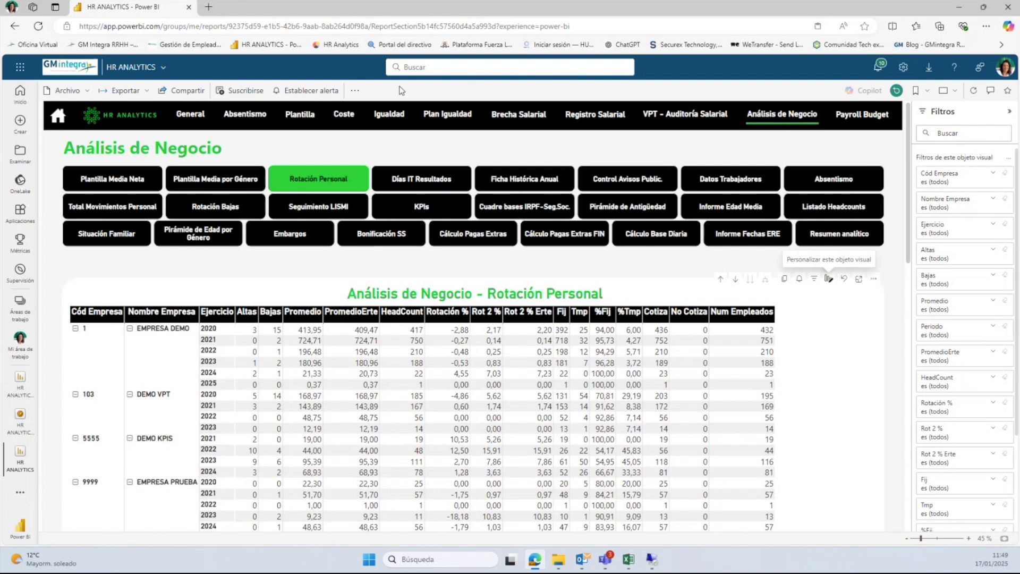
# Step: View the Días IT Resultados report and examine its monthly sick-leave entries by employee, Tipo IT and accumulated days
pyautogui.click(426, 182)
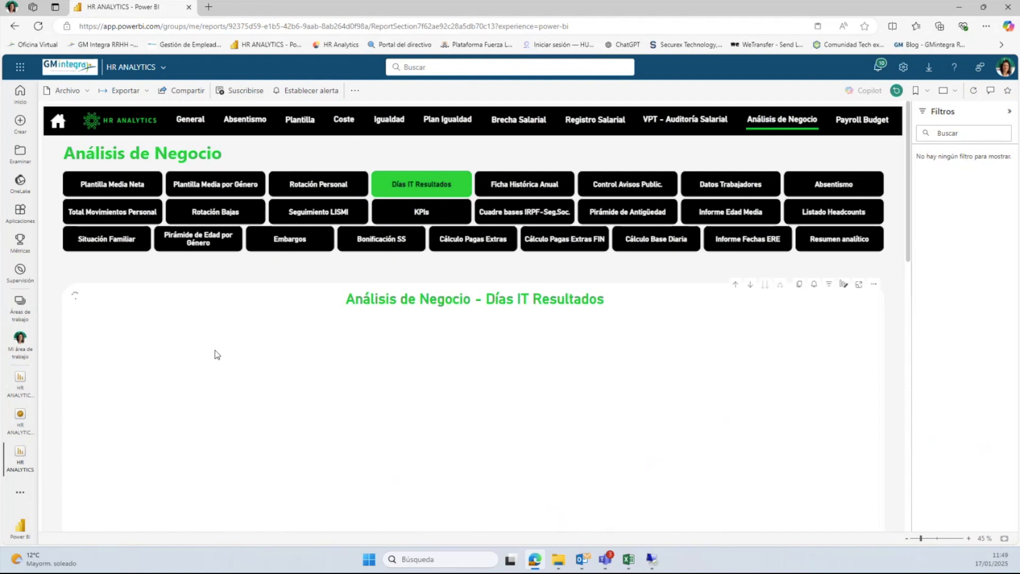
pyautogui.scroll(-10, 329, 402)
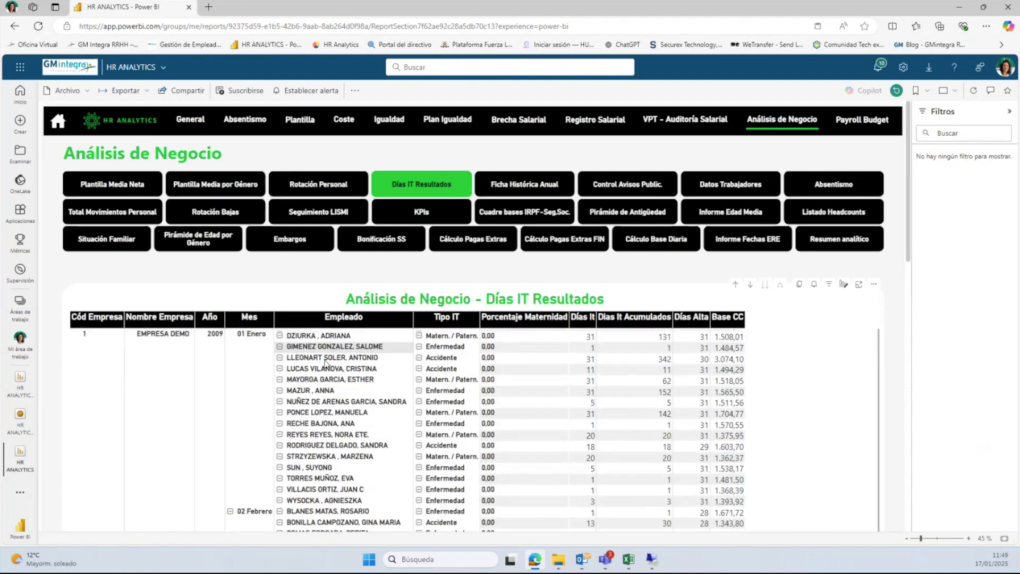
pyautogui.scroll(-20, 329, 403)
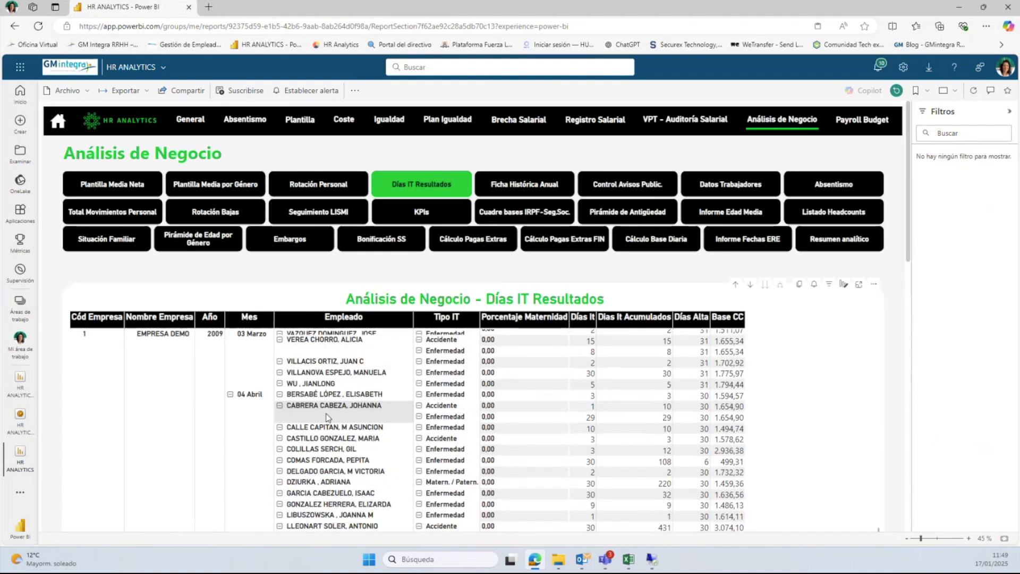
pyautogui.scroll(-5, 328, 418)
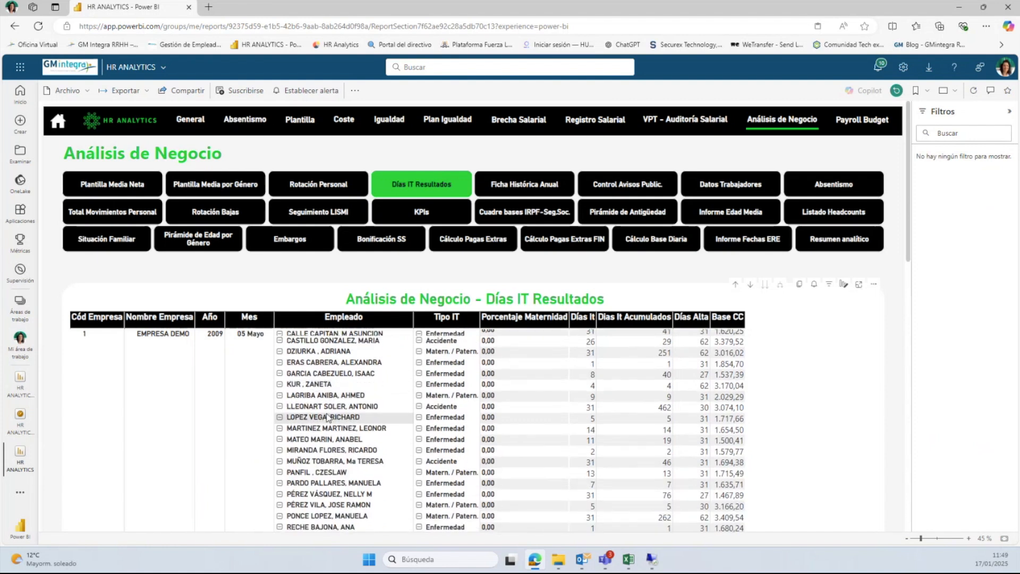
pyautogui.scroll(-5, 328, 418)
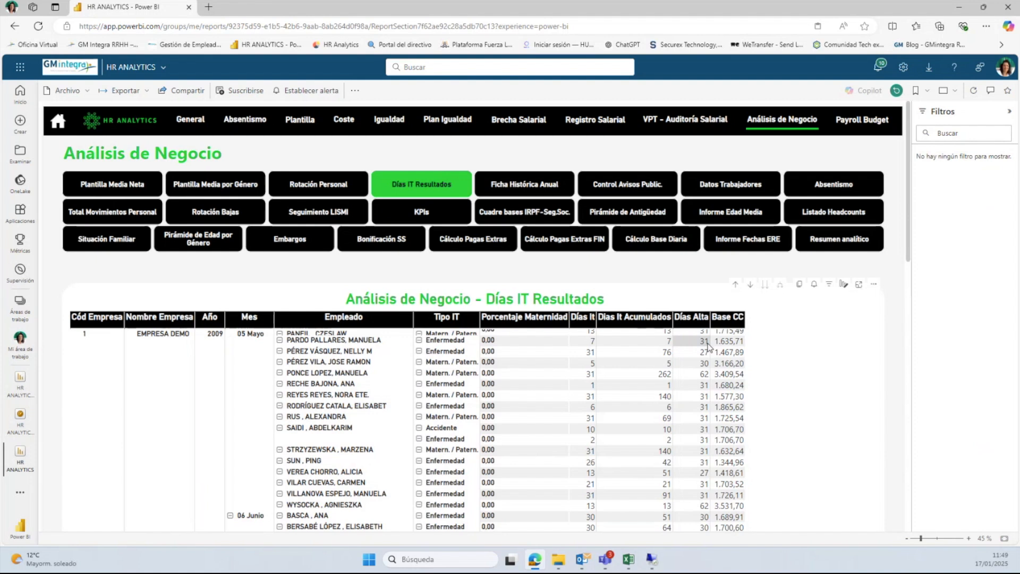
pyautogui.scroll(-10, 708, 346)
pyautogui.scroll(-10, 596, 493)
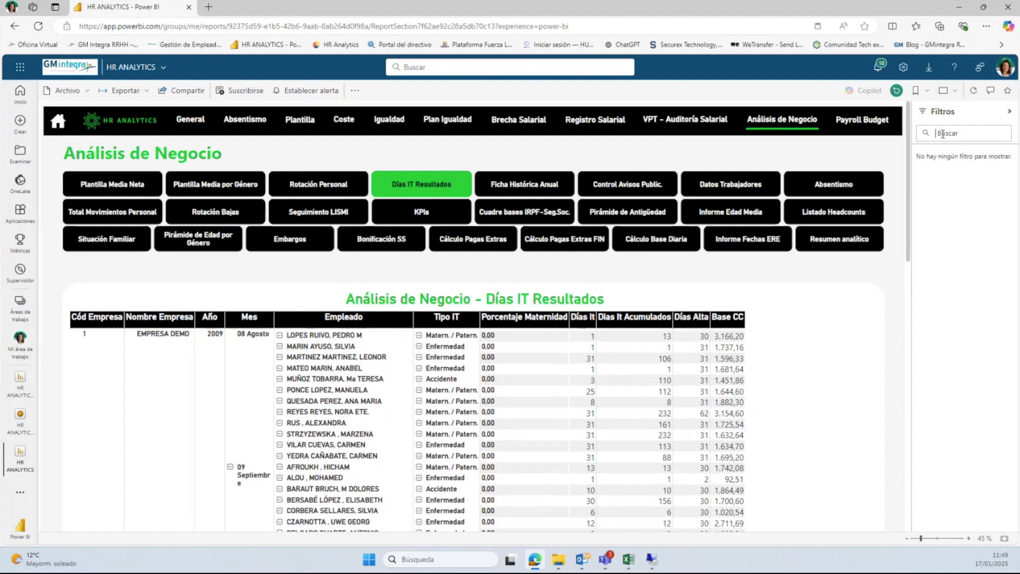
# Step: Filter the Días IT Resultados matrix to entries whose Año is 2025, using advanced filtering
pyautogui.write('año')
pyautogui.click(1009, 111)
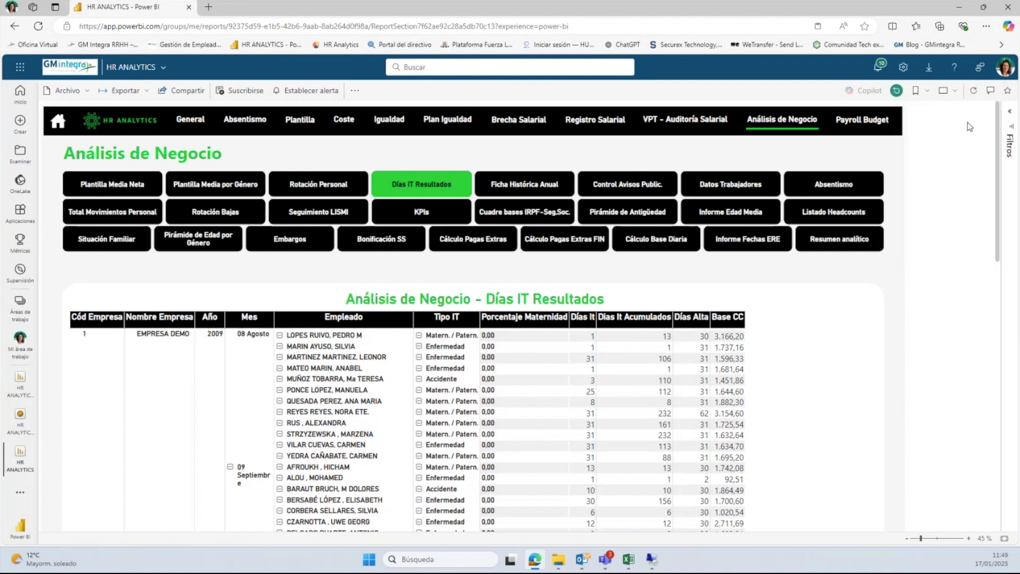
pyautogui.click(1009, 112)
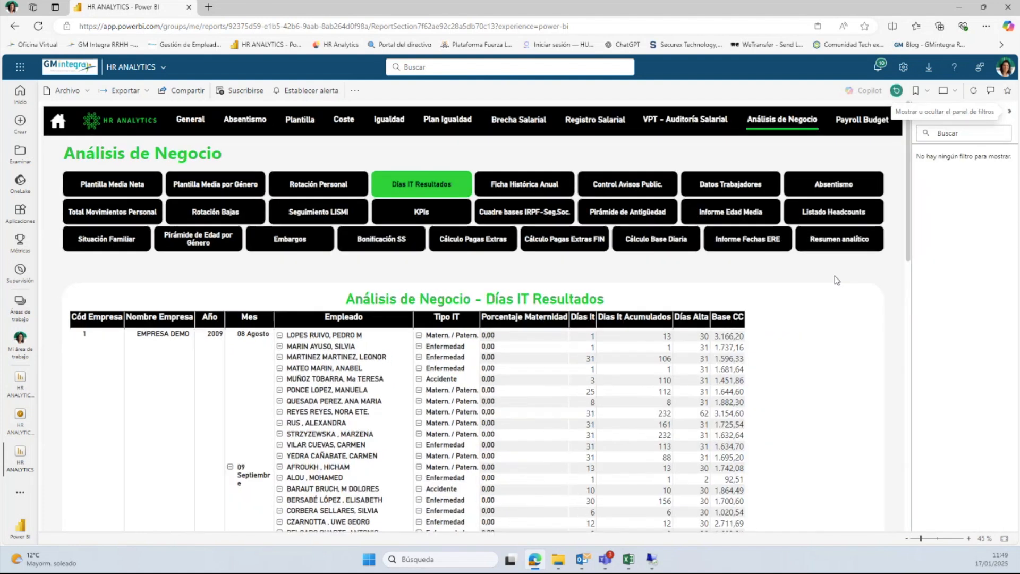
pyautogui.click(829, 284)
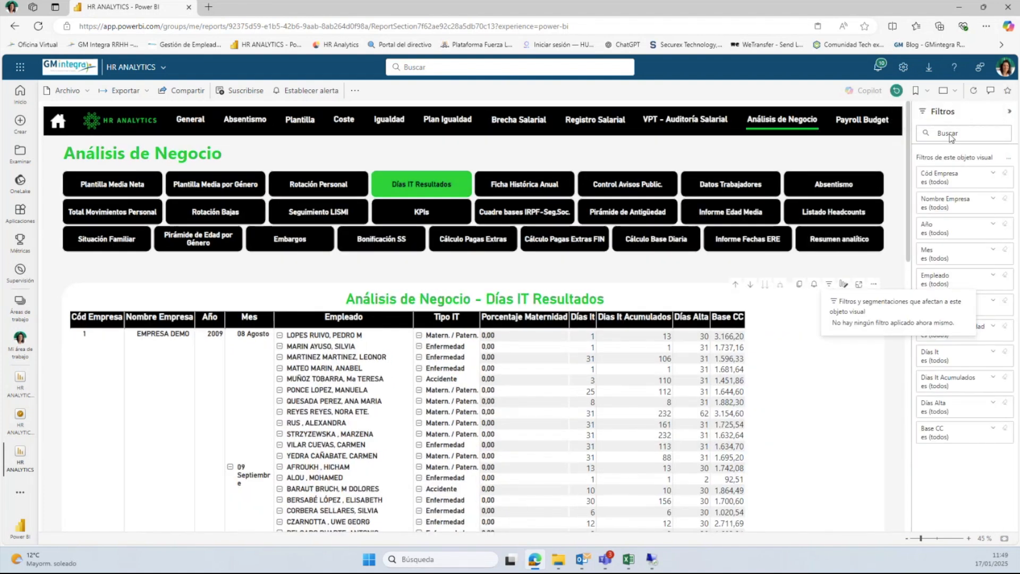
pyautogui.click(991, 224)
pyautogui.click(964, 296)
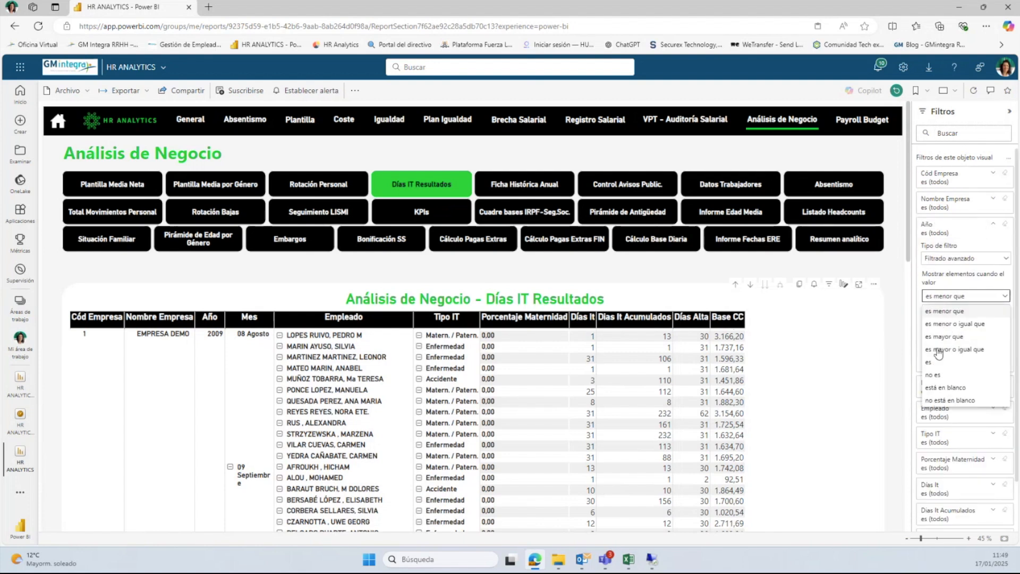
pyautogui.click(936, 362)
pyautogui.click(956, 311)
pyautogui.write('2025')
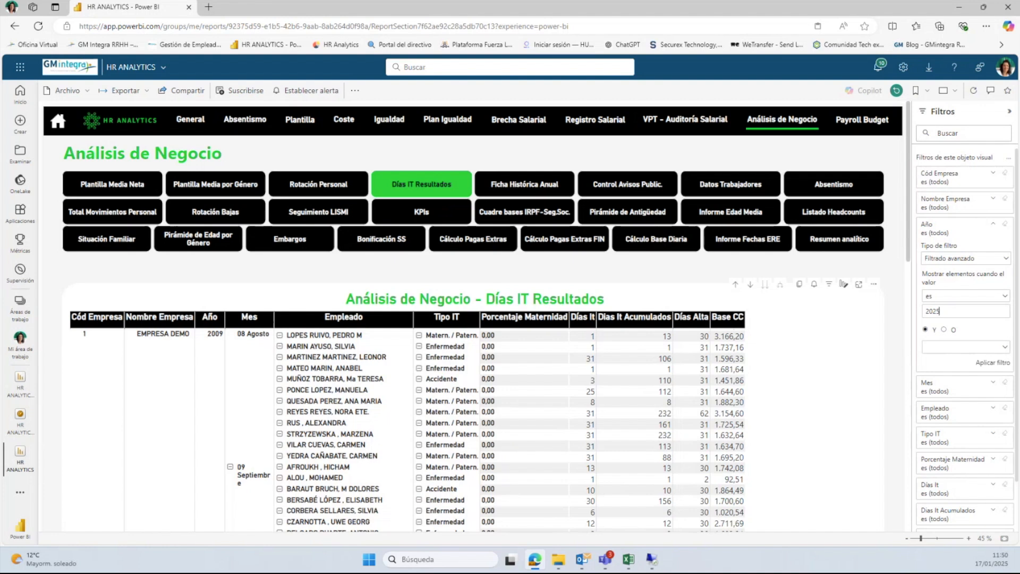
pyautogui.click(991, 363)
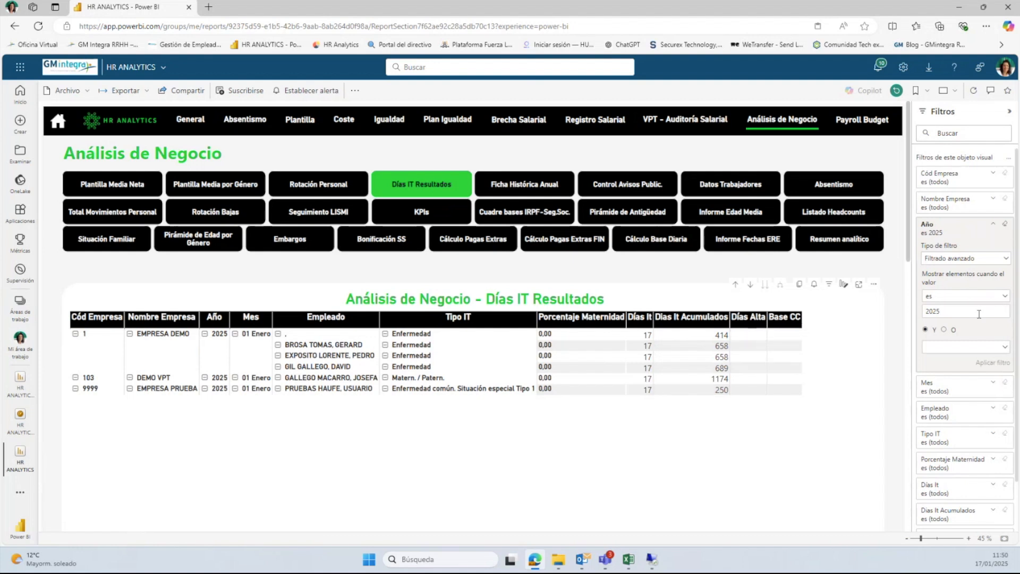
# Step: Change the Año filter to 2024 and review the matrix's Días Alta and Base CC values
pyautogui.press('BackSpace')
pyautogui.click(990, 363)
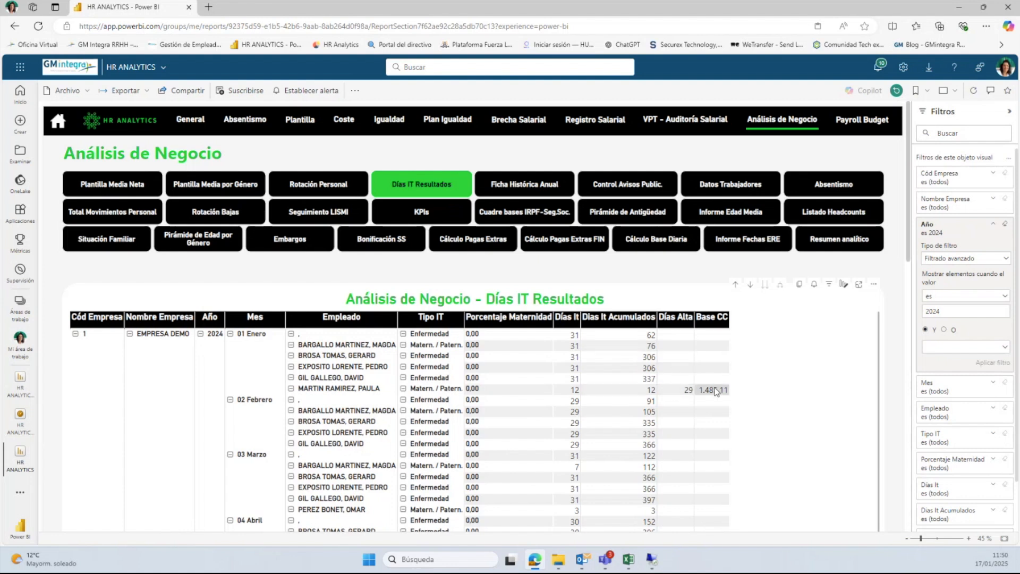
pyautogui.scroll(-2, 719, 391)
pyautogui.scroll(-5, 720, 391)
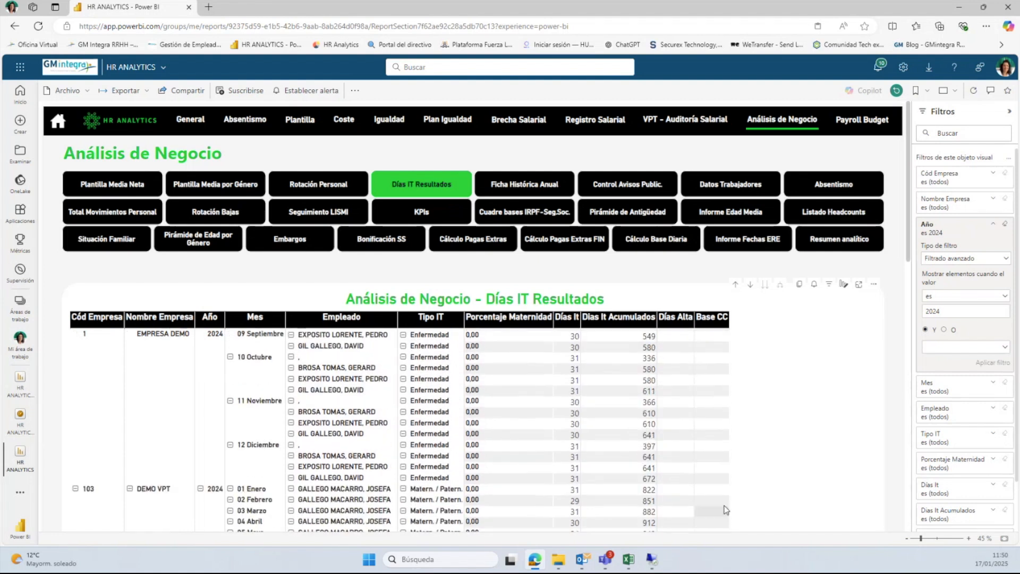
pyautogui.scroll(7, 727, 476)
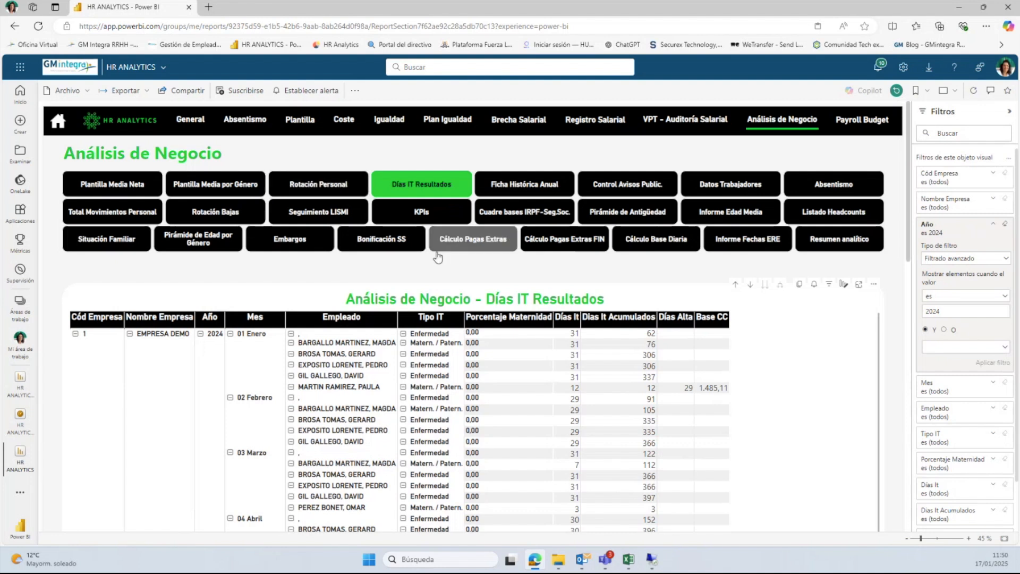
pyautogui.click(675, 389)
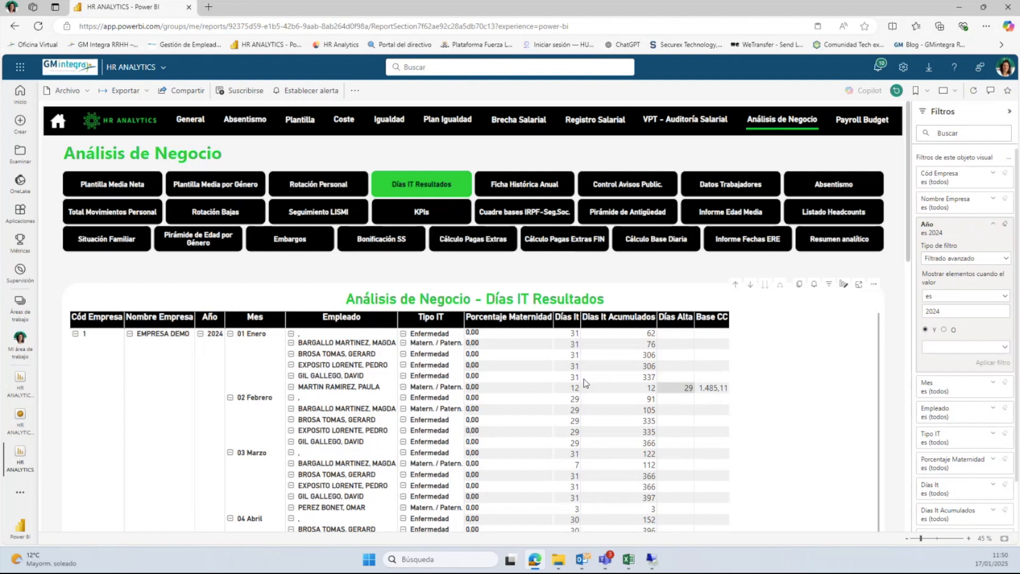
# Step: Return to the Rotación Personal report and inspect the 2025 Promedio value of EMPRESA DEMO
pyautogui.click(313, 184)
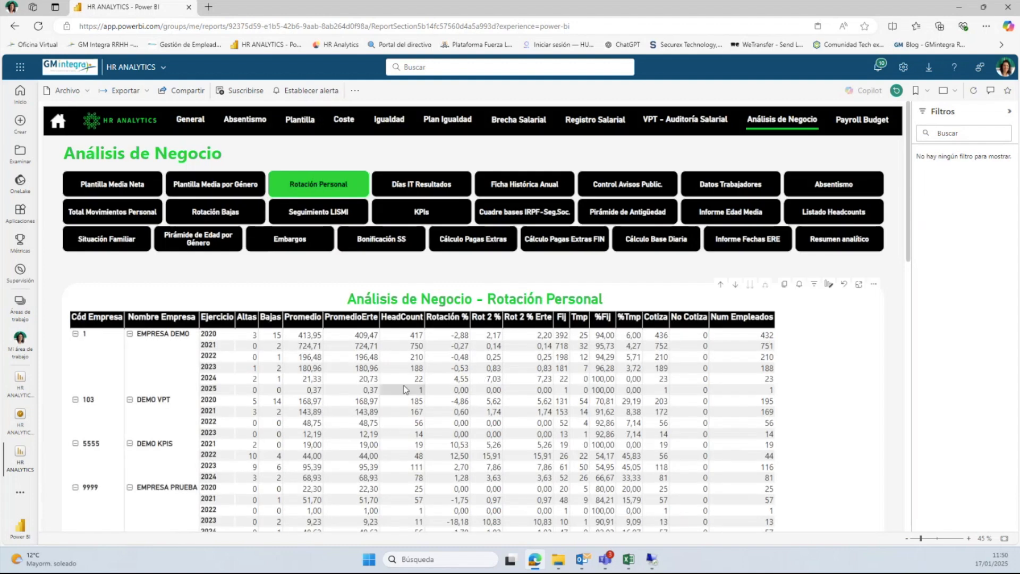
pyautogui.click(277, 398)
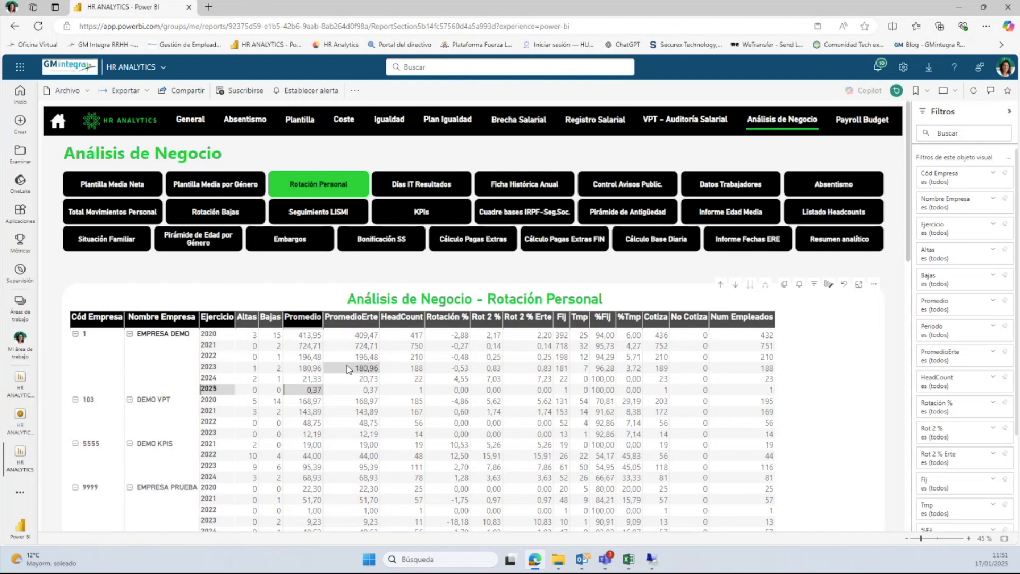
# Step: View the Ficha Histórica Anual report and look over its 01-Enero 2024 concepts by employee
pyautogui.click(523, 187)
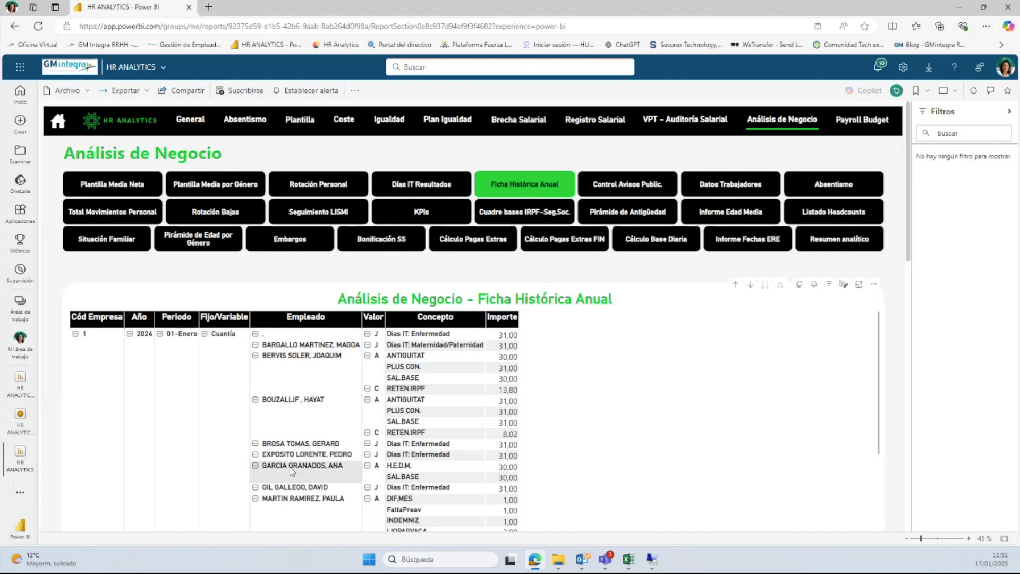
pyautogui.scroll(-5, 289, 466)
pyautogui.scroll(-3, 302, 429)
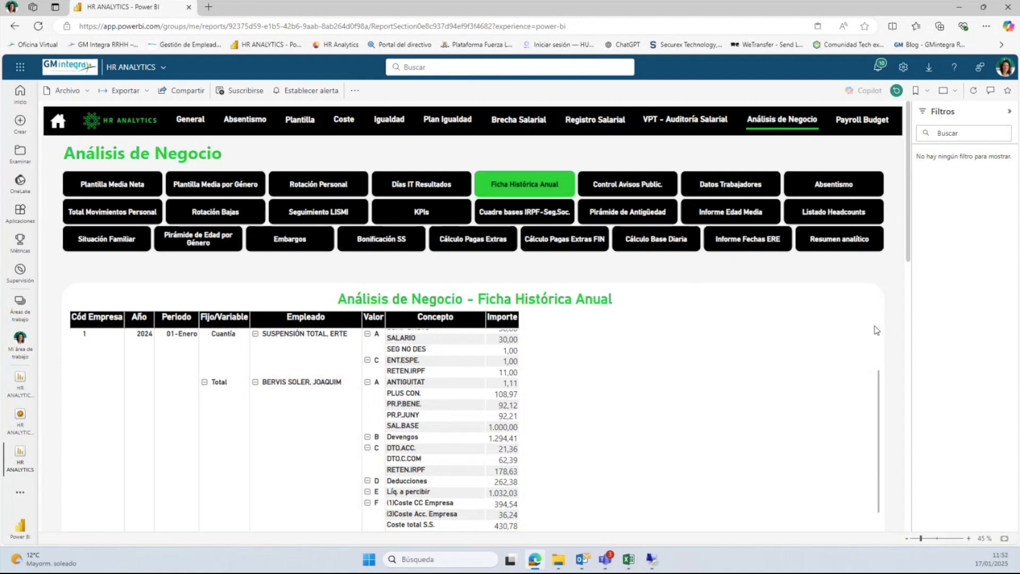
# Step: Show the filters of the Ficha Histórica Anual matrix and examine the Cuantía entries by employee and concept
pyautogui.click(829, 283)
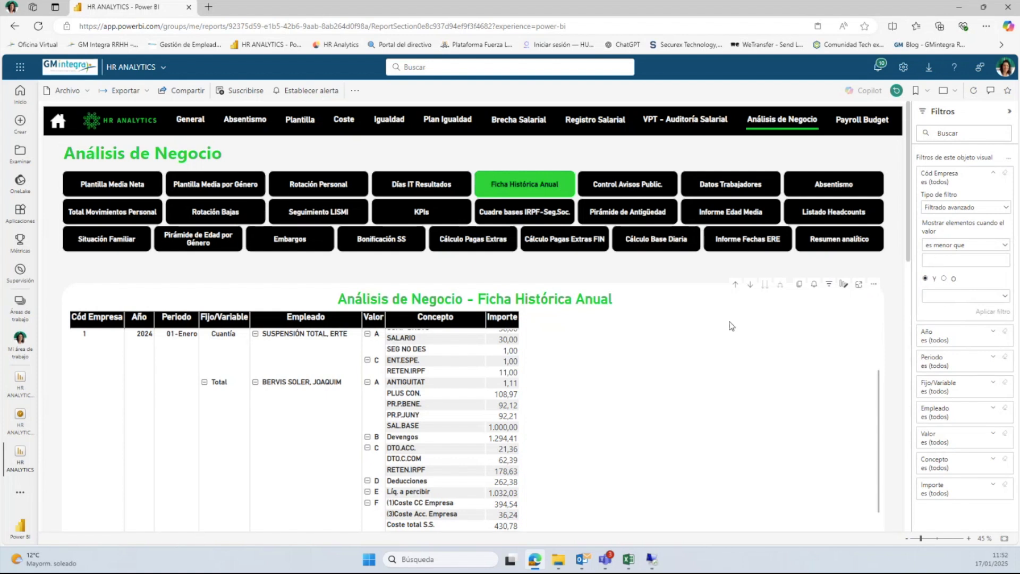
pyautogui.scroll(-3, 625, 396)
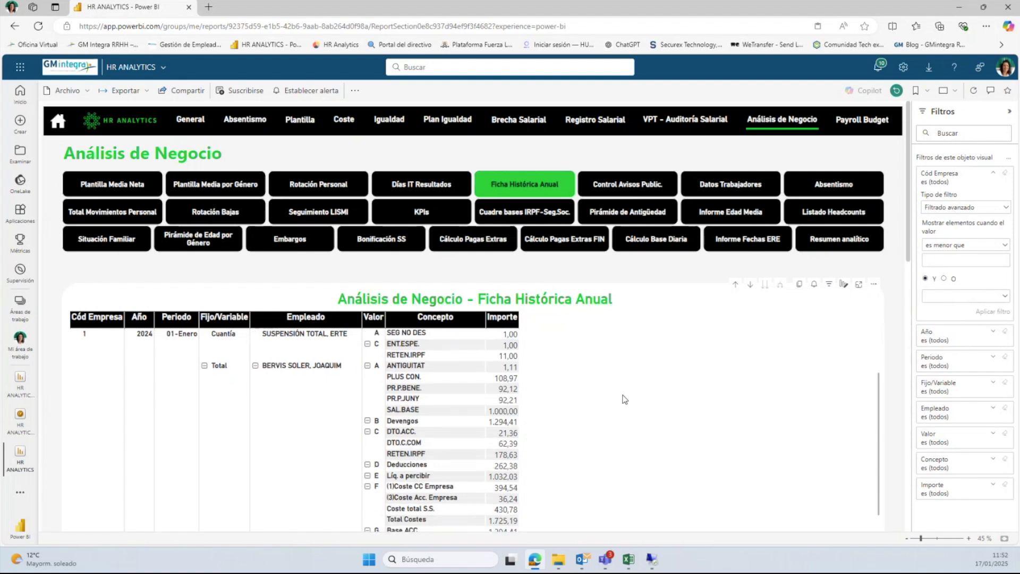
pyautogui.scroll(5, 627, 398)
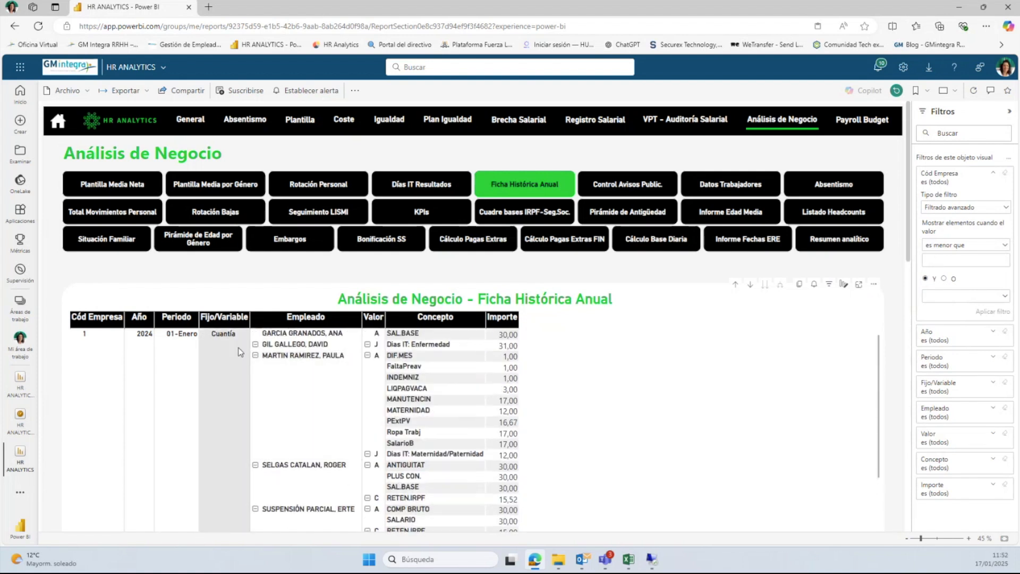
pyautogui.scroll(-3, 232, 345)
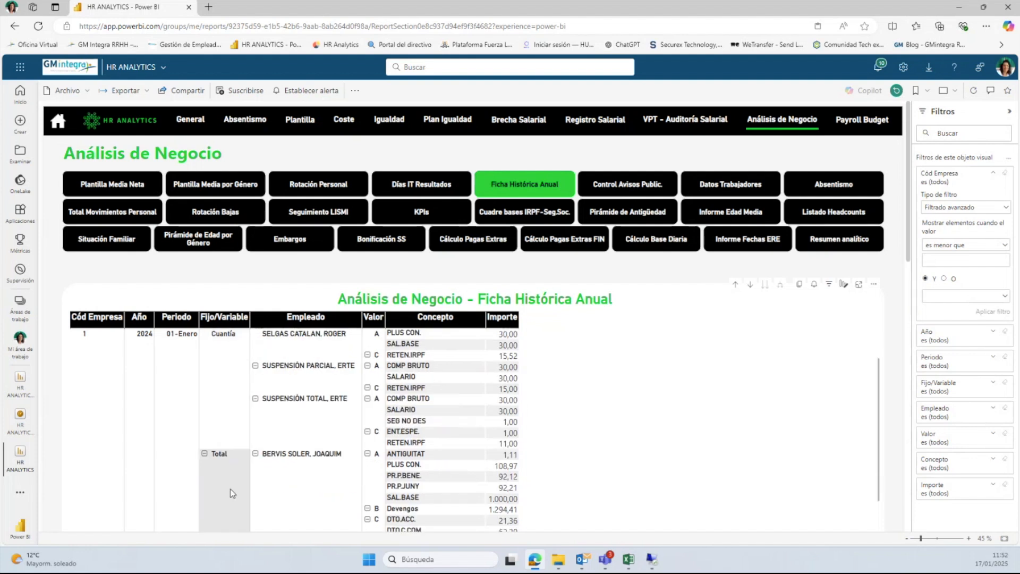
pyautogui.scroll(5, 319, 434)
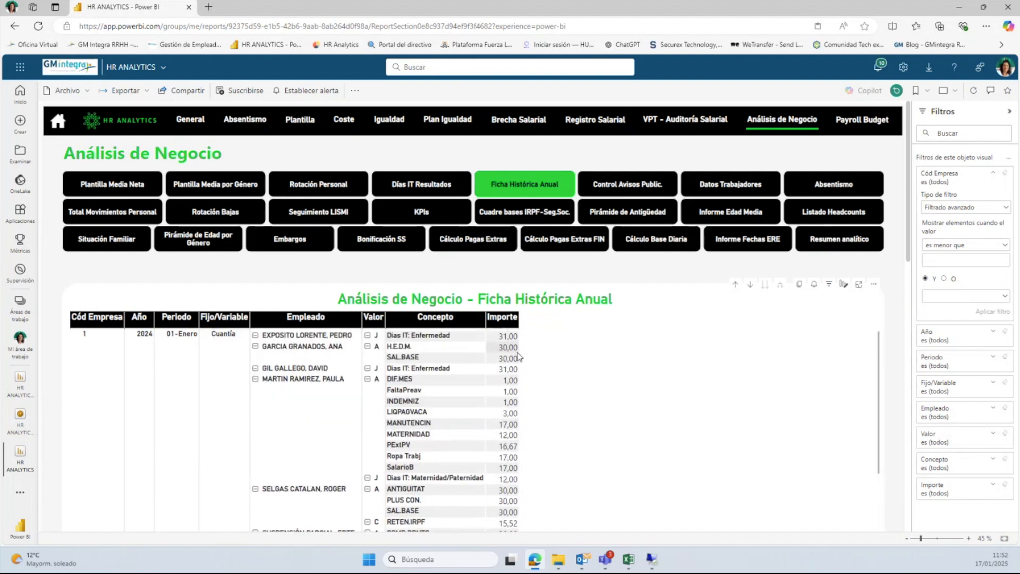
pyautogui.scroll(3, 500, 372)
pyautogui.scroll(-1, 488, 380)
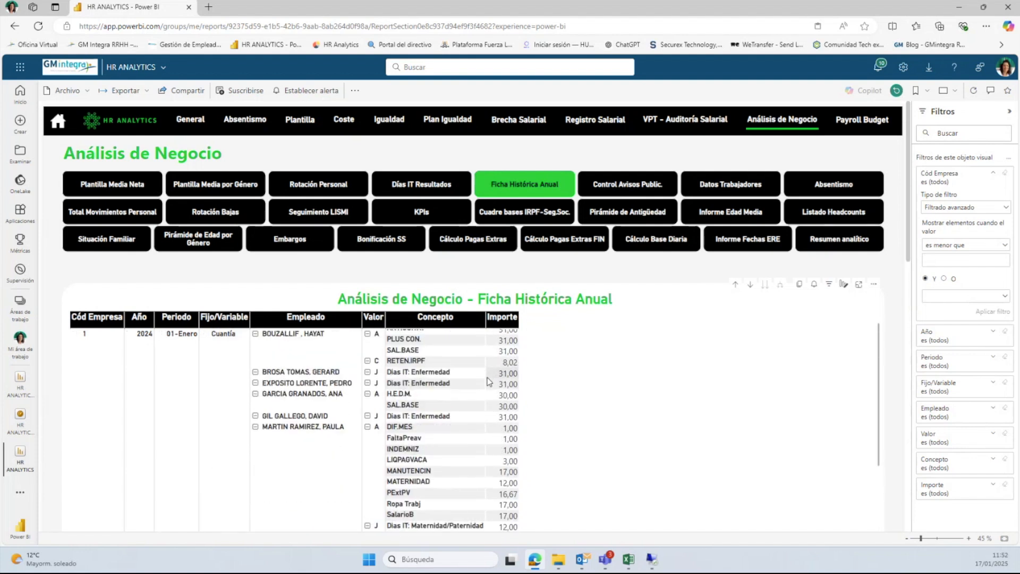
# Step: Examine the Total entries of Ficha Histórica Anual, covering the concepts for Devengos, Deducciones, Líq. a percibir and company costs
pyautogui.scroll(-5, 487, 378)
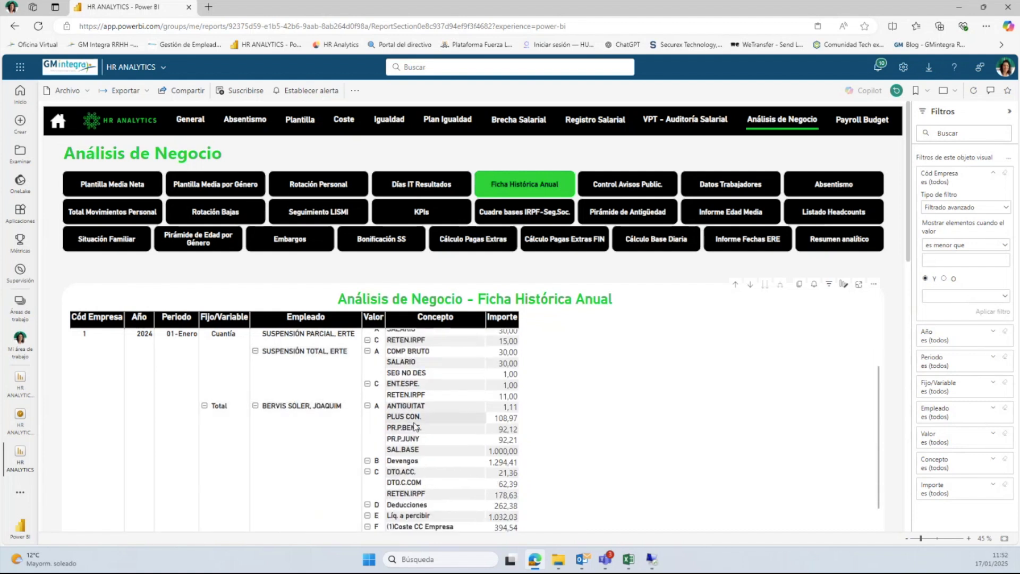
pyautogui.scroll(-2, 415, 426)
pyautogui.scroll(-2, 419, 429)
pyautogui.scroll(-2, 419, 429)
pyautogui.scroll(4, 393, 419)
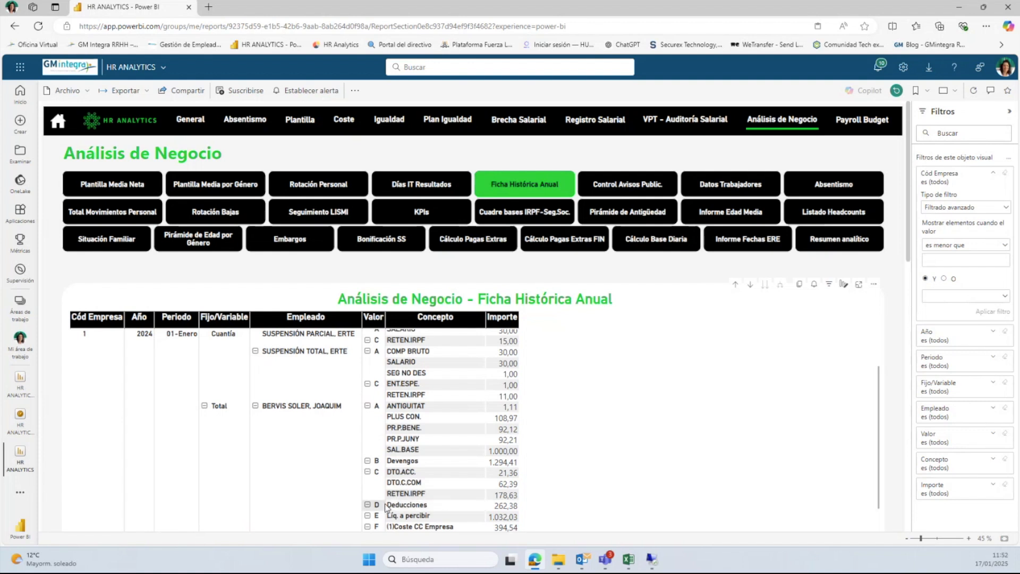
pyautogui.scroll(-2, 416, 509)
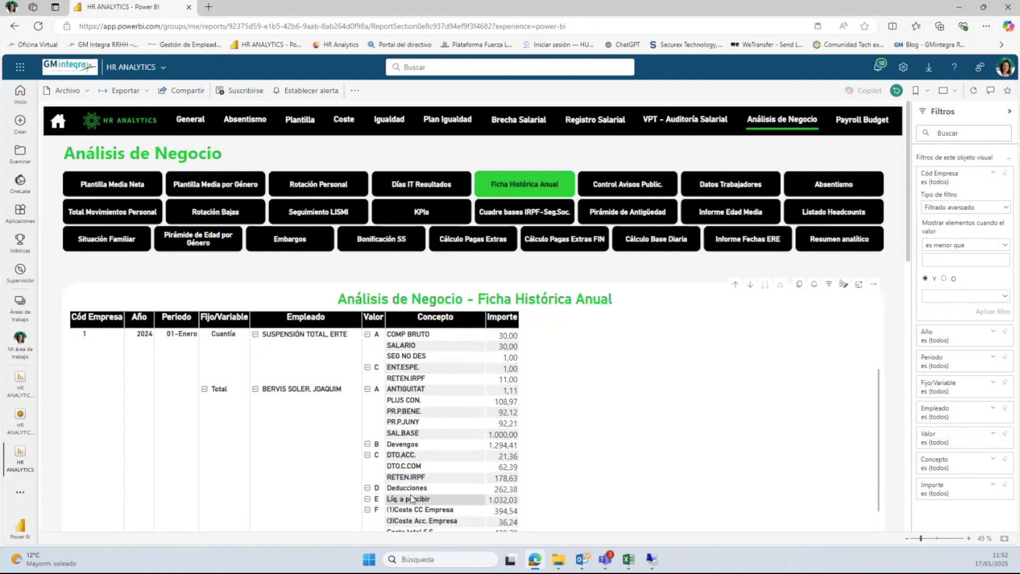
pyautogui.scroll(-1, 406, 493)
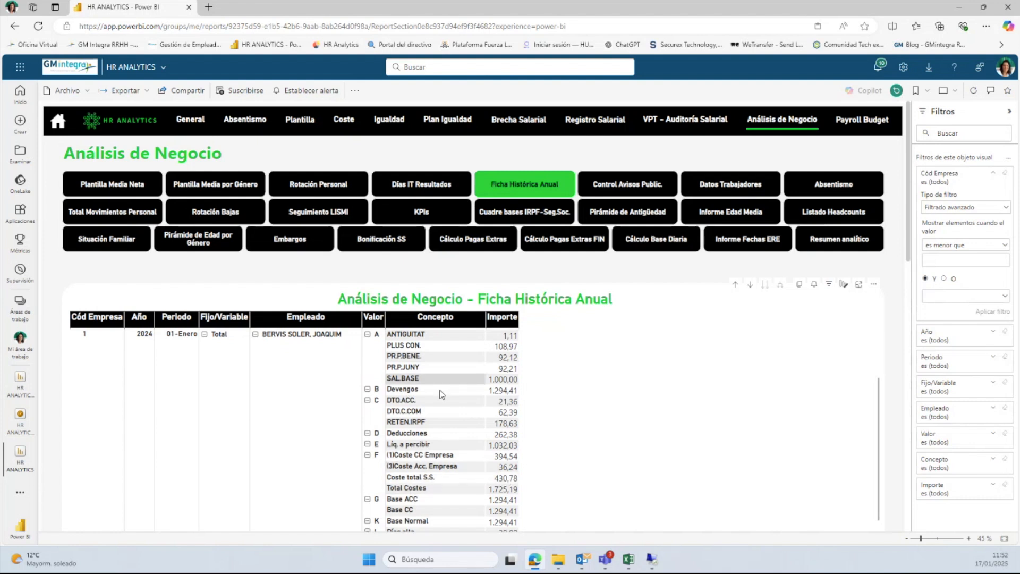
# Step: Look through the remaining 01-Enero Total entries by employee in Ficha Histórica Anual, up to the start of 02-Febrero
pyautogui.scroll(-1, 439, 385)
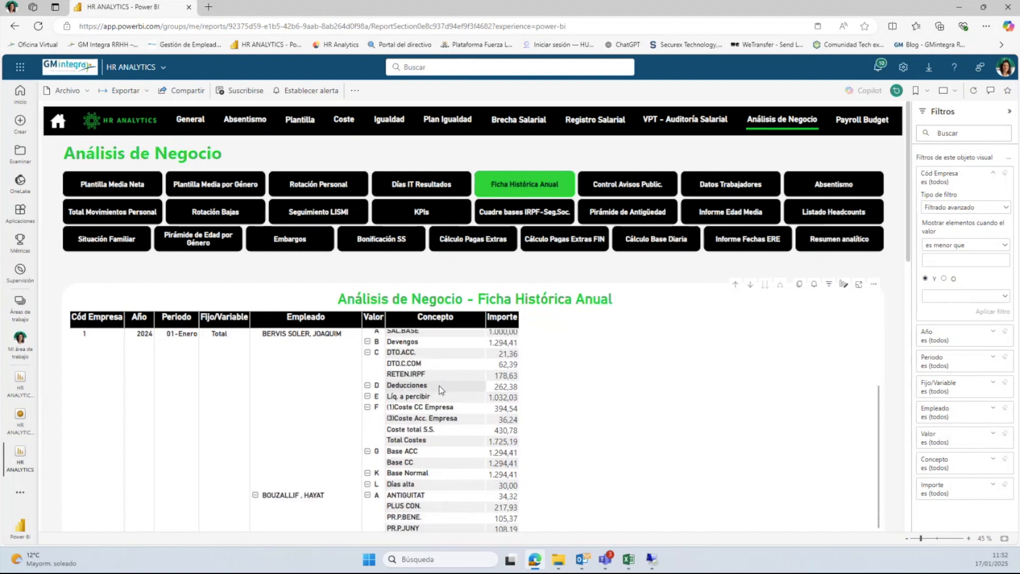
pyautogui.scroll(-2, 440, 389)
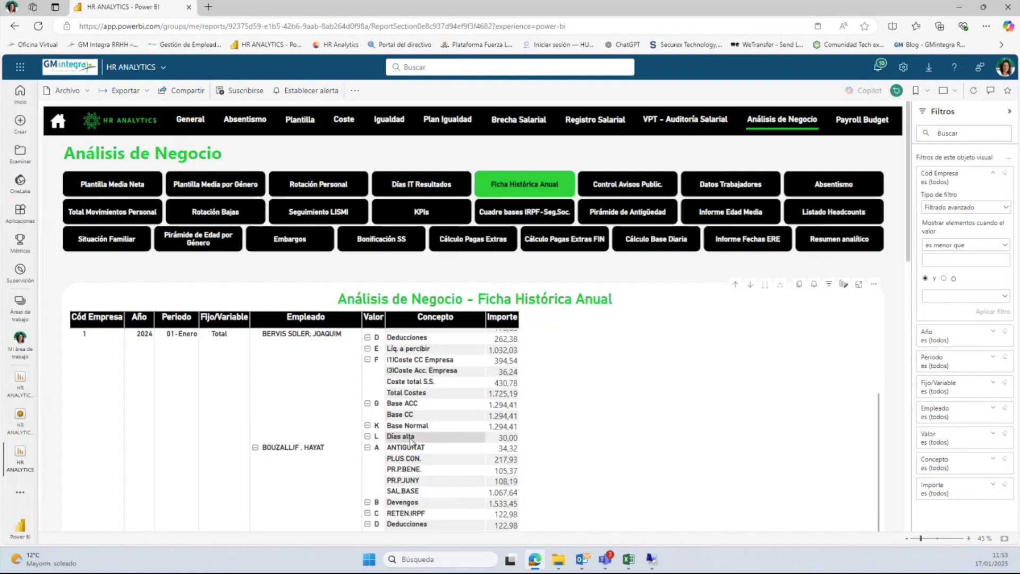
pyautogui.scroll(-10, 410, 440)
pyautogui.scroll(-10, 406, 438)
pyautogui.scroll(-10, 409, 432)
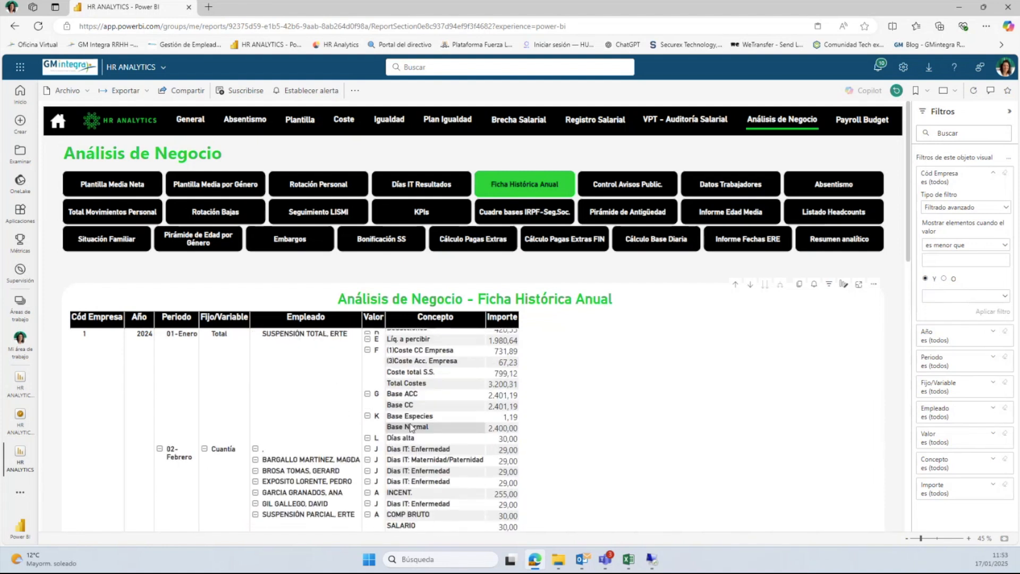
pyautogui.scroll(5, 411, 427)
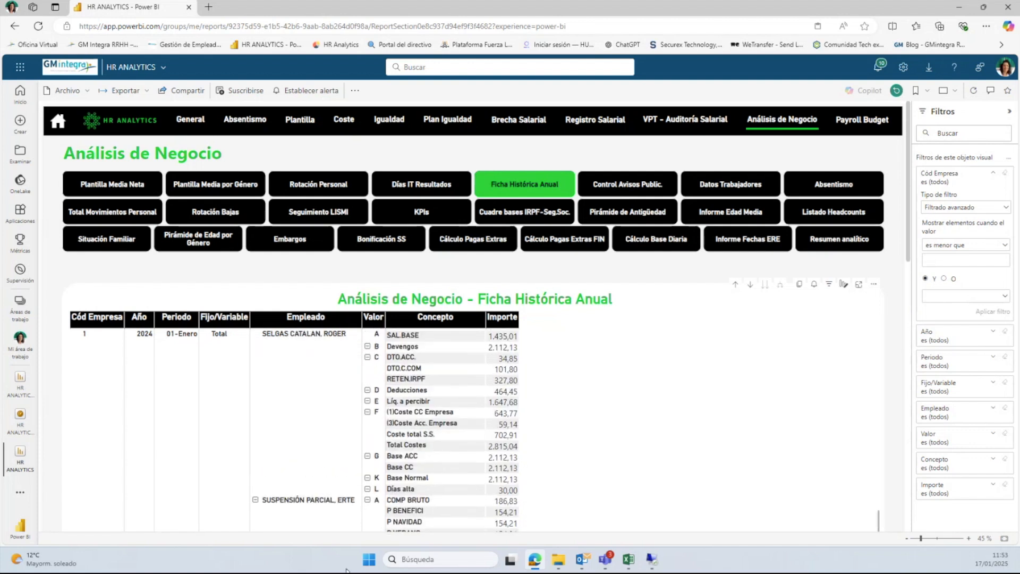
# Step: Show the report with the personal bookmark 102_Sección, and switch to the Revisión SILTRA bookmark
pyautogui.click(916, 90)
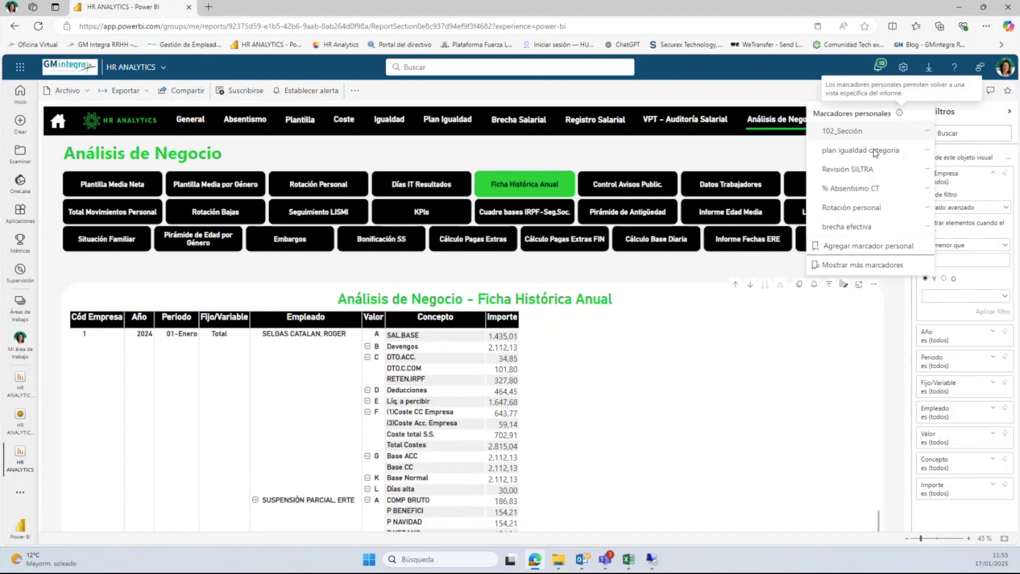
pyautogui.click(847, 131)
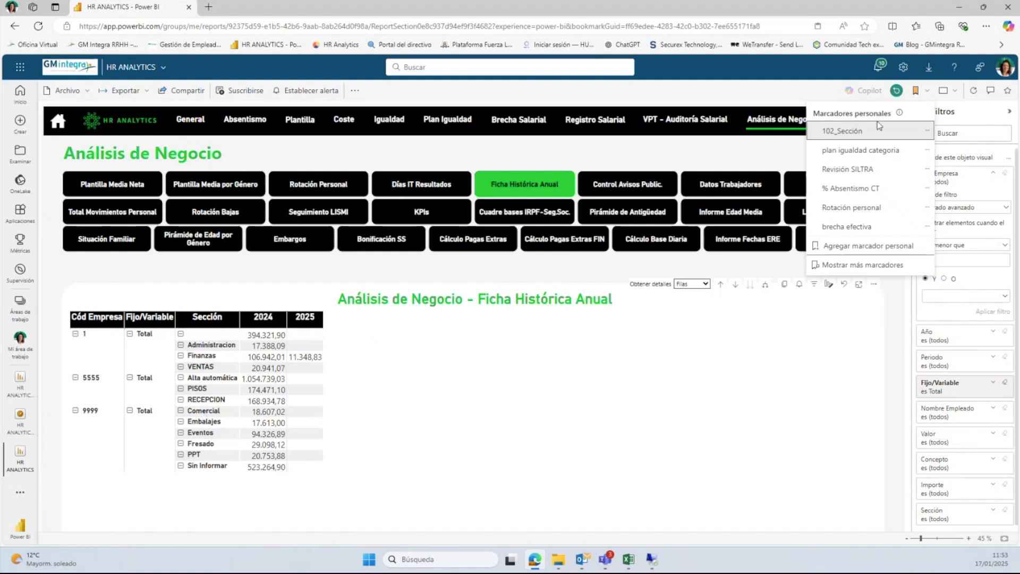
pyautogui.click(865, 169)
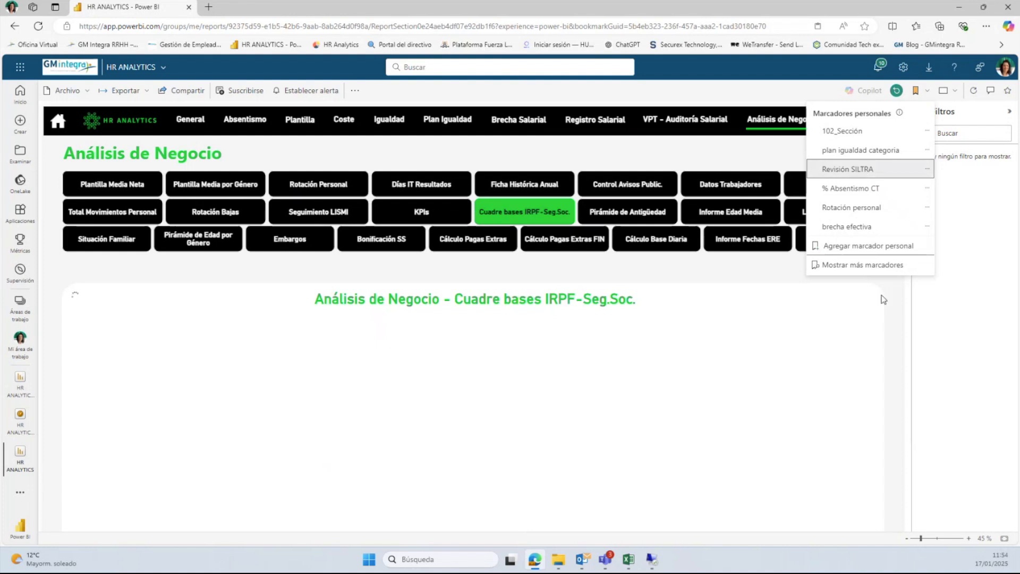
# Step: Switch to Sage 200 in the Srv-Demos remote session, and find and open the Copia GM94 process by searching for 94
pyautogui.moveTo(652, 559)
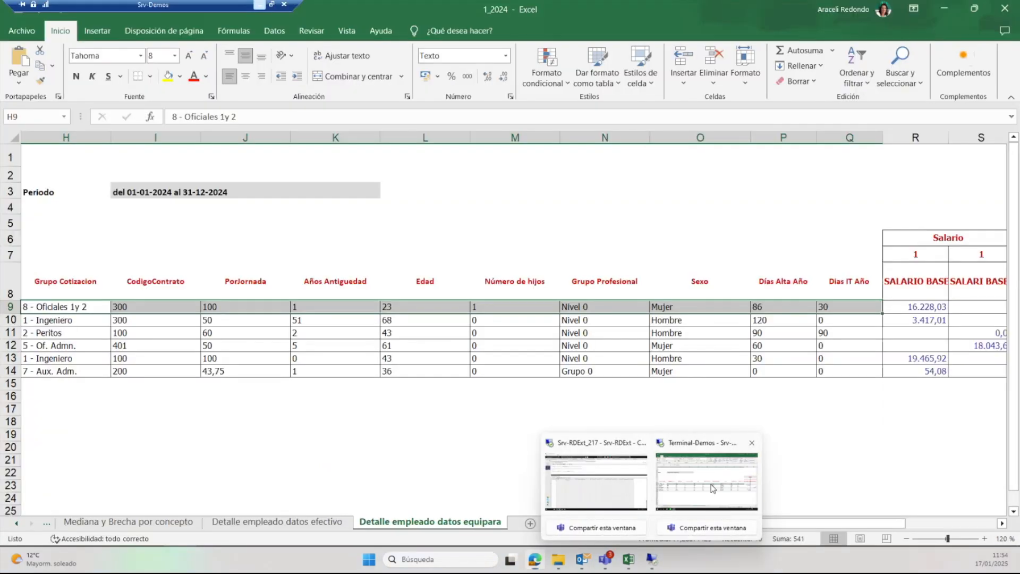
pyautogui.click(707, 481)
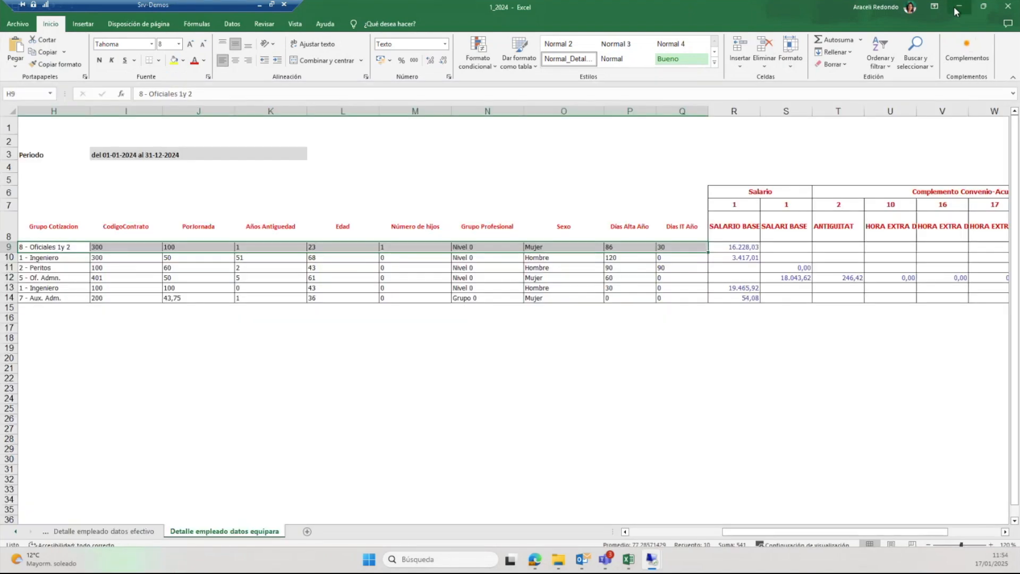
pyautogui.click(954, 7)
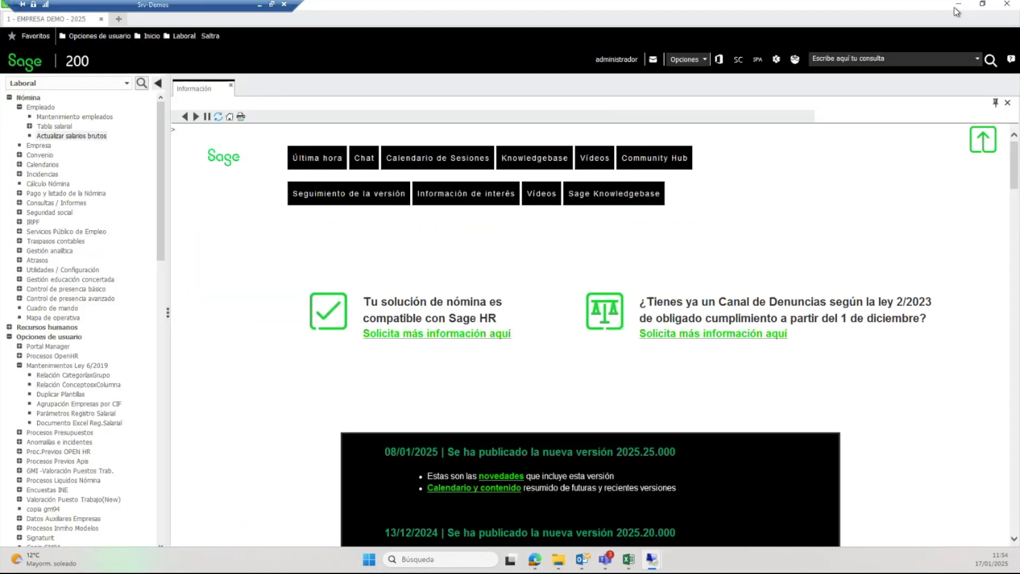
pyautogui.click(142, 83)
pyautogui.write('94')
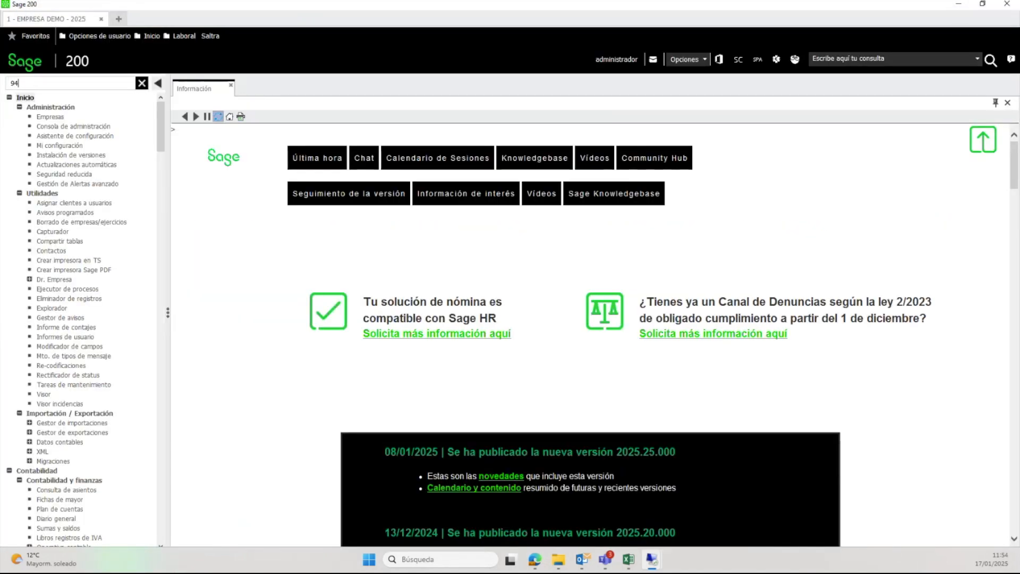
pyautogui.click(43, 117)
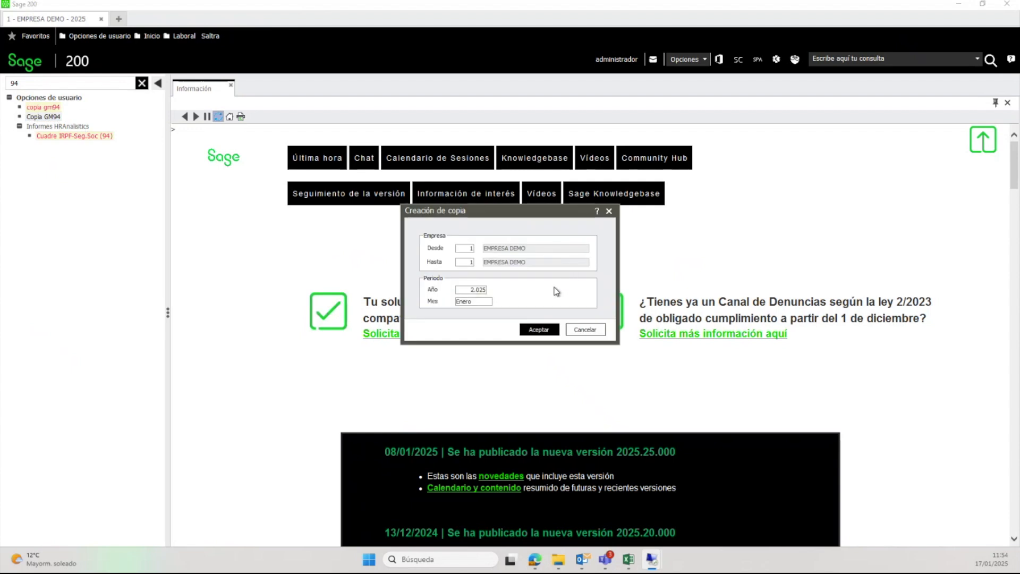
# Step: Review the company range, year and month parameters of Creación de copia, and return to the HR ANALYTICS report in Power BI
pyautogui.click(459, 247)
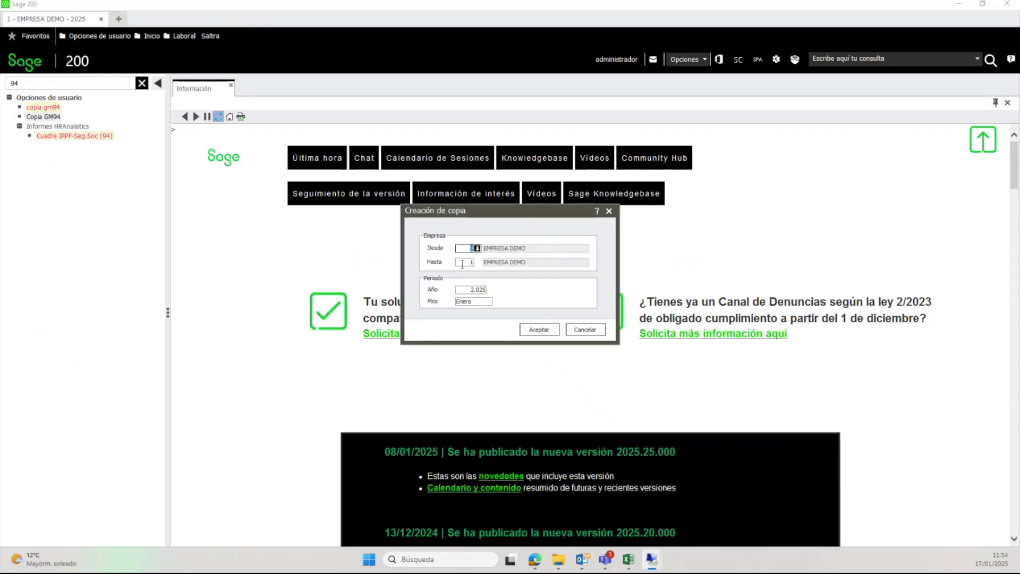
pyautogui.click(464, 261)
pyautogui.click(470, 291)
pyautogui.click(475, 301)
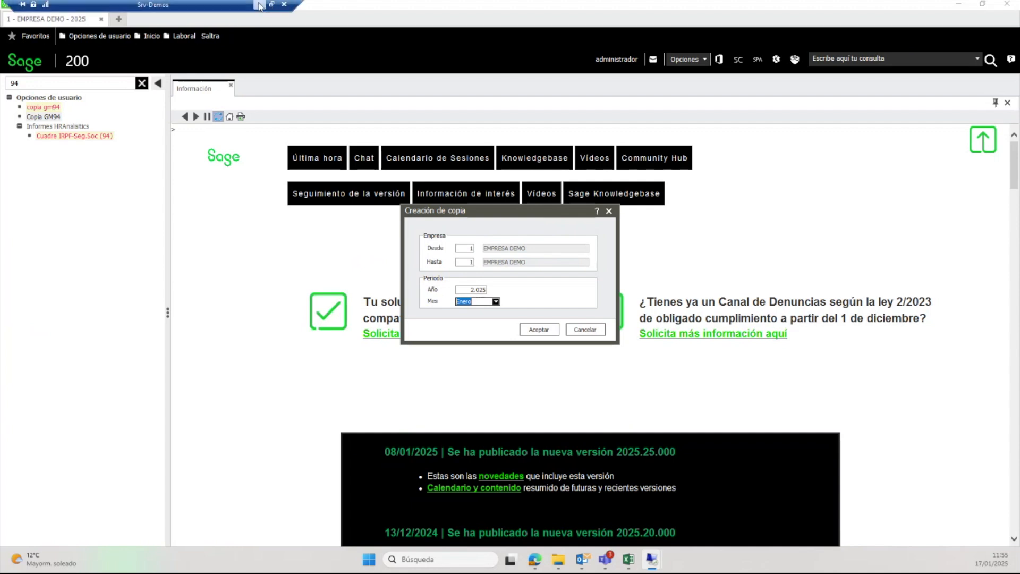
pyautogui.click(259, 4)
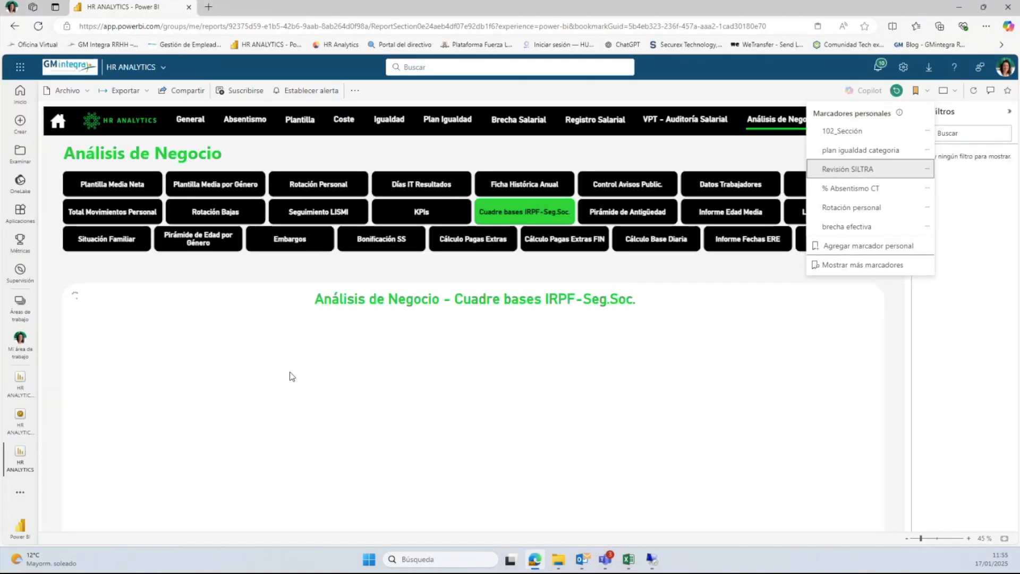